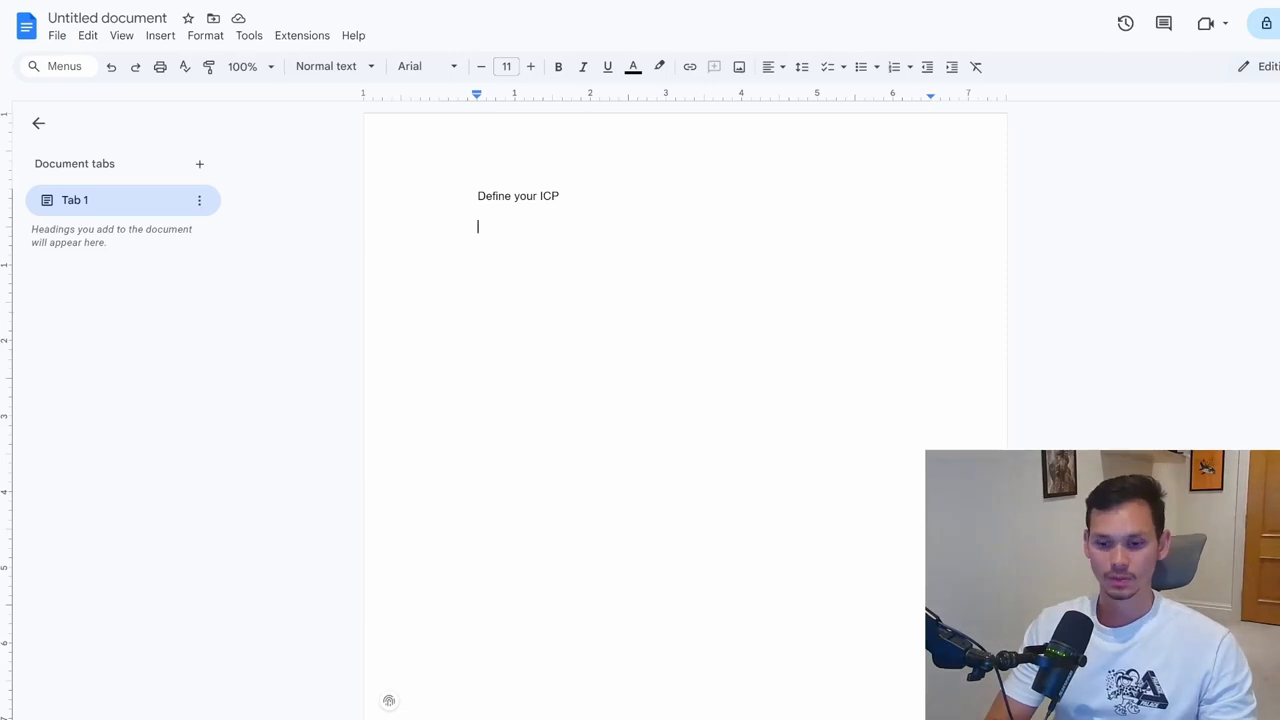
# Add the lines "Company size" and "Industry" beneath the "Define your ICP" heading
pyautogui.write('com')
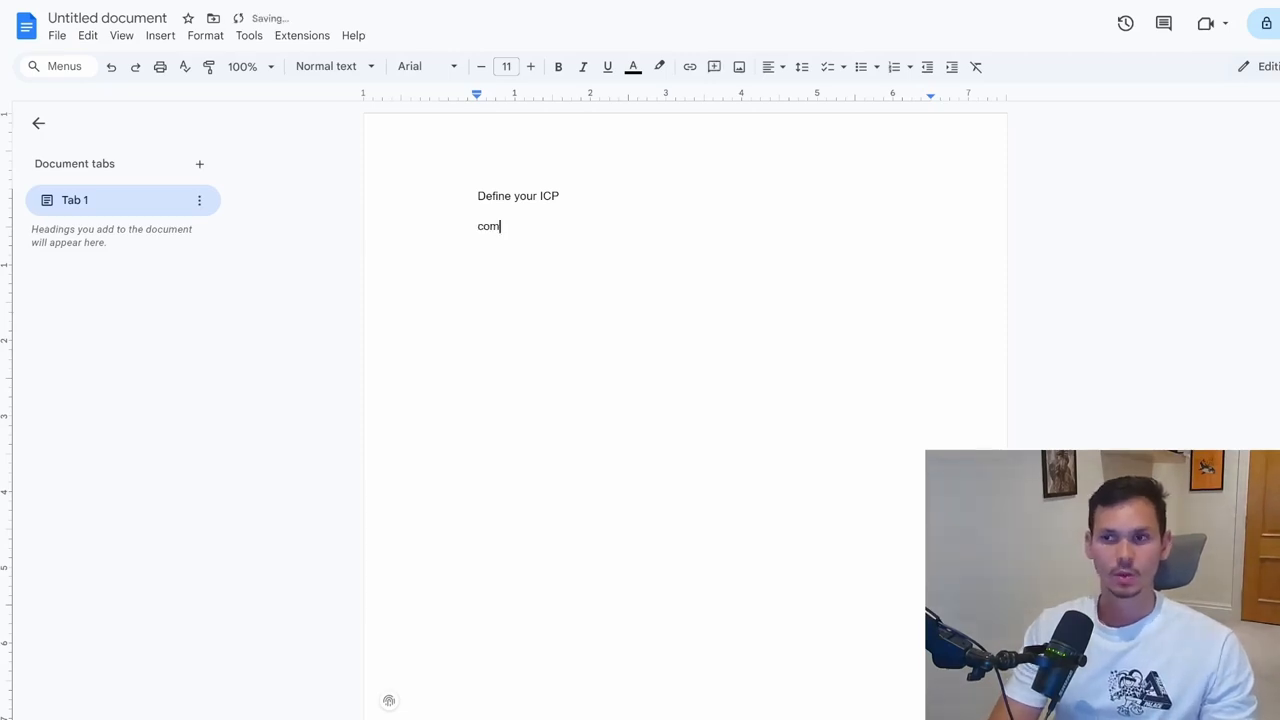
pyautogui.write('pany size')
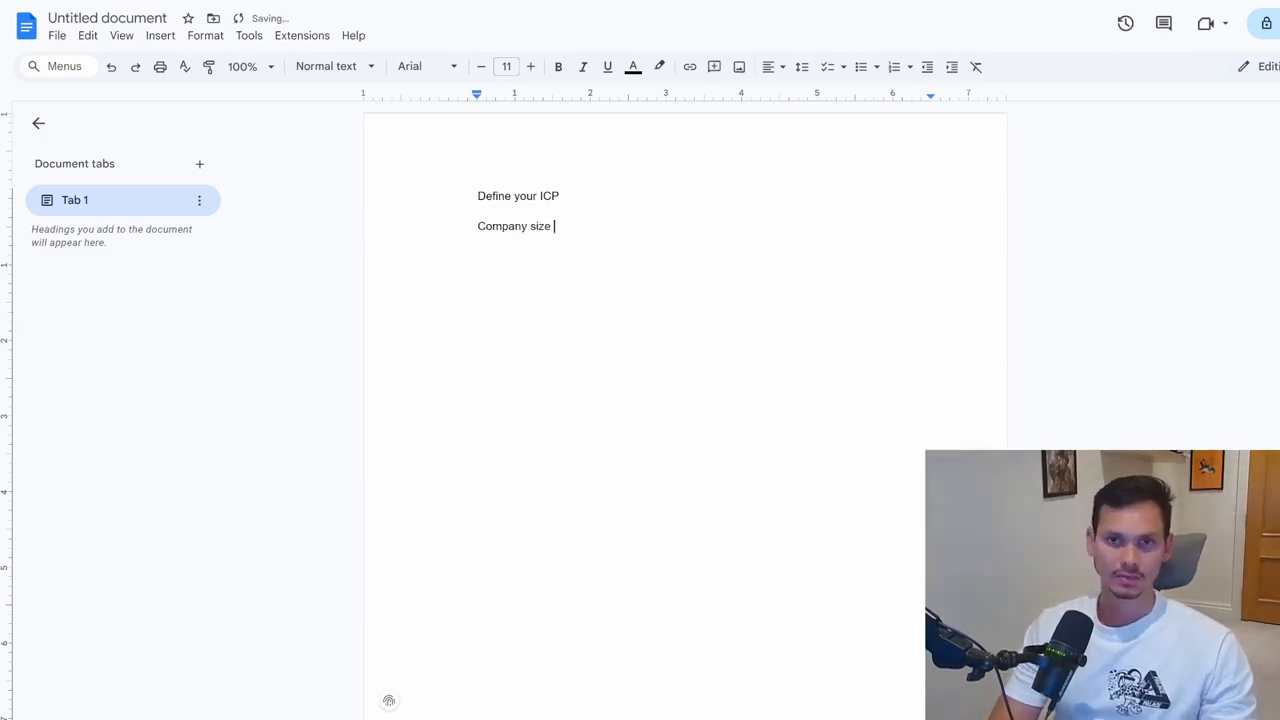
pyautogui.press('Return')
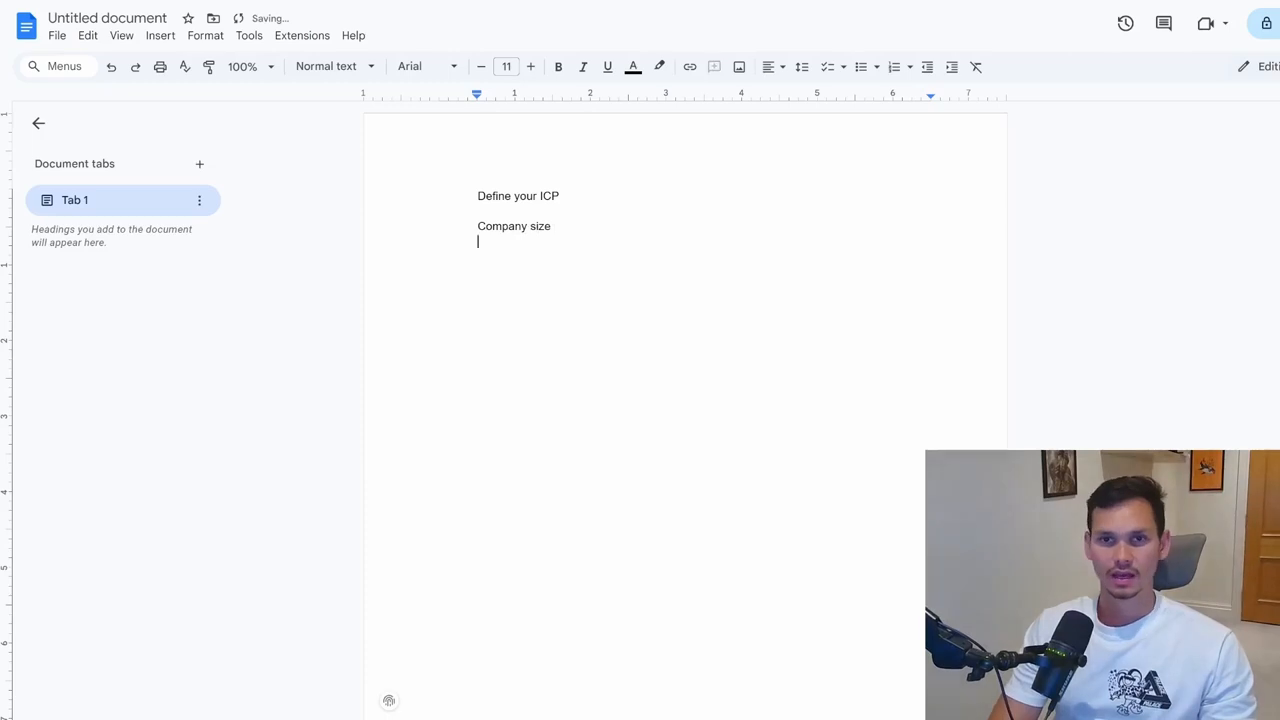
pyautogui.write('indsu')
pyautogui.press('BackSpace')
pyautogui.press('BackSpace')
pyautogui.press('BackSpace')
pyautogui.write('dustry')
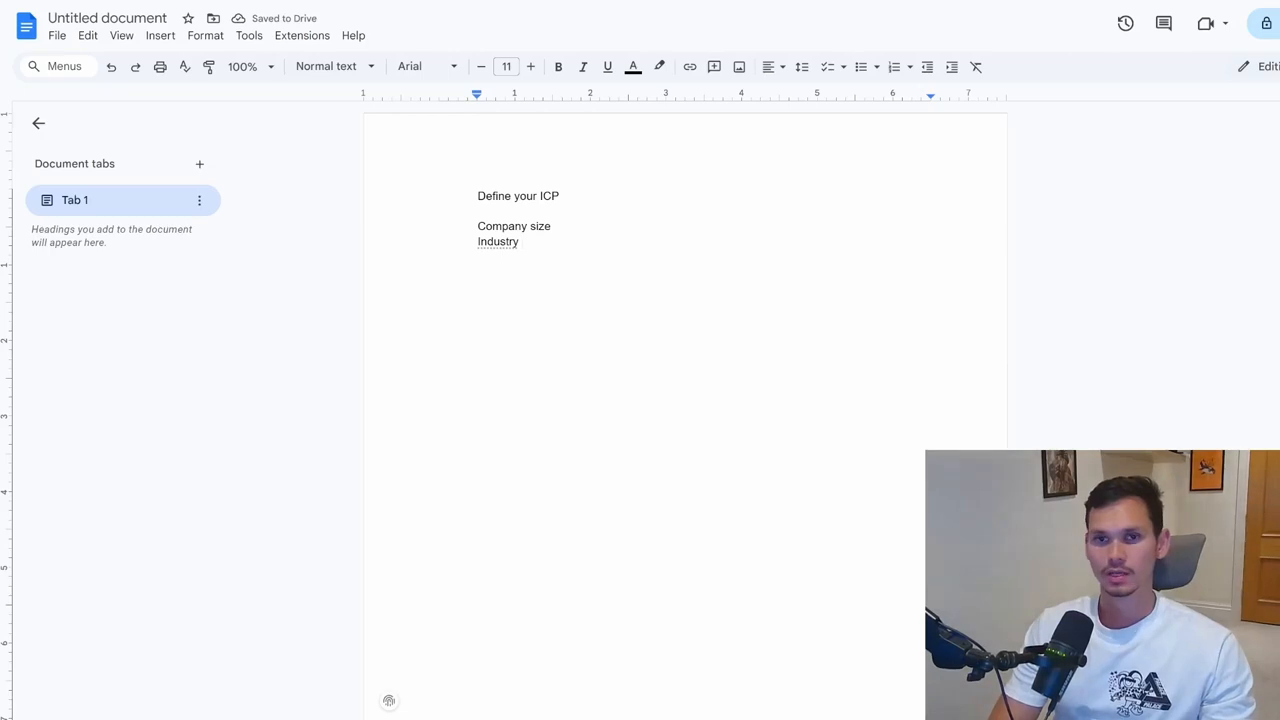
# Add the lines "Location" and "Size of department" below the Industry line
pyautogui.press('Return')
pyautogui.write('location')
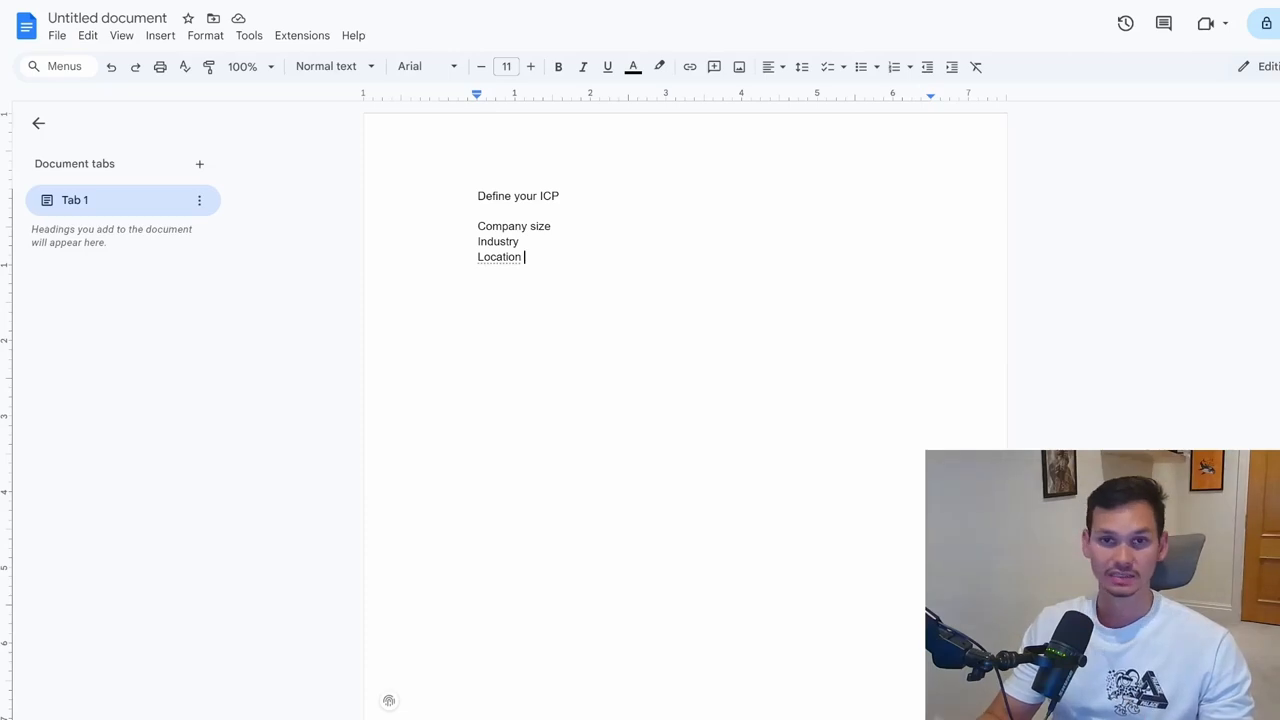
pyautogui.press('Return')
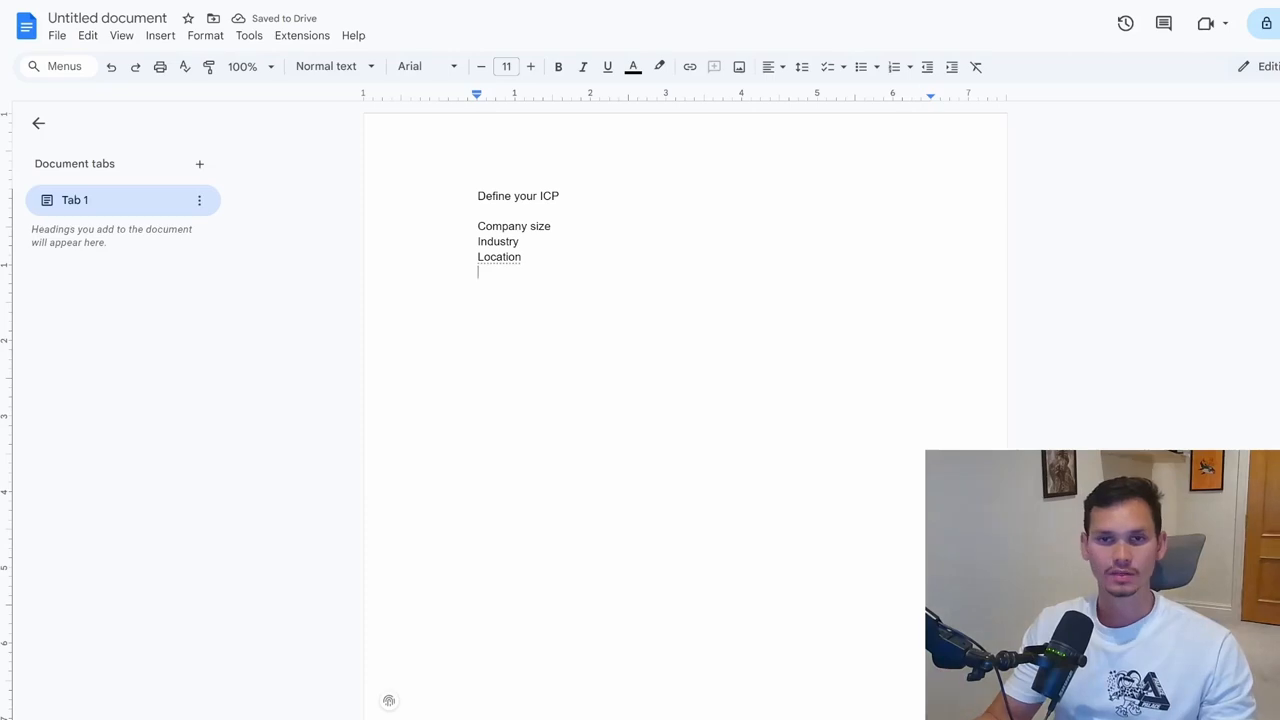
pyautogui.write('Size of de')
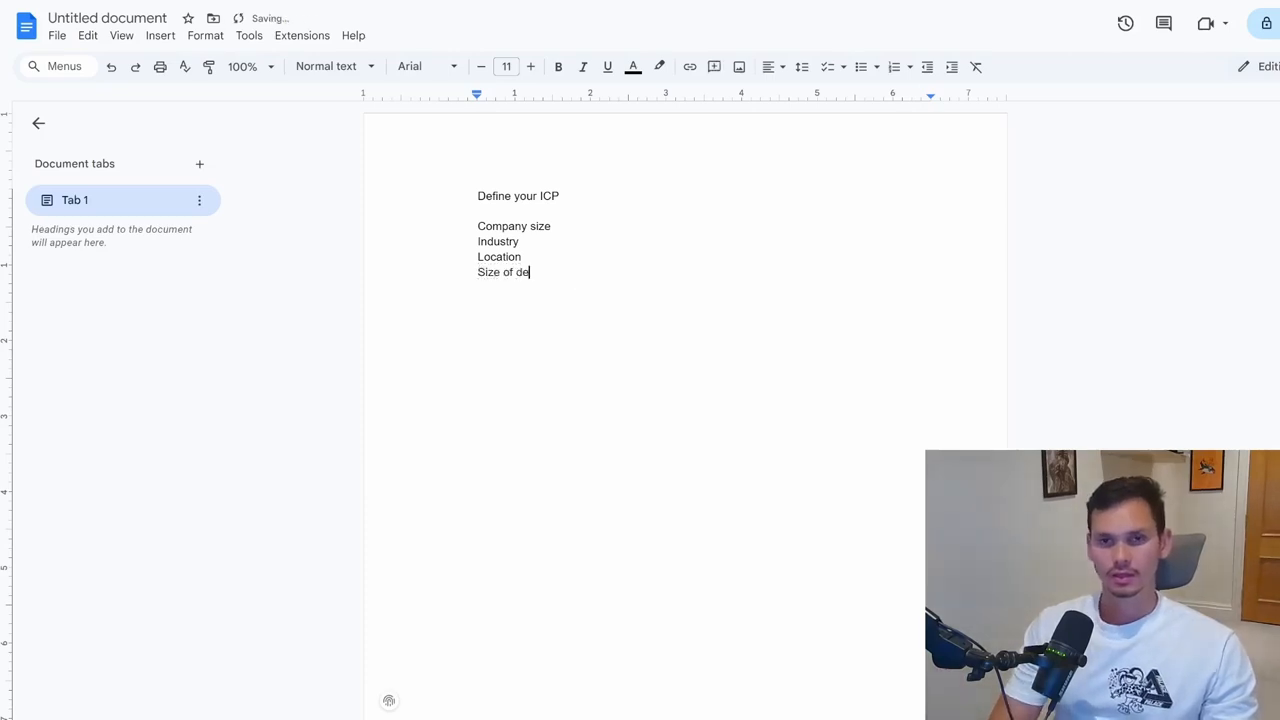
pyautogui.write('partment')
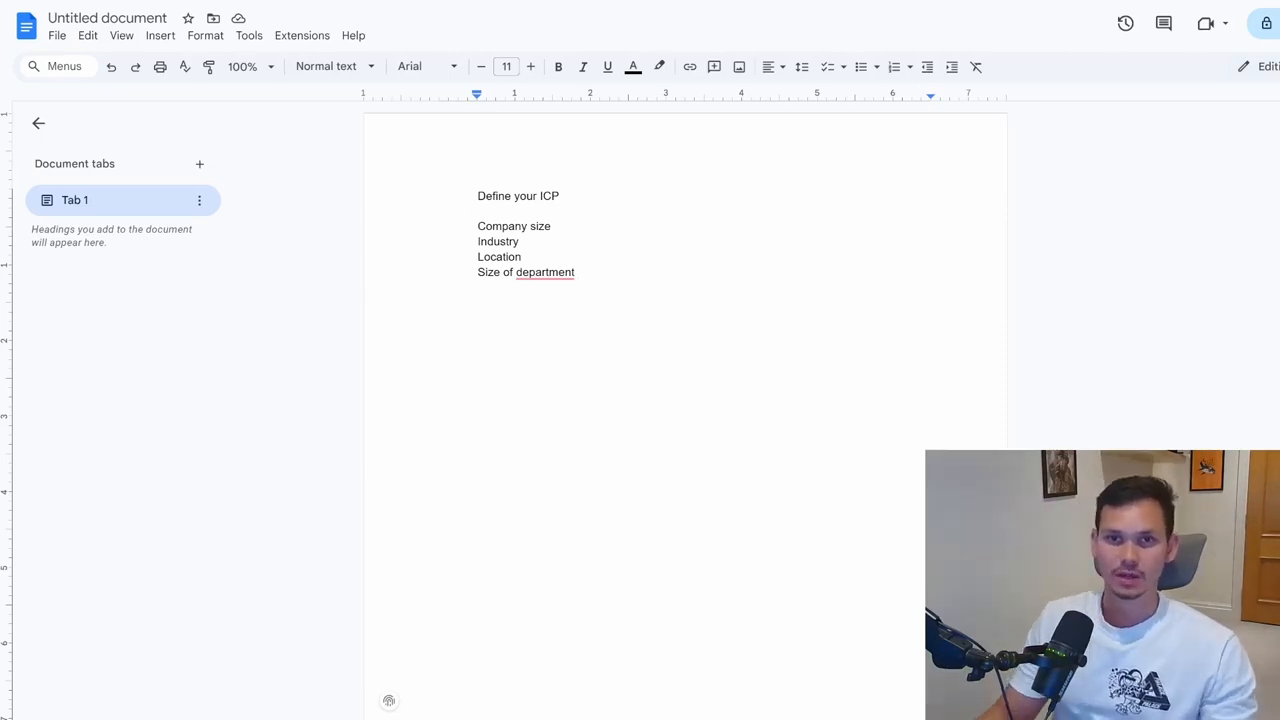
# Complete the company size line with "50-500" and the size of department line with "marketing: <10"
pyautogui.click(555, 227)
pyautogui.write('50-500')
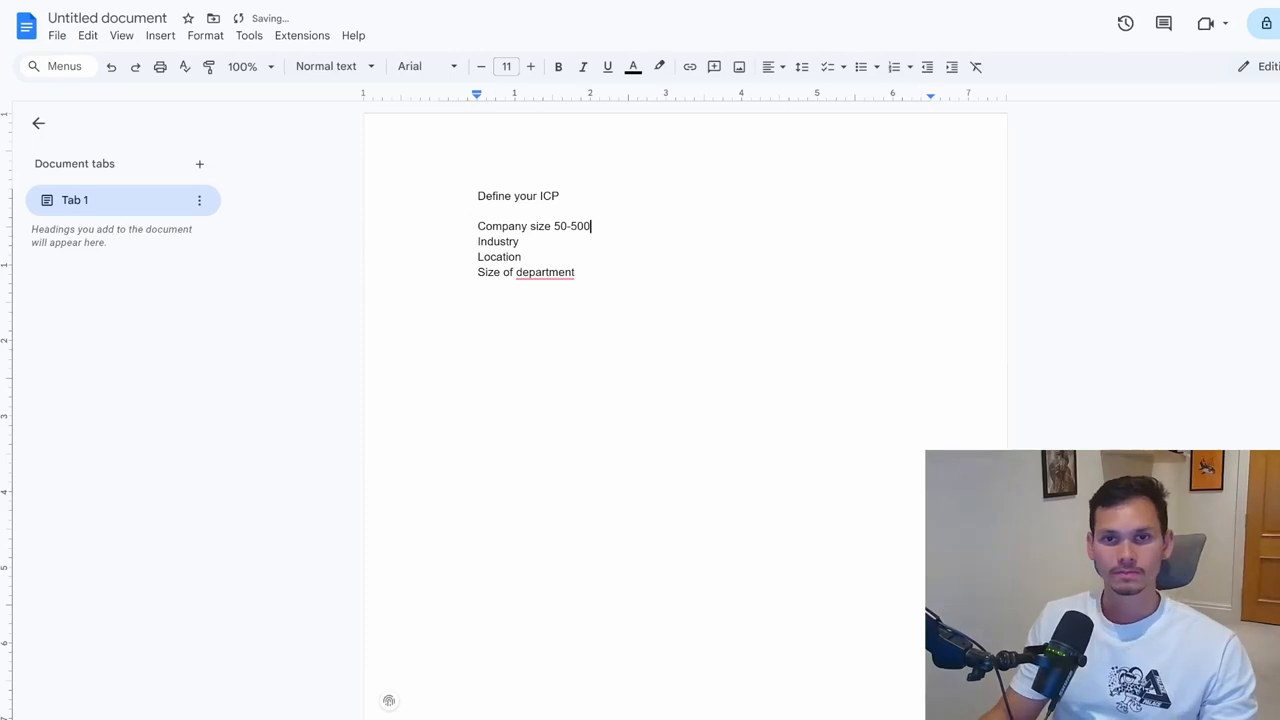
pyautogui.click(578, 272)
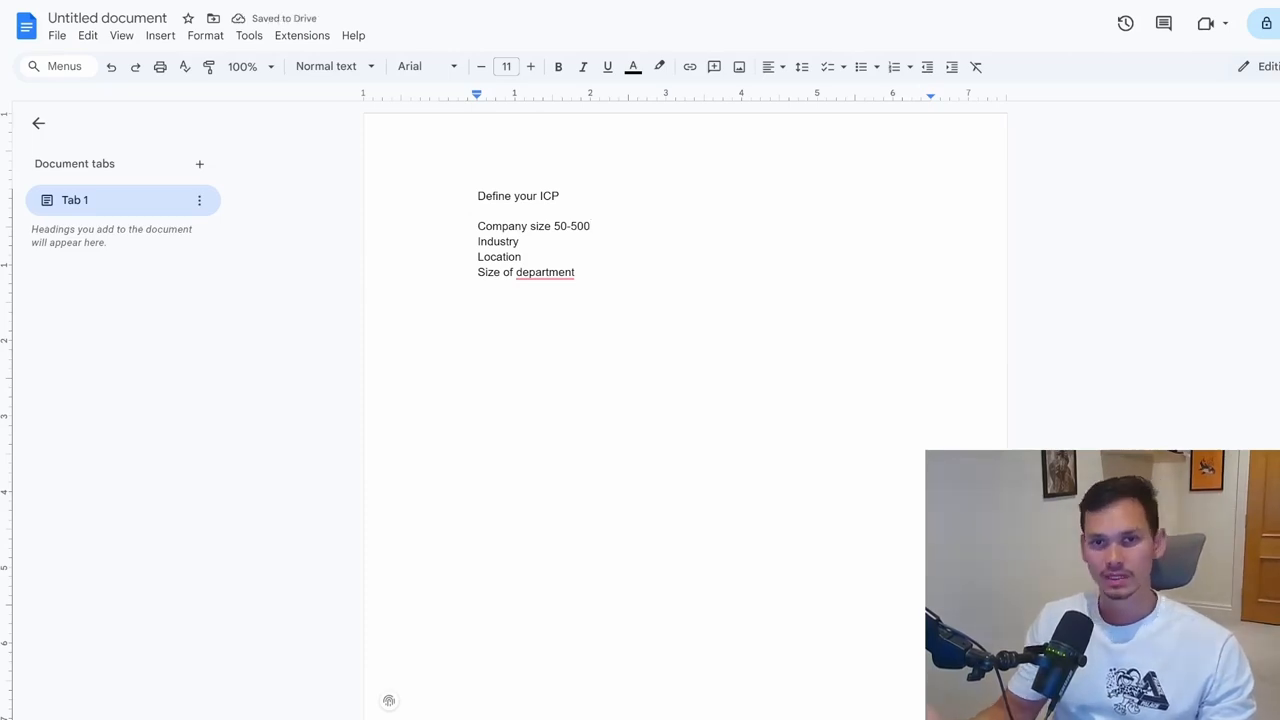
pyautogui.write('marketing')
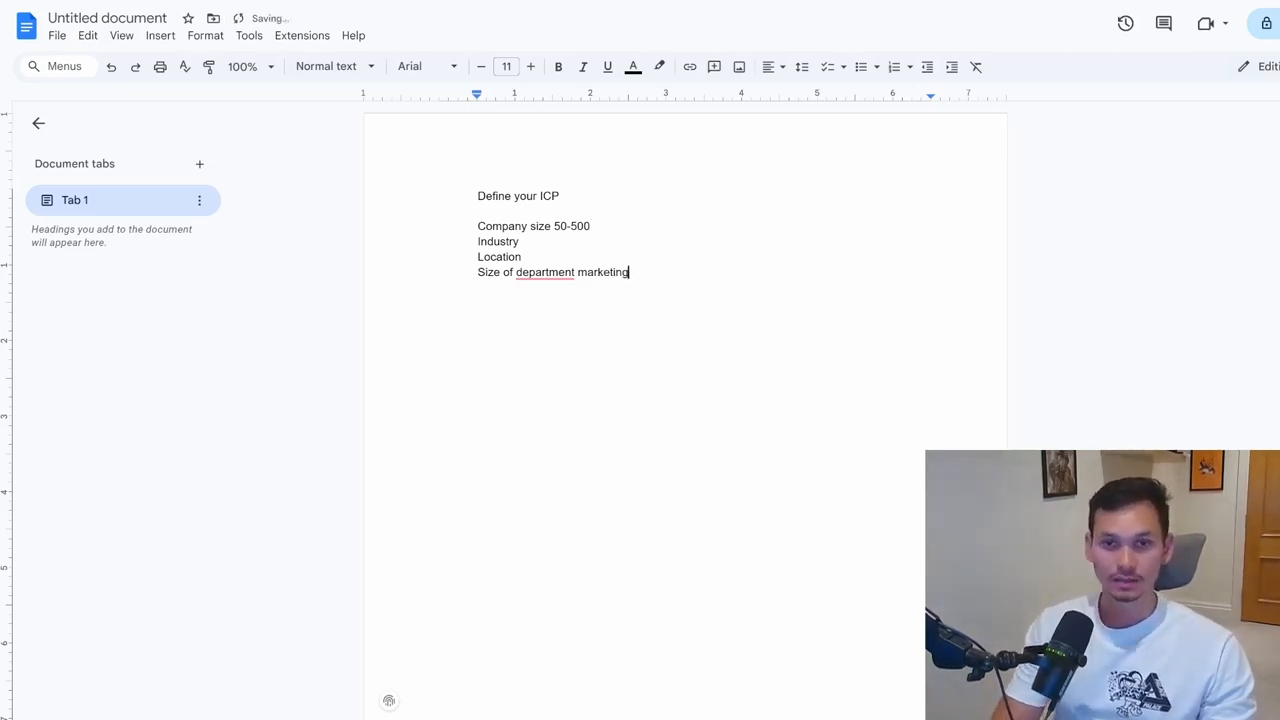
pyautogui.write(':')
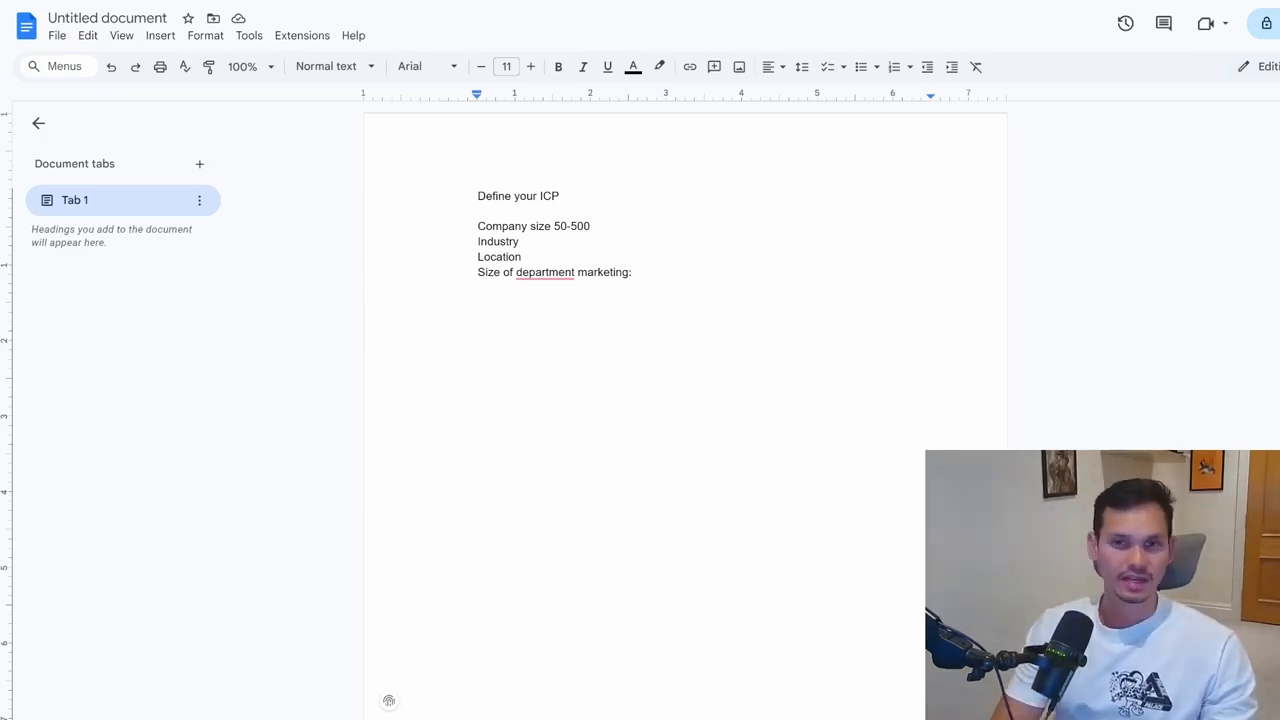
pyautogui.write('-10')
pyautogui.press('BackSpace')
pyautogui.press('BackSpace')
pyautogui.press('BackSpace')
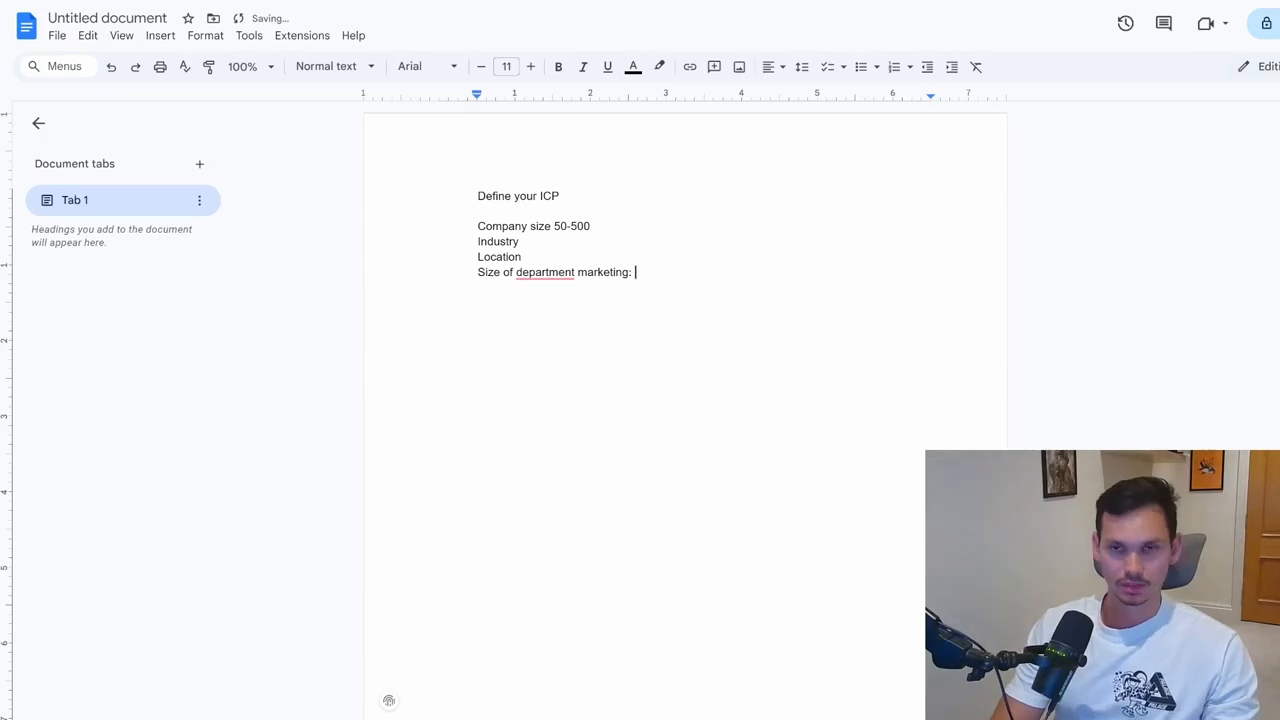
pyautogui.write('<10')
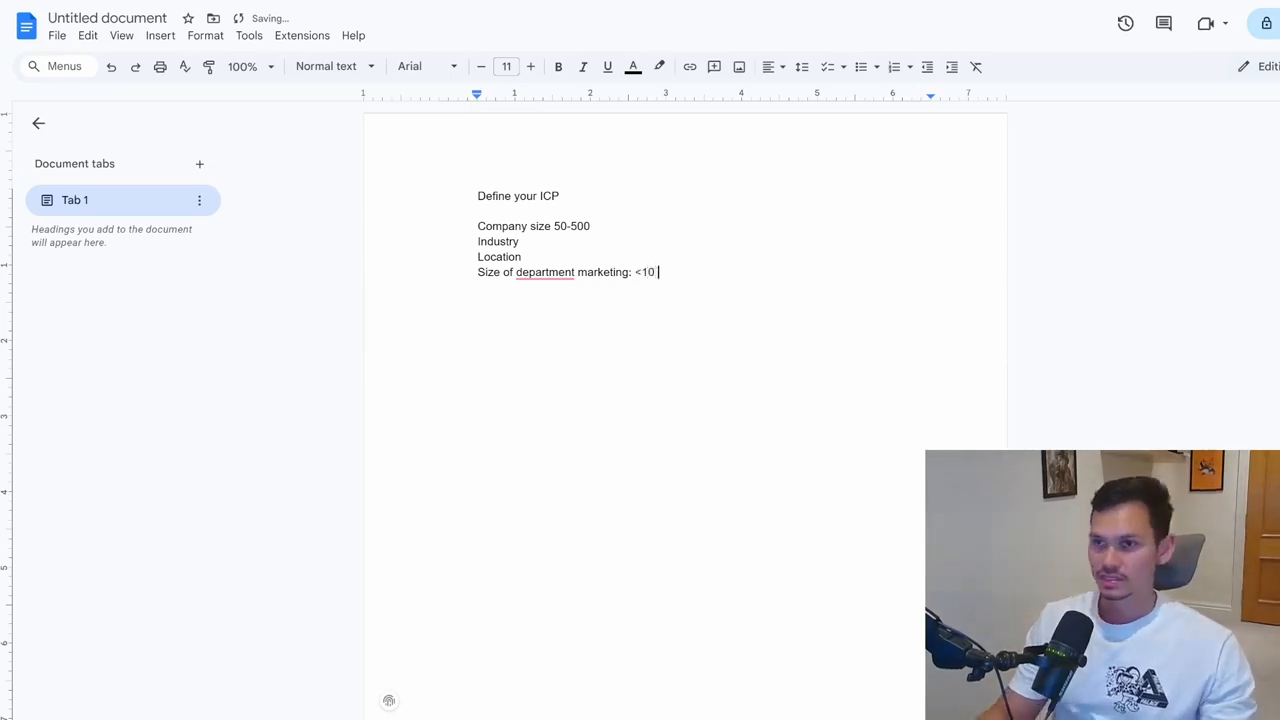
# Add the line "Technologies that they use:" below the department size line
pyautogui.press('Return')
pyautogui.write('tech')
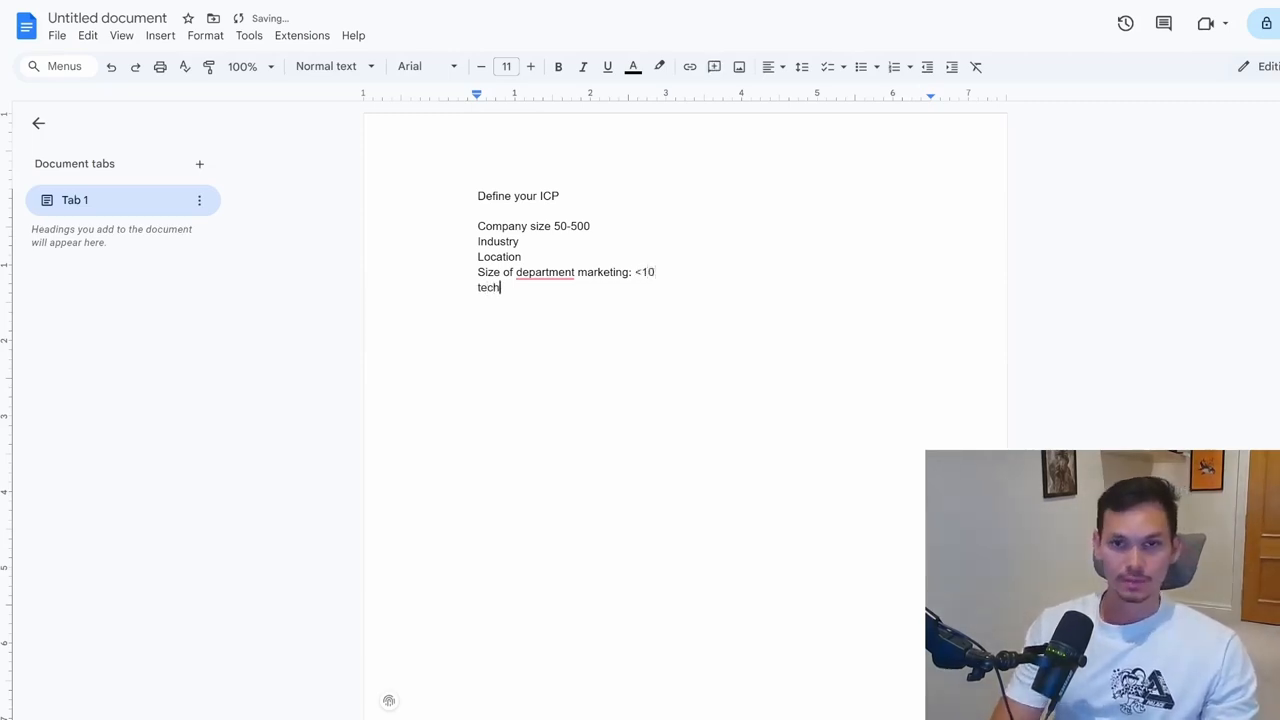
pyautogui.write('nologies that they use:')
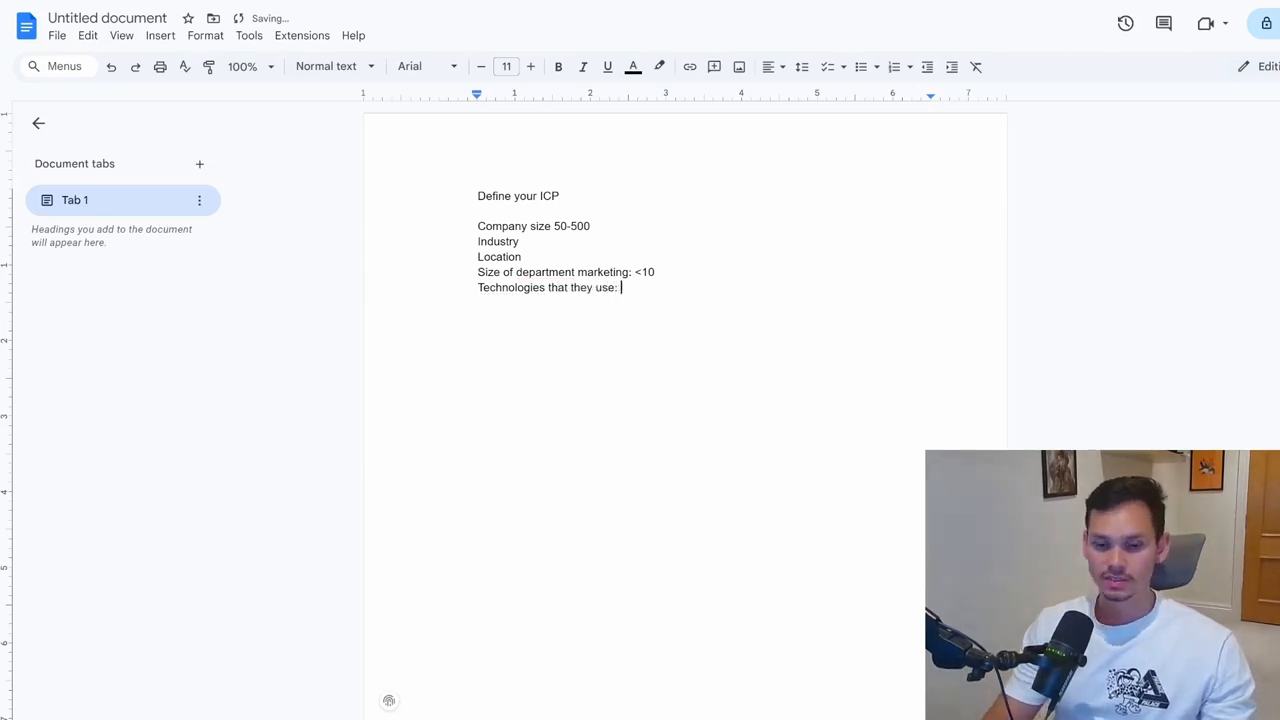
pyautogui.write(' shopify')
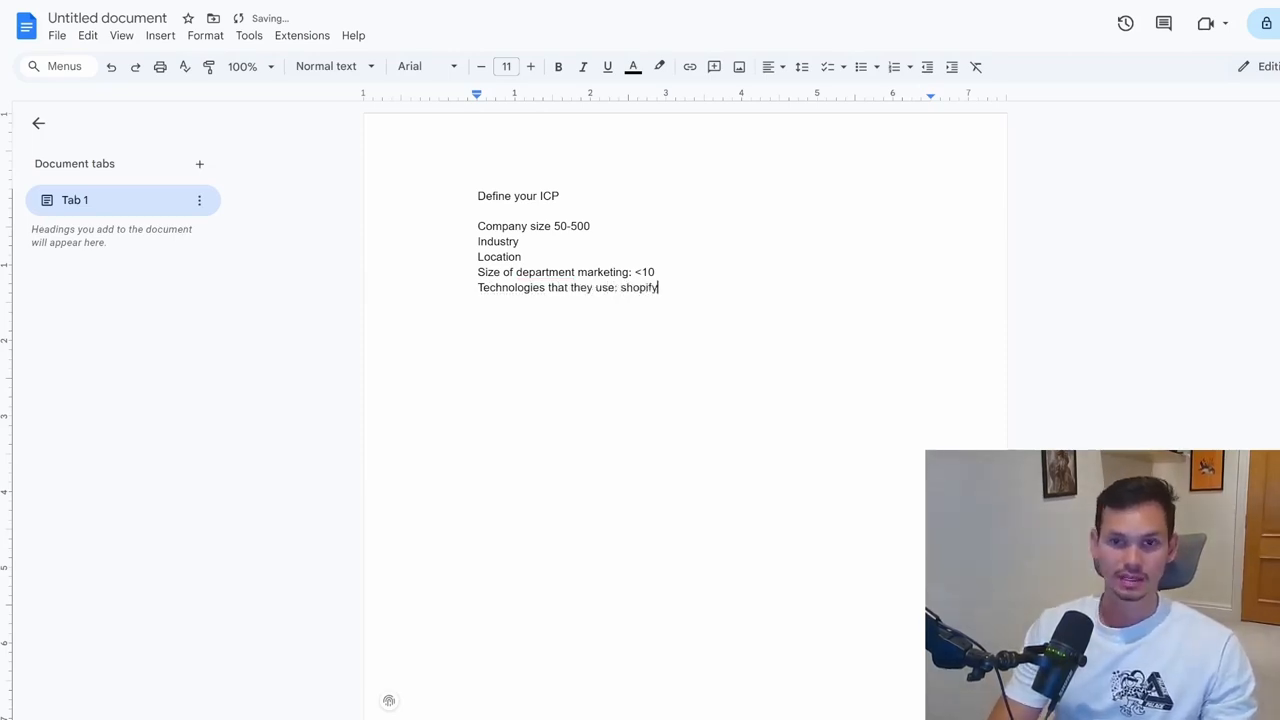
pyautogui.press('BackSpace')
pyautogui.press('BackSpace')
pyautogui.press('BackSpace')
pyautogui.press('BackSpace')
pyautogui.press('BackSpace')
pyautogui.press('BackSpace')
pyautogui.press('BackSpace')
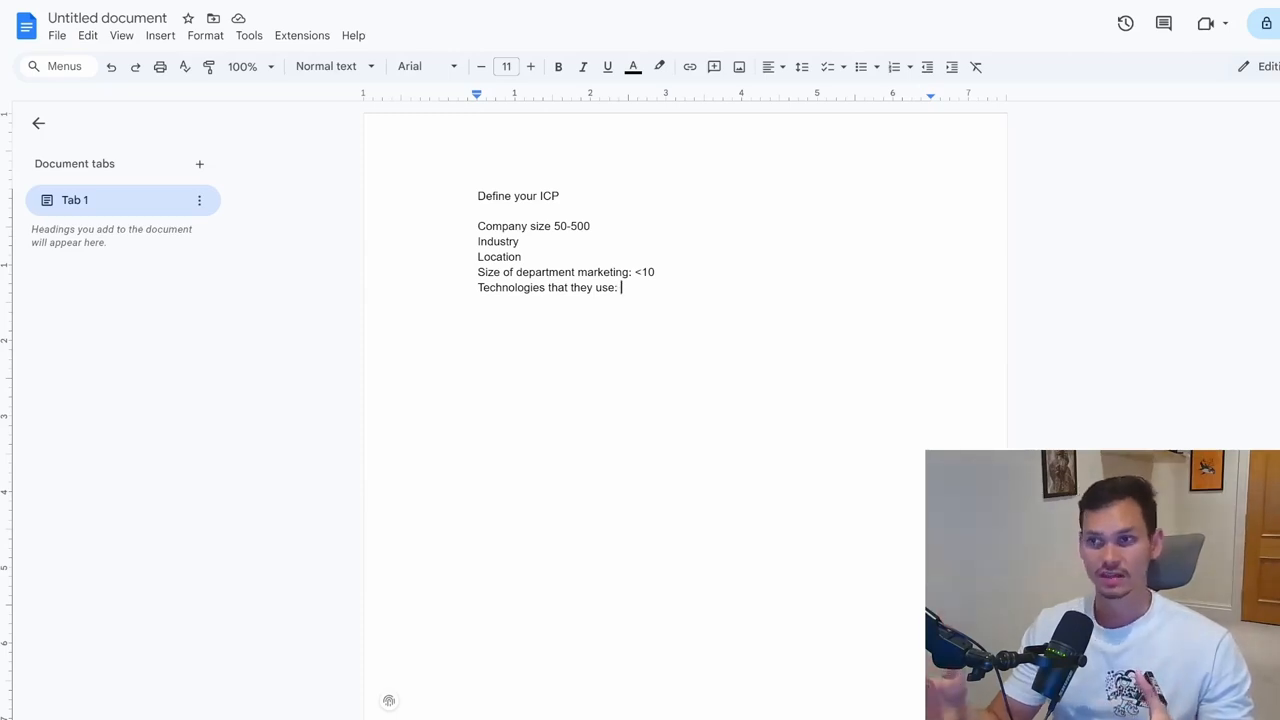
# Add the line "Funding stage:" below the technologies line and leave a blank line after it
pyautogui.press('Return')
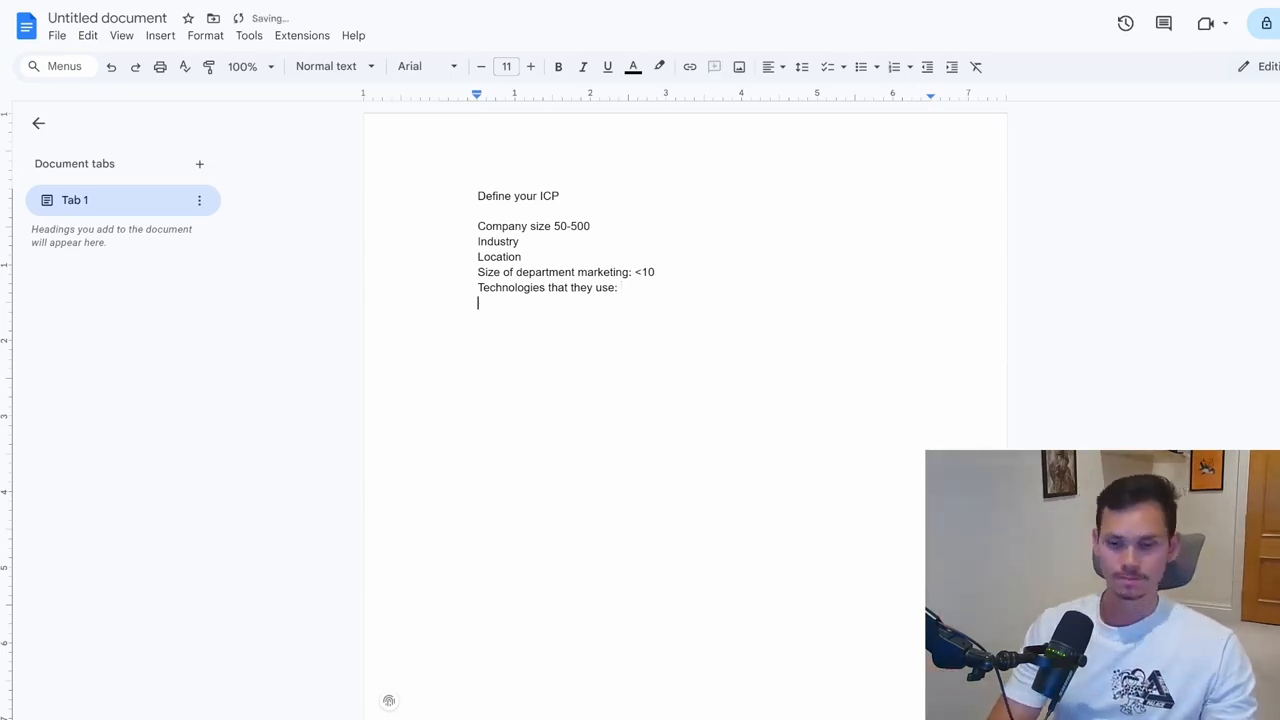
pyautogui.write('funding stage:')
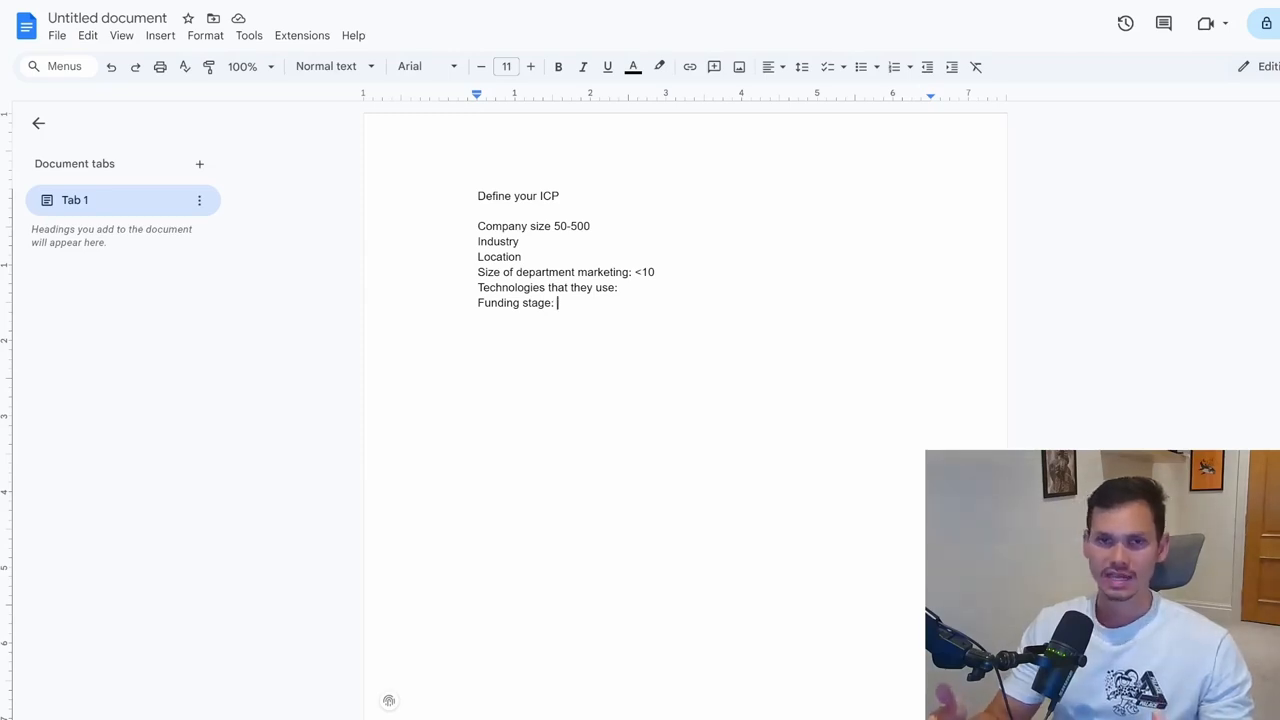
pyautogui.press('Return')
pyautogui.press('Return')
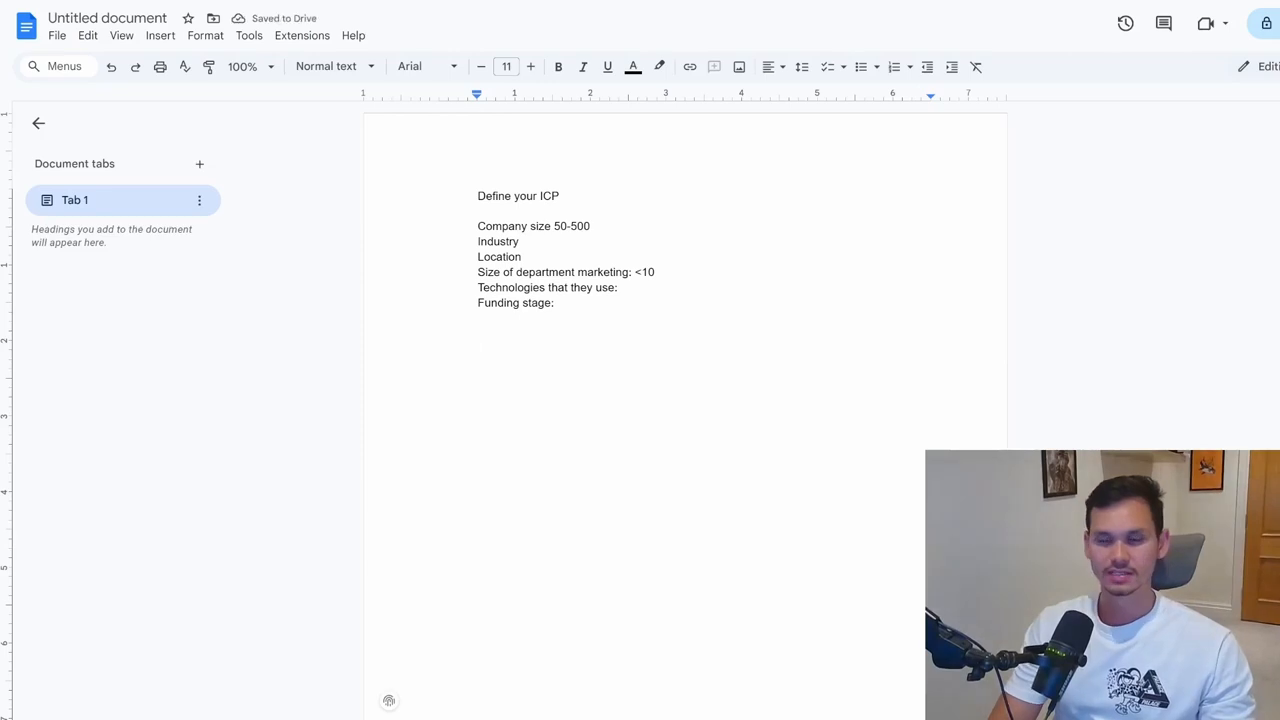
# Create a numbered list below the criteria with the items "Company data" and "Contact data"
pyautogui.write('1. coma')
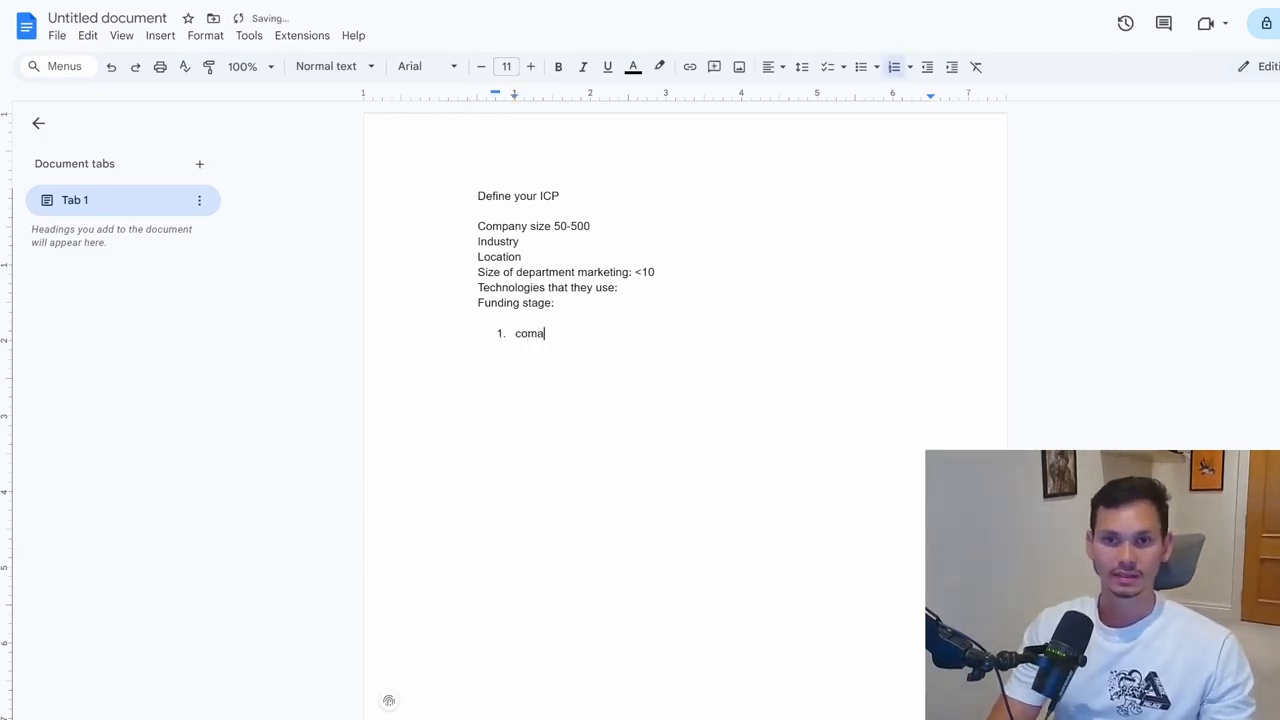
pyautogui.press('BackSpace')
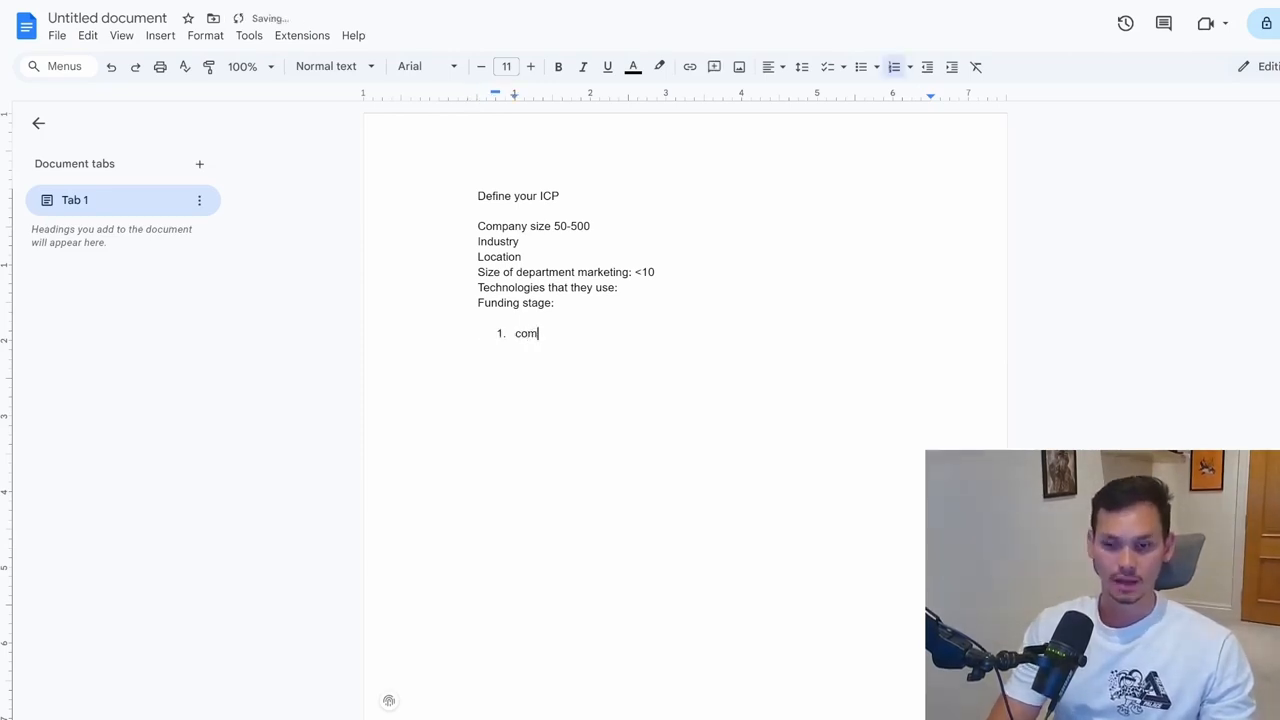
pyautogui.write('pany data')
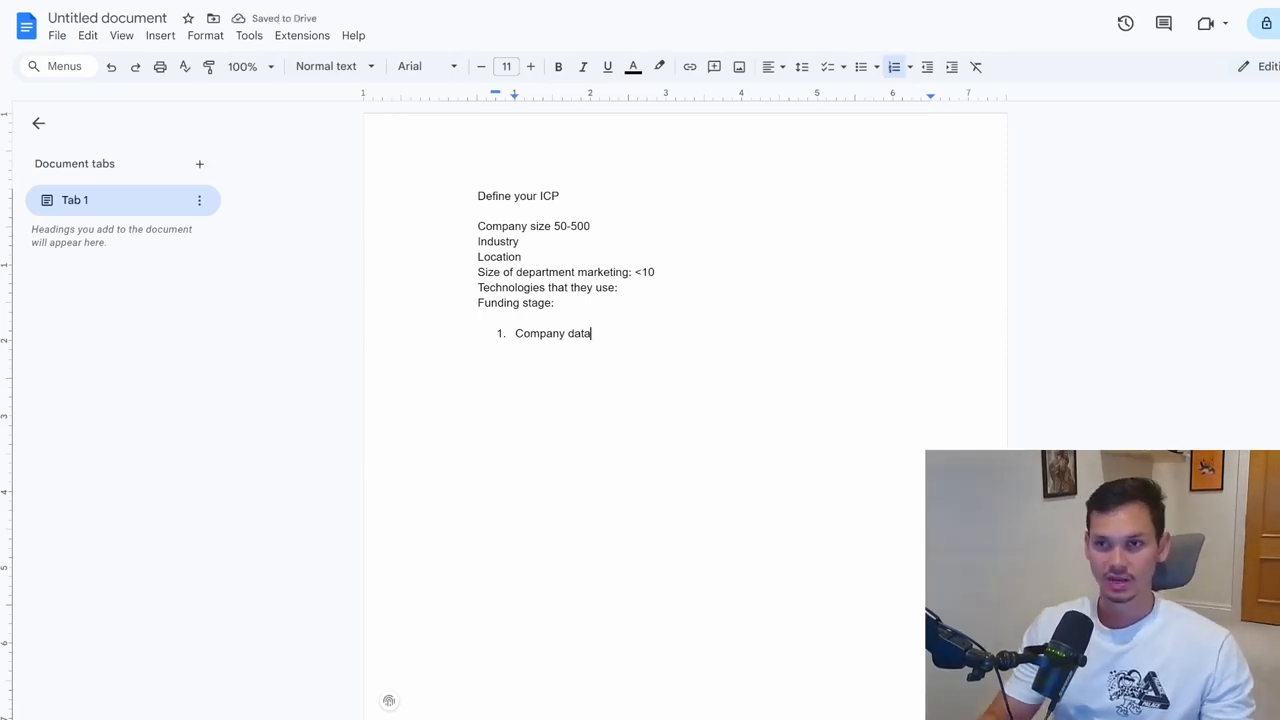
pyautogui.press('Return')
pyautogui.write('contac')
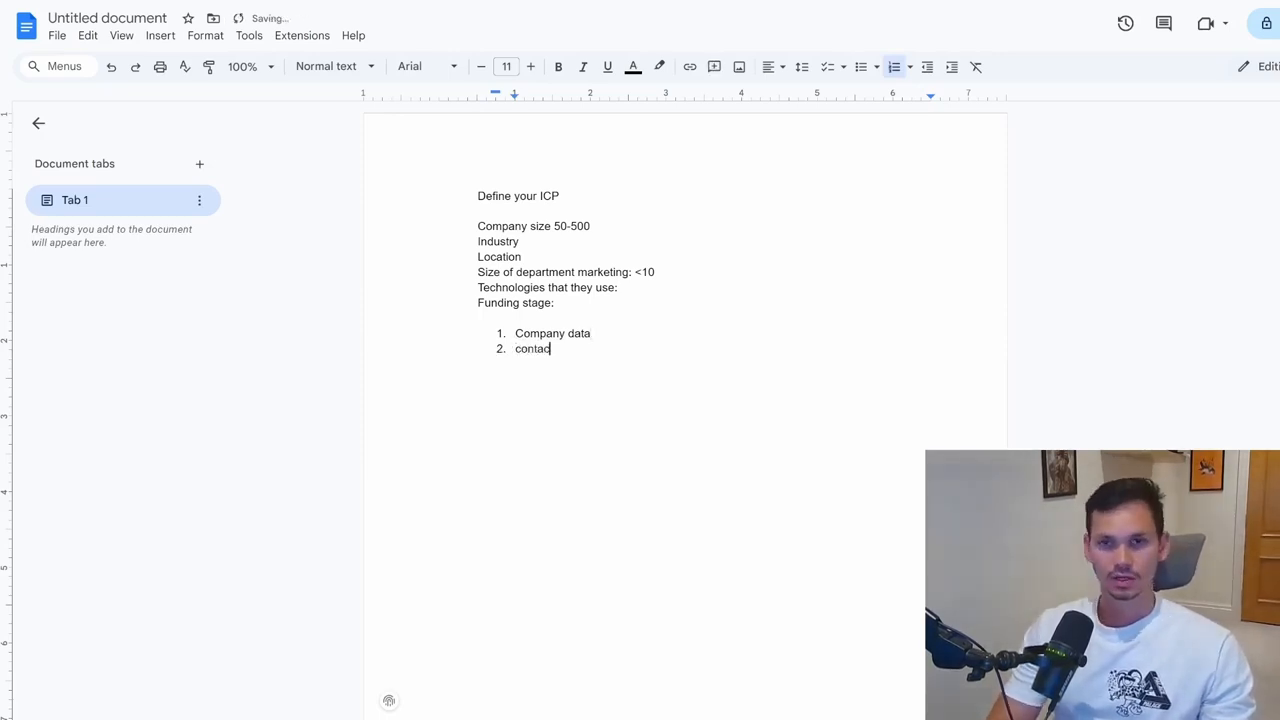
pyautogui.write('t data')
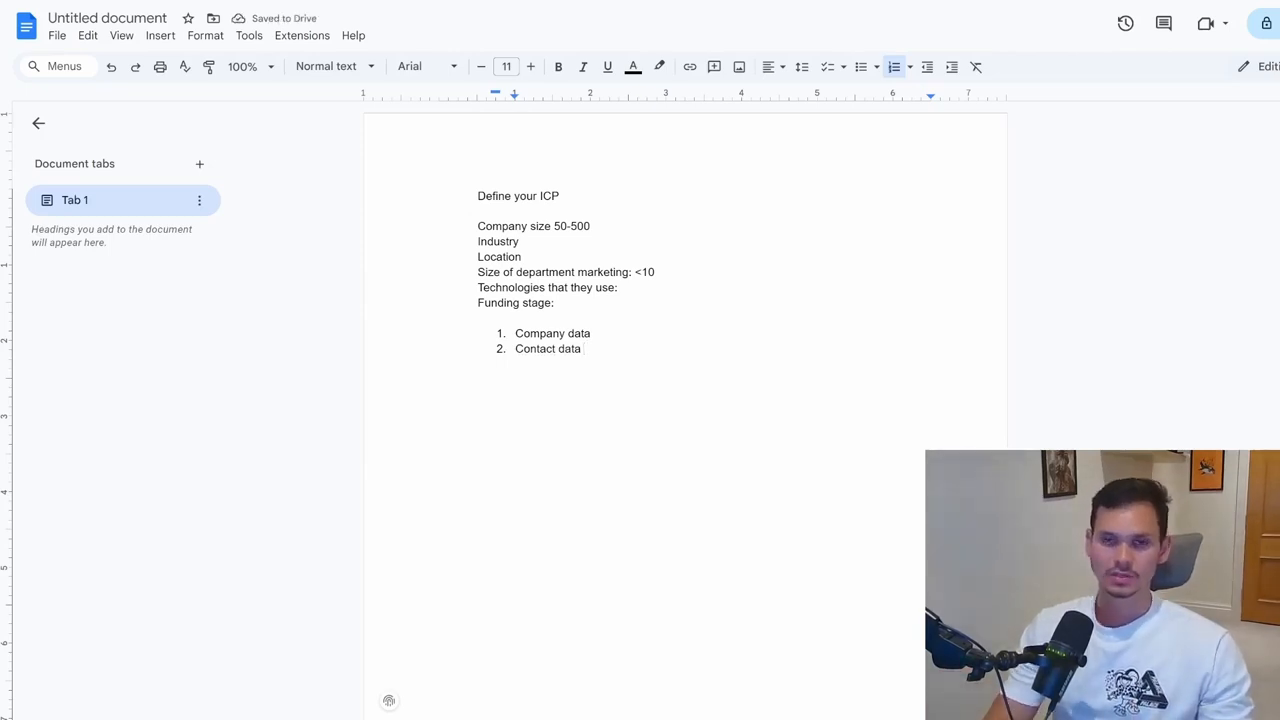
# Open a parenthetical note after "Contact data" listing the roles "(CEO, COO, CMO - "
pyautogui.write('(CEO')
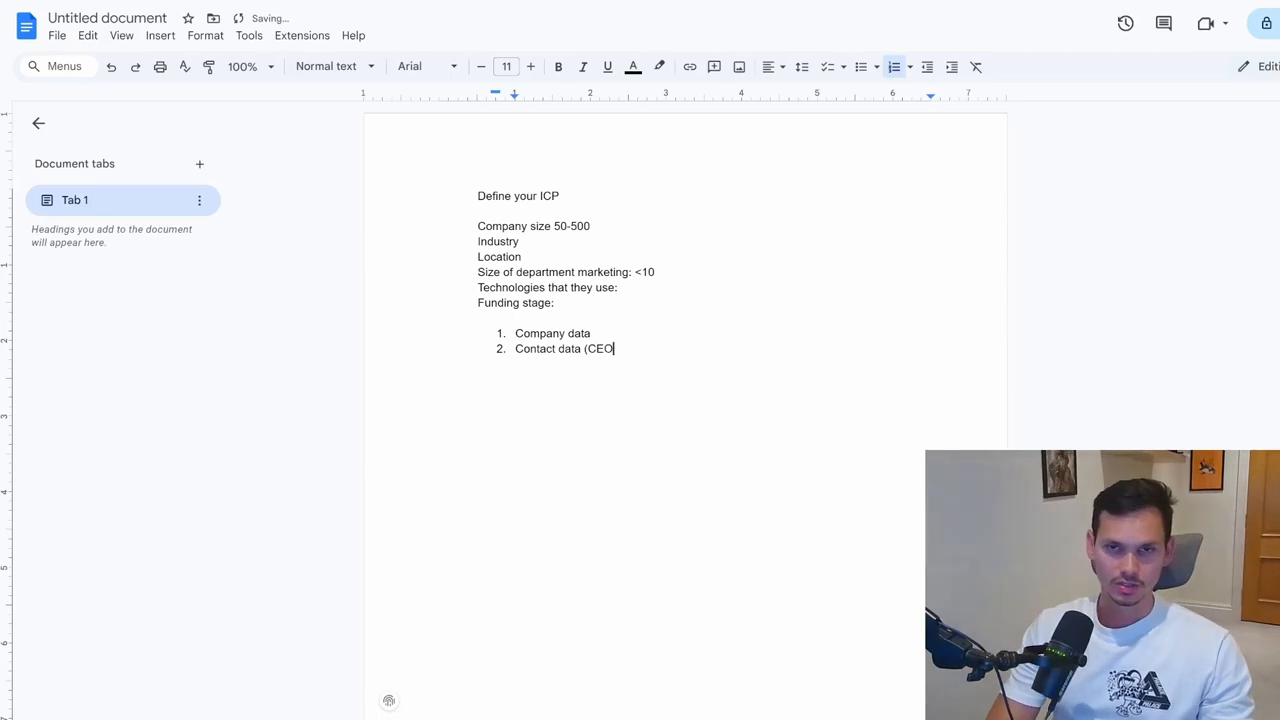
pyautogui.write(', COO')
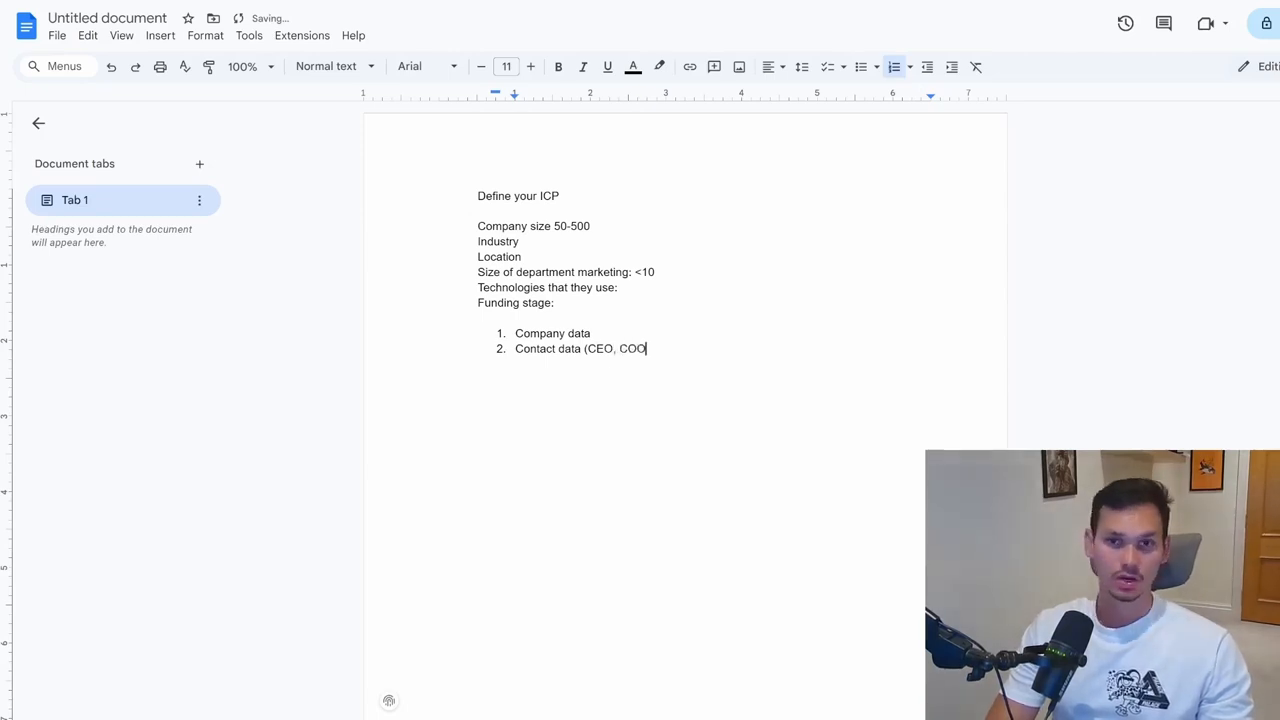
pyautogui.write(', CO')
pyautogui.press('BackSpace')
pyautogui.write('M')
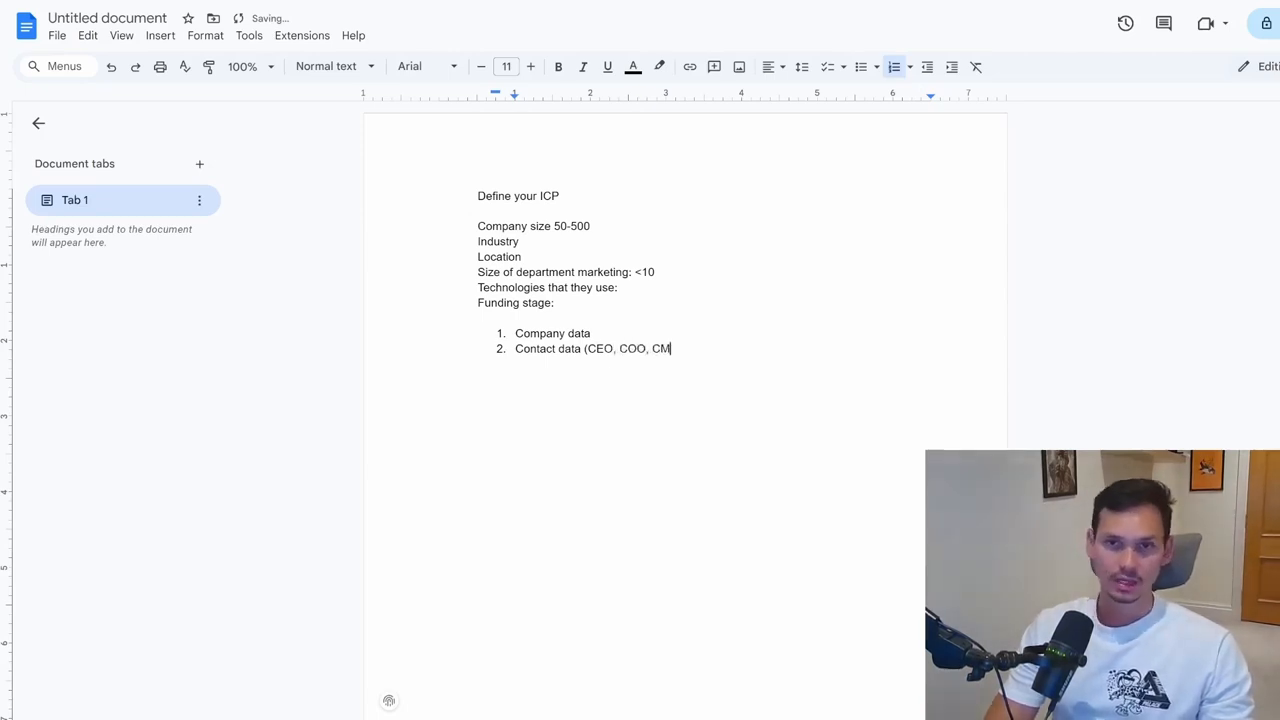
pyautogui.write('O - ')
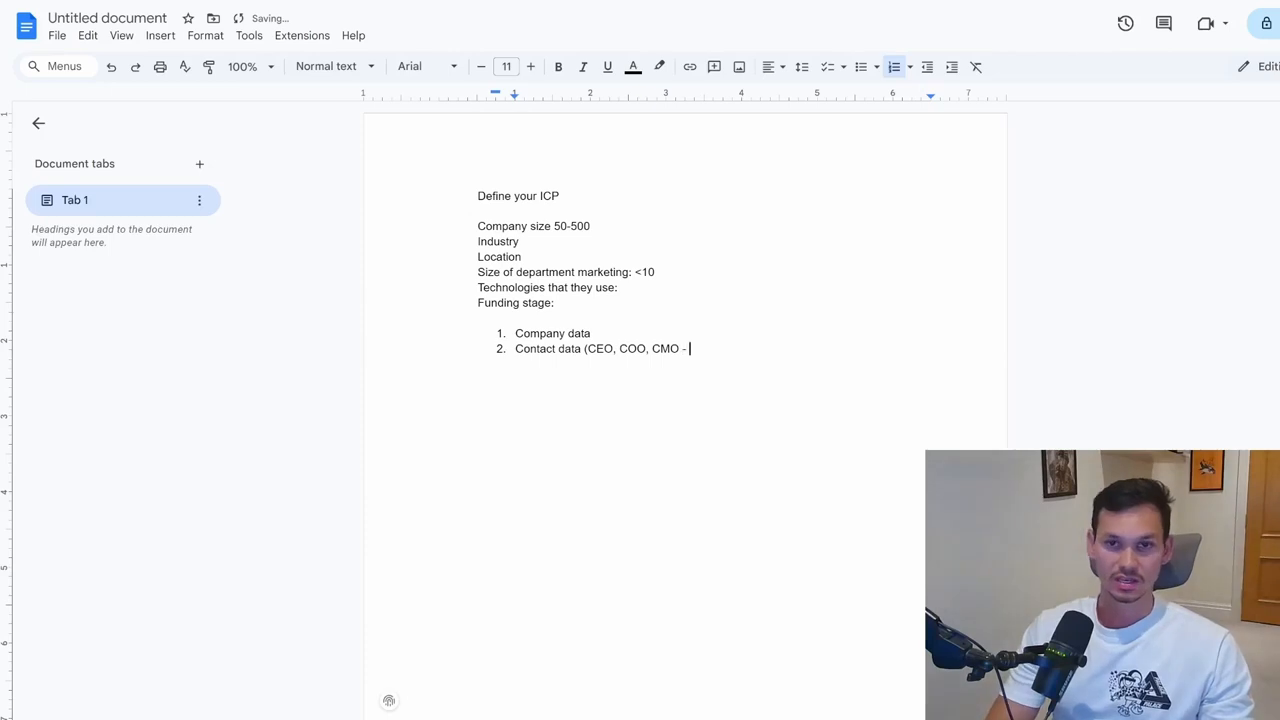
# Finish the Contact data note after the roles with "yrs of experience, their previous job)"
pyautogui.write('yrs of ex')
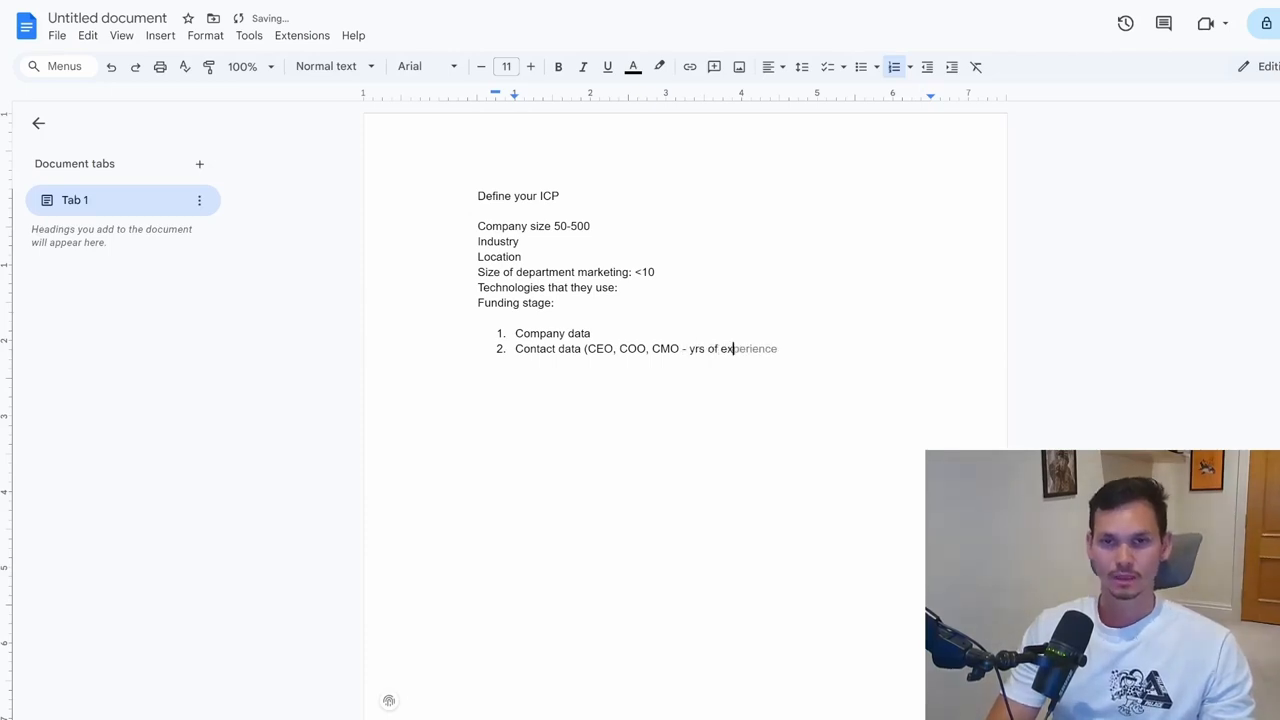
pyautogui.write('peiren')
pyautogui.press('BackSpace')
pyautogui.press('BackSpace')
pyautogui.press('BackSpace')
pyautogui.press('BackSpace')
pyautogui.press('BackSpace')
pyautogui.press('BackSpace')
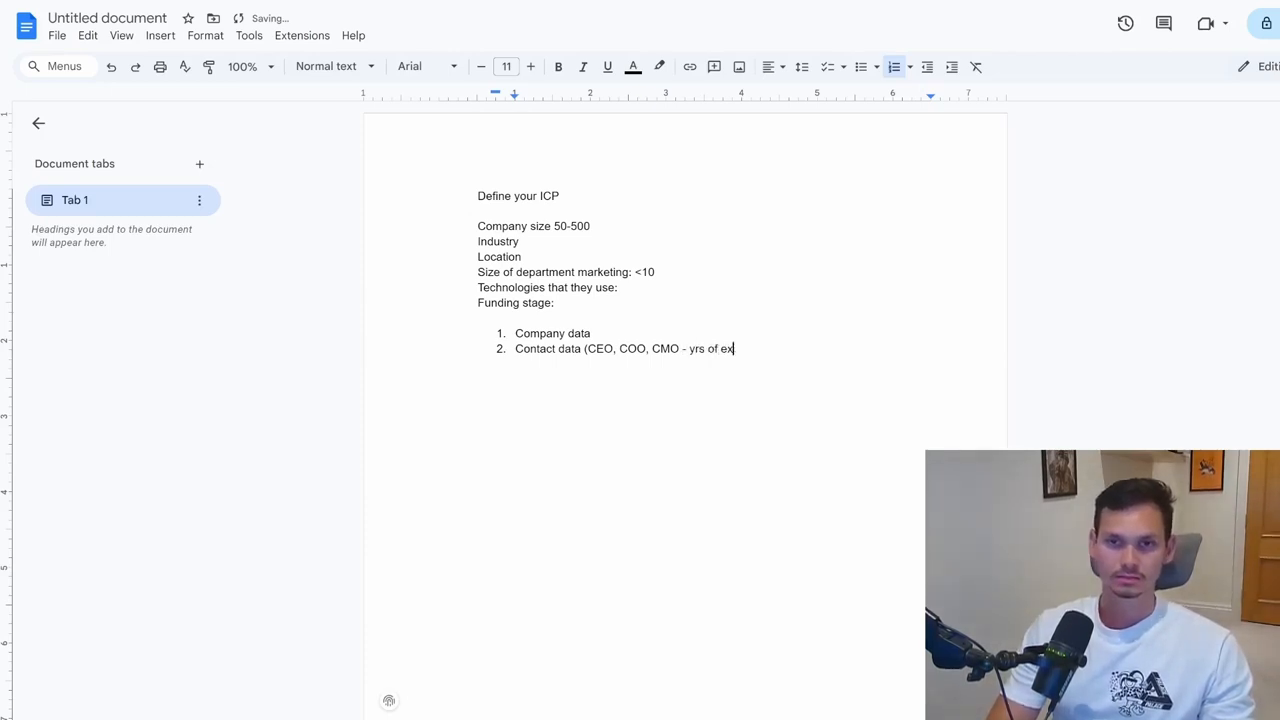
pyautogui.write('perience, ')
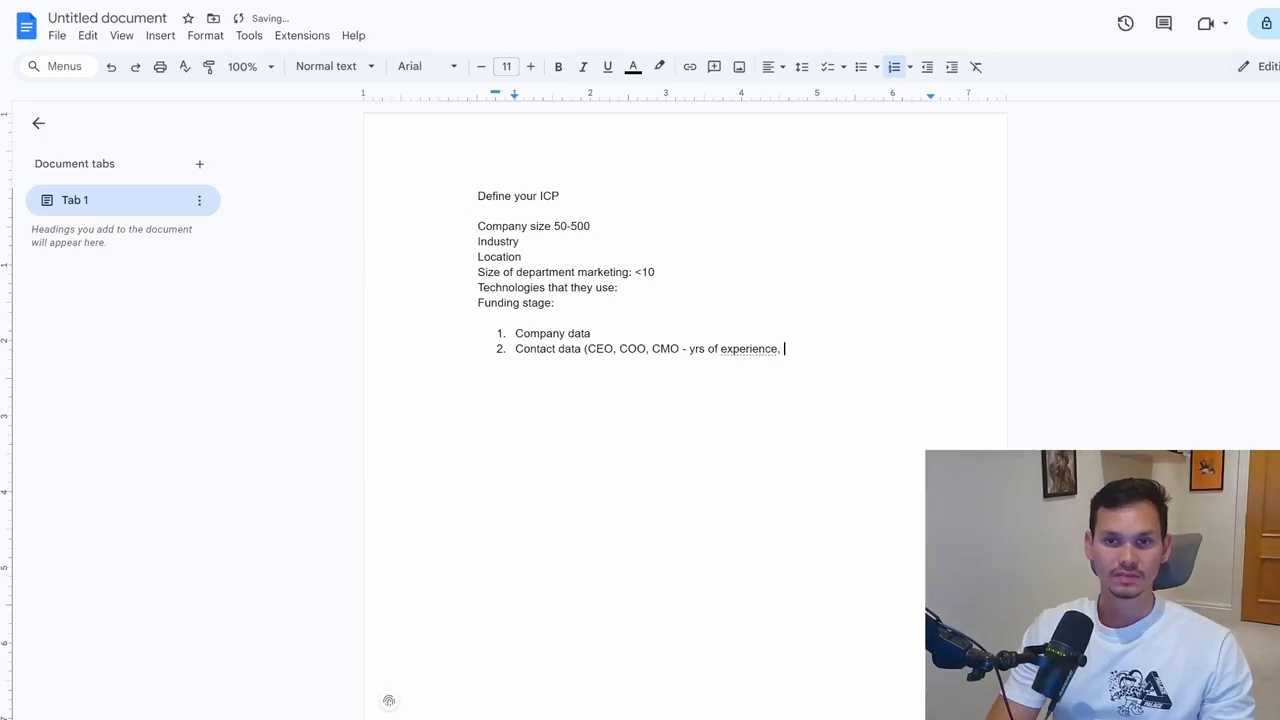
pyautogui.write('their previous ')
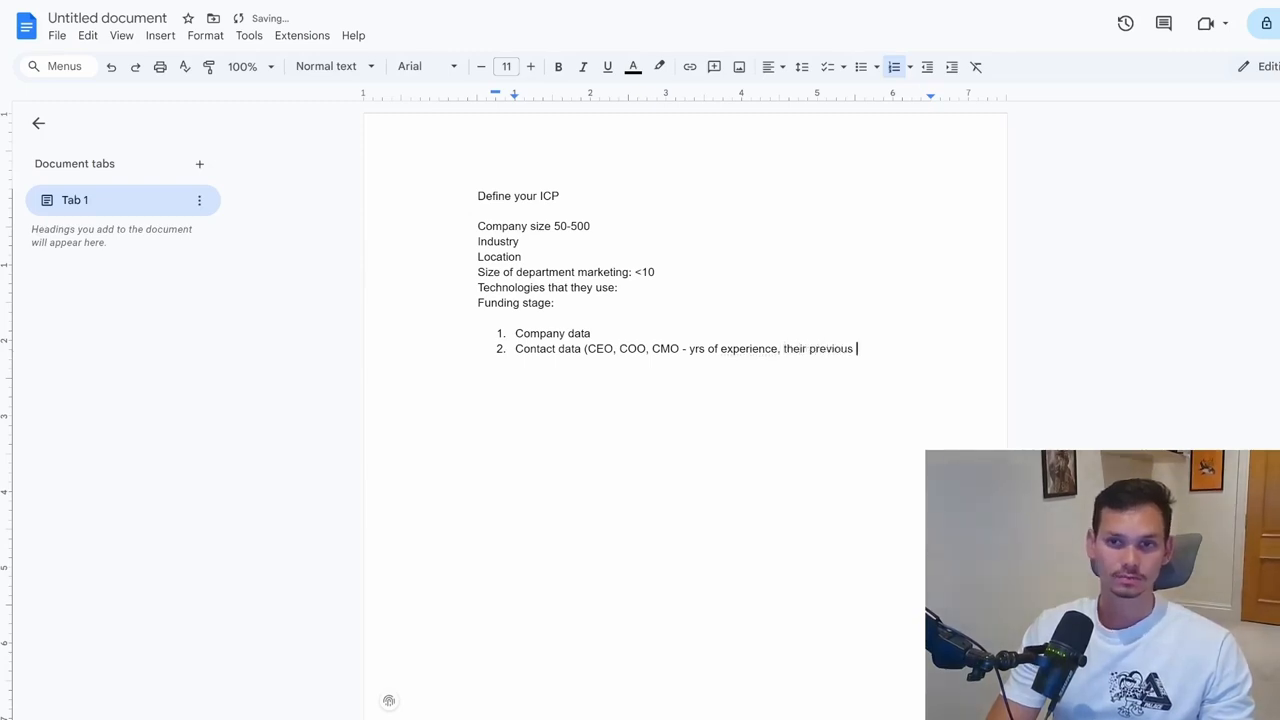
pyautogui.write('job)')
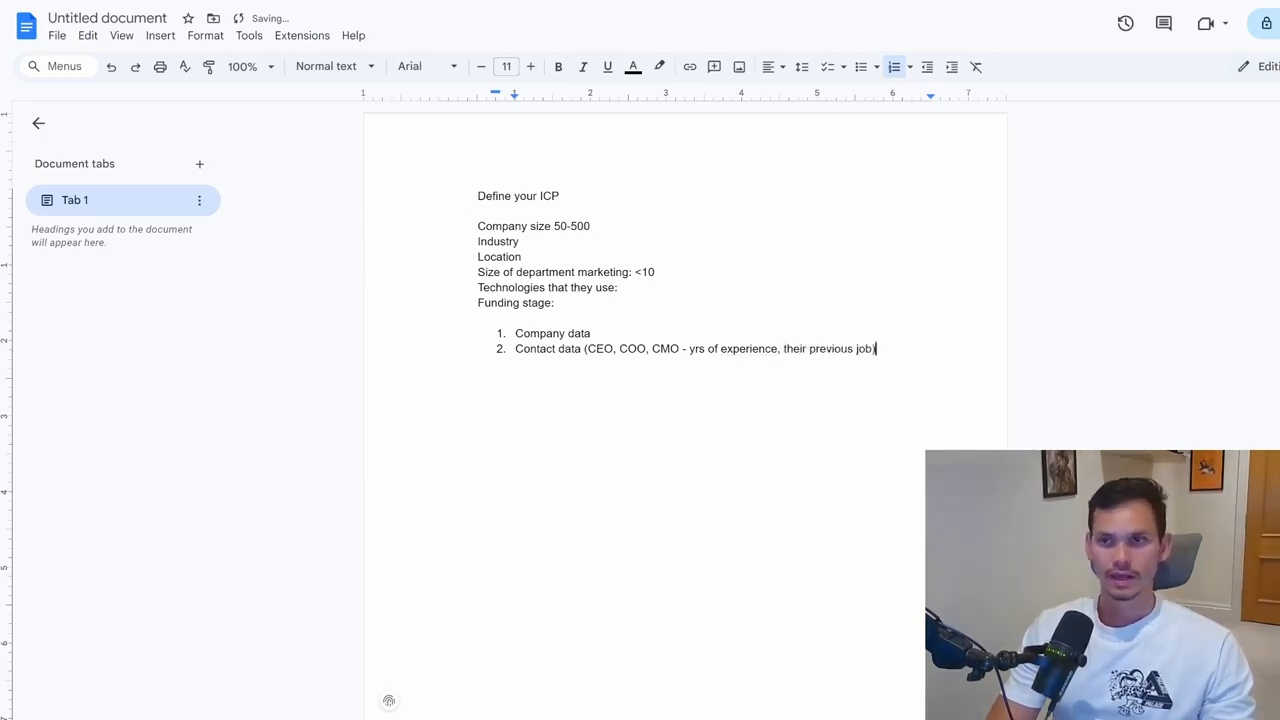
# Add a third numbered item reading "Validate our data (million verifier, enrichley/scrubby)"
pyautogui.press('Return')
pyautogui.write('Validate our data')
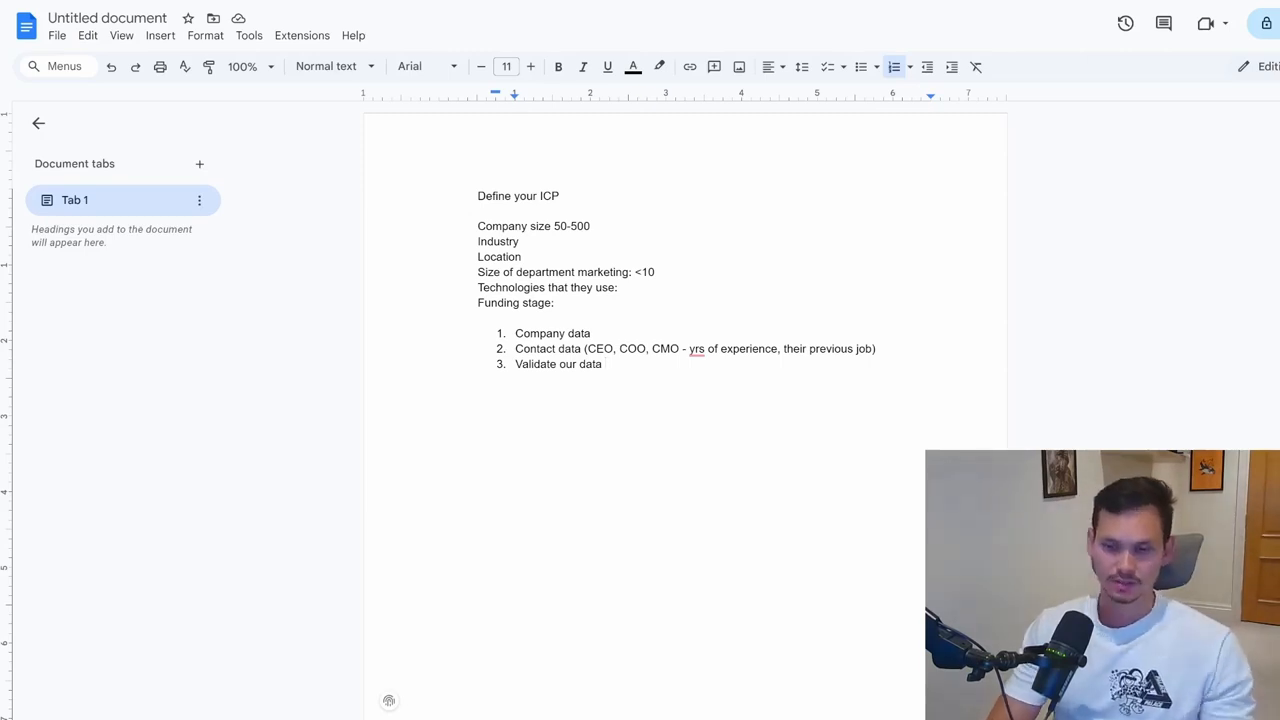
pyautogui.write('(million ve')
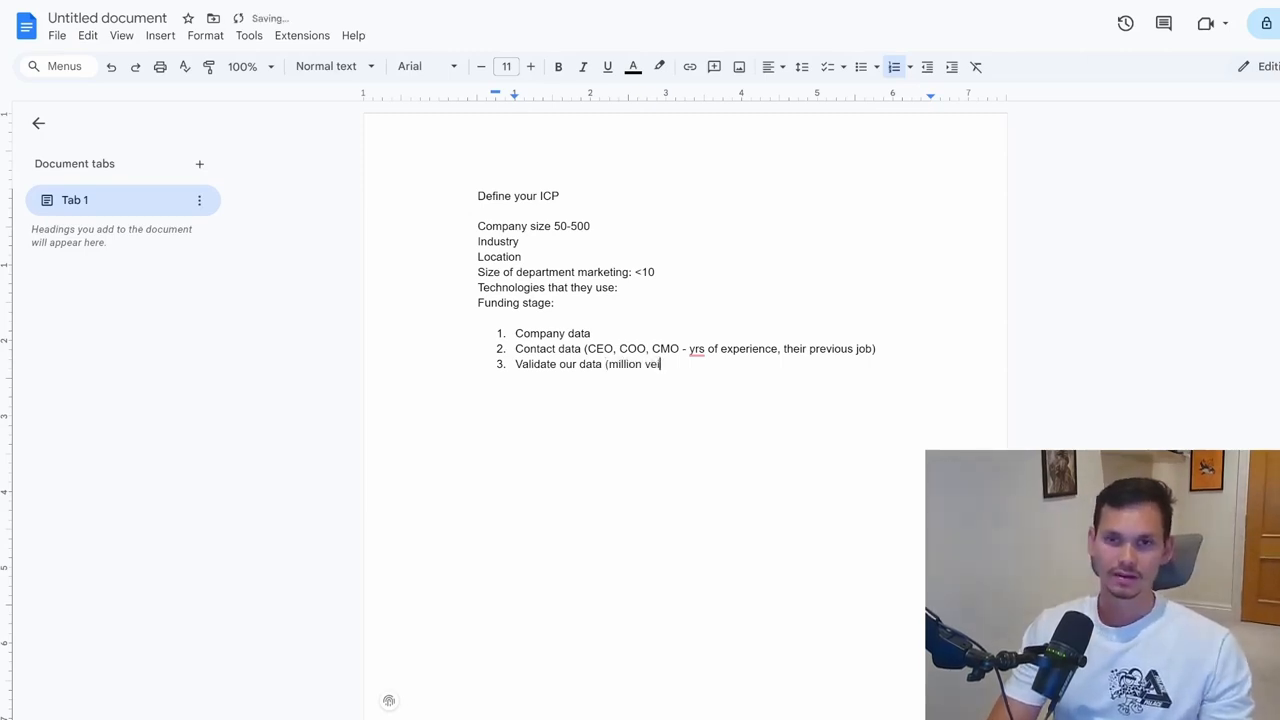
pyautogui.write('rifier,')
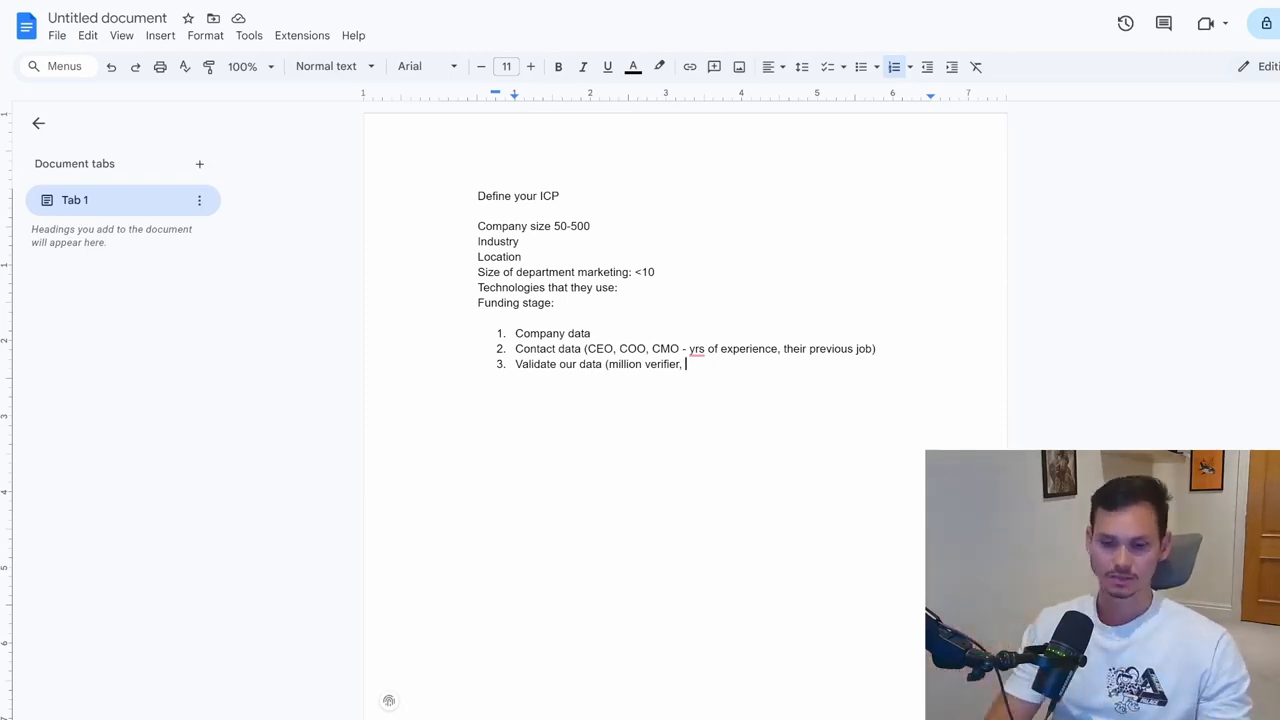
pyautogui.write('enrichley')
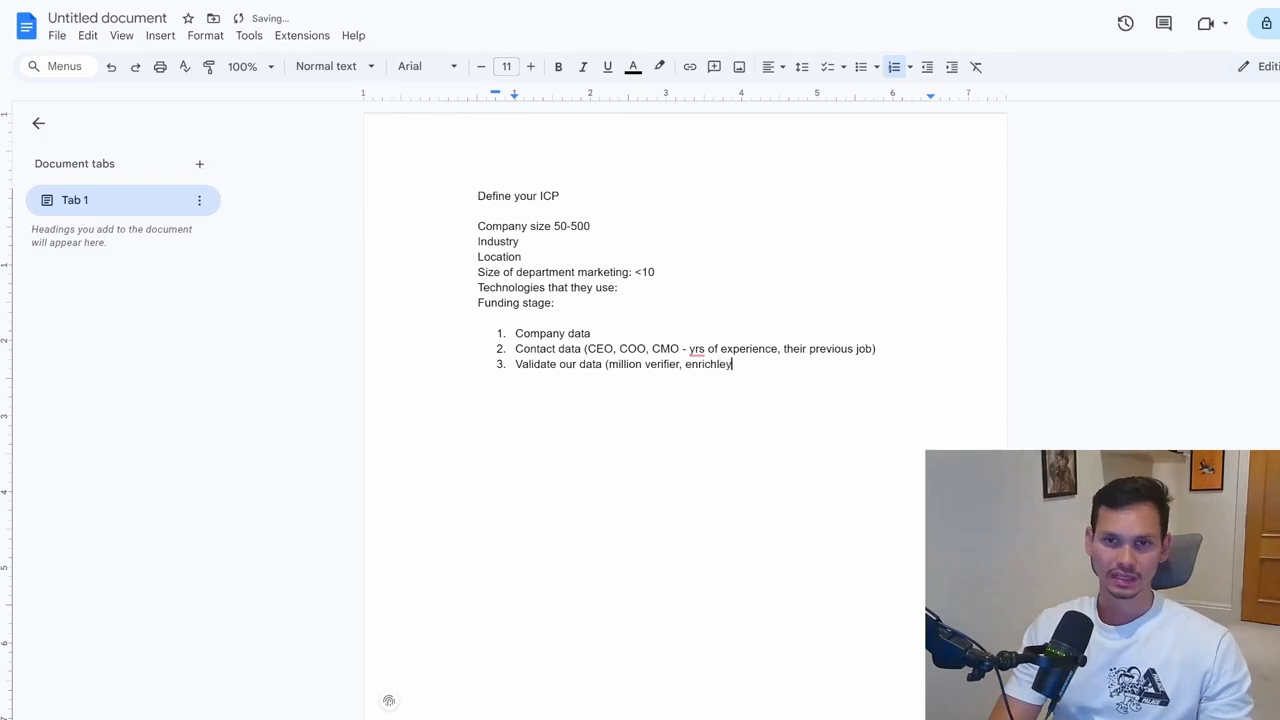
pyautogui.write('/scrubby')
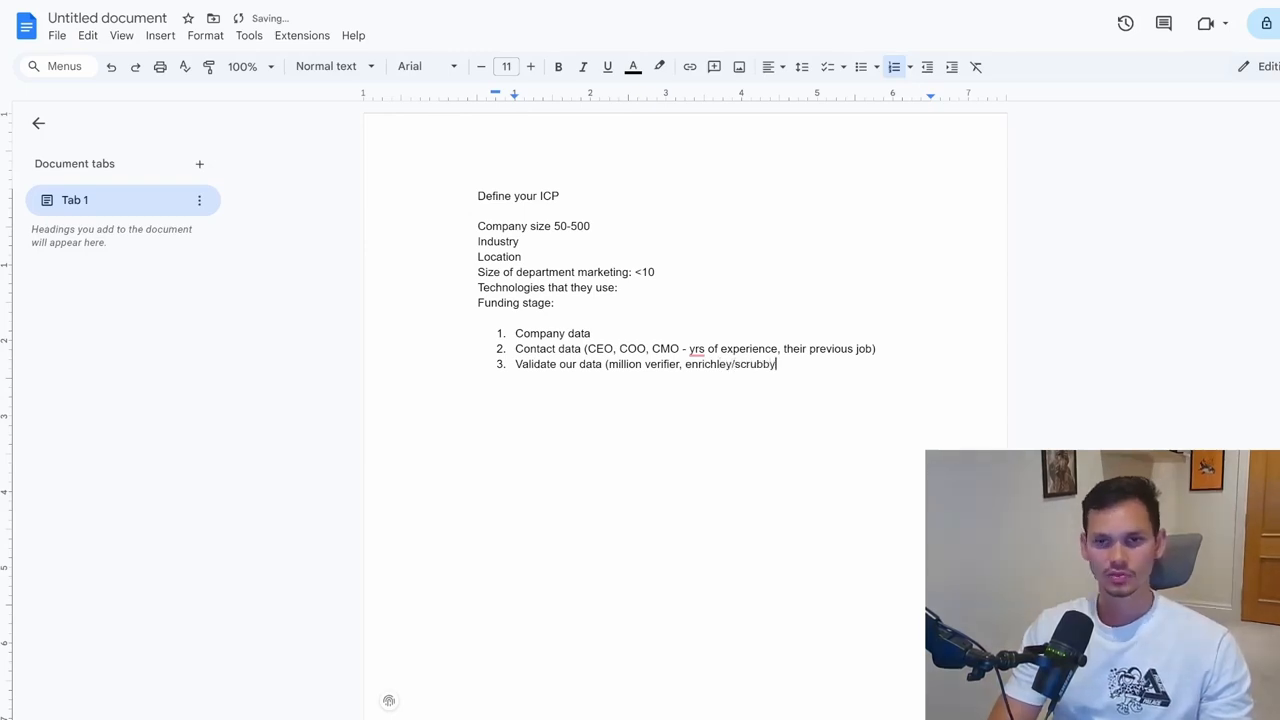
pyautogui.write(')')
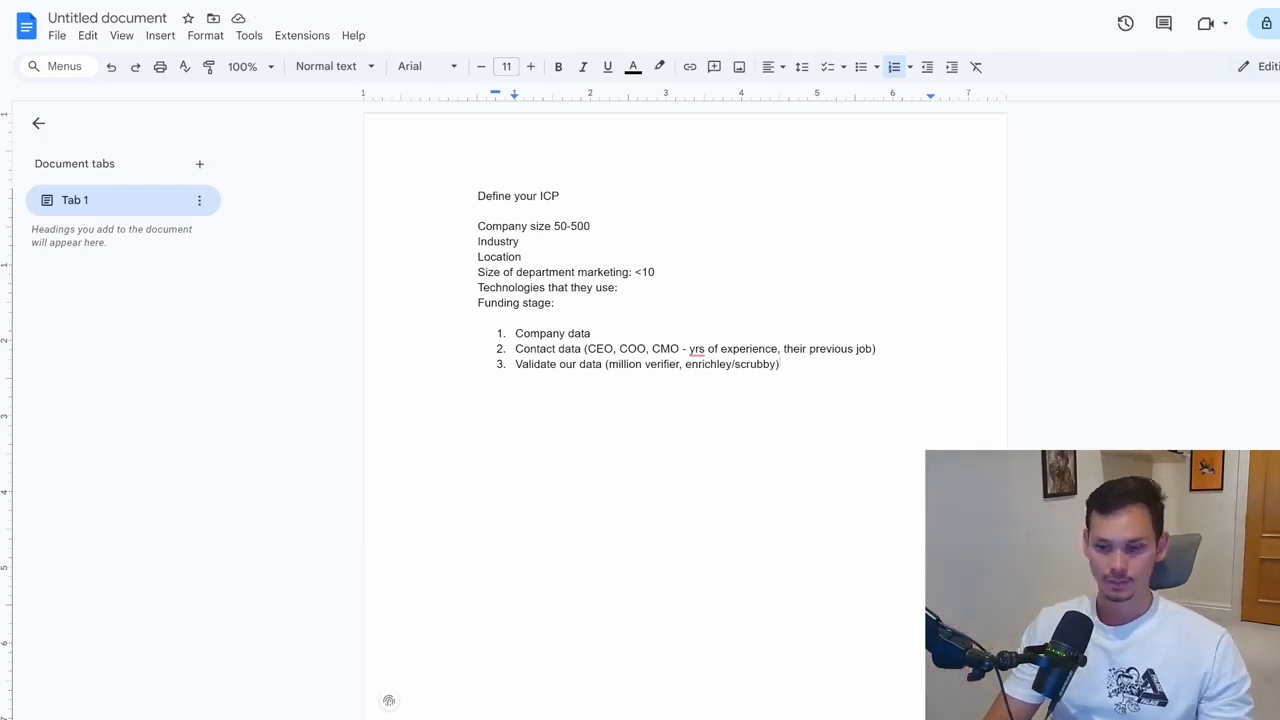
# Add the numbered items "Clean your data" and "Use ai to laser focus your lists" below the validation item
pyautogui.press('Return')
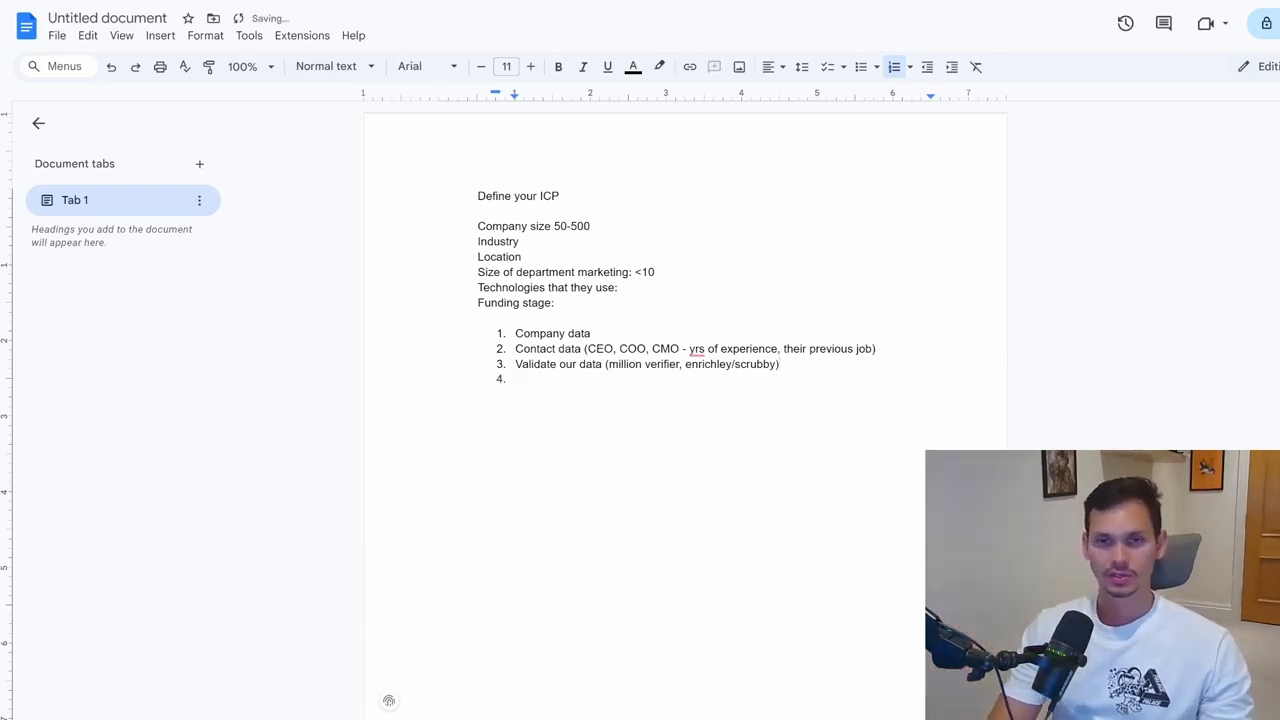
pyautogui.write('Clean your data')
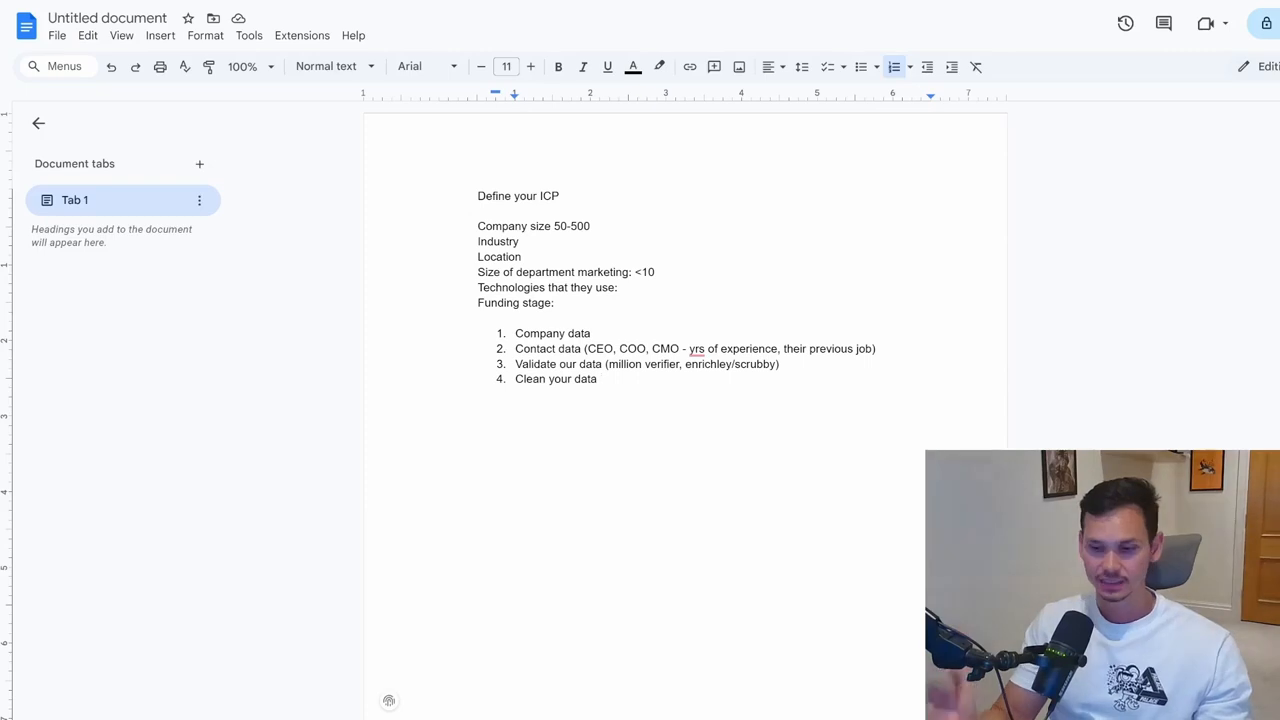
pyautogui.press('Return')
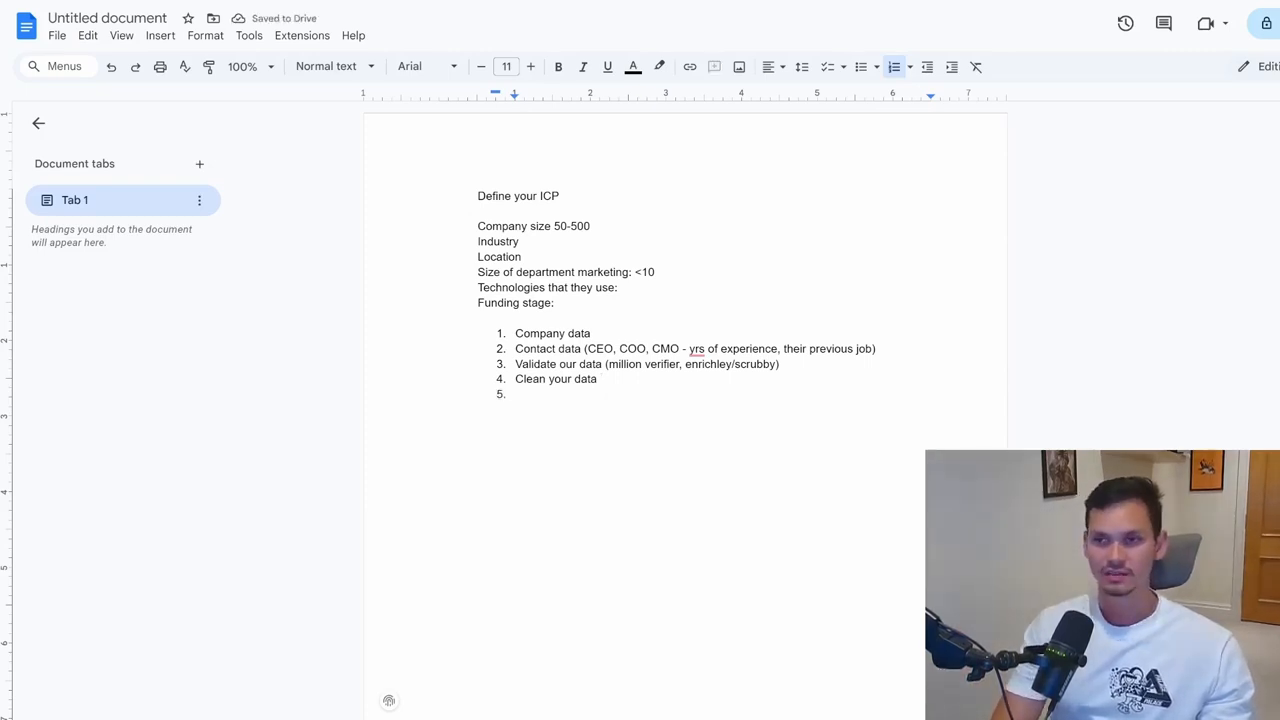
pyautogui.write('Use a')
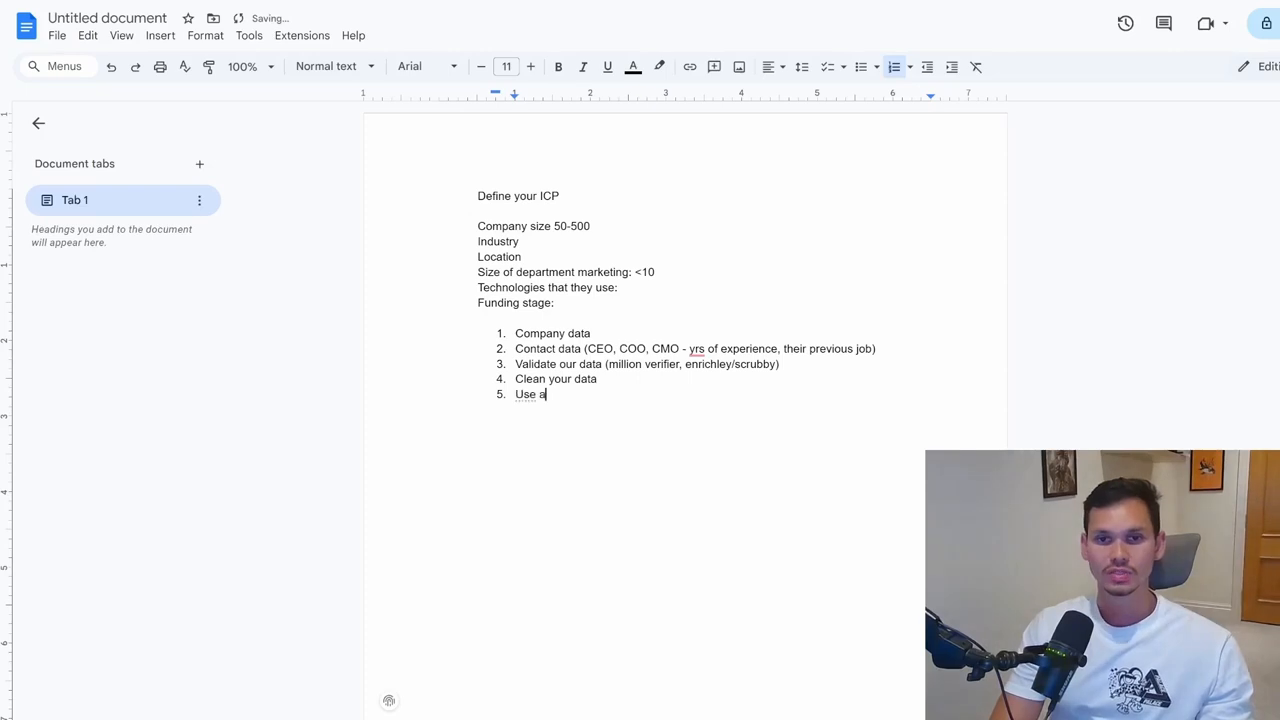
pyautogui.write('i to laser focus your lis')
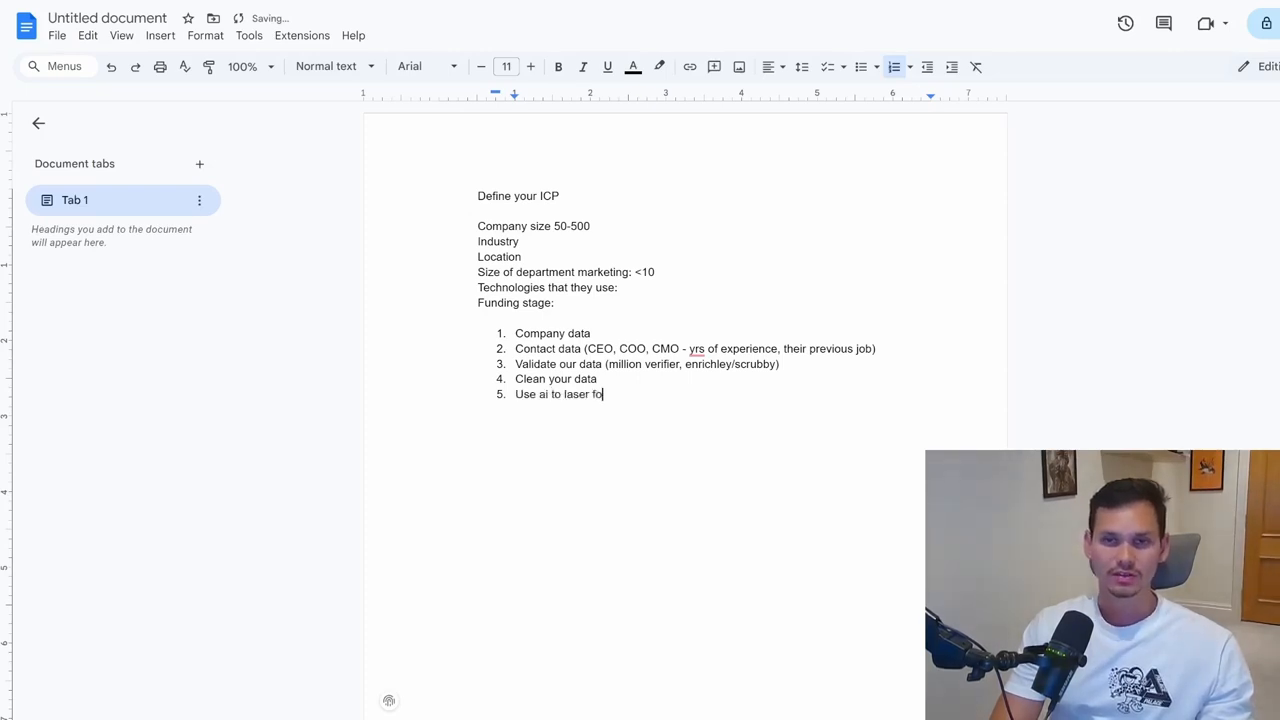
pyautogui.write('ts')
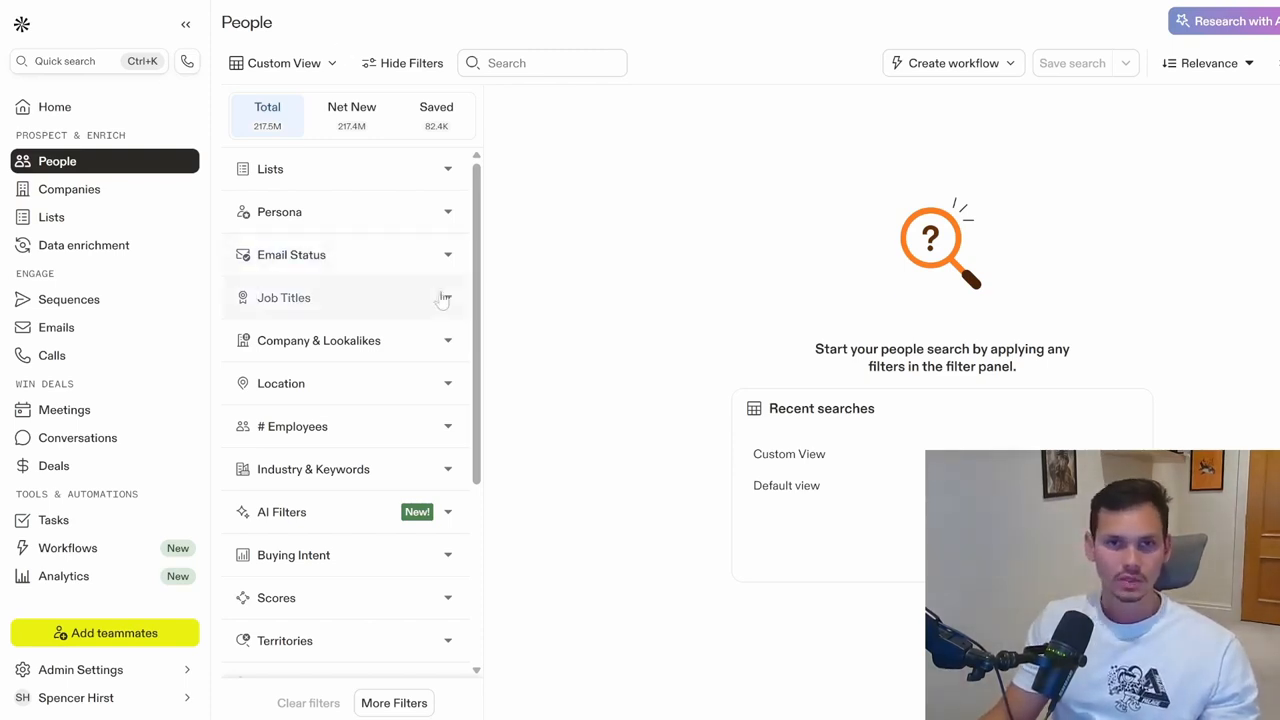
# Switch to Apollo's People search and filter by the included company keyword "FMCG"
pyautogui.click(447, 469)
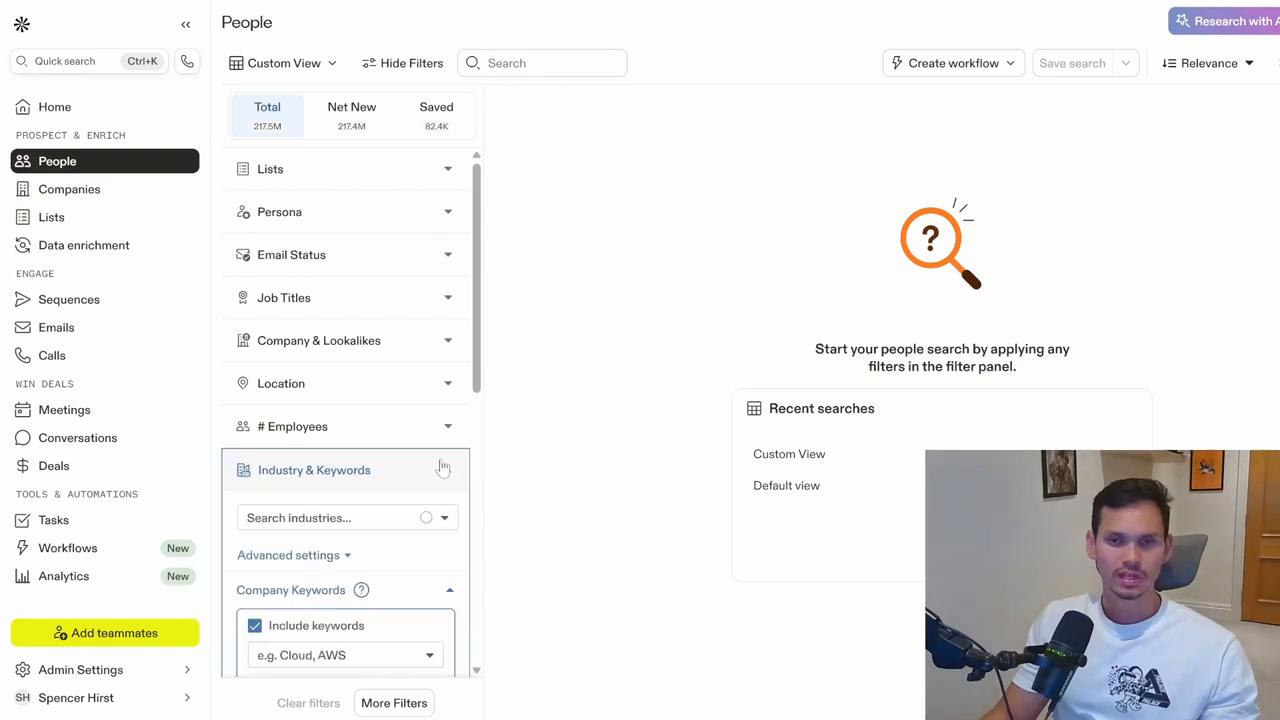
pyautogui.scroll(-3, 400, 426)
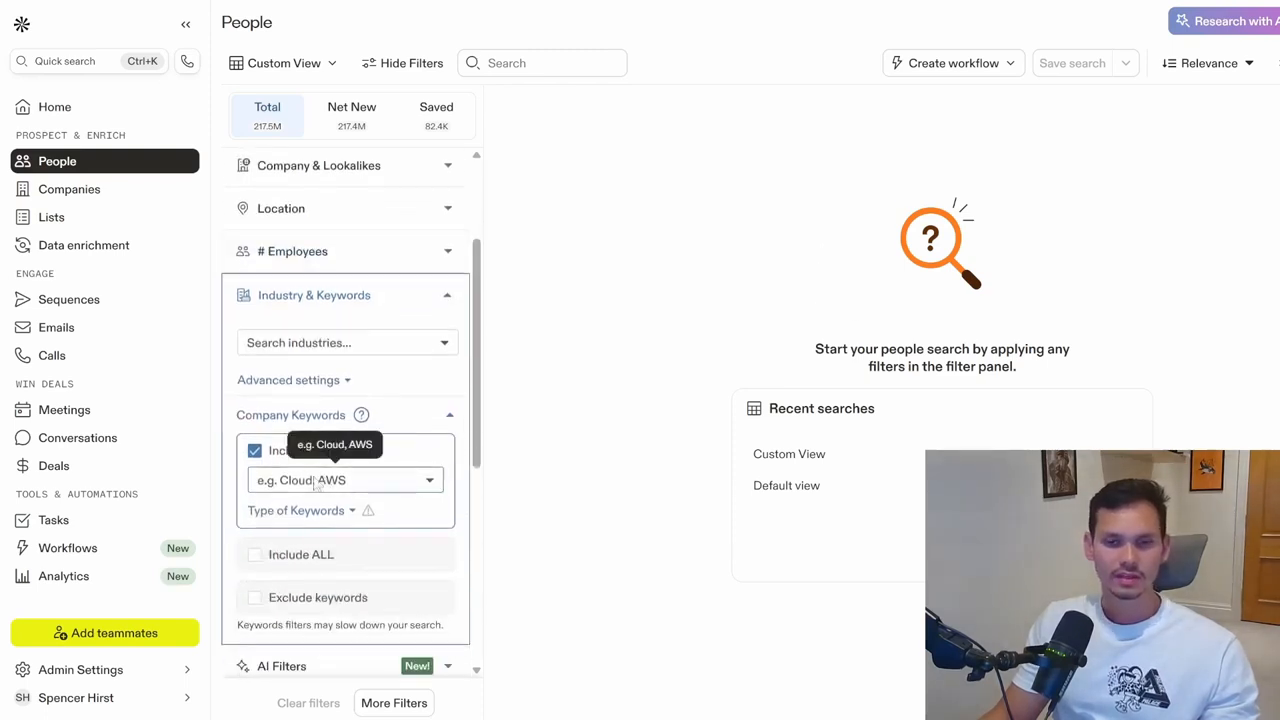
pyautogui.click(362, 482)
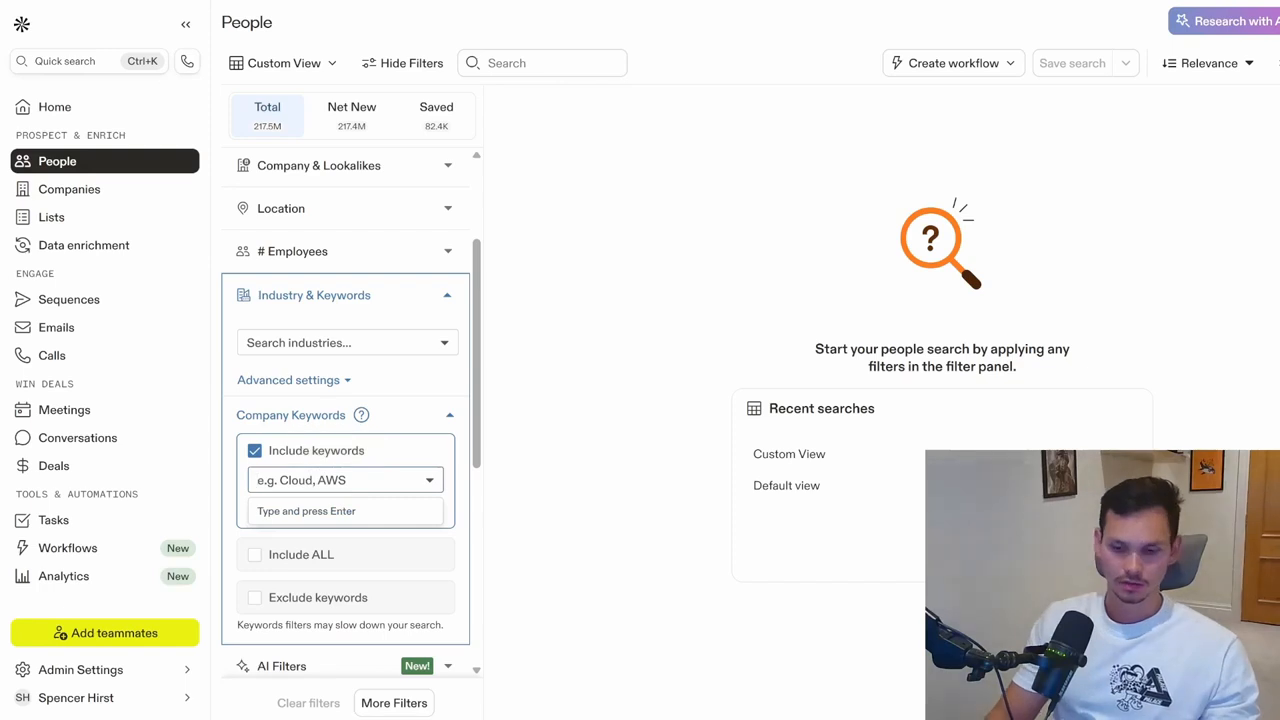
pyautogui.write('FMCG')
pyautogui.press('Return')
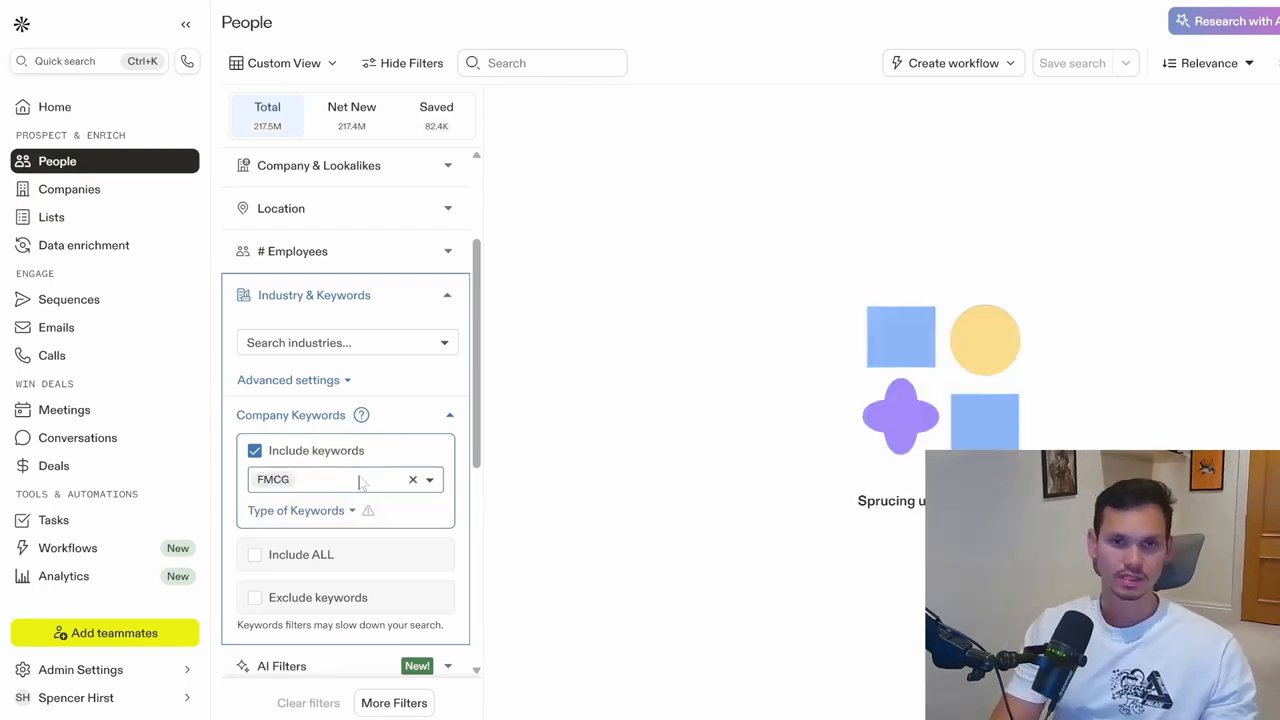
# Add "consumer goods" and "CPG" to the included company keywords
pyautogui.write('custo')
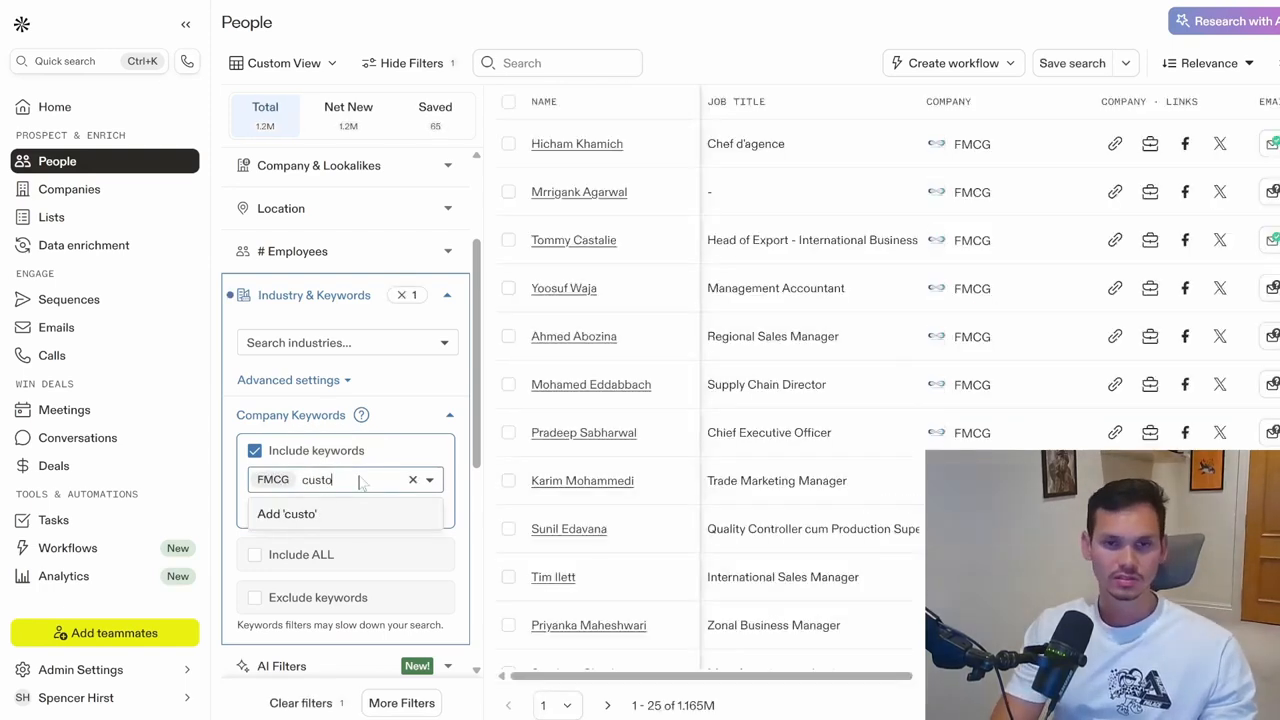
pyautogui.press('BackSpace')
pyautogui.press('BackSpace')
pyautogui.write('onsumer')
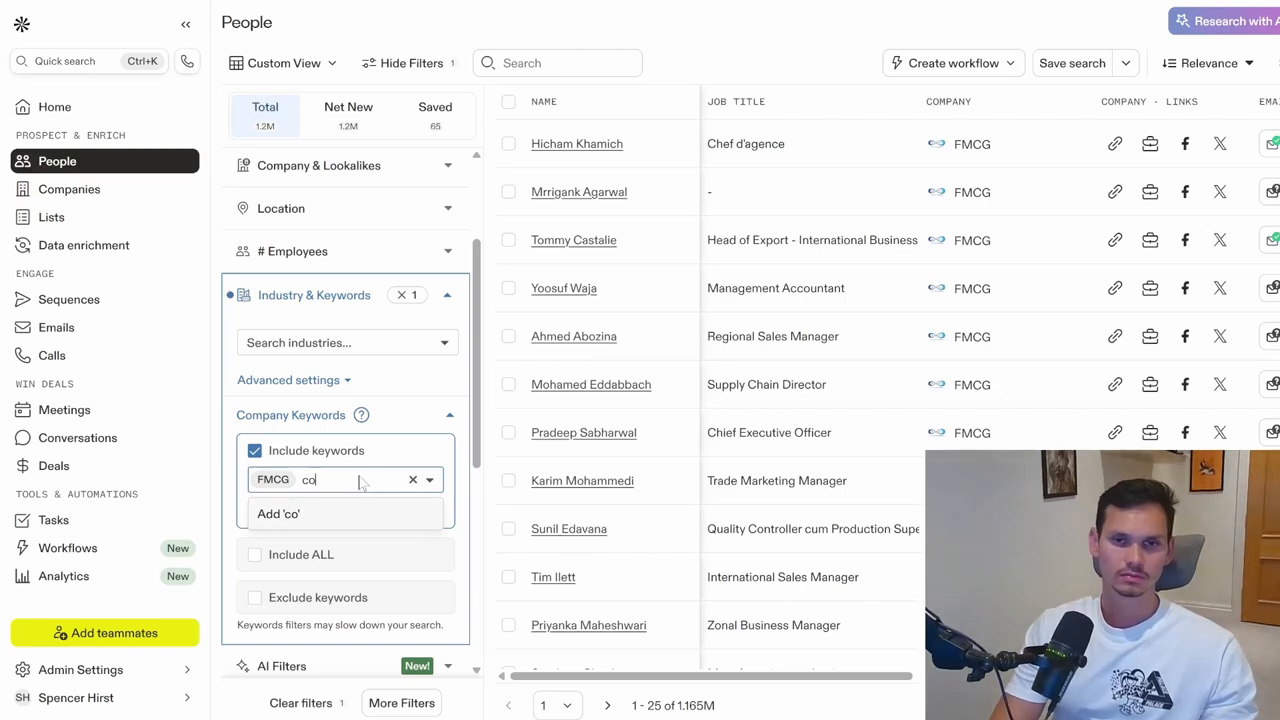
pyautogui.write(' goods')
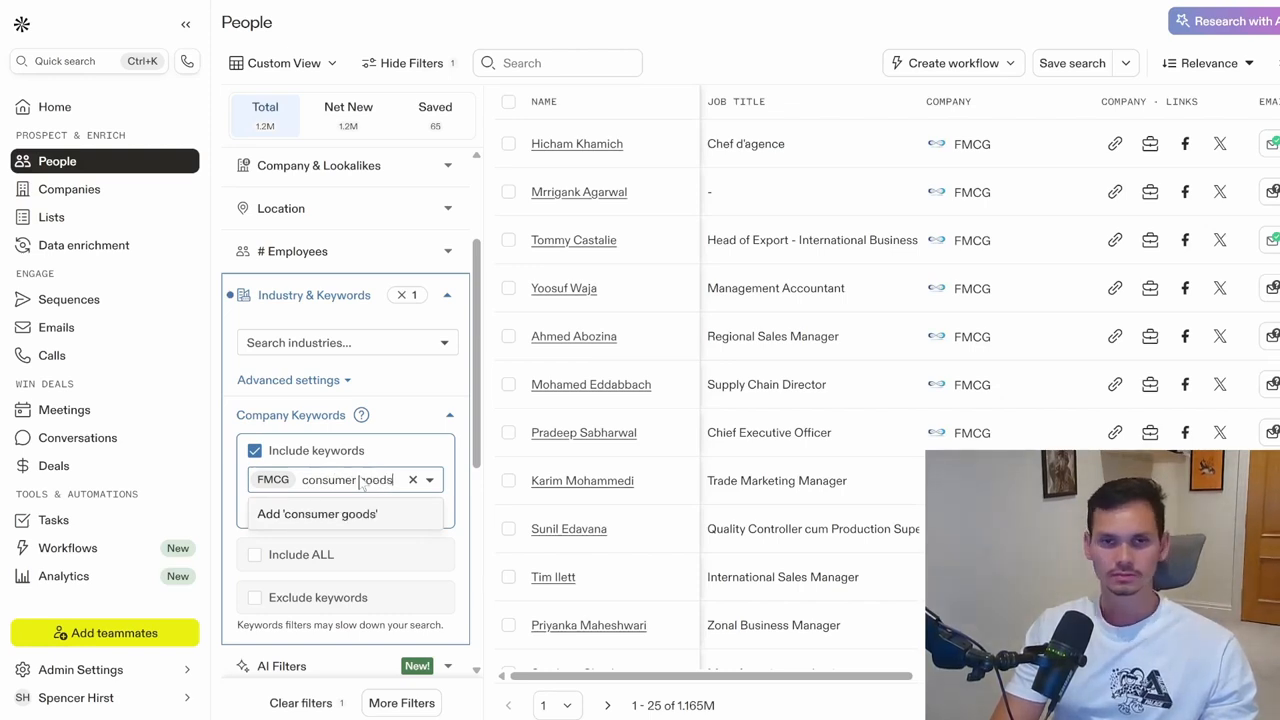
pyautogui.press('Return')
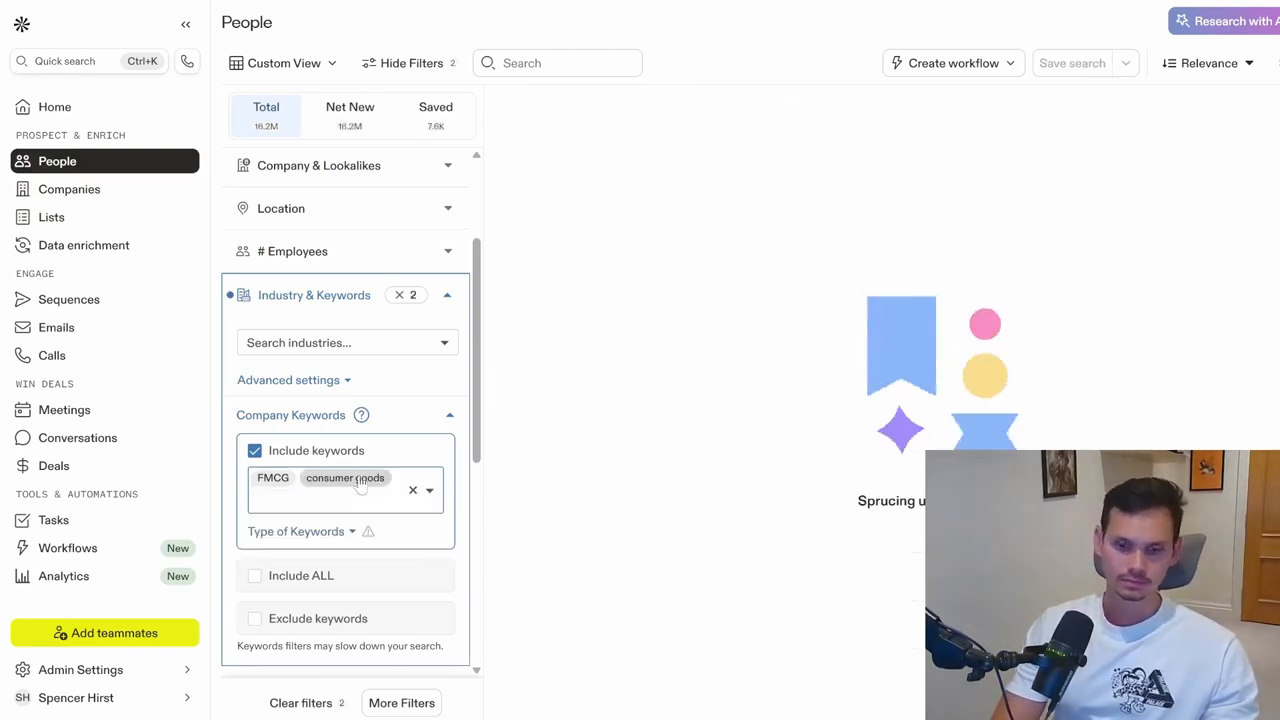
pyautogui.write('CPG')
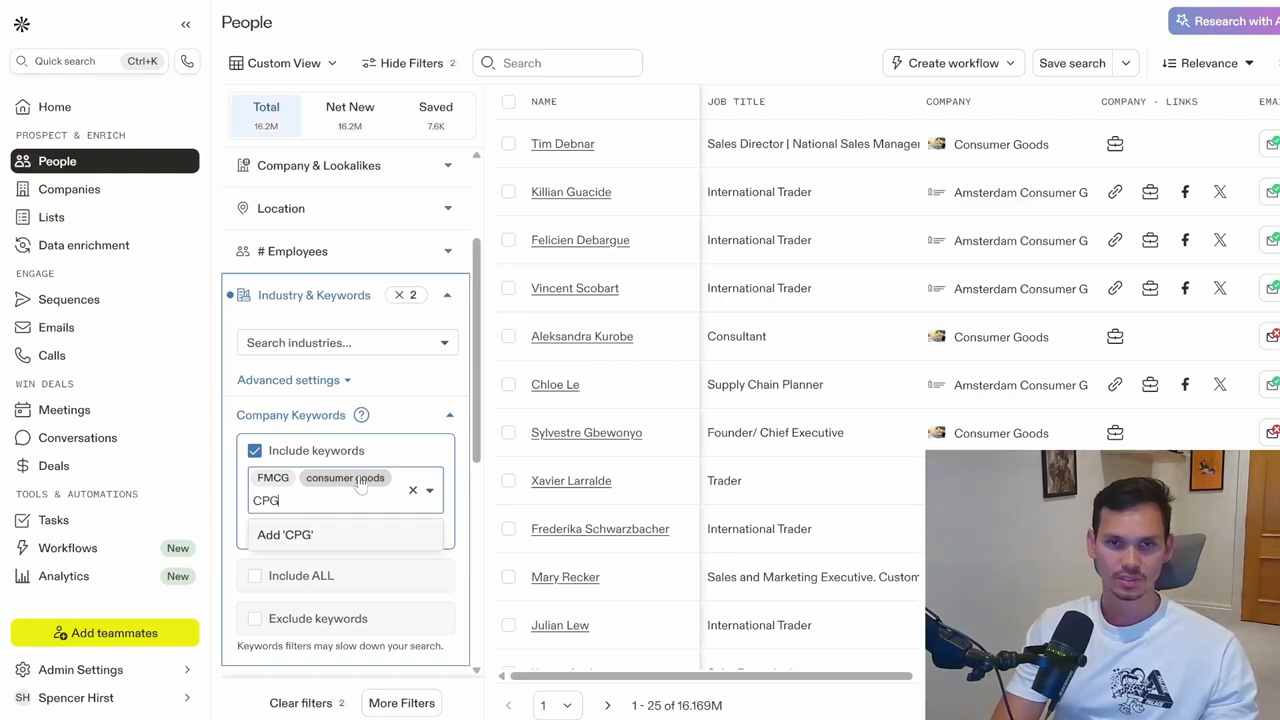
pyautogui.press('Return')
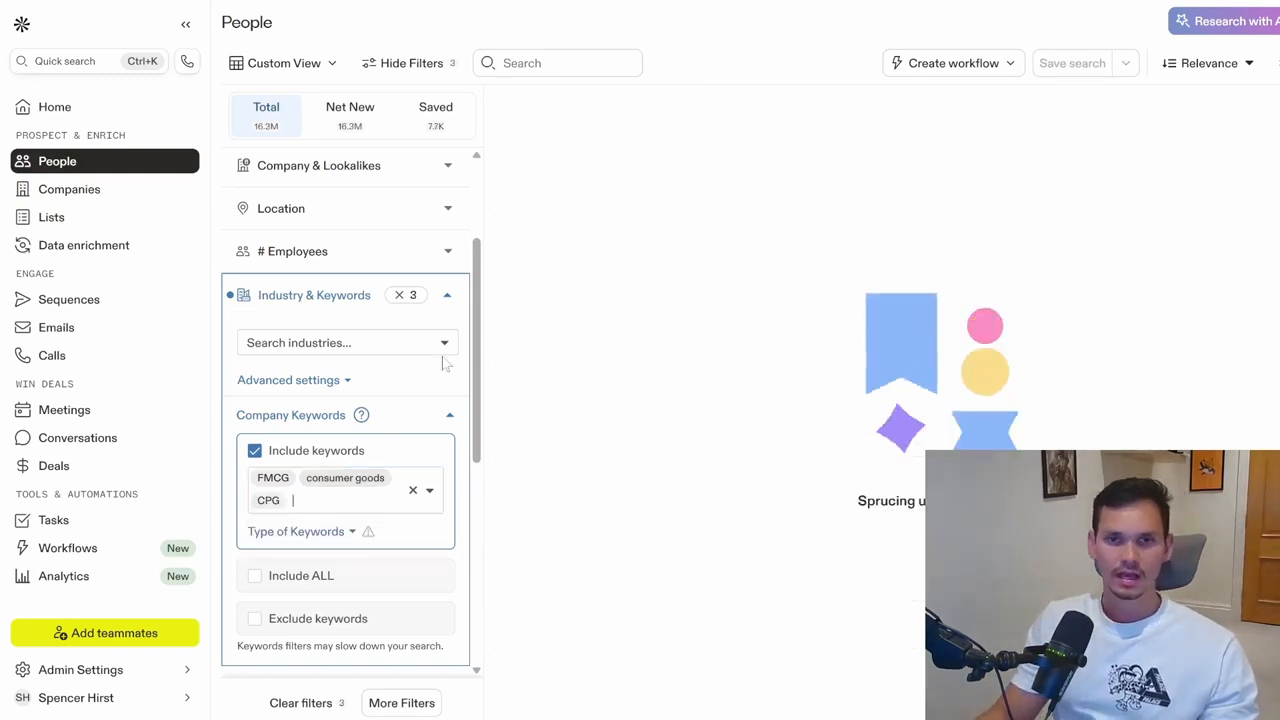
# Filter the people search by the consumer goods industry
pyautogui.click(446, 344)
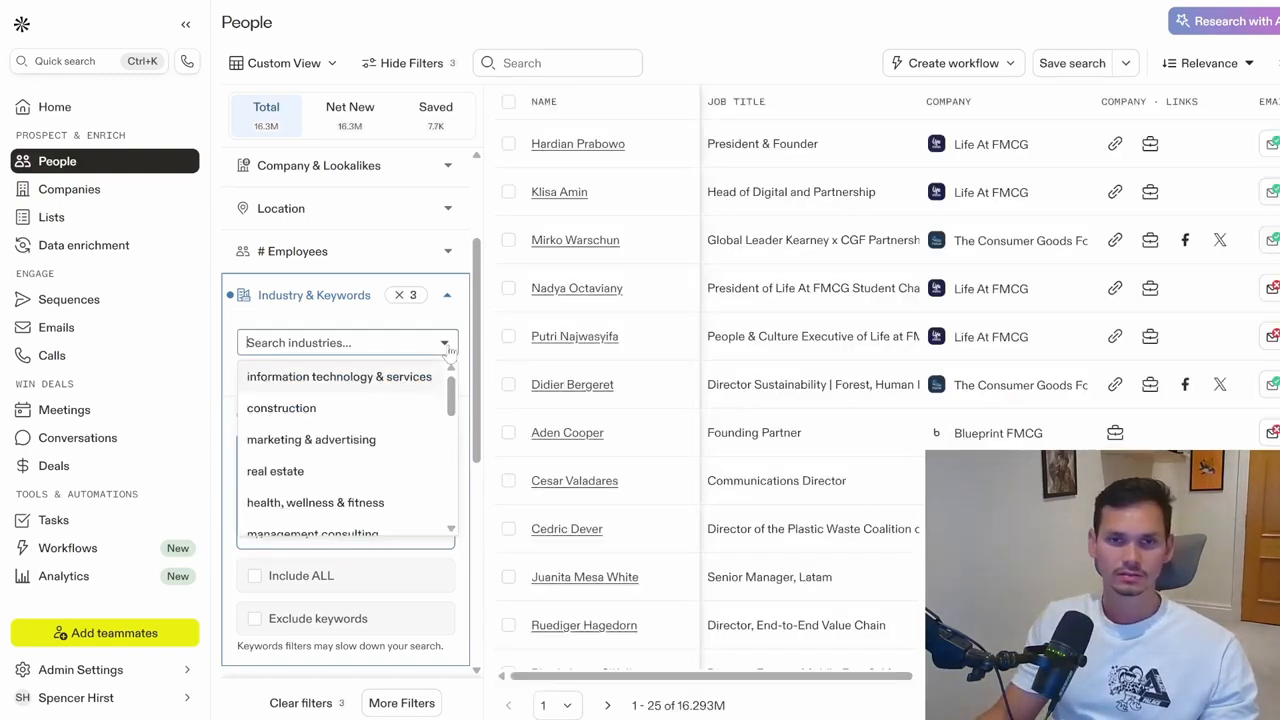
pyautogui.scroll(-1, 410, 392)
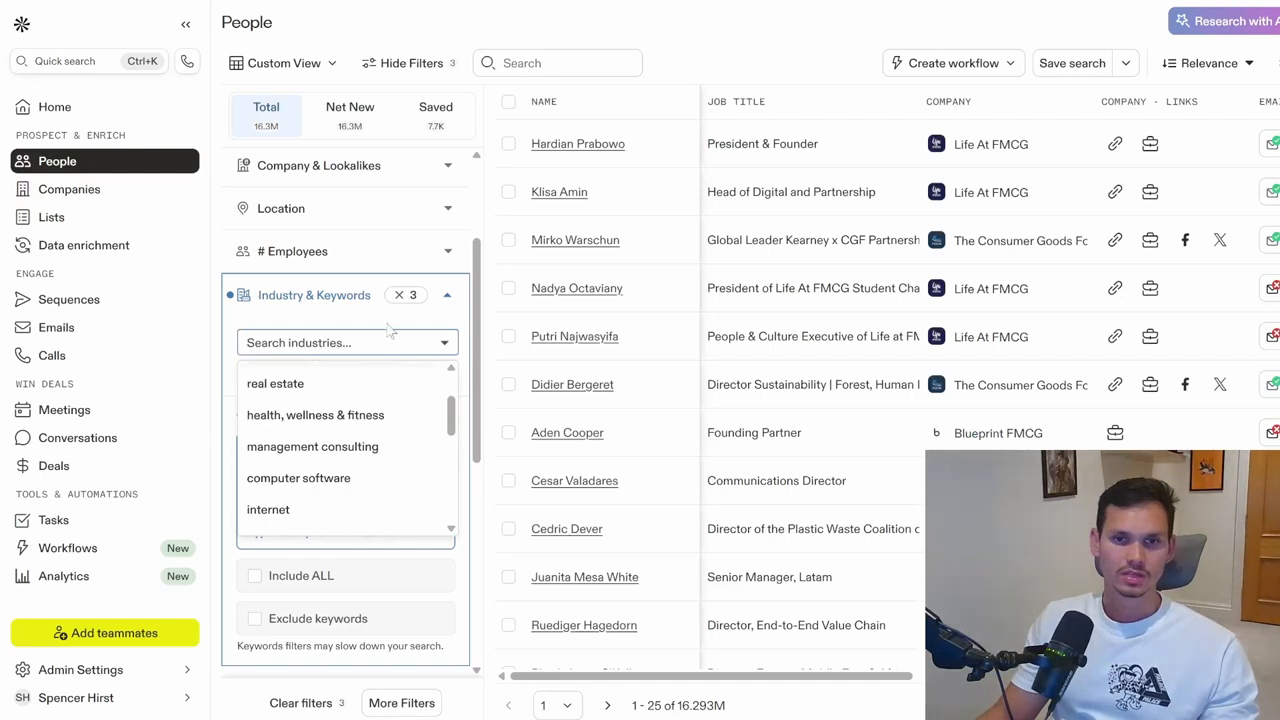
pyautogui.write('consumer')
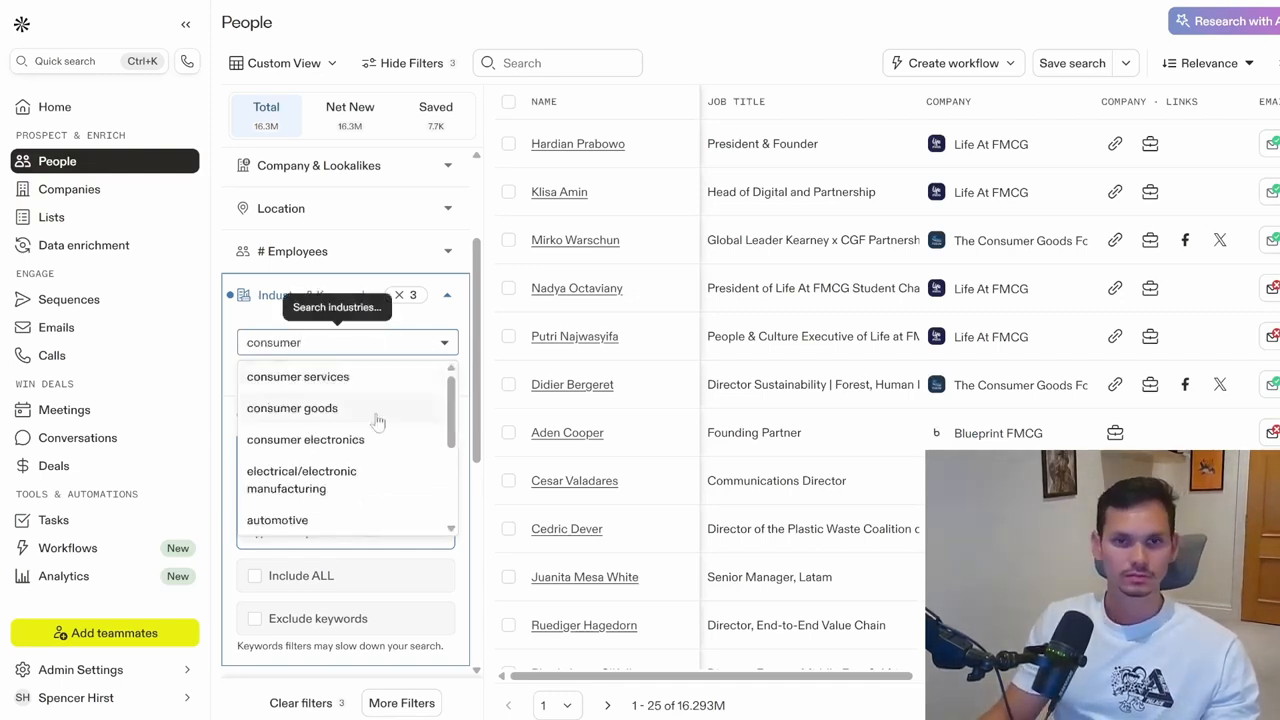
pyautogui.click(360, 410)
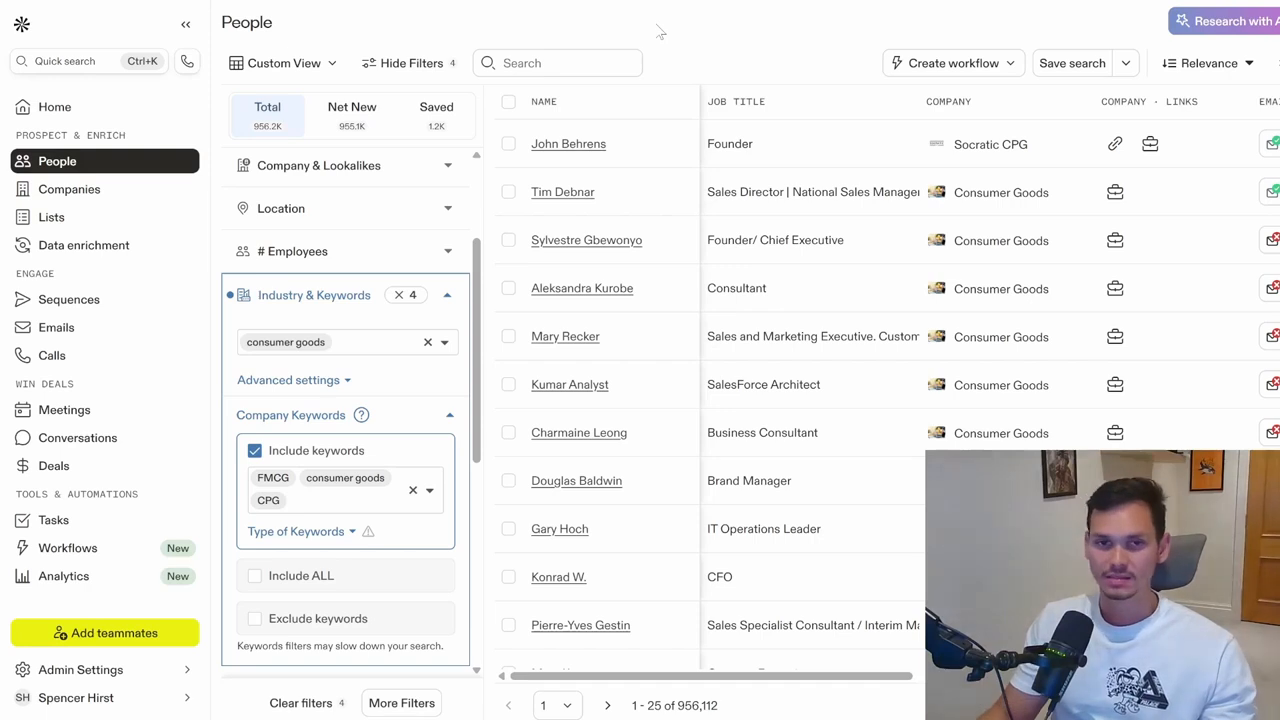
# Exclude the retail industry through the advanced industry settings
pyautogui.click(346, 381)
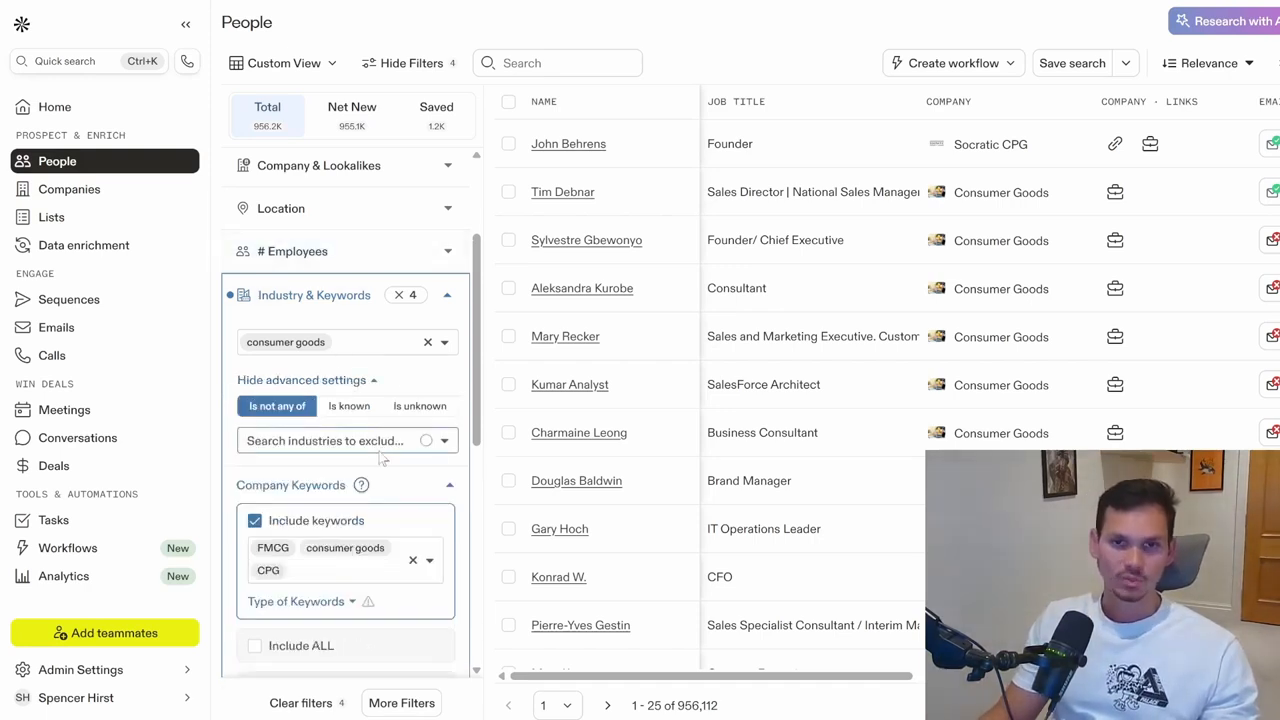
pyautogui.click(445, 446)
pyautogui.write('r')
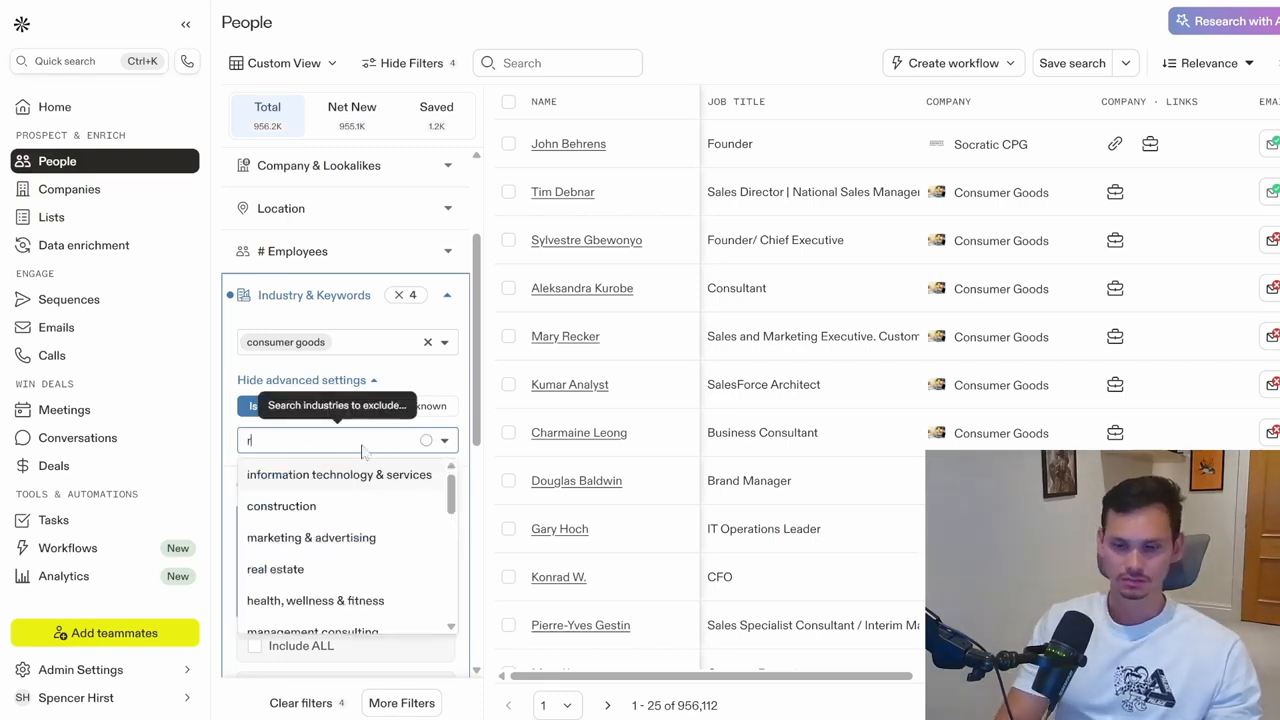
pyautogui.write('etail')
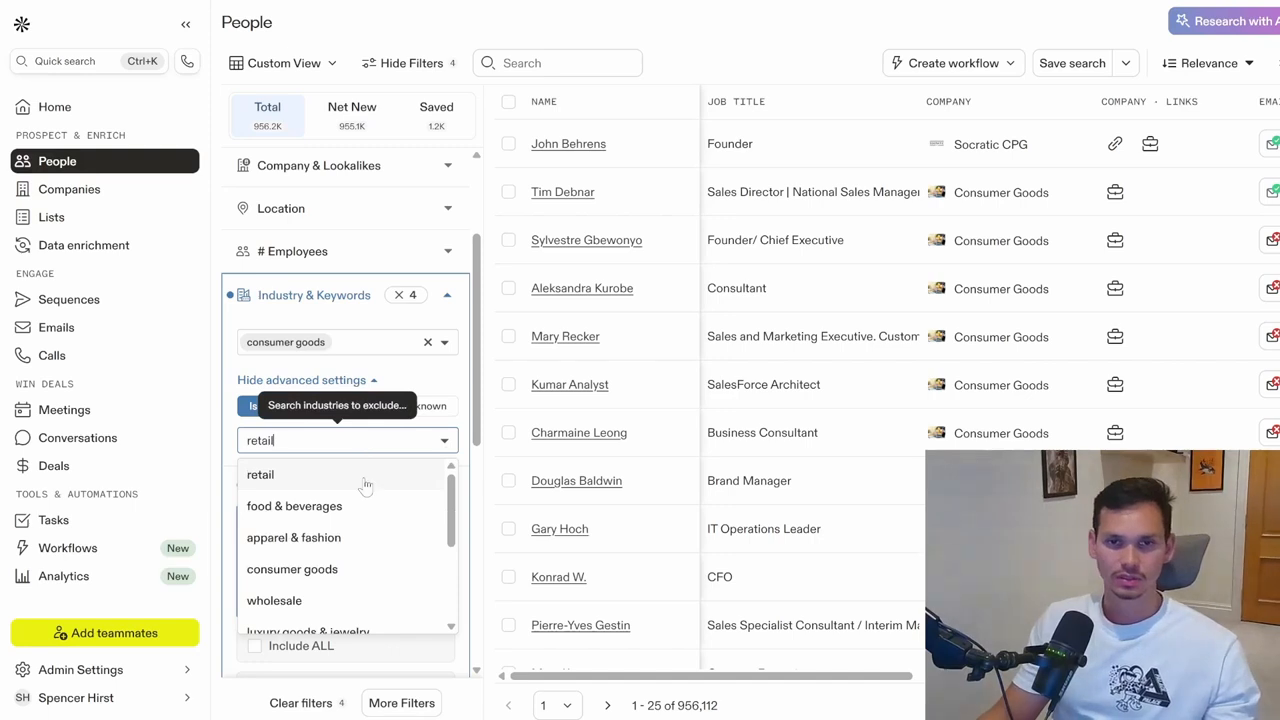
# Add food & beverages to the included industries and marketing & advertising to the excluded industries
pyautogui.click(370, 348)
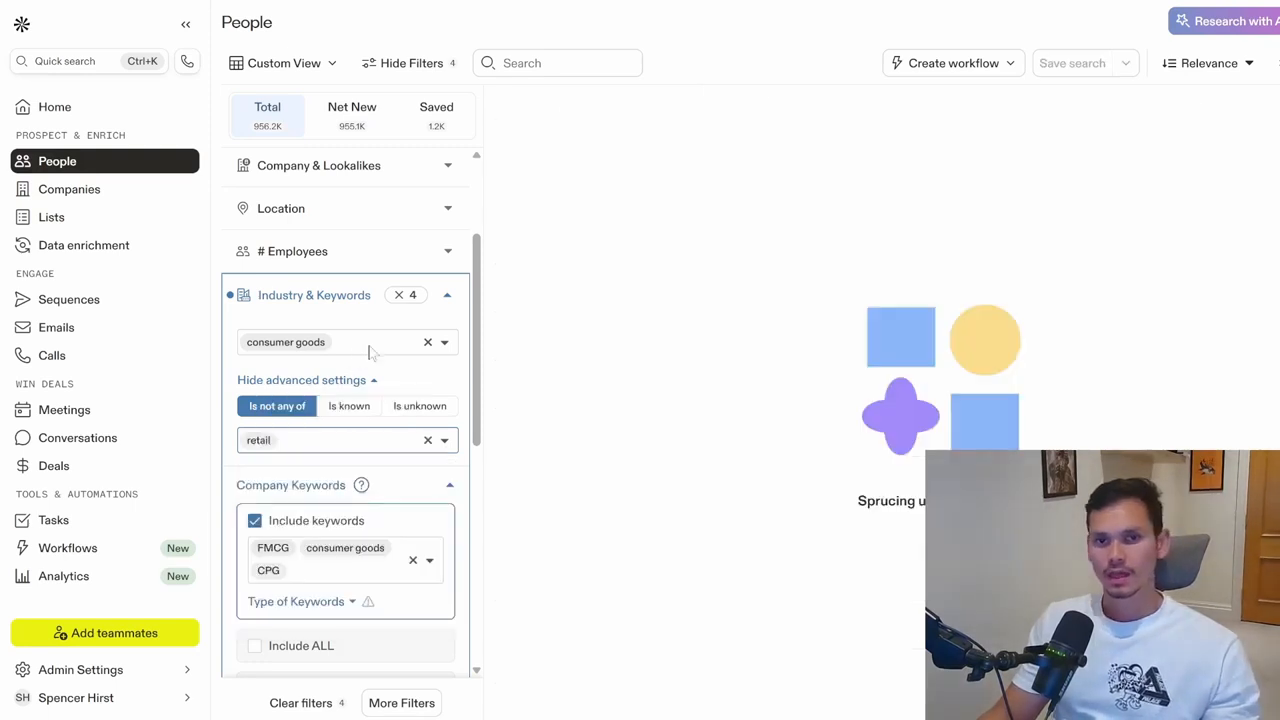
pyautogui.write('food')
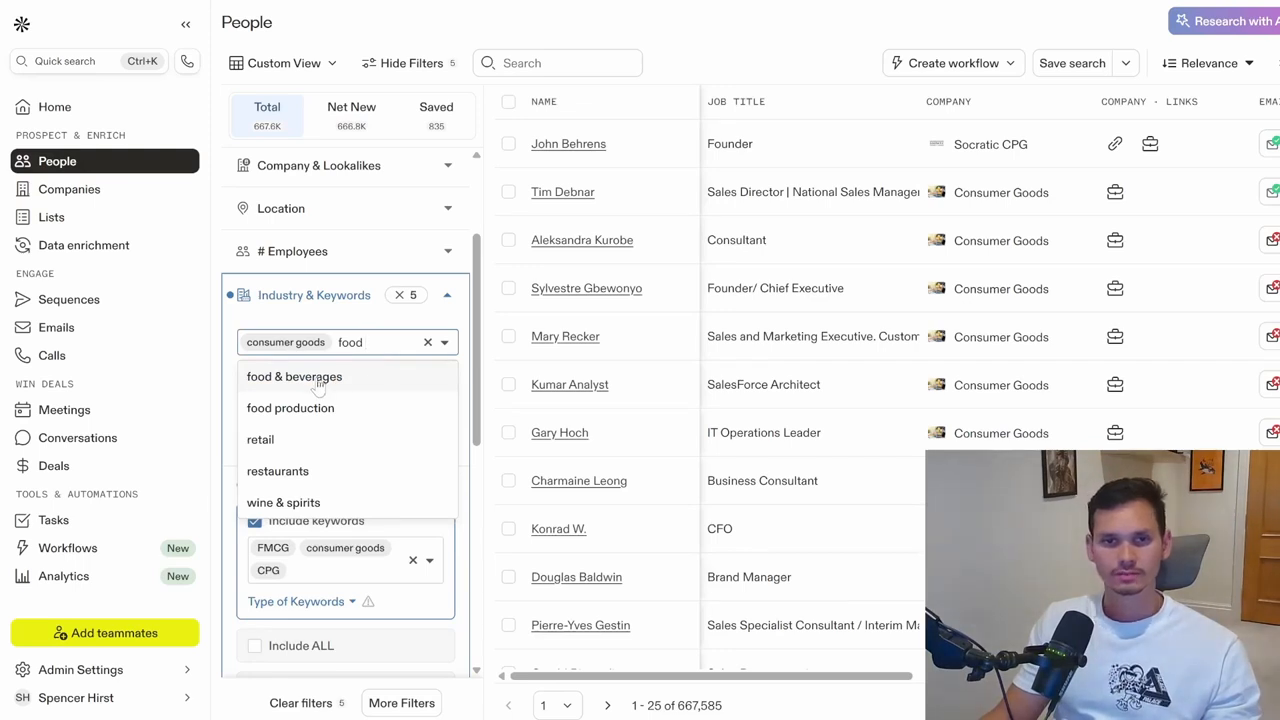
pyautogui.click(318, 387)
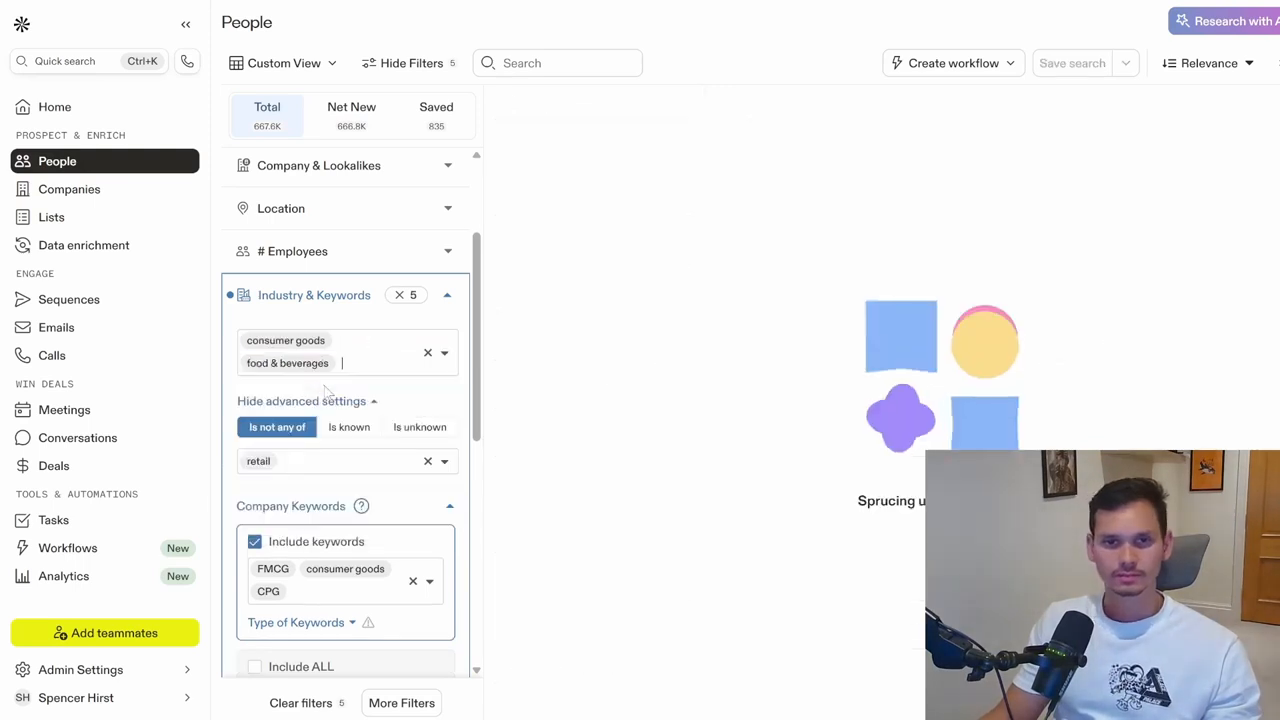
pyautogui.click(333, 460)
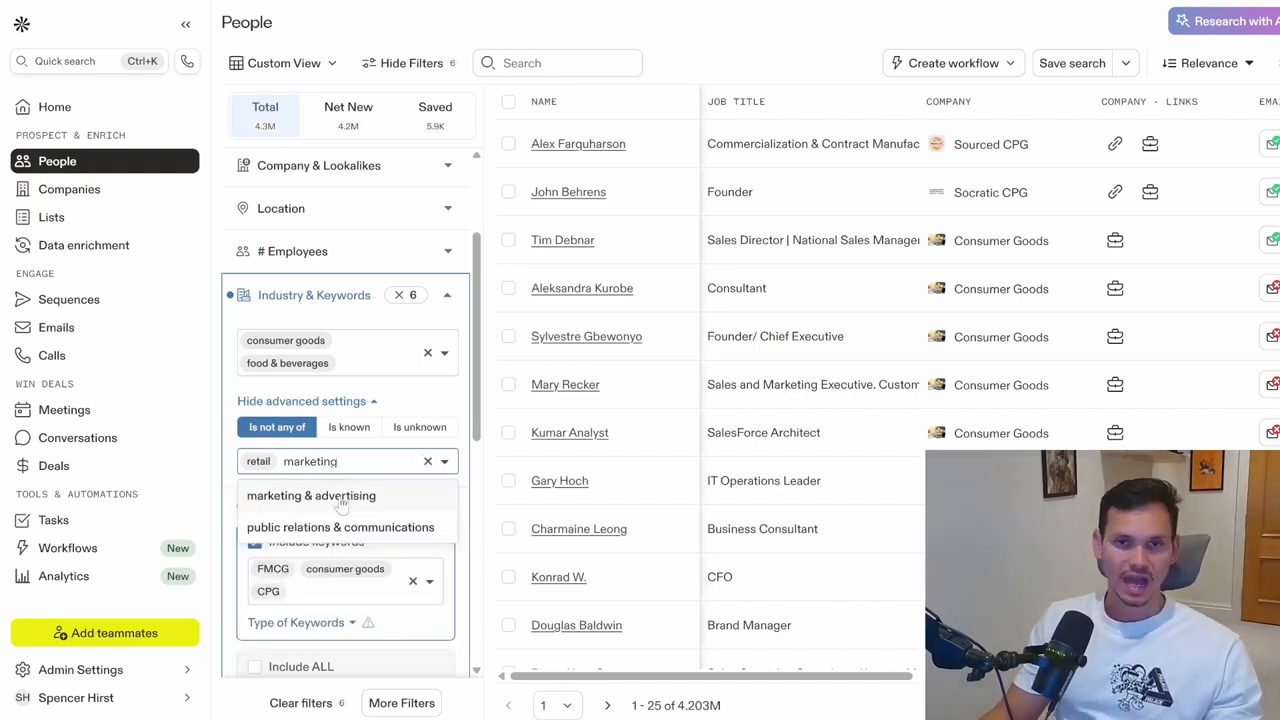
pyautogui.click(341, 498)
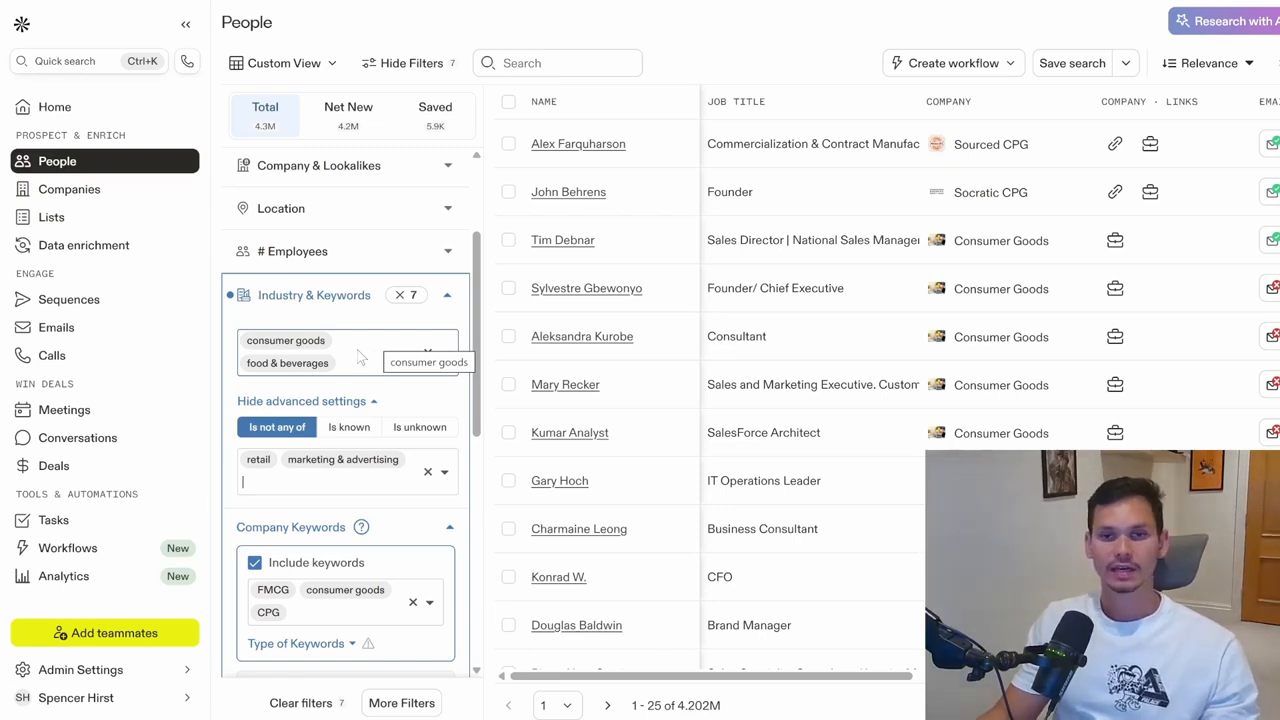
# Extend the included company keywords' search types to cover the SEO description
pyautogui.scroll(-1, 351, 560)
pyautogui.click(351, 557)
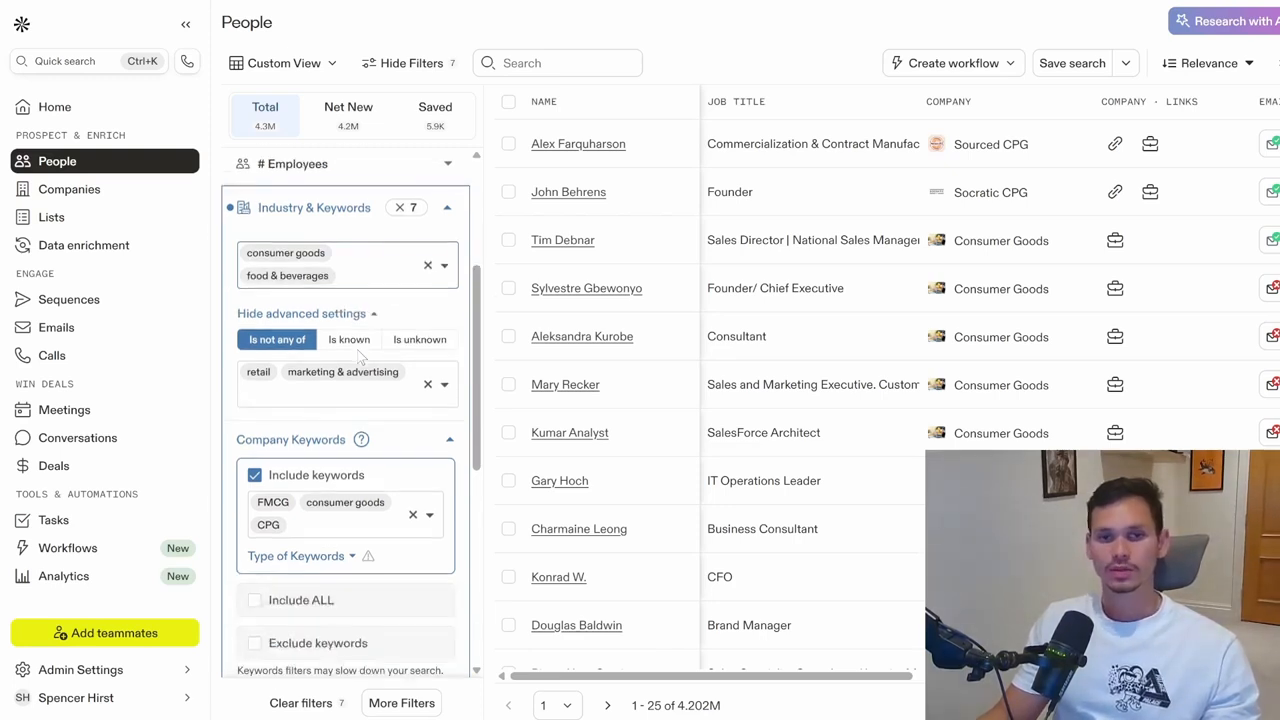
pyautogui.click(337, 563)
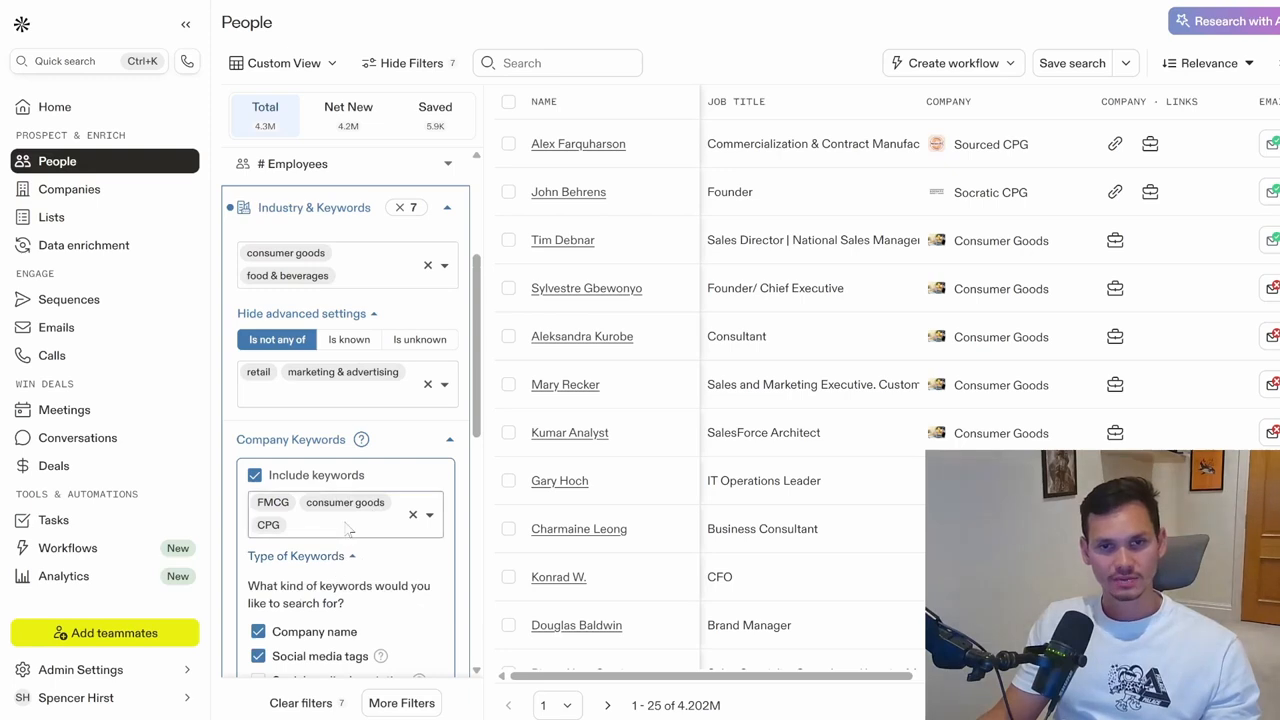
pyautogui.scroll(-2, 345, 548)
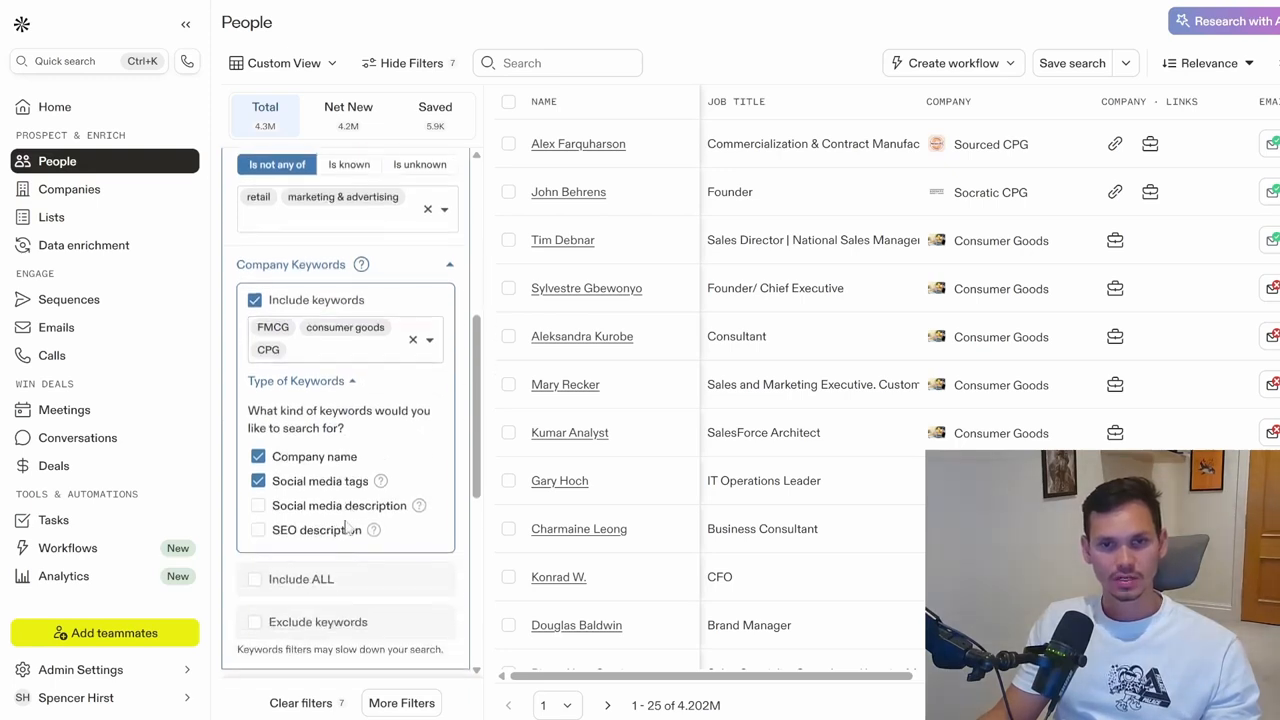
pyautogui.click(259, 533)
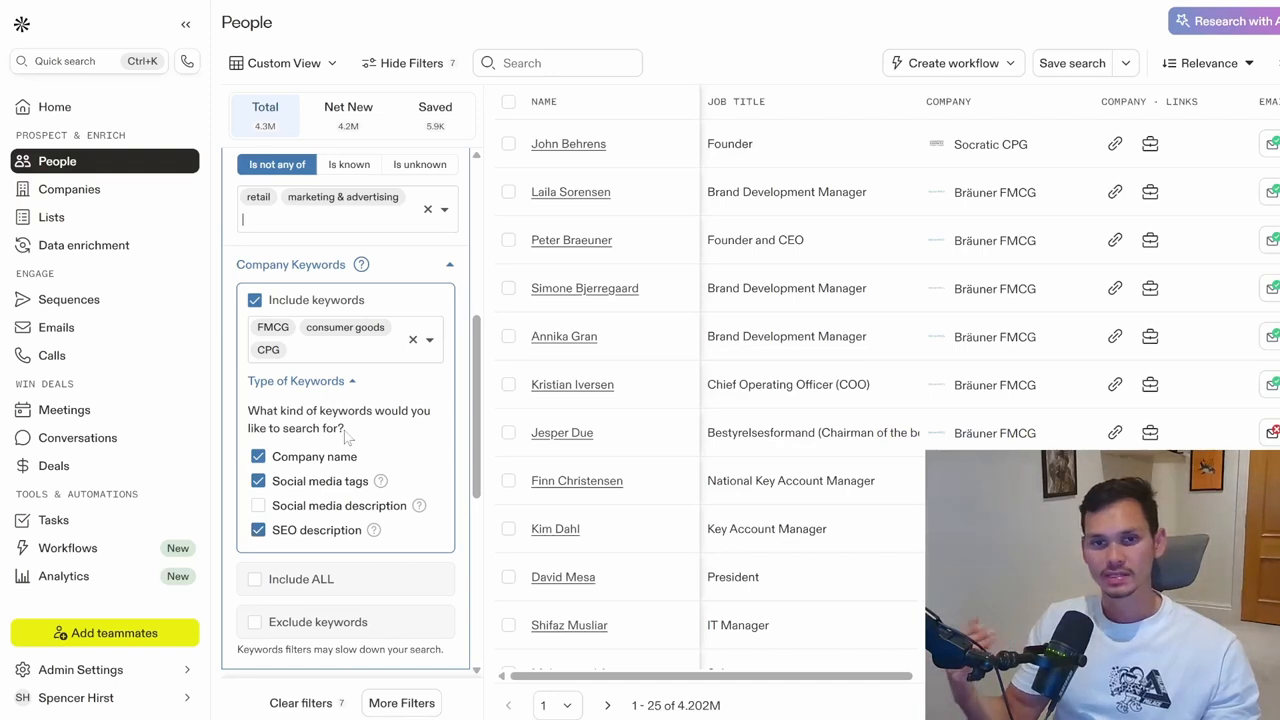
# Enable keyword exclusion and add "winery" and "alcohol" as excluded company keywords
pyautogui.scroll(-1, 344, 430)
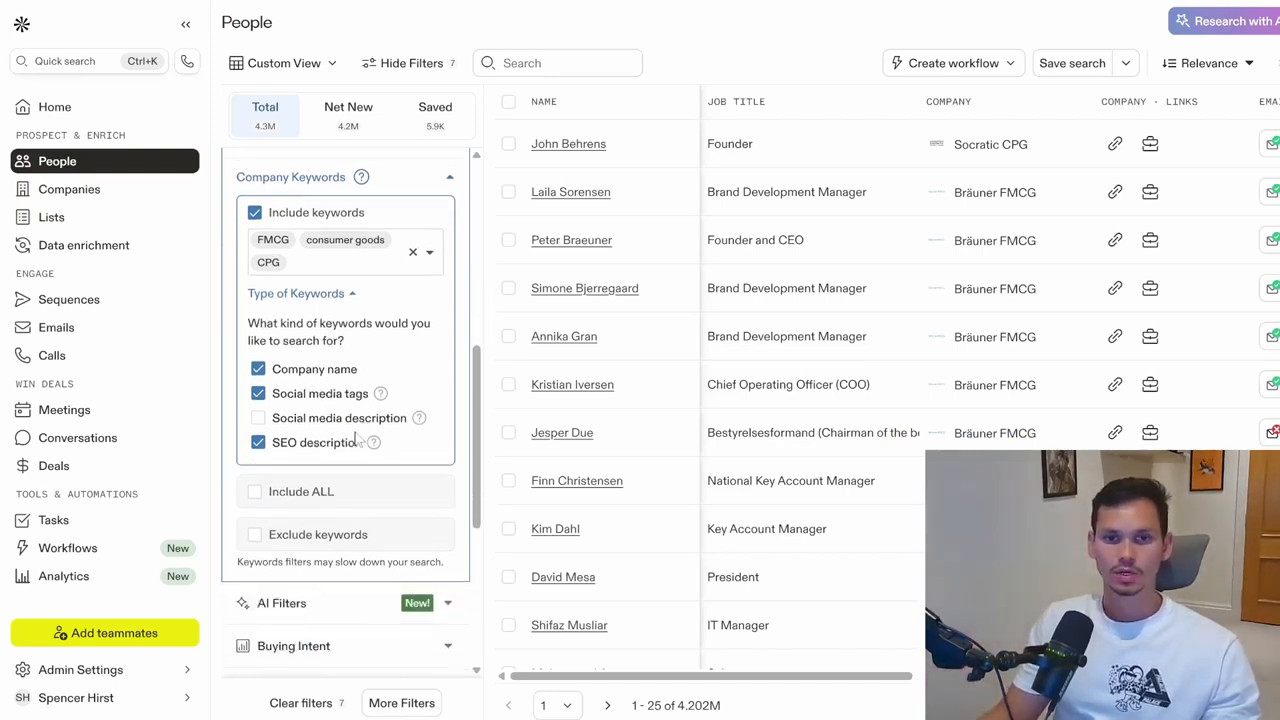
pyautogui.click(355, 540)
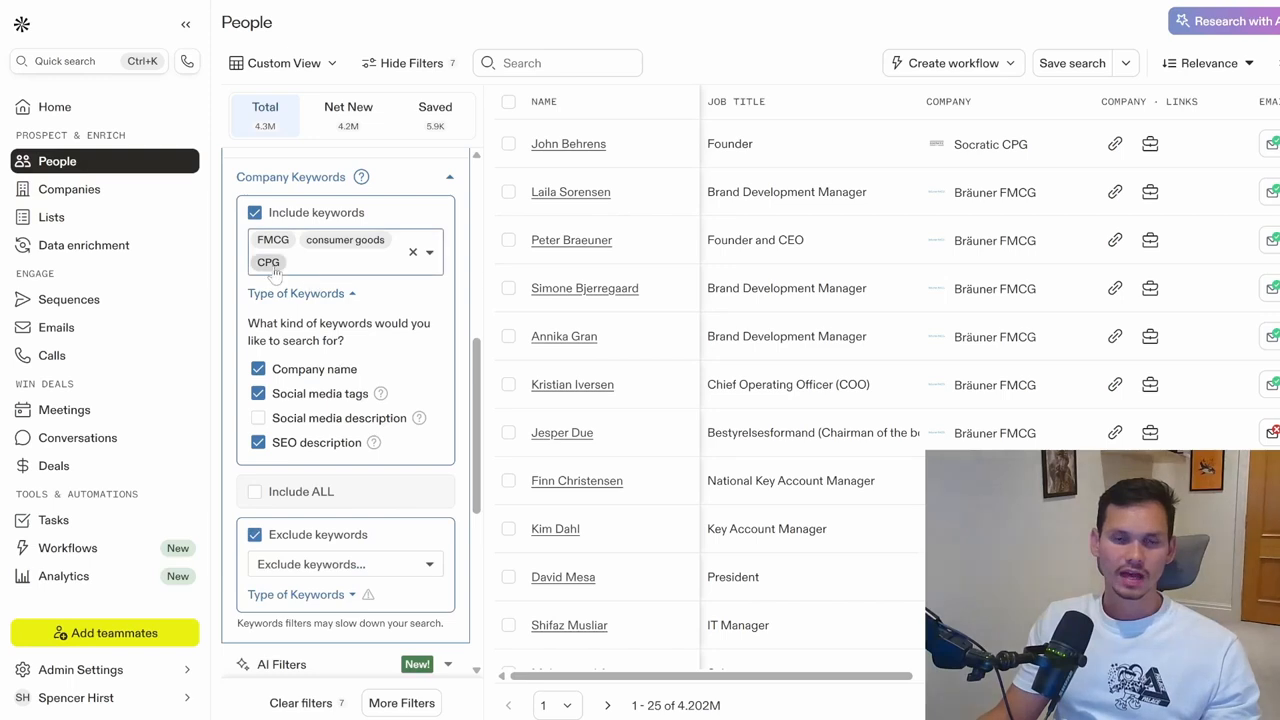
pyautogui.click(328, 564)
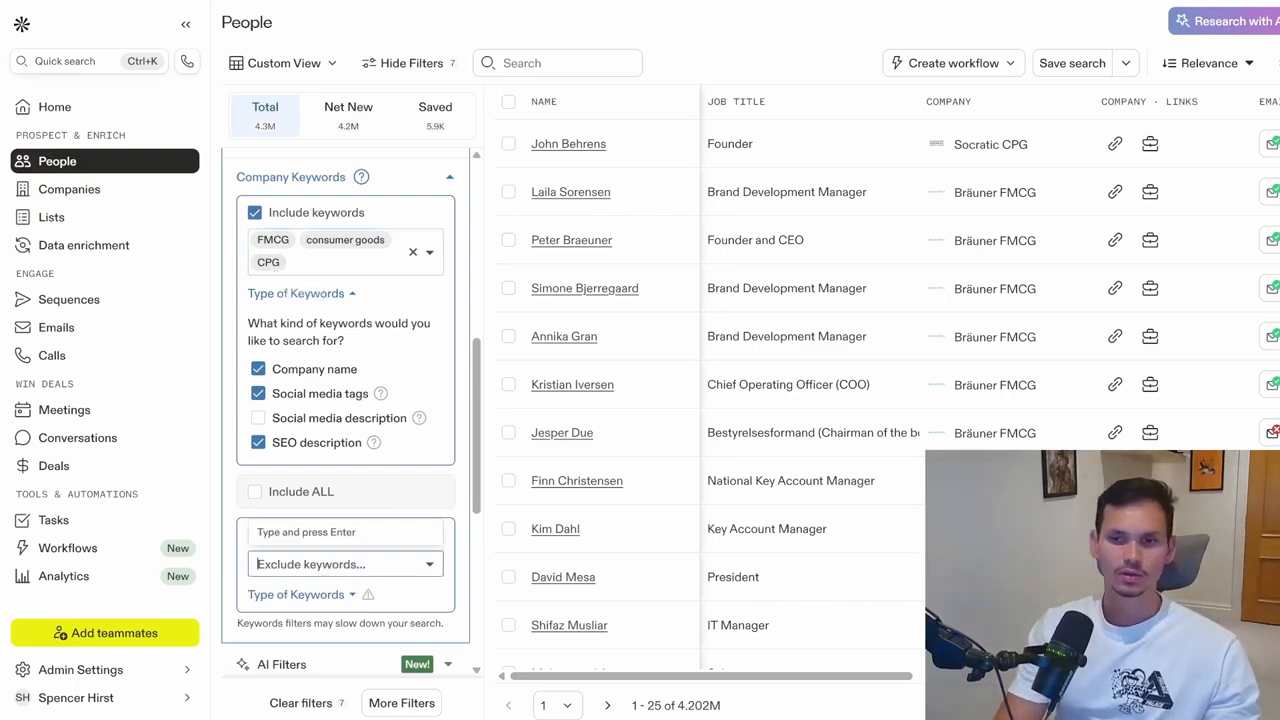
pyautogui.write('winery')
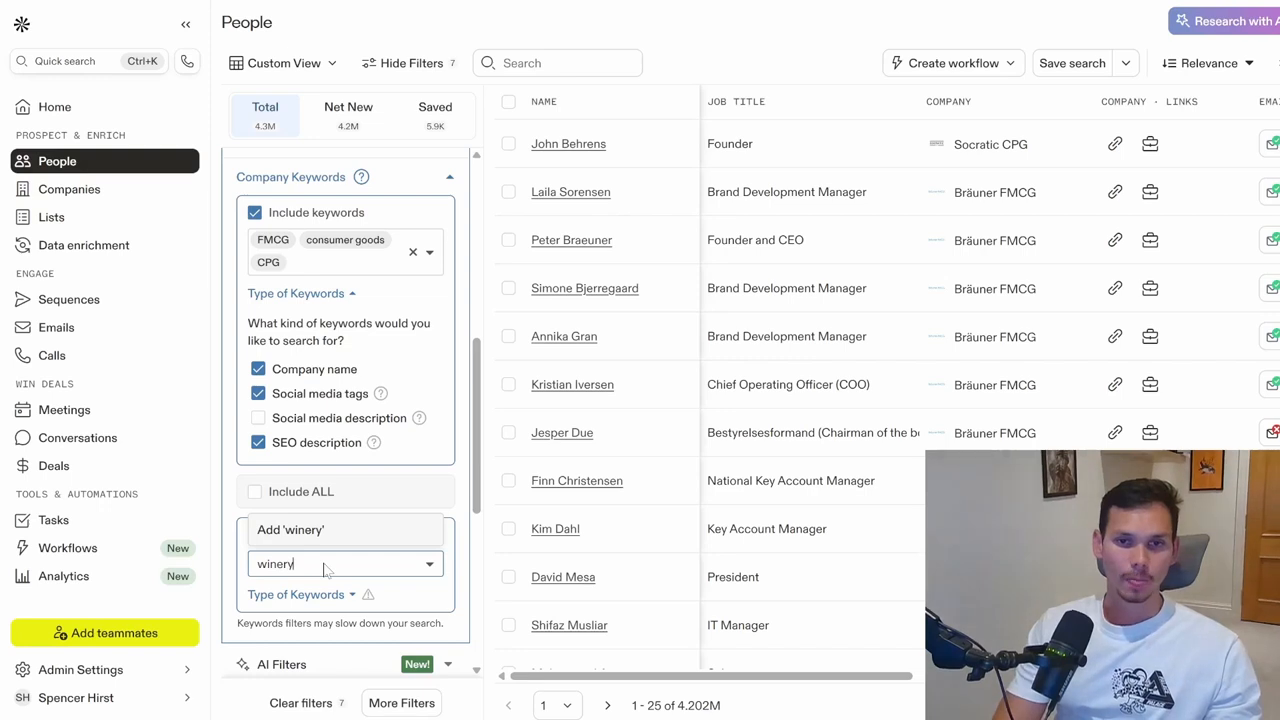
pyautogui.press('Return')
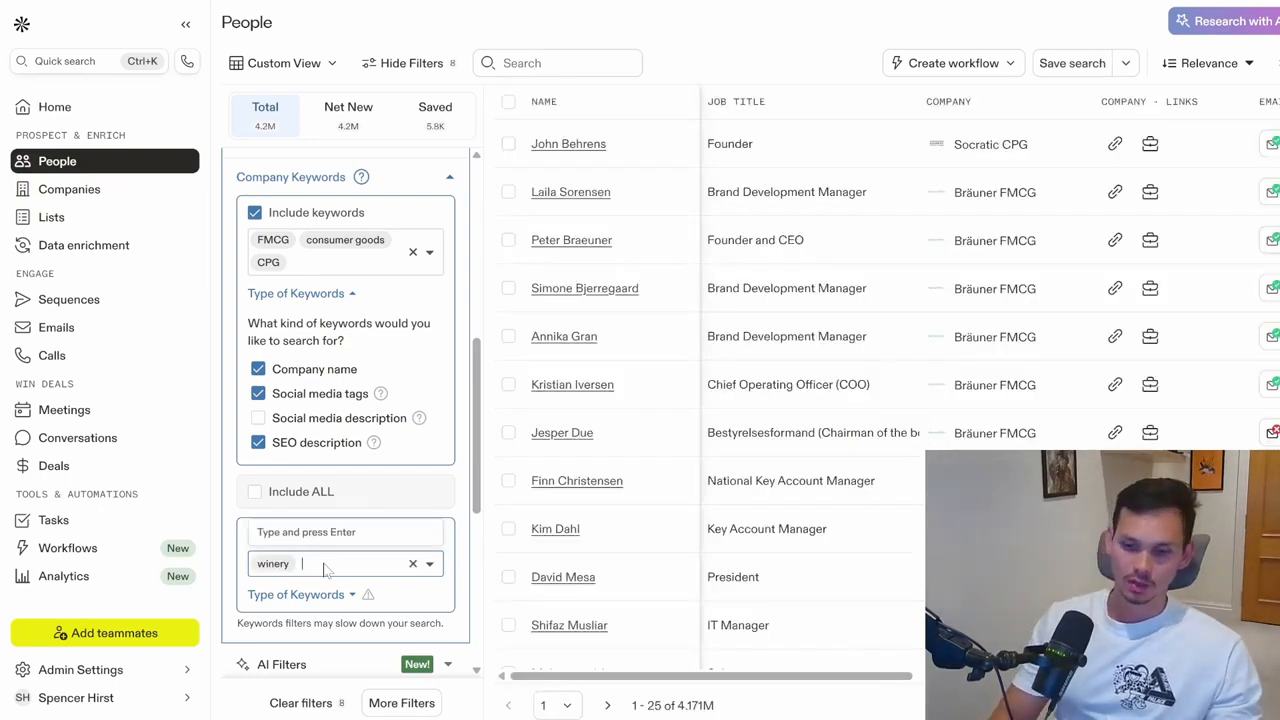
pyautogui.write('alcohol')
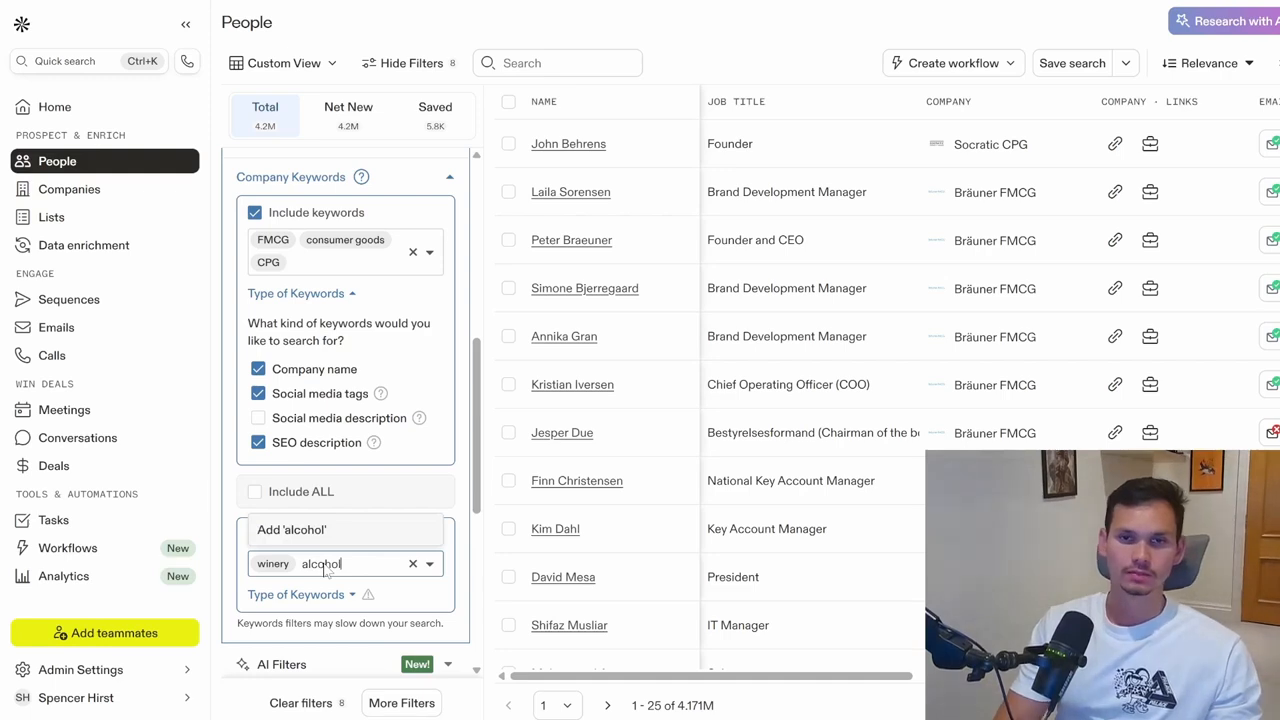
pyautogui.press('Return')
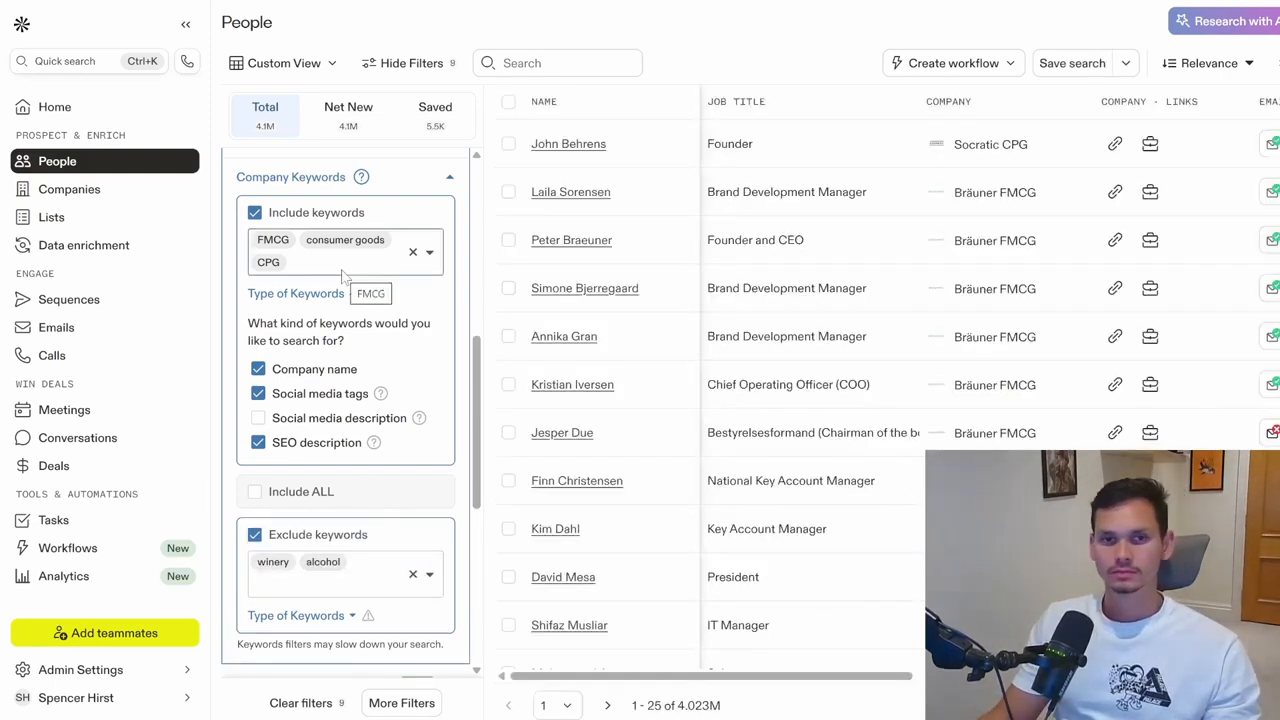
# Add "sweet & candy" to the included company keywords
pyautogui.click(342, 275)
pyautogui.write('sweet')
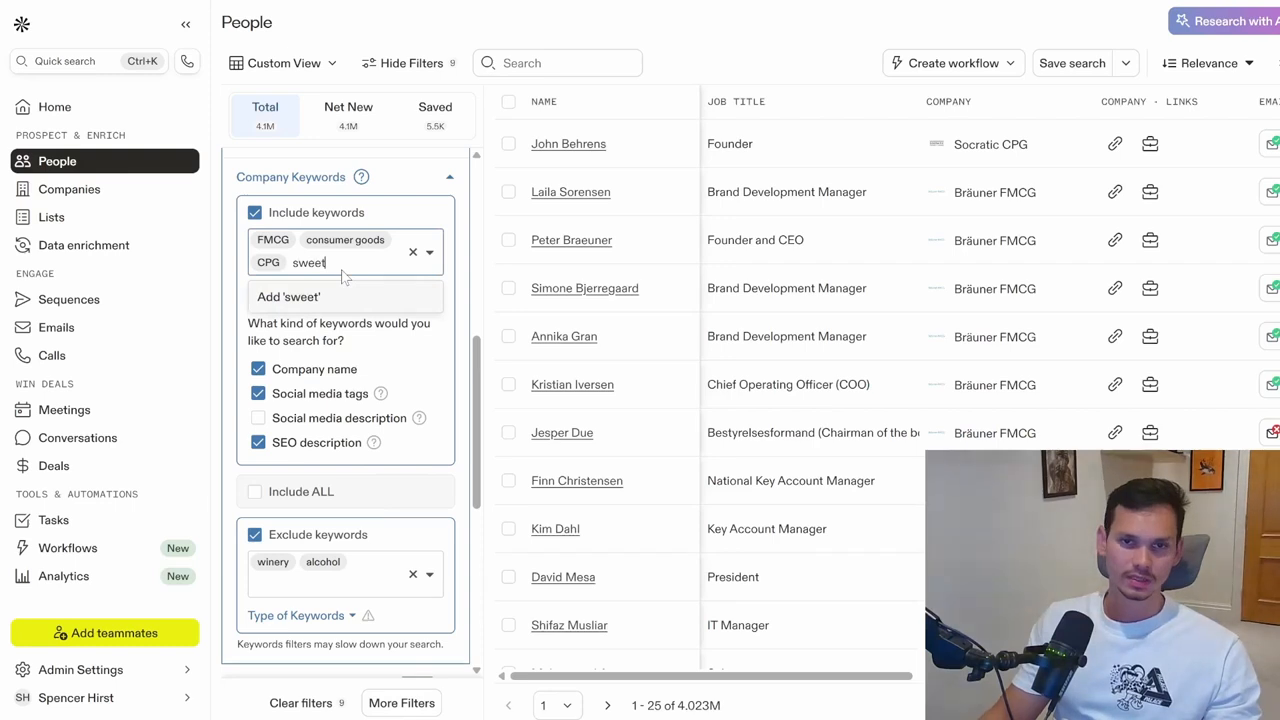
pyautogui.write(' & candy')
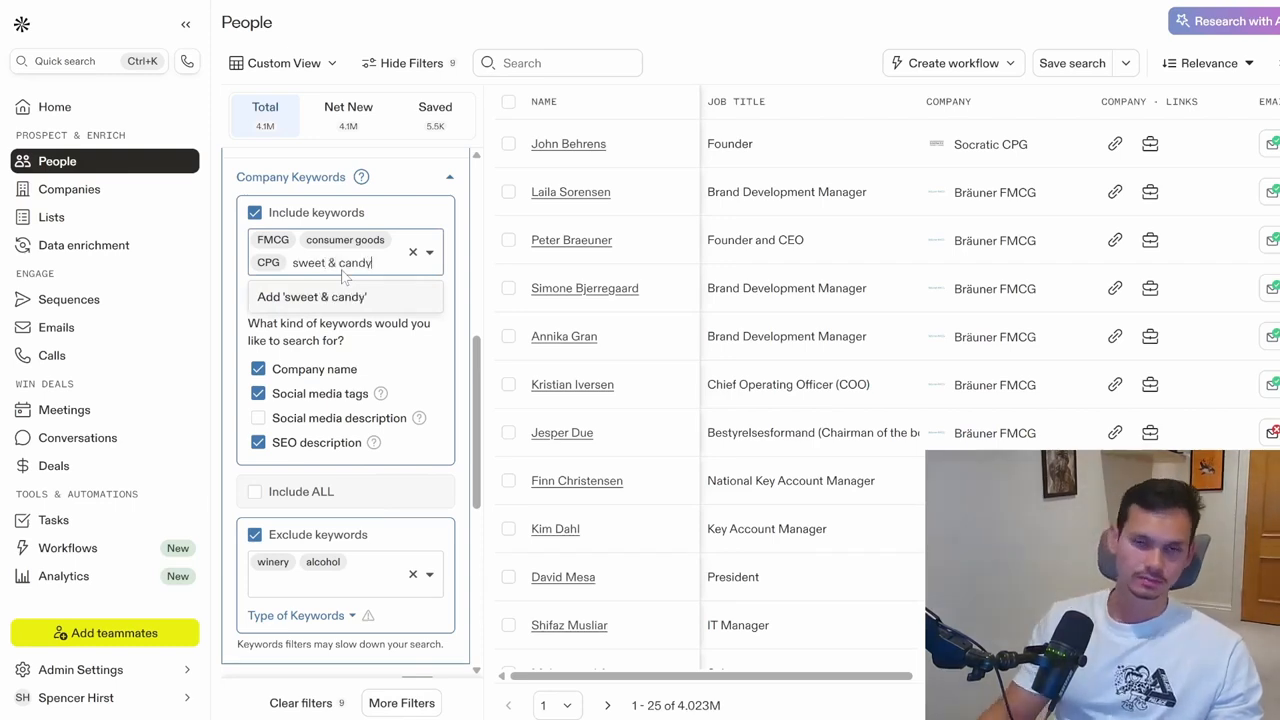
pyautogui.press('Return')
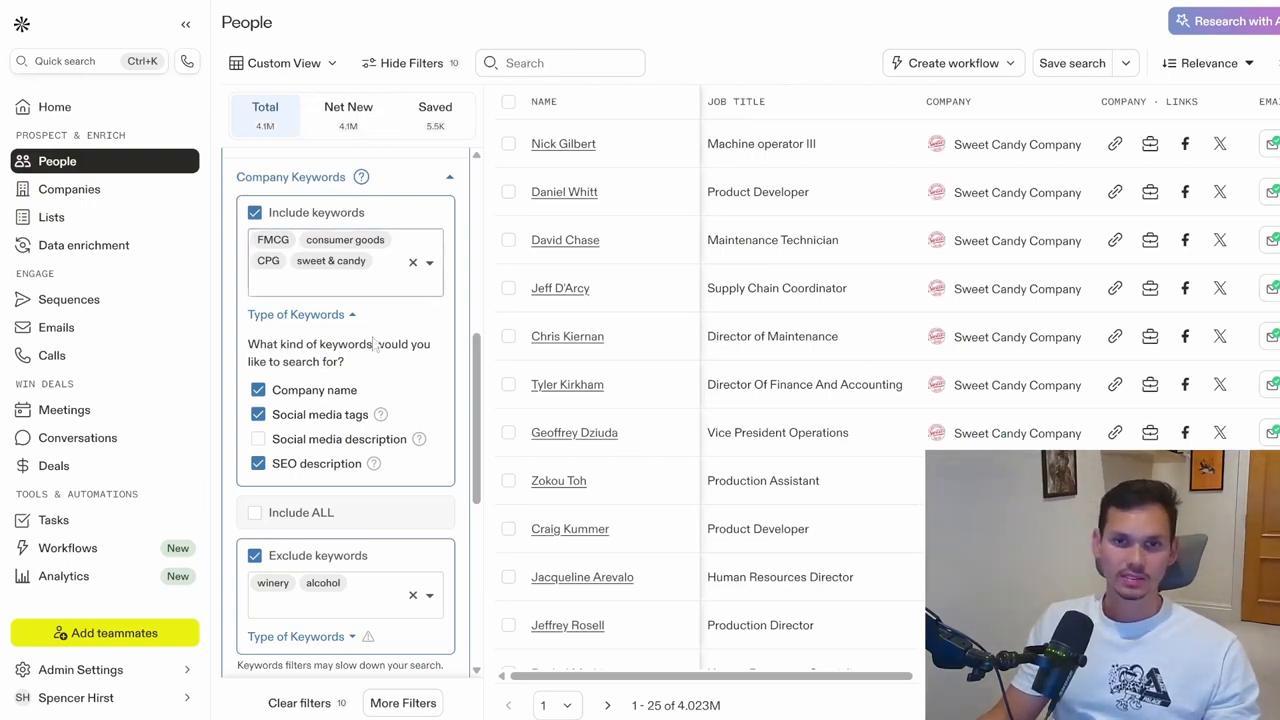
# Filter the people search by a custom company headcount range of 49 to 500 employees
pyautogui.scroll(3, 363, 366)
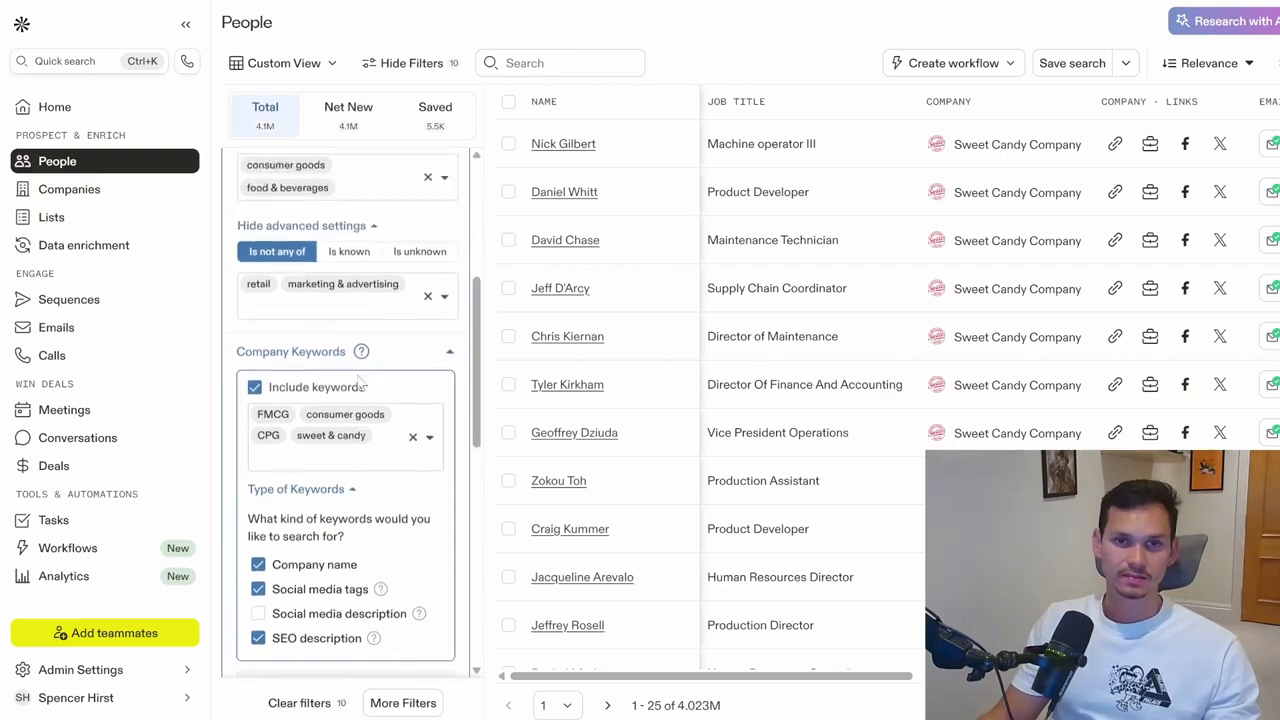
pyautogui.scroll(2, 360, 383)
pyautogui.scroll(2, 360, 384)
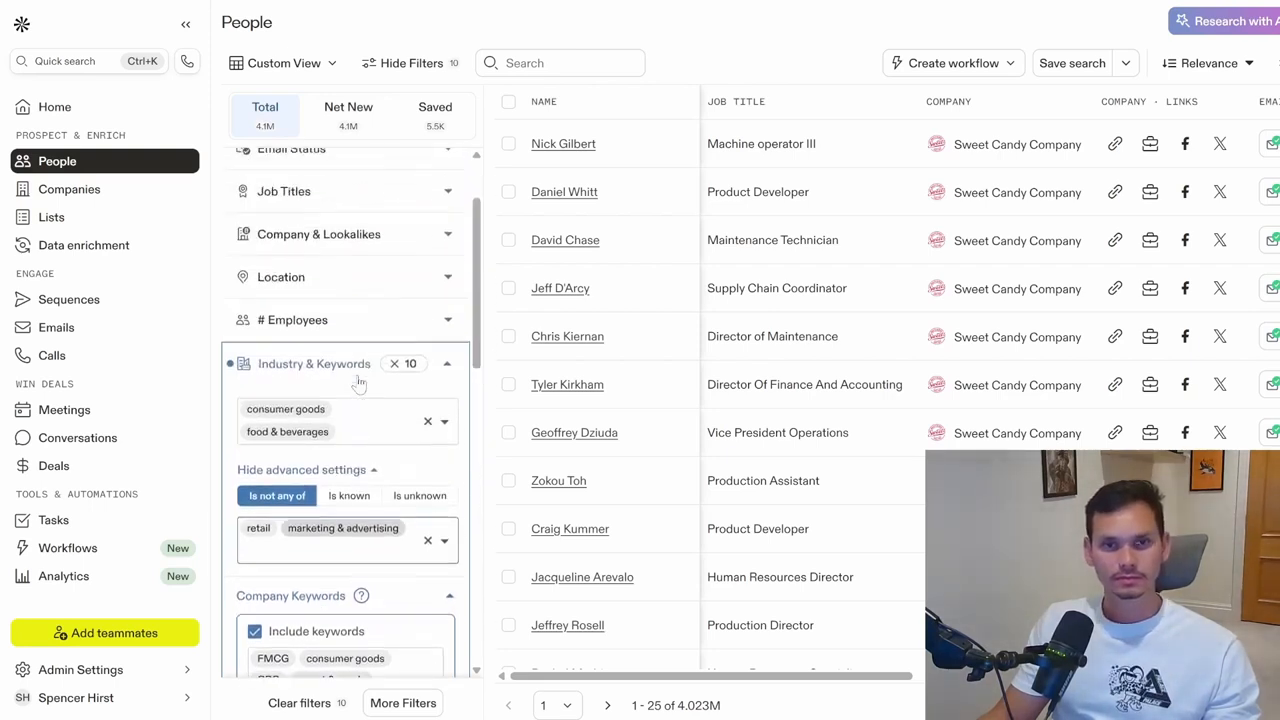
pyautogui.scroll(1, 362, 386)
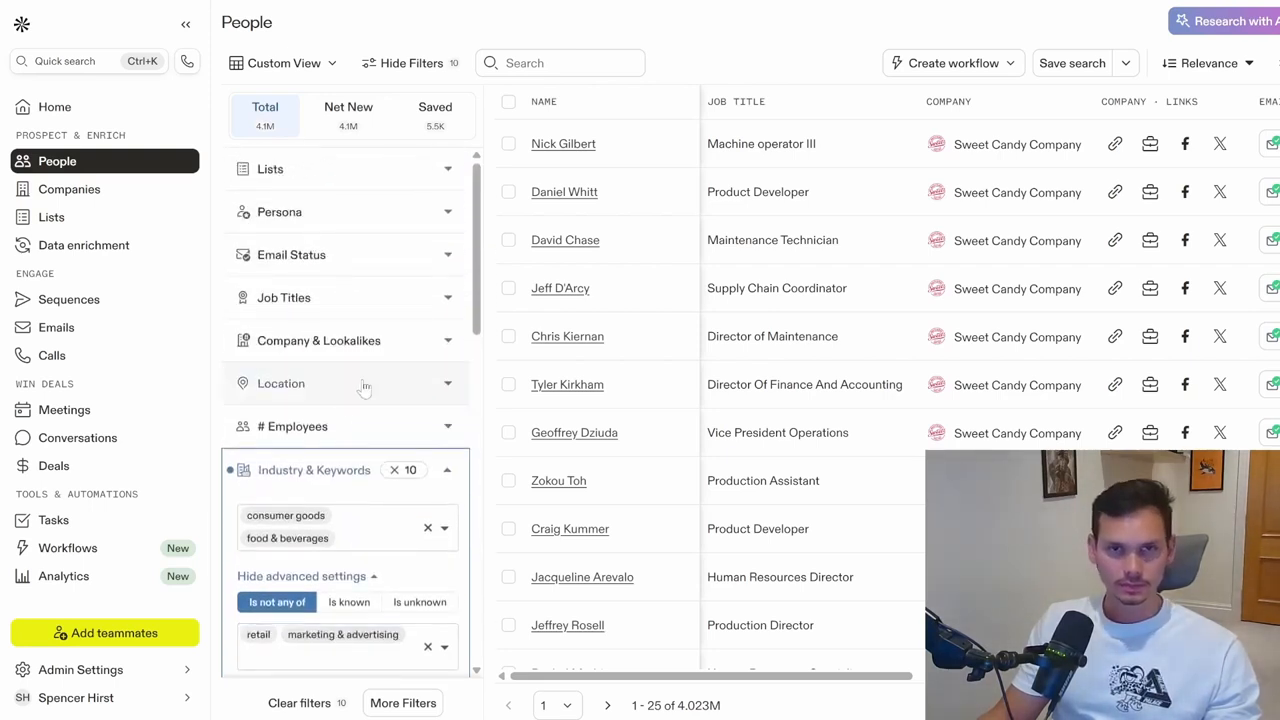
pyautogui.click(448, 428)
pyautogui.scroll(-2, 430, 455)
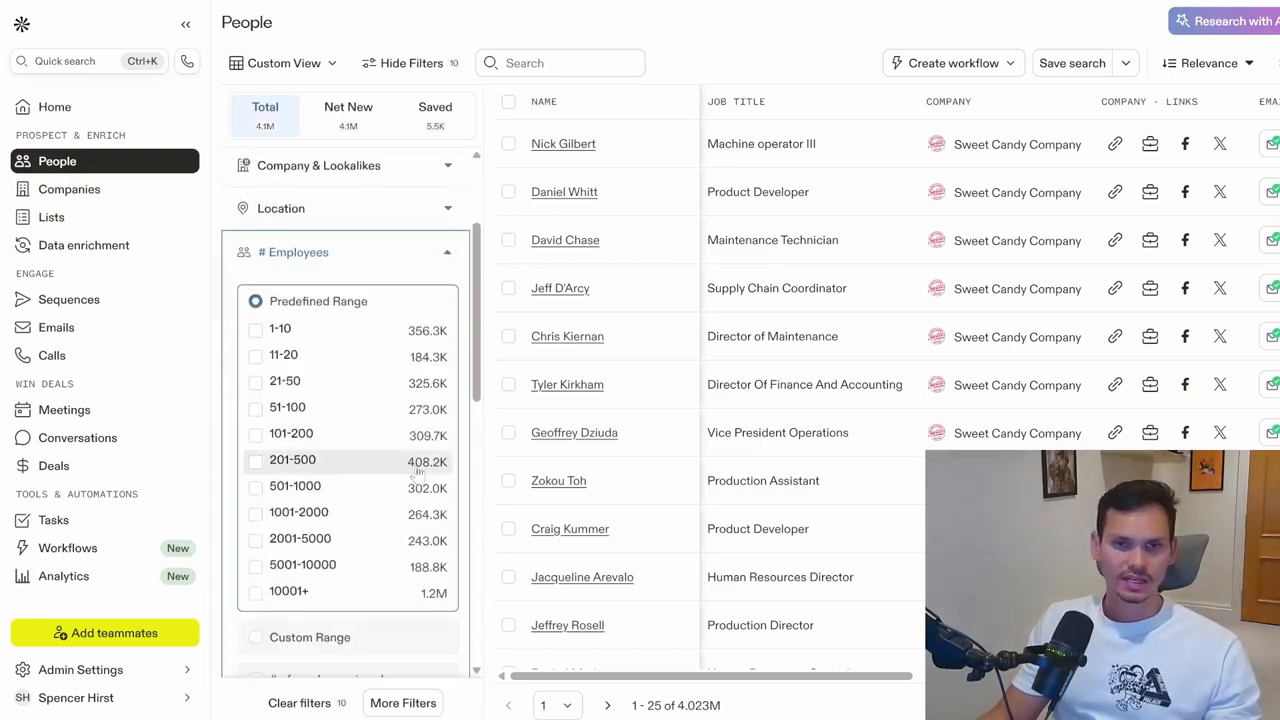
pyautogui.scroll(-2, 400, 455)
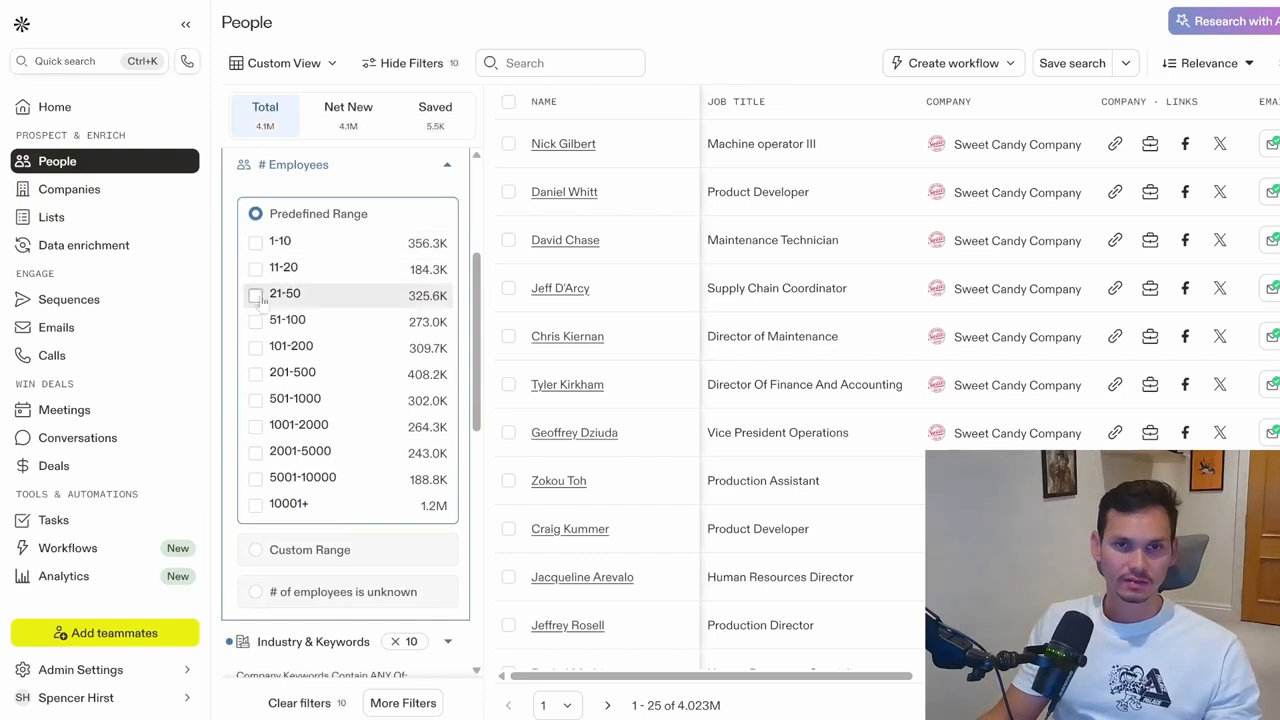
pyautogui.click(258, 551)
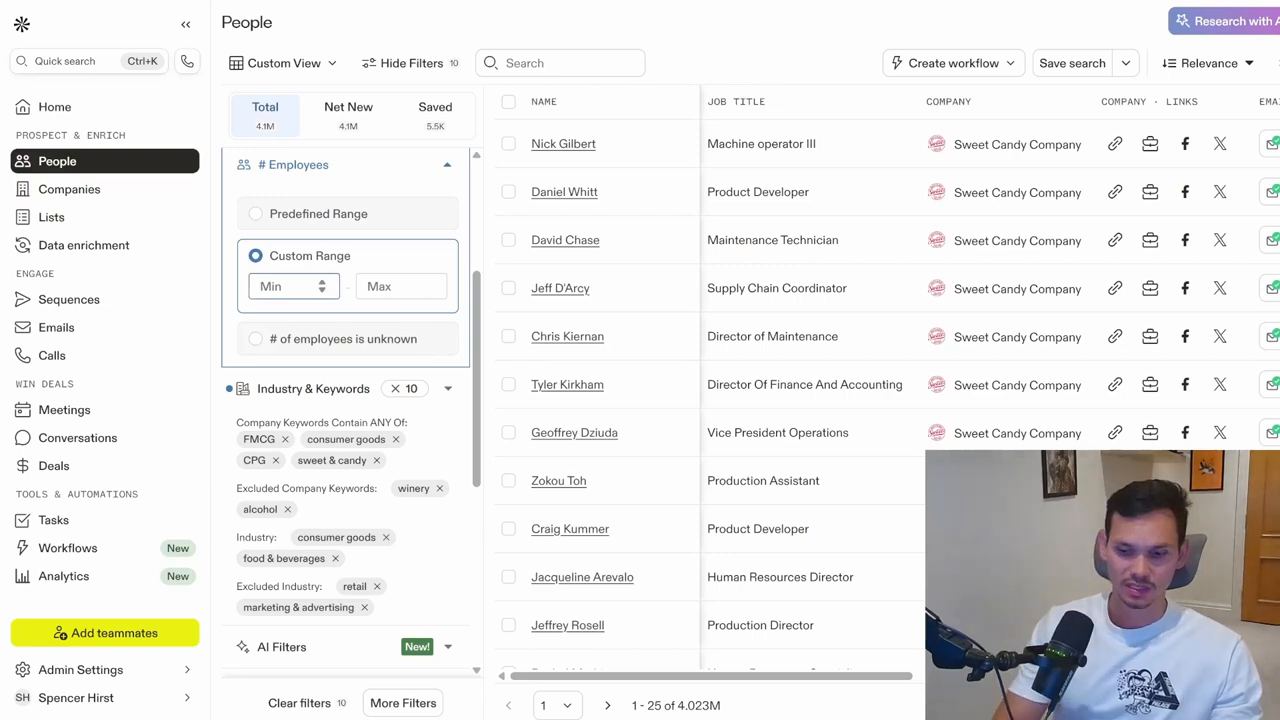
pyautogui.write('49')
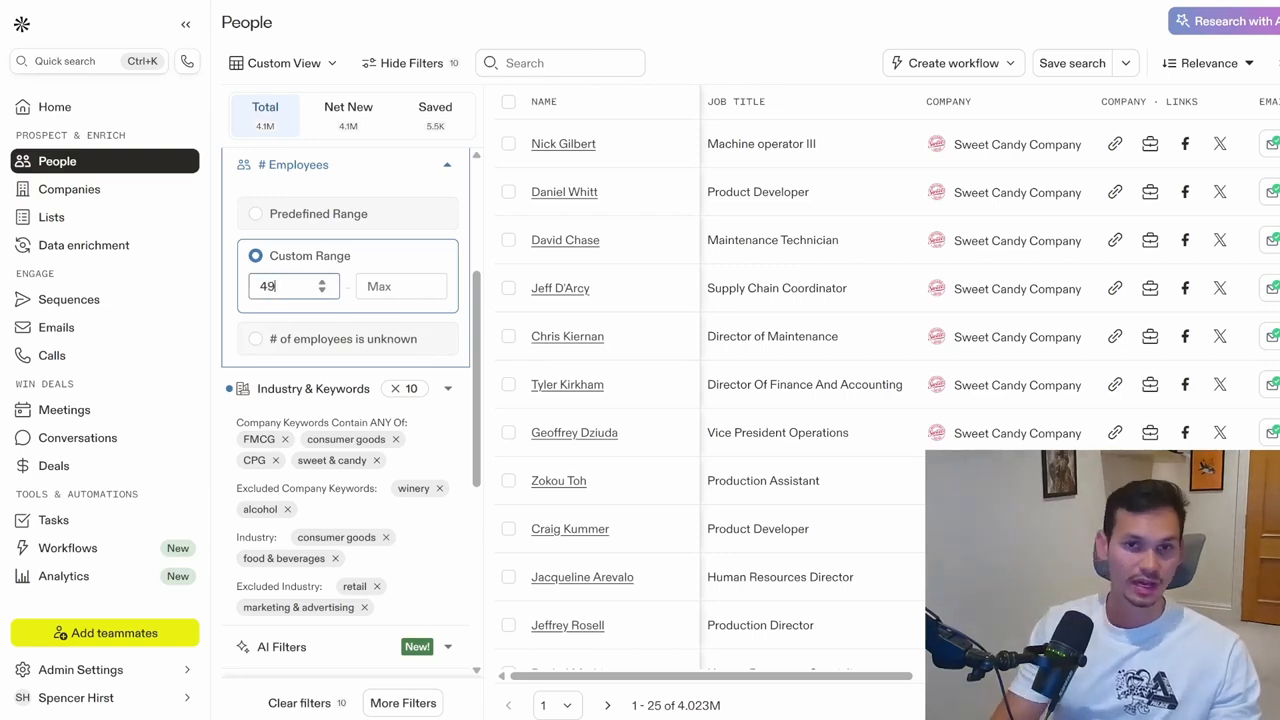
pyautogui.click(380, 290)
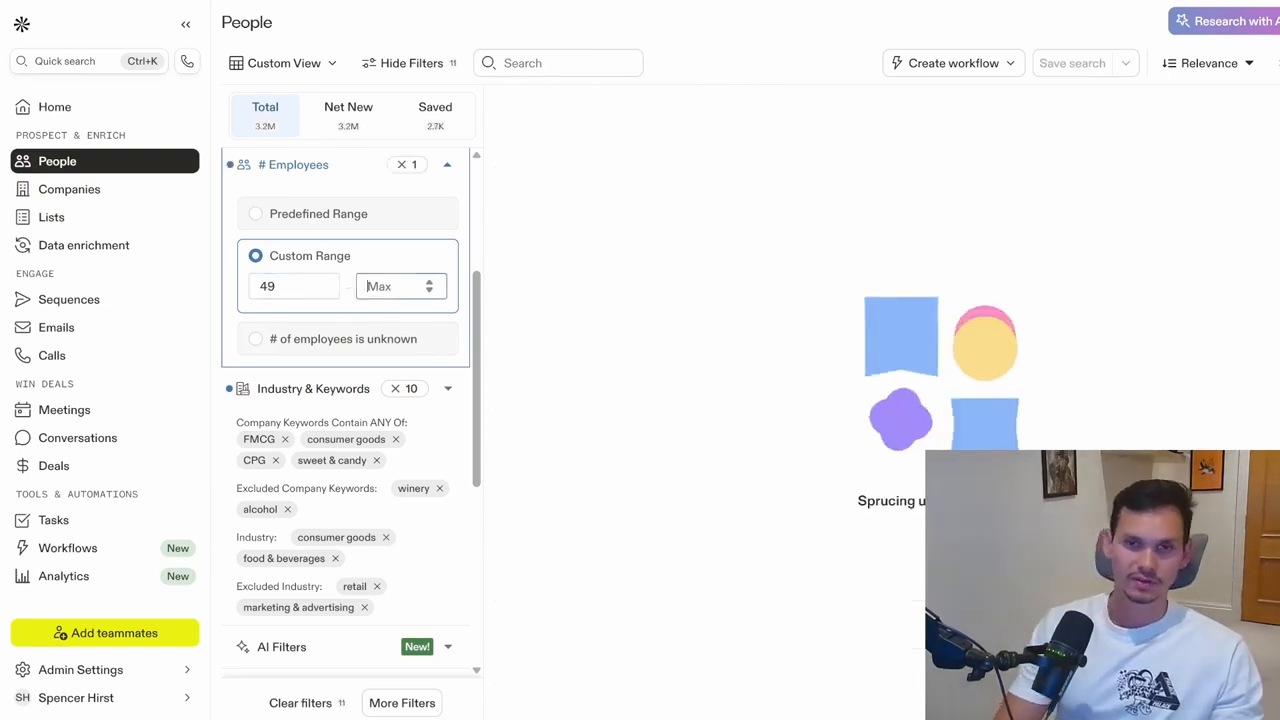
pyautogui.write('500')
# Restrict the account HQ location to the United States
pyautogui.scroll(3, 405, 280)
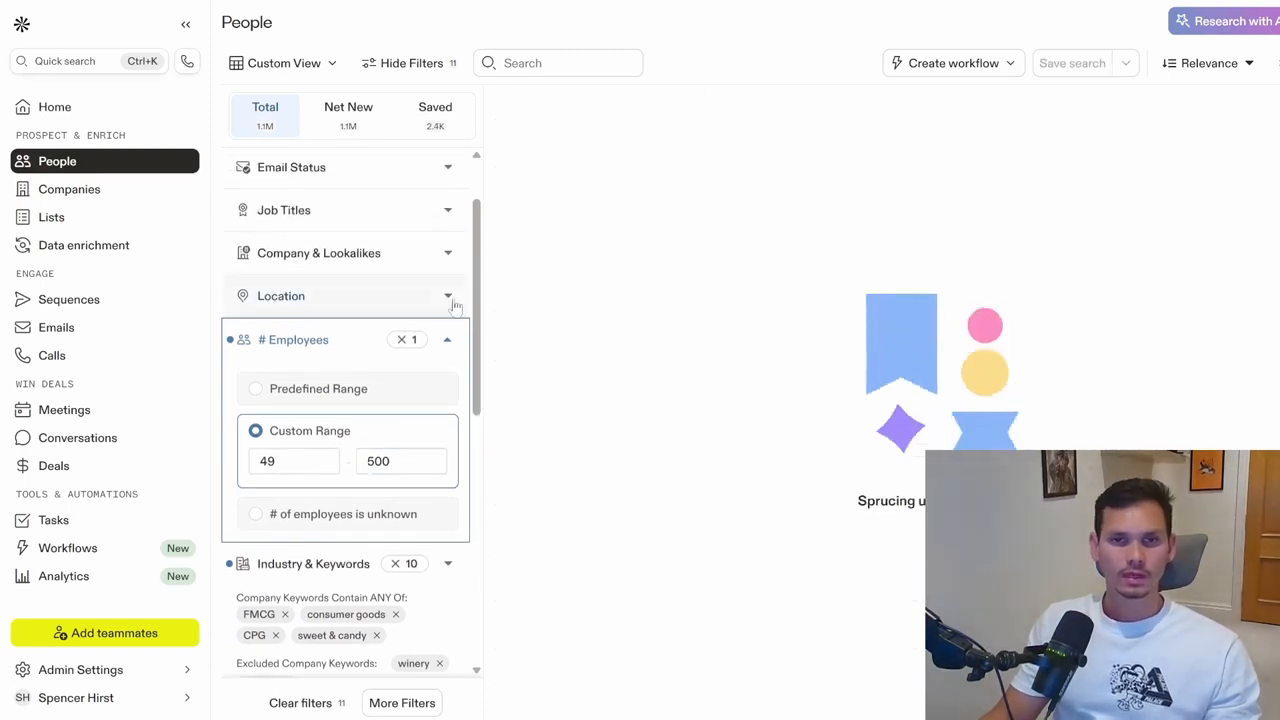
pyautogui.click(449, 298)
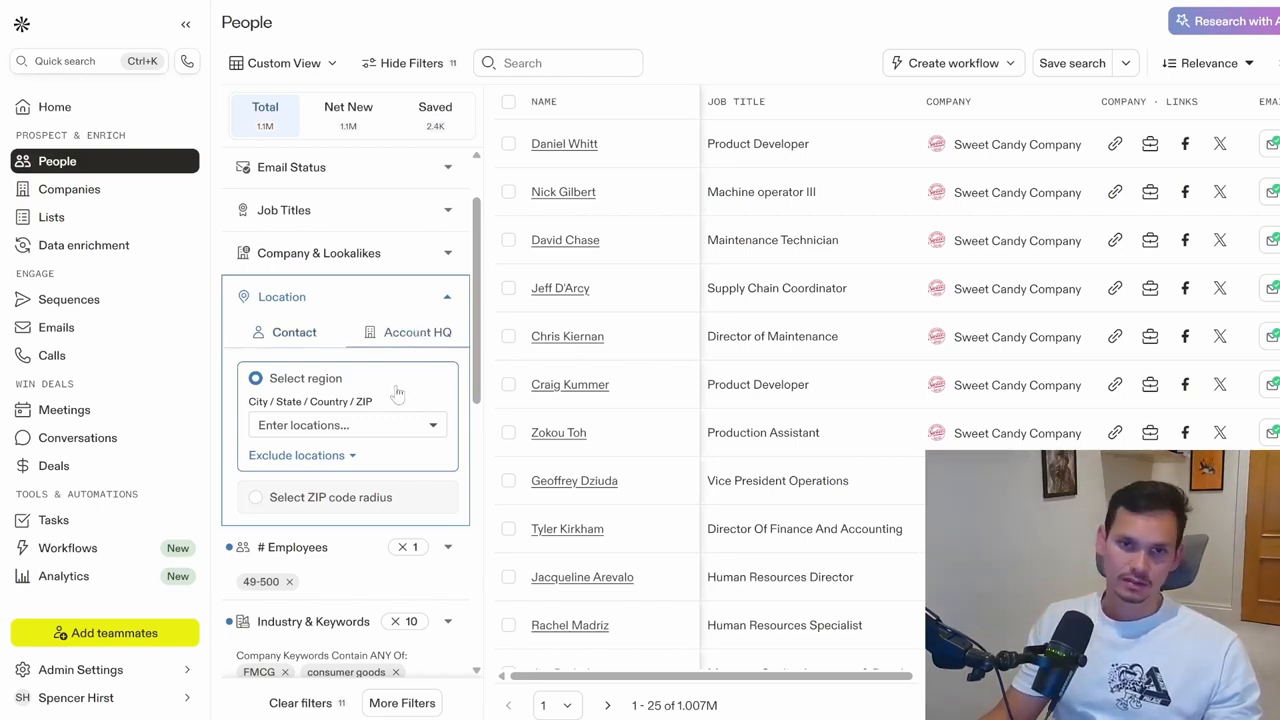
pyautogui.click(340, 424)
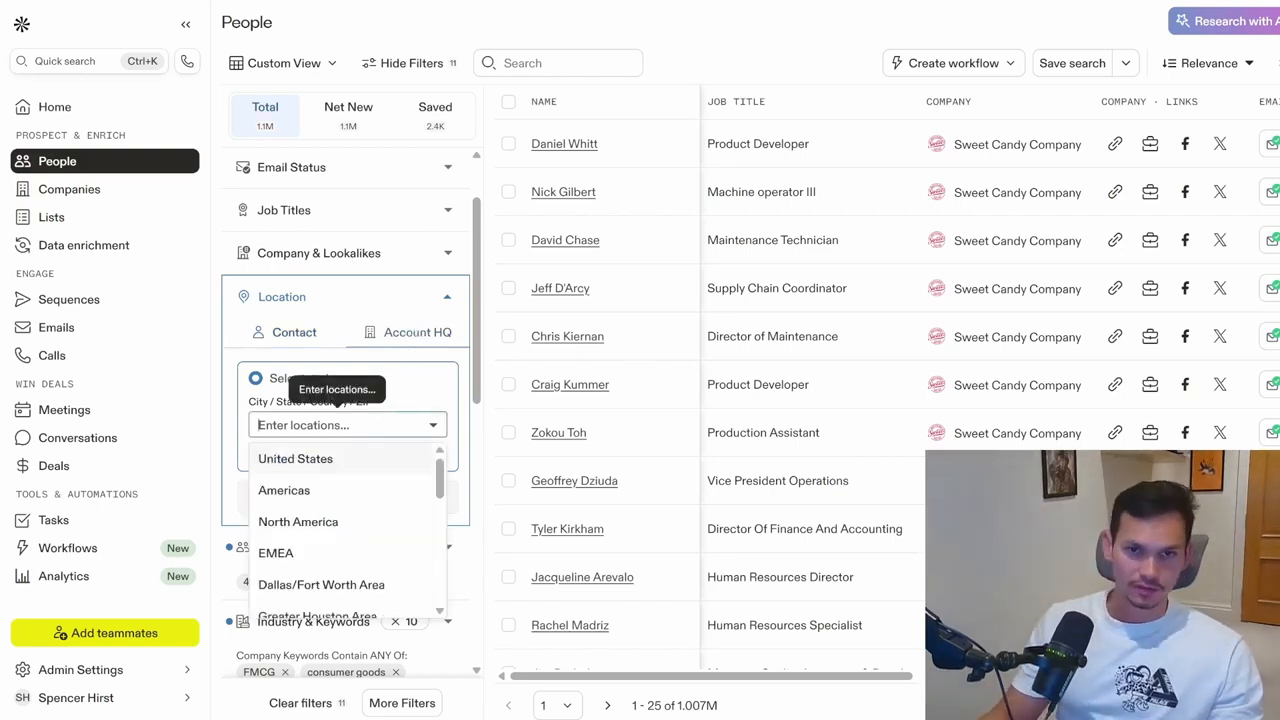
pyautogui.click(372, 459)
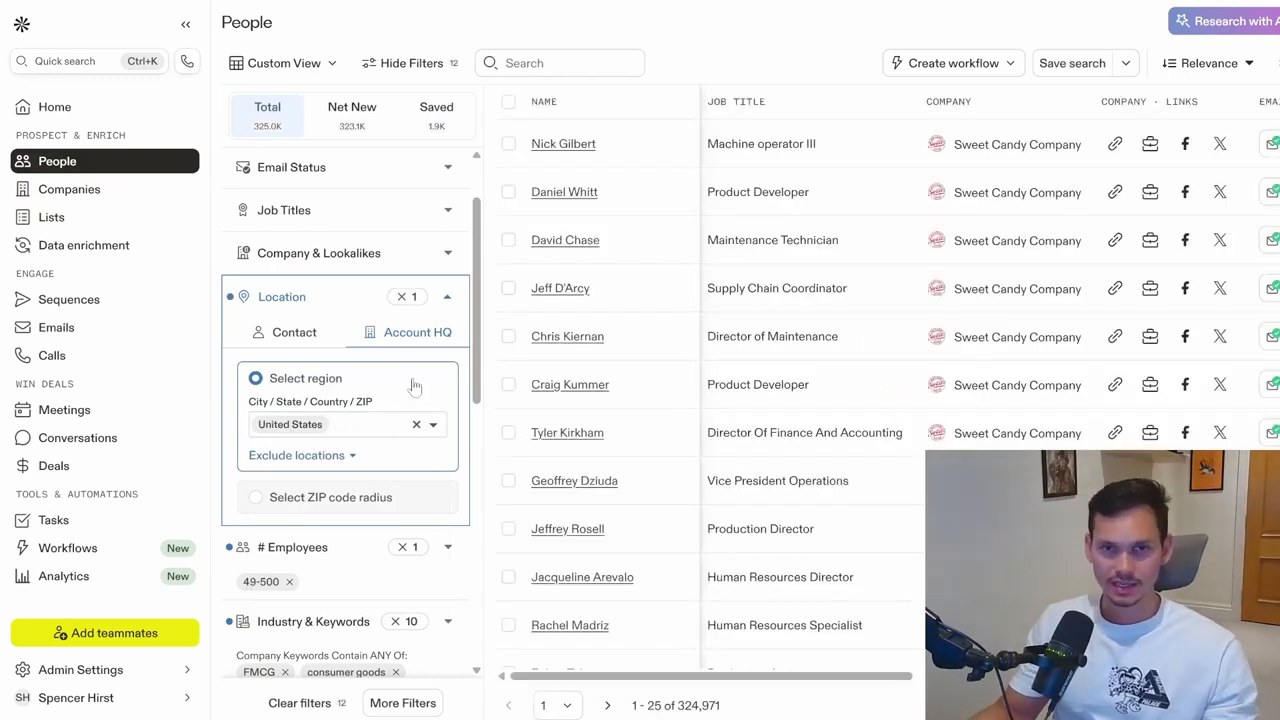
# Search the technologies filter for "shopify" and "hyros" without selecting either one
pyautogui.scroll(1, 440, 360)
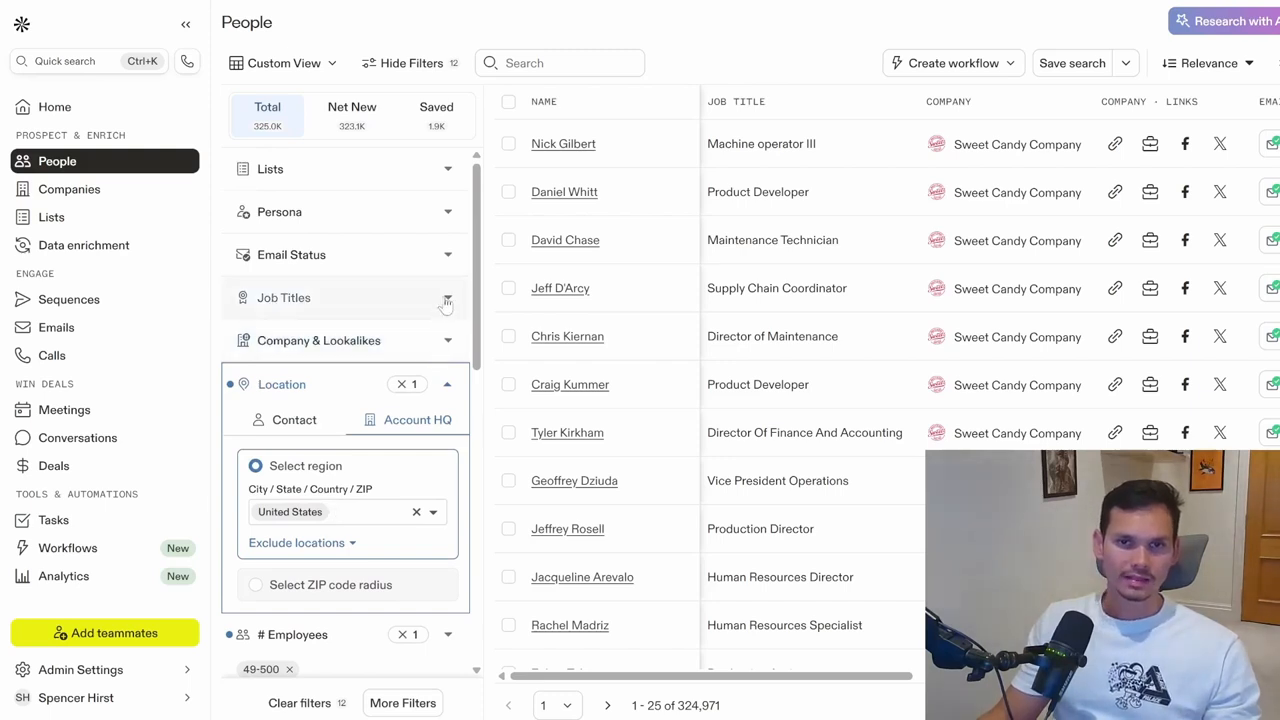
pyautogui.scroll(-8, 450, 303)
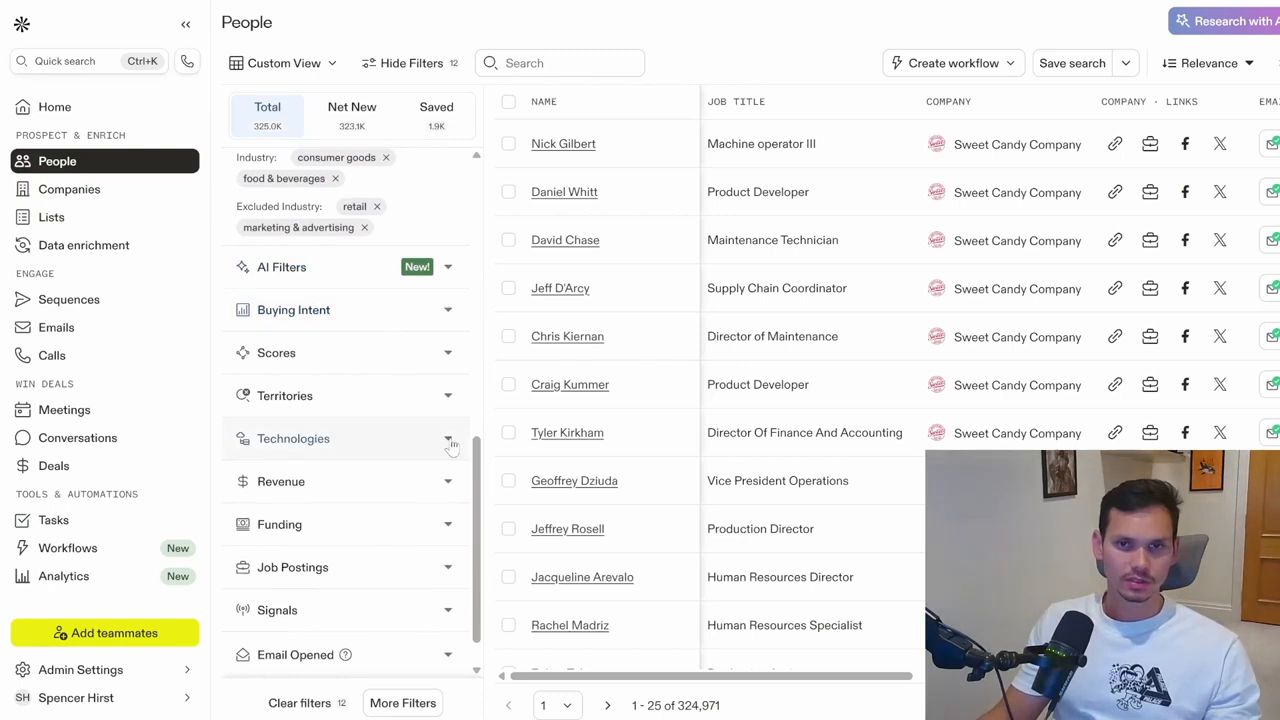
pyautogui.click(449, 441)
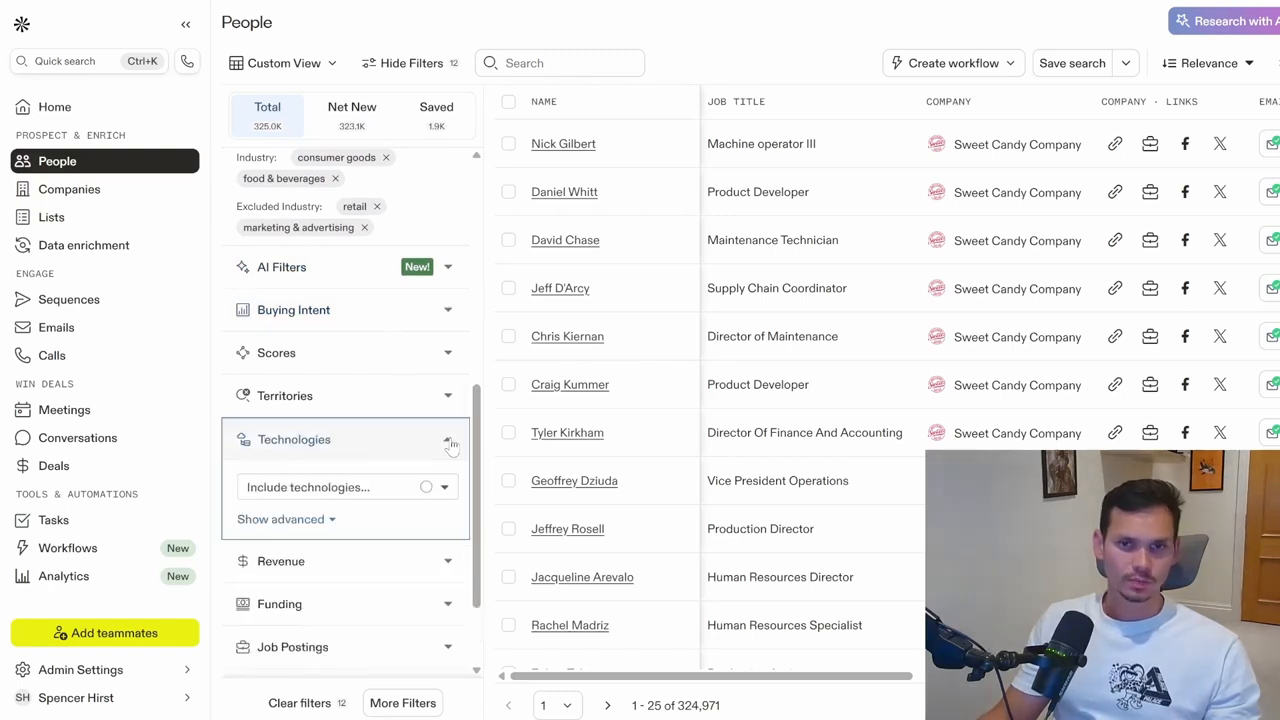
pyautogui.click(445, 488)
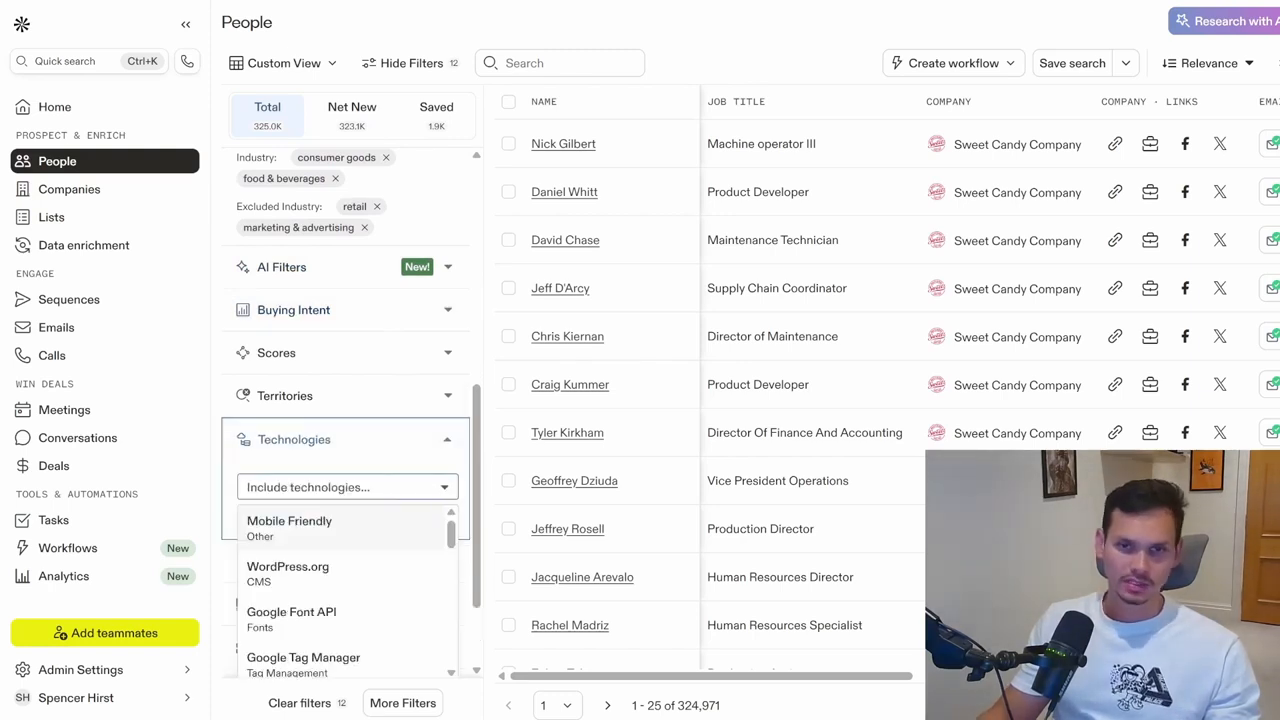
pyautogui.write('shopify')
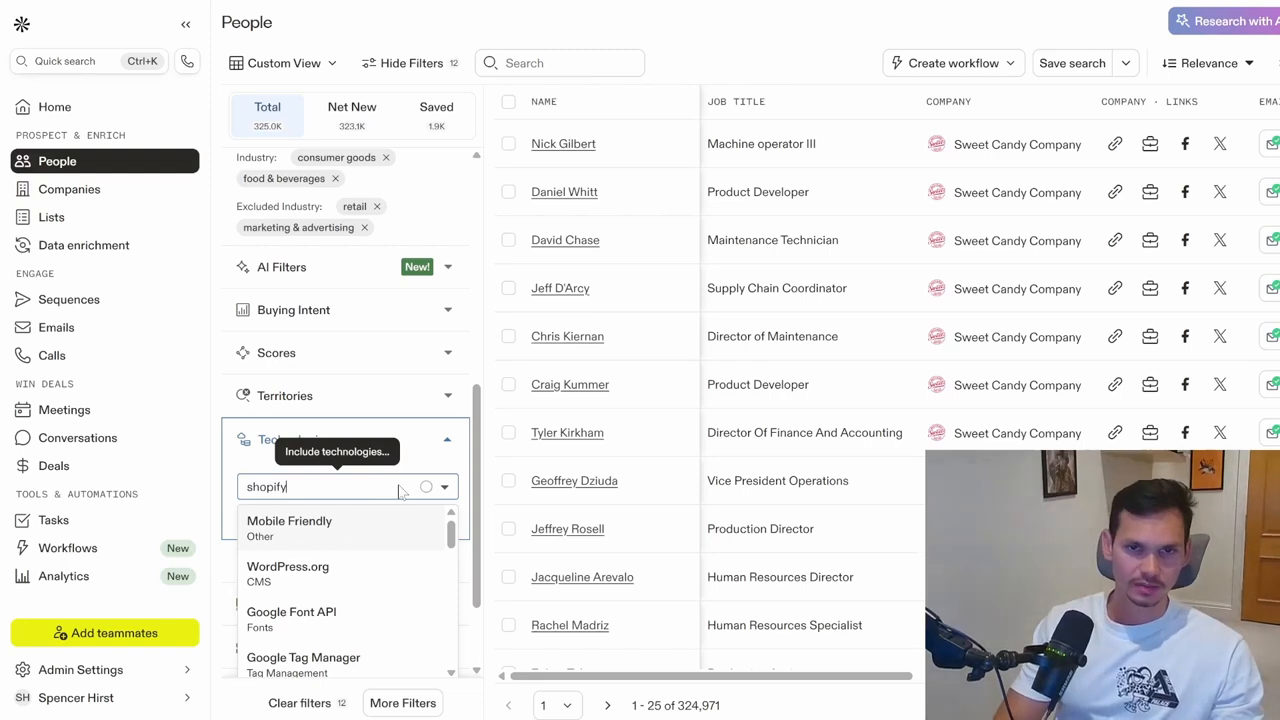
pyautogui.hotkey('ctrl', 'a')
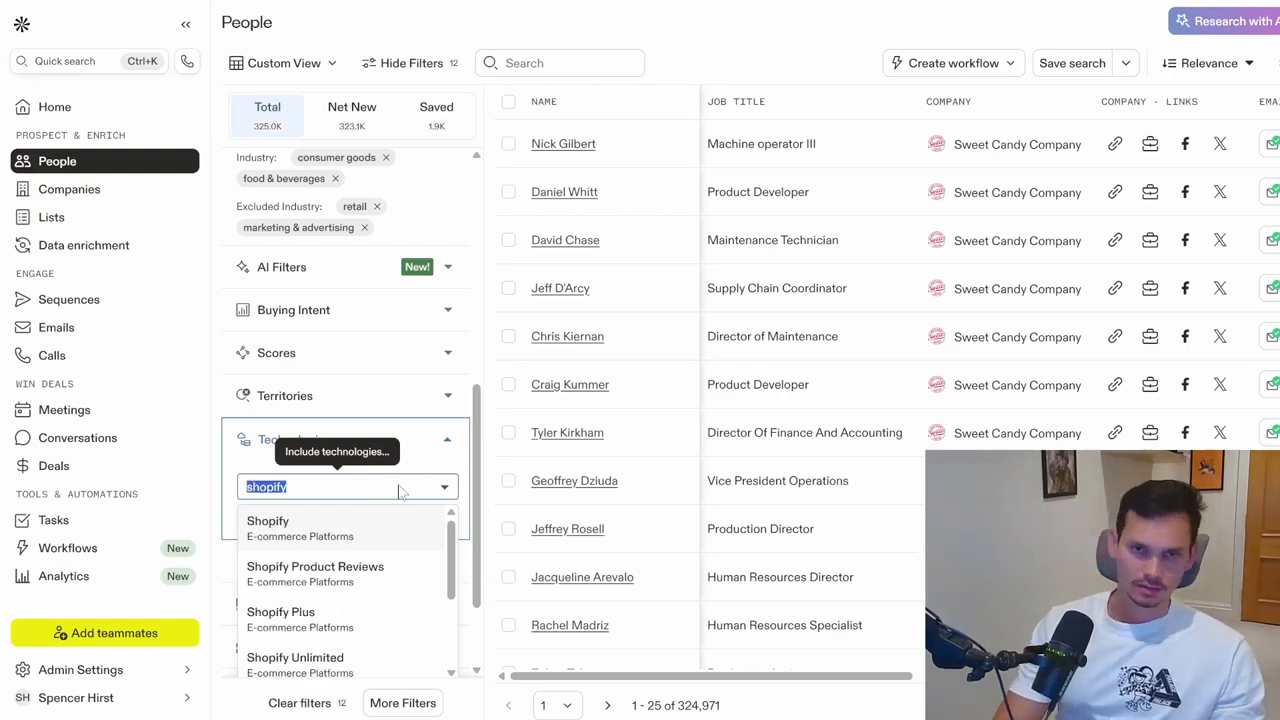
pyautogui.write('hyro')
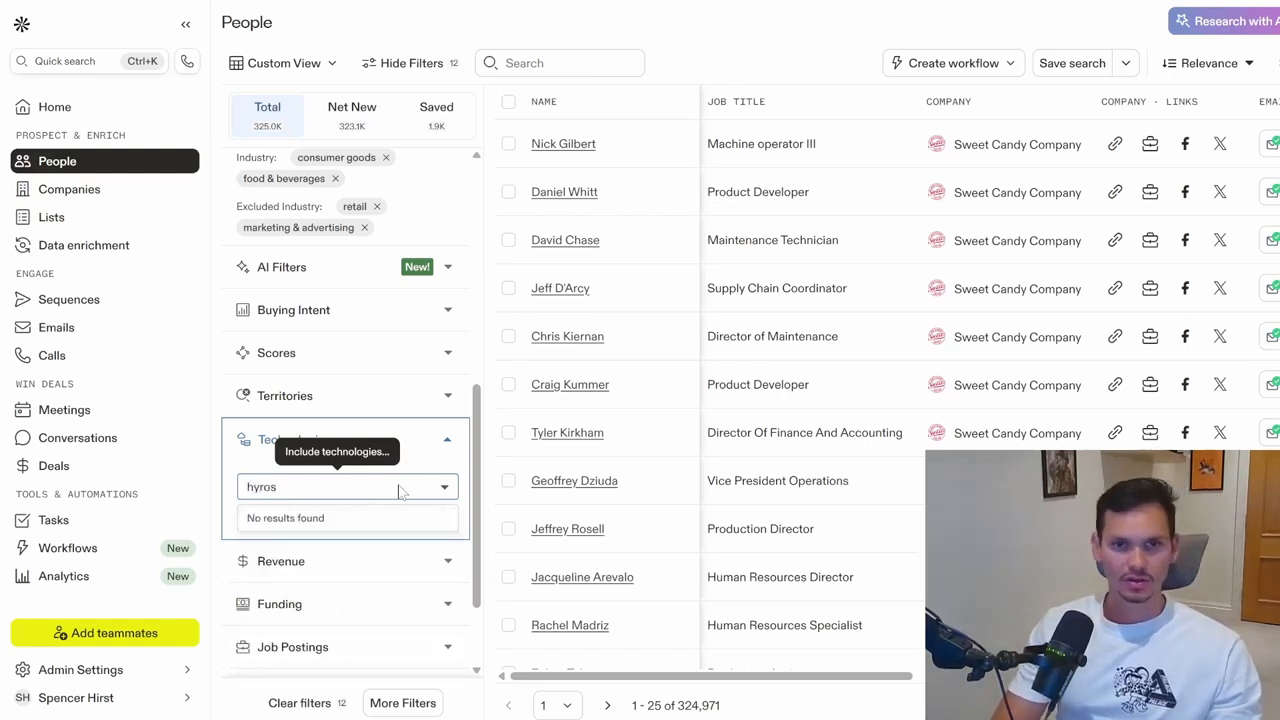
pyautogui.write('s')
# Look up "triple whale" among the technologies and clear the search text
pyautogui.hotkey('ctrl', 'a')
pyautogui.write('tri')
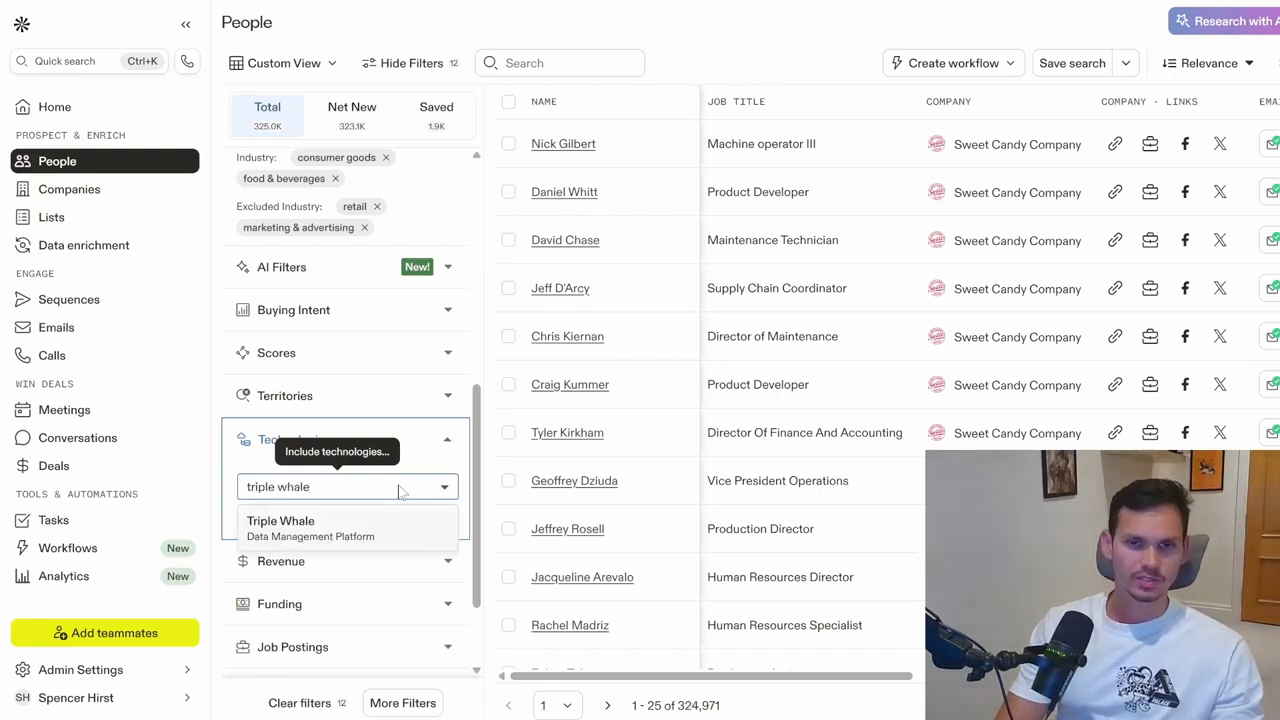
pyautogui.hotkey('ctrl', 'a')
pyautogui.press('BackSpace')
pyautogui.scroll(10, 464, 427)
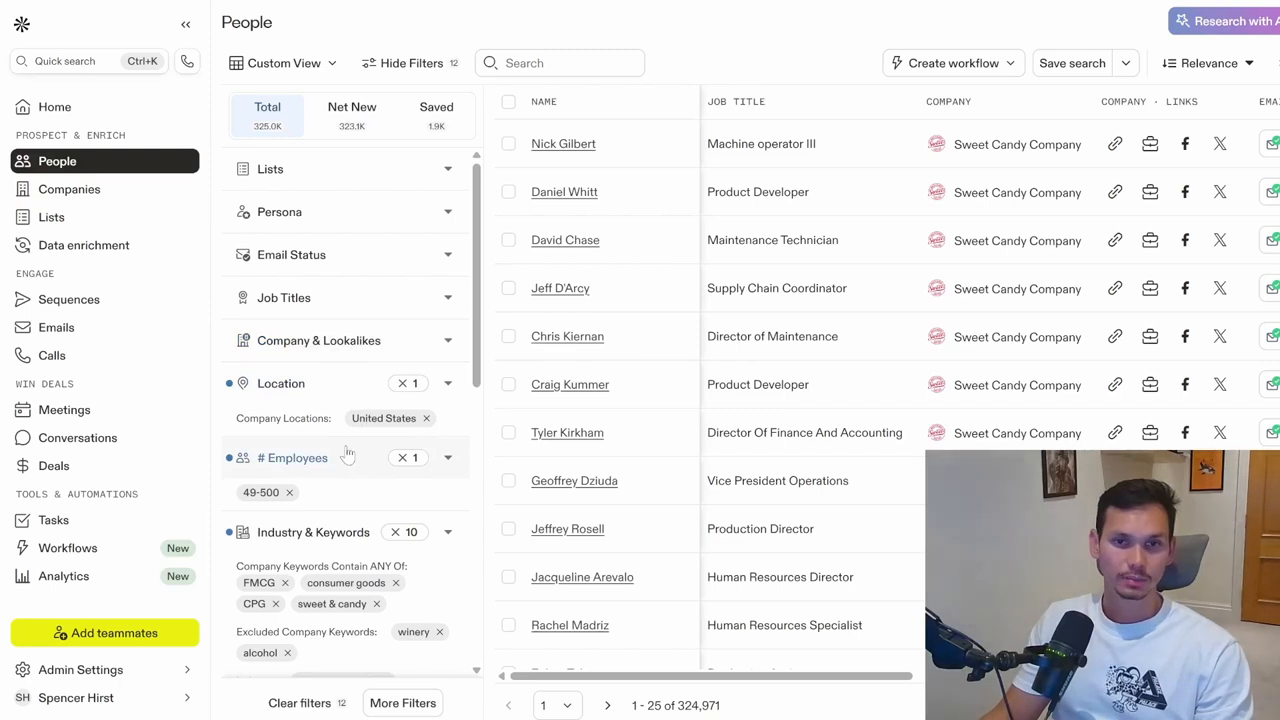
# Examine the revenue range and company type options, as well as the funding stage options, among the people search filters
pyautogui.scroll(-2, 352, 468)
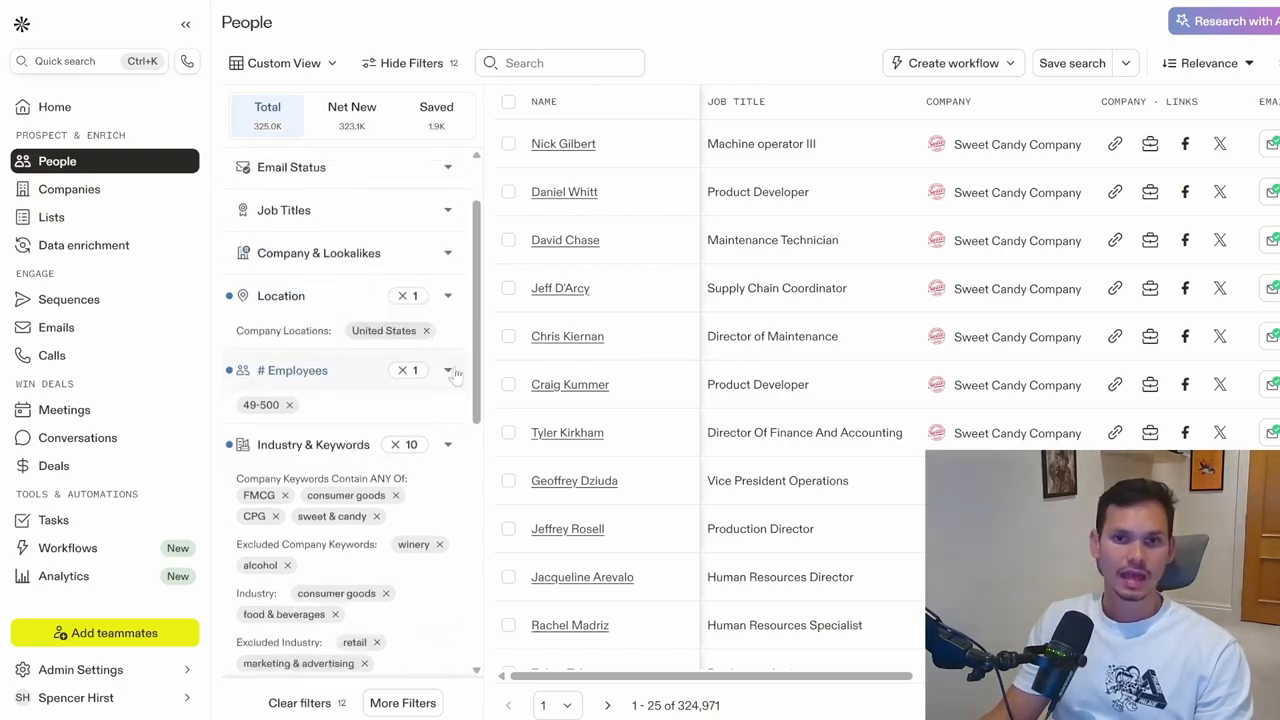
pyautogui.scroll(-2, 480, 400)
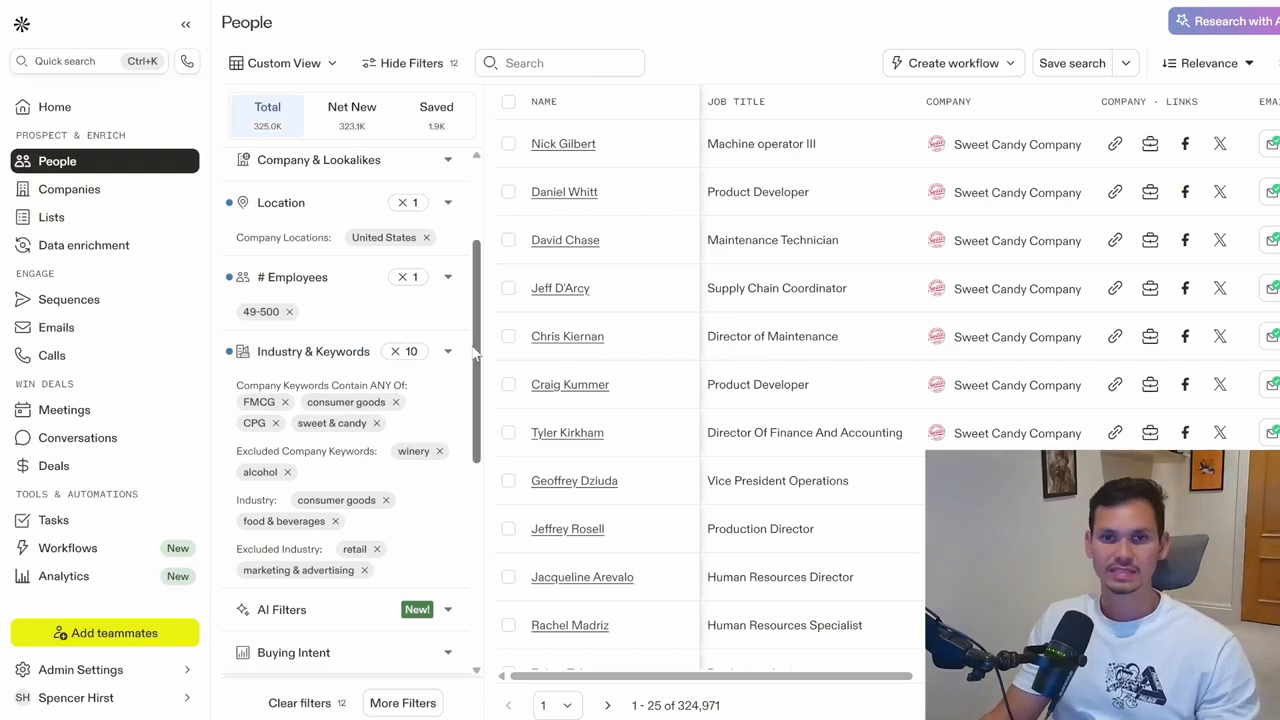
pyautogui.moveTo(476, 352); pyautogui.dragTo(475, 497)
pyautogui.click(448, 499)
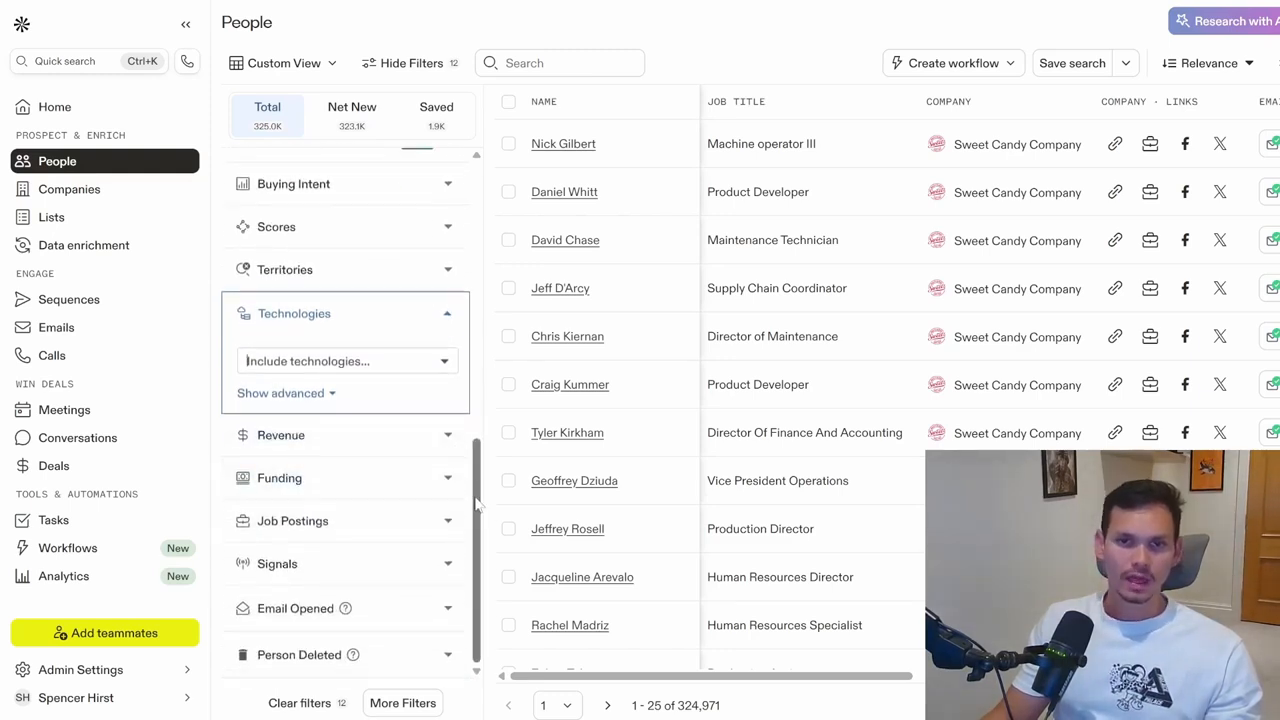
pyautogui.click(448, 437)
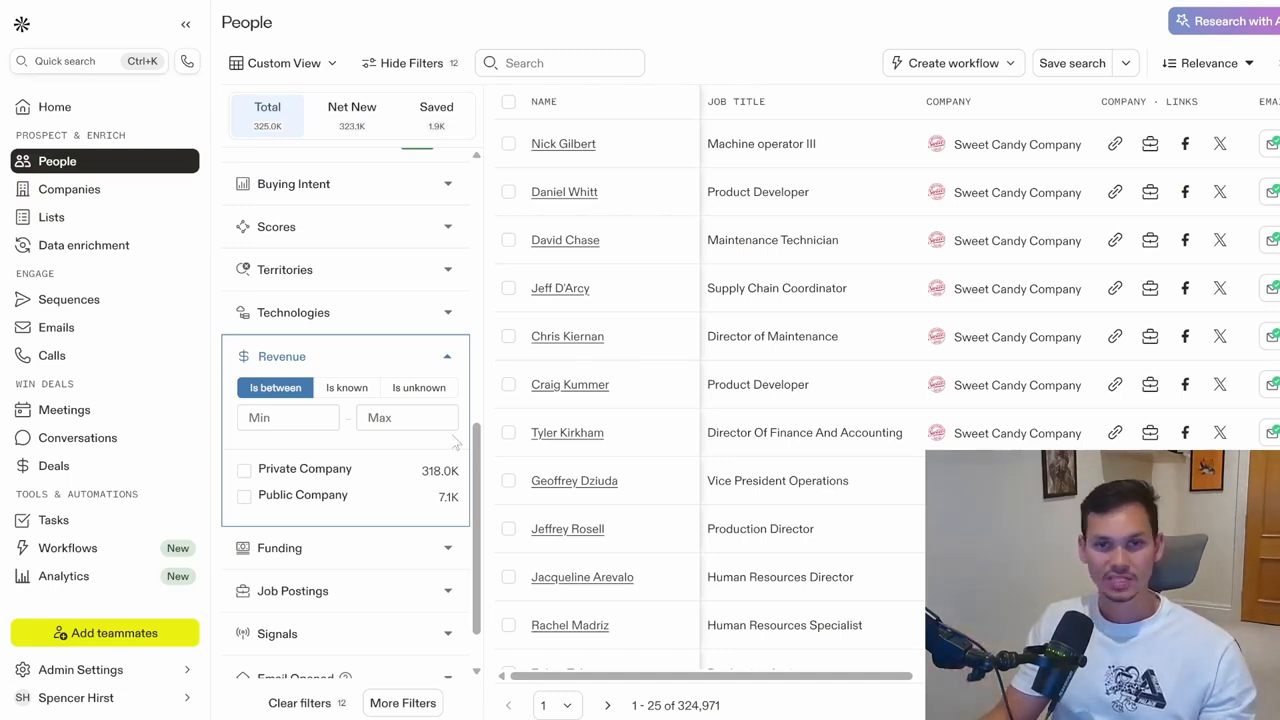
pyautogui.scroll(-1, 479, 458)
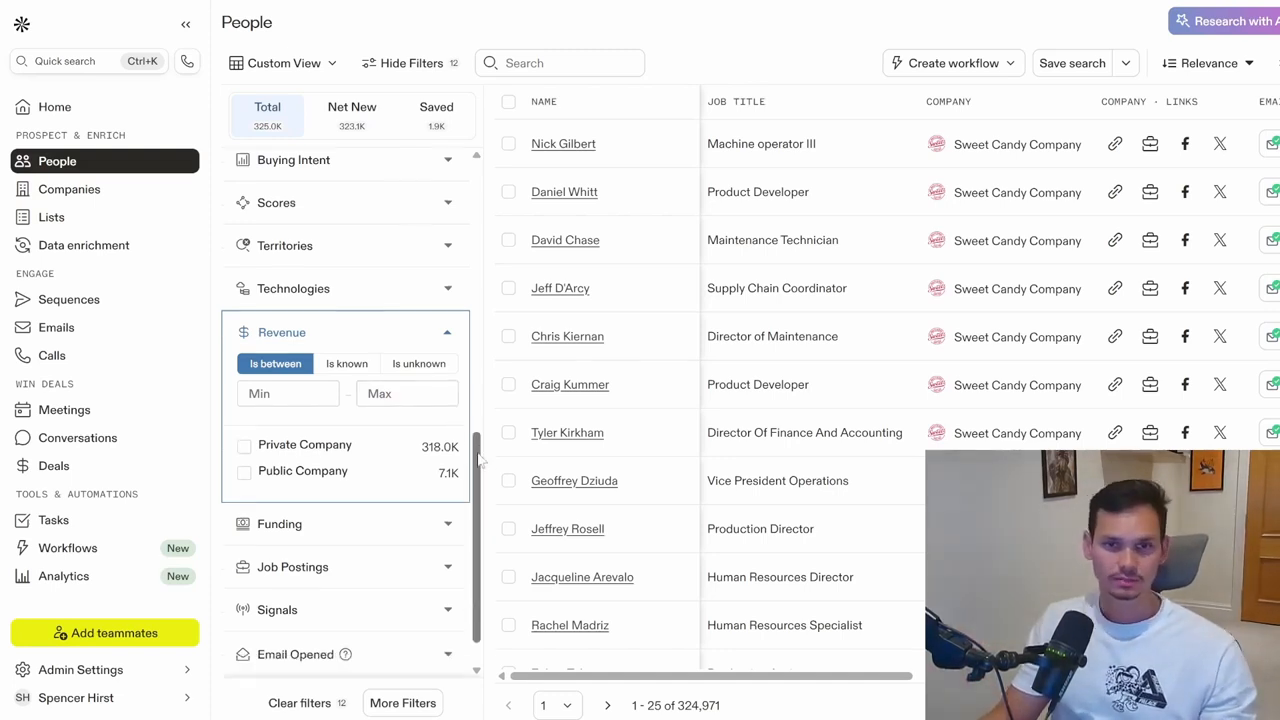
pyautogui.scroll(-2, 479, 458)
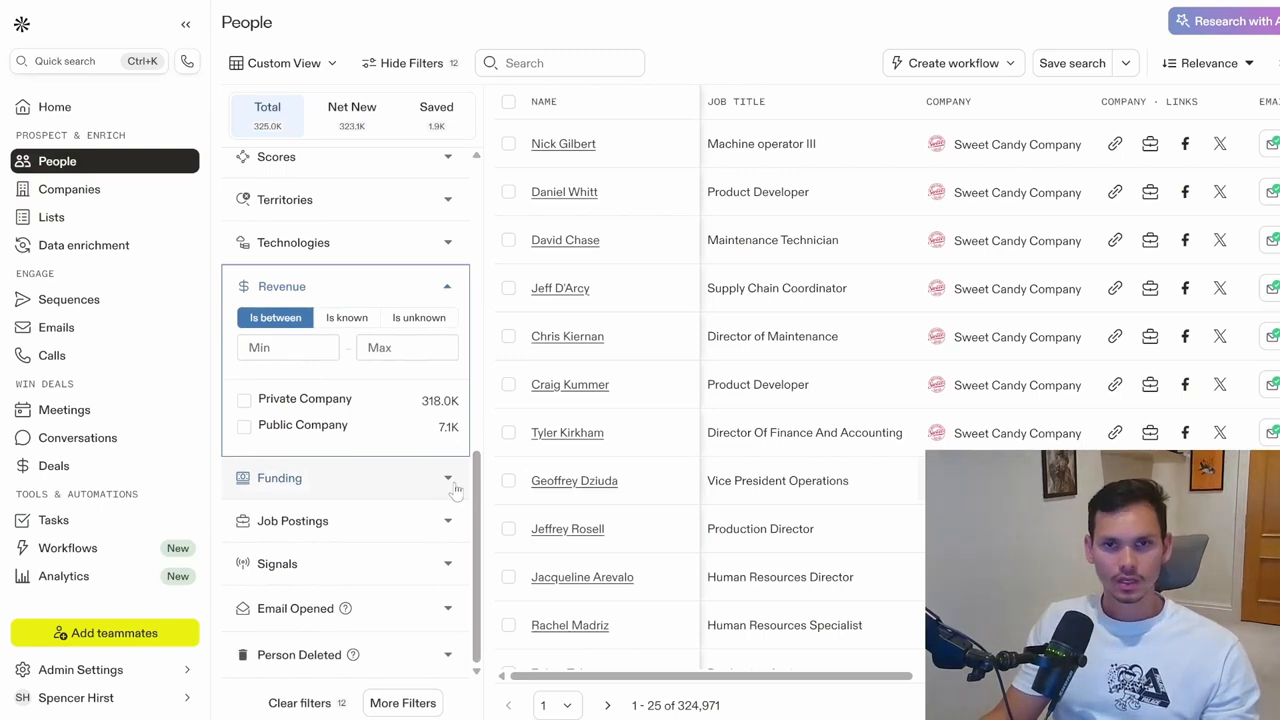
pyautogui.click(450, 482)
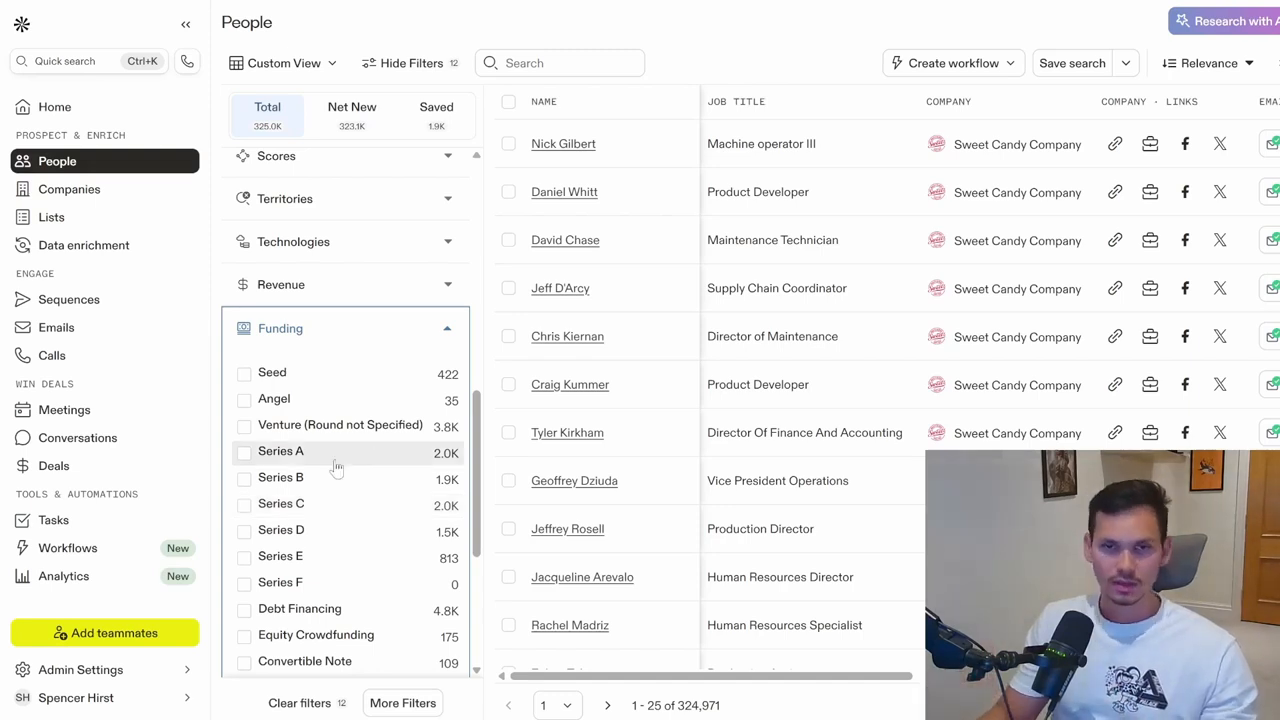
# Open crunchbase.com in a new browser tab
pyautogui.hotkey('ctrl', 't')
pyautogui.write('crunchbase.co')
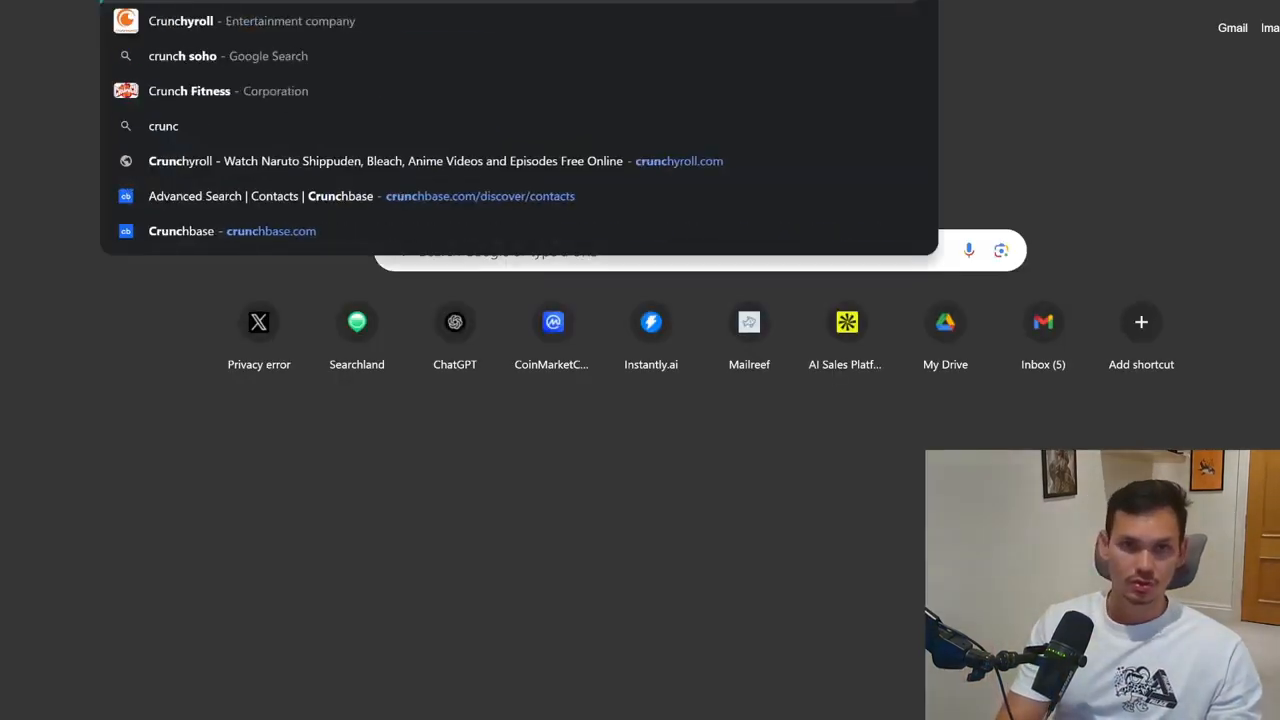
pyautogui.write('m')
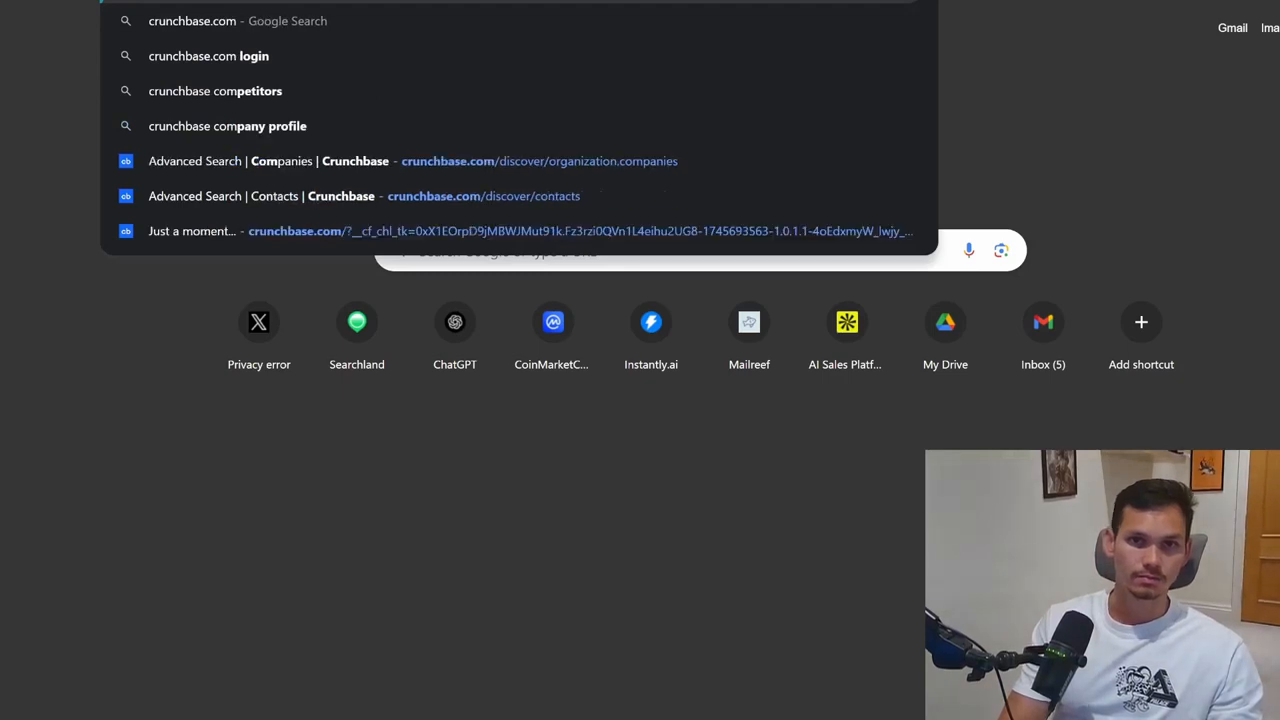
pyautogui.press('Return')
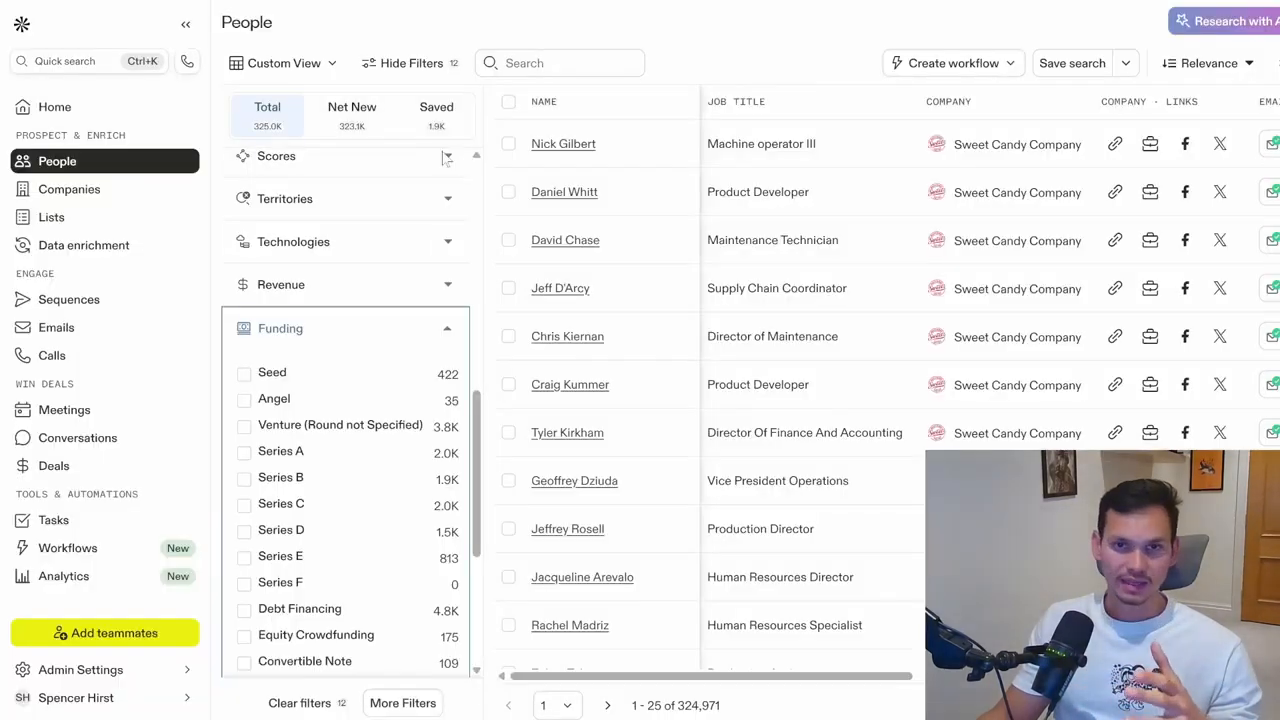
# Expand the Company & Lookalikes filter and open its fields for including or excluding a list of companies
pyautogui.scroll(10, 428, 371)
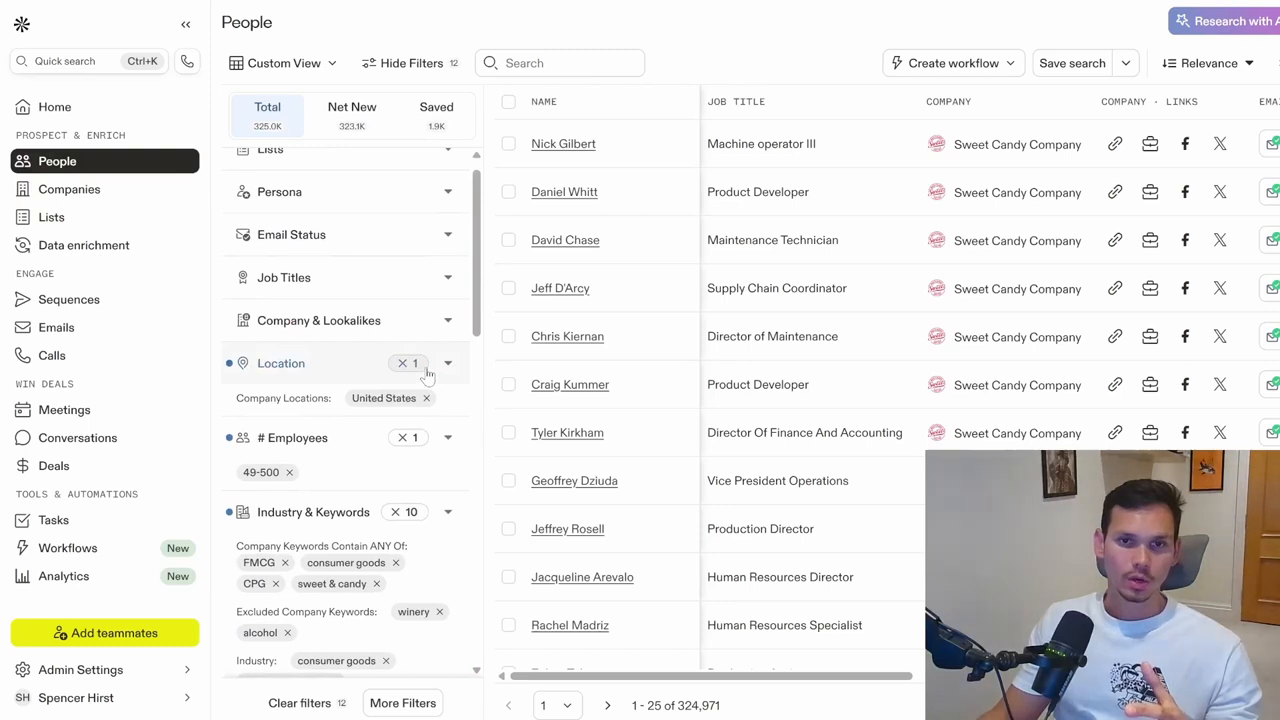
pyautogui.scroll(-5, 426, 372)
pyautogui.scroll(2, 428, 372)
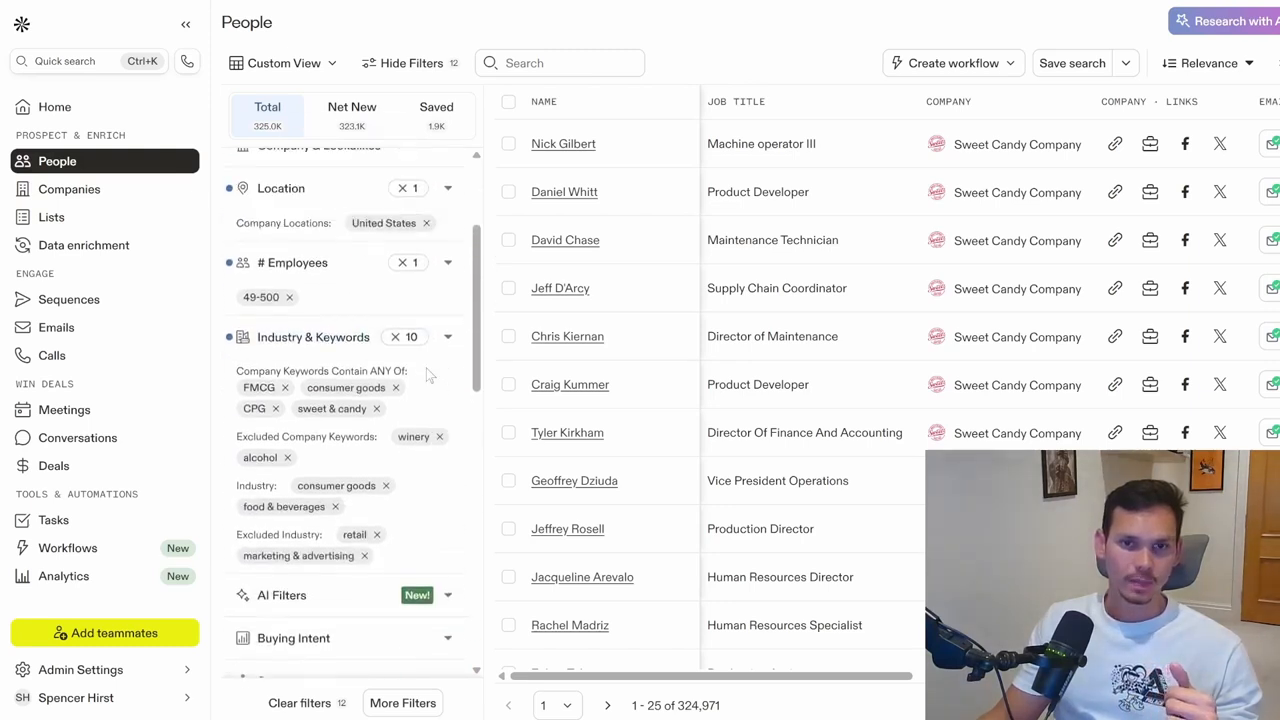
pyautogui.scroll(5, 426, 372)
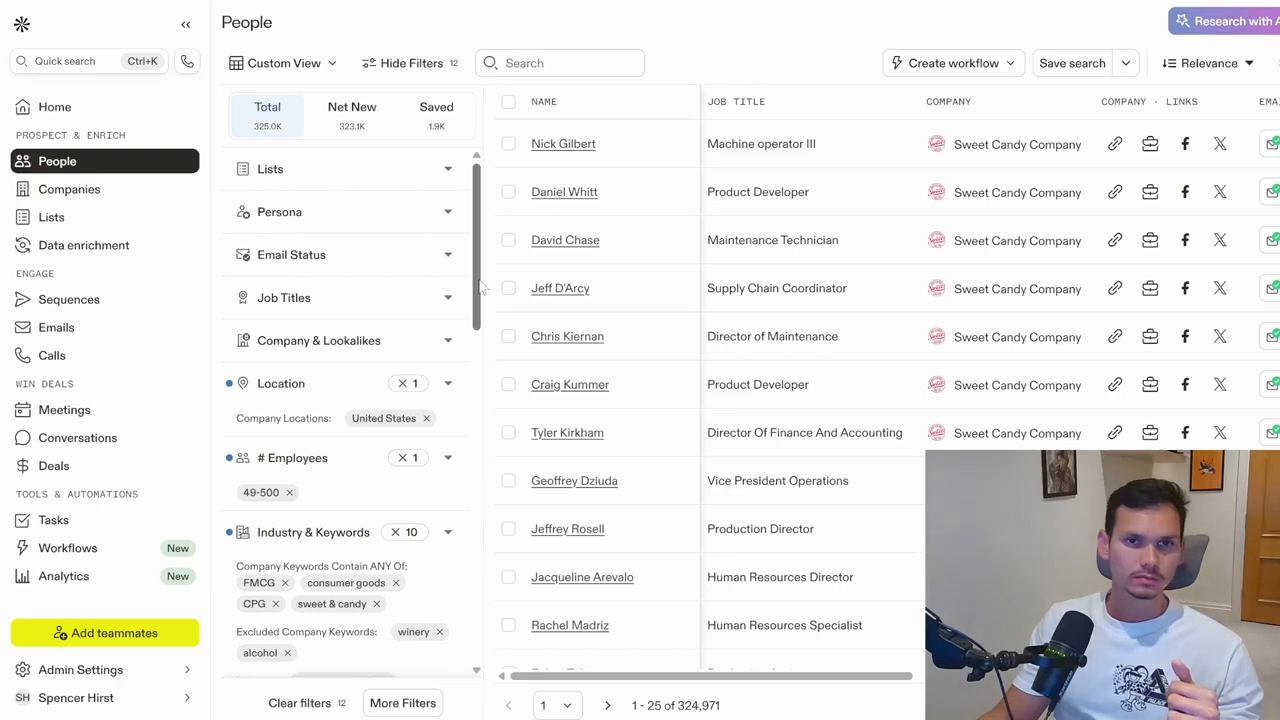
pyautogui.moveTo(481, 287); pyautogui.dragTo(502, 390)
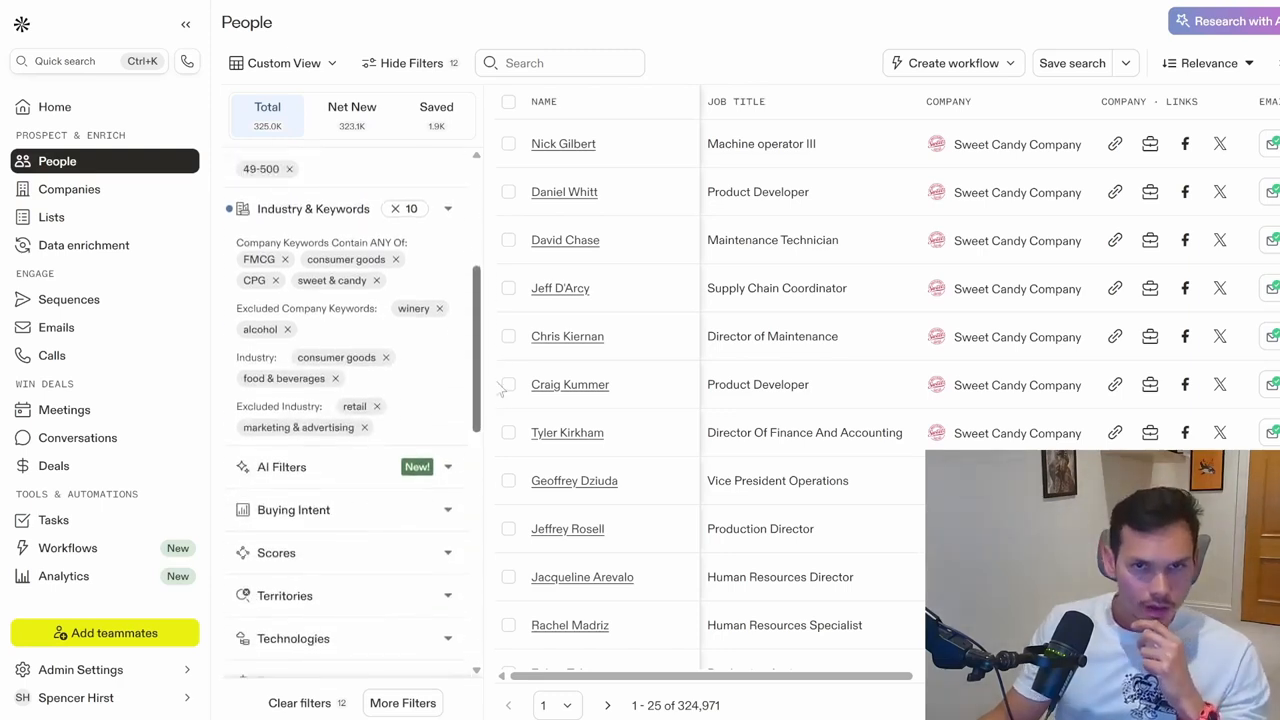
pyautogui.scroll(4, 456, 290)
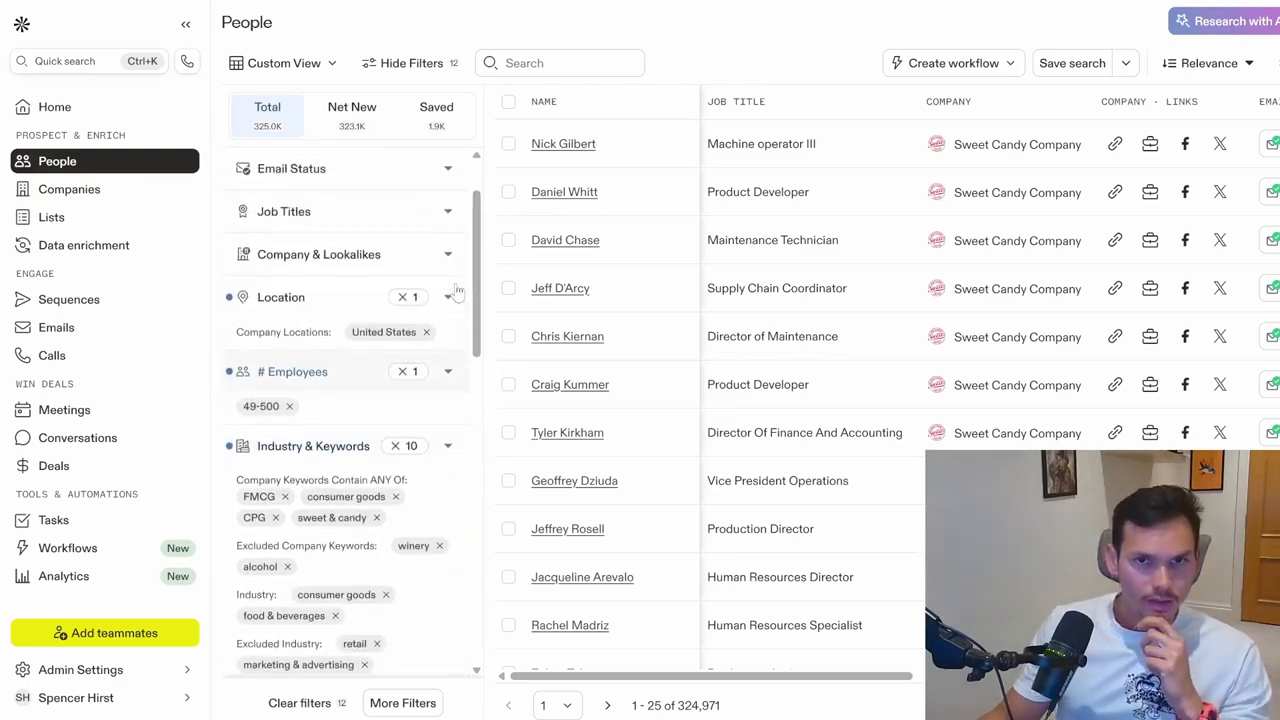
pyautogui.click(449, 266)
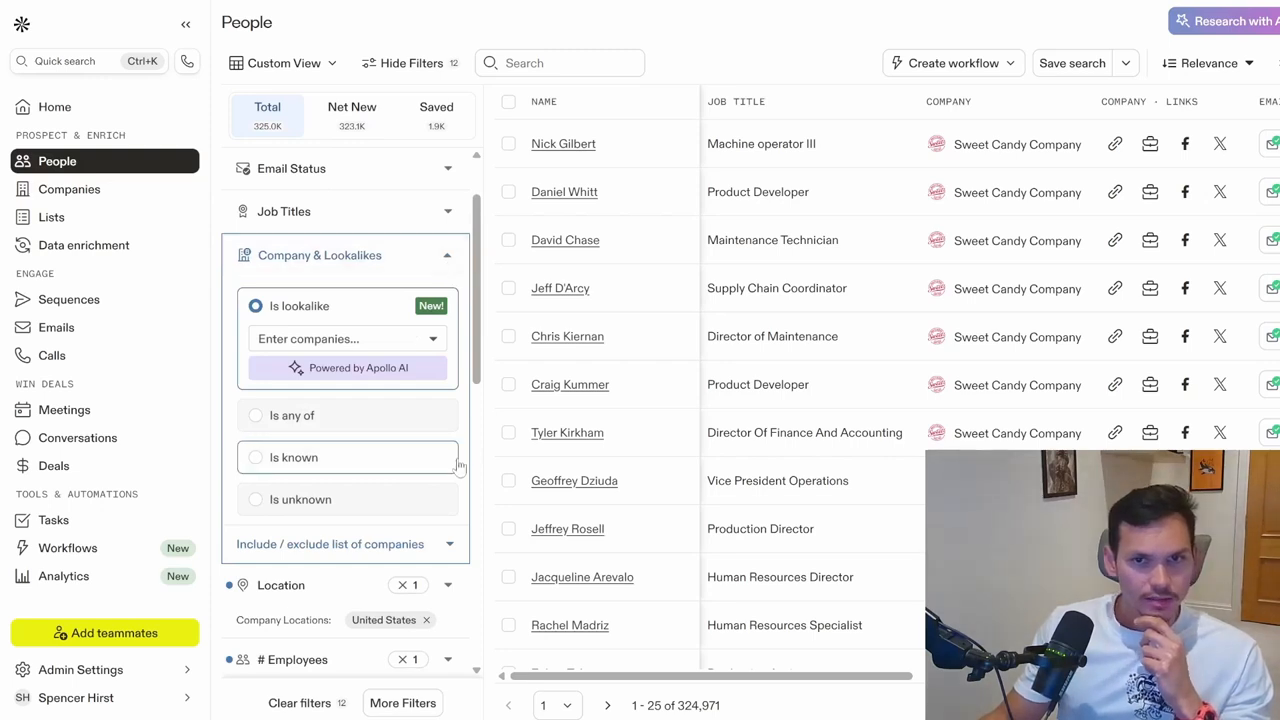
pyautogui.click(447, 544)
pyautogui.scroll(-3, 430, 506)
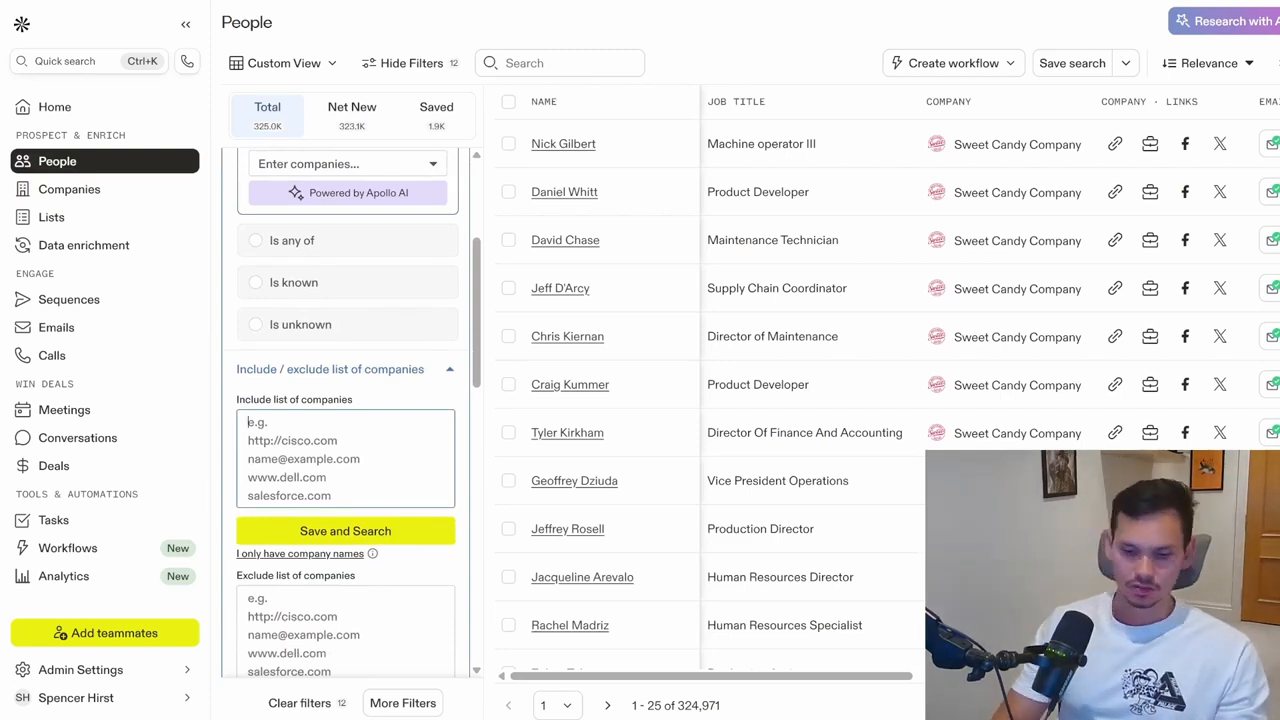
# Restrict the people search to an include list of facebook.com, shopify.com and amazon.com
pyautogui.write('facebook.com')
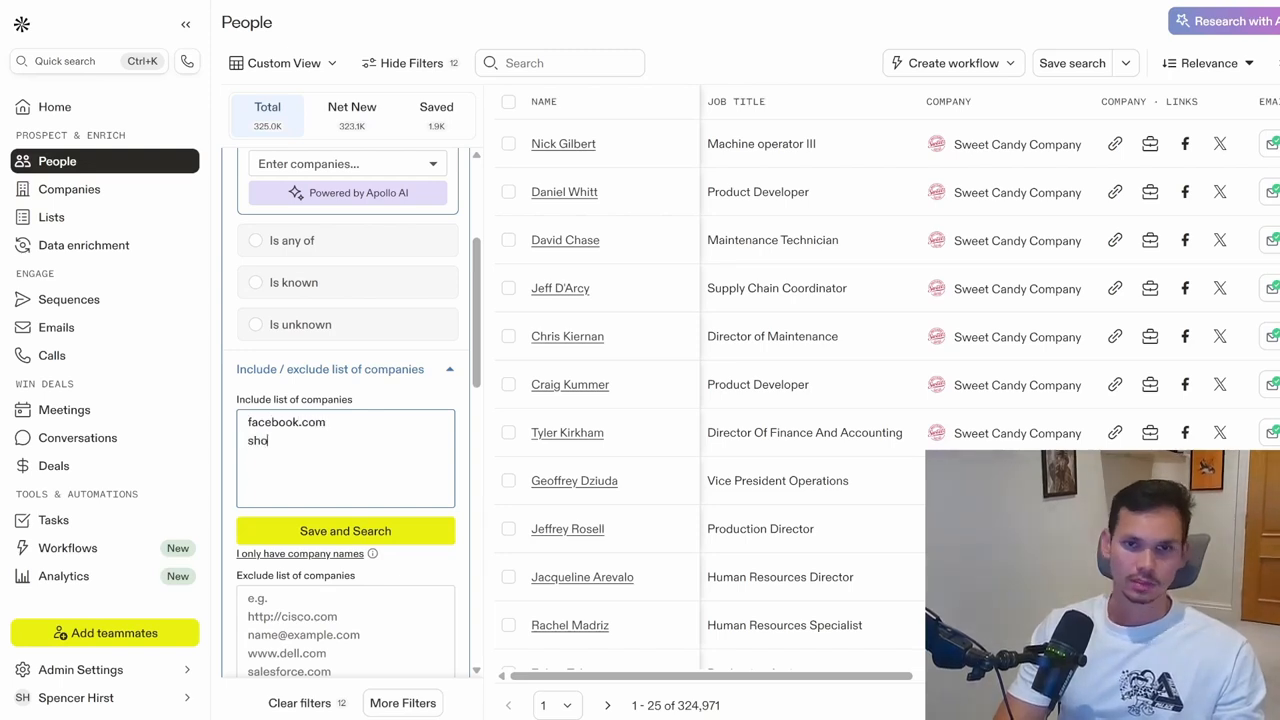
pyautogui.press('Return')
pyautogui.write('shopify.com ')
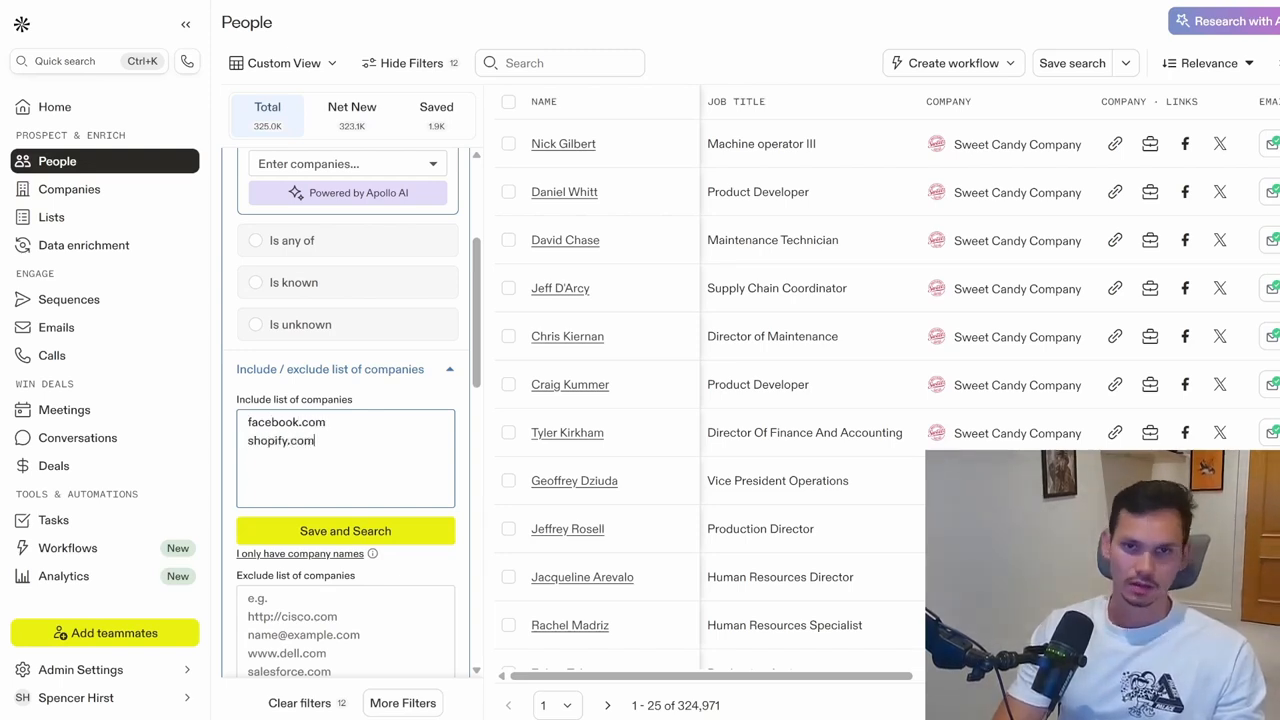
pyautogui.write('amazon.com')
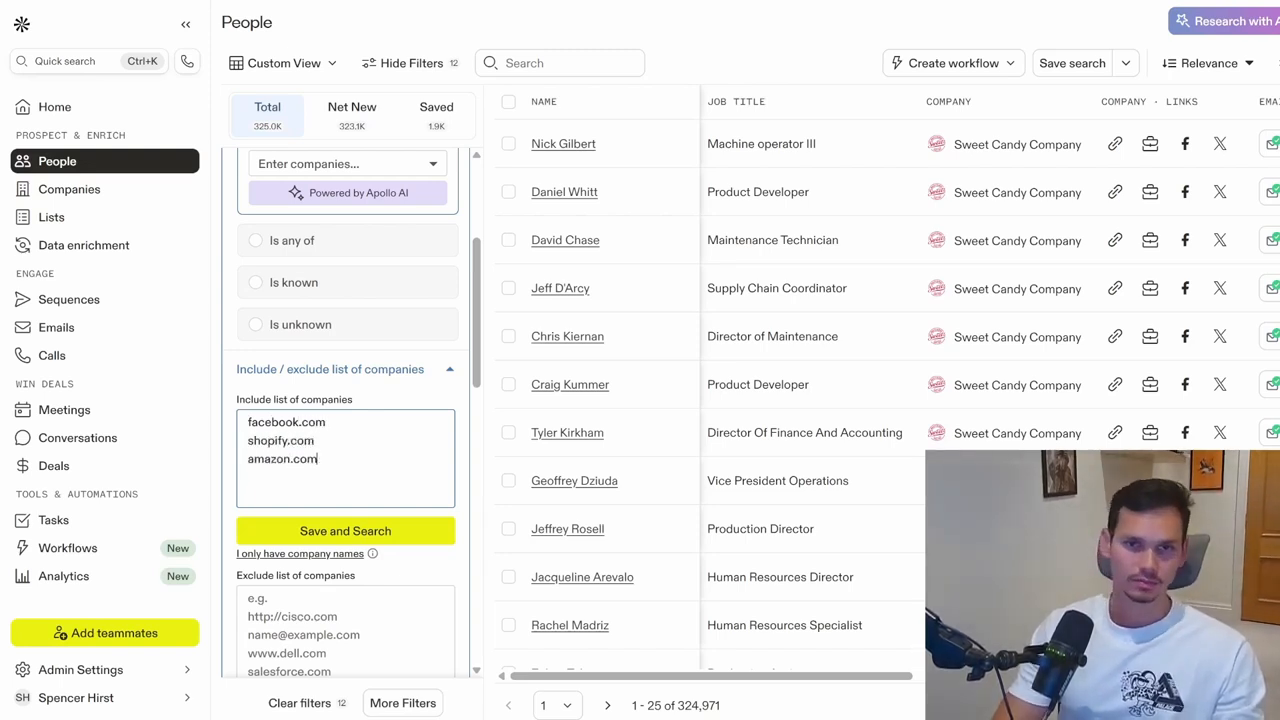
pyautogui.click(408, 542)
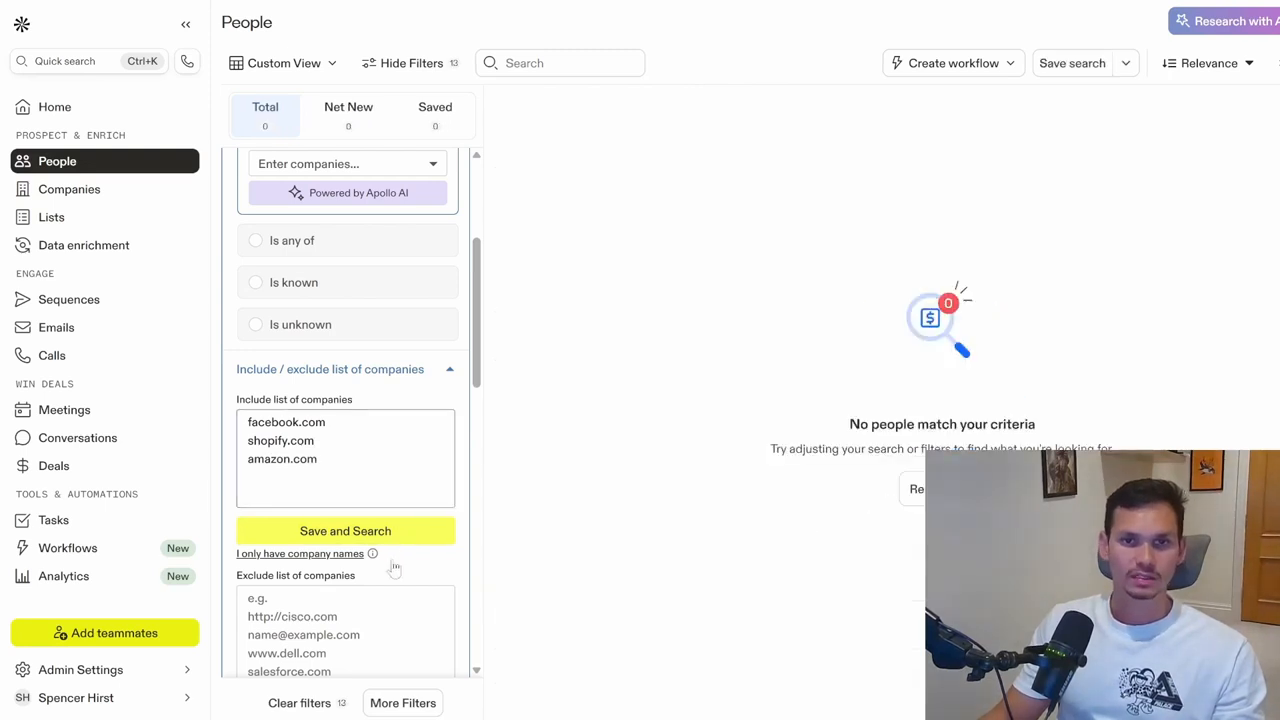
pyautogui.scroll(-5, 398, 598)
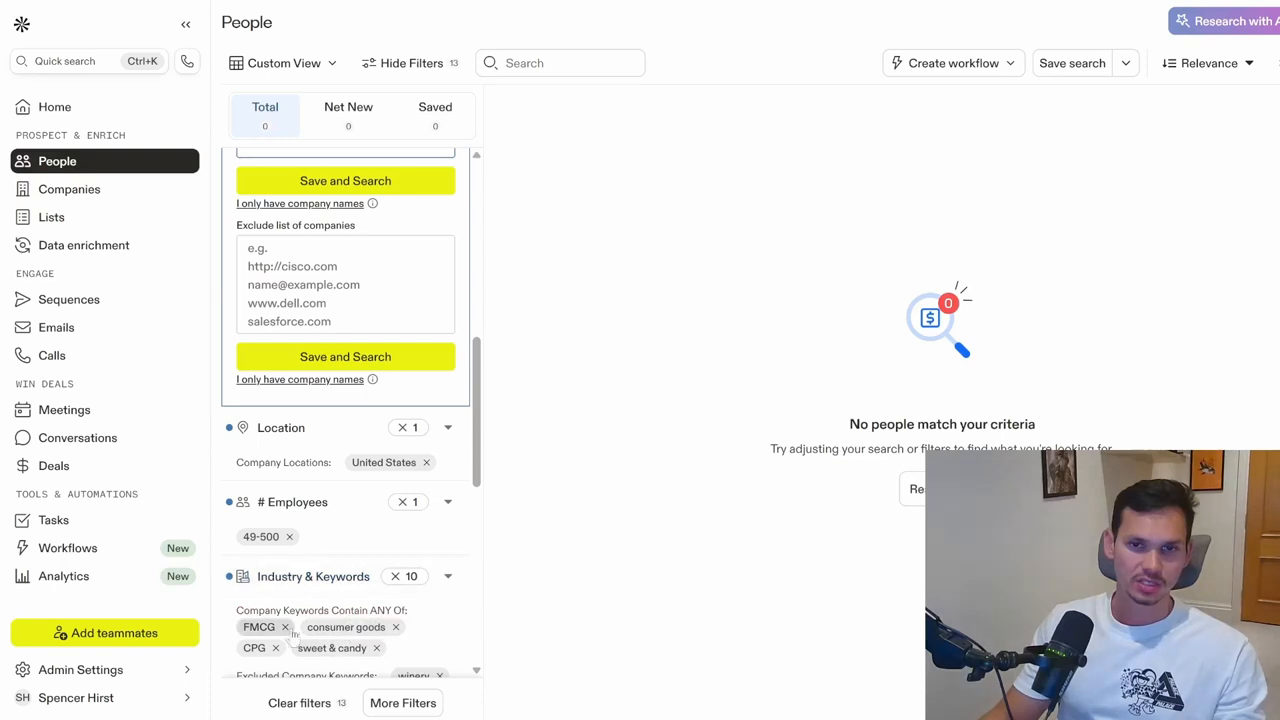
pyautogui.scroll(3, 405, 647)
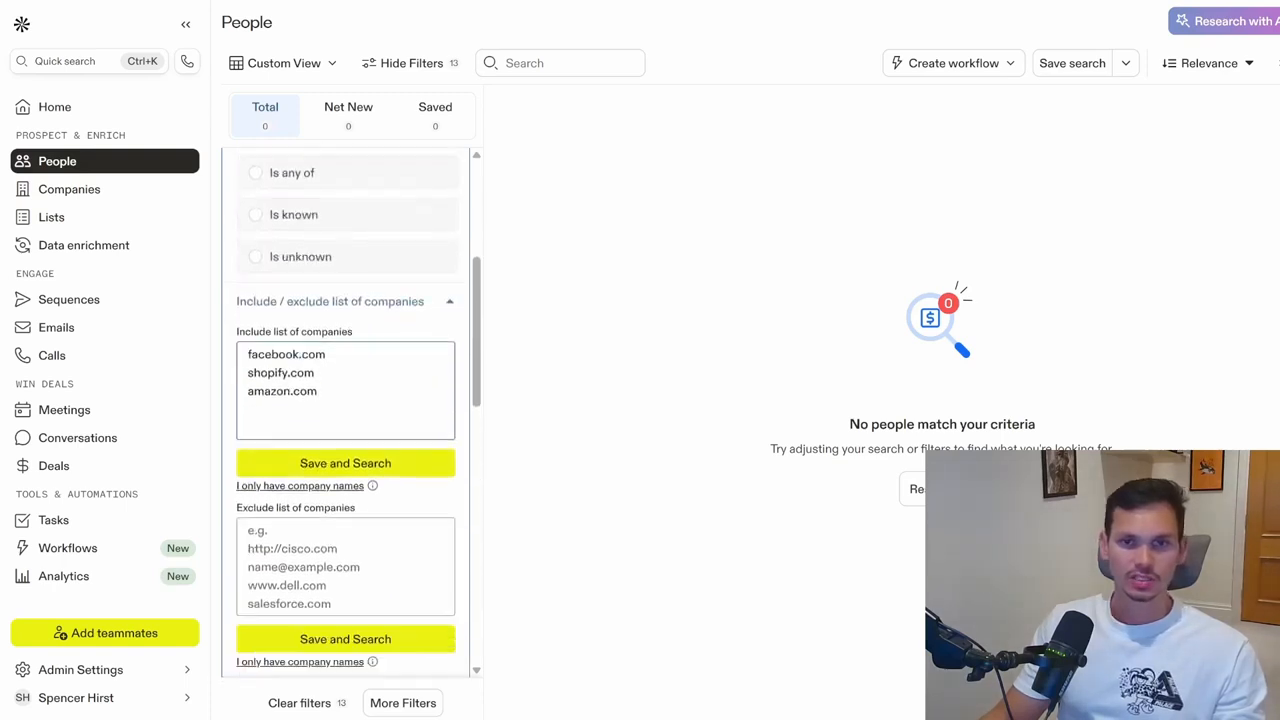
pyautogui.moveTo(320, 372); pyautogui.dragTo(258, 334)
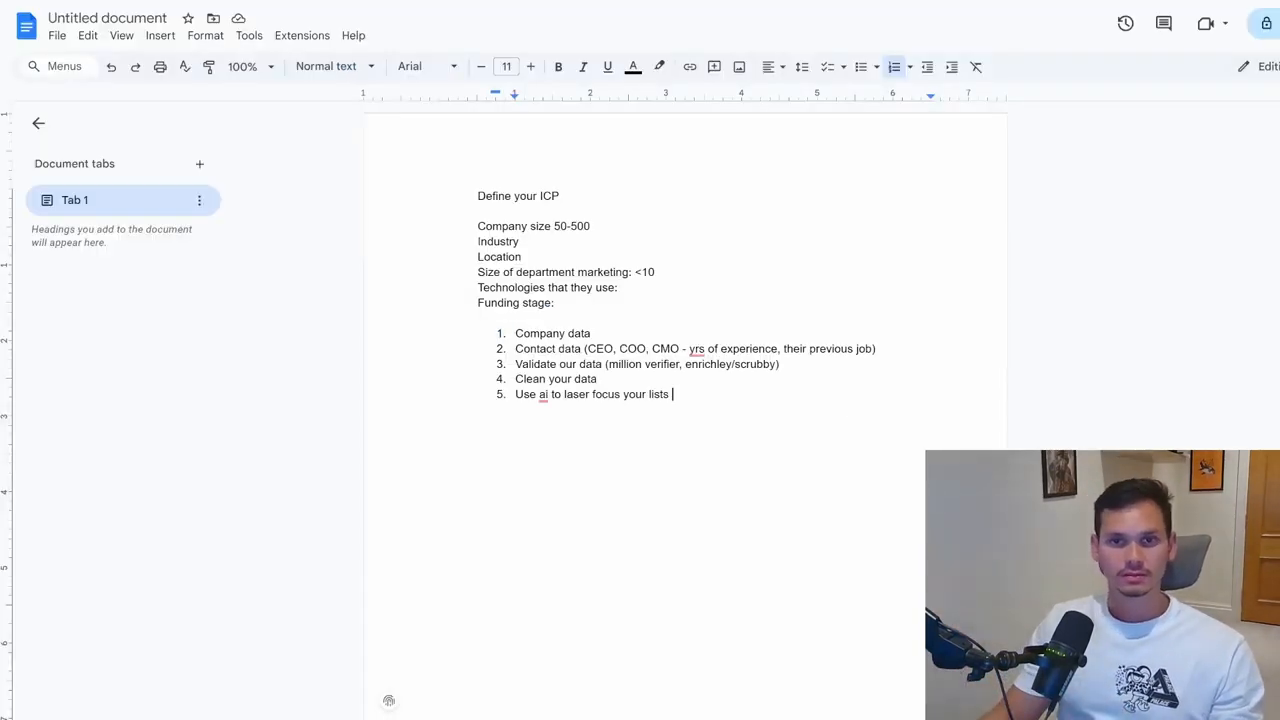
# Switch to the Google Docs outline and add "(clutch.co - crunchbase.com storeleads.com)" after "Company data" in the numbered list
pyautogui.moveTo(591, 334); pyautogui.dragTo(515, 334)
pyautogui.click(479, 318)
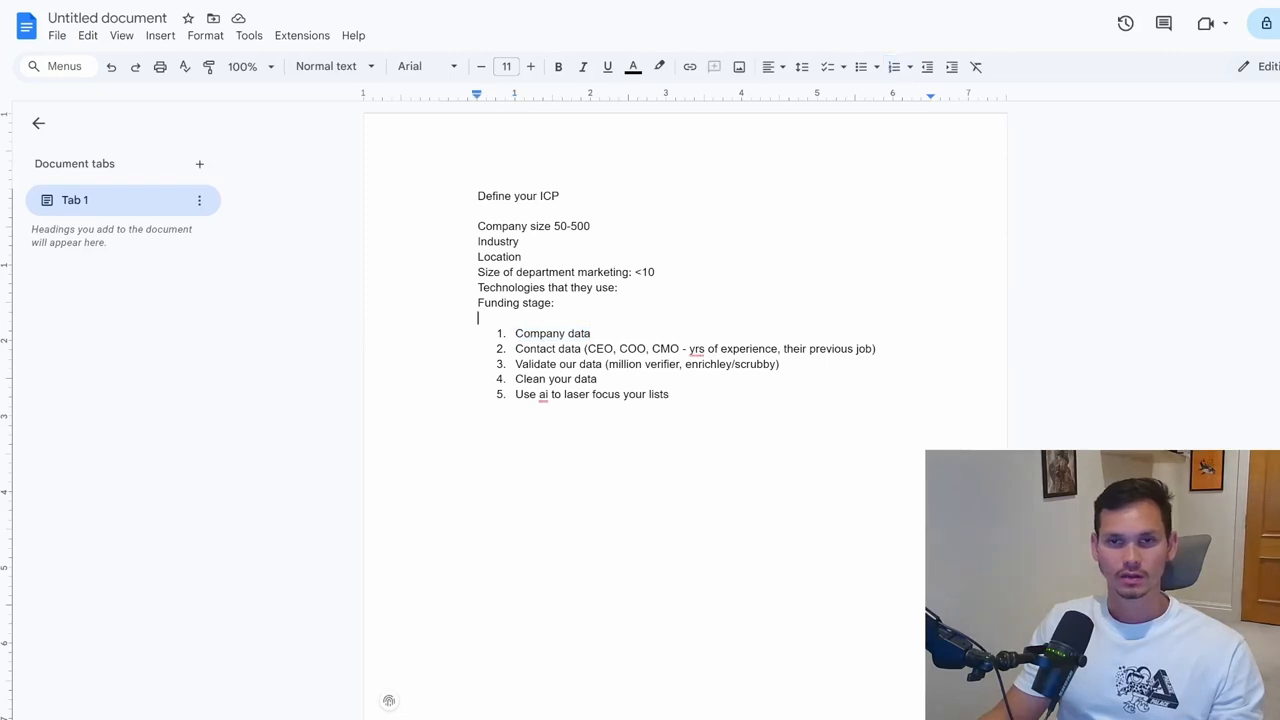
pyautogui.click(591, 334)
pyautogui.write('(clutch.co -')
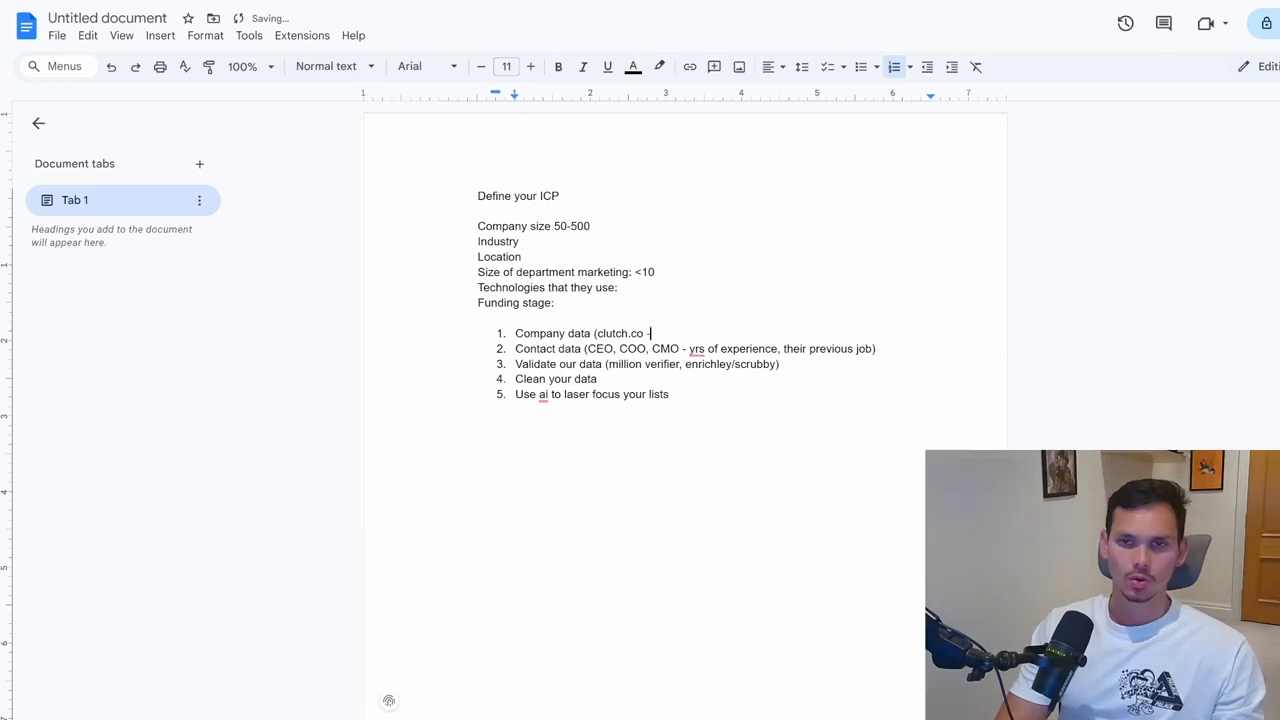
pyautogui.write('crunchbase.com storeleads.com')
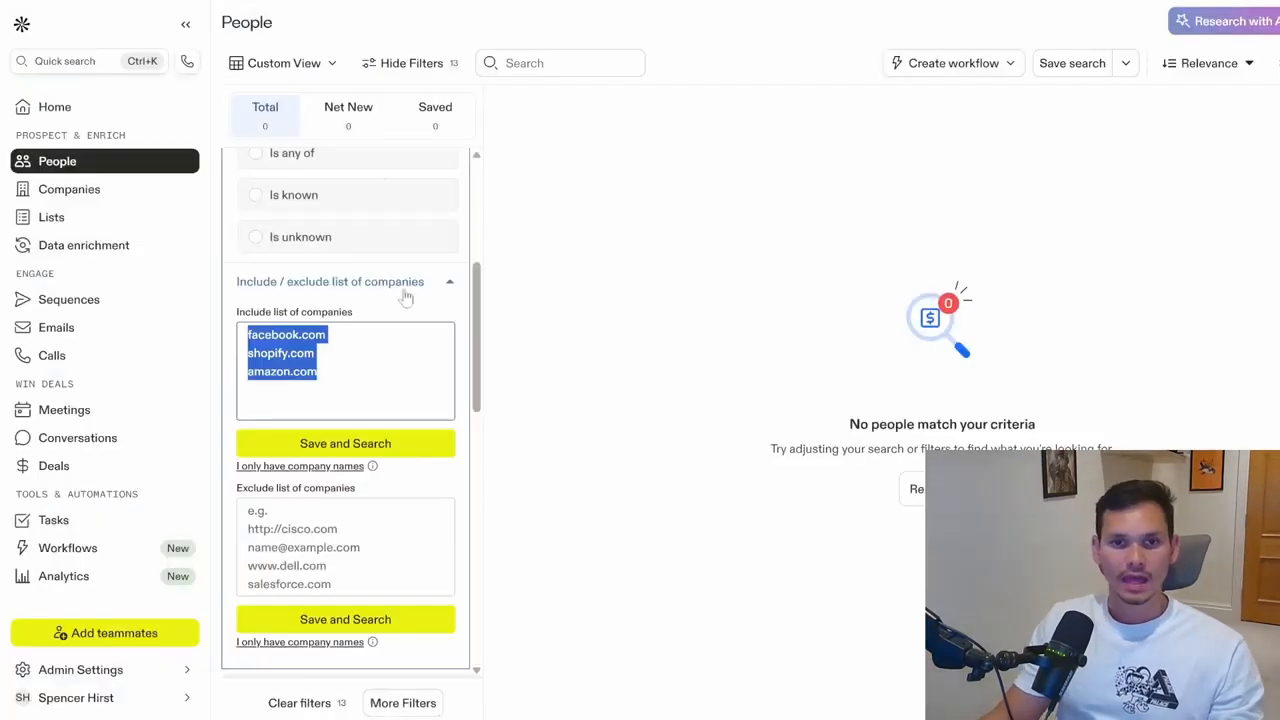
# Back in Apollo, delete all the domains from the include list of companies
pyautogui.press('Right')
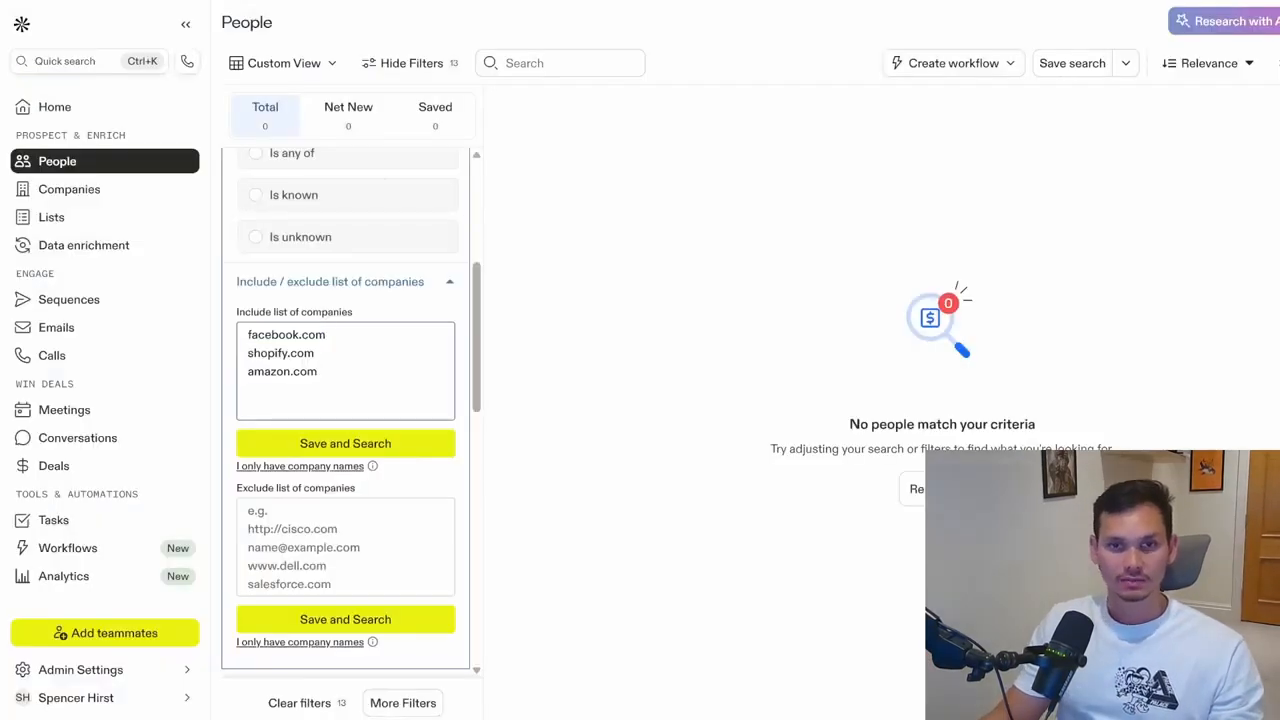
pyautogui.hotkey('ctrl', 'a')
pyautogui.press('Right')
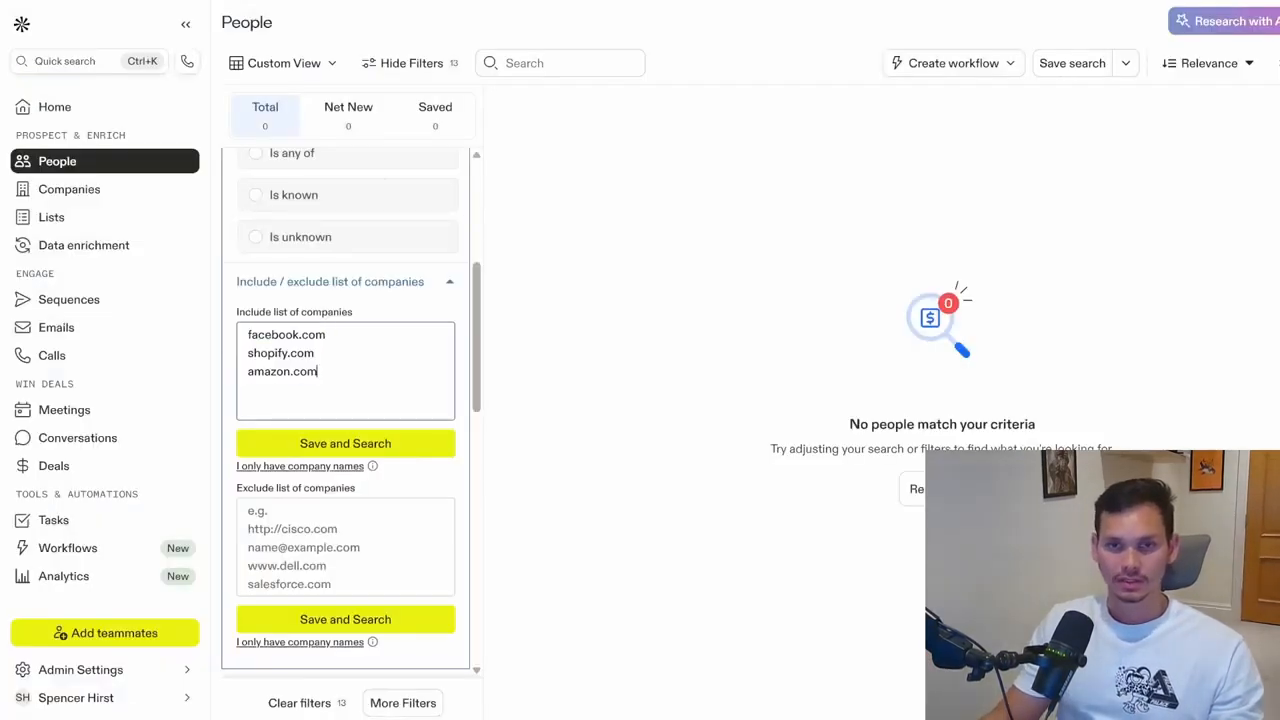
pyautogui.hotkey('ctrl', 'a')
pyautogui.press('BackSpace')
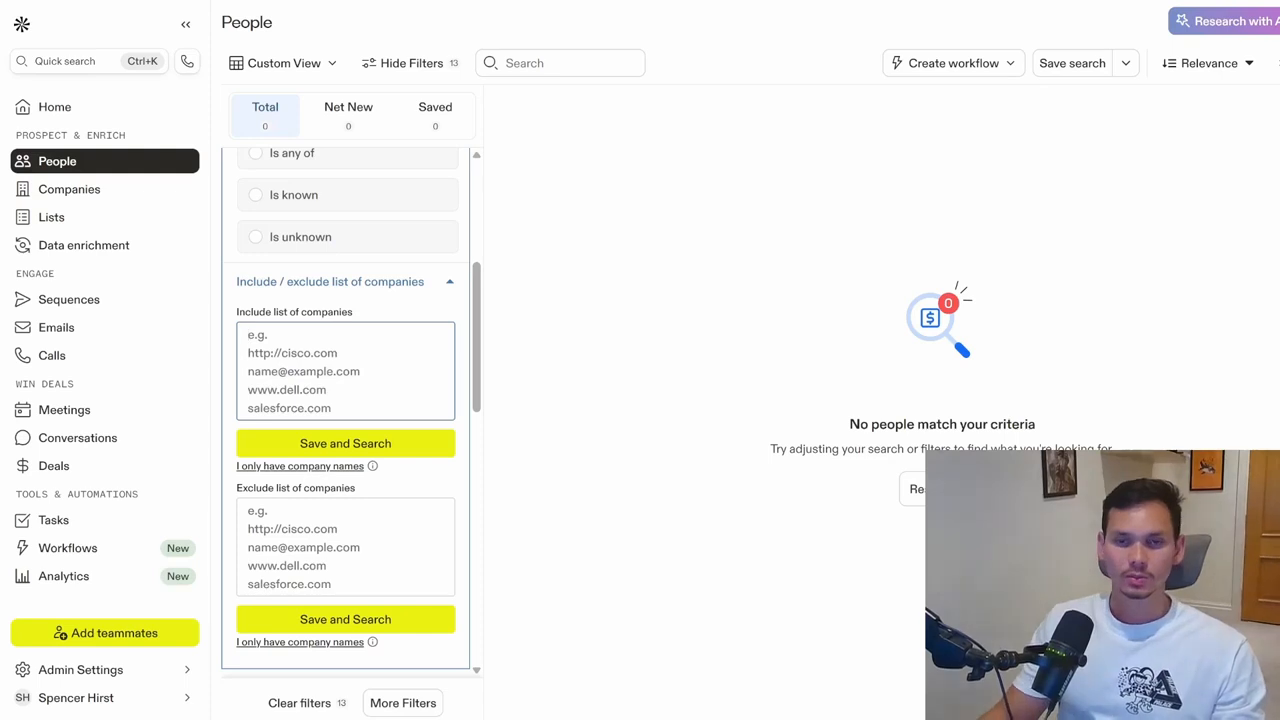
pyautogui.scroll(5, 345, 400)
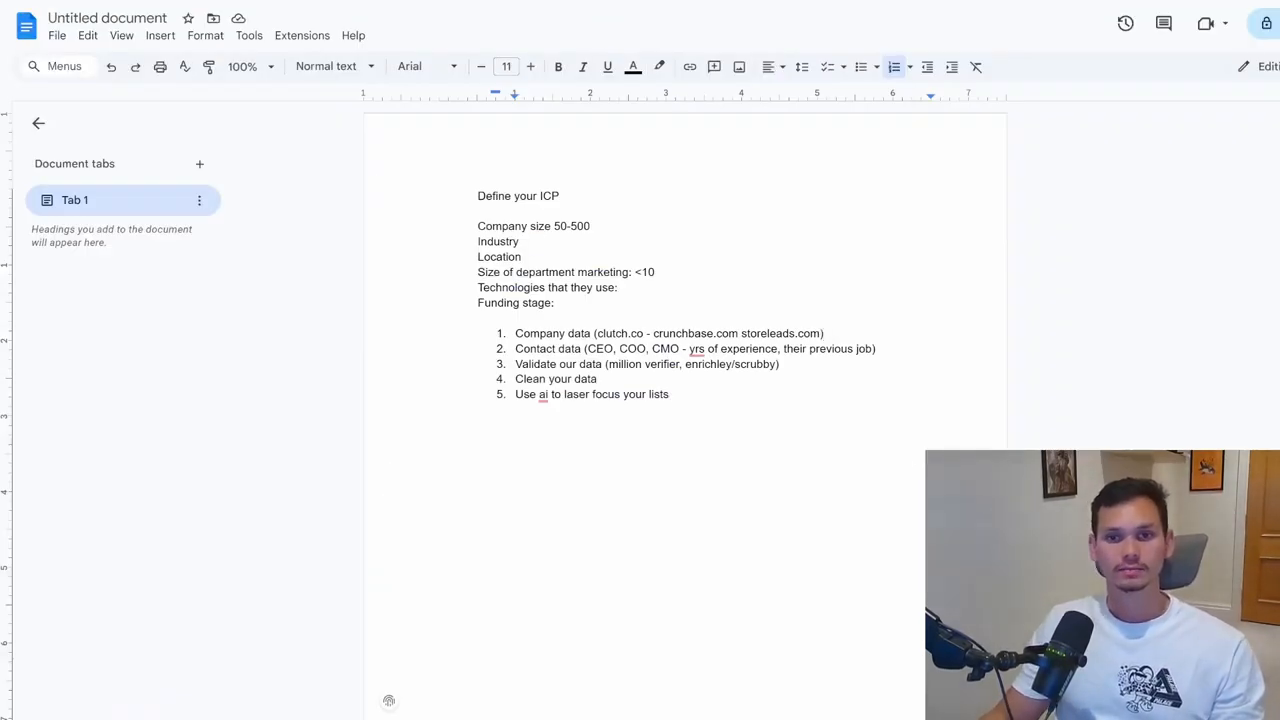
pyautogui.moveTo(515, 348); pyautogui.dragTo(604, 348)
pyautogui.click(566, 334)
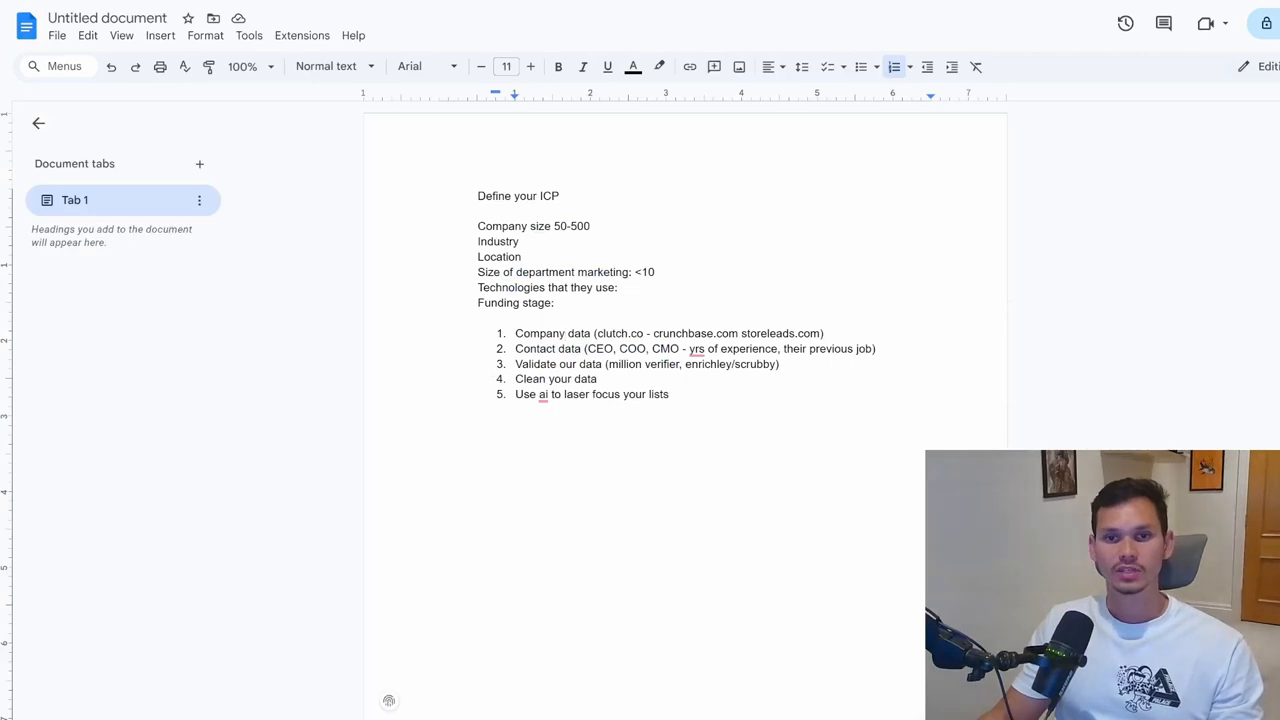
pyautogui.moveTo(515, 334); pyautogui.dragTo(876, 349)
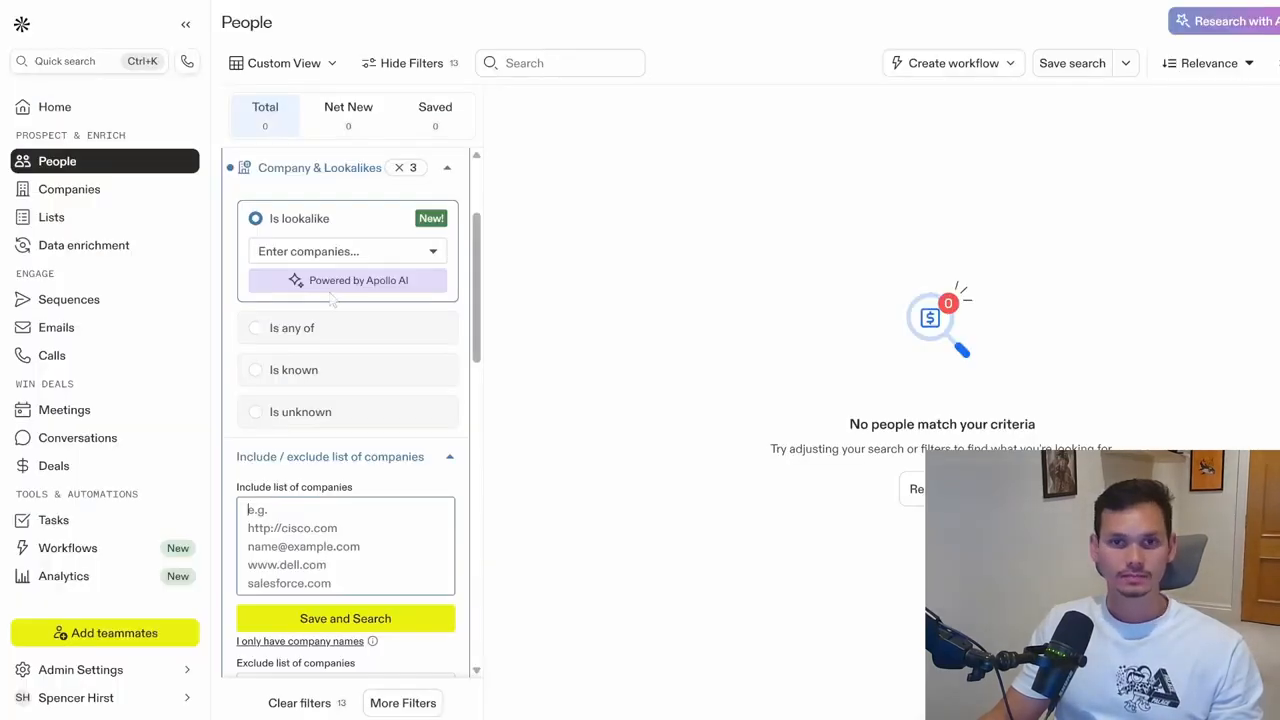
# Remove the applied Company & Lookalikes filter from the Apollo people search
pyautogui.scroll(3, 343, 400)
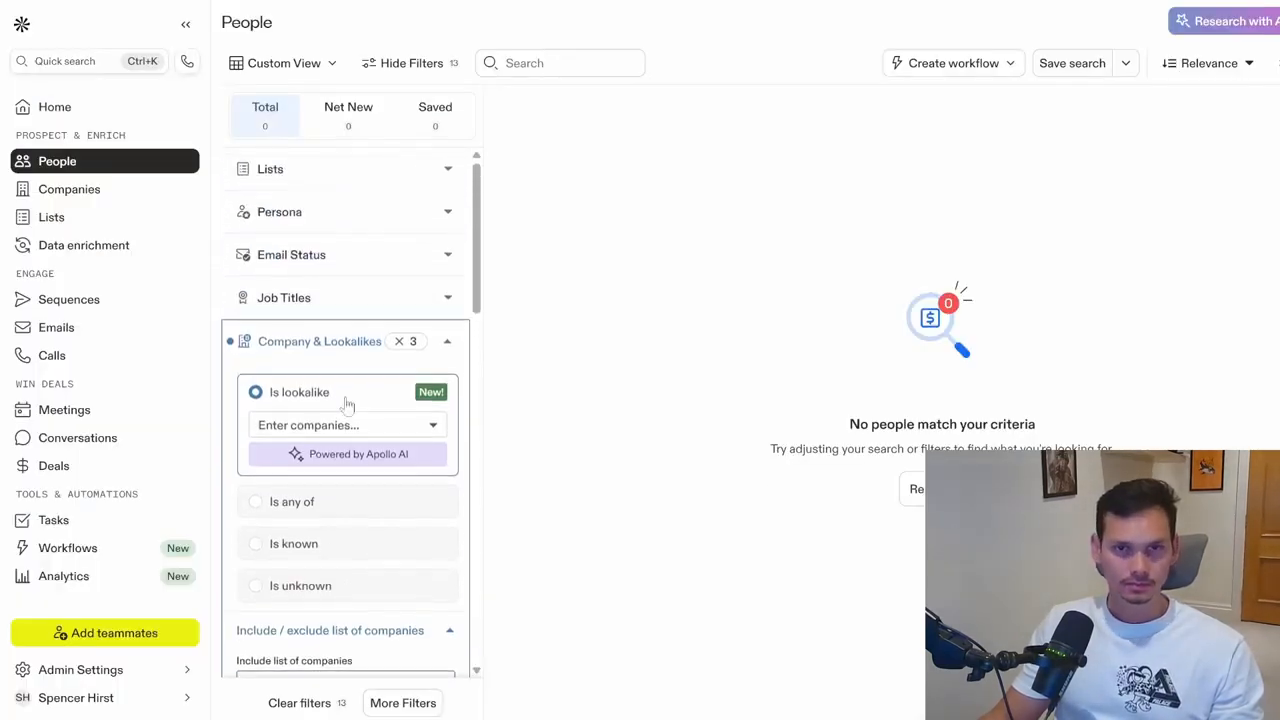
pyautogui.click(401, 342)
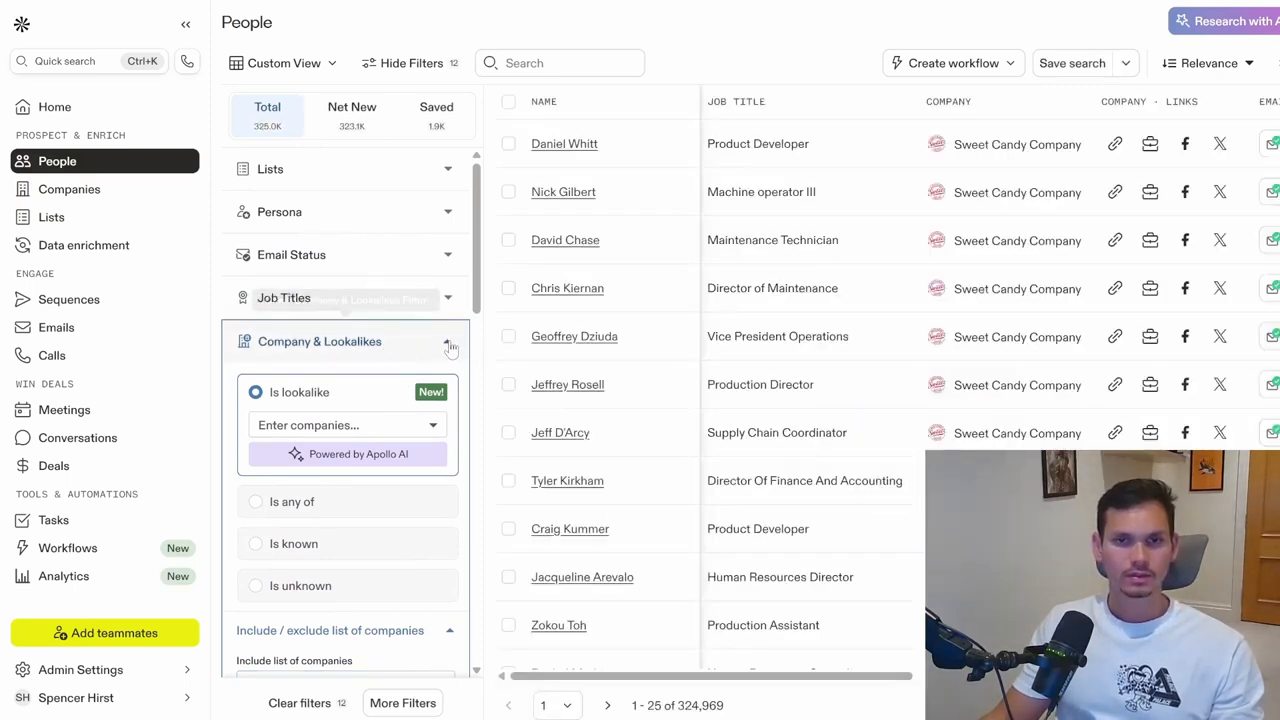
# Collapse the Company & Lookalikes filter and browse the suggested titles in the simple Job Titles filter
pyautogui.click(448, 343)
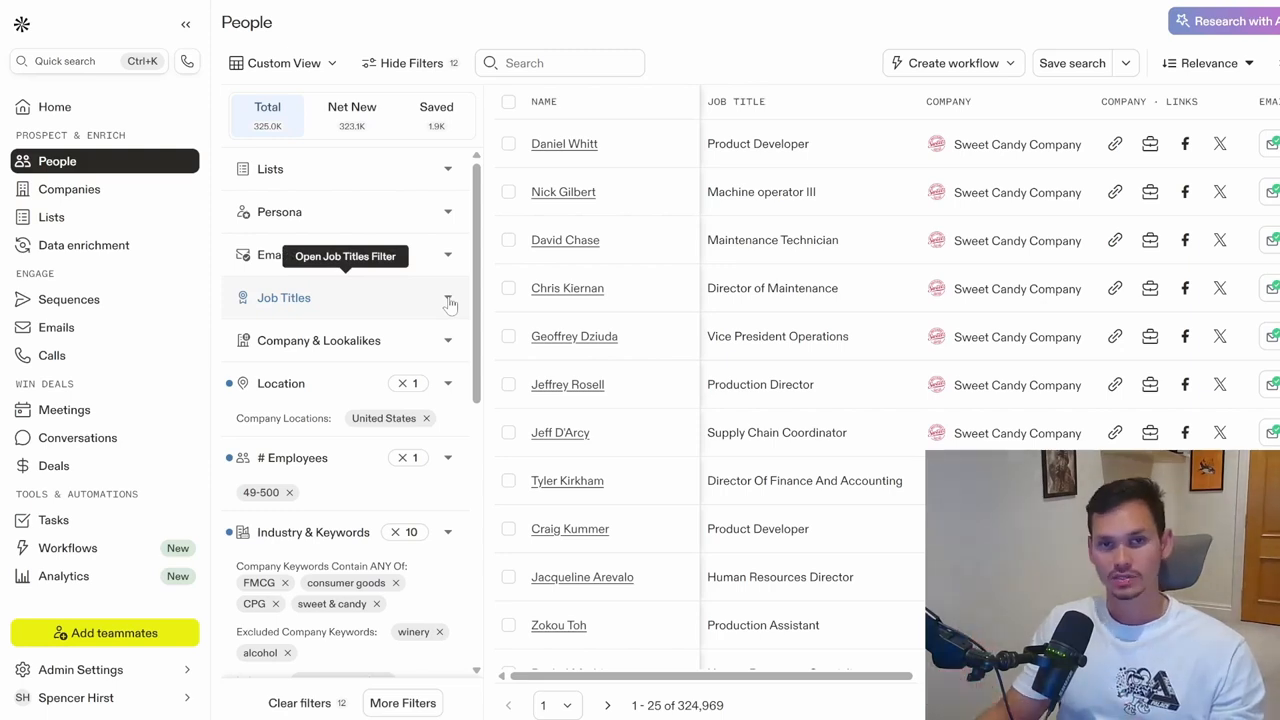
pyautogui.click(448, 300)
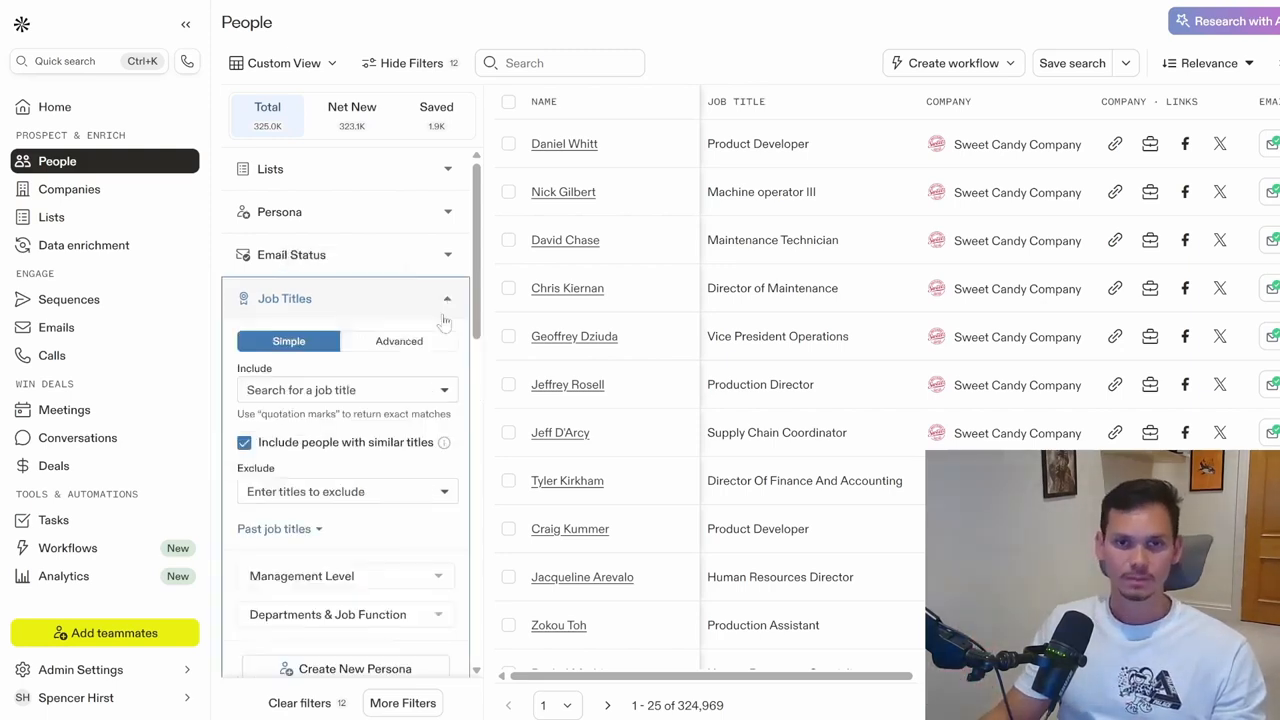
pyautogui.click(442, 392)
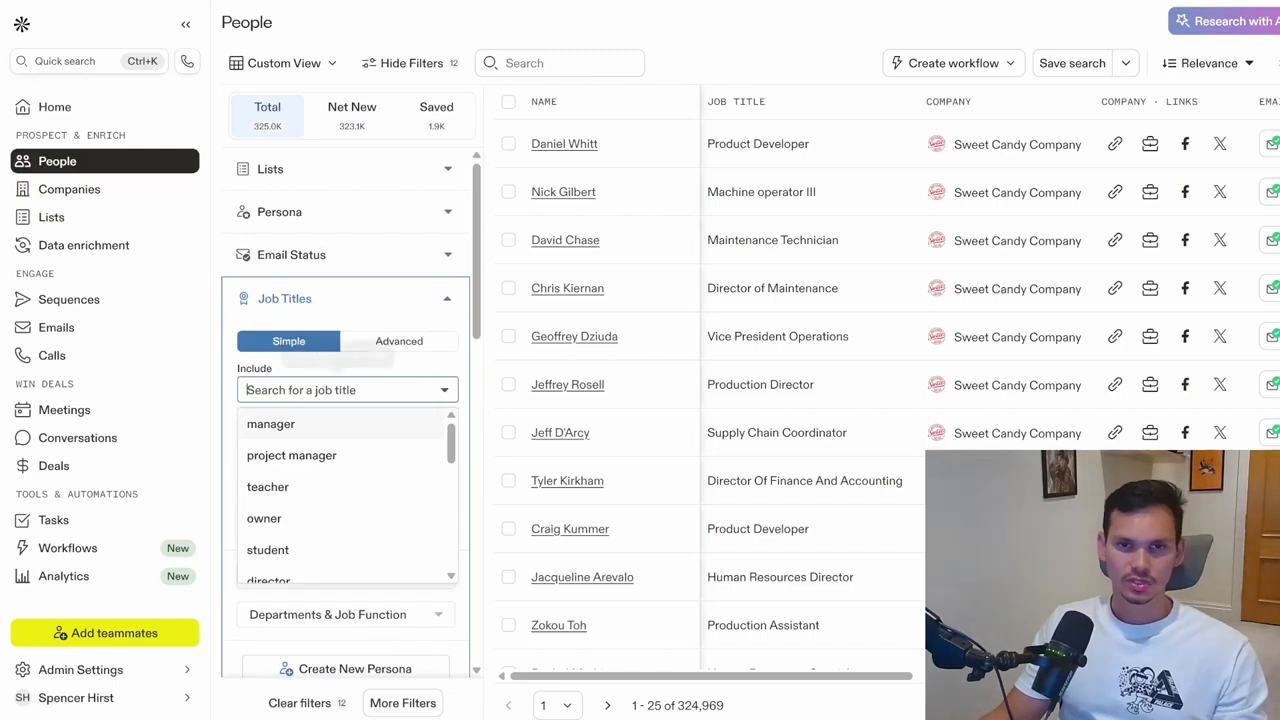
pyautogui.scroll(-1, 442, 432)
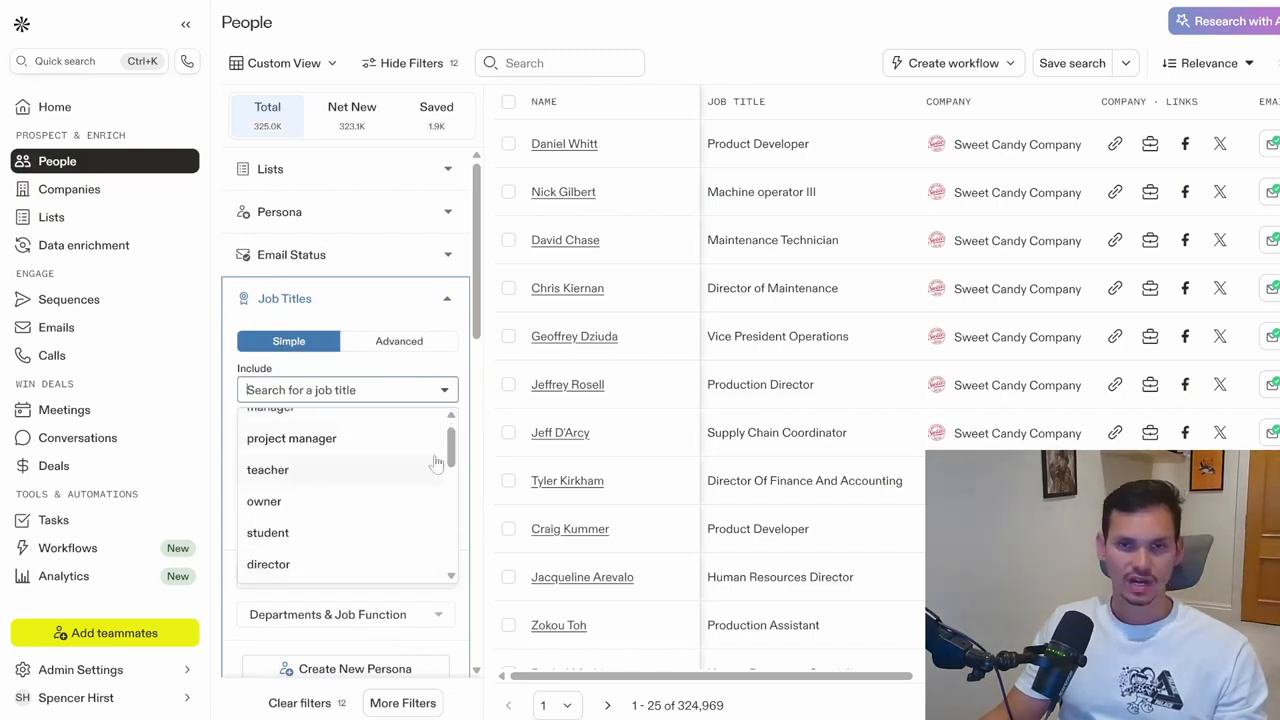
pyautogui.click(388, 300)
pyautogui.click(406, 296)
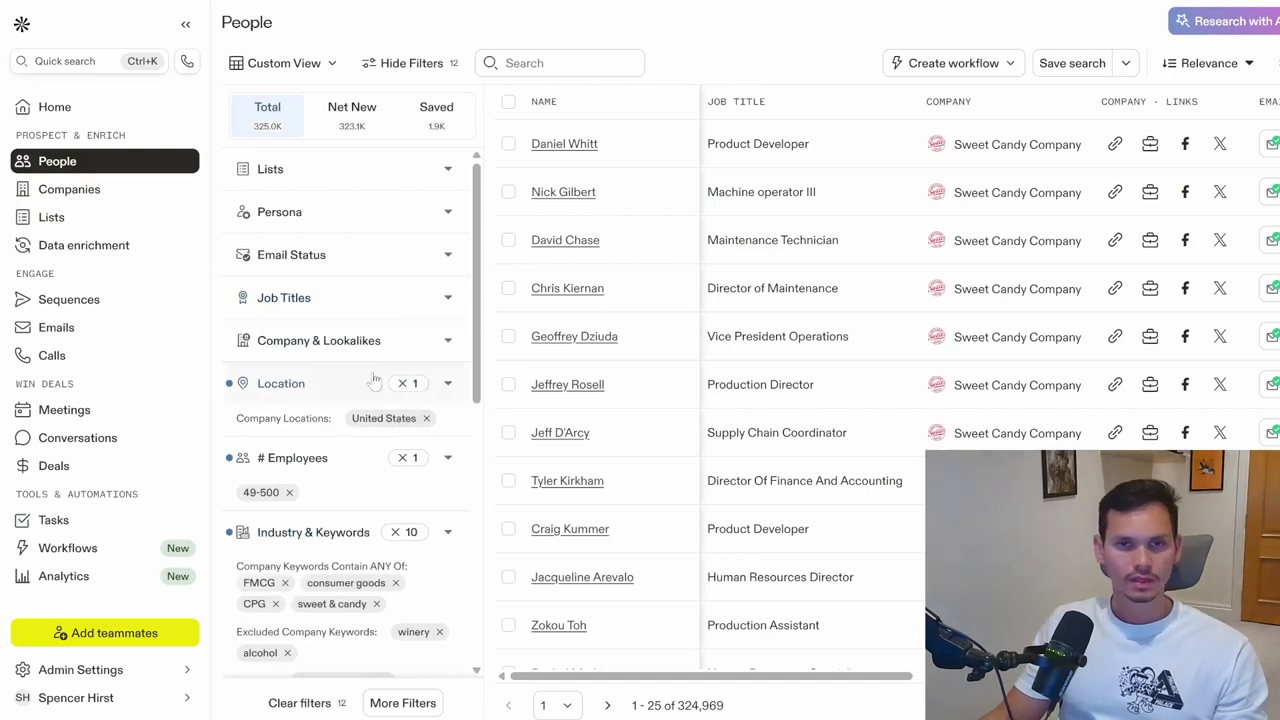
# Filter job titles with the advanced Boolean search ("CEO" OR "COO" OR "CMO") AND NOT ("HR" OR "Finance")
pyautogui.click(450, 303)
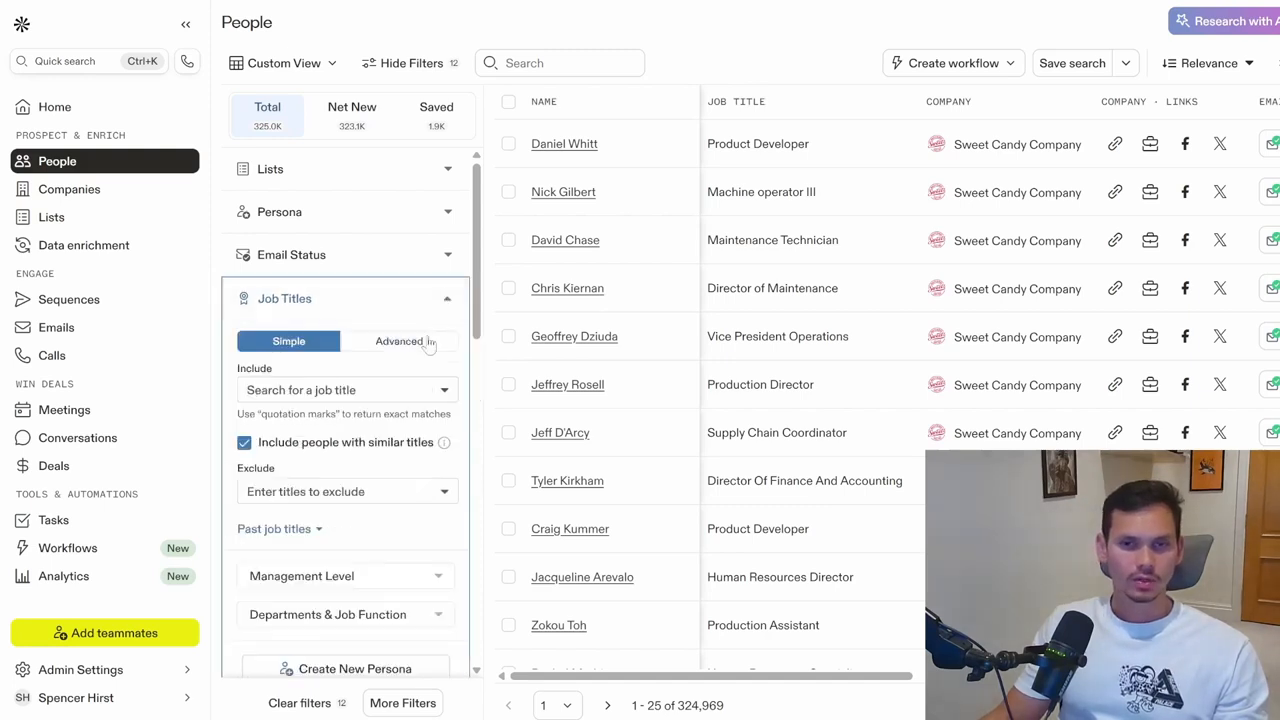
pyautogui.click(410, 343)
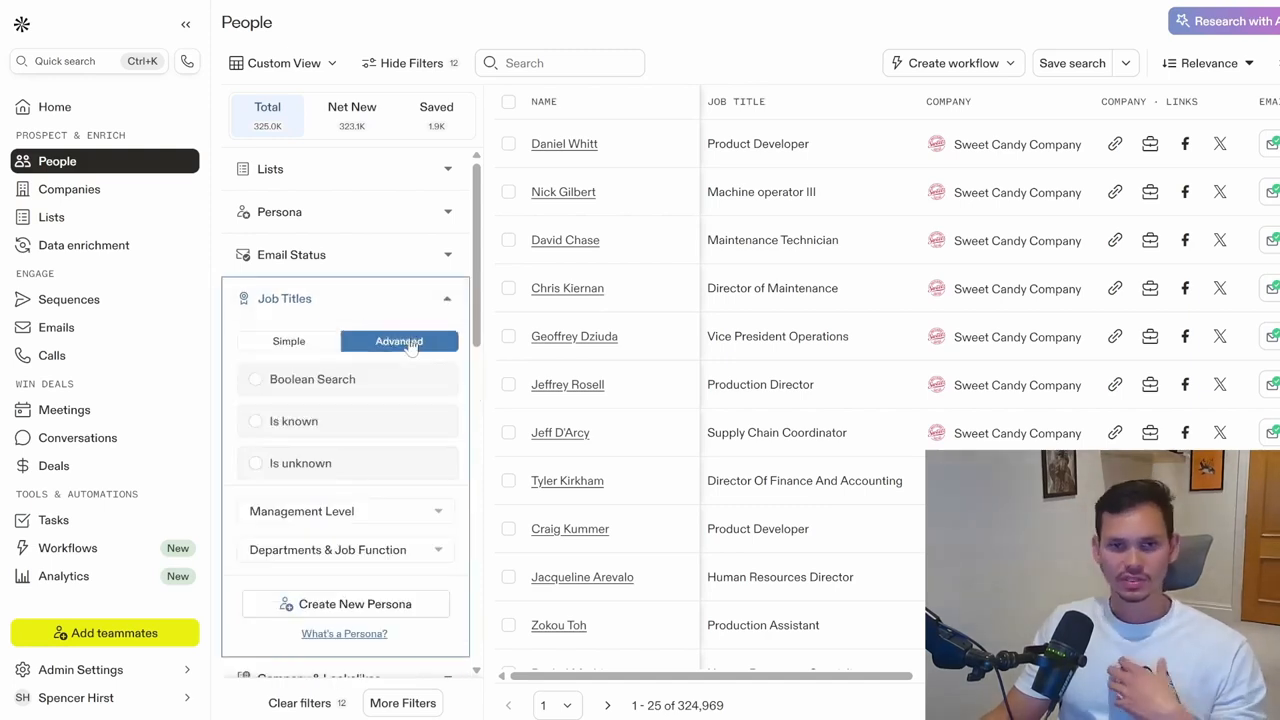
pyautogui.click(322, 386)
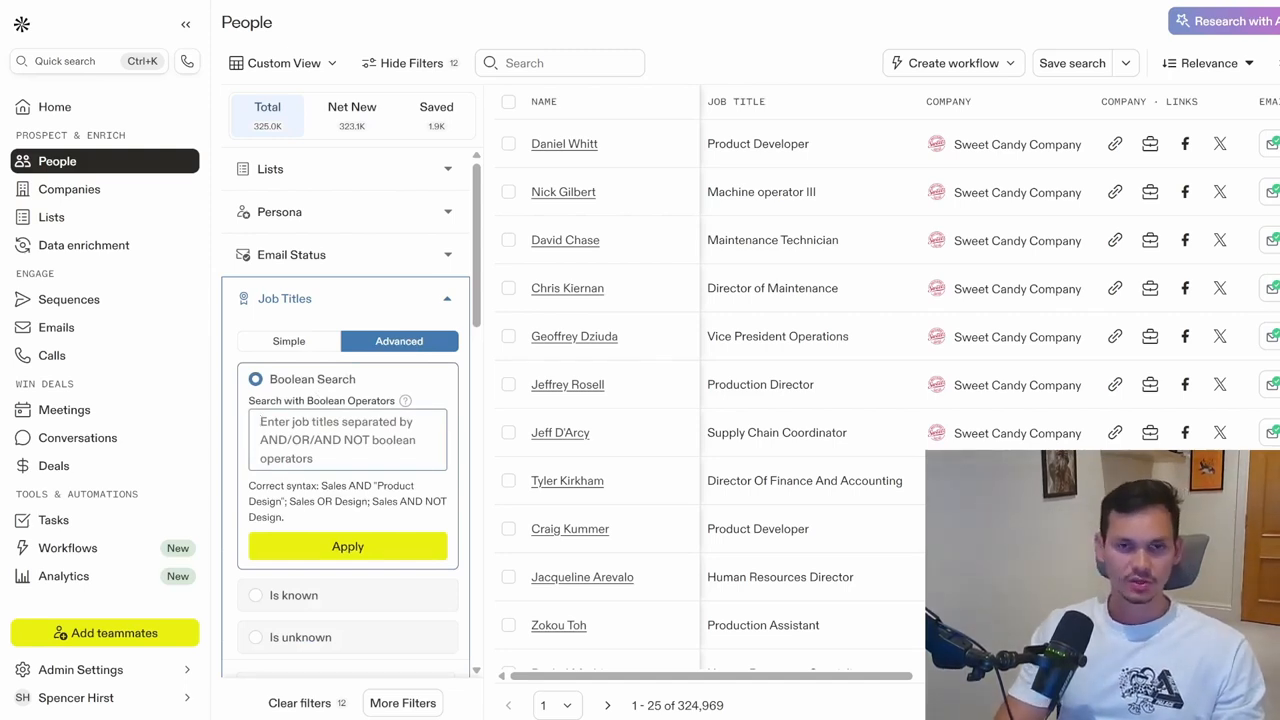
pyautogui.write('("CEO" OR "COO" OR "CMO')
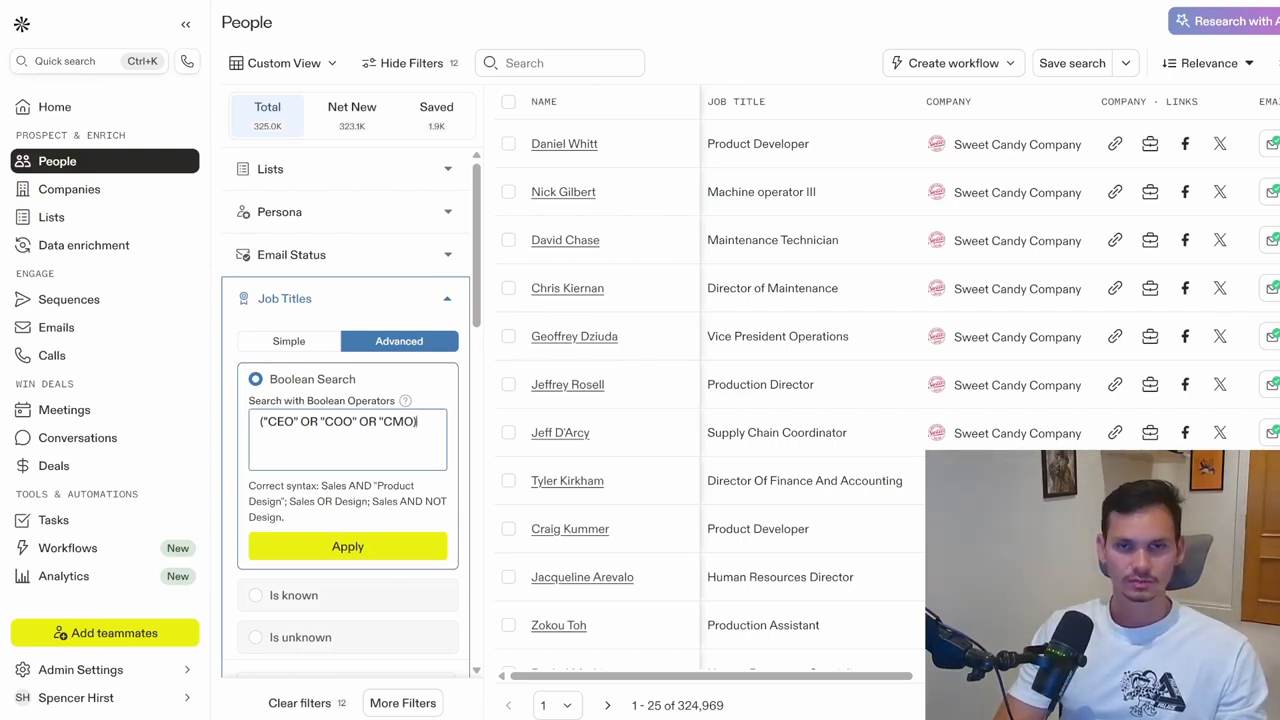
pyautogui.write('D NOT')
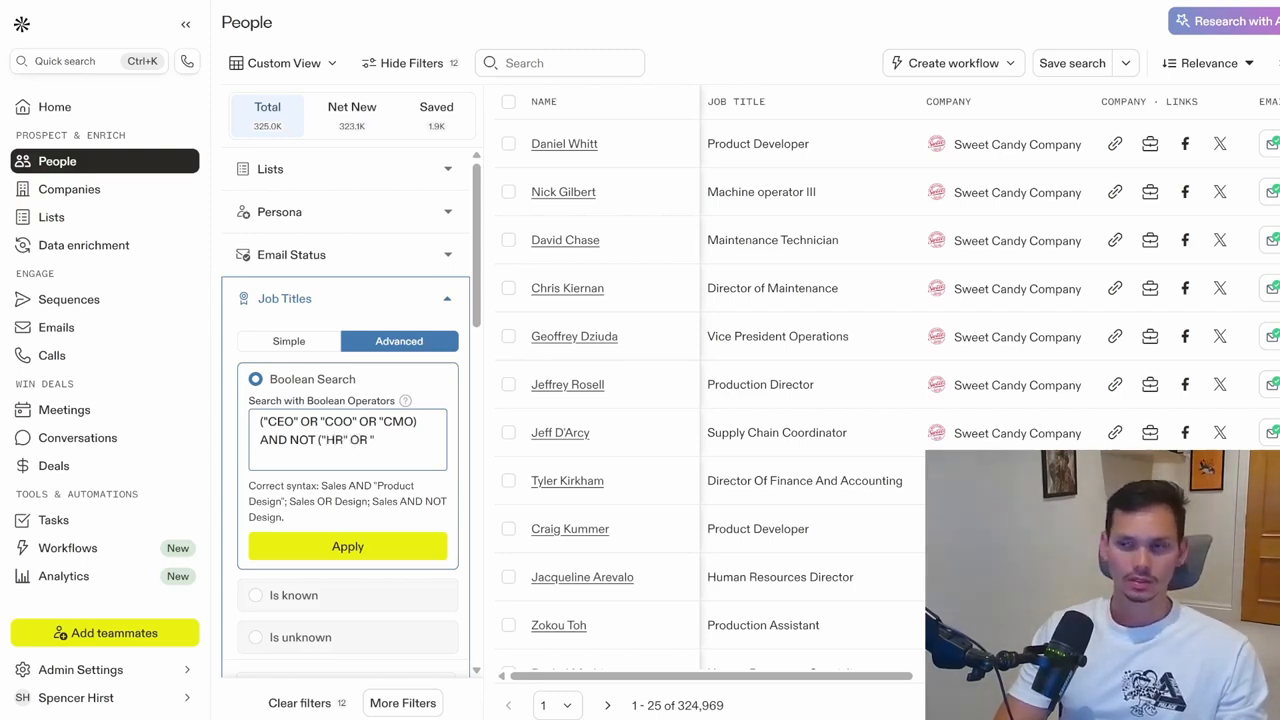
pyautogui.write('("HR" OR "Financ')
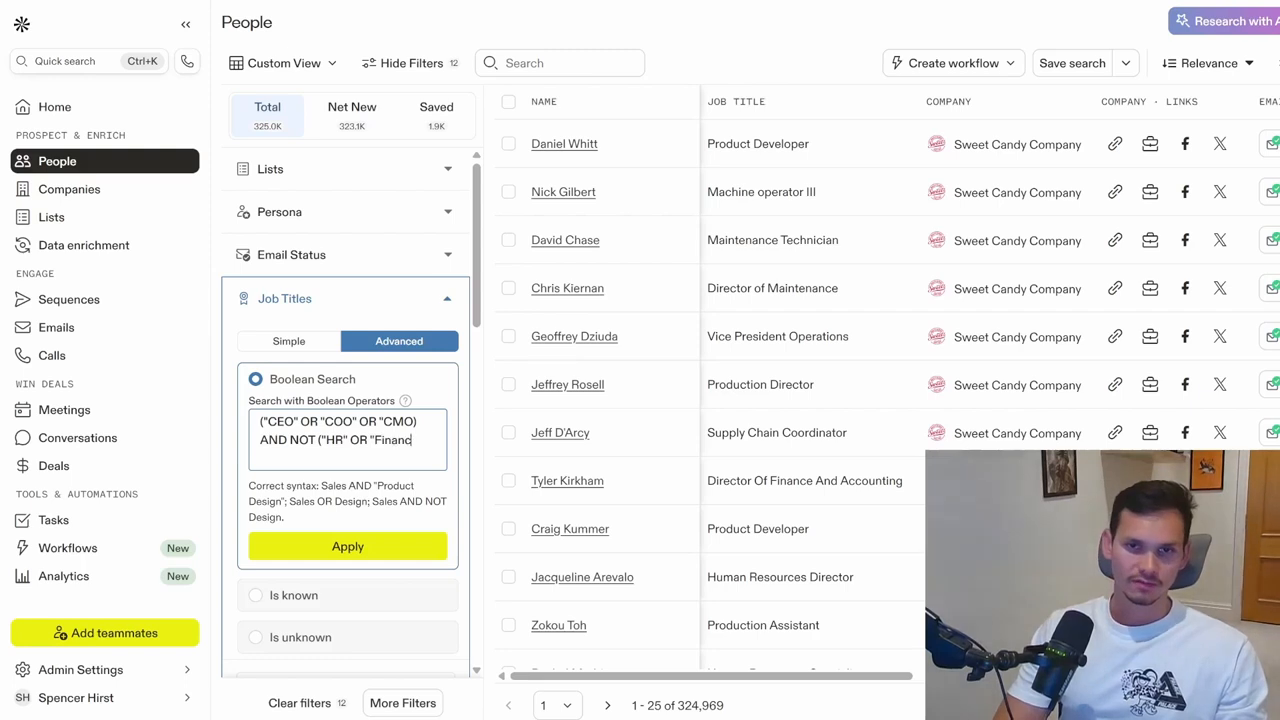
pyautogui.write('e")')
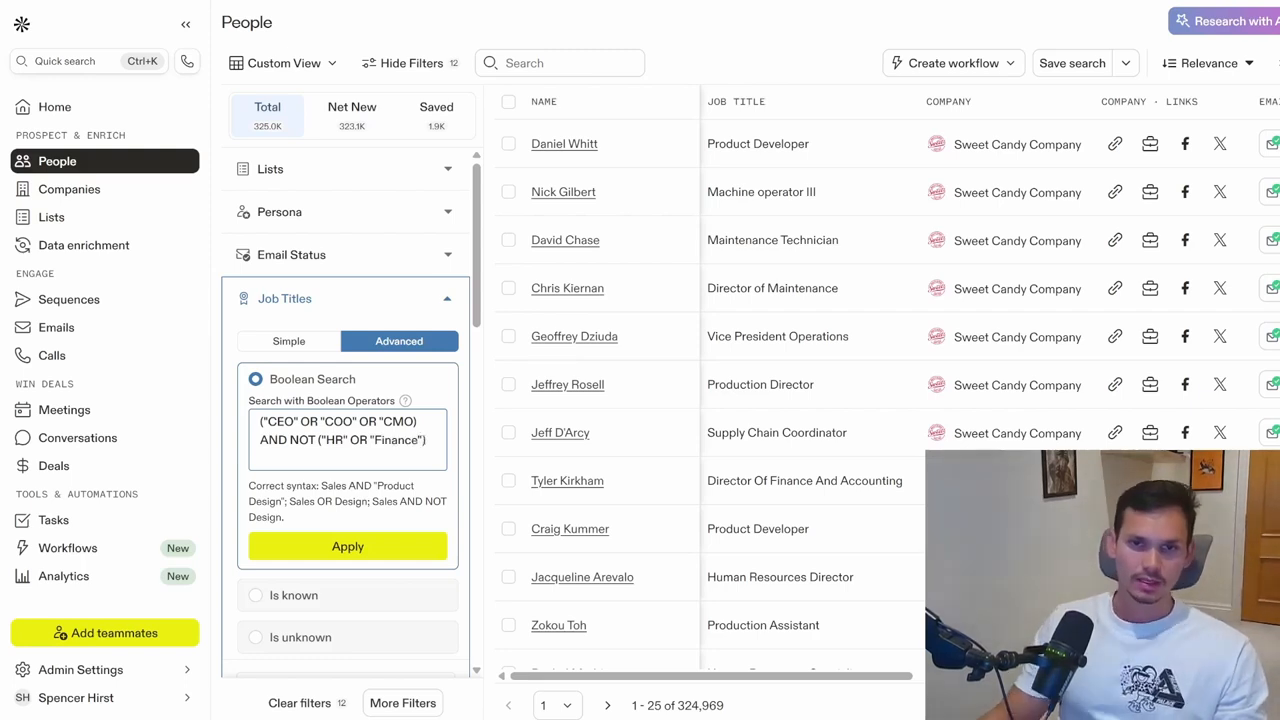
pyautogui.click(352, 552)
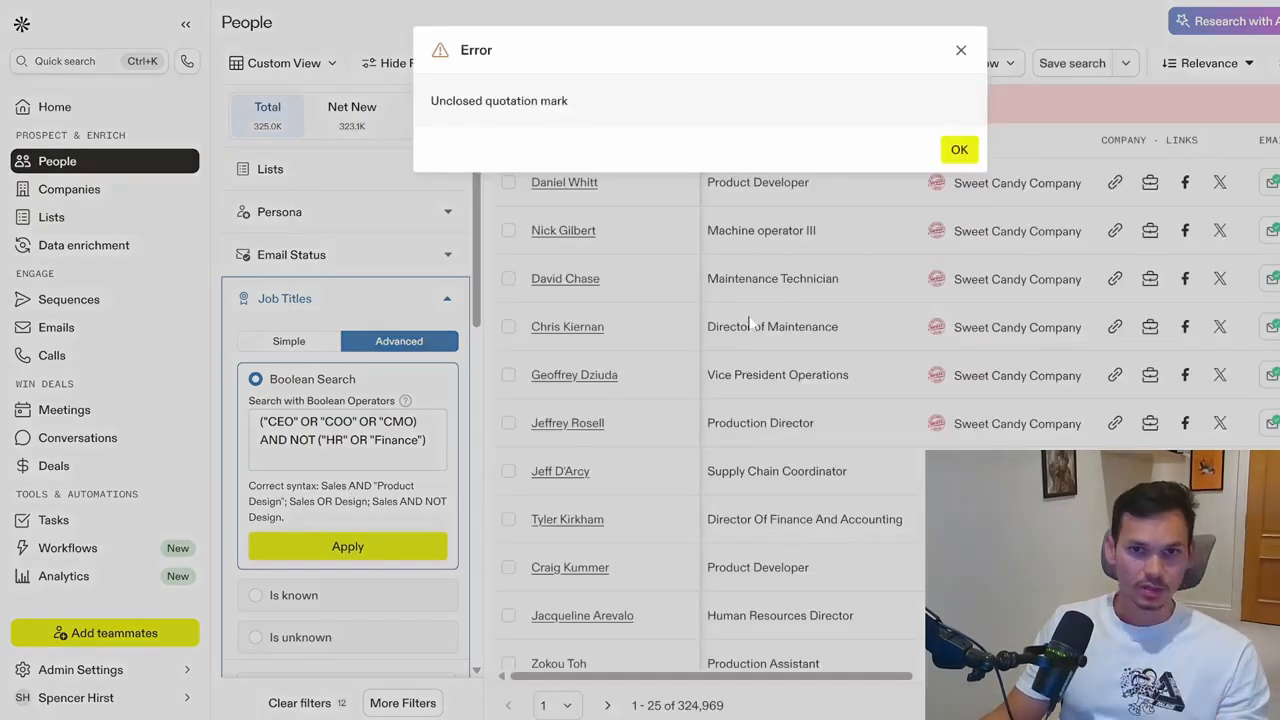
pyautogui.click(959, 149)
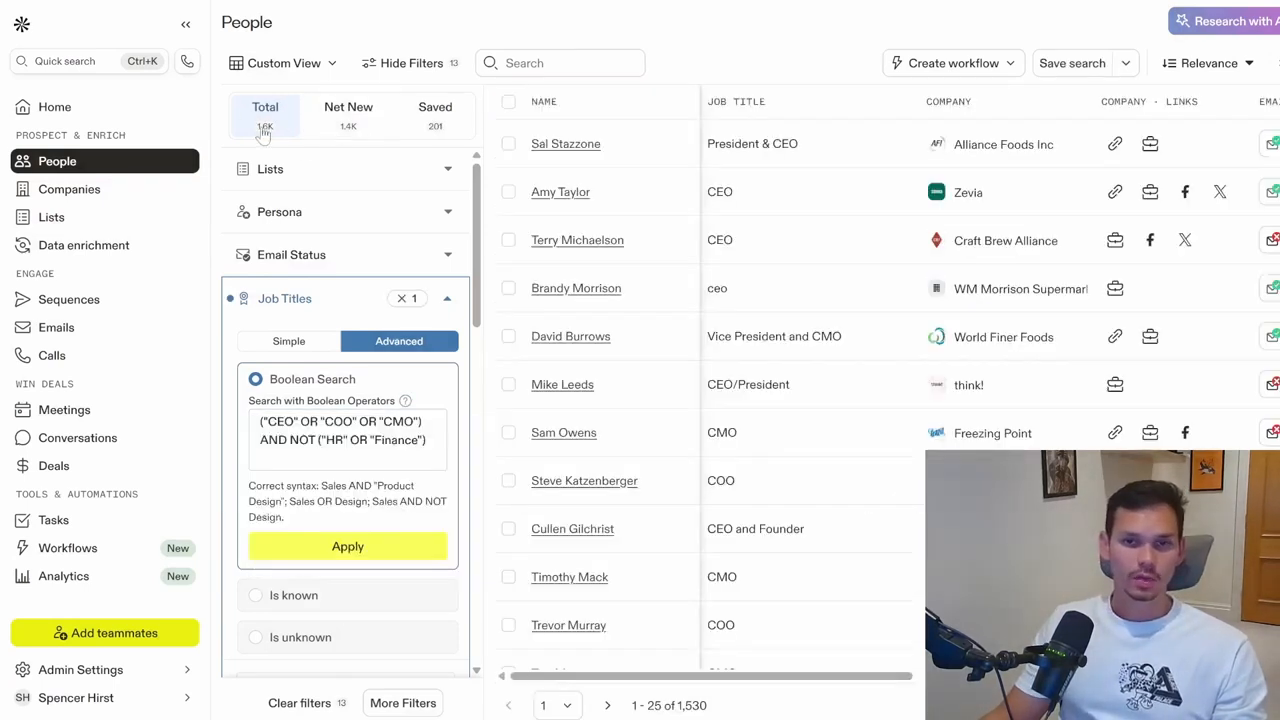
# Limit the management level of the people search to C suite, Founder and Owner
pyautogui.scroll(-3, 385, 538)
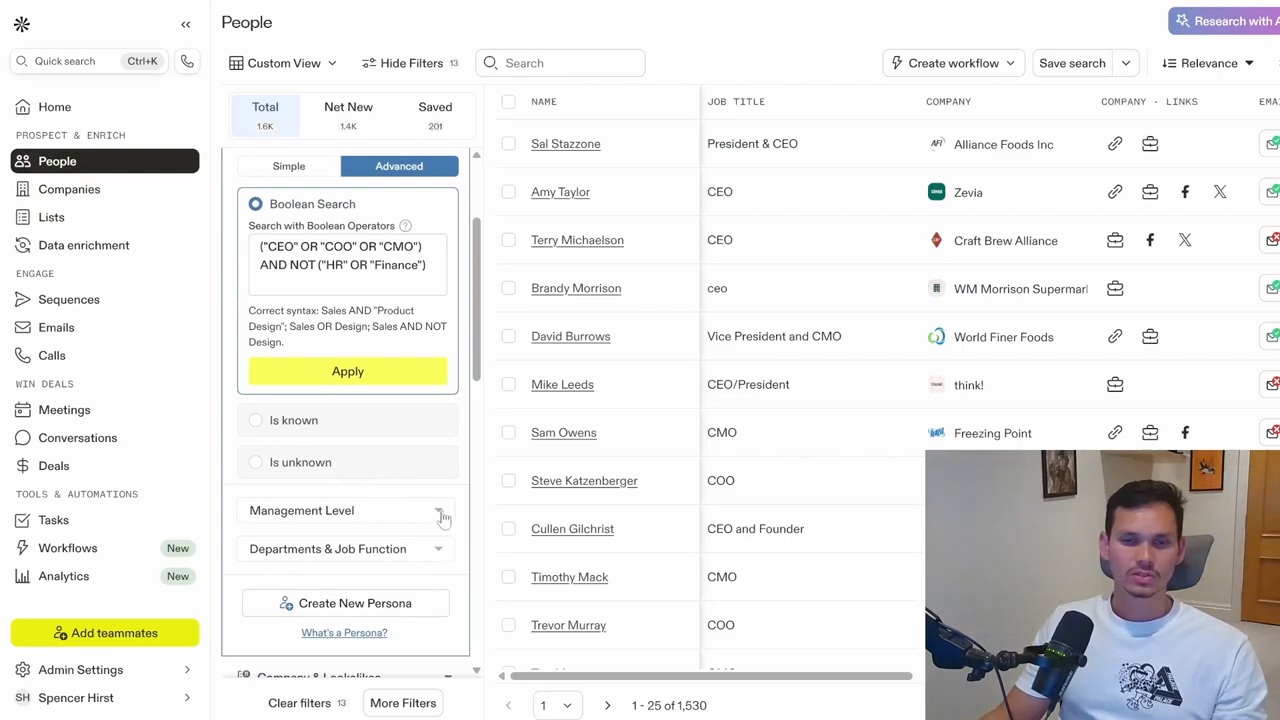
pyautogui.click(441, 514)
pyautogui.scroll(-3, 441, 514)
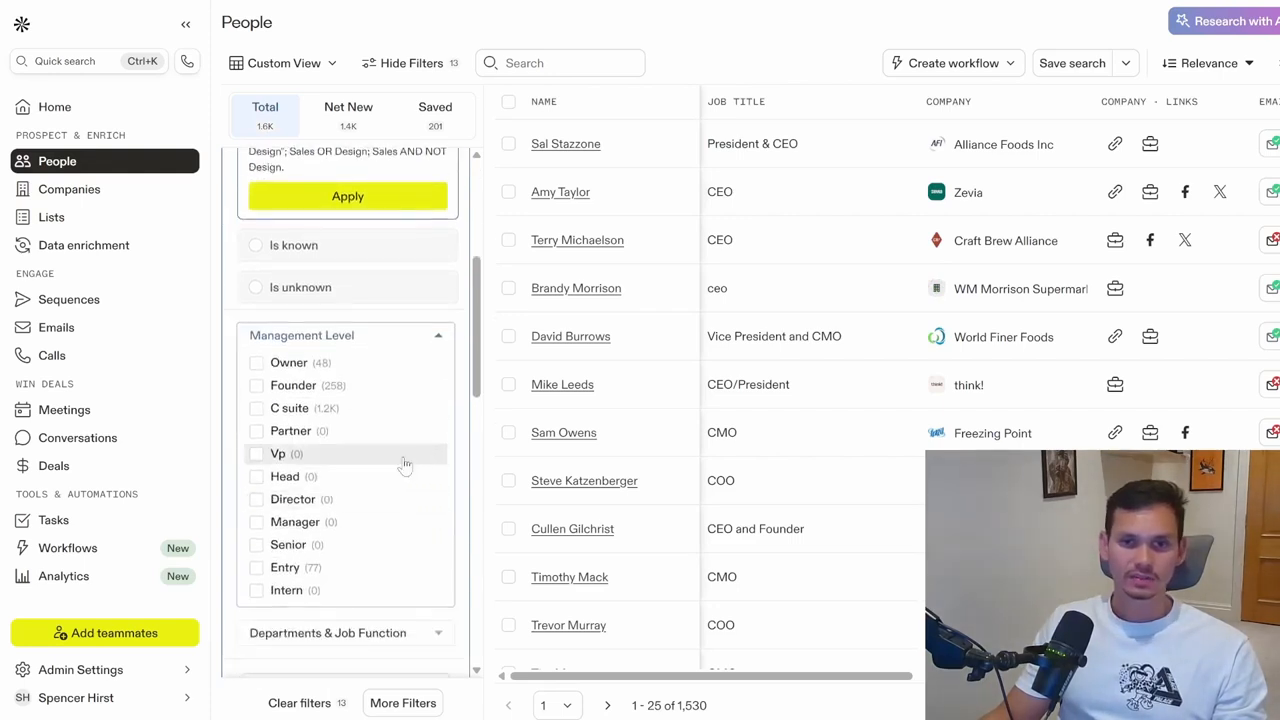
pyautogui.click(256, 408)
pyautogui.click(256, 385)
pyautogui.click(256, 362)
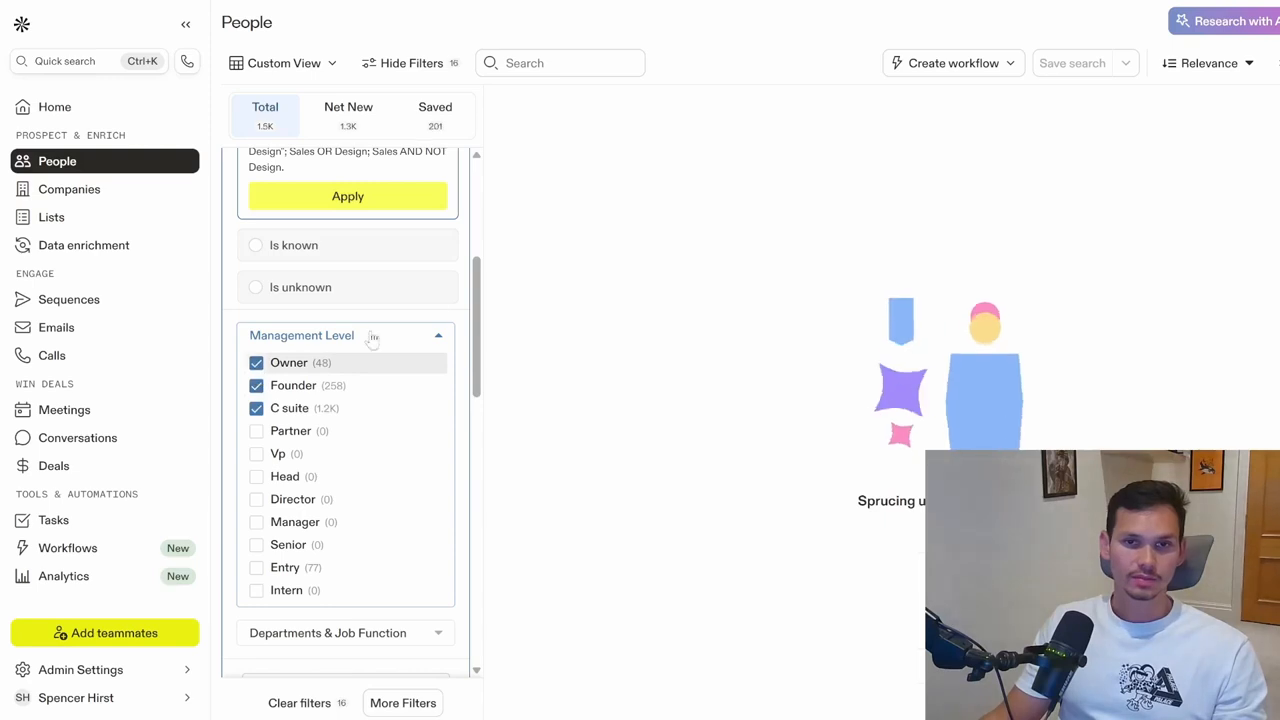
pyautogui.click(439, 337)
# Review the available Departments & Job Function options without selecting any
pyautogui.click(437, 426)
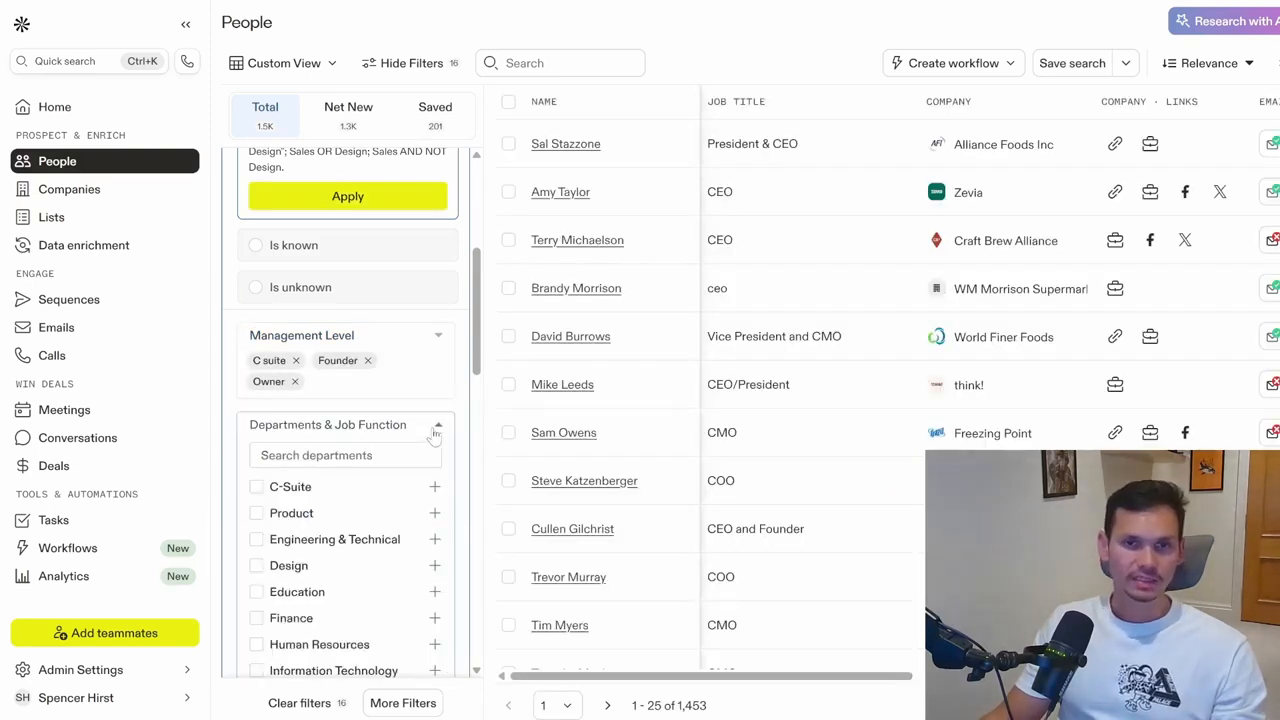
pyautogui.scroll(-1, 400, 460)
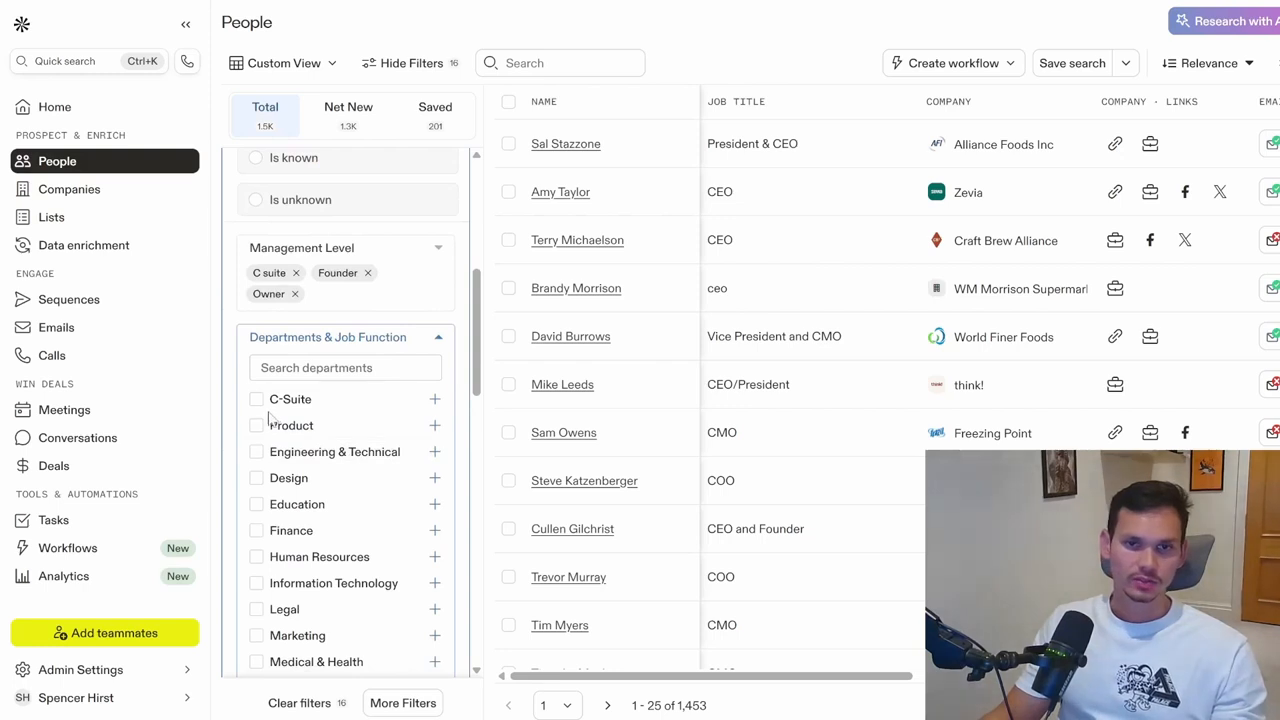
pyautogui.scroll(-1, 283, 455)
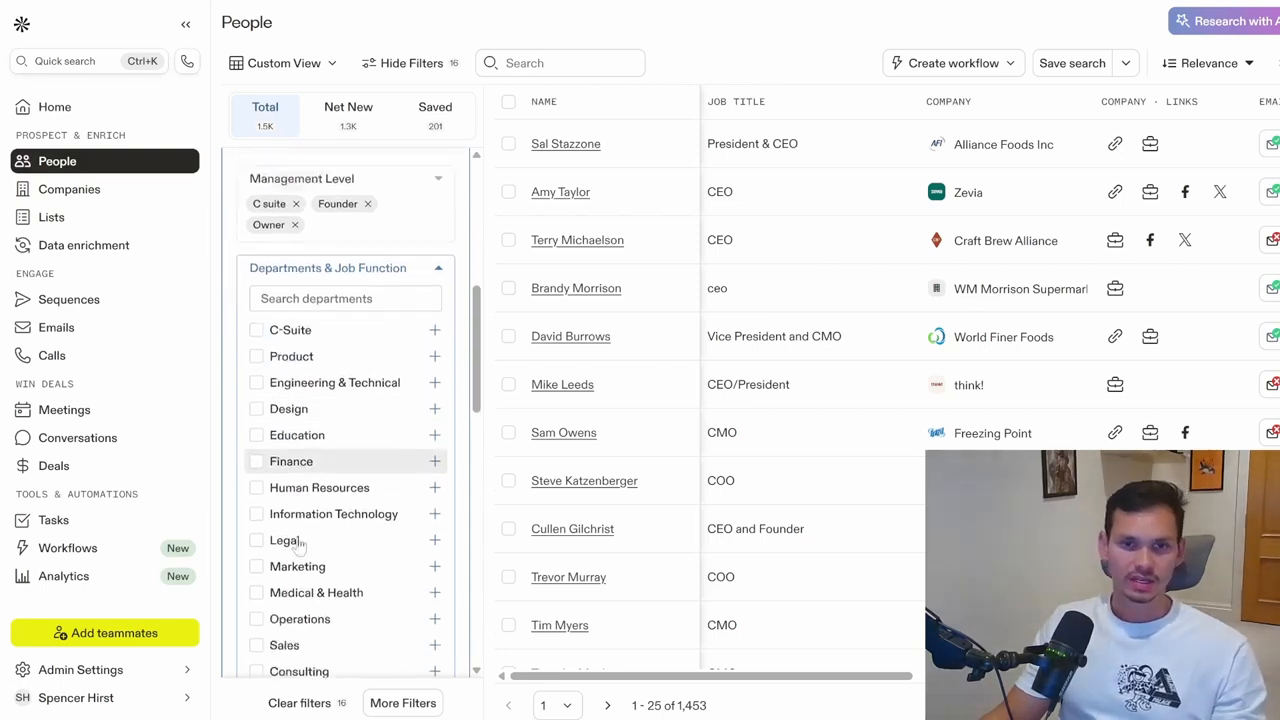
pyautogui.scroll(2, 396, 372)
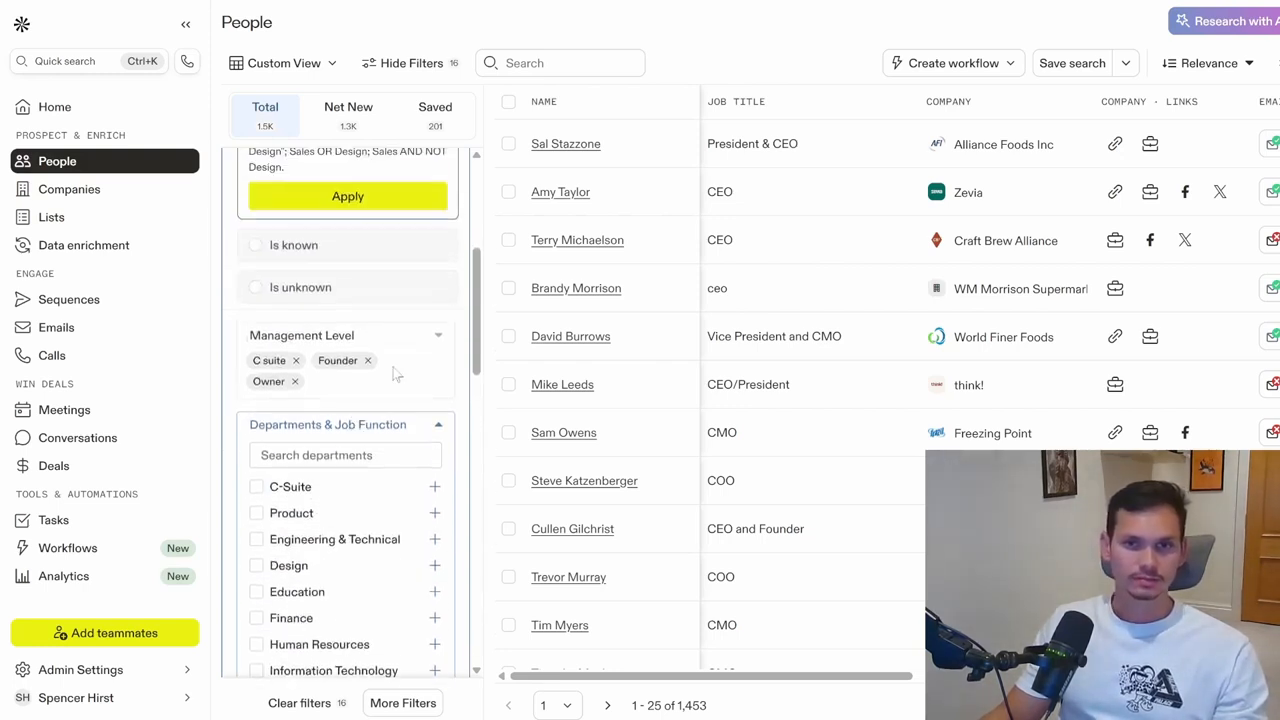
pyautogui.click(437, 426)
pyautogui.scroll(4, 383, 462)
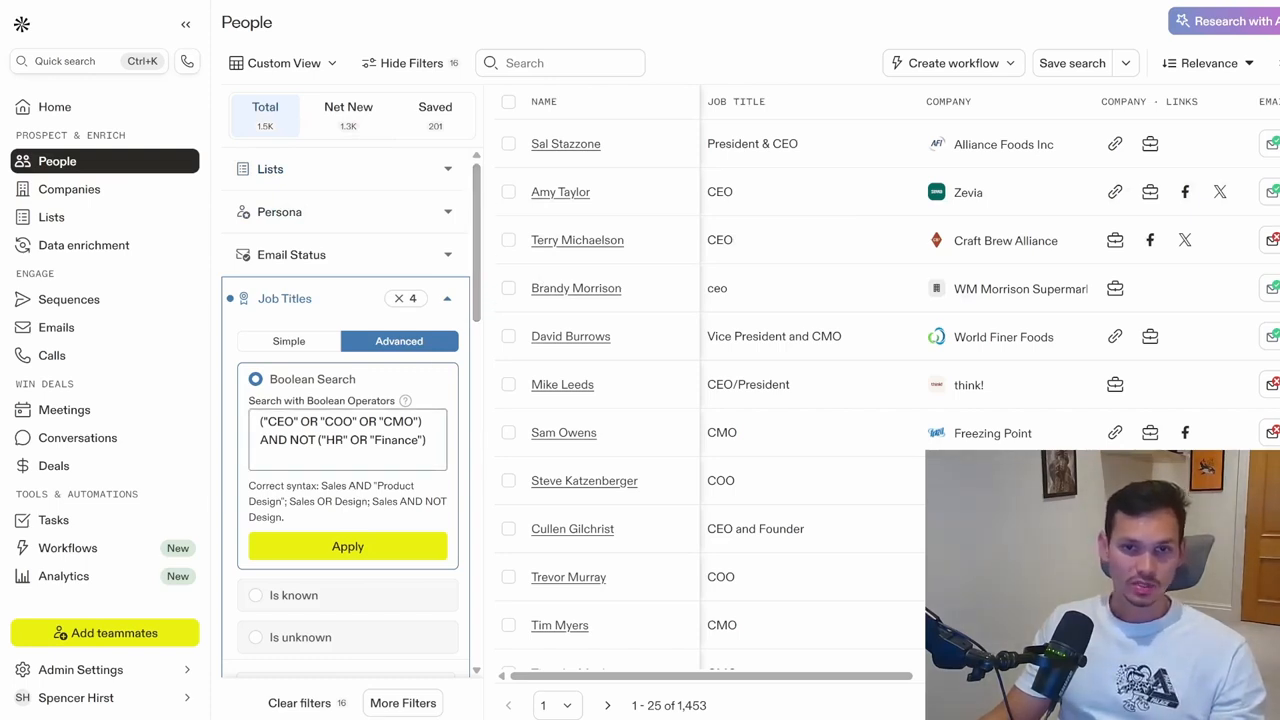
# Filter the search by job postings to companies currently hiring for a creative director
pyautogui.scroll(-3, 482, 300)
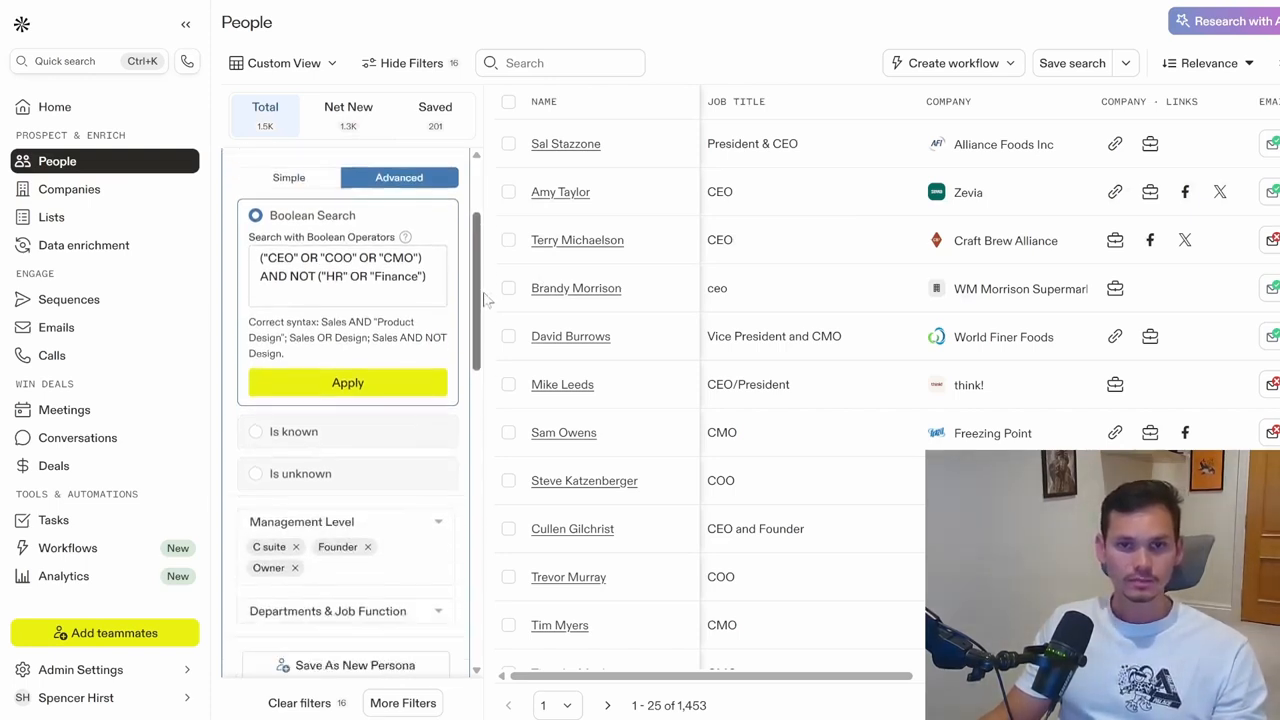
pyautogui.scroll(-2, 420, 400)
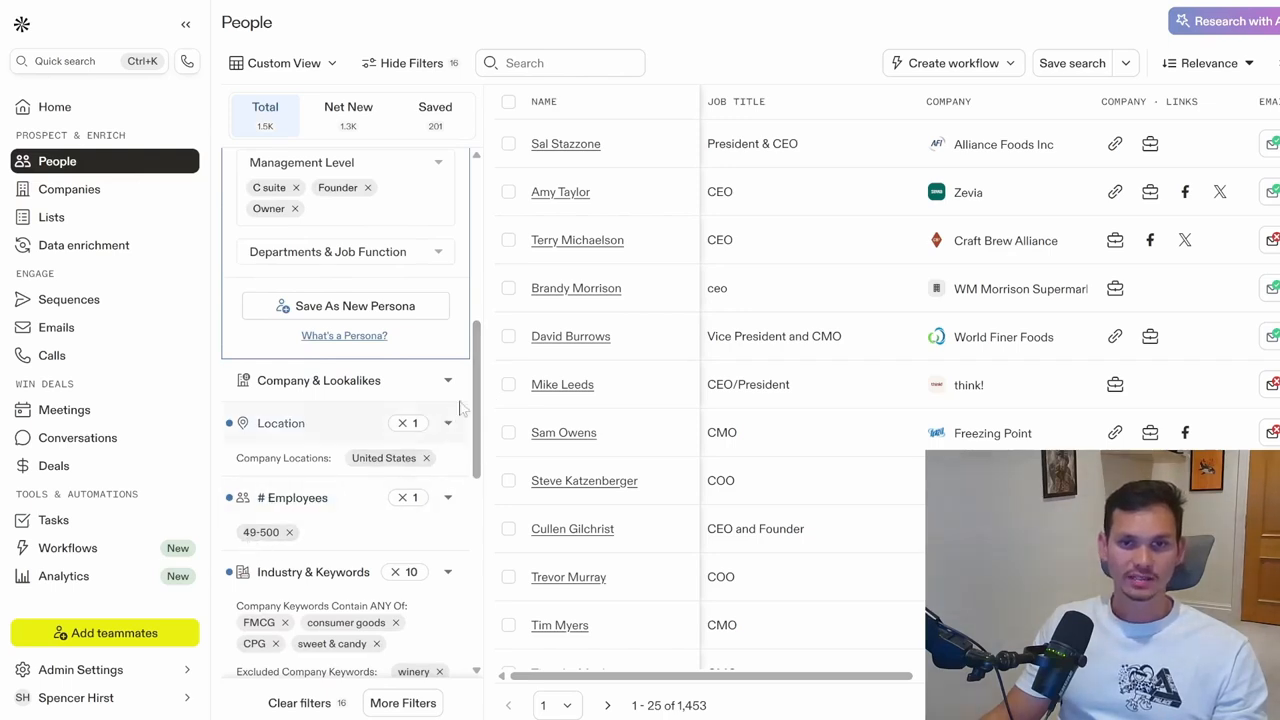
pyautogui.scroll(-1, 475, 420)
pyautogui.scroll(-3, 475, 420)
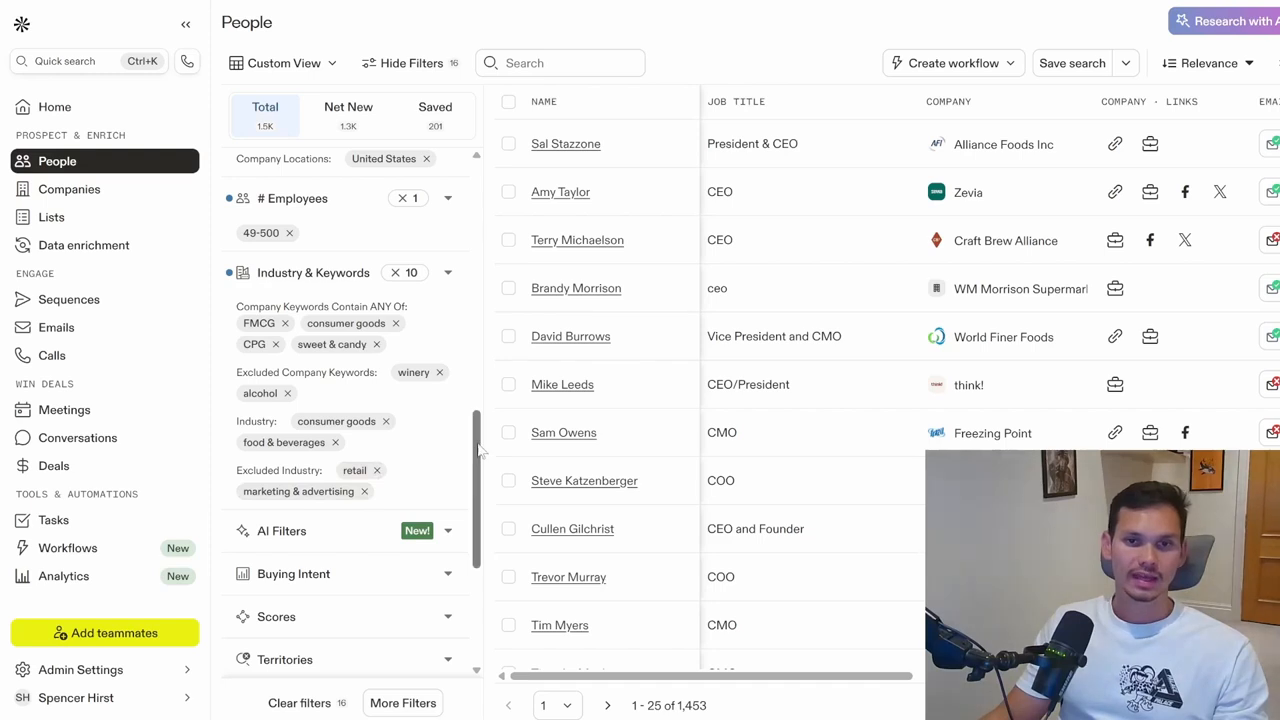
pyautogui.moveTo(479, 452); pyautogui.dragTo(479, 546)
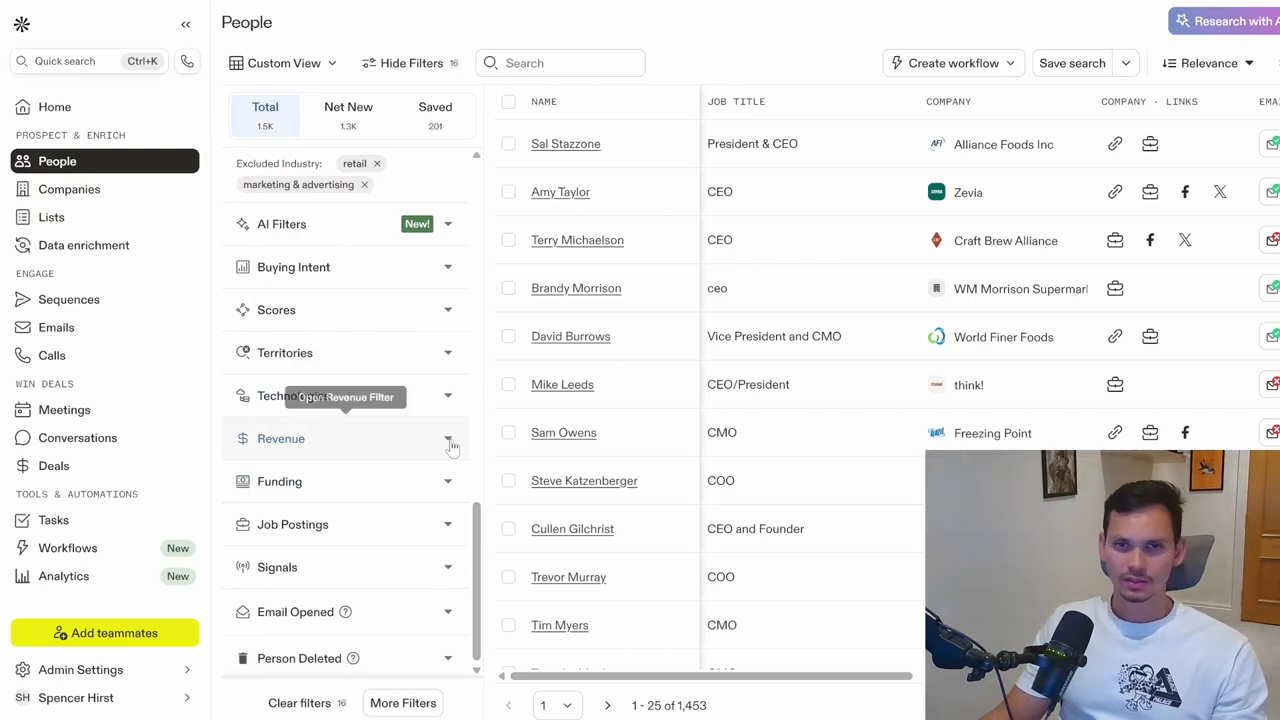
pyautogui.click(449, 528)
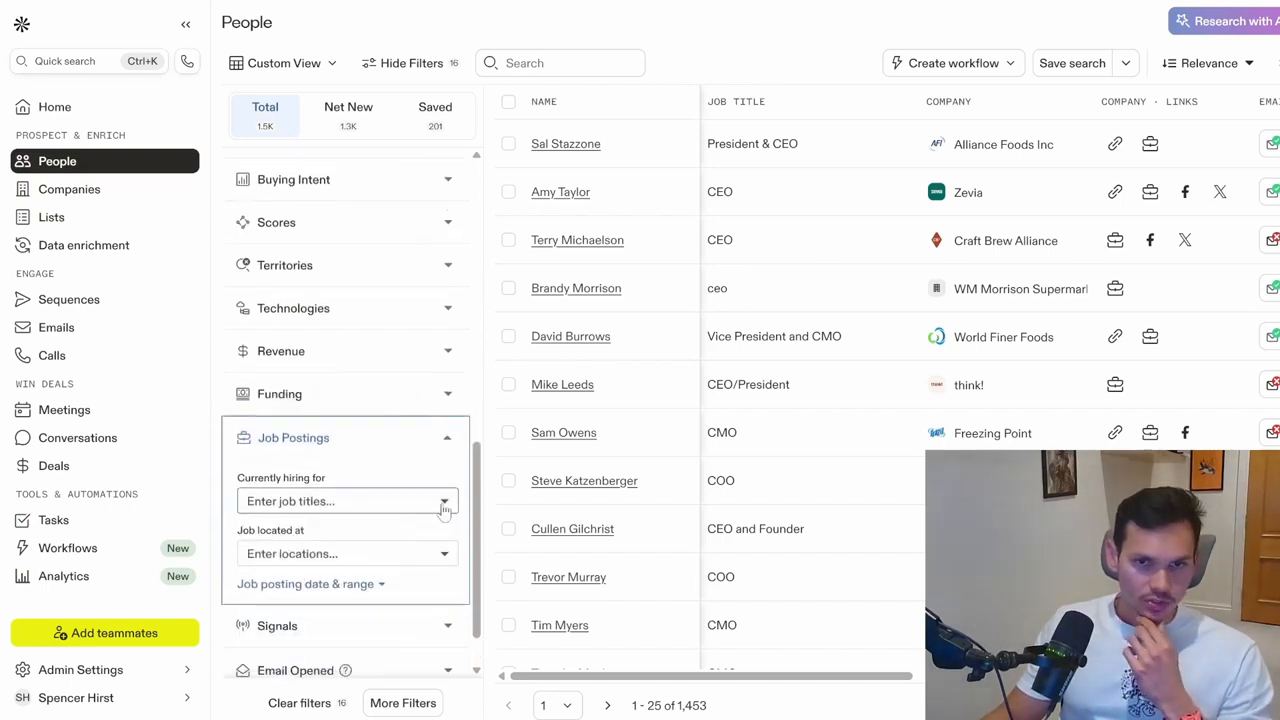
pyautogui.click(444, 503)
pyautogui.write('creative')
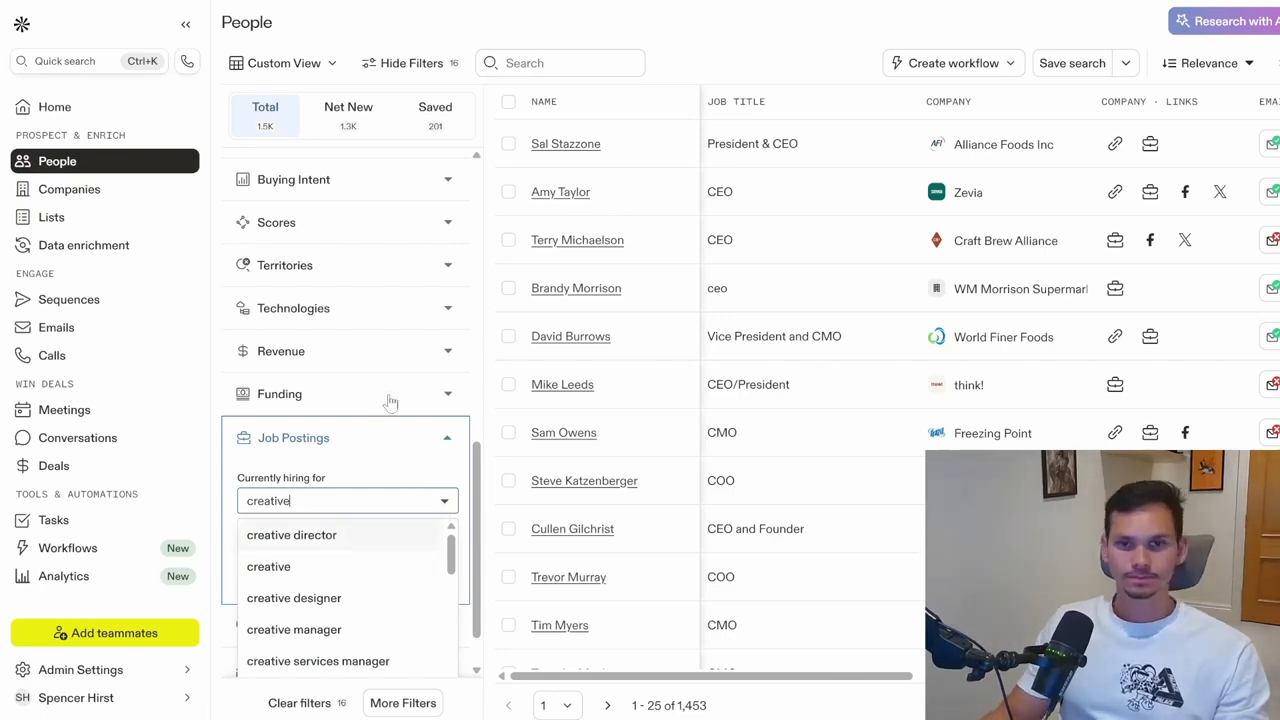
pyautogui.press('Return')
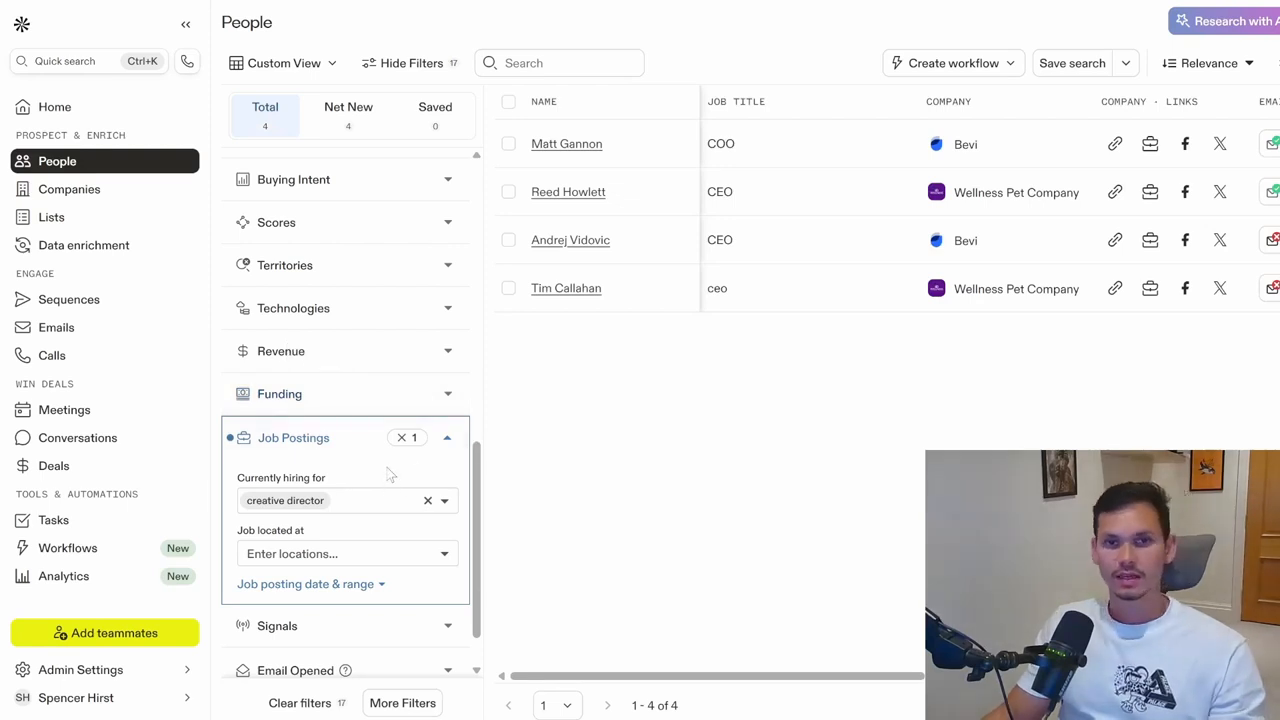
# Review the applied filters, and clear creative director from the Job Postings filter
pyautogui.scroll(10, 390, 474)
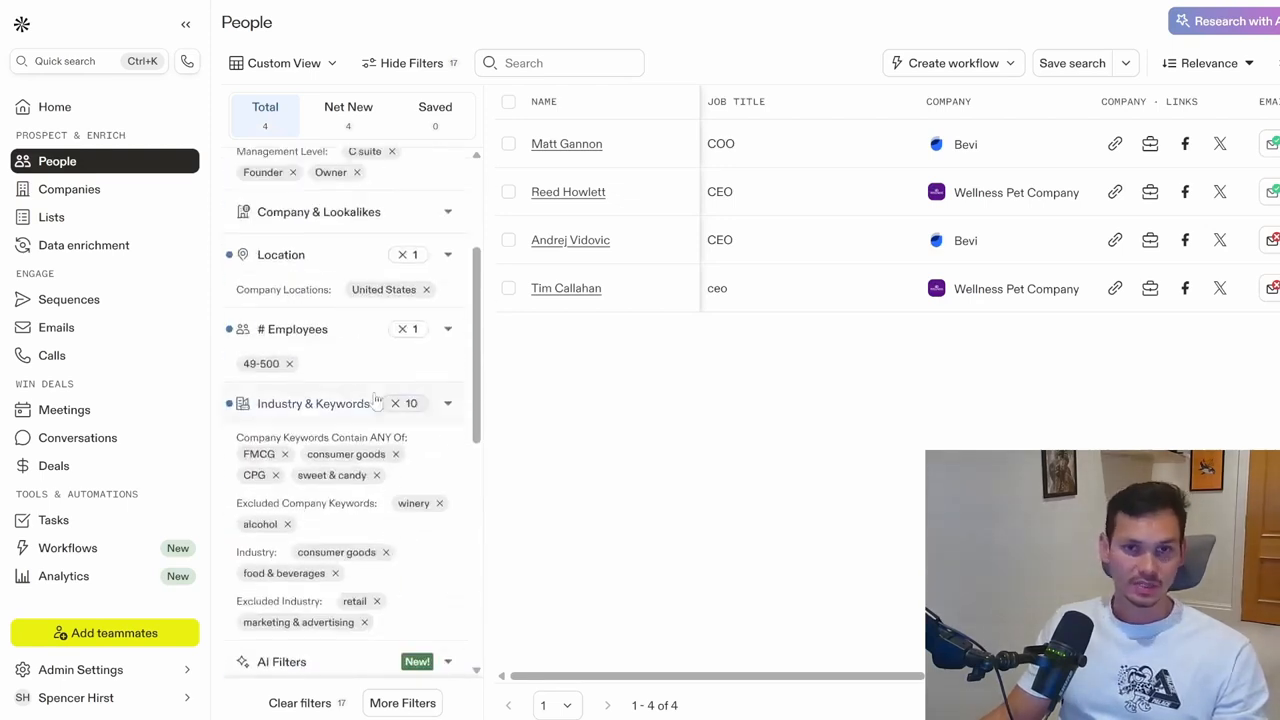
pyautogui.scroll(-10, 376, 400)
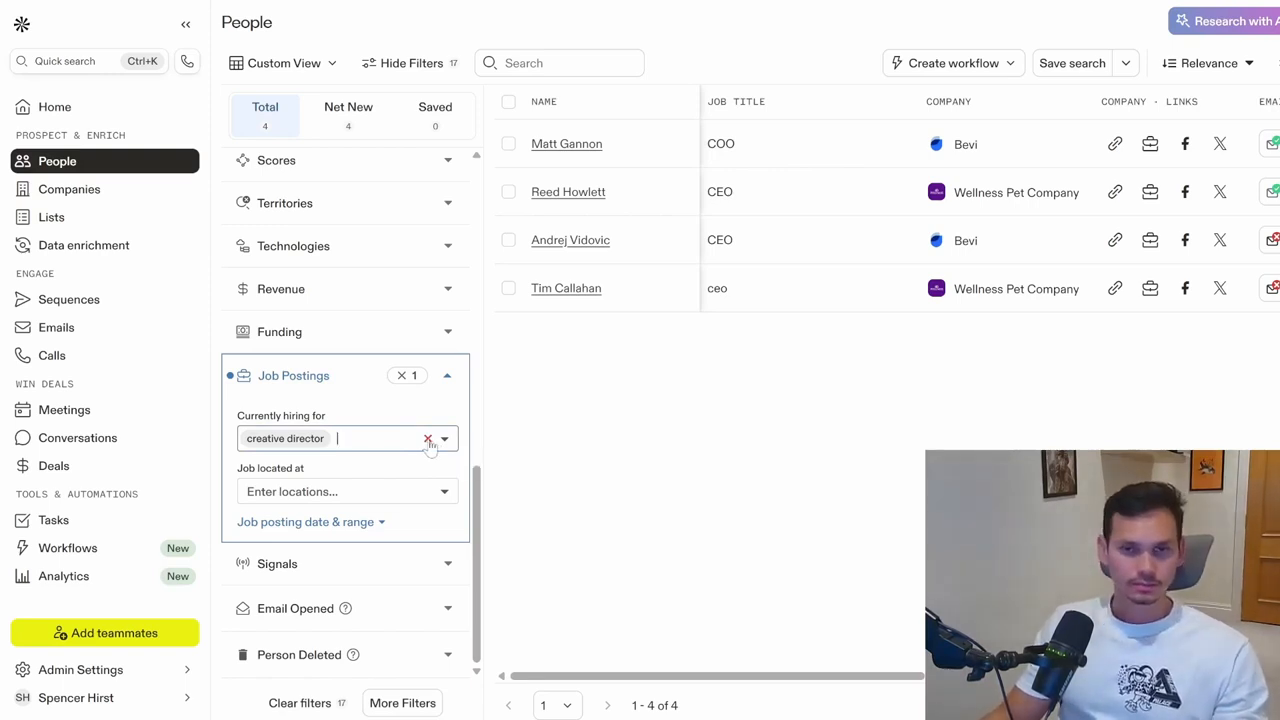
pyautogui.click(429, 440)
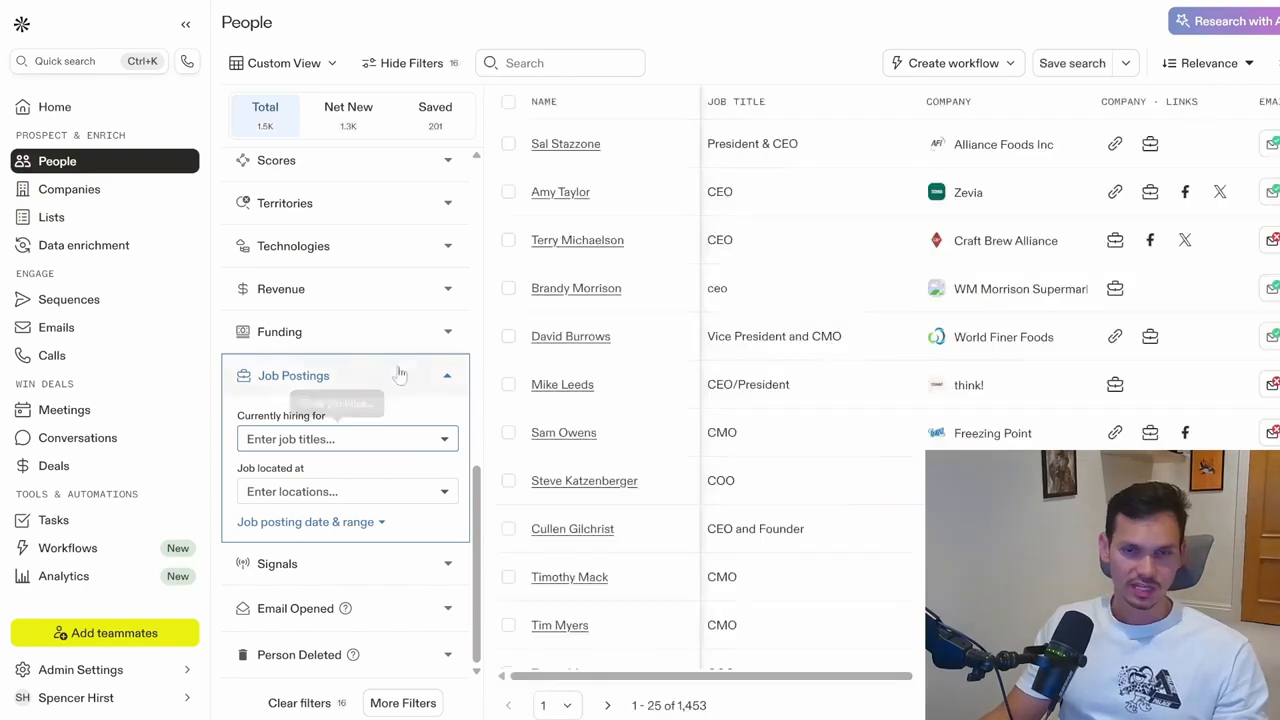
pyautogui.click(447, 377)
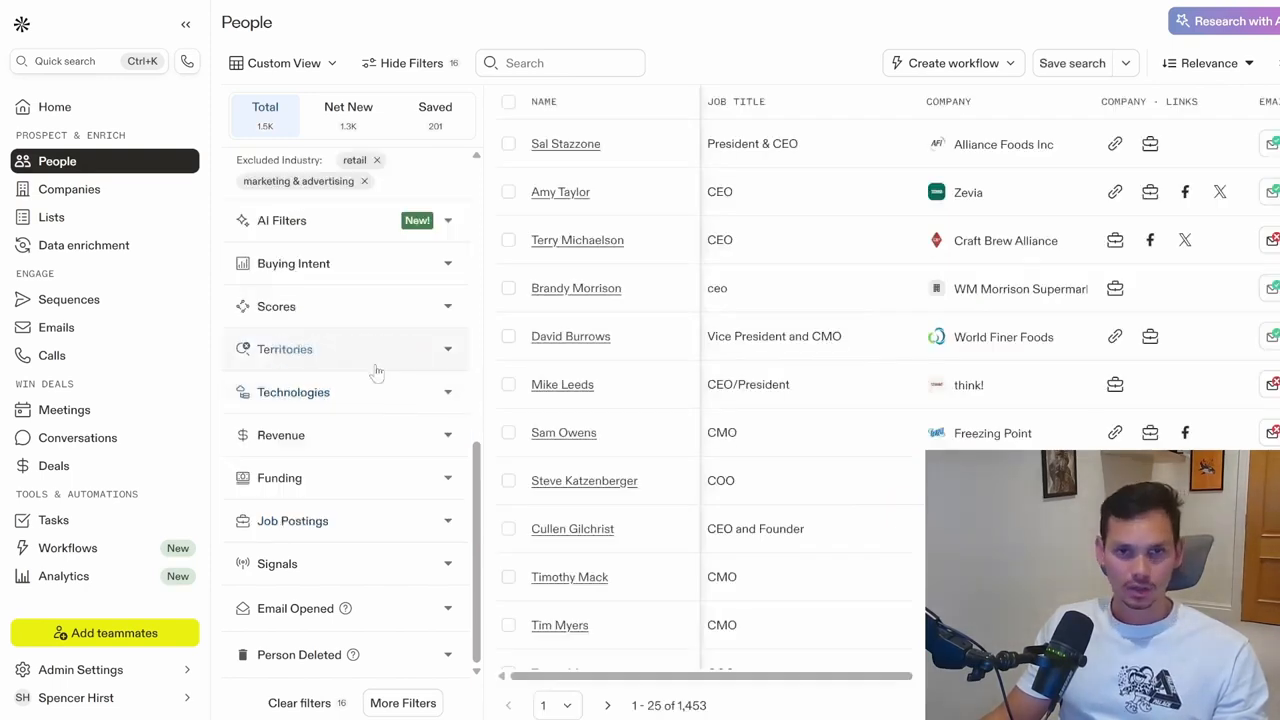
# Check the Job Change options among the additional people filters without selecting any
pyautogui.click(407, 706)
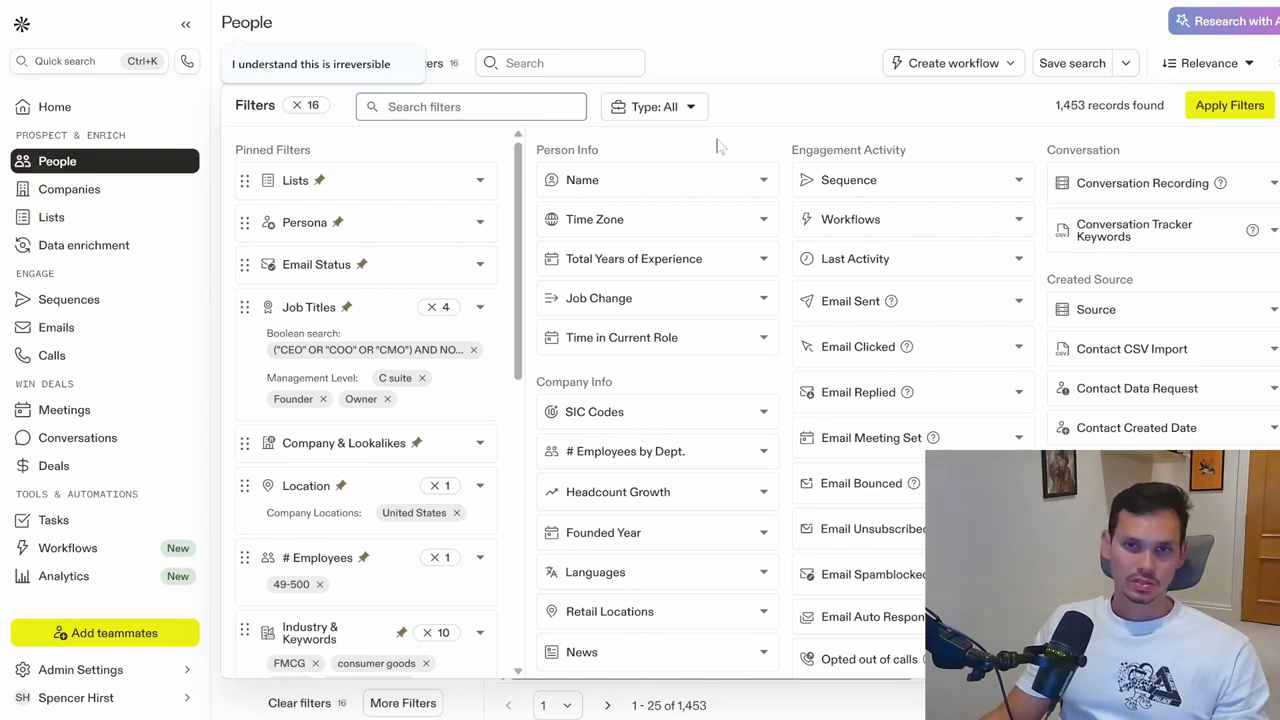
pyautogui.click(764, 300)
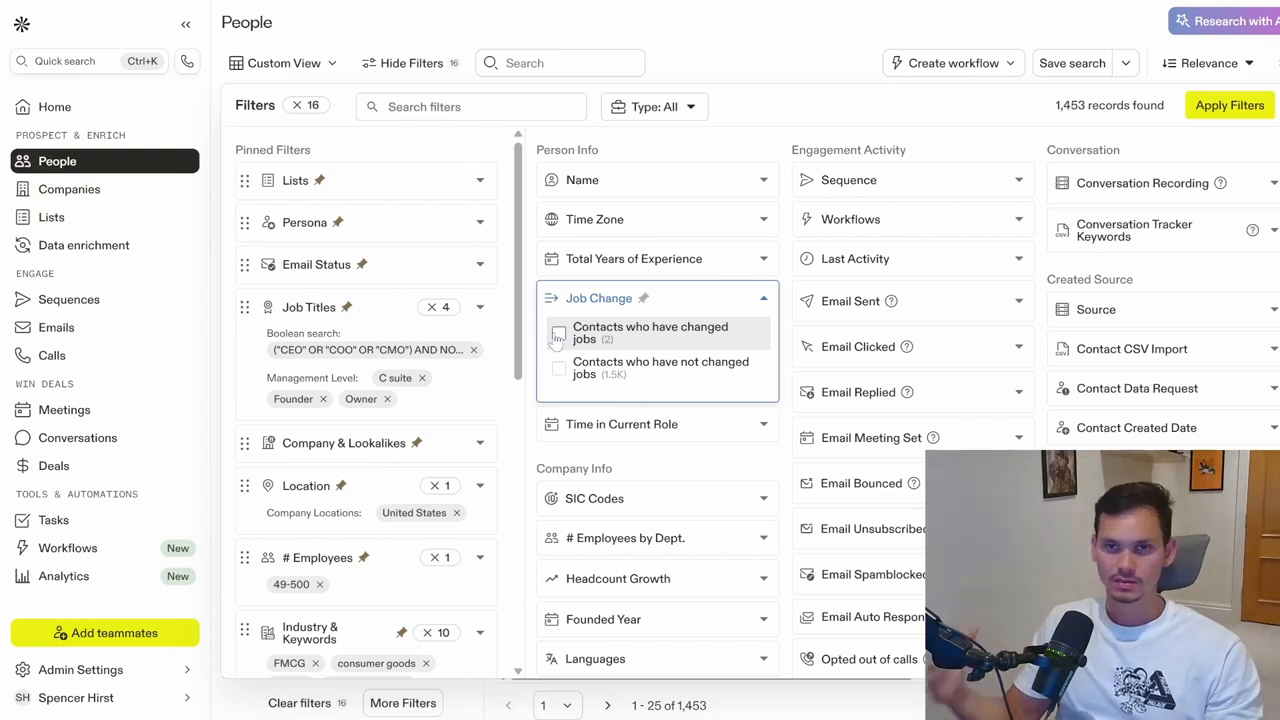
pyautogui.click(763, 302)
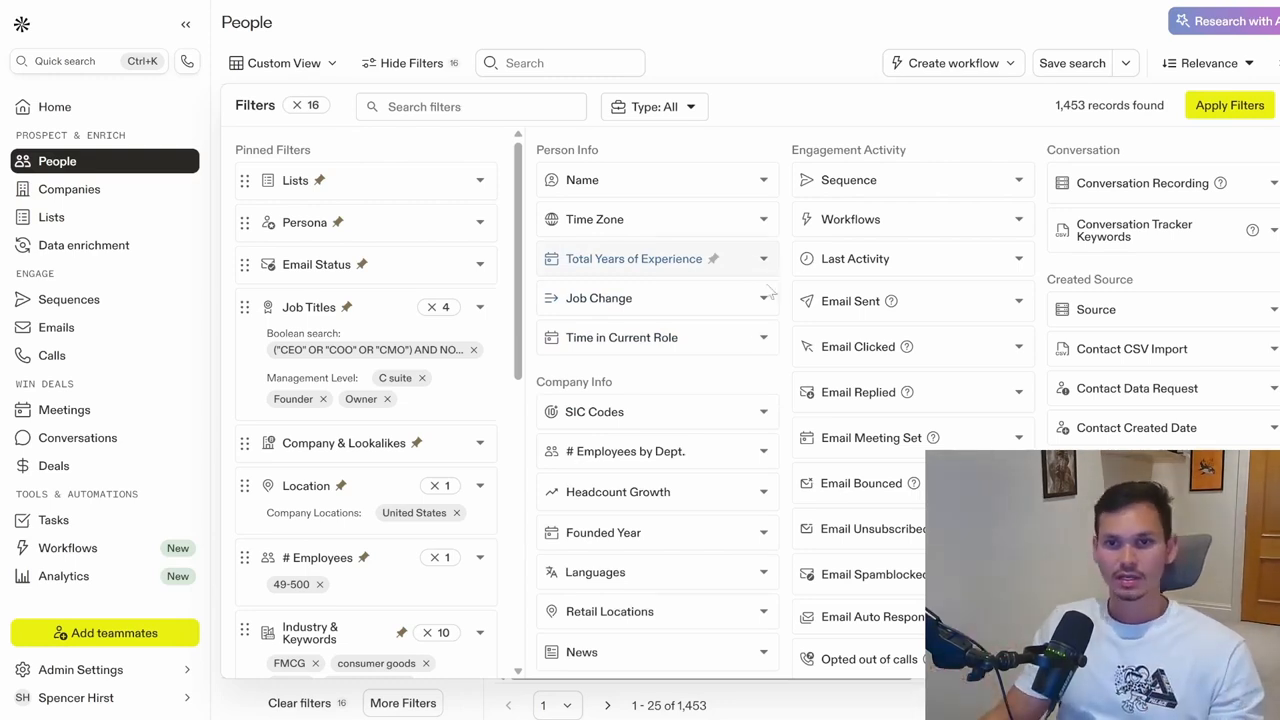
# Add a department entry to the # Employees by Dept. filter and choose Marketing as its department
pyautogui.scroll(-1, 766, 347)
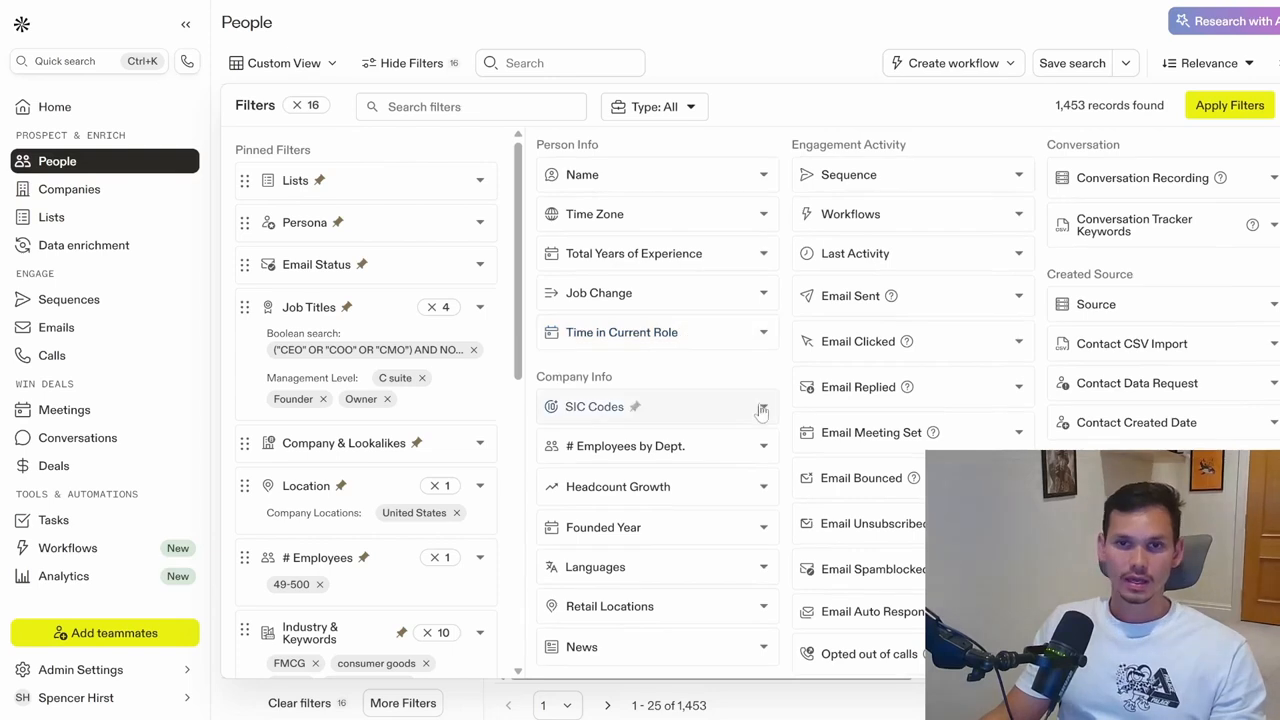
pyautogui.click(764, 450)
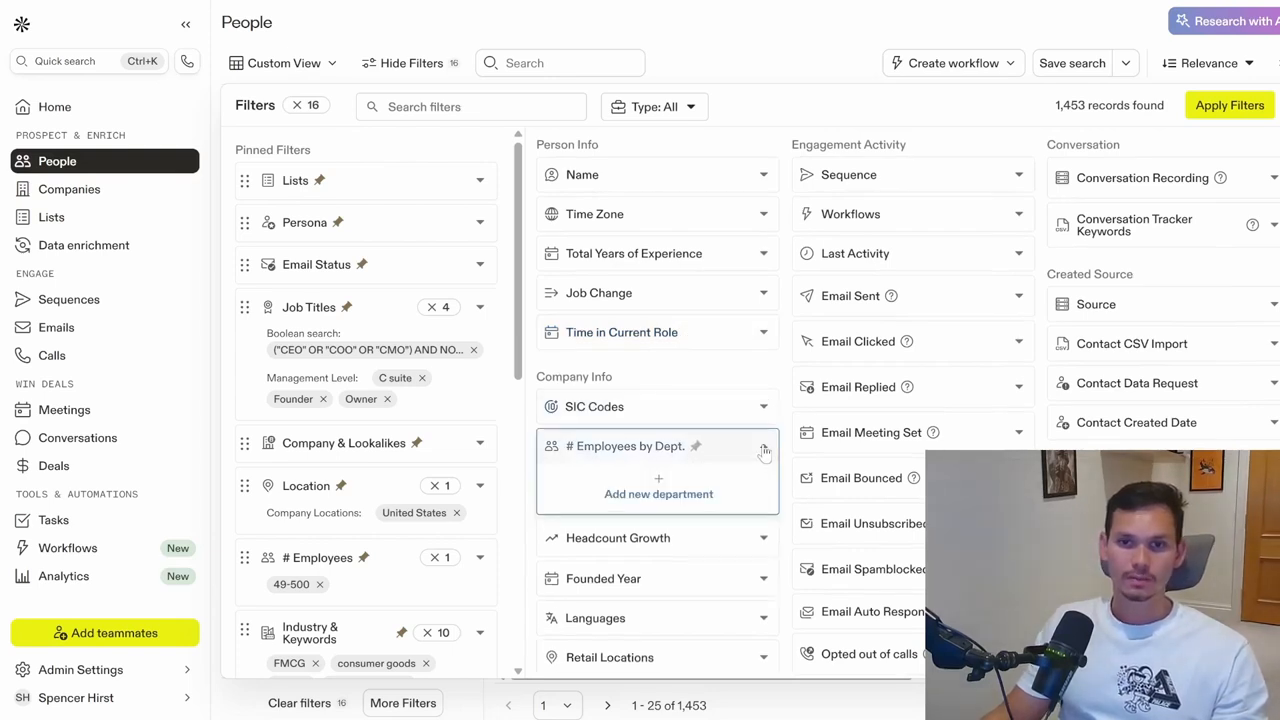
pyautogui.click(678, 497)
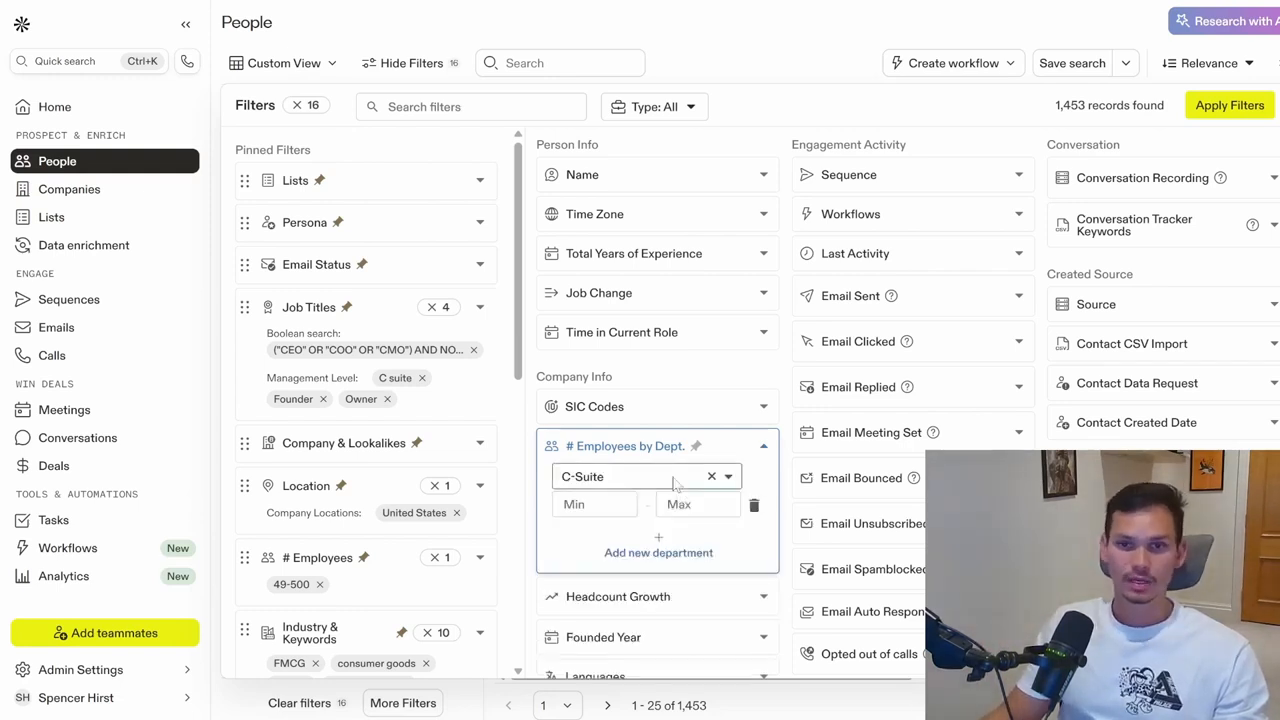
pyautogui.click(655, 477)
pyautogui.scroll(-3, 660, 527)
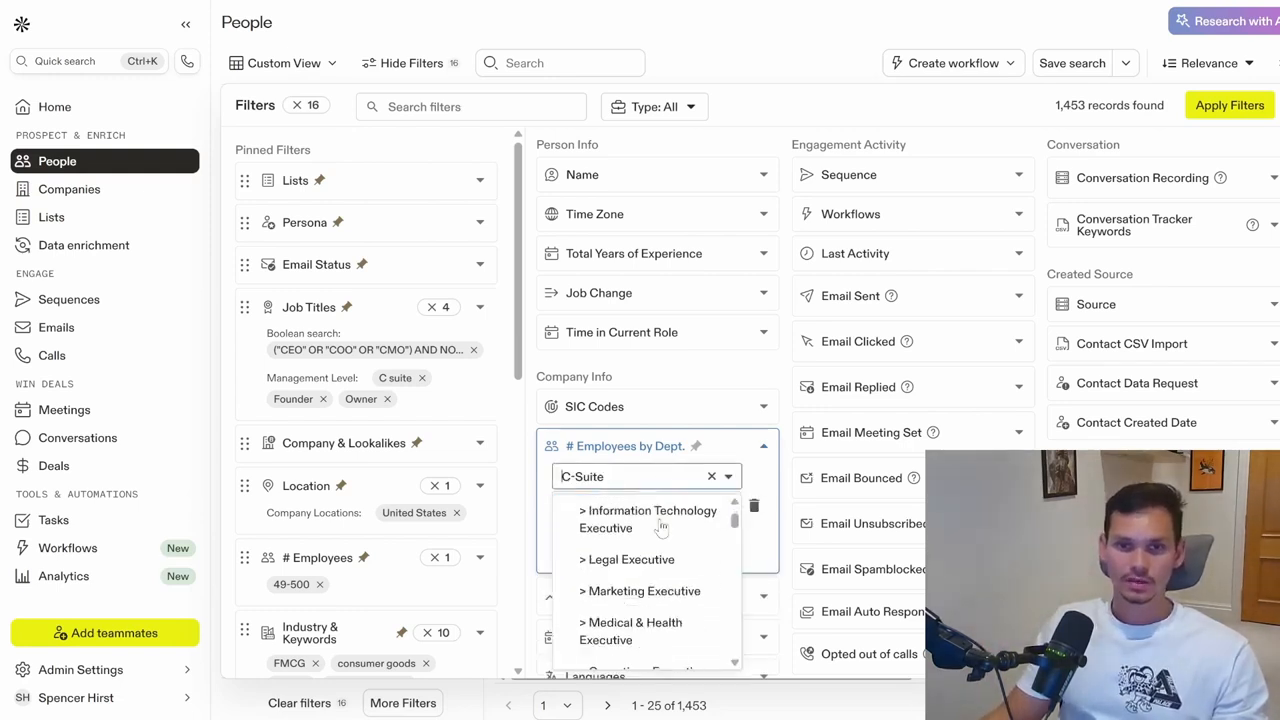
pyautogui.scroll(-2, 660, 560)
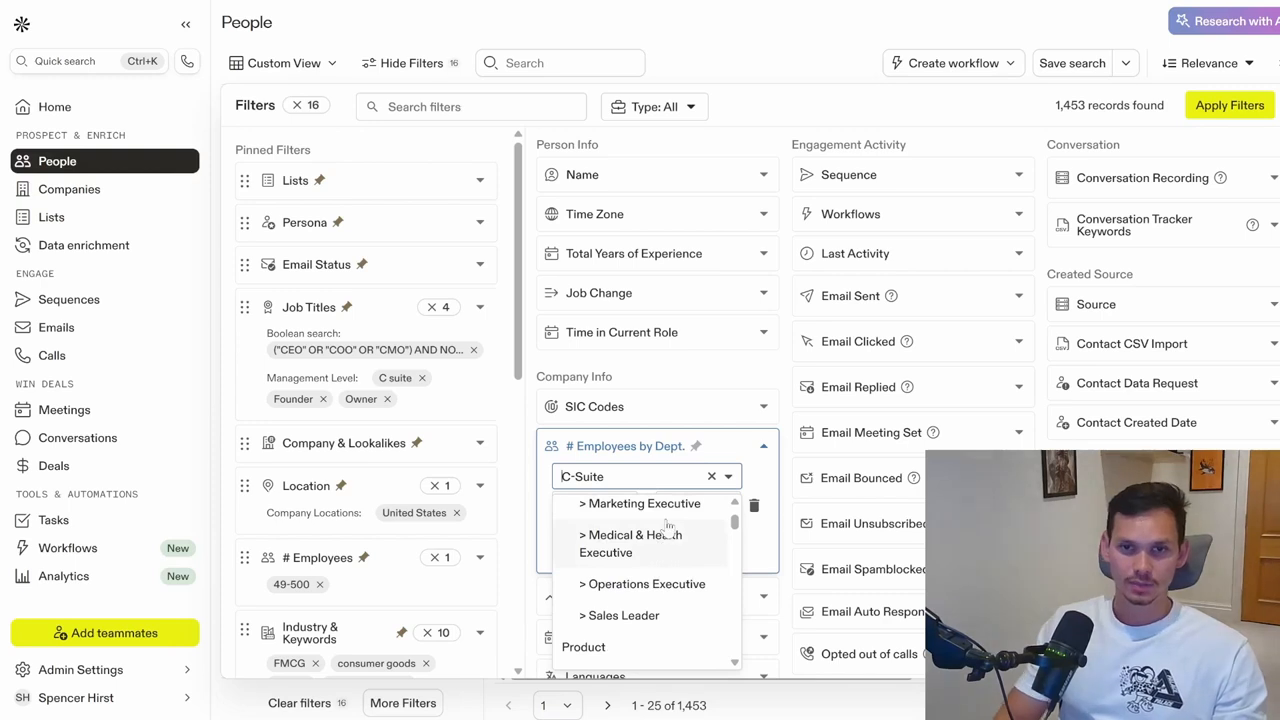
pyautogui.write('market')
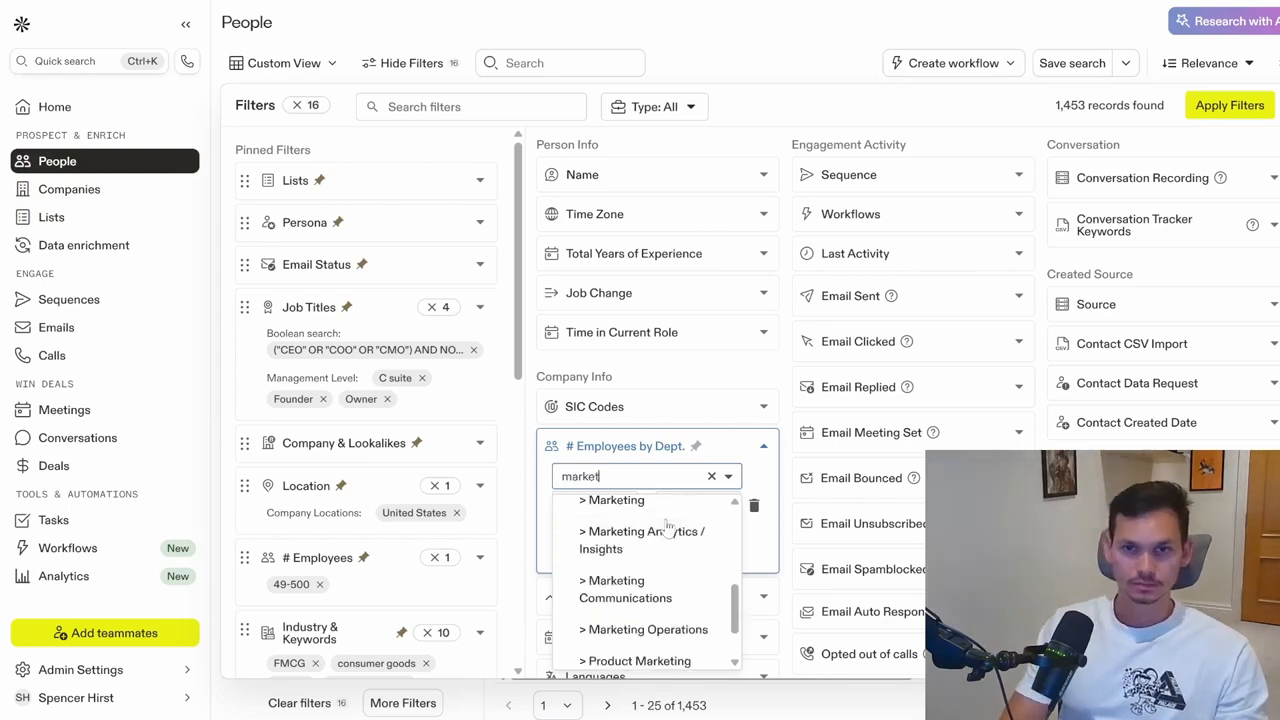
pyautogui.click(645, 507)
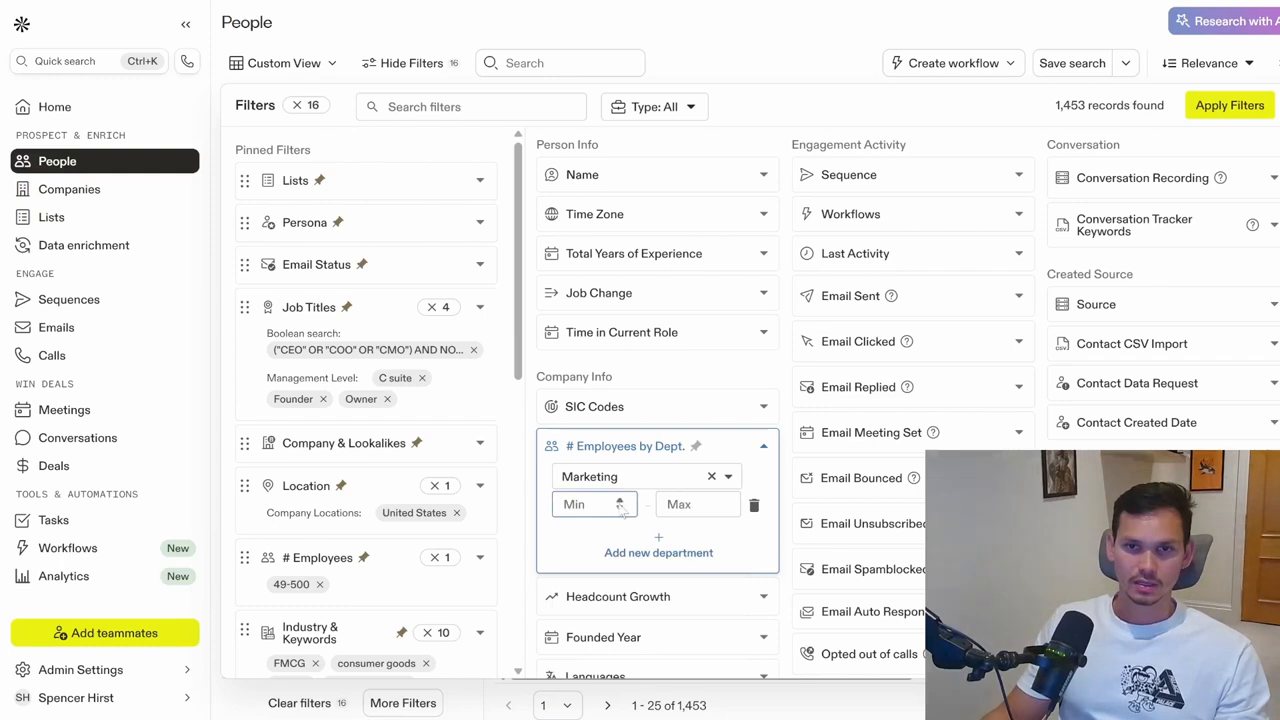
# Cap the Marketing department size at 10 employees and apply the filters to the people search
pyautogui.click(690, 505)
pyautogui.write('10')
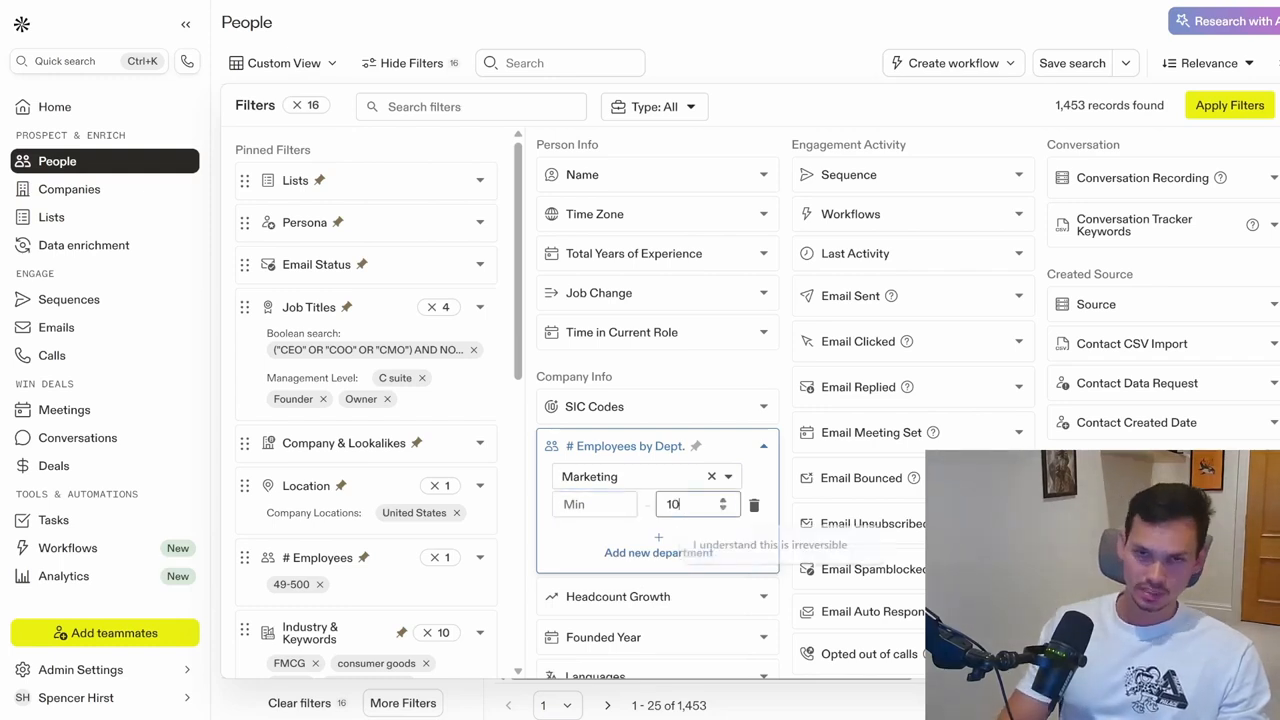
pyautogui.press('Return')
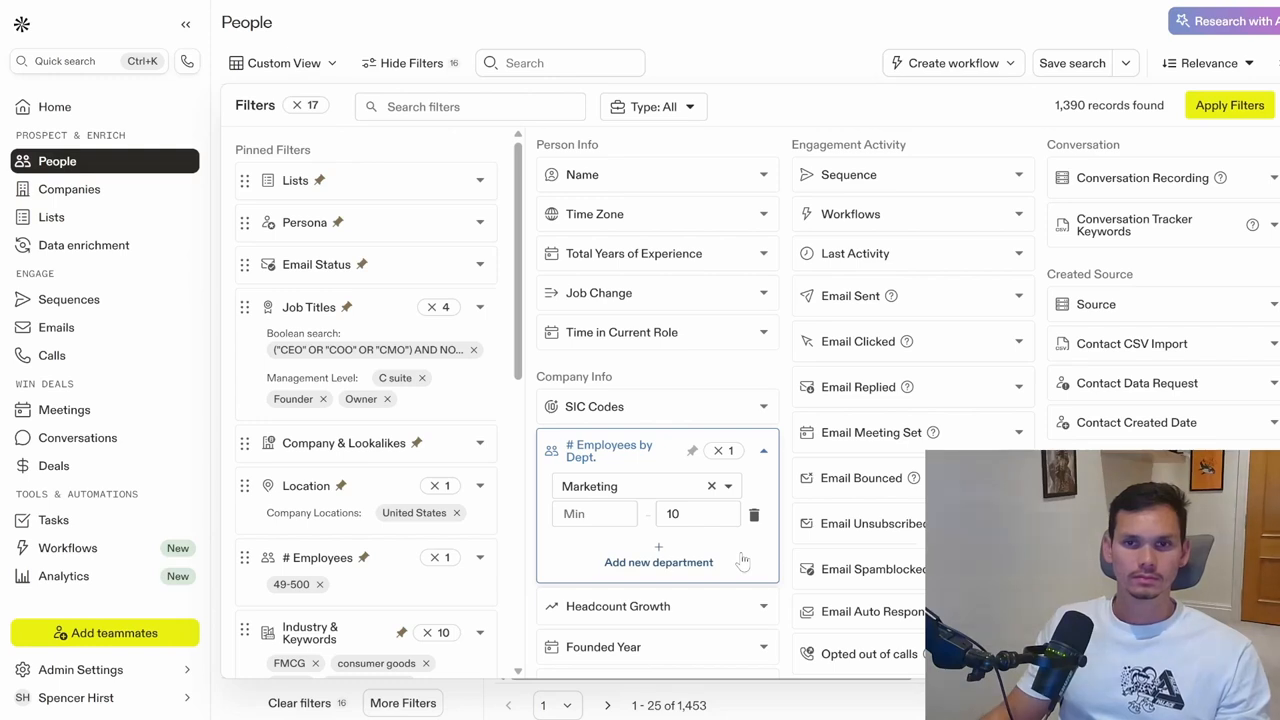
pyautogui.click(403, 703)
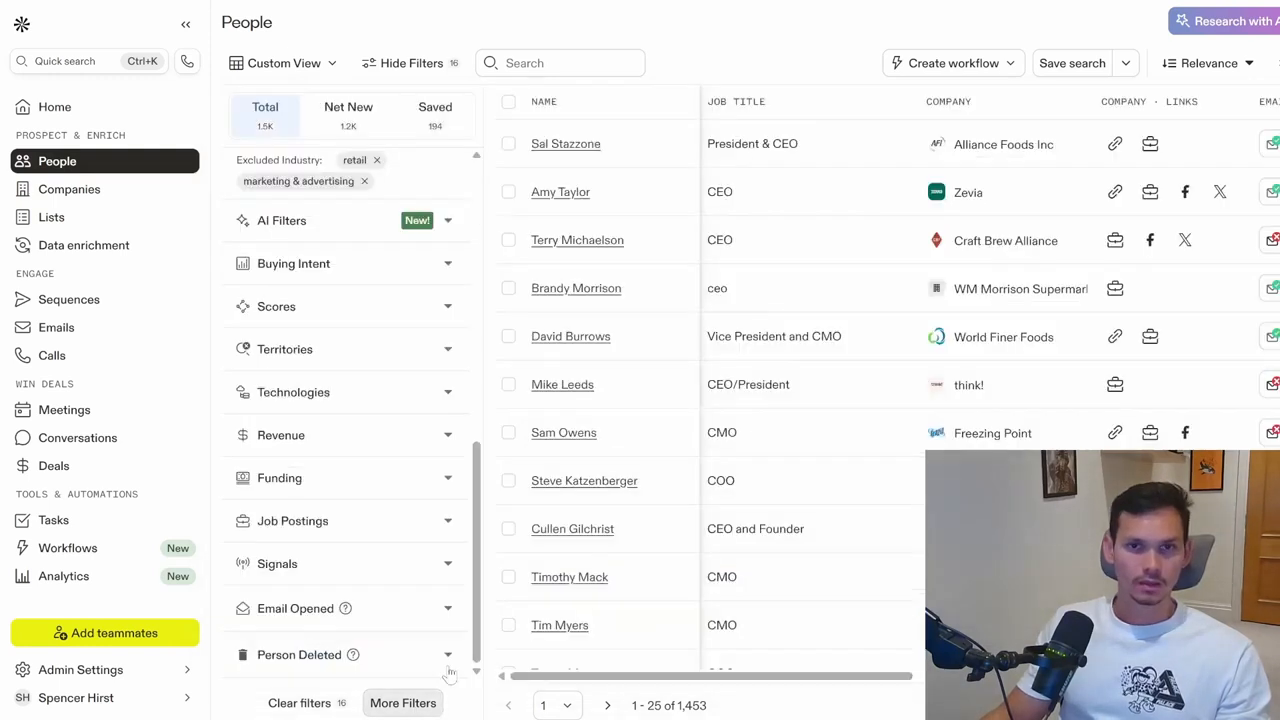
pyautogui.click(403, 703)
pyautogui.click(1231, 112)
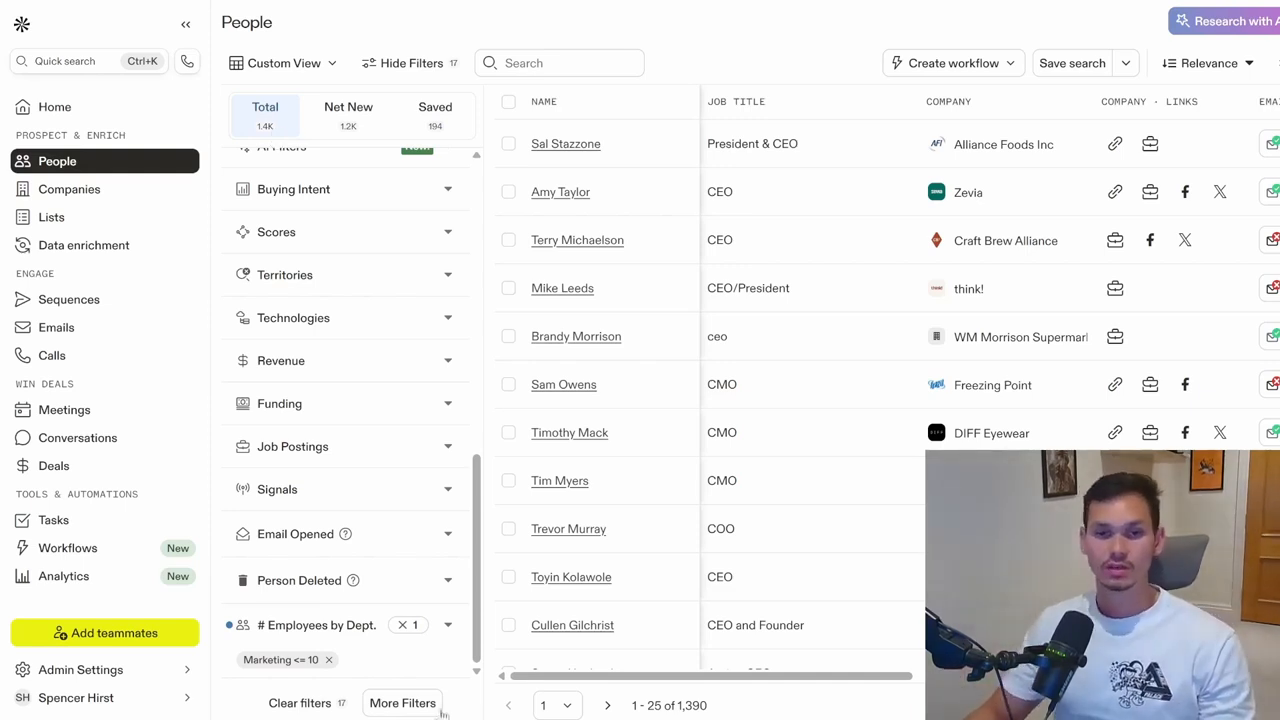
# Search the Headcount Growth filter's departments for "supp" and "logi", clearing each search term
pyautogui.click(402, 703)
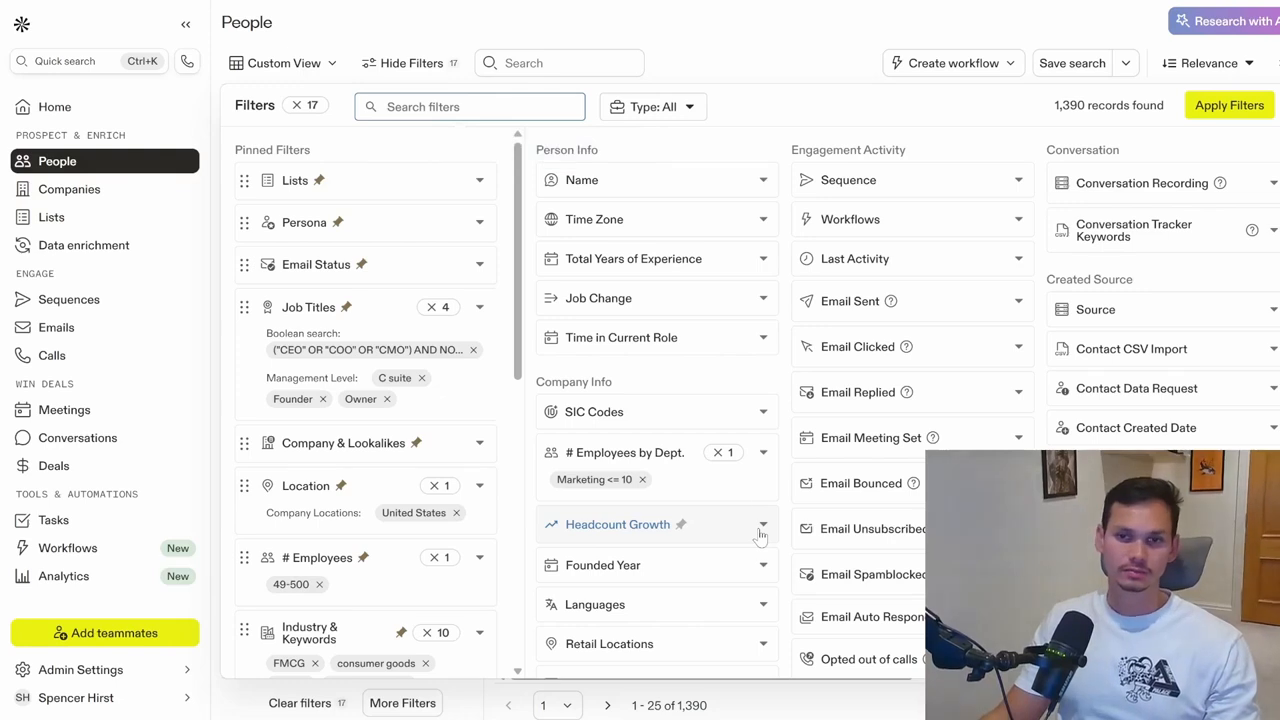
pyautogui.click(760, 531)
pyautogui.scroll(-2, 668, 450)
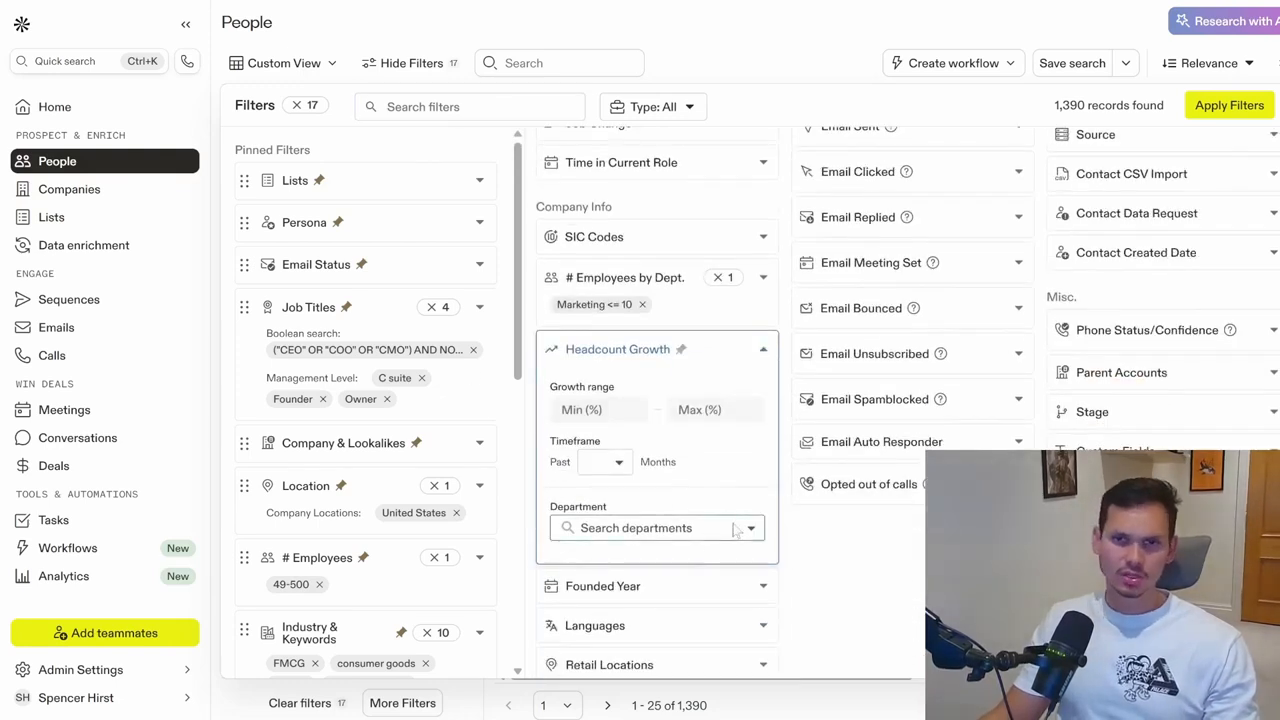
pyautogui.click(690, 528)
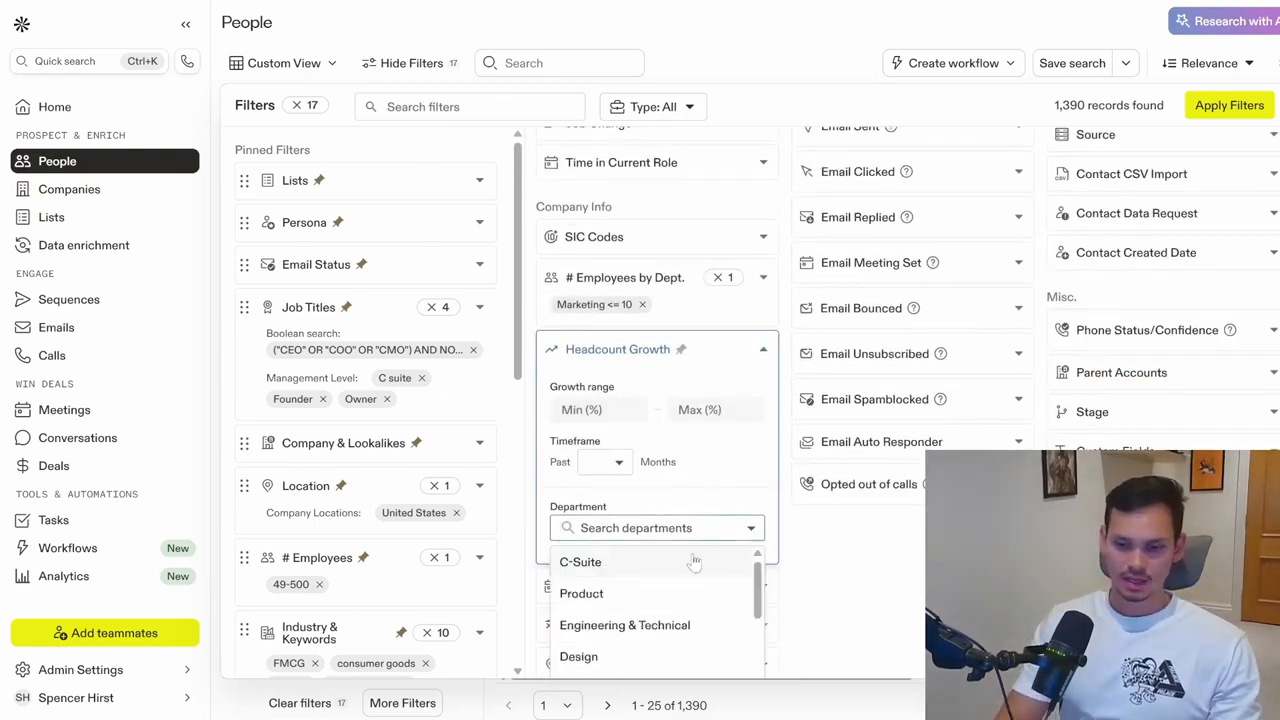
pyautogui.write('supply')
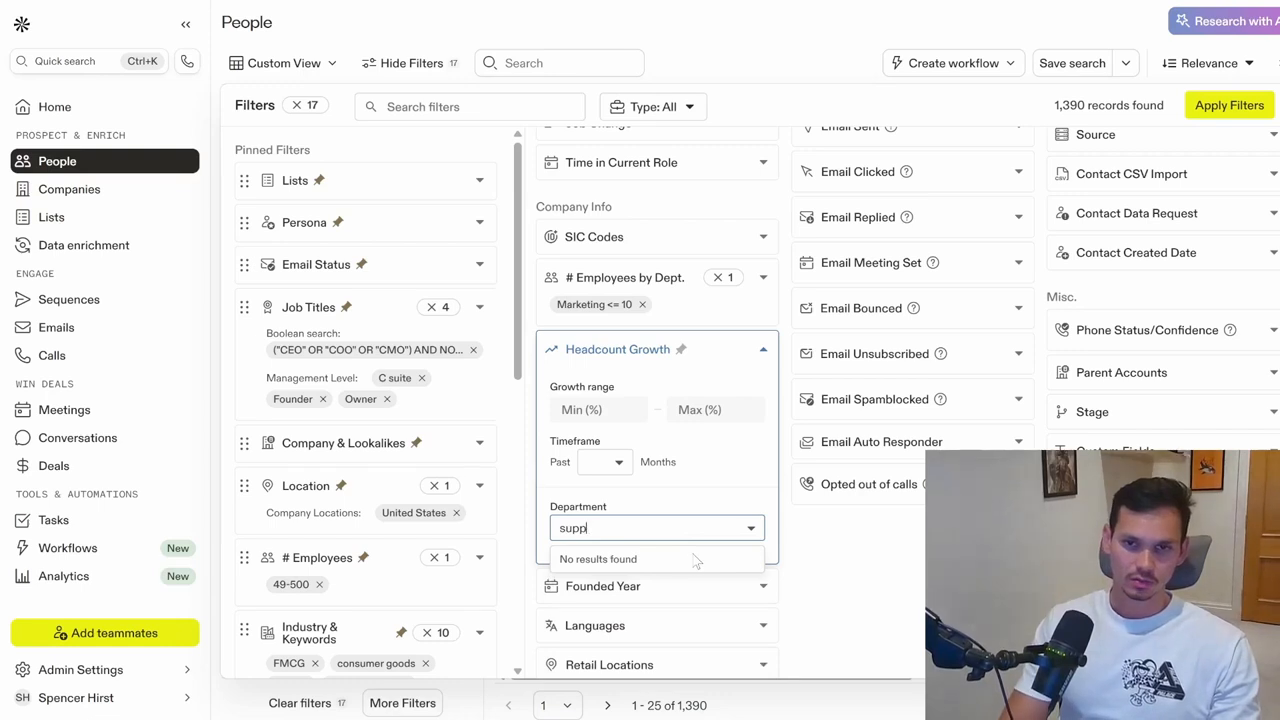
pyautogui.press('BackSpace')
pyautogui.press('BackSpace')
pyautogui.press('BackSpace')
pyautogui.press('BackSpace')
pyautogui.write('logi')
pyautogui.press('BackSpace')
pyautogui.press('BackSpace')
pyautogui.press('BackSpace')
pyautogui.press('BackSpace')
pyautogui.press('Escape')
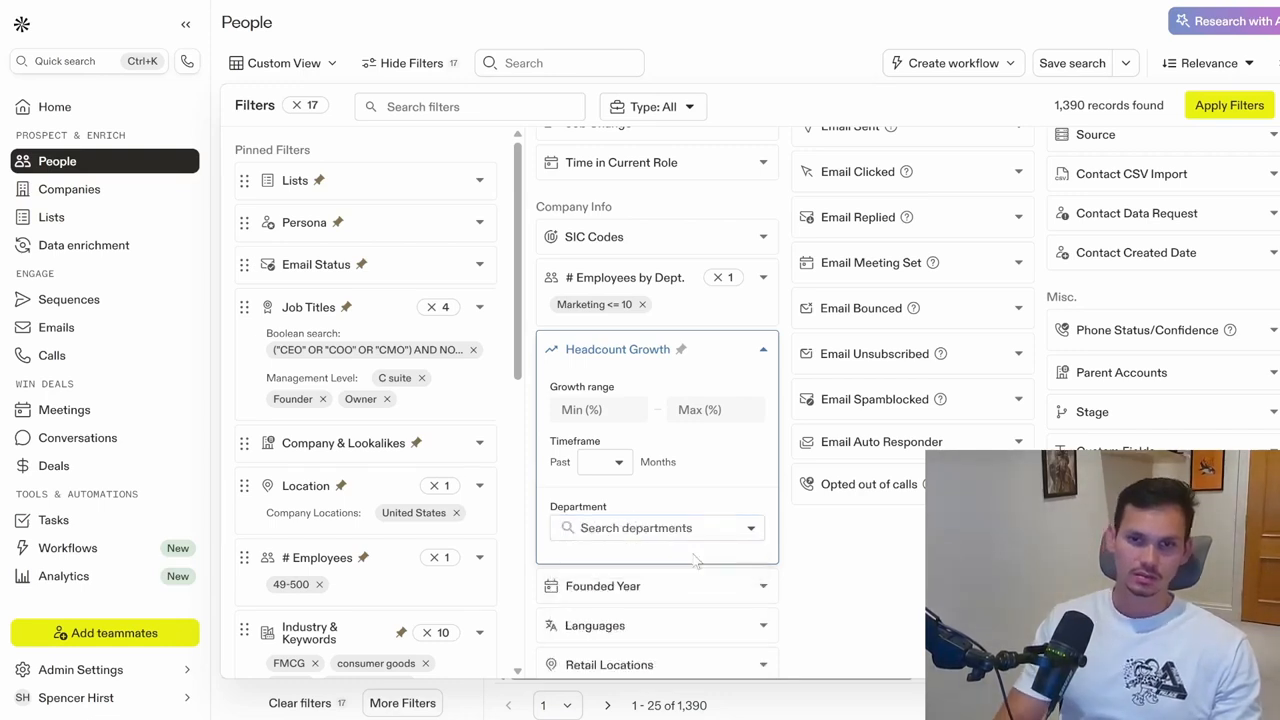
# Filter for companies with at least 20% Operations headcount growth in the past 12 months, and apply the filters
pyautogui.click(695, 528)
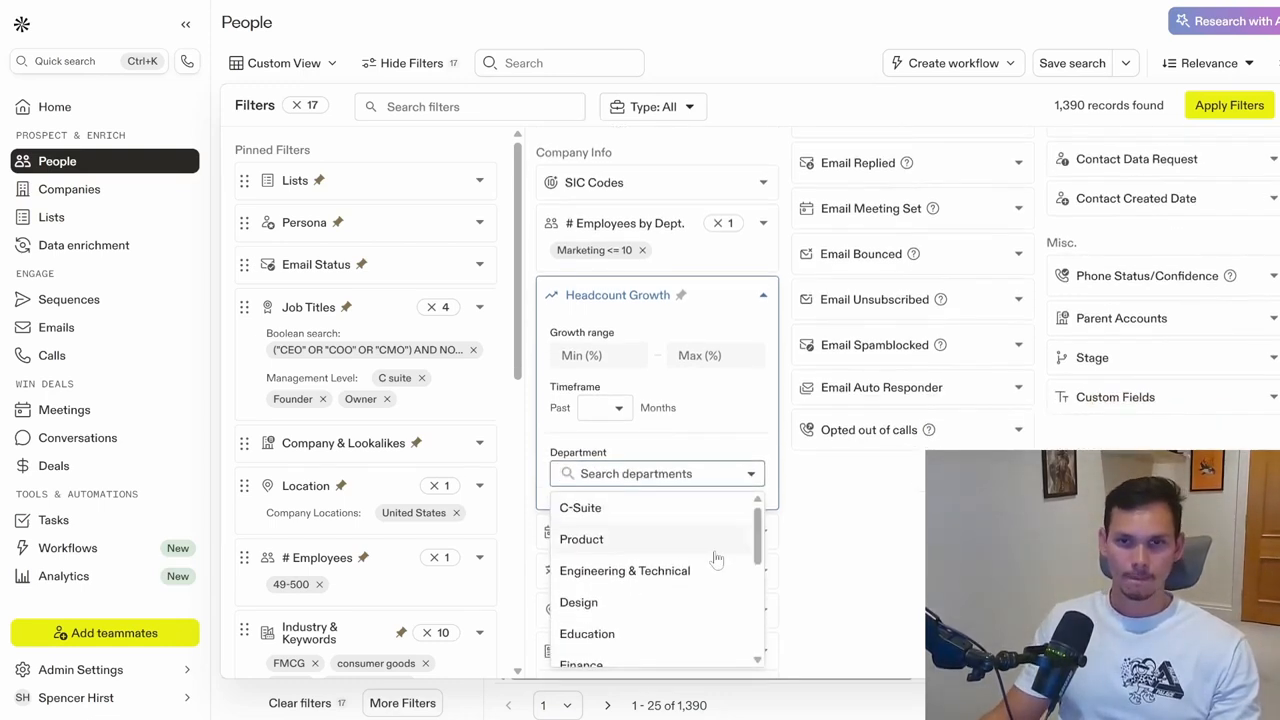
pyautogui.scroll(-5, 716, 558)
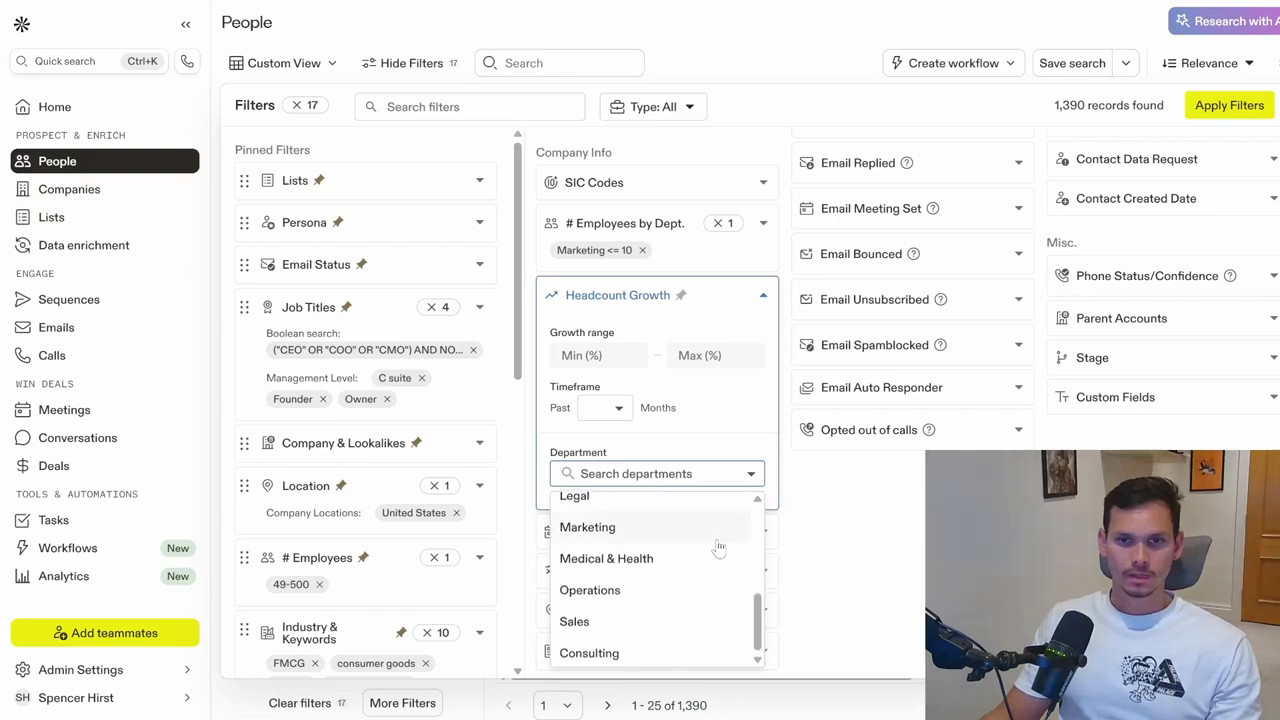
pyautogui.click(704, 598)
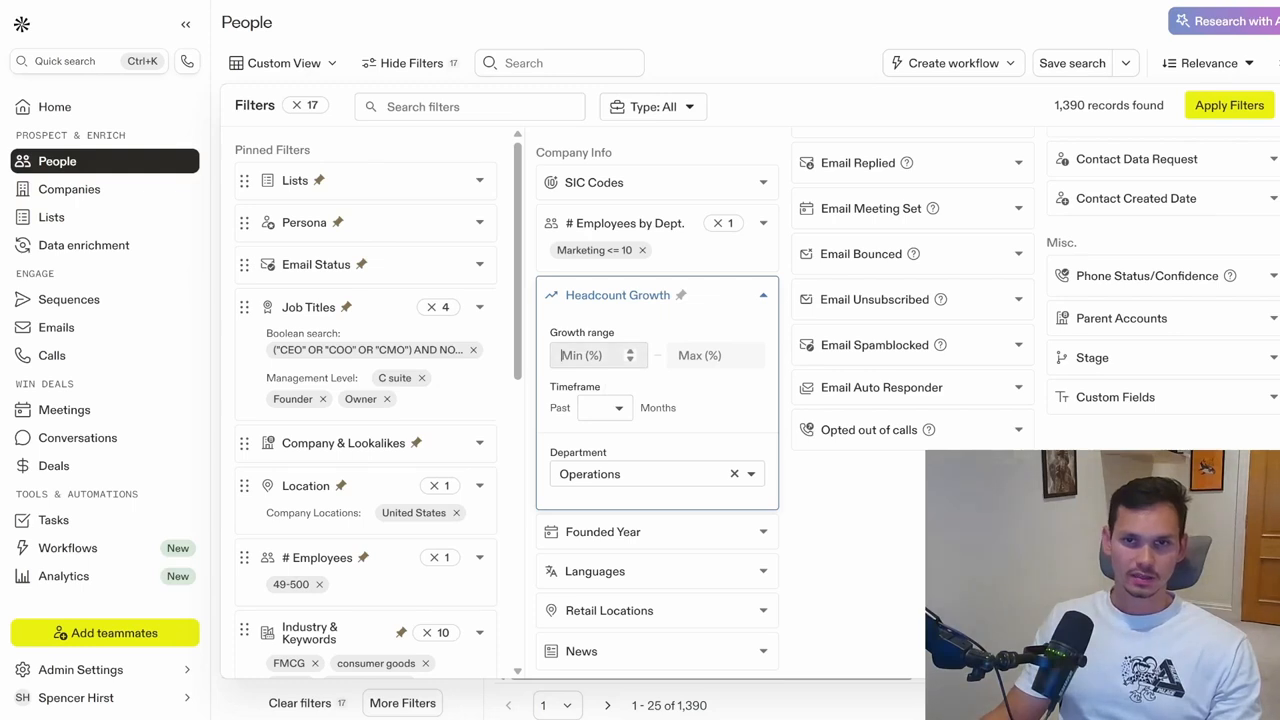
pyautogui.click(606, 407)
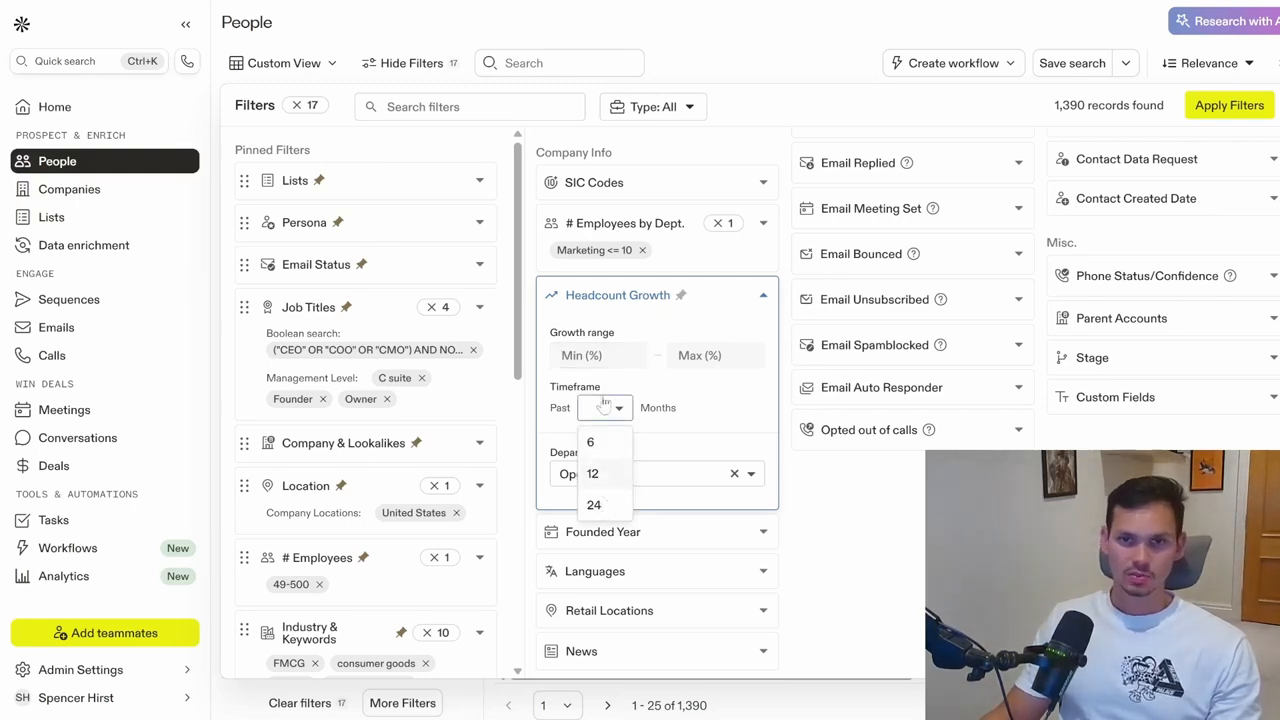
pyautogui.click(617, 483)
pyautogui.write('20')
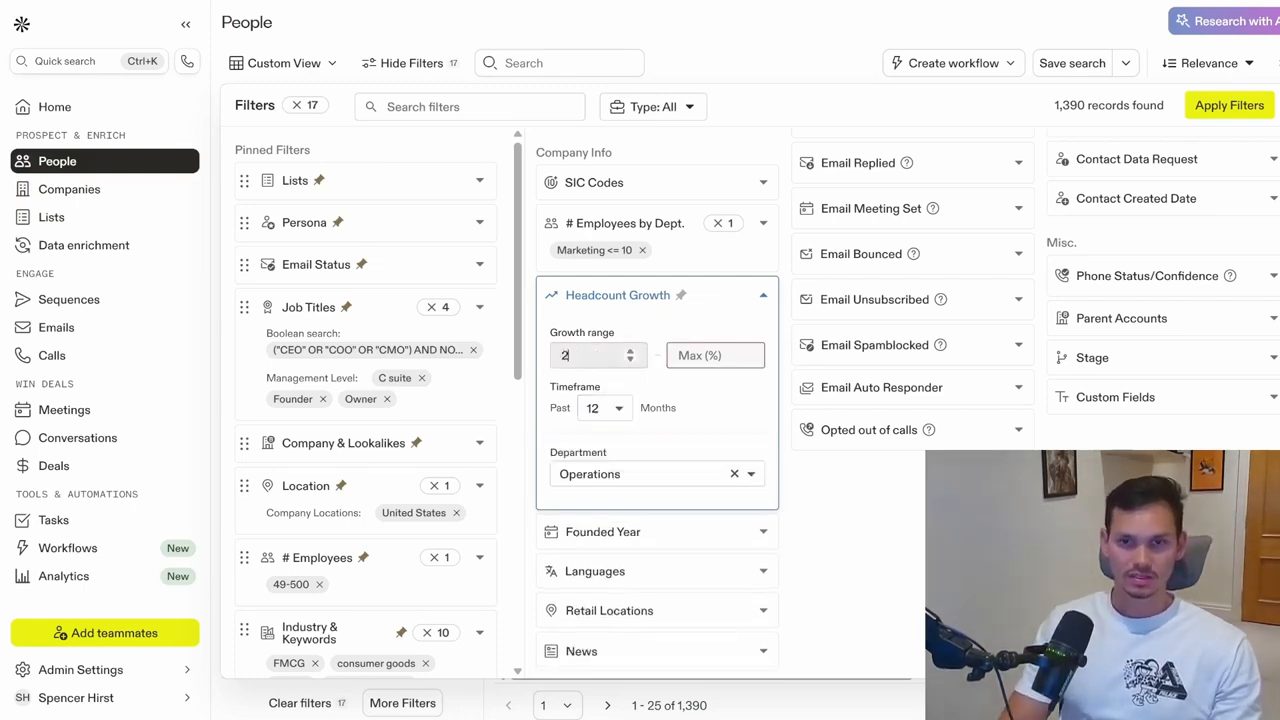
pyautogui.click(729, 362)
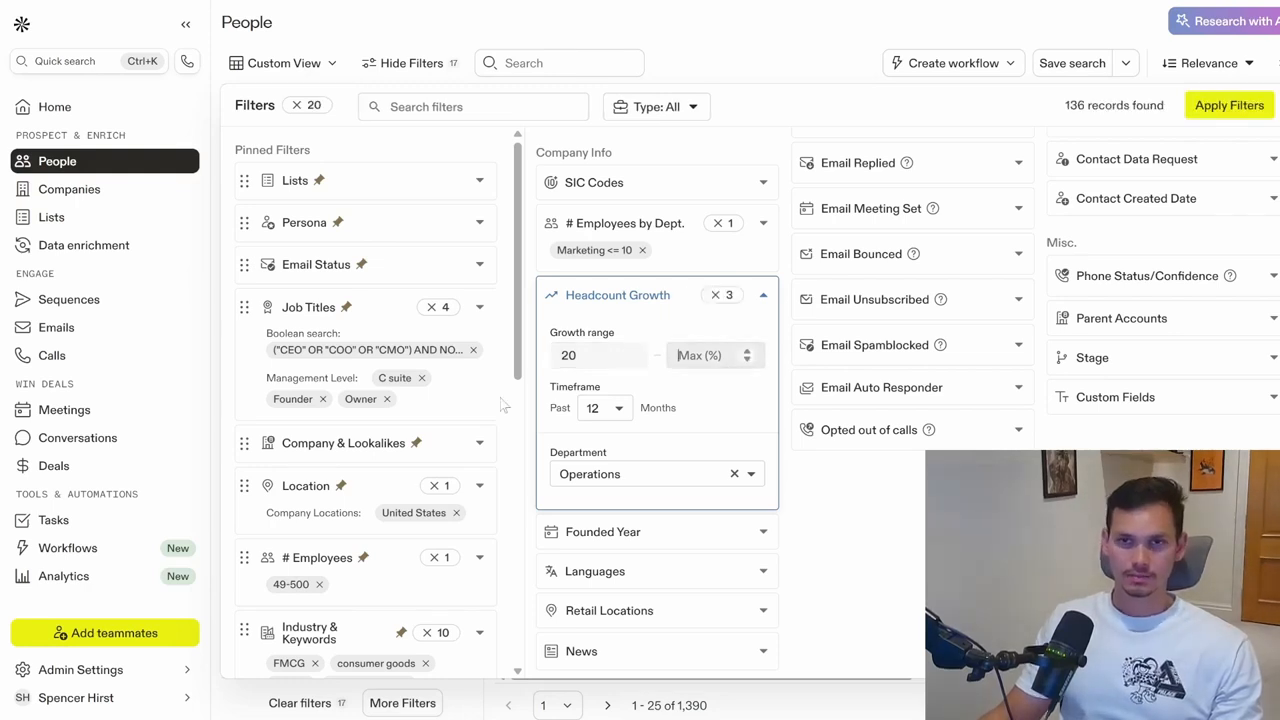
pyautogui.click(1237, 112)
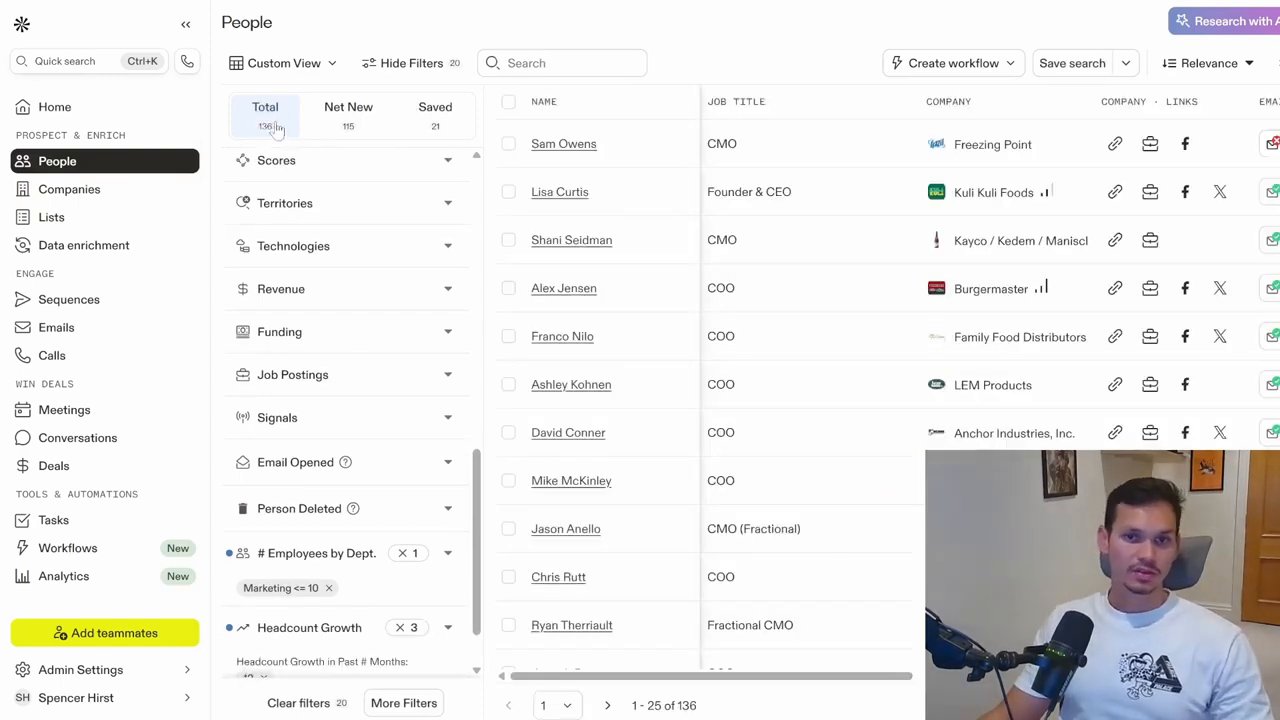
# Remove all Headcount Growth criteria from the people search and apply the filters again
pyautogui.click(404, 703)
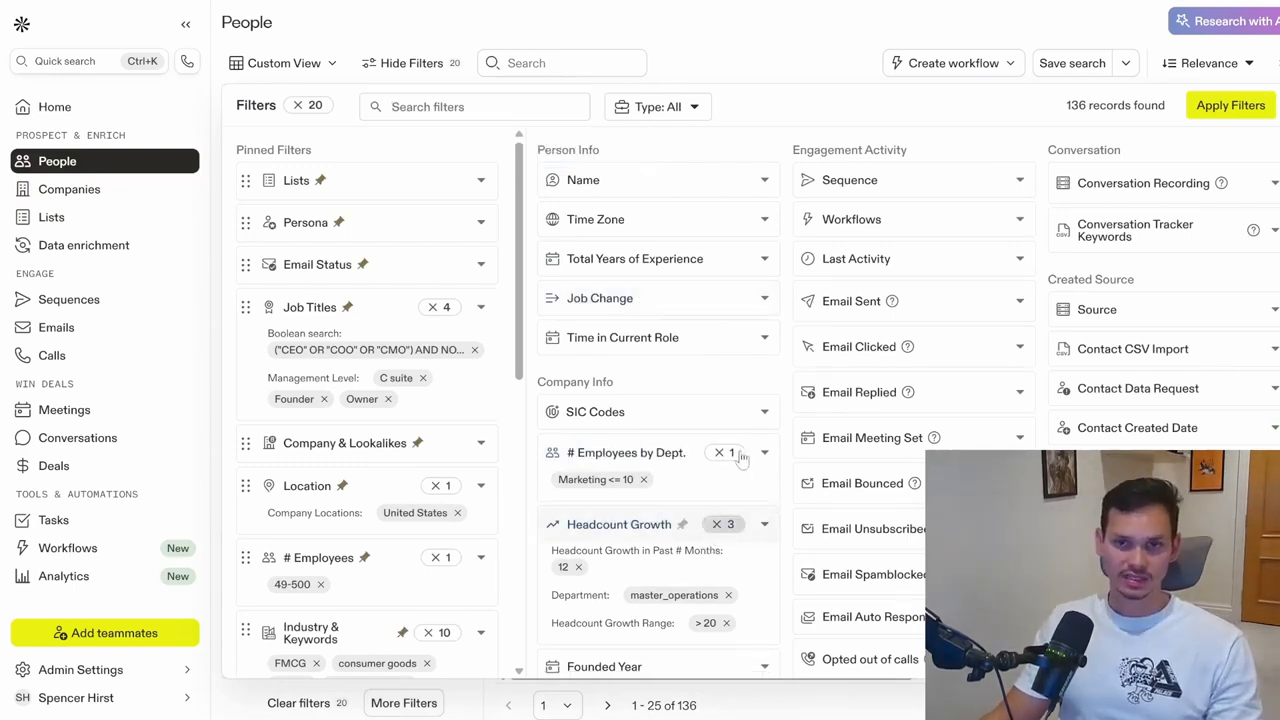
pyautogui.click(716, 524)
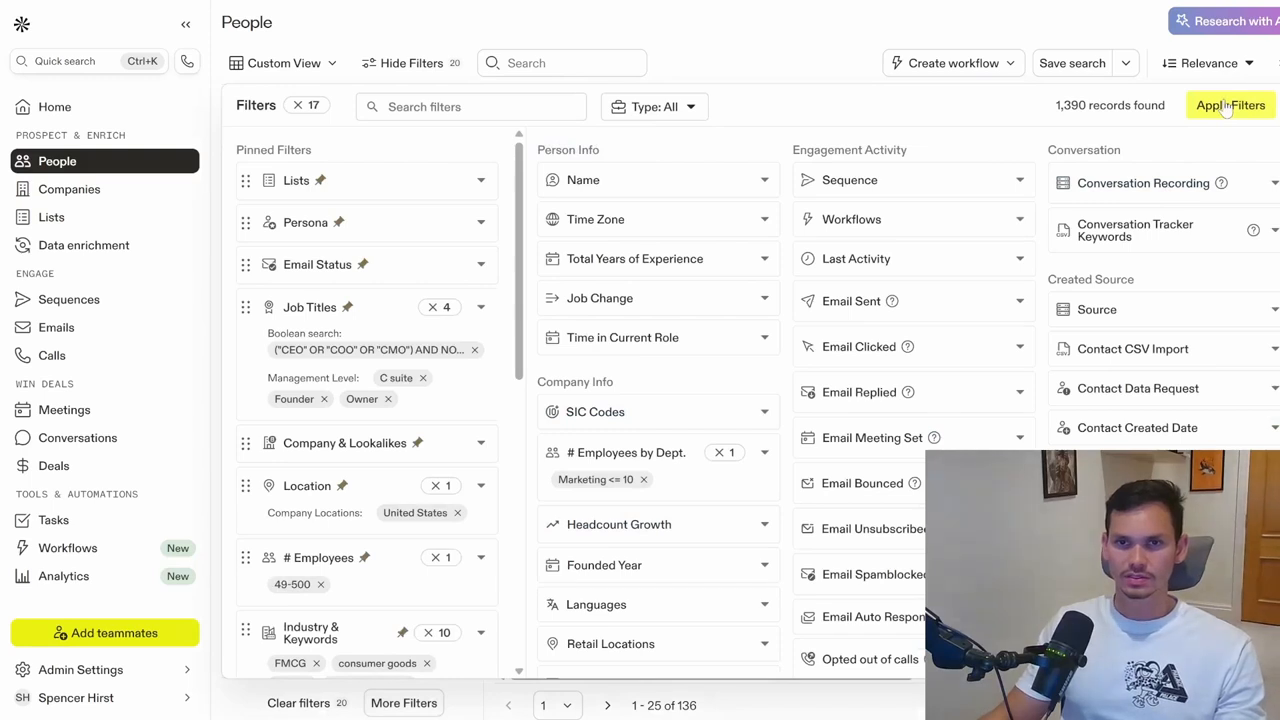
pyautogui.click(1226, 108)
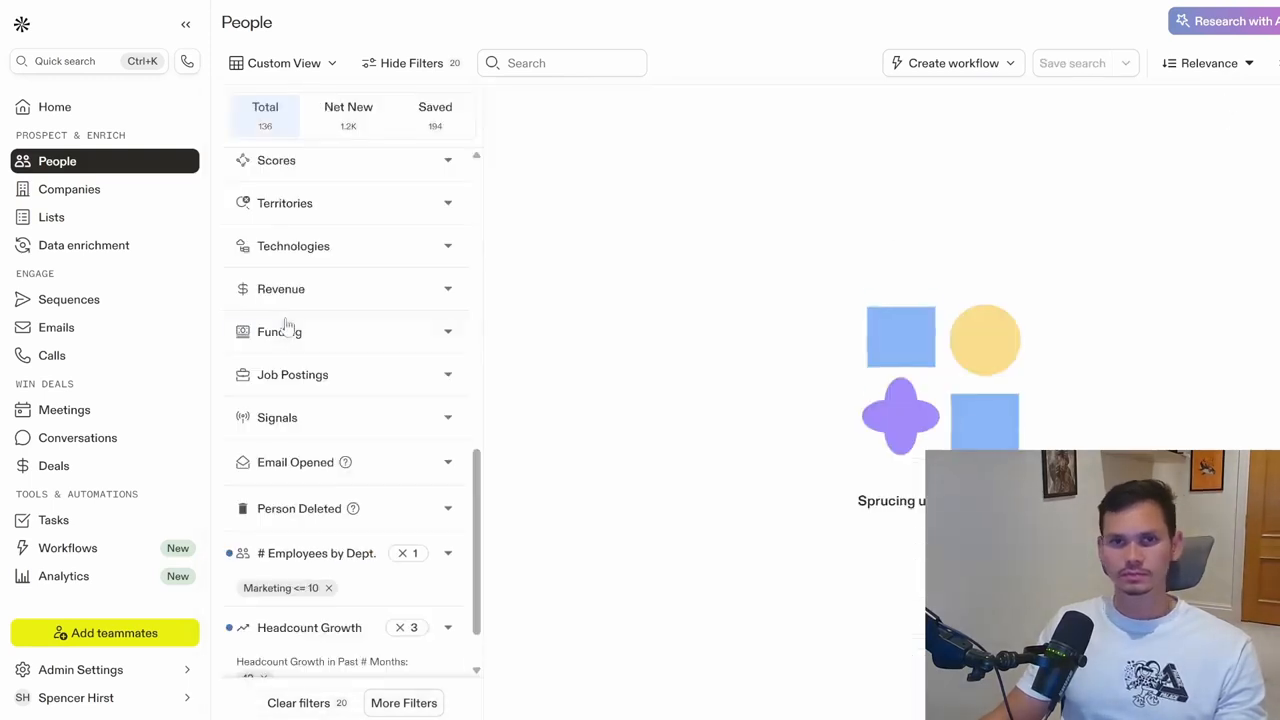
pyautogui.scroll(1, 286, 332)
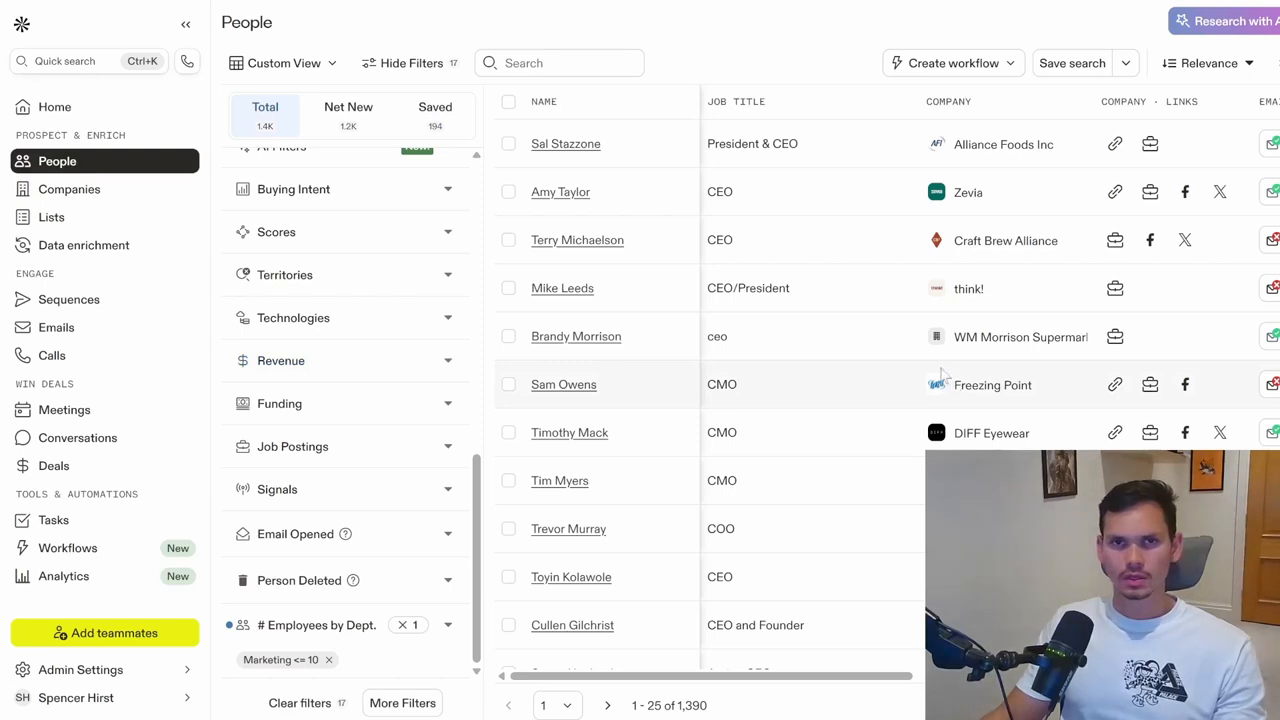
# Open apollo.io/pricing in a new Incognito window and show the plan prices with monthly billing
pyautogui.hotkey('ctrl', 'shift', 'n')
pyautogui.write('ap')
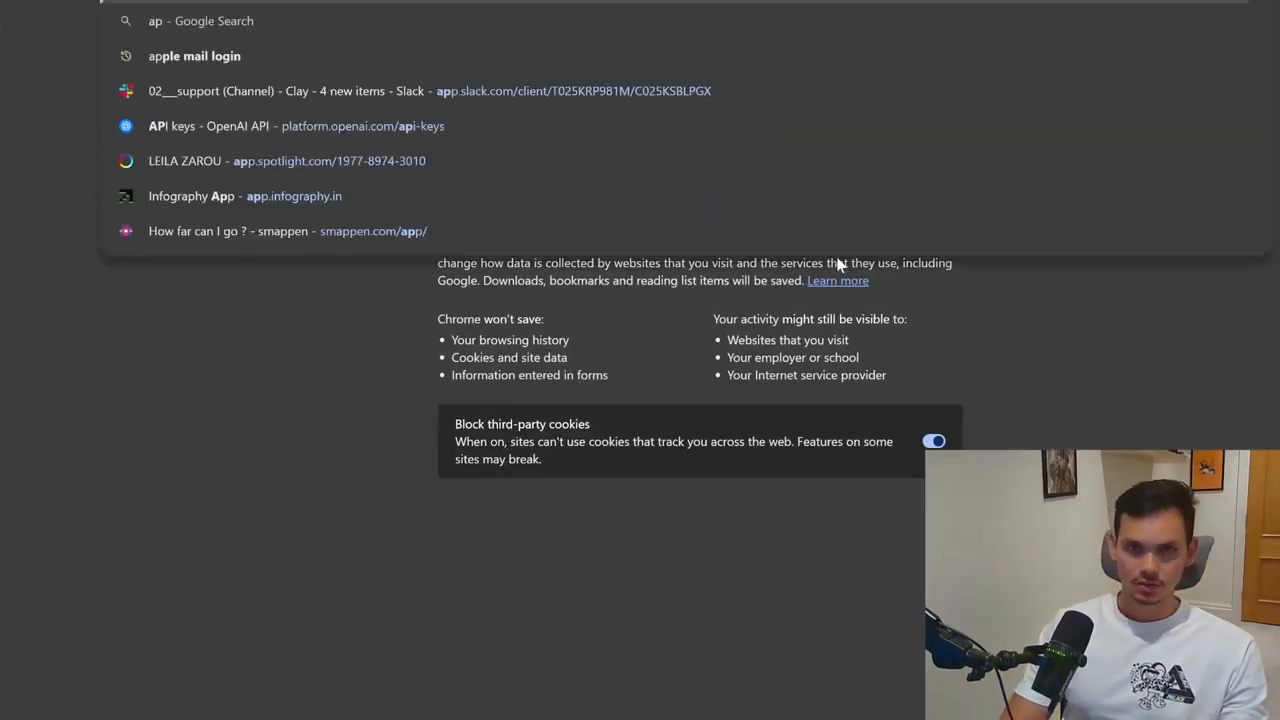
pyautogui.write('ollo')
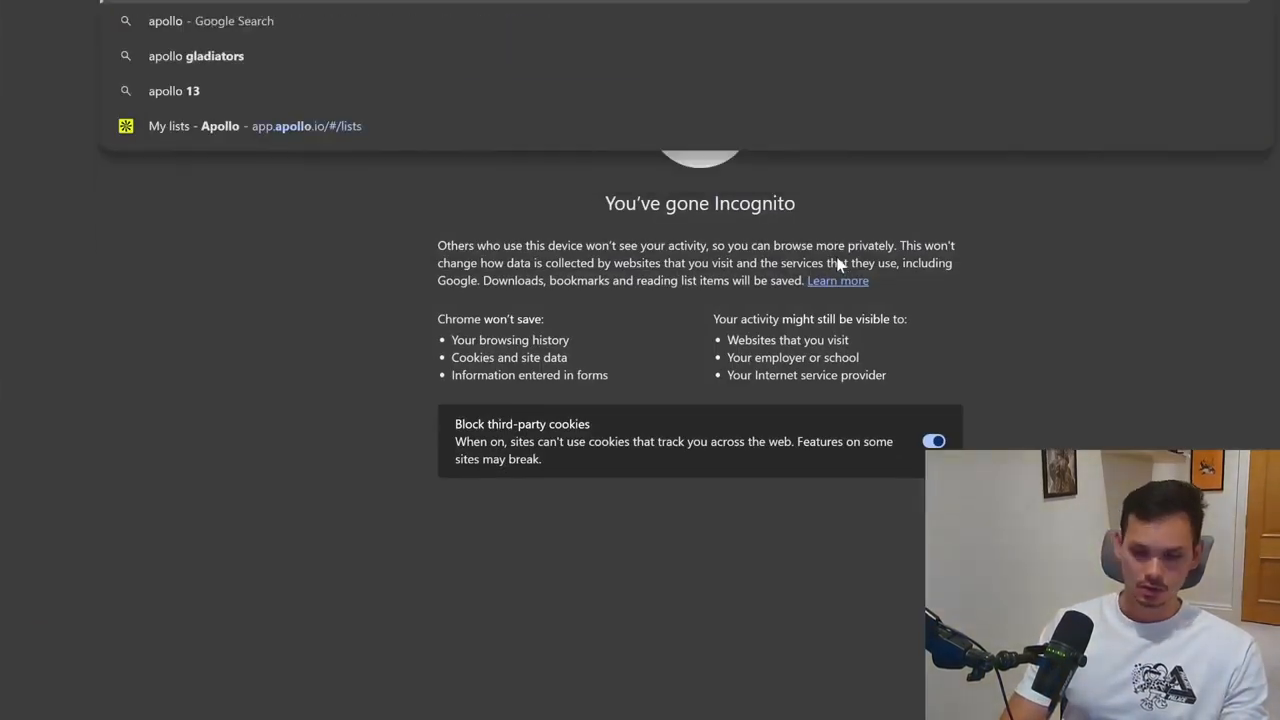
pyautogui.write('.io.io/pricing')
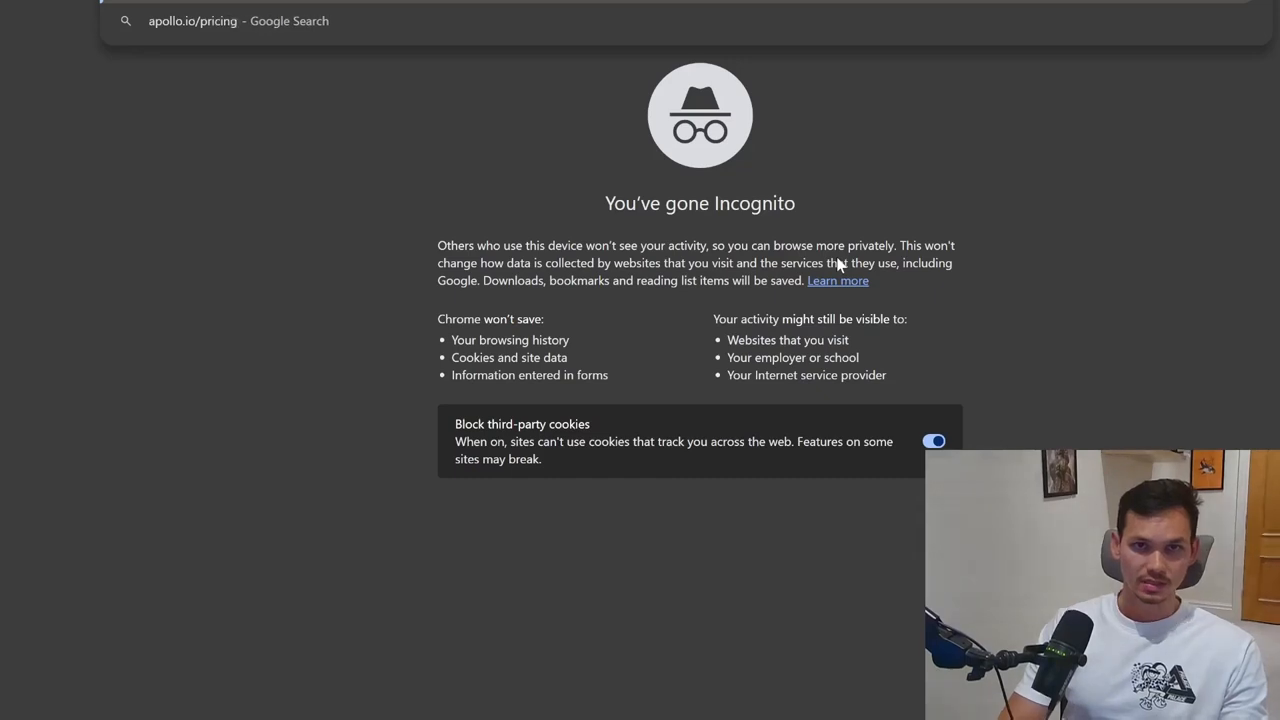
pyautogui.press('Return')
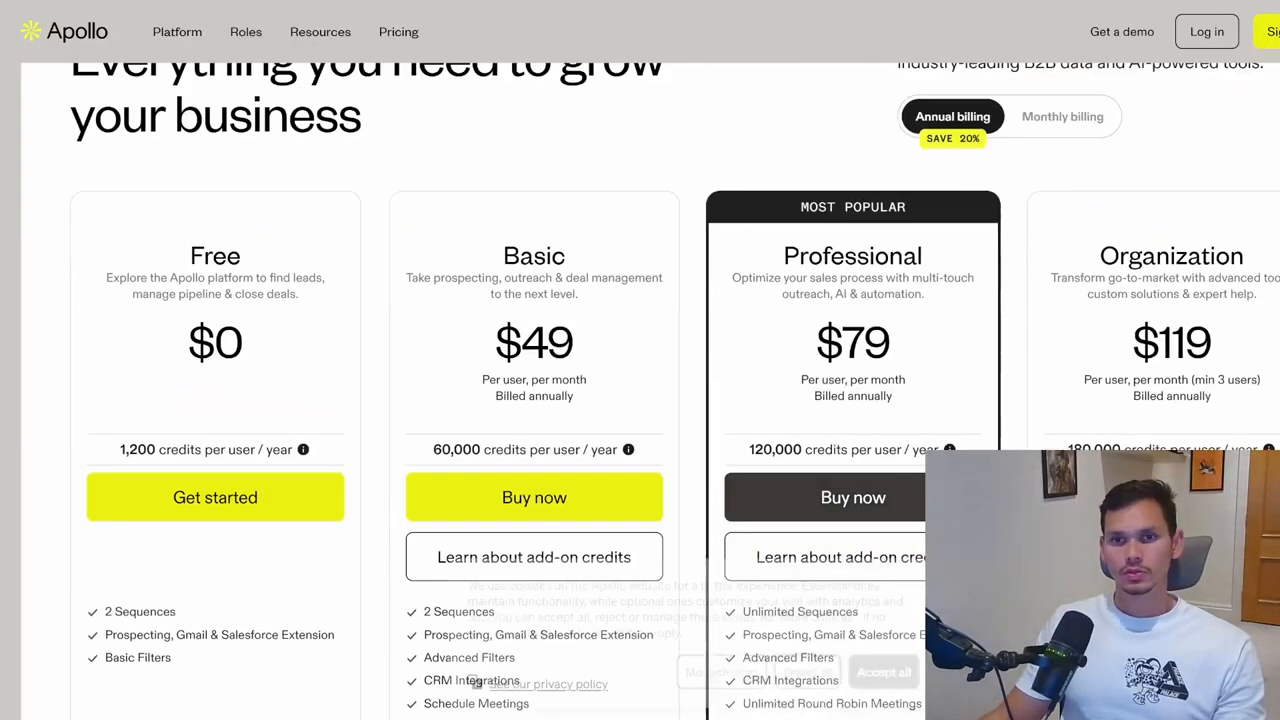
pyautogui.click(1060, 118)
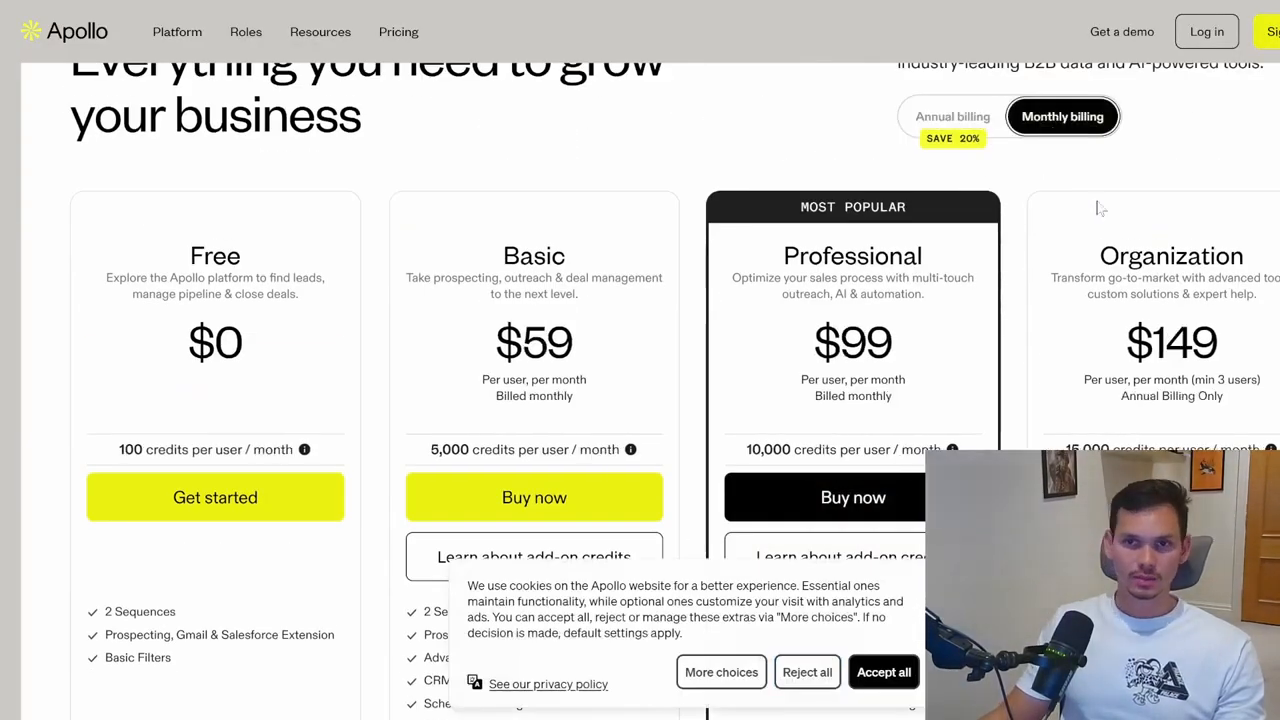
# Accept the cookies on Apollo's pricing page and examine each plan's monthly price, credits and included features
pyautogui.click(884, 672)
pyautogui.scroll(1, 474, 470)
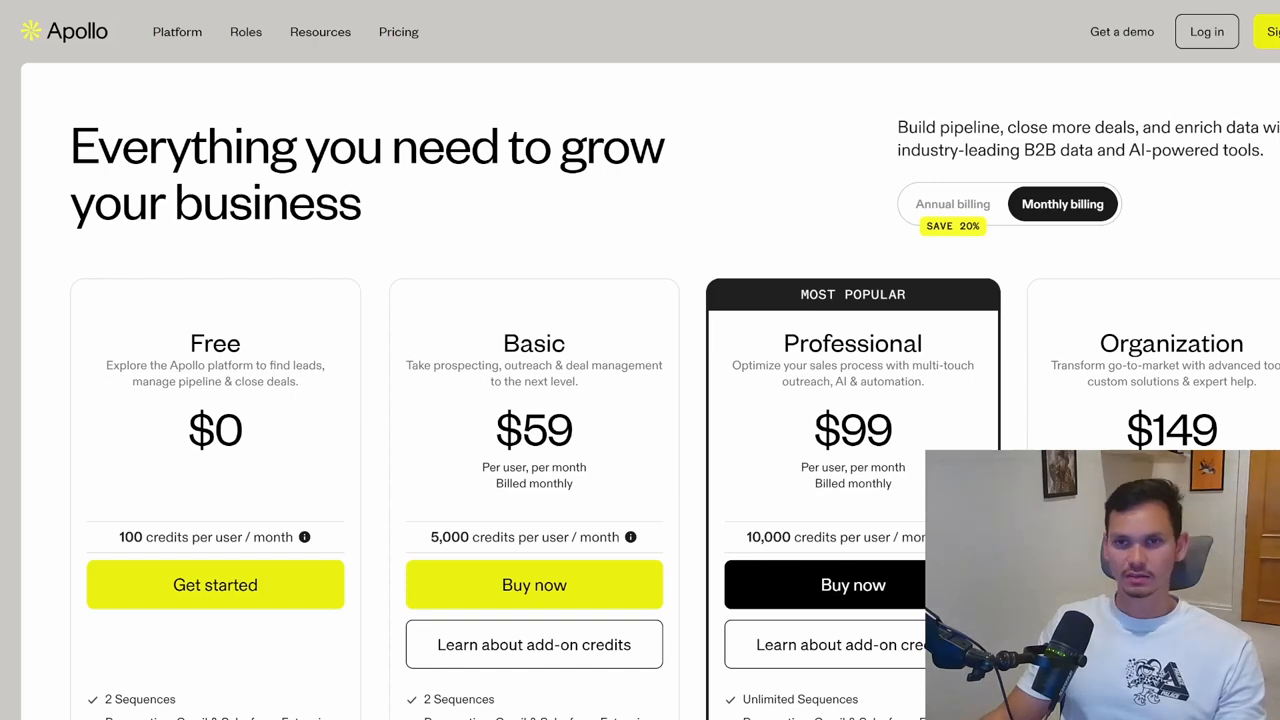
pyautogui.scroll(-1, 853, 440)
pyautogui.scroll(-1, 855, 440)
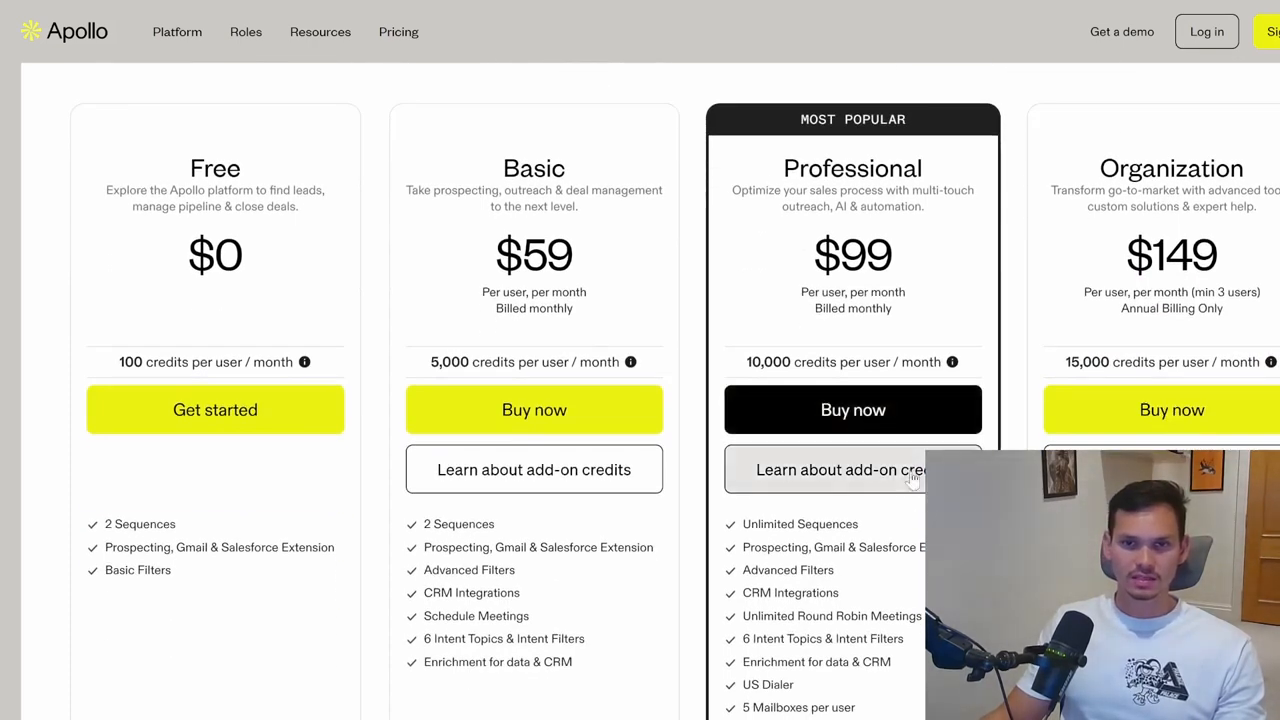
pyautogui.scroll(-1, 912, 480)
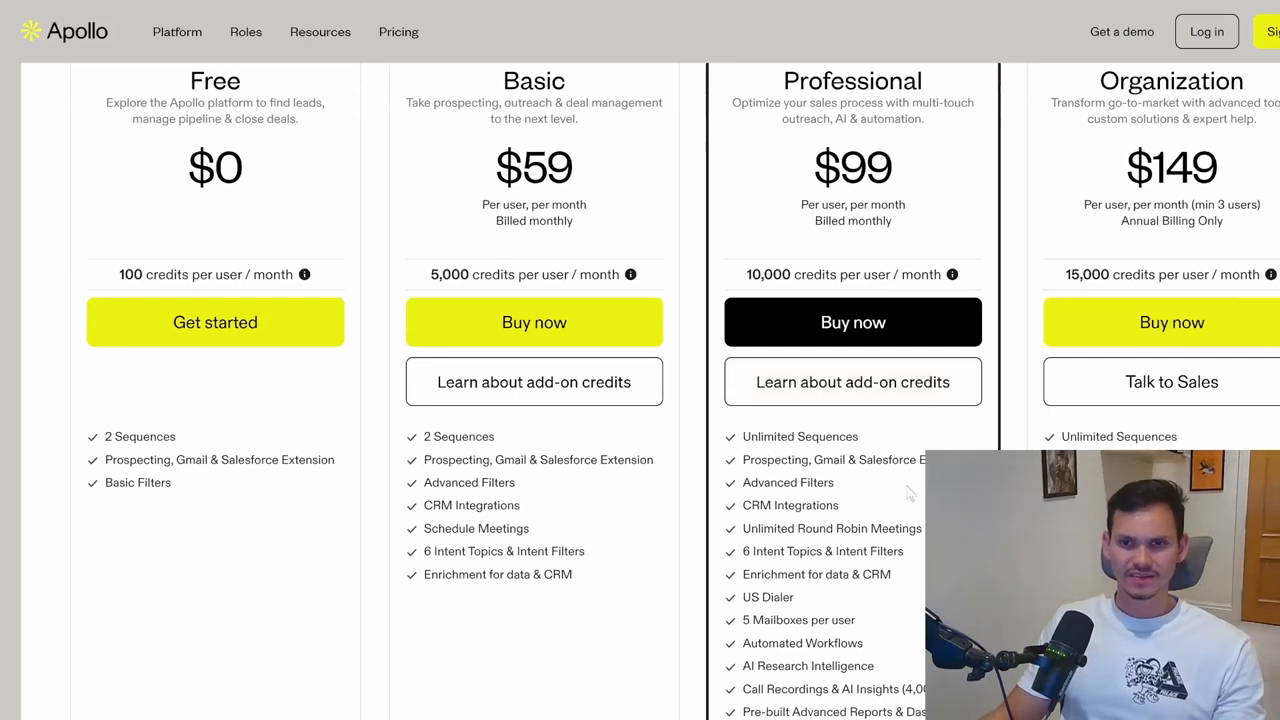
pyautogui.scroll(1, 910, 492)
pyautogui.moveTo(477, 220)
pyautogui.mouseDown()
pyautogui.moveTo(629, 300)
pyautogui.moveTo(568, 297)
pyautogui.moveTo(487, 243)
pyautogui.mouseUp()
pyautogui.click(609, 316)
pyautogui.click(487, 243)
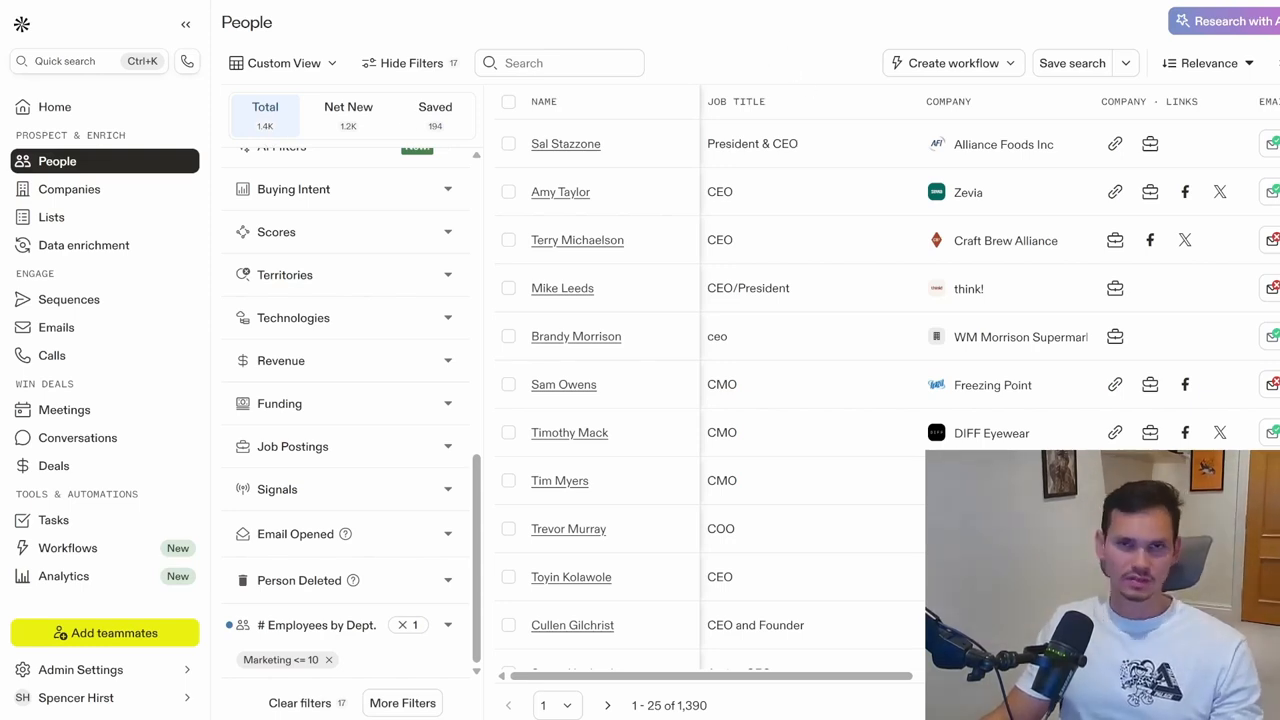
# Open the Apify website in a new browser tab and search its Actor store for "apollo"
pyautogui.hotkey('ctrl', 't')
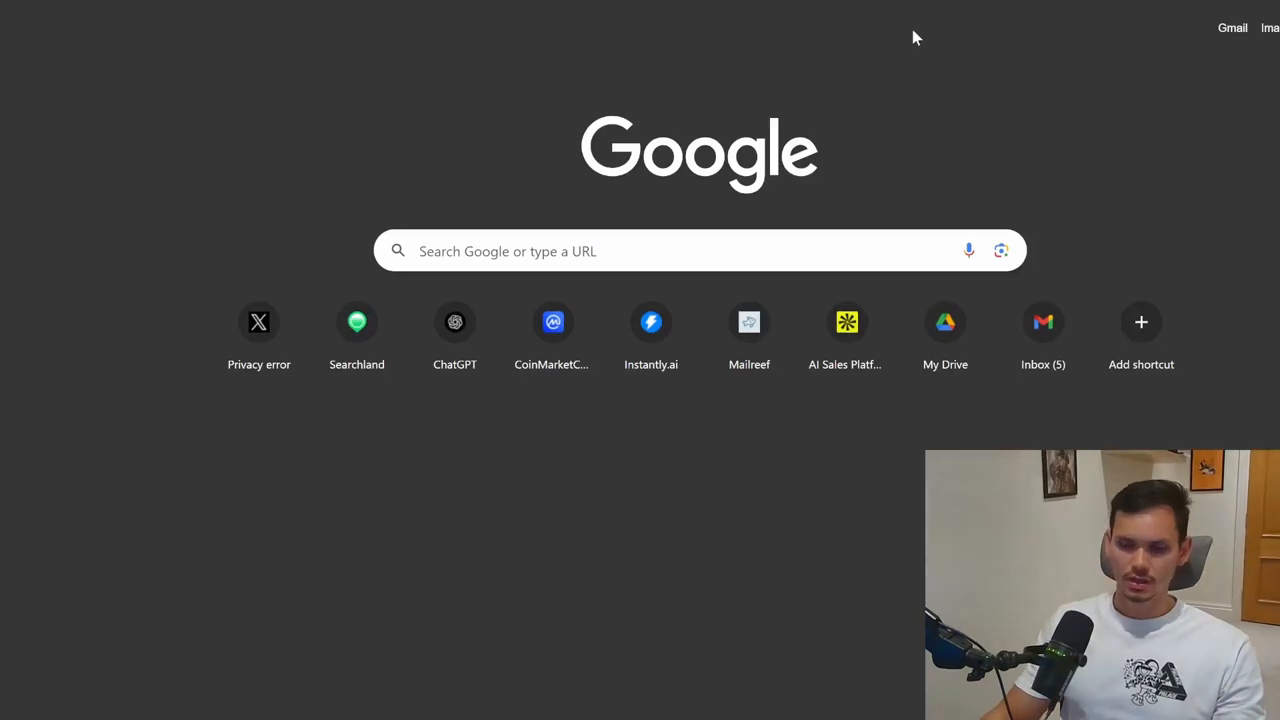
pyautogui.write('apify')
pyautogui.press('Return')
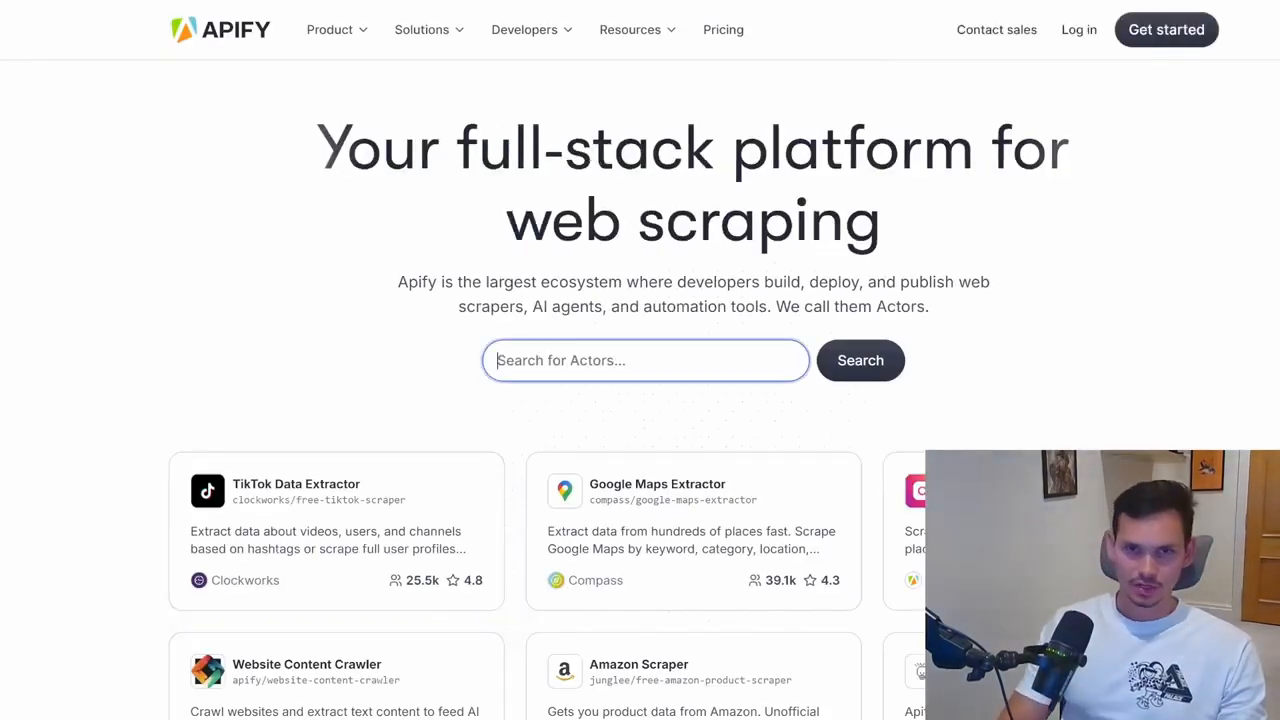
pyautogui.write('apollo')
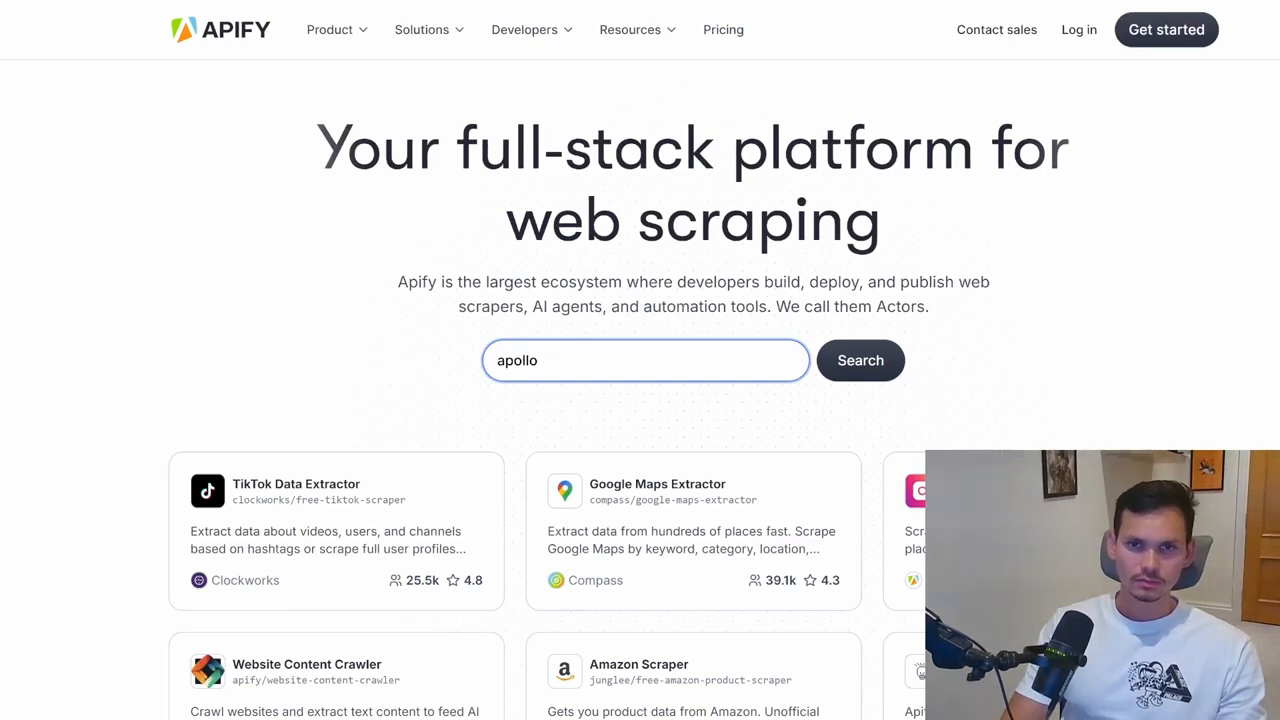
pyautogui.press('Return')
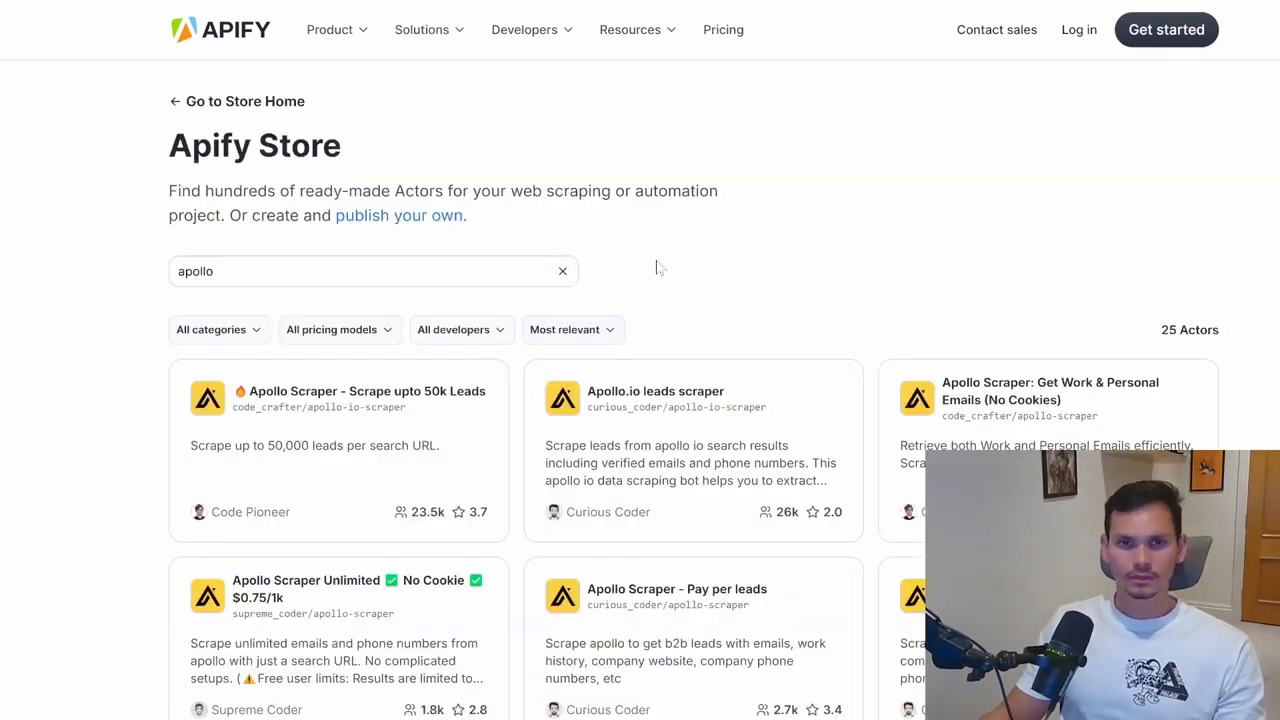
# Open the "Apollo Scraper - Scrape upto 50k Leads" Actor, start its free trial in Apify Console and dismiss the new features announcement
pyautogui.click(333, 450)
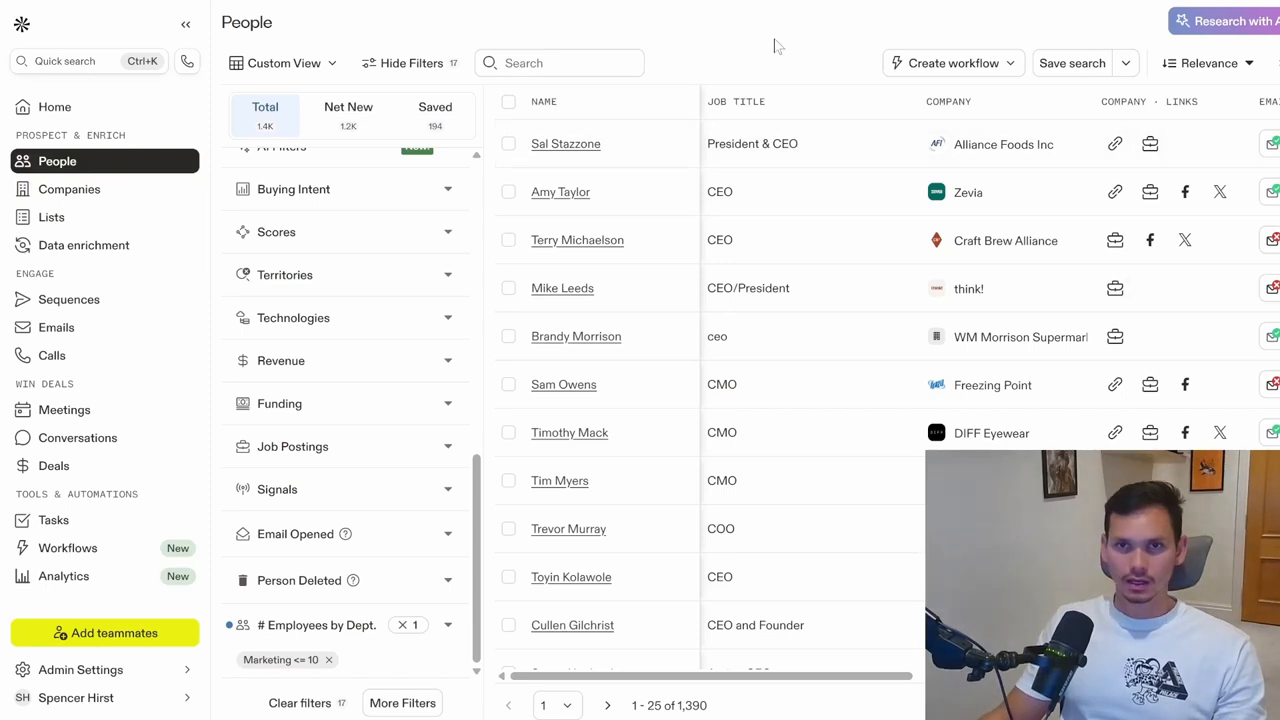
pyautogui.scroll(5, 398, 535)
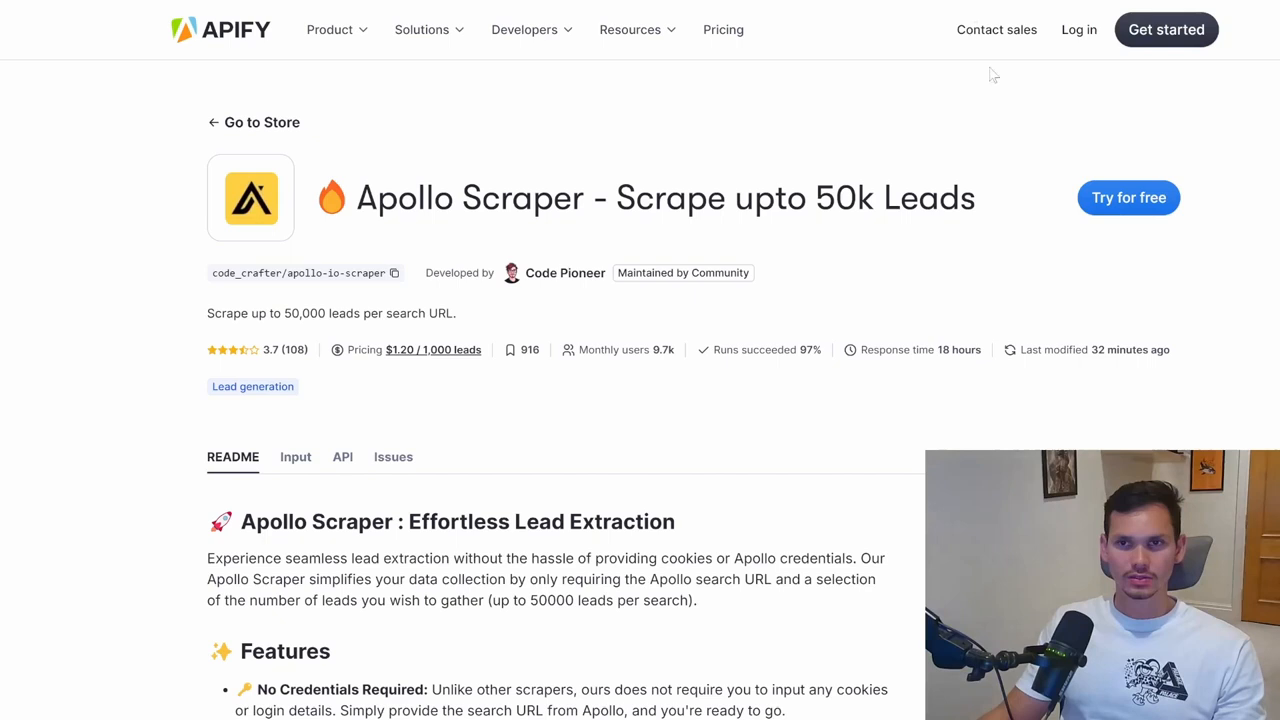
pyautogui.click(1118, 197)
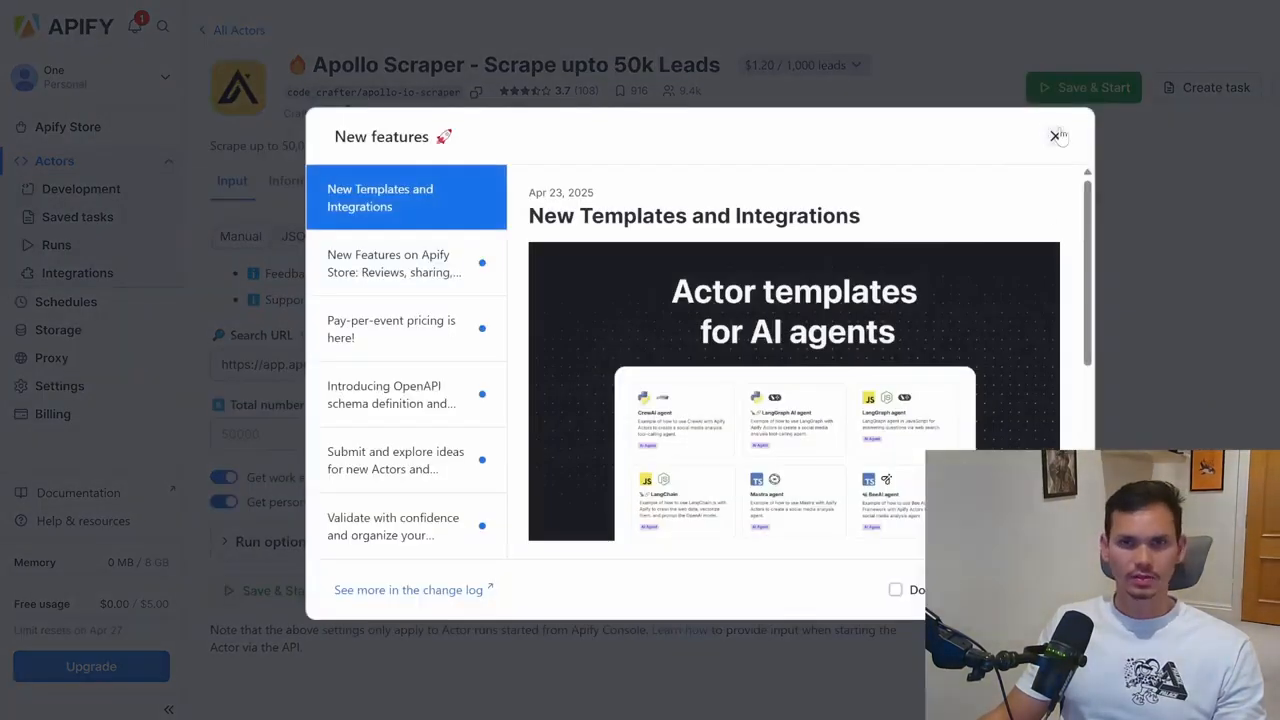
pyautogui.click(1054, 134)
# Replace the scraper's default Search URL with the URL of the filtered Apollo people search
pyautogui.click(540, 364)
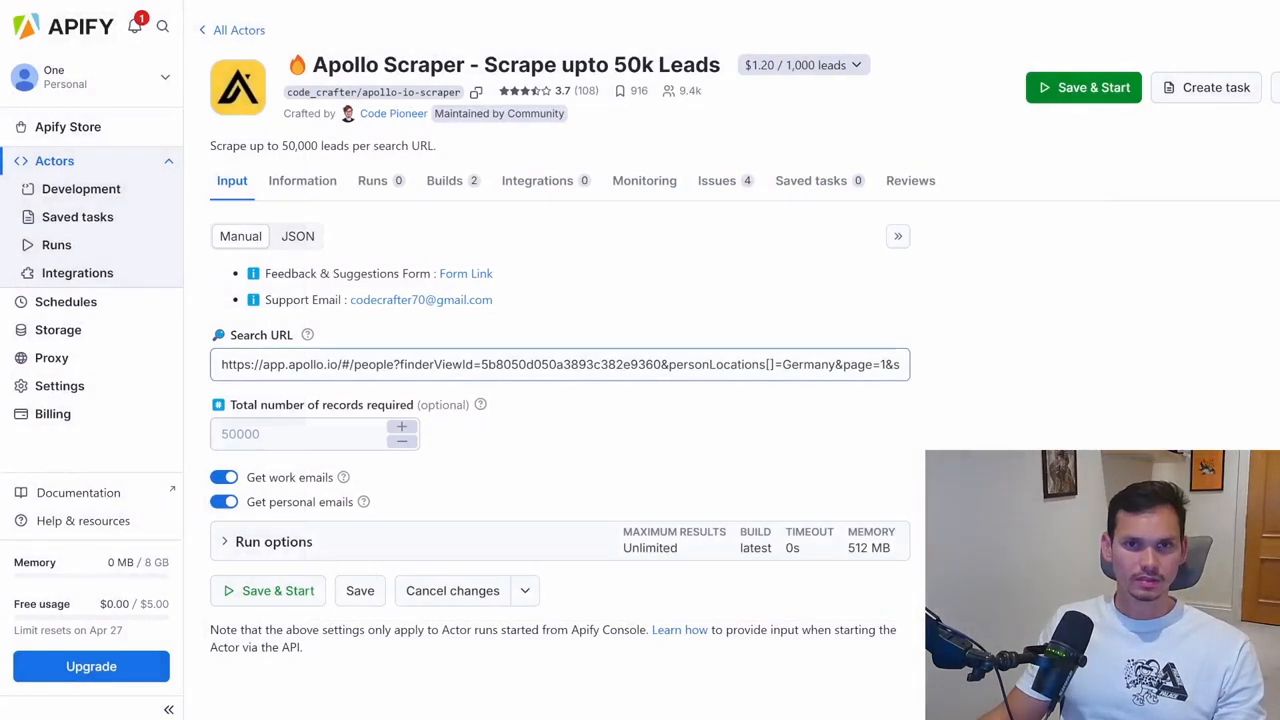
pyautogui.hotkey('ctrl', 'a')
pyautogui.hotkey('ctrl', 'v')
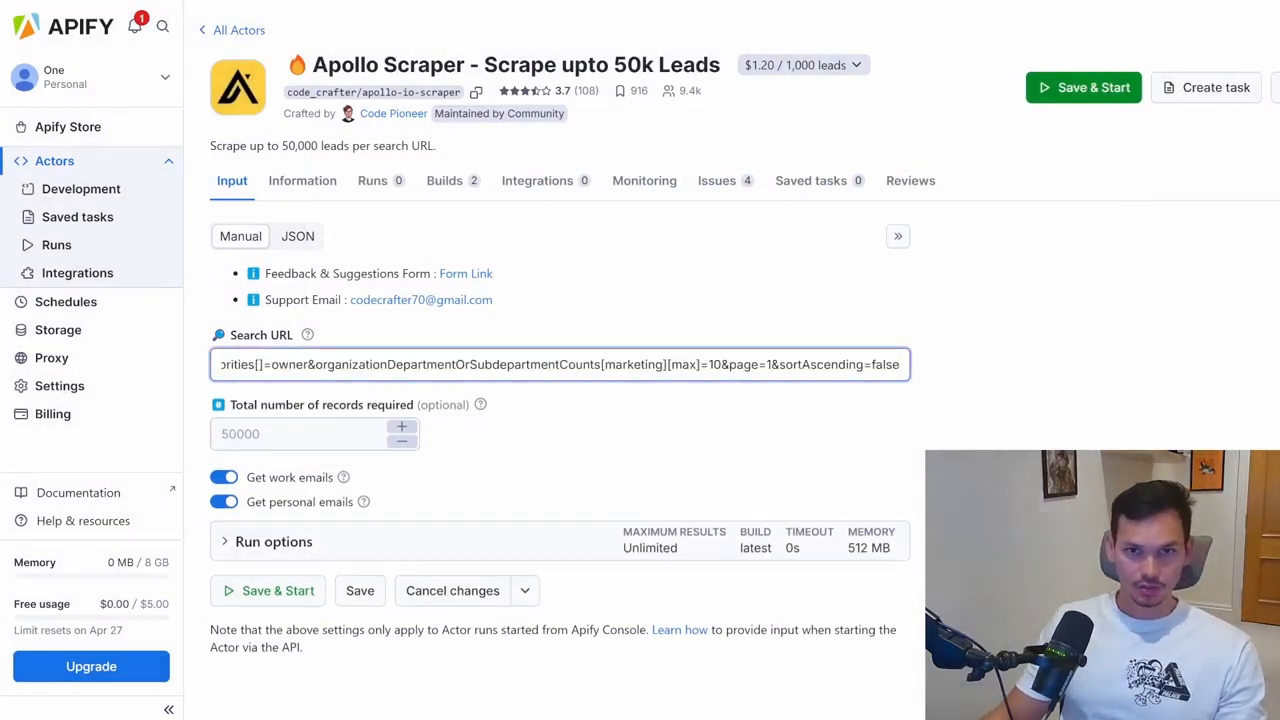
# Open the scraper's Search URL in a new tab to bring up the Apollo people search
pyautogui.moveTo(334, 365); pyautogui.dragTo(521, 365)
pyautogui.click(521, 365)
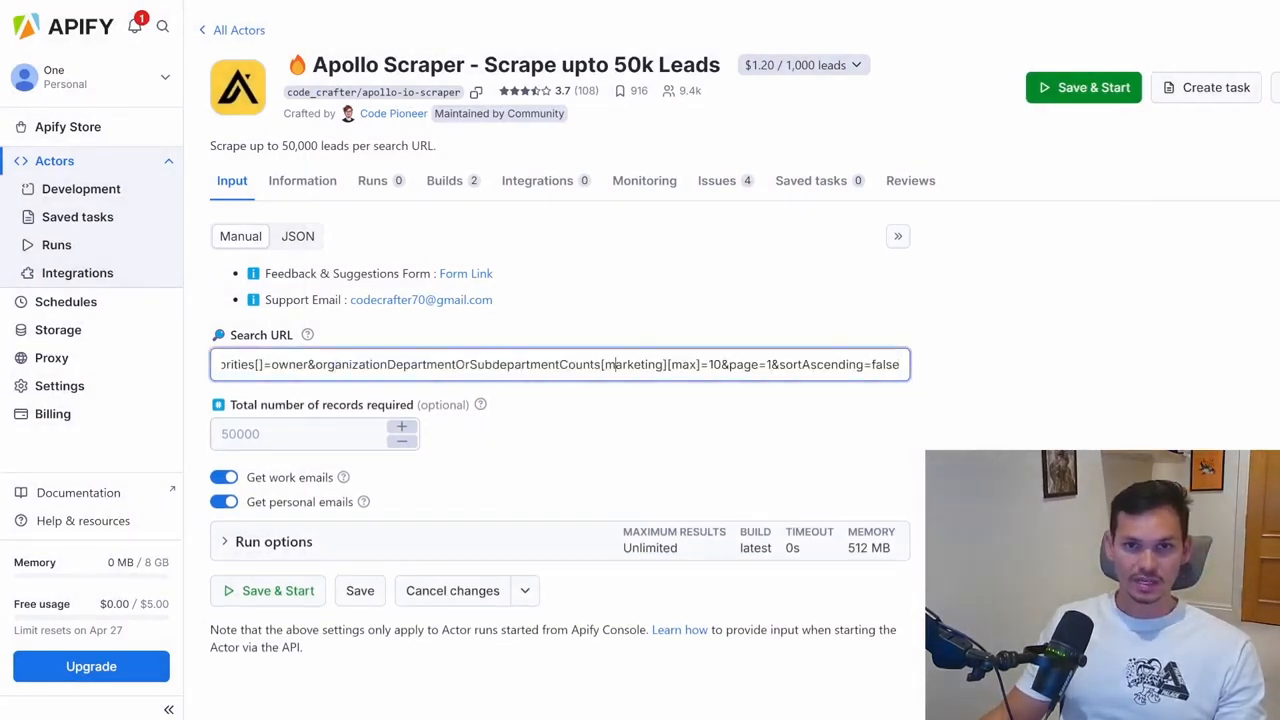
pyautogui.hotkey('ctrl', 'a')
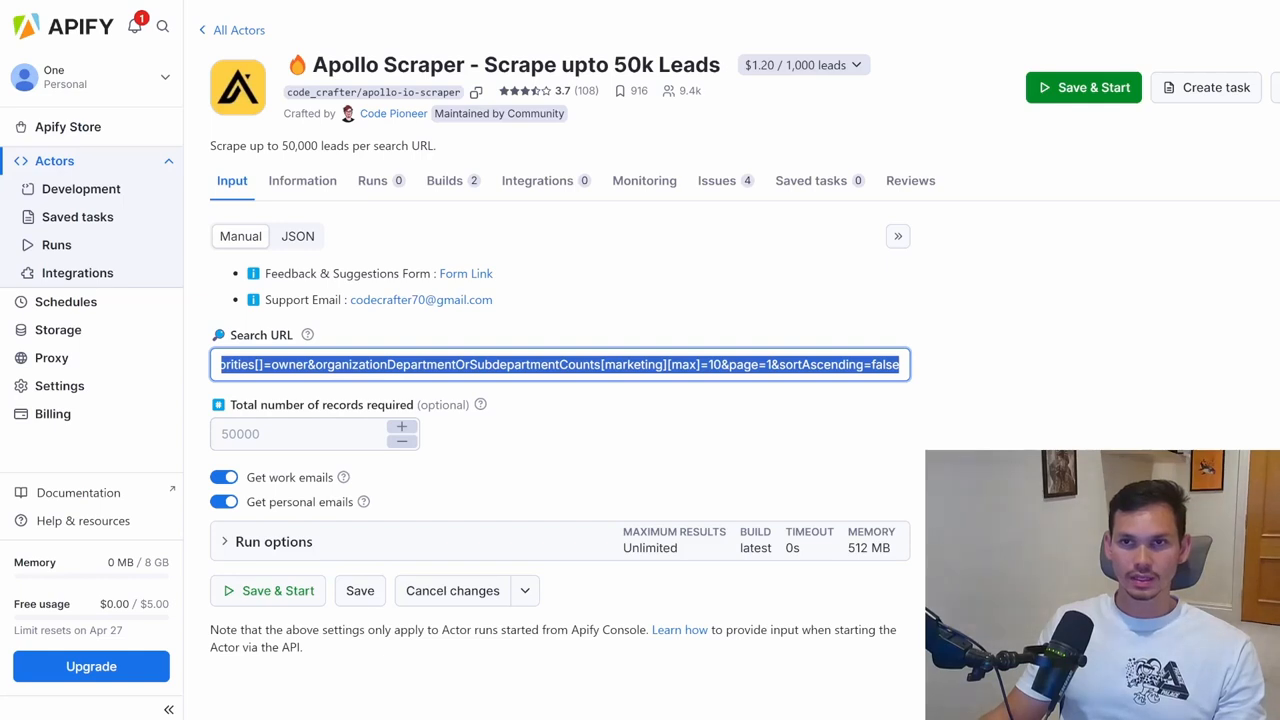
pyautogui.hotkey('ctrl', 't')
pyautogui.hotkey('ctrl', 'v')
pyautogui.press('Return')
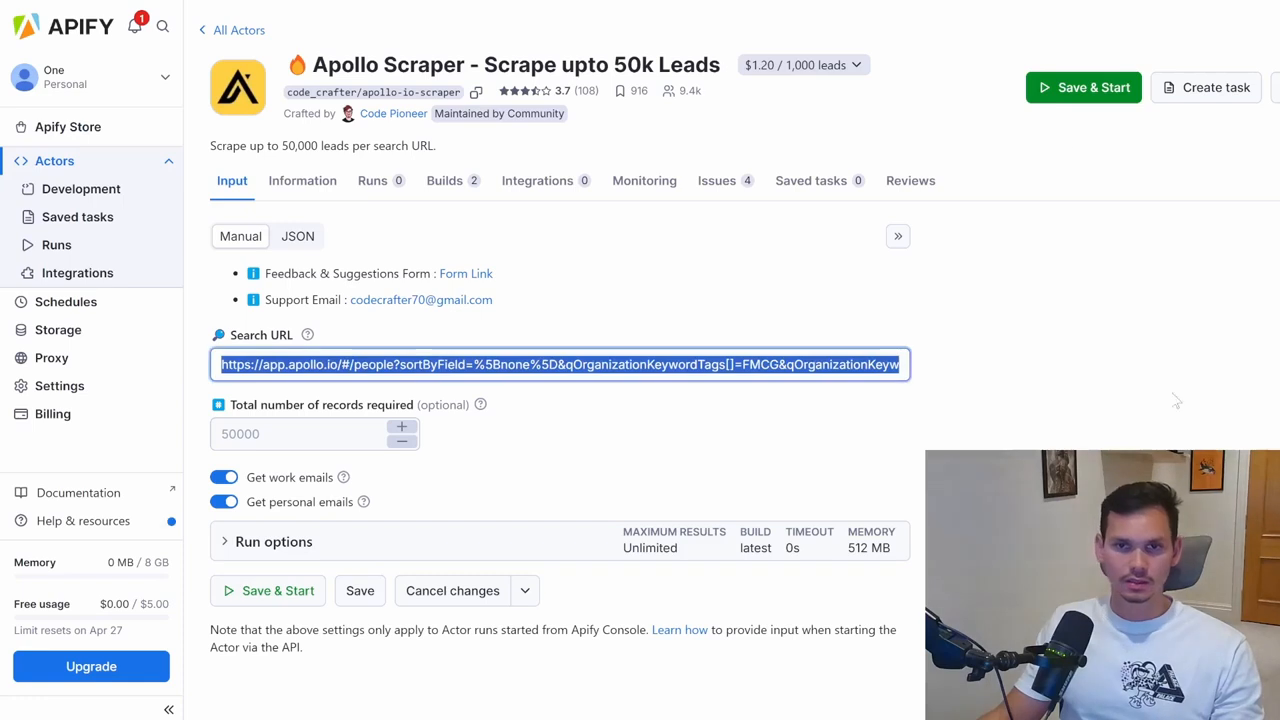
pyautogui.click(1176, 443)
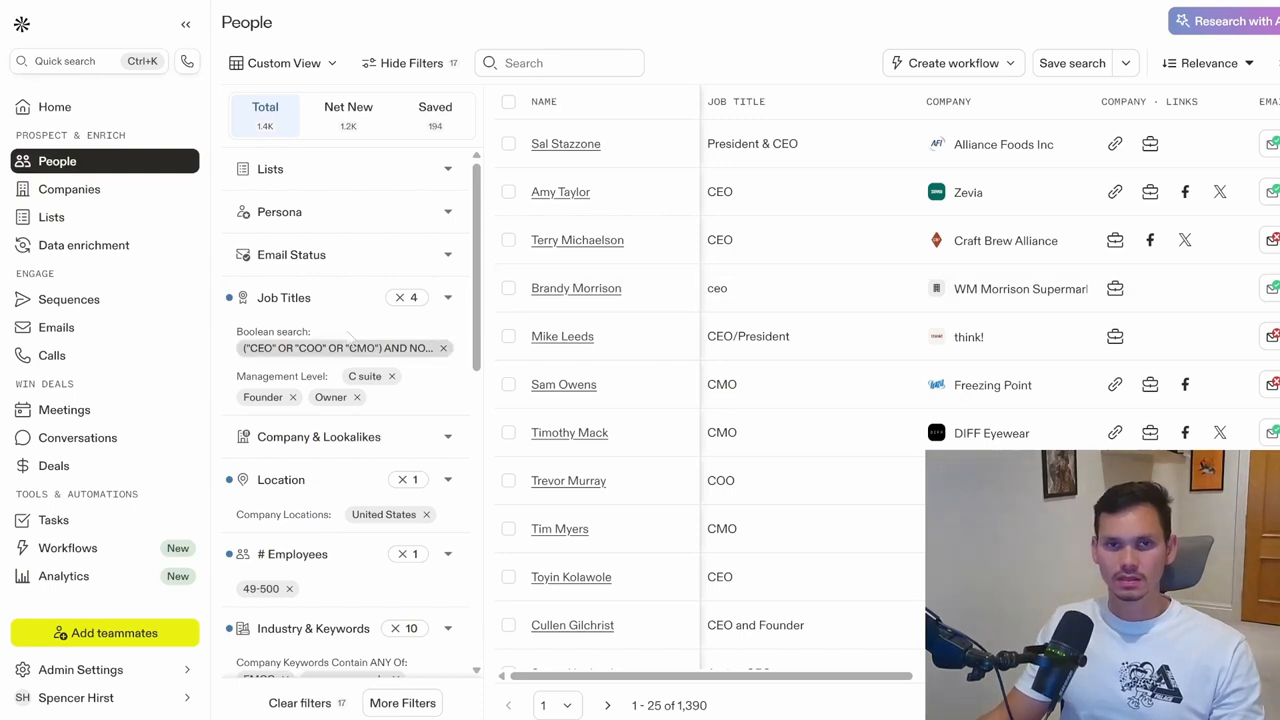
# Filter the people search by email status to include Verified and Unverified emails
pyautogui.click(449, 258)
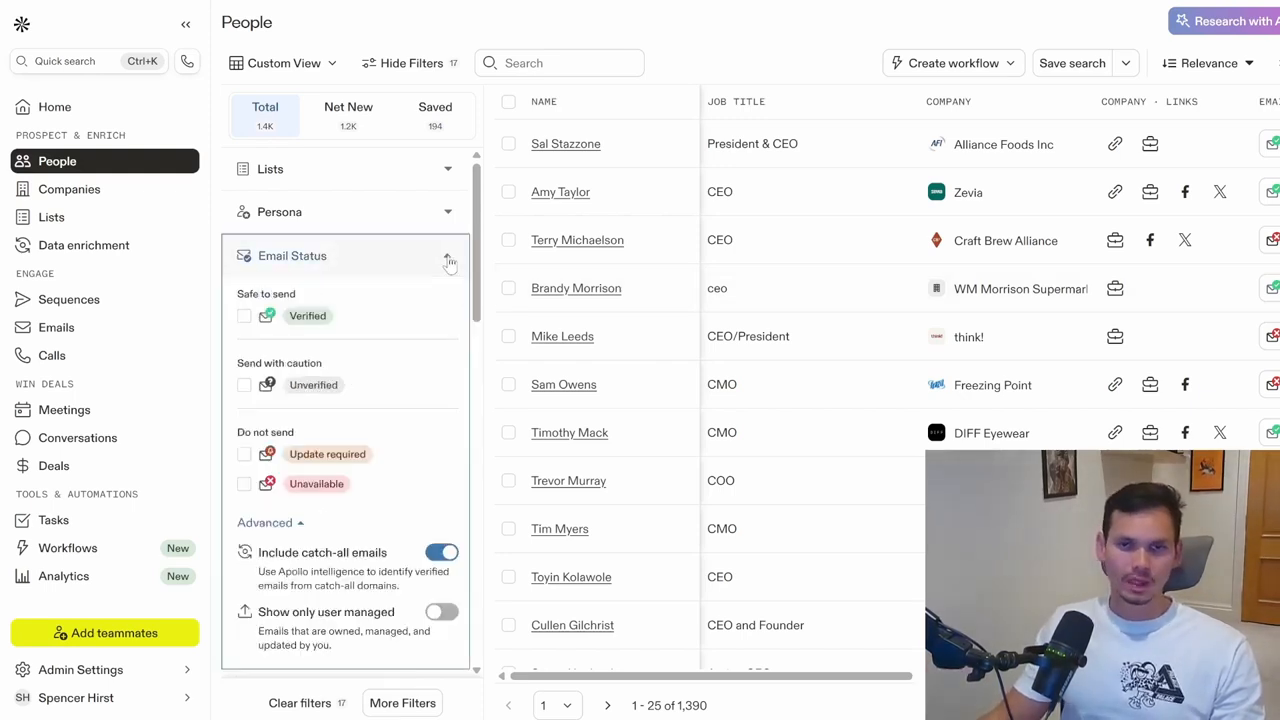
pyautogui.click(245, 318)
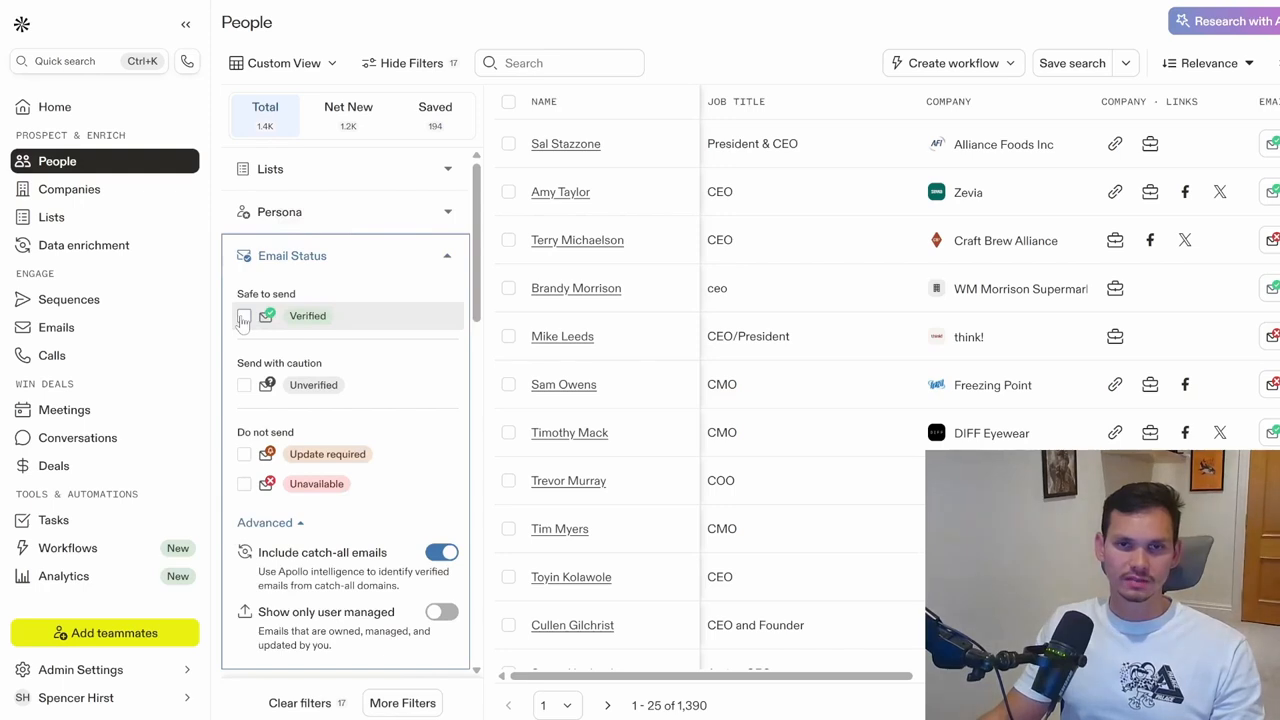
pyautogui.click(244, 386)
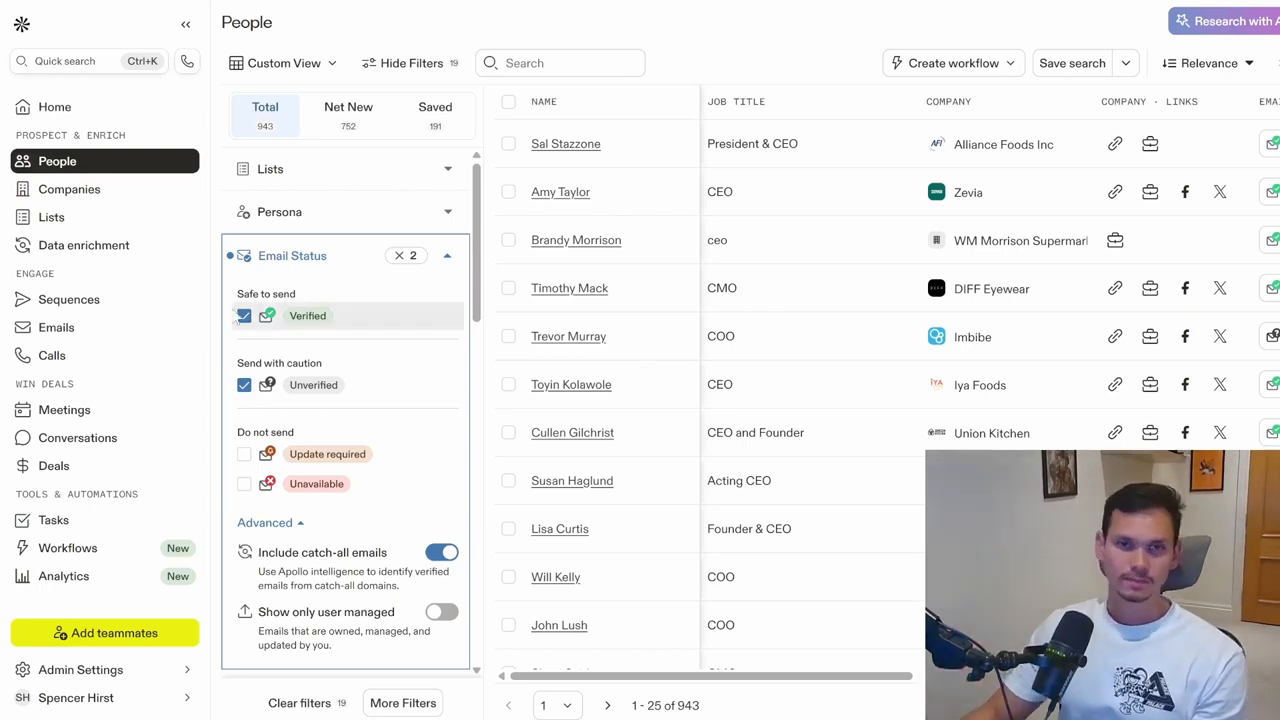
pyautogui.click(457, 261)
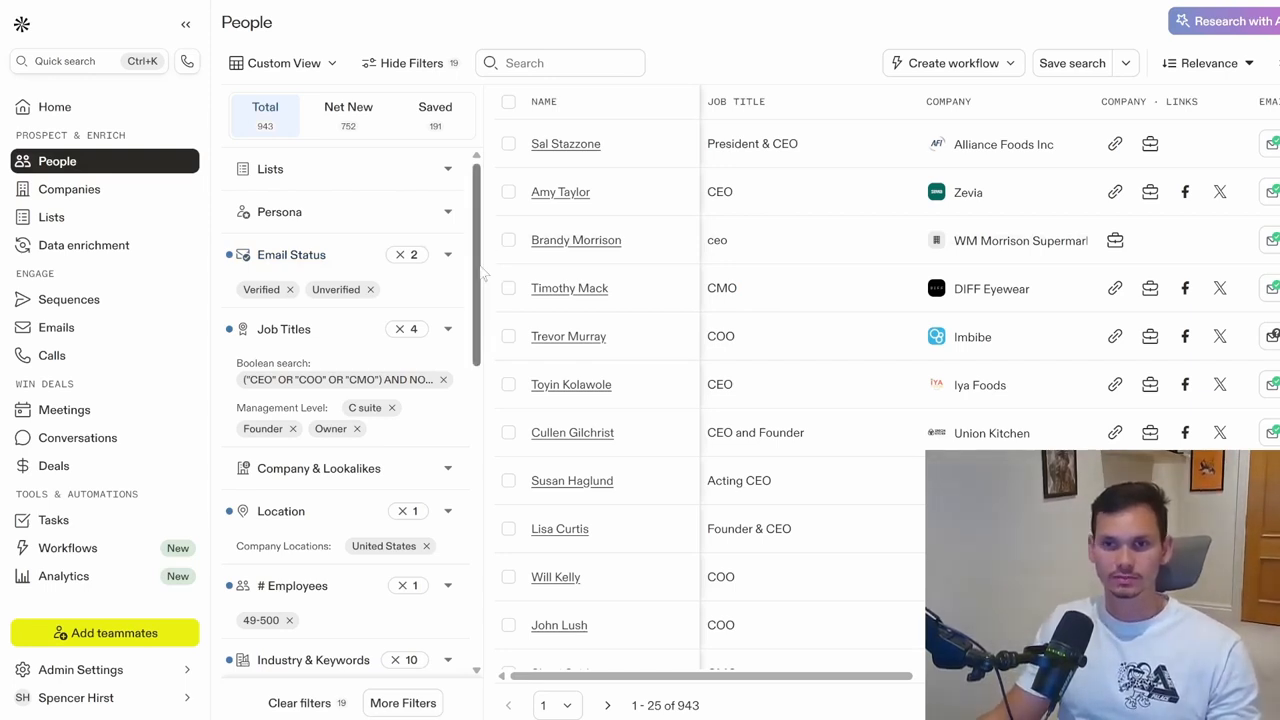
# Check the list-building outline in Google Docs and switch to the exported leads sheet in Excel
pyautogui.hotkey('ctrl', 'Tab')
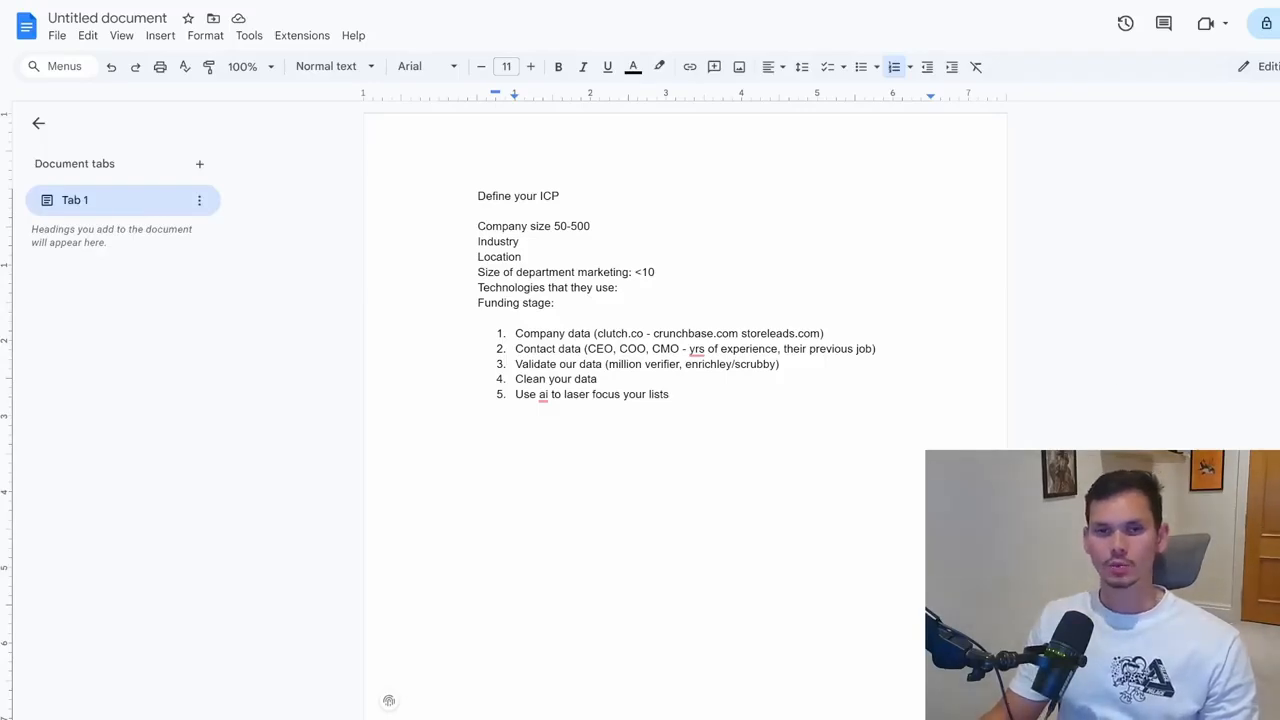
pyautogui.hotkey('shift', 'Down')
pyautogui.hotkey('shift', 'Down')
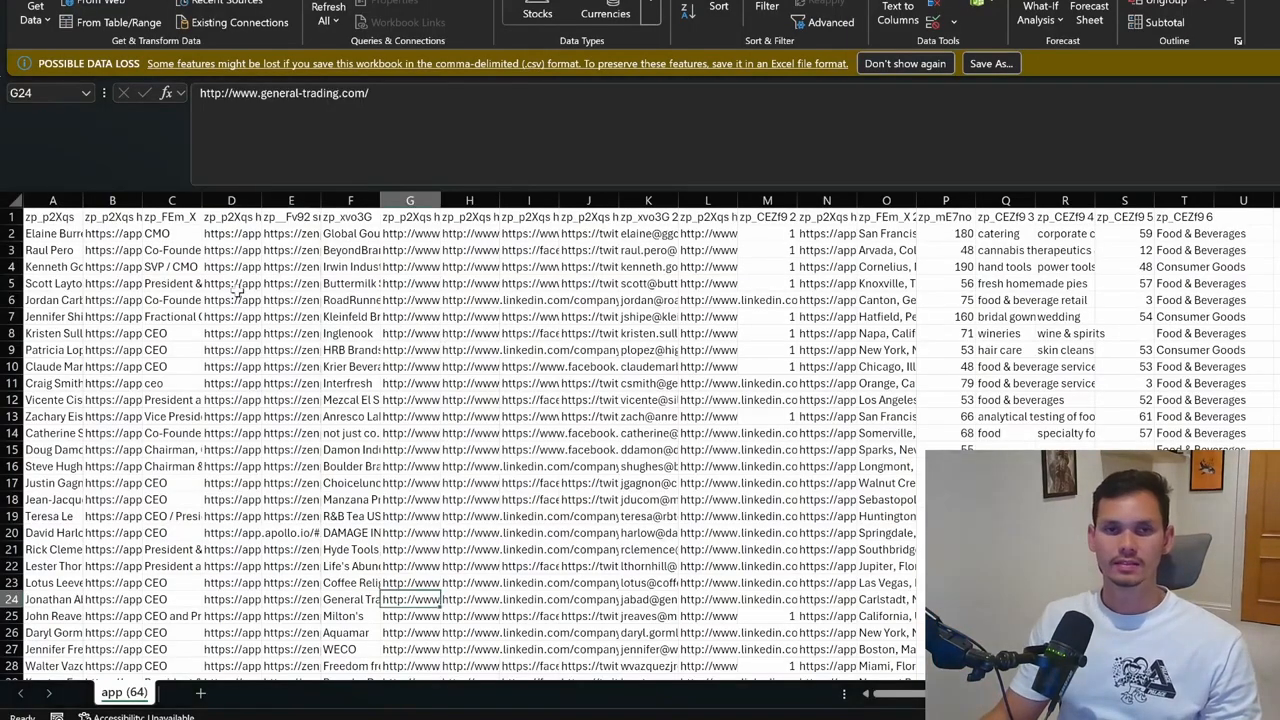
# Insert an empty column B beside the full names and clear the header in cell A1
pyautogui.click(236, 288)
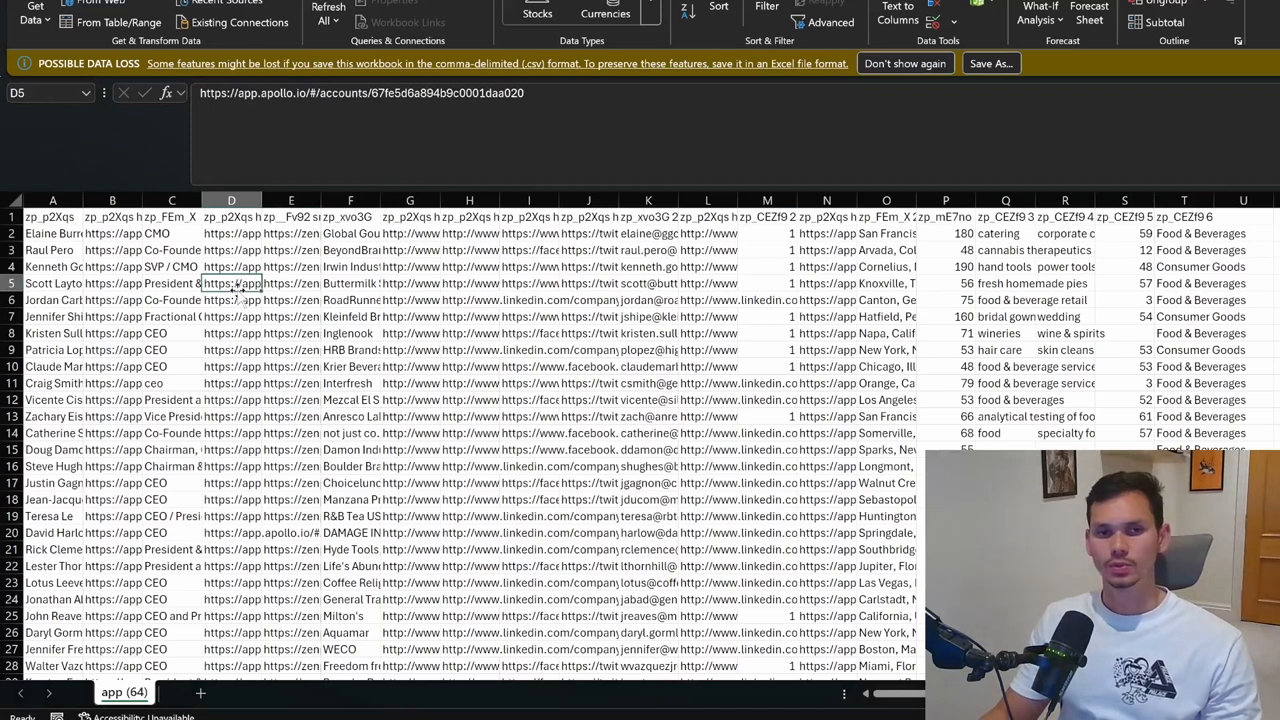
pyautogui.rightClick(112, 198)
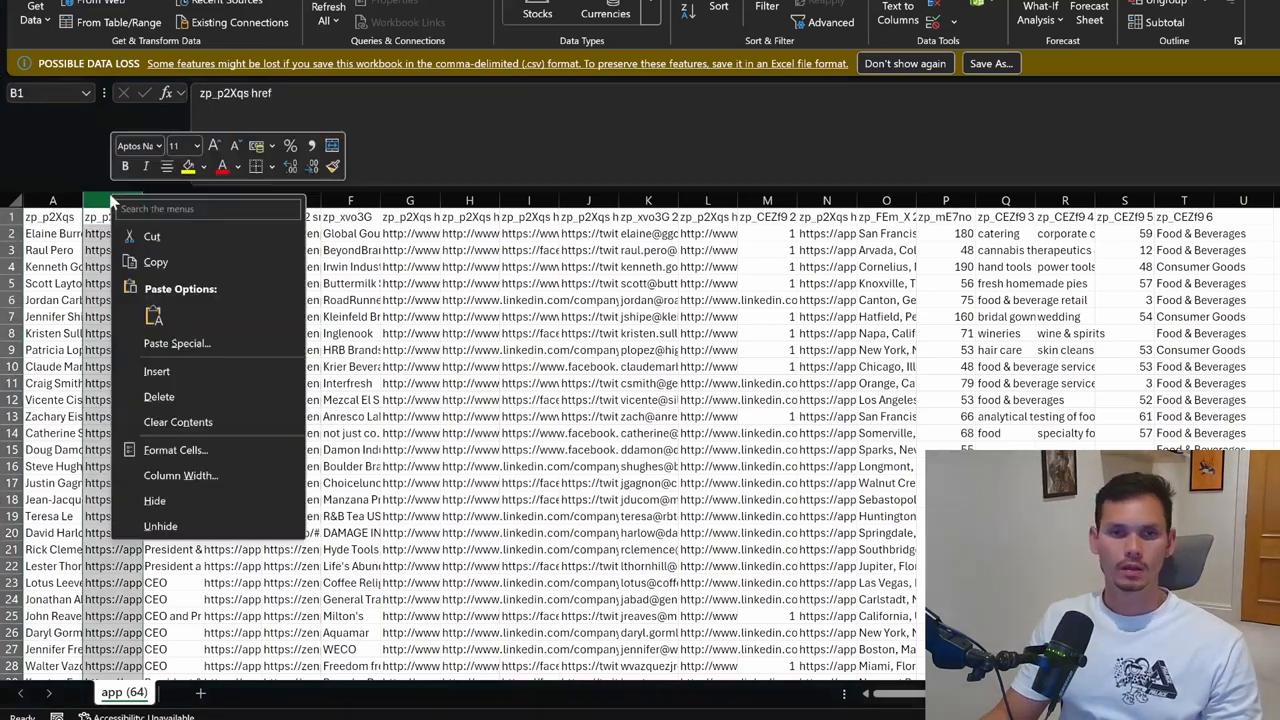
pyautogui.click(190, 370)
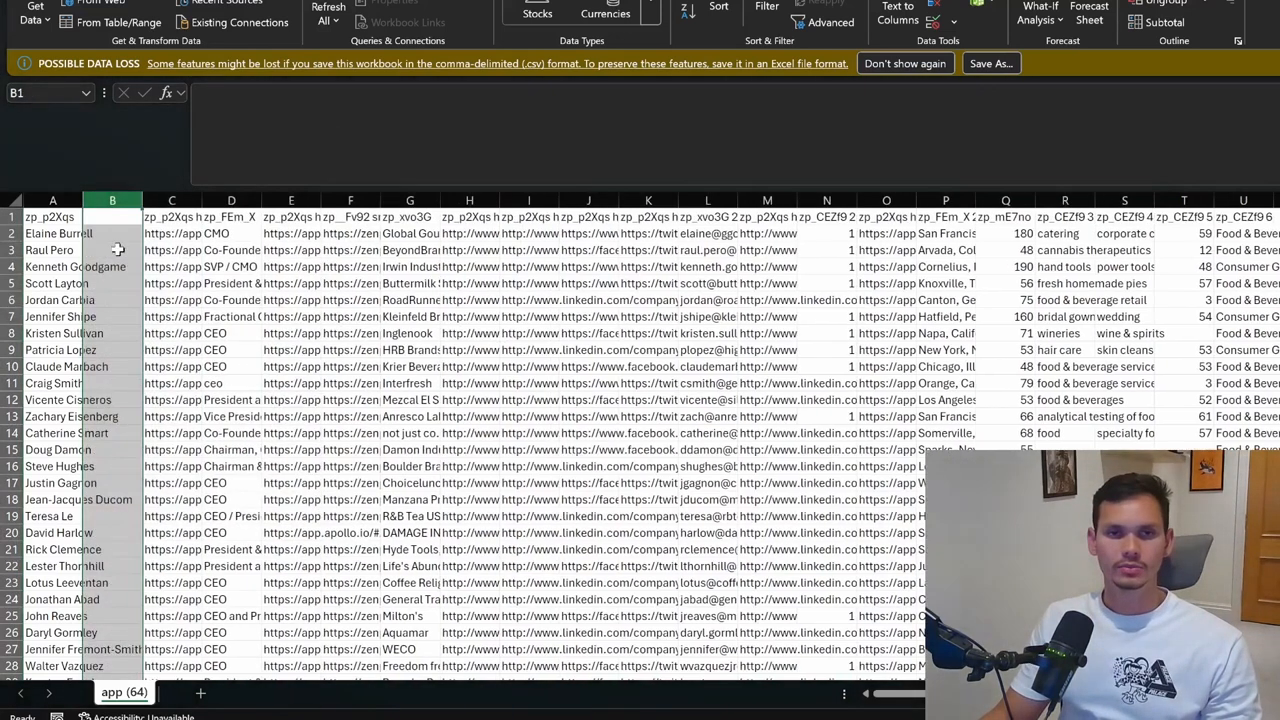
pyautogui.click(55, 215)
pyautogui.press('Delete')
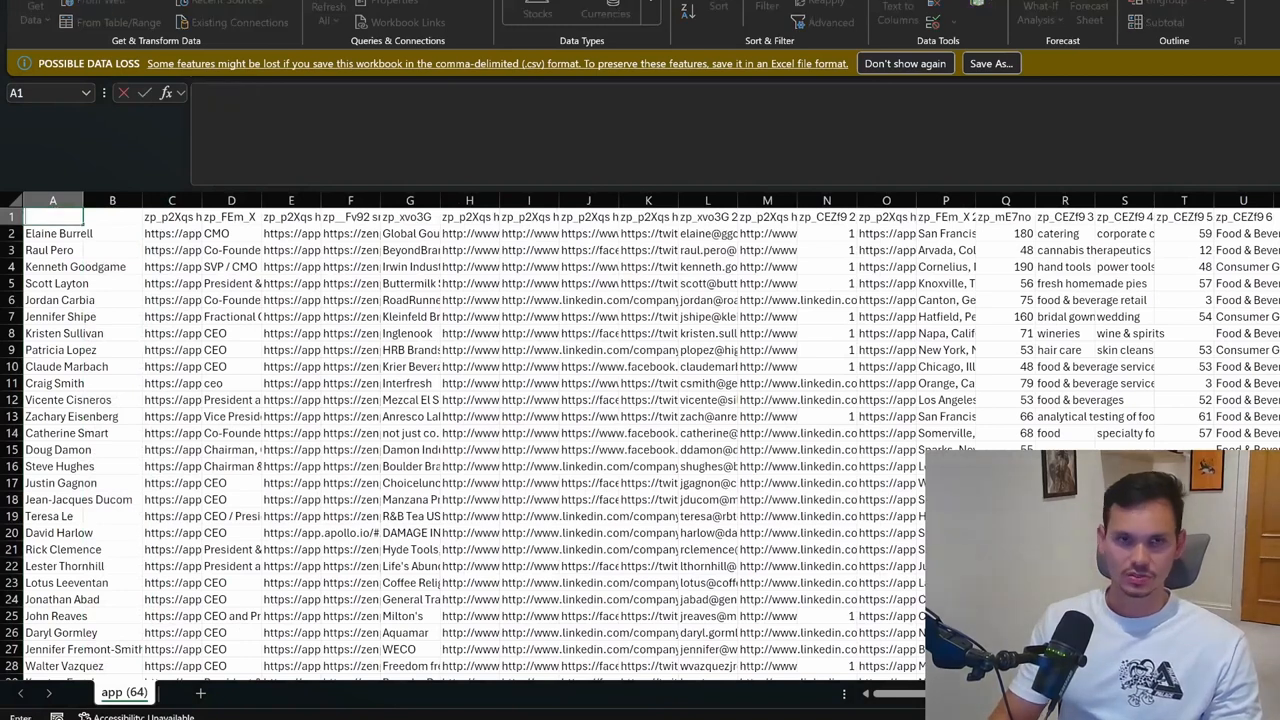
# Split the full names in column A into two columns with Text to Columns, using tab and space delimiters
pyautogui.click(63, 198)
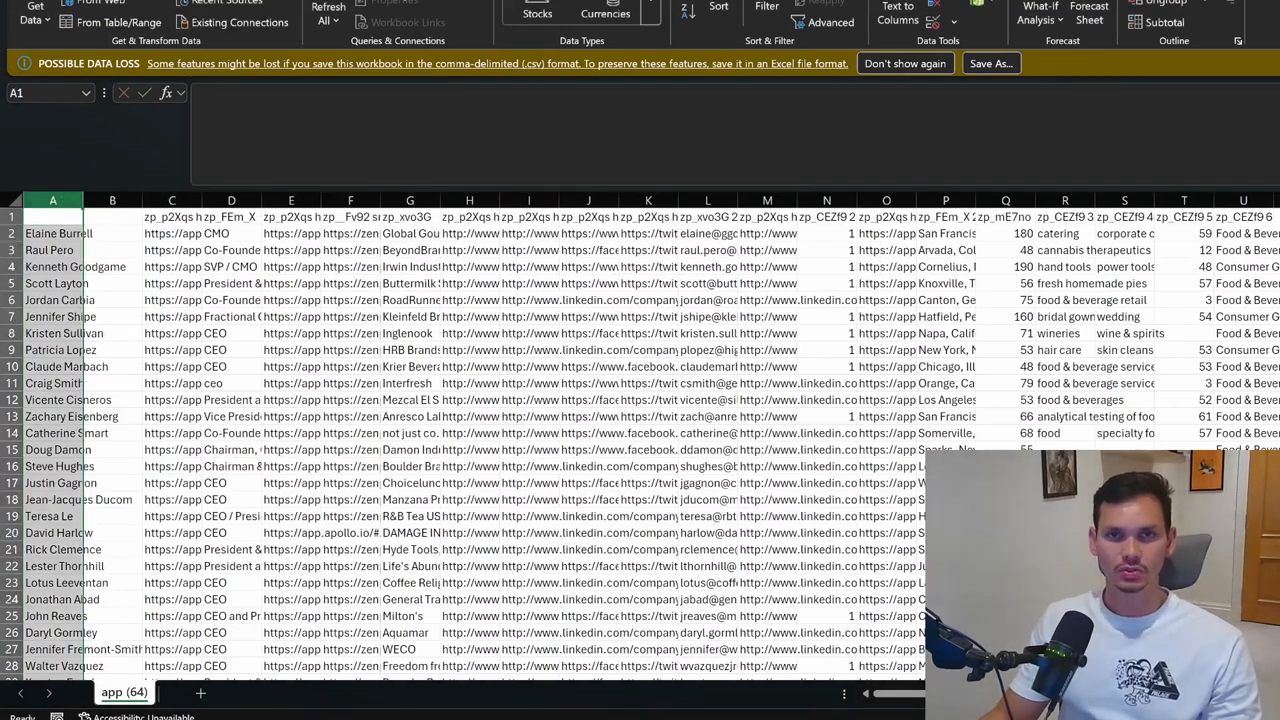
pyautogui.click(889, 10)
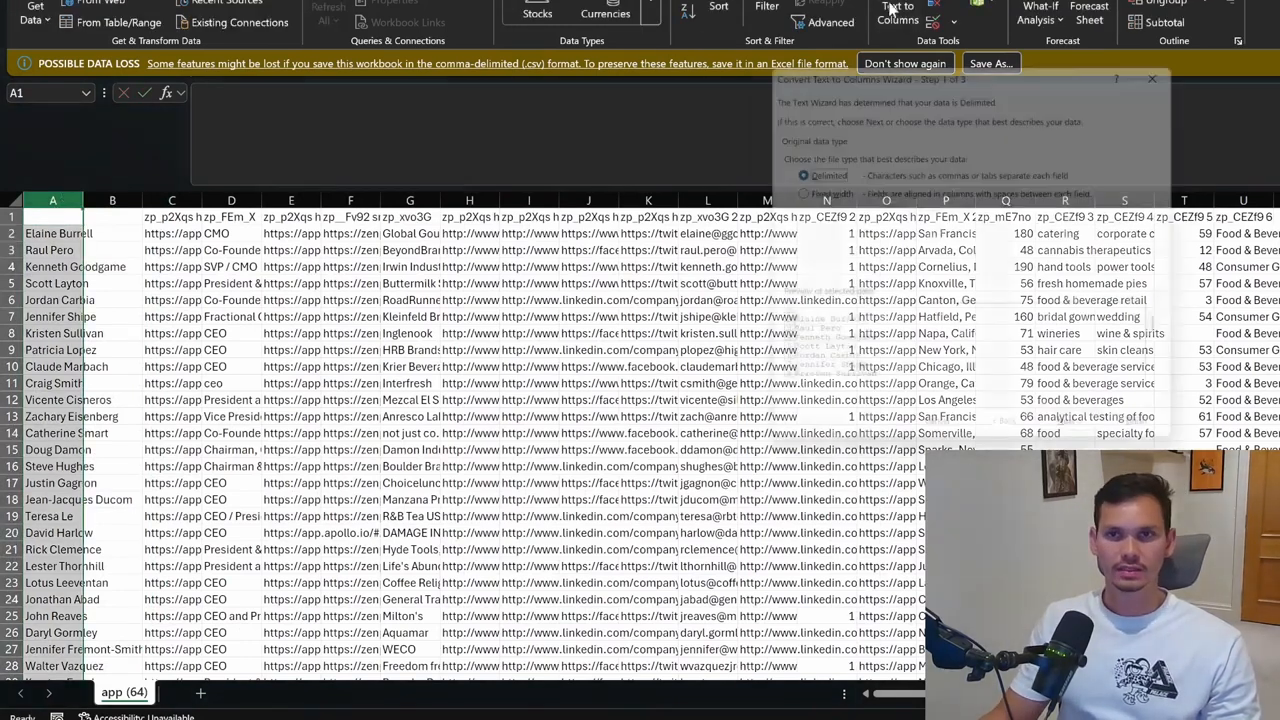
pyautogui.press('Return')
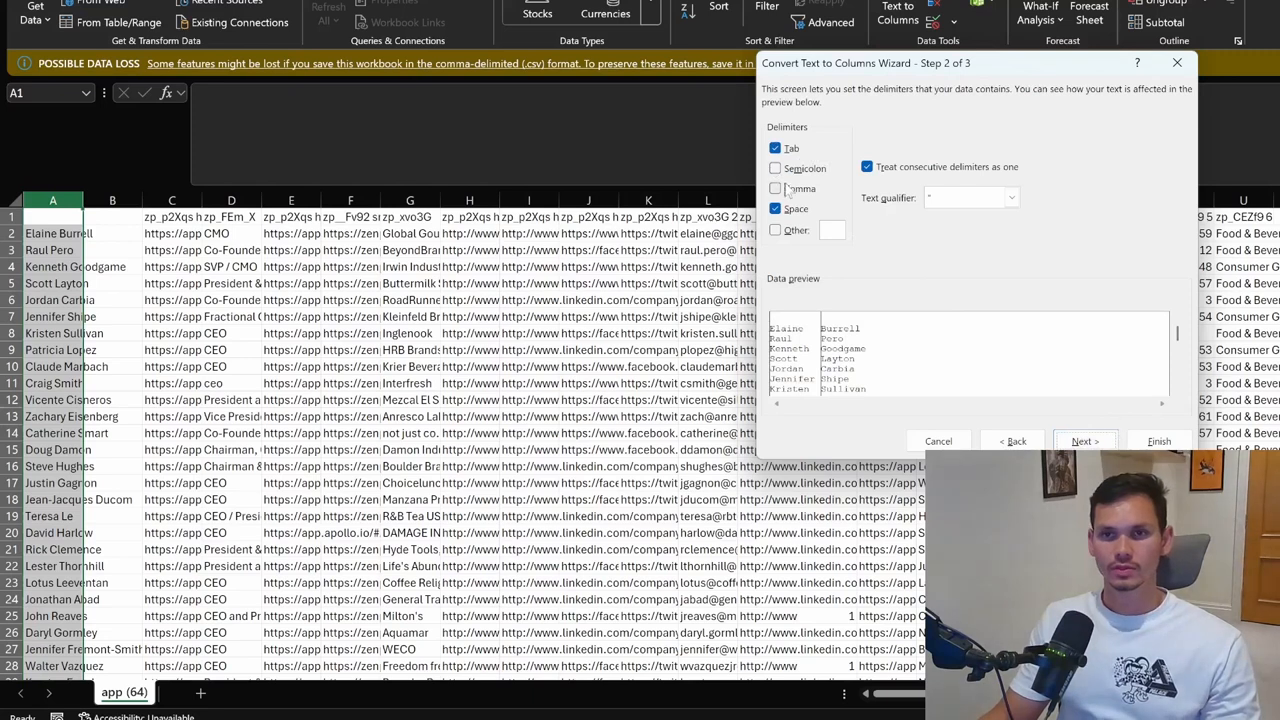
pyautogui.click(1159, 441)
# Enter the headers First Name in A1 and Last Name in B1
pyautogui.click(58, 212)
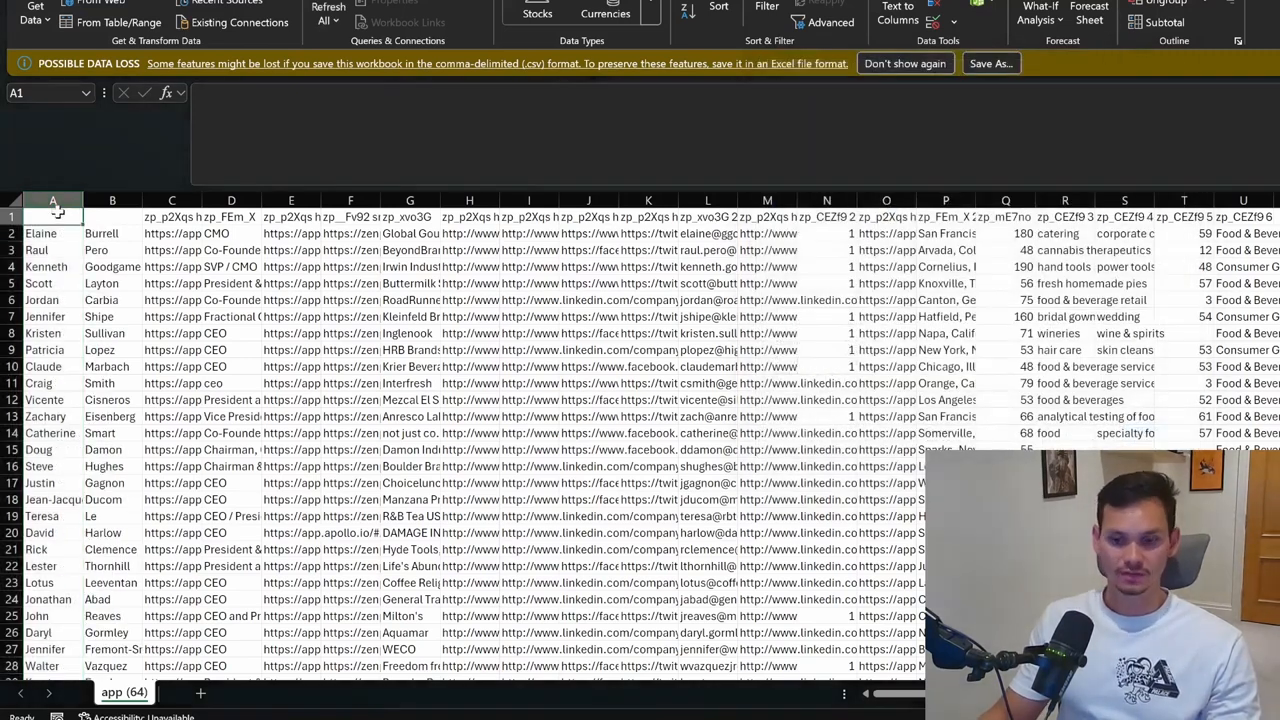
pyautogui.write('First Nma')
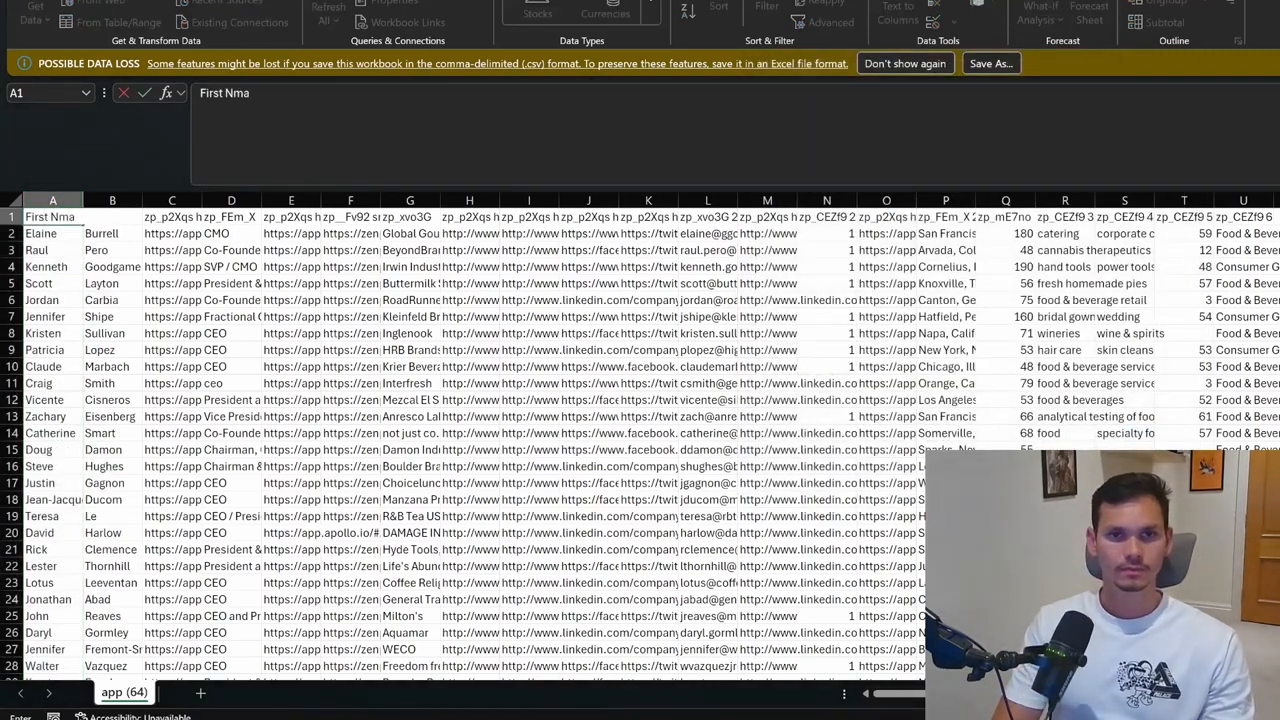
pyautogui.press('BackSpace')
pyautogui.press('BackSpace')
pyautogui.write('ame')
pyautogui.press('Tab')
pyautogui.write('Last Name')
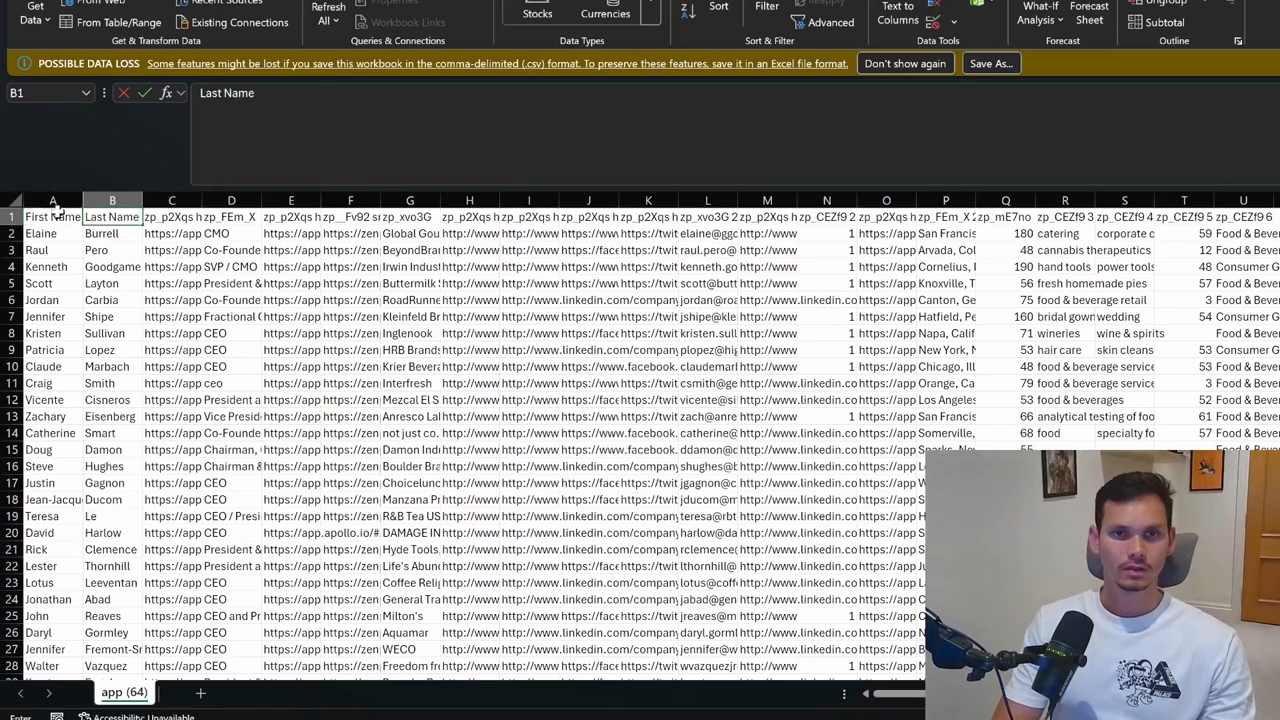
# Rename the header in D1 to Title and the header in G1 to Company Name
pyautogui.press('Tab')
pyautogui.press('Tab')
pyautogui.write('Title')
pyautogui.press('Tab')
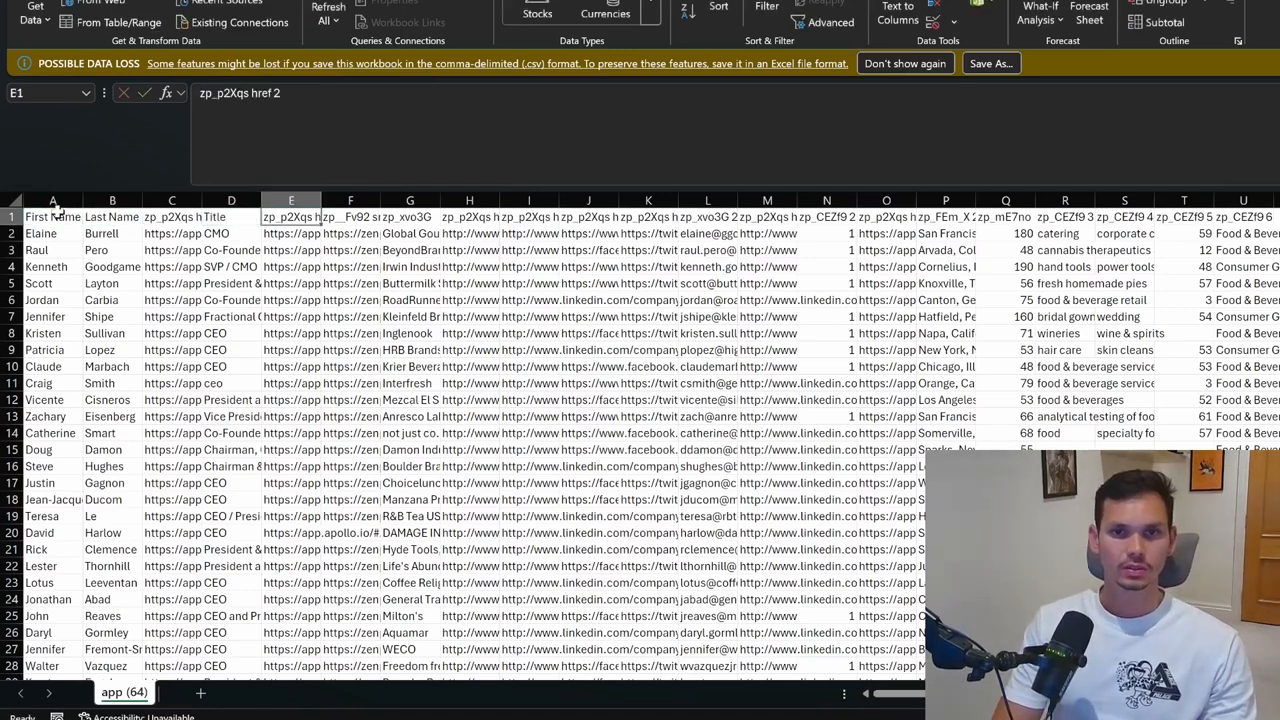
pyautogui.press('Tab')
pyautogui.press('Tab')
pyautogui.write('Company')
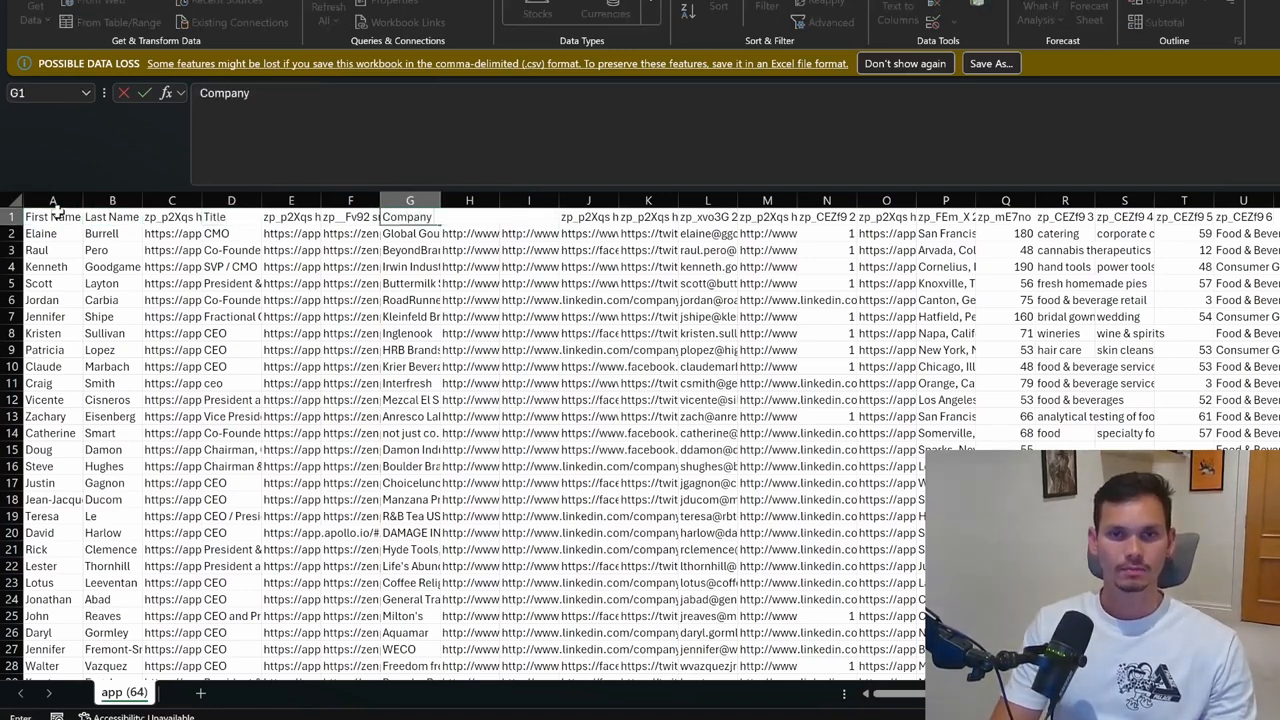
pyautogui.write(' Name')
# Rename the header in H1 to CLI and the header above the email addresses in L1 to Email
pyautogui.press('Tab')
pyautogui.write('CL')
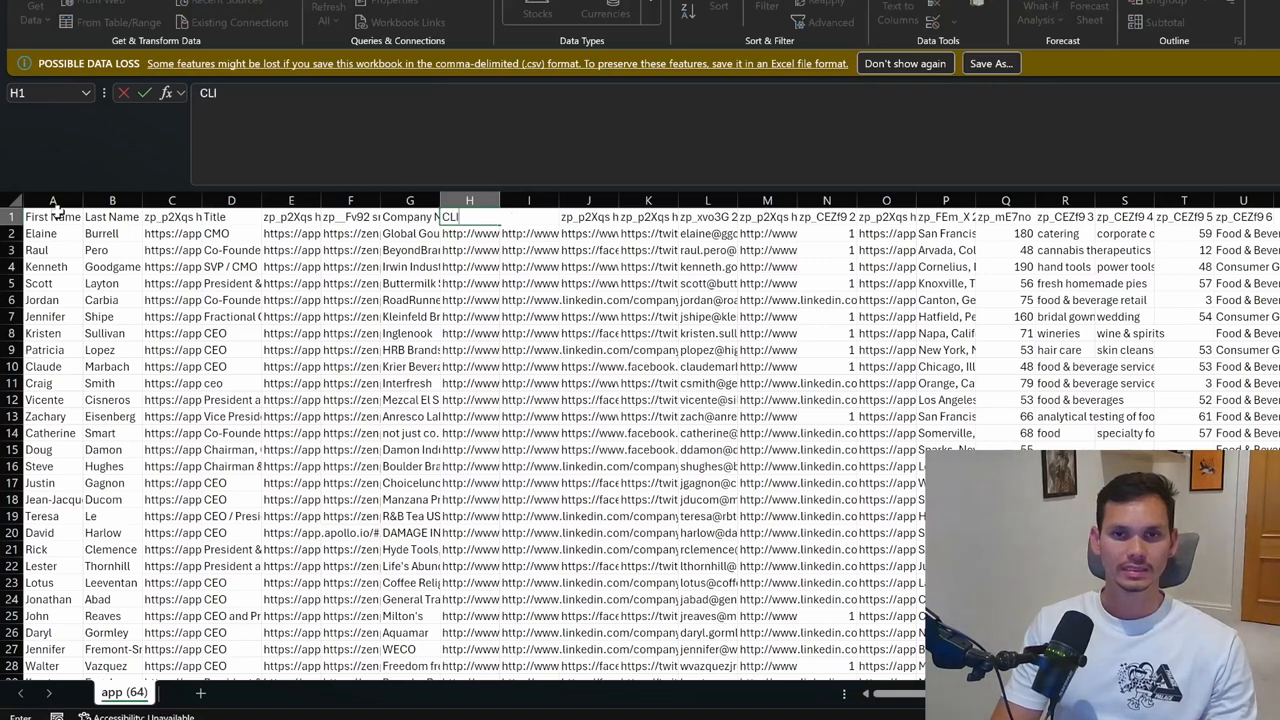
pyautogui.press('Tab')
pyautogui.press('Tab')
pyautogui.press('Tab')
pyautogui.press('Tab')
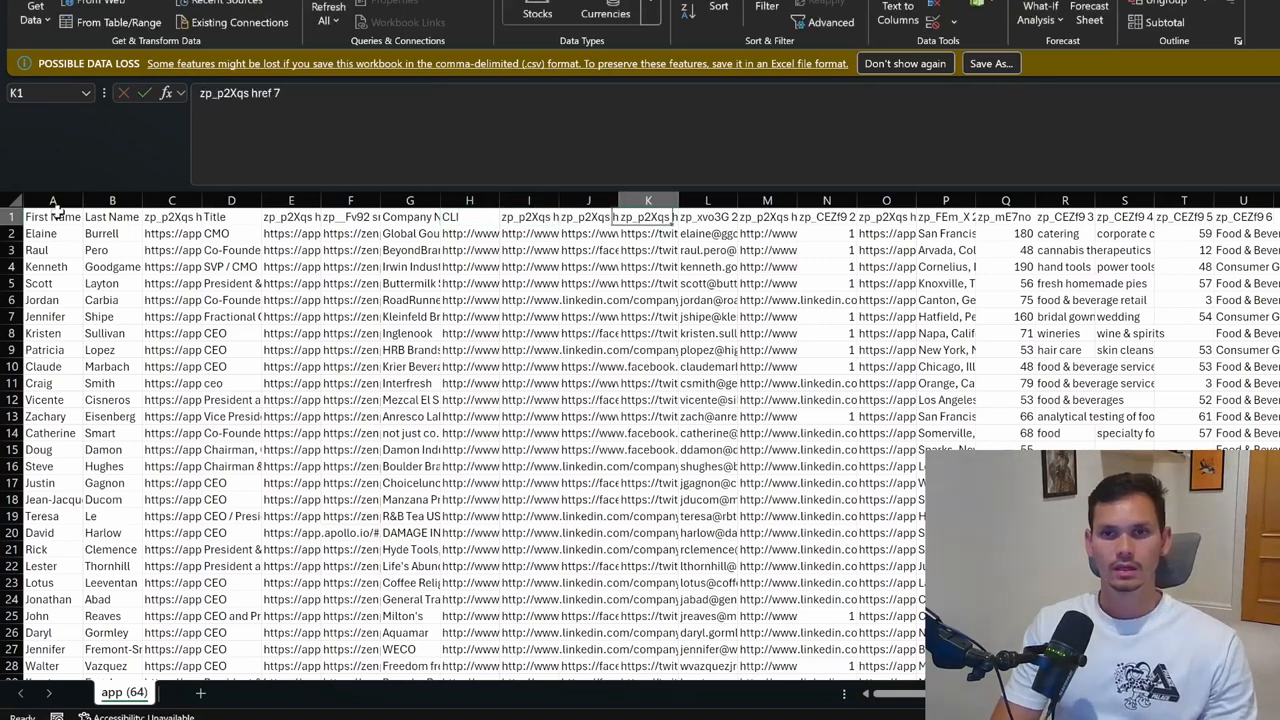
pyautogui.write('Email')
pyautogui.press('Tab')
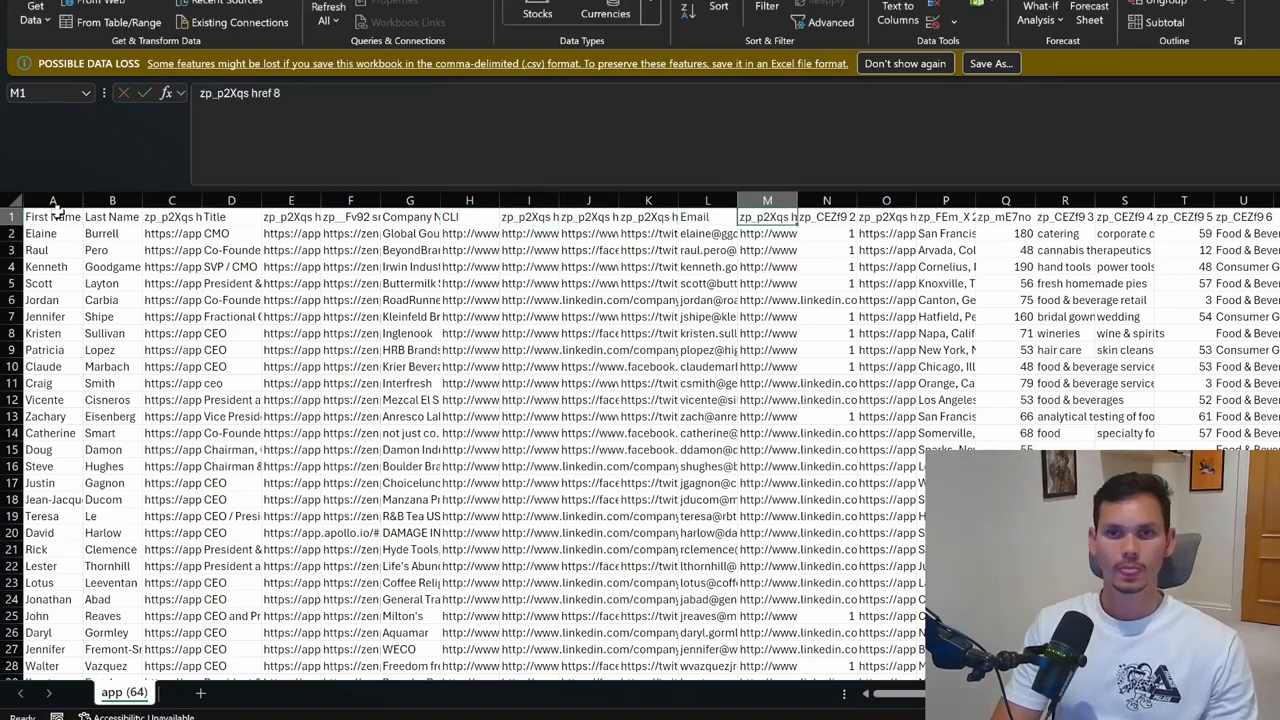
# Rename the header in M1 to LI and the header in P1 to Location
pyautogui.write('LI')
pyautogui.press('Tab')
pyautogui.press('Tab')
pyautogui.press('Tab')
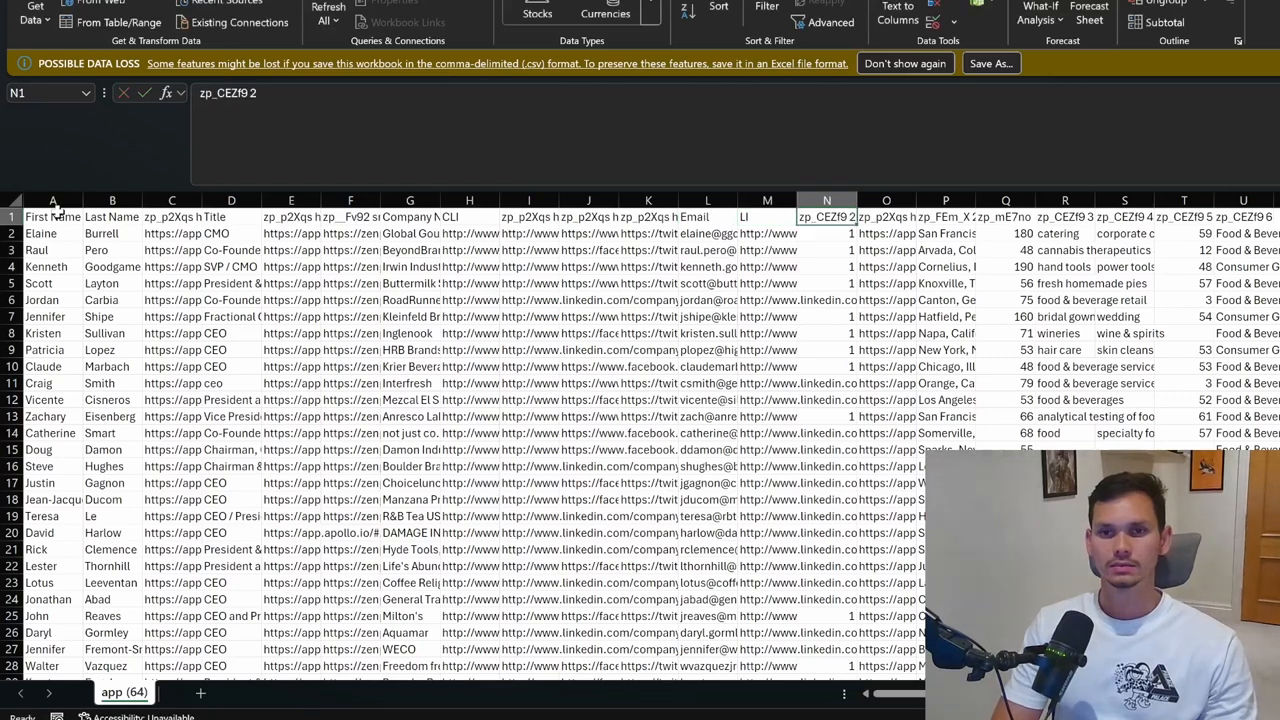
pyautogui.write('L')
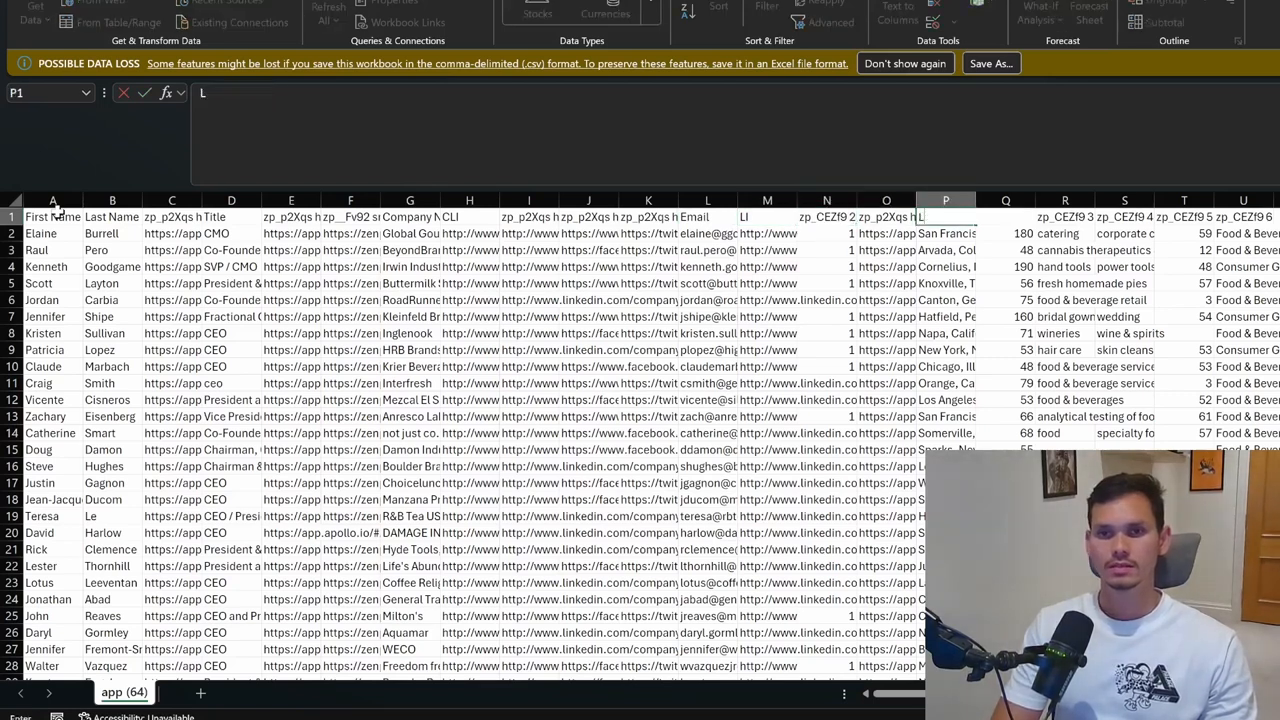
pyautogui.write('Location')
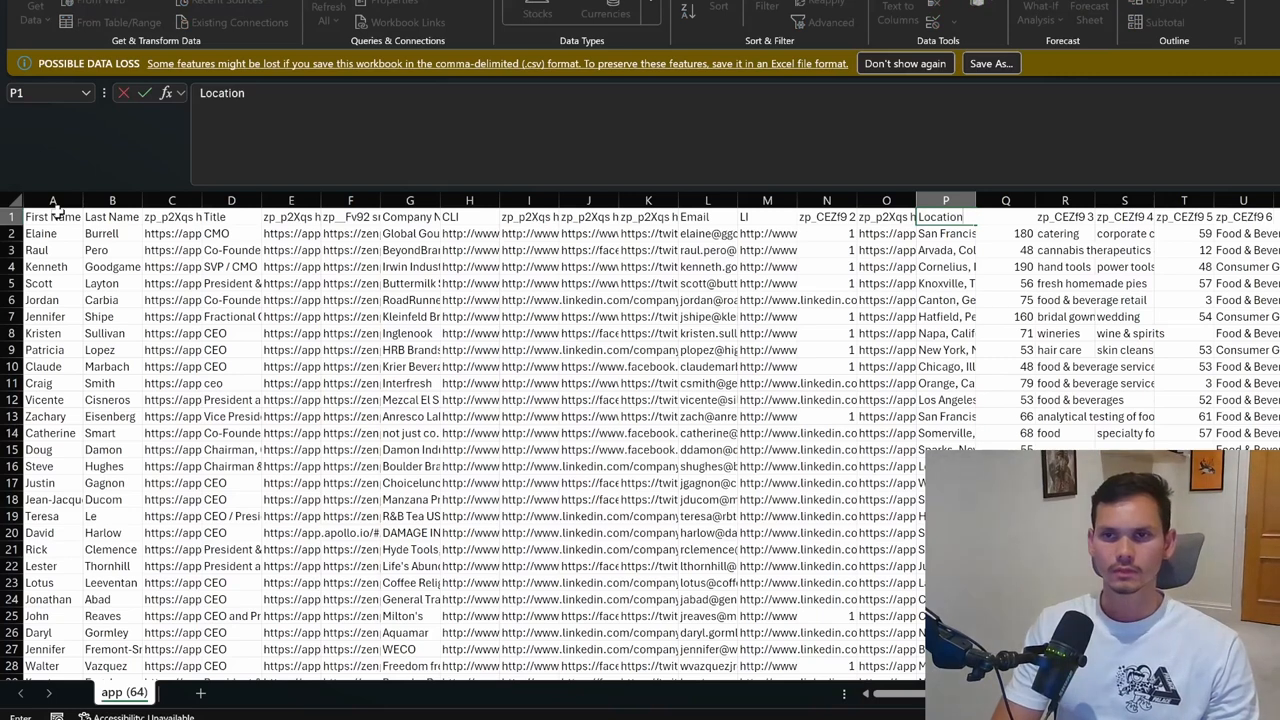
# Rename the header in Q1 to Employee Size and the header in R1 to KW1
pyautogui.press('Tab')
pyautogui.write('Em')
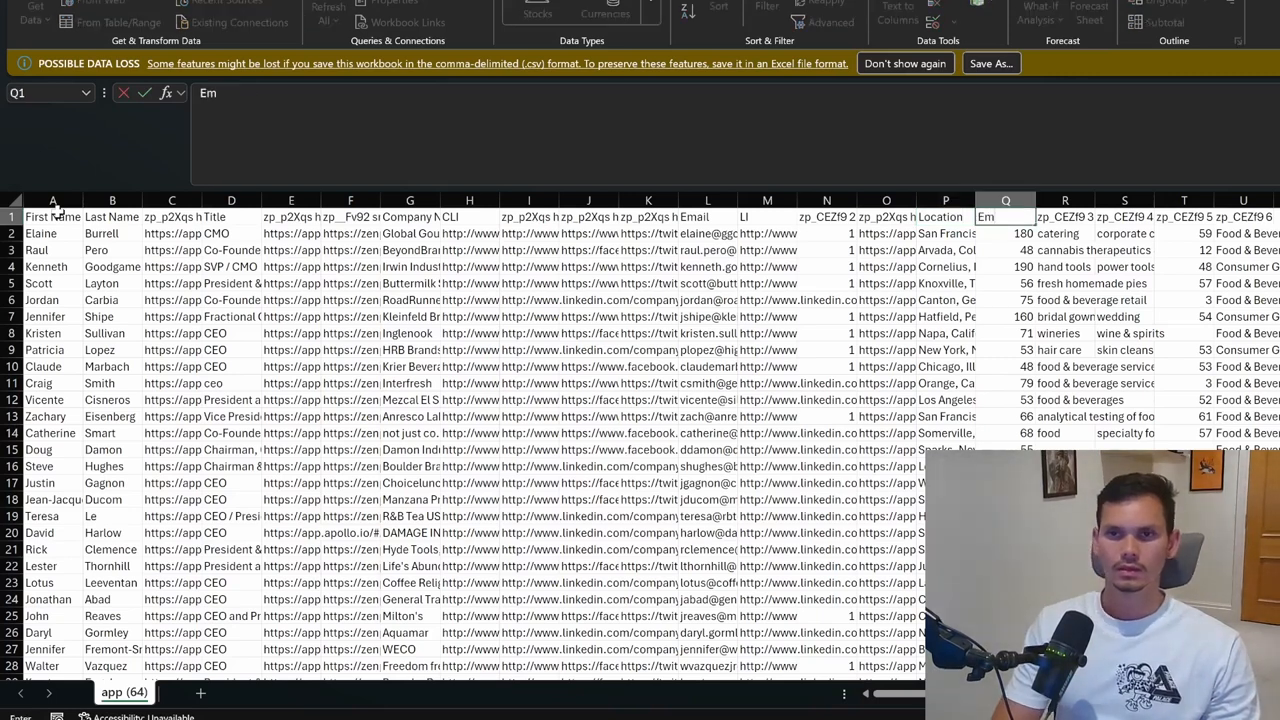
pyautogui.write('ployee Siz')
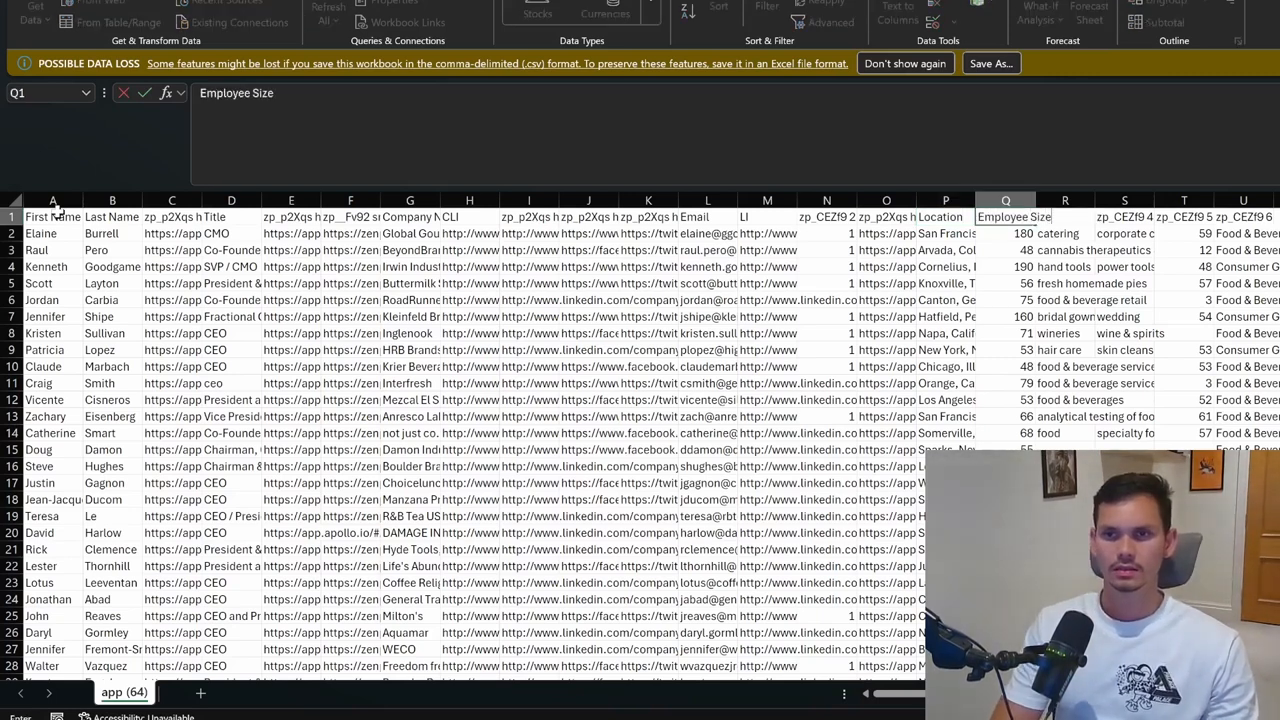
pyautogui.write('e')
pyautogui.press('Tab')
pyautogui.write('KW')
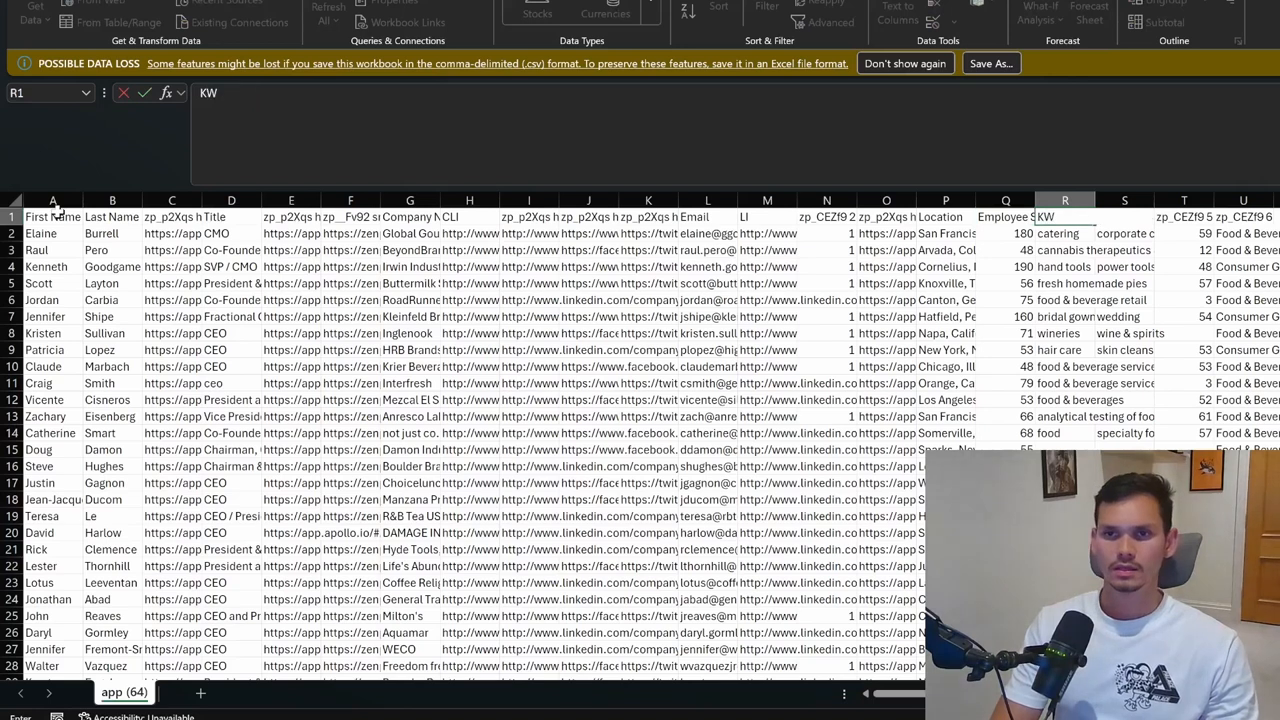
pyautogui.write('1')
# Rename the header in S1 to KW2 and the header in U1 to Industry
pyautogui.press('Tab')
pyautogui.write('KW2')
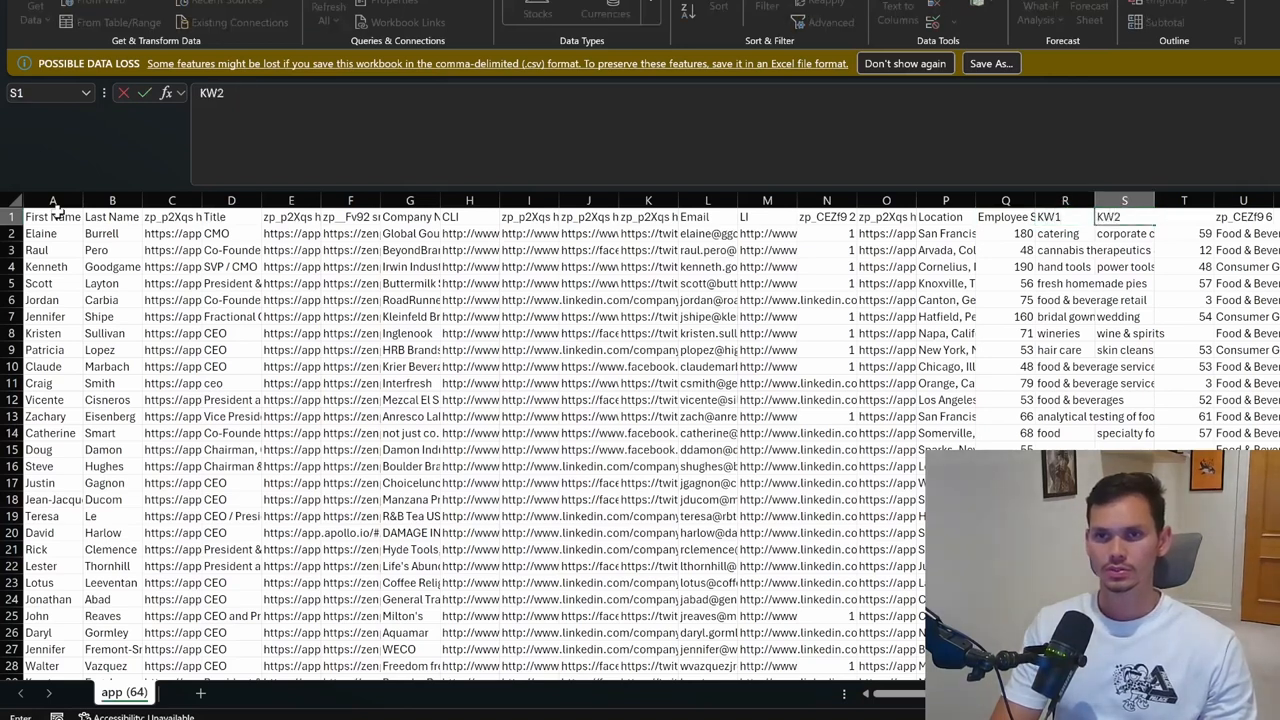
pyautogui.press('Tab')
pyautogui.press('Tab')
pyautogui.write('Industry')
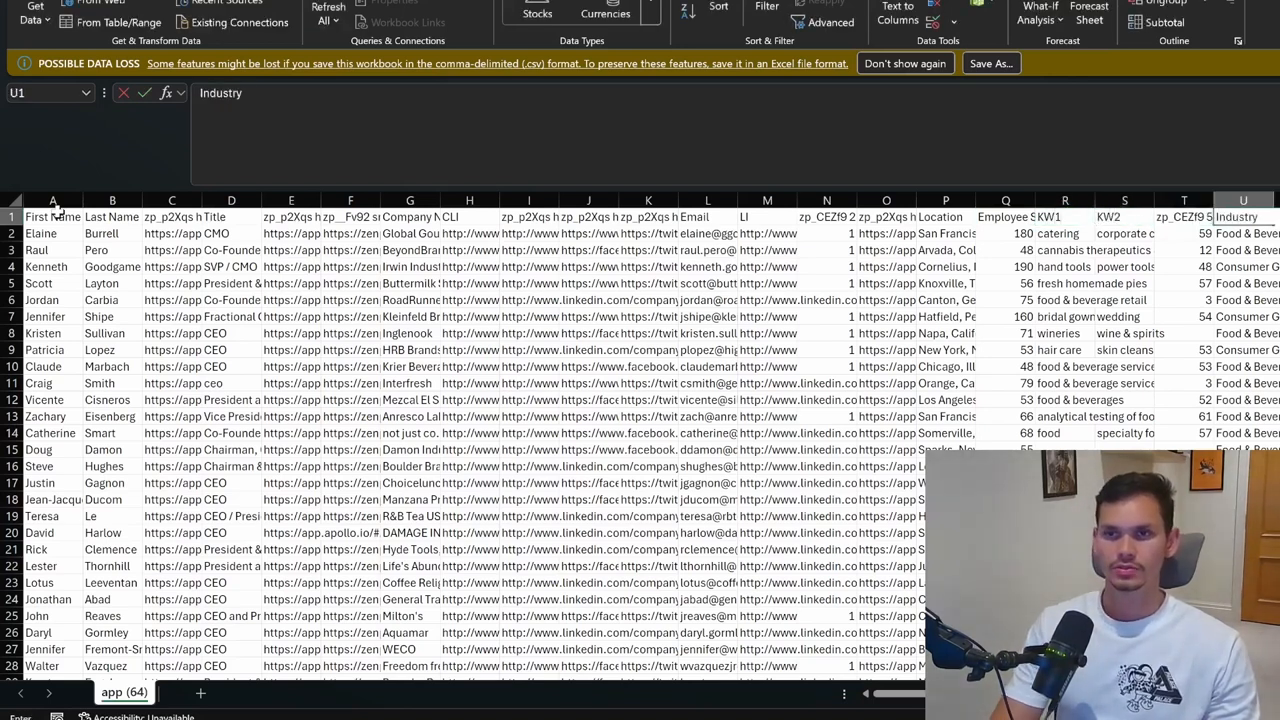
# Commit the Industry header and delete the unneeded zp_CEZf9 5 column T
pyautogui.click(55, 203)
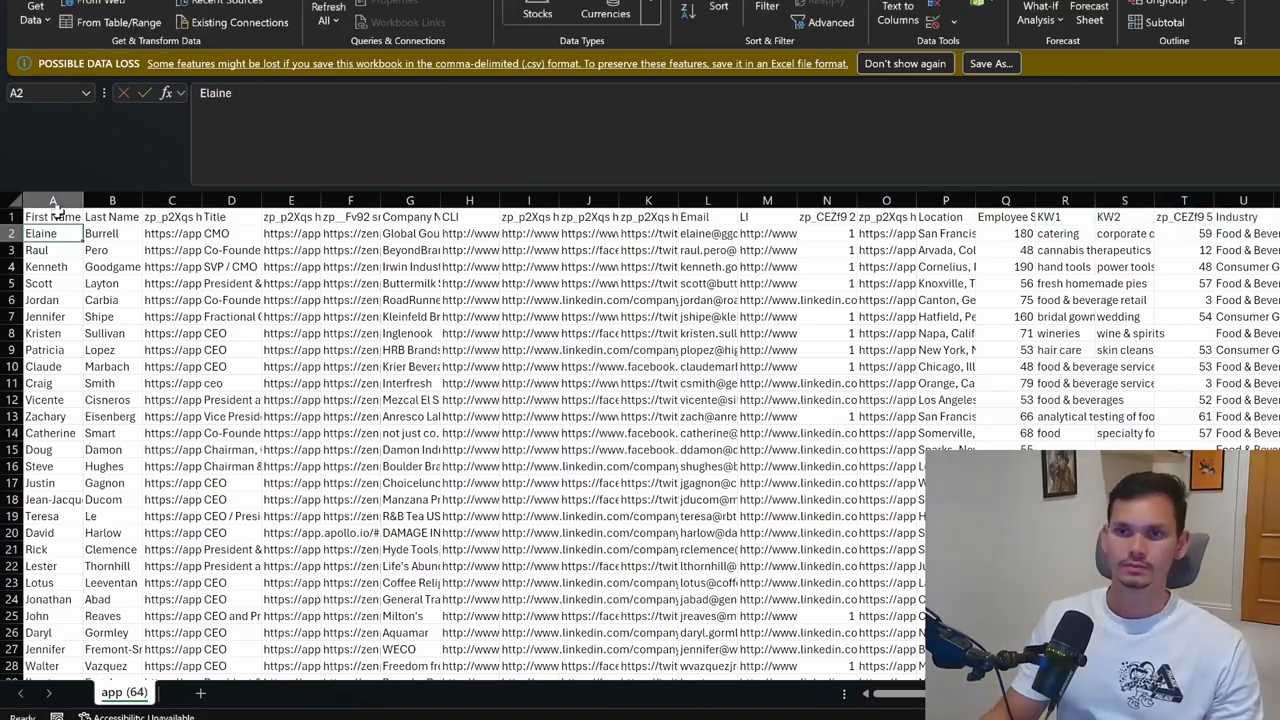
pyautogui.click(1190, 203)
pyautogui.rightClick(1192, 206)
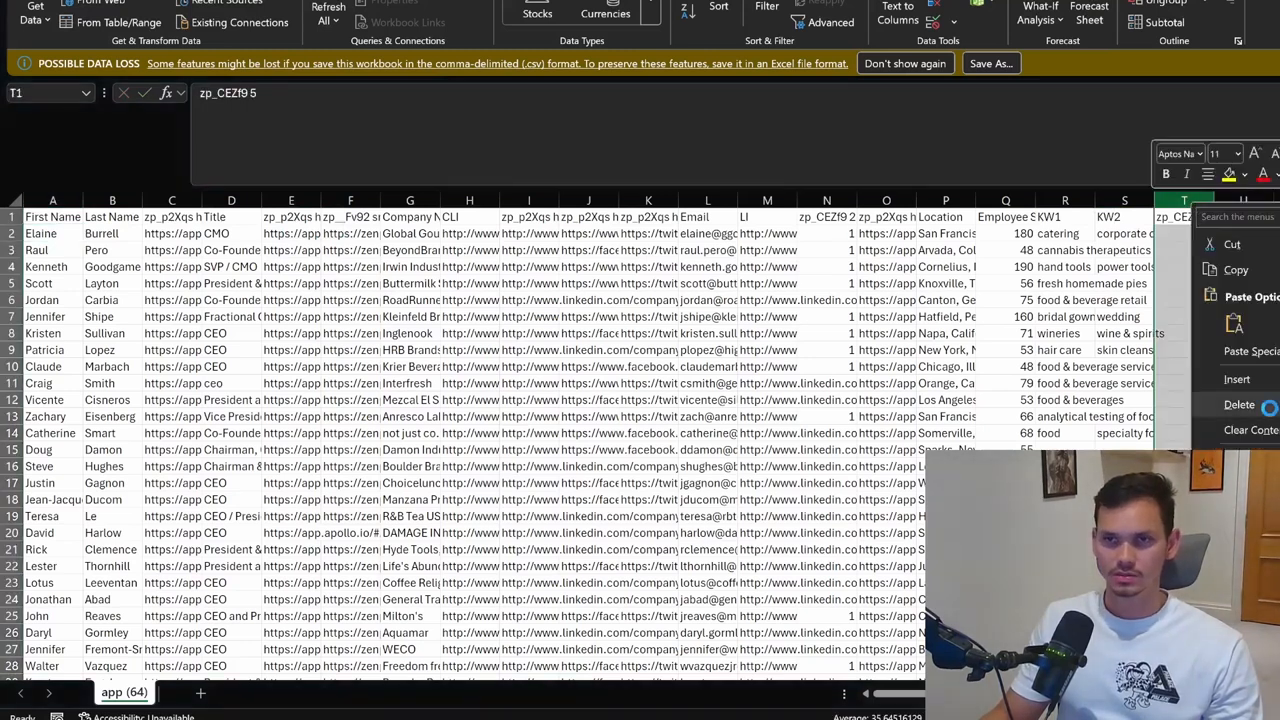
pyautogui.click(1235, 404)
pyautogui.click(1005, 328)
# Delete the unneeded zp_ columns C, E, F, I, J, K, N and O together
pyautogui.click(172, 201)
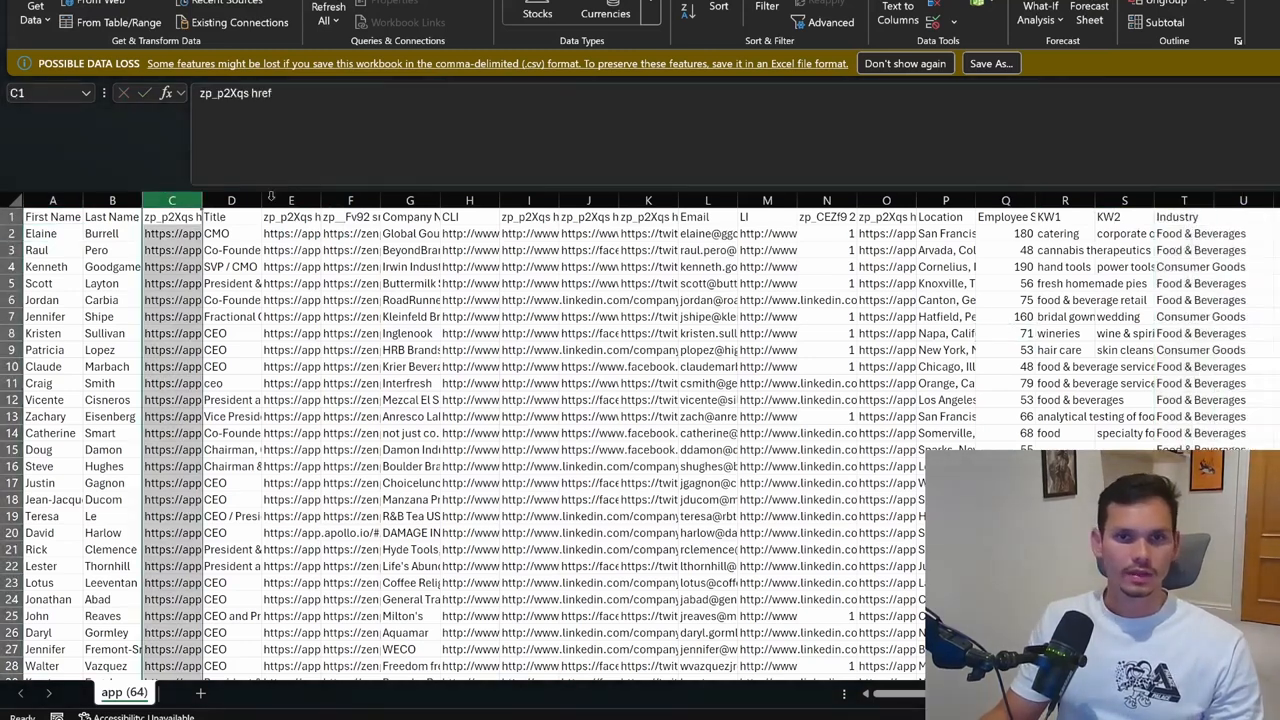
pyautogui.keyDown('ctrl'); pyautogui.click(291, 201); pyautogui.keyUp('ctrl')
pyautogui.keyDown('ctrl'); pyautogui.click(350, 201); pyautogui.keyUp('ctrl')
pyautogui.keyDown('ctrl'); pyautogui.click(529, 201); pyautogui.keyUp('ctrl')
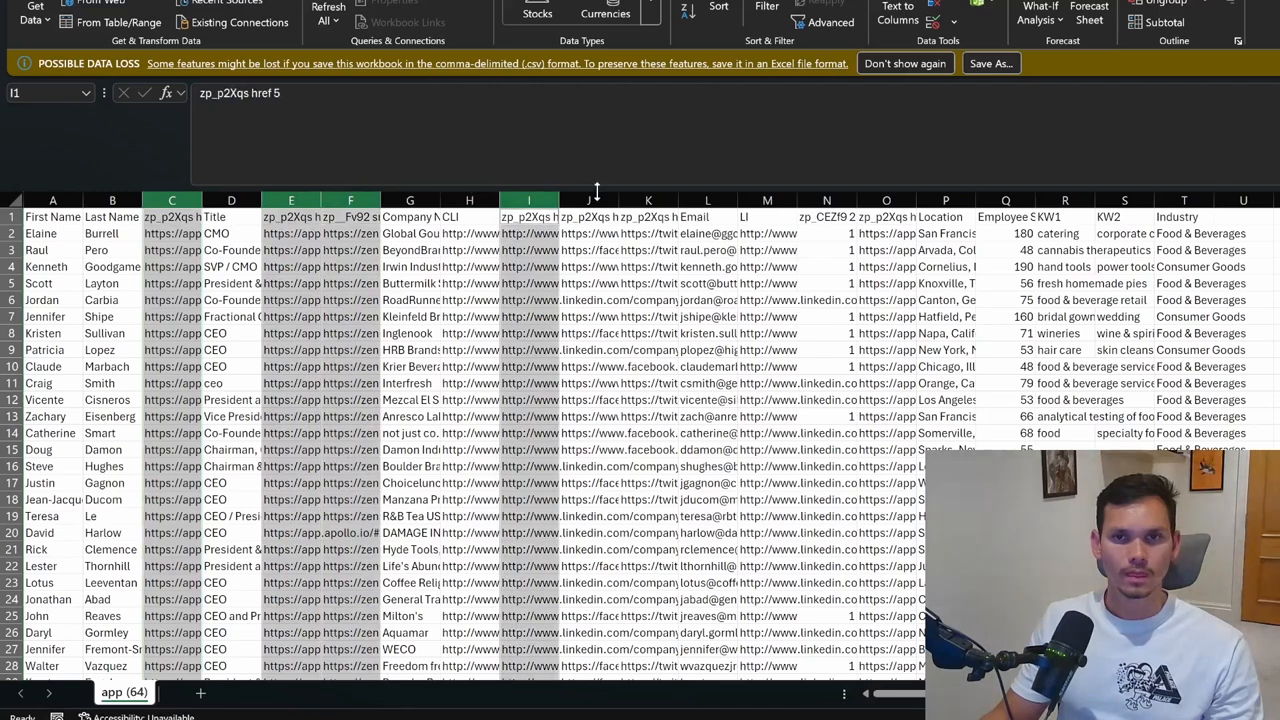
pyautogui.keyDown('ctrl'); pyautogui.click(575, 201); pyautogui.keyUp('ctrl')
pyautogui.keyDown('ctrl'); pyautogui.click(648, 201); pyautogui.keyUp('ctrl')
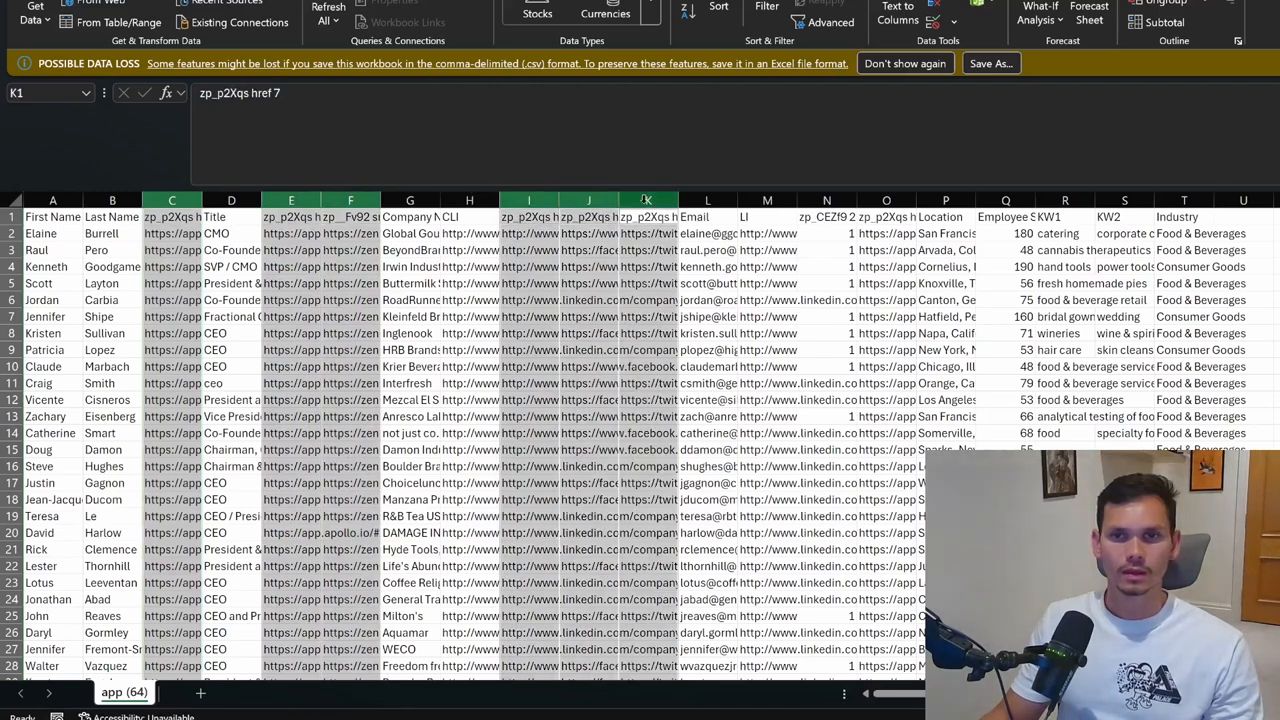
pyautogui.keyDown('ctrl'); pyautogui.click(827, 201); pyautogui.keyUp('ctrl')
pyautogui.keyDown('ctrl'); pyautogui.click(901, 197); pyautogui.keyUp('ctrl')
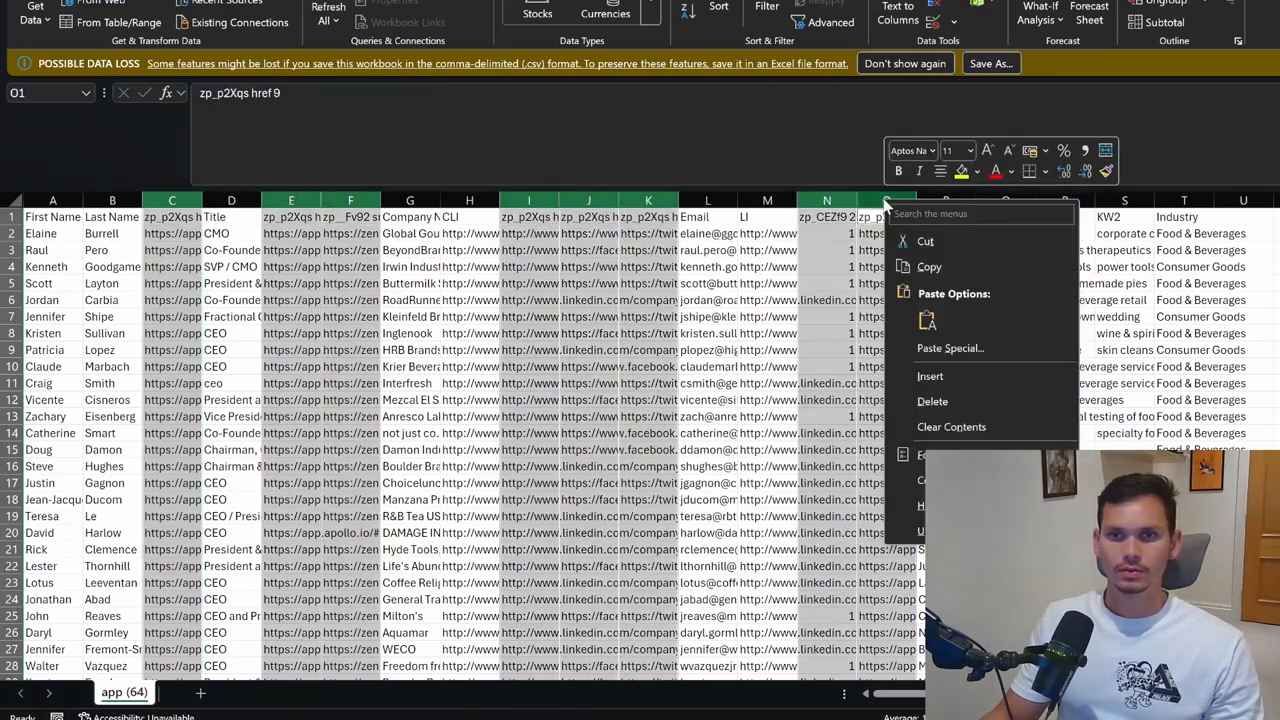
pyautogui.rightClick(888, 202)
pyautogui.click(966, 400)
pyautogui.click(270, 383)
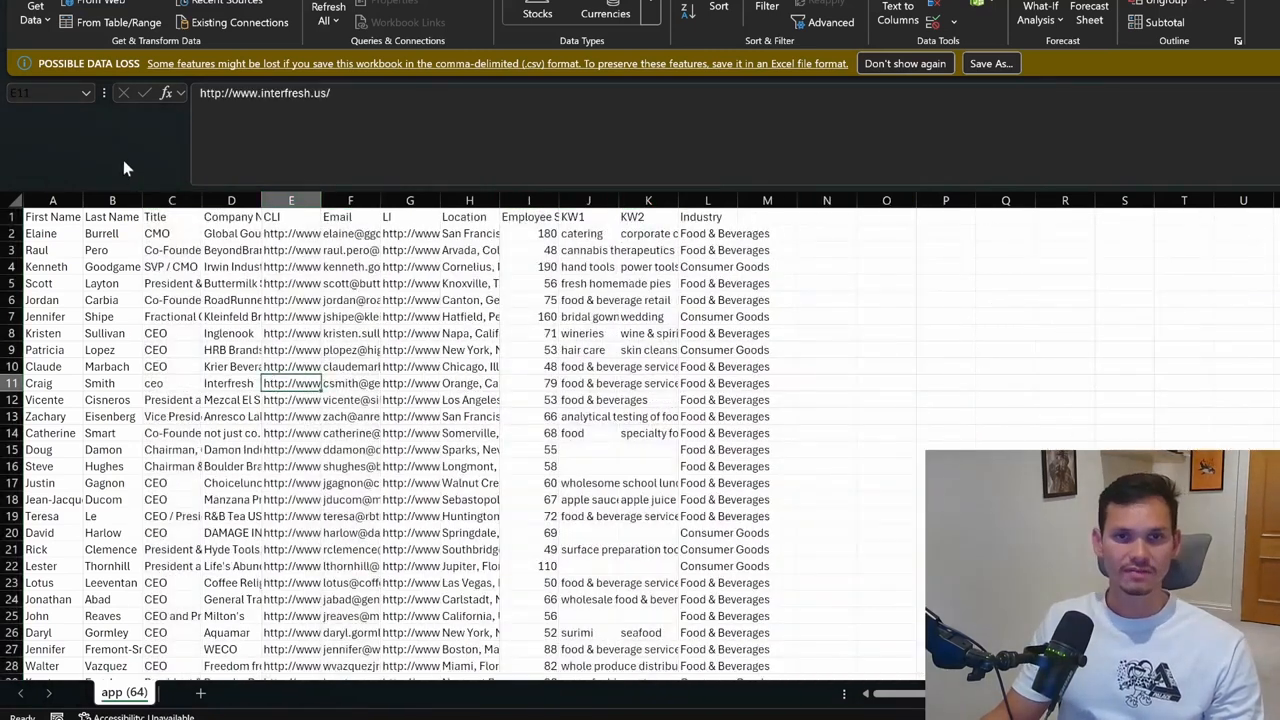
# Widen the First Name and Last Name columns, and widen the Email column so the full addresses fit
pyautogui.moveTo(80, 200); pyautogui.dragTo(276, 200)
pyautogui.click(276, 217)
pyautogui.moveTo(364, 200); pyautogui.dragTo(586, 200)
pyautogui.click(560, 299)
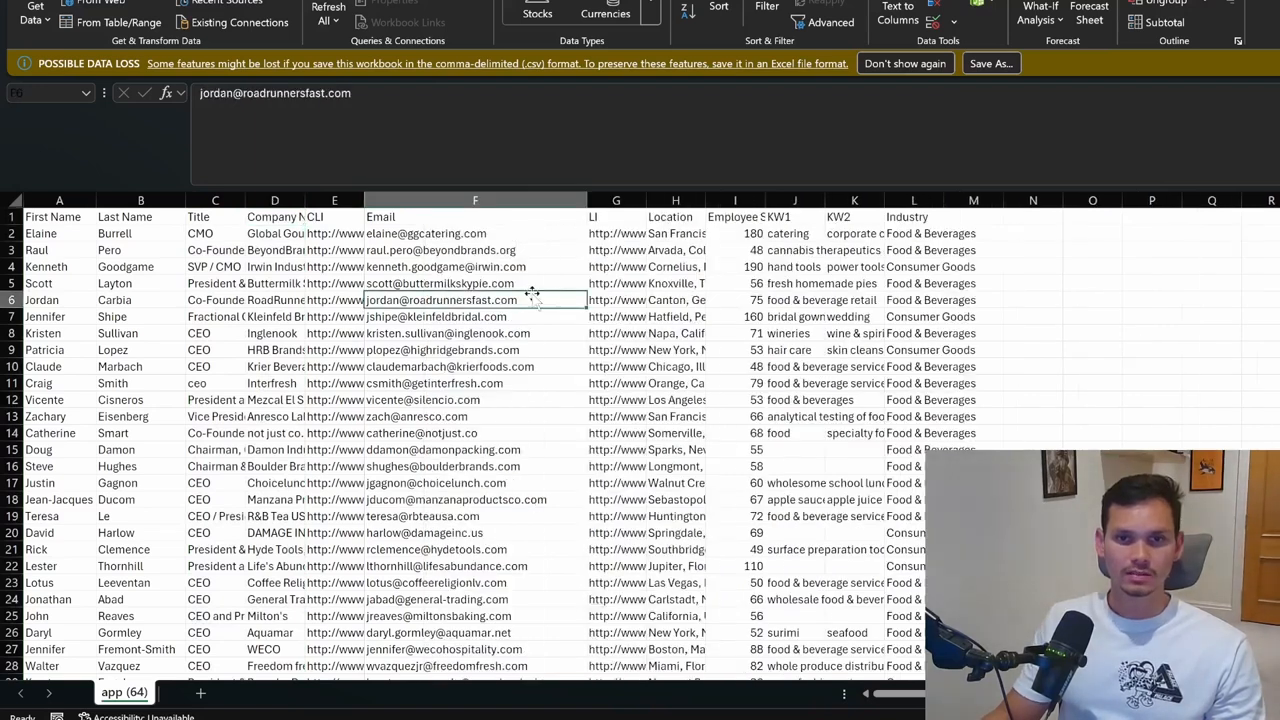
pyautogui.click(1097, 336)
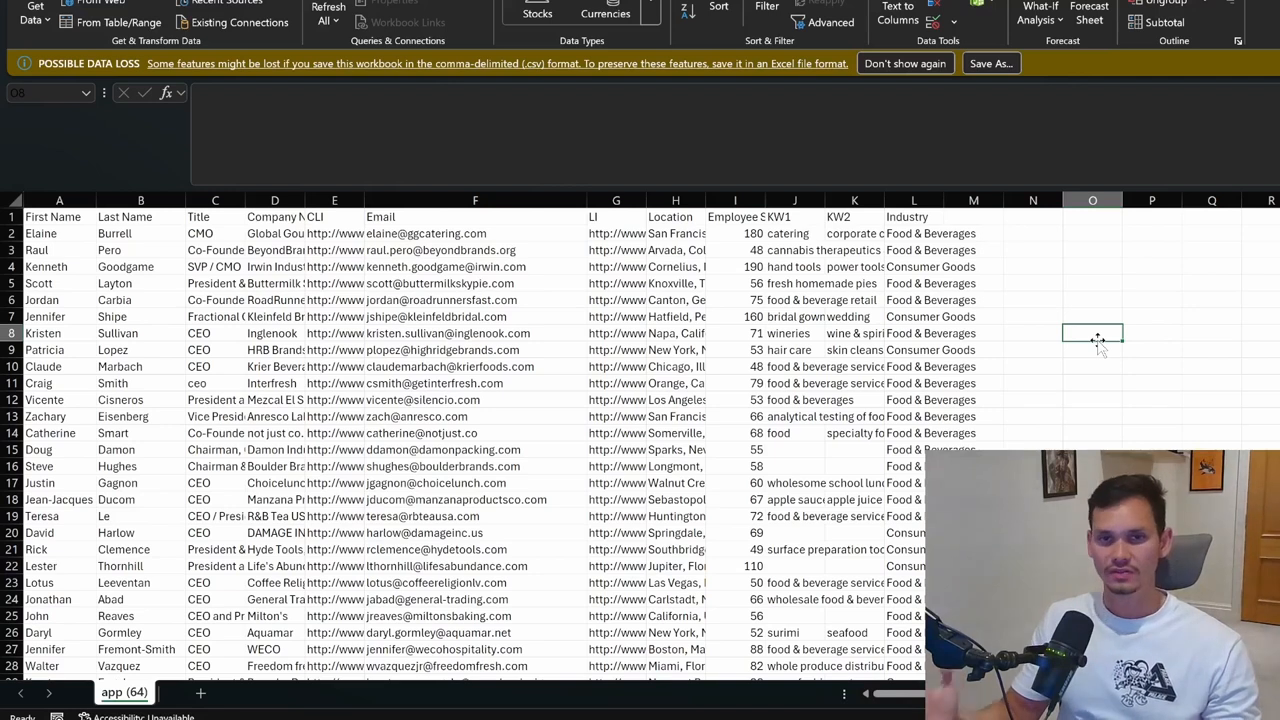
# Switch to the browser and open the MillionVerifier email verification website
pyautogui.click(785, 650)
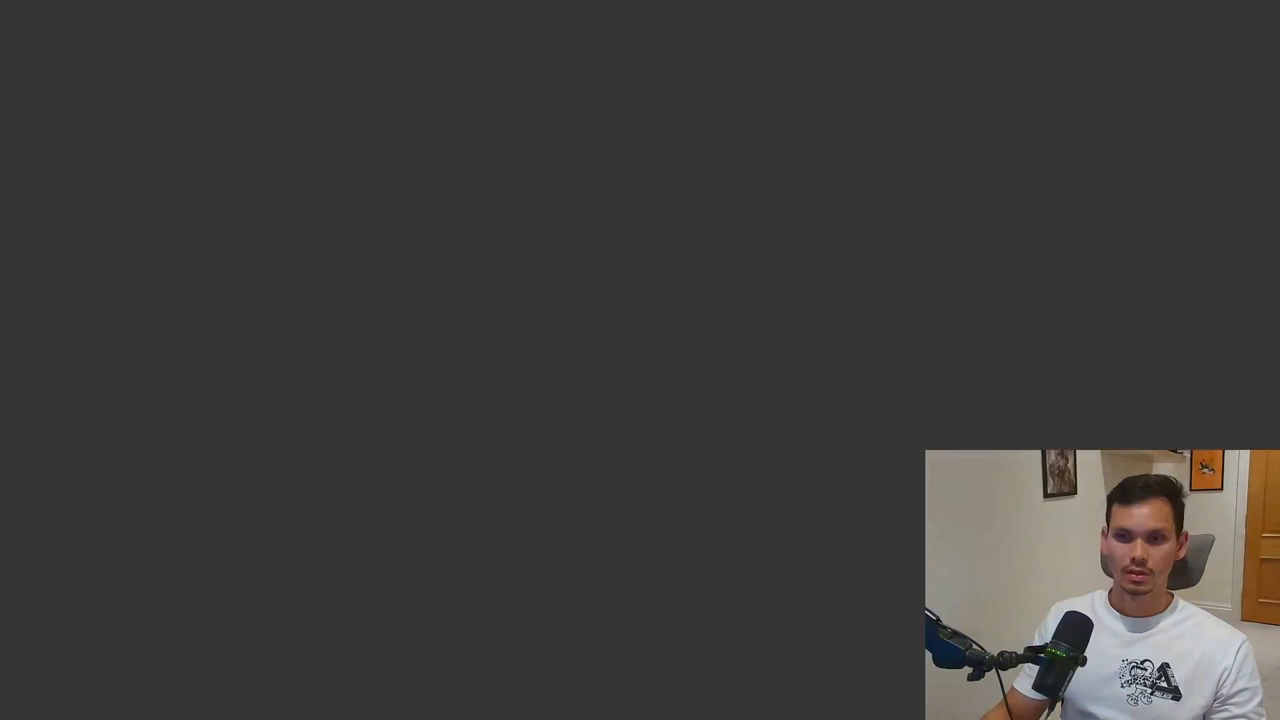
pyautogui.write('m')
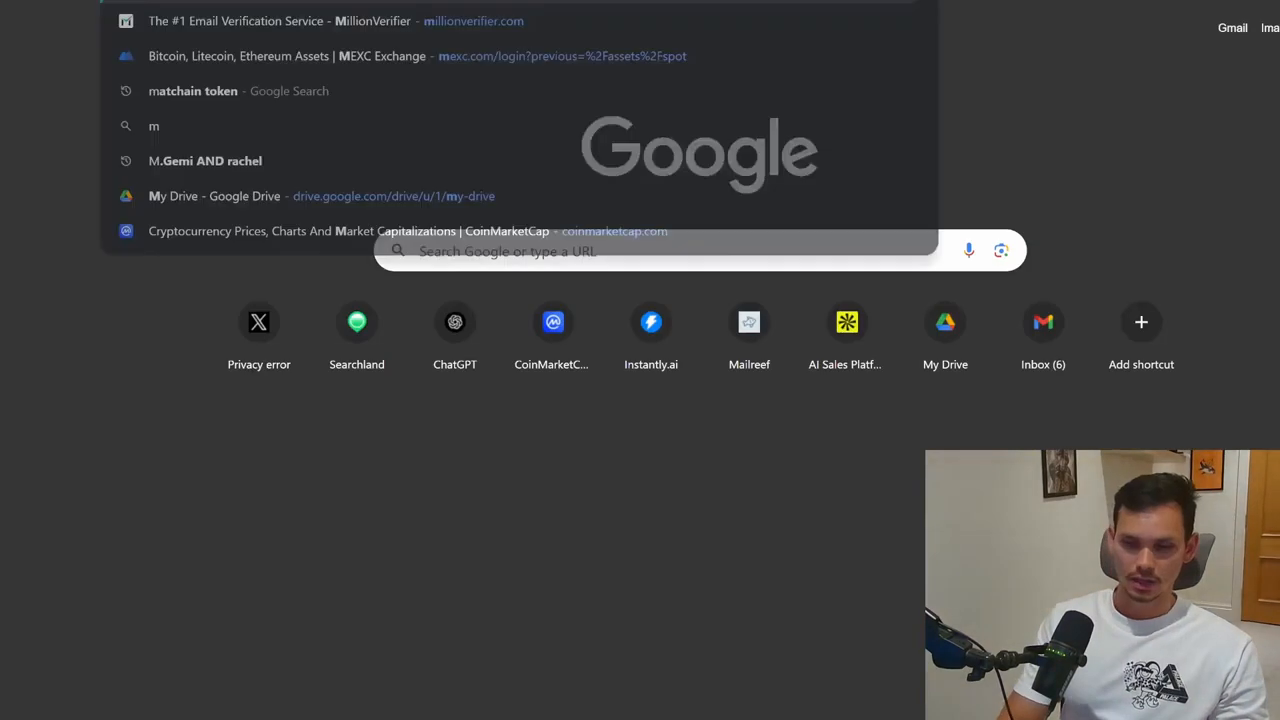
pyautogui.write('illion')
pyautogui.press('Return')
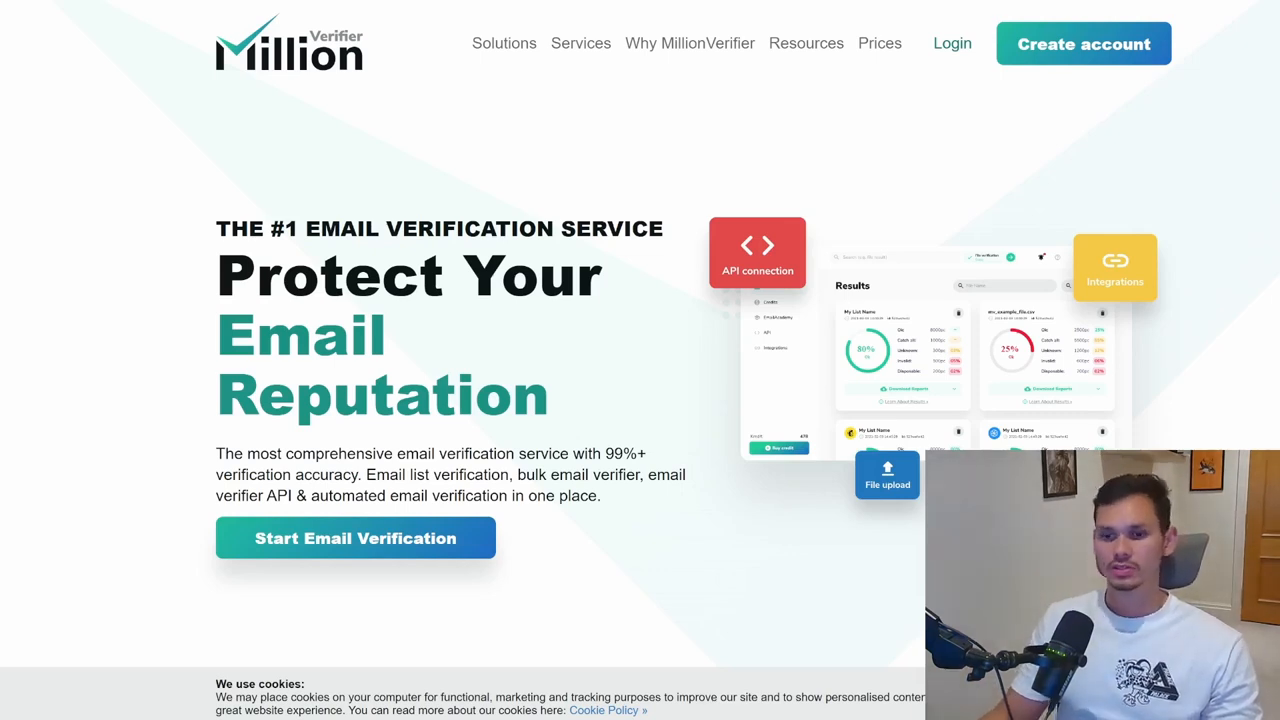
# Open the sites suggested for "enr" and "scru" in two new browser tabs
pyautogui.hotkey('ctrl', 't')
pyautogui.write('enr')
pyautogui.press('Return')
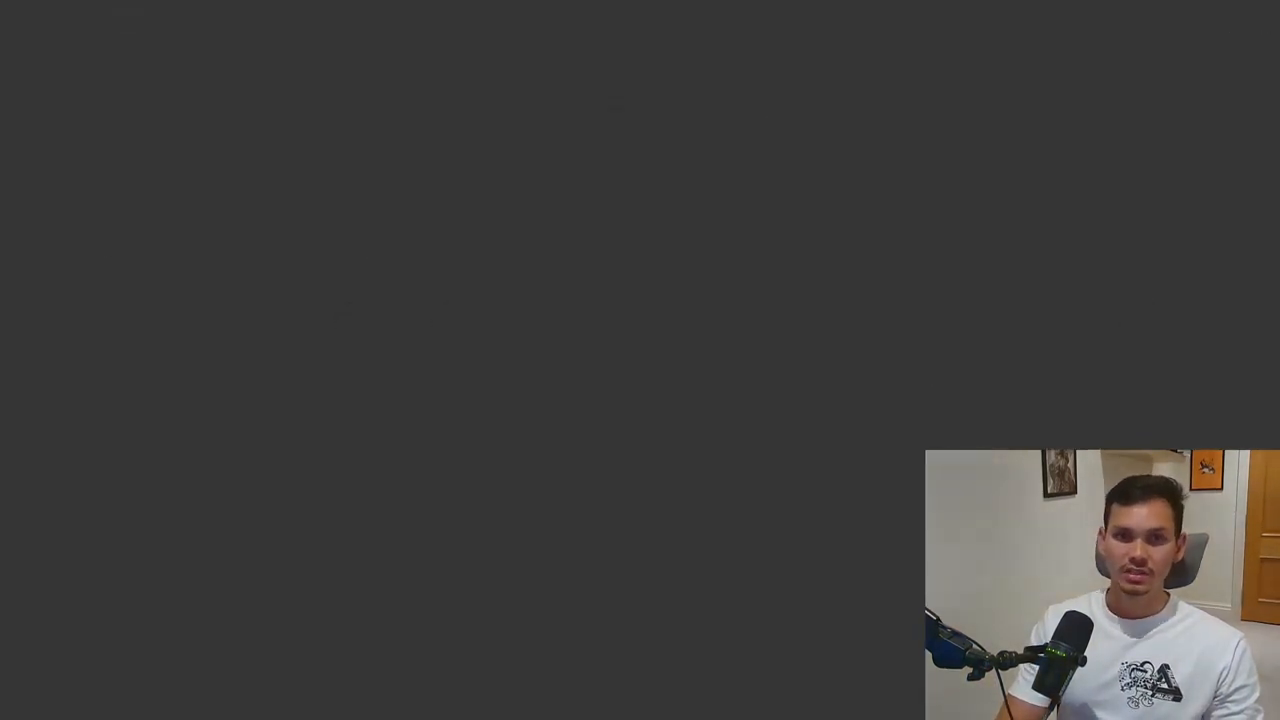
pyautogui.hotkey('ctrl', 't')
pyautogui.write('scru')
pyautogui.press('Return')
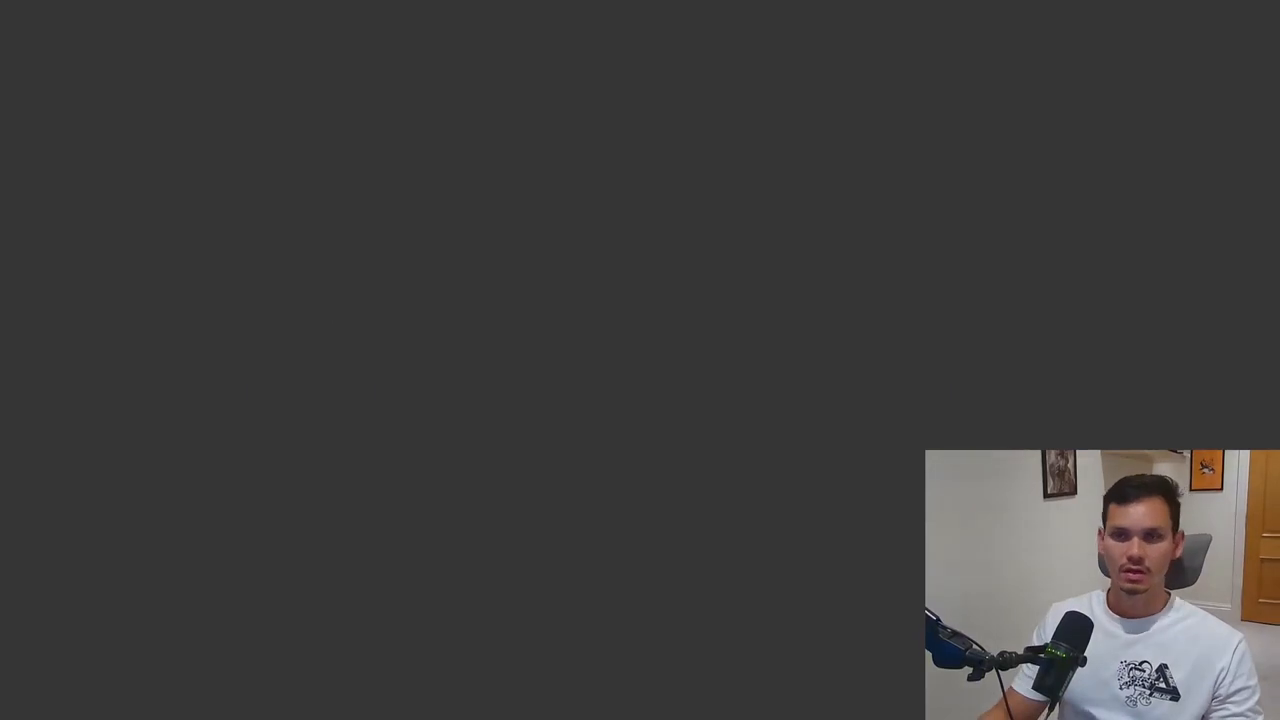
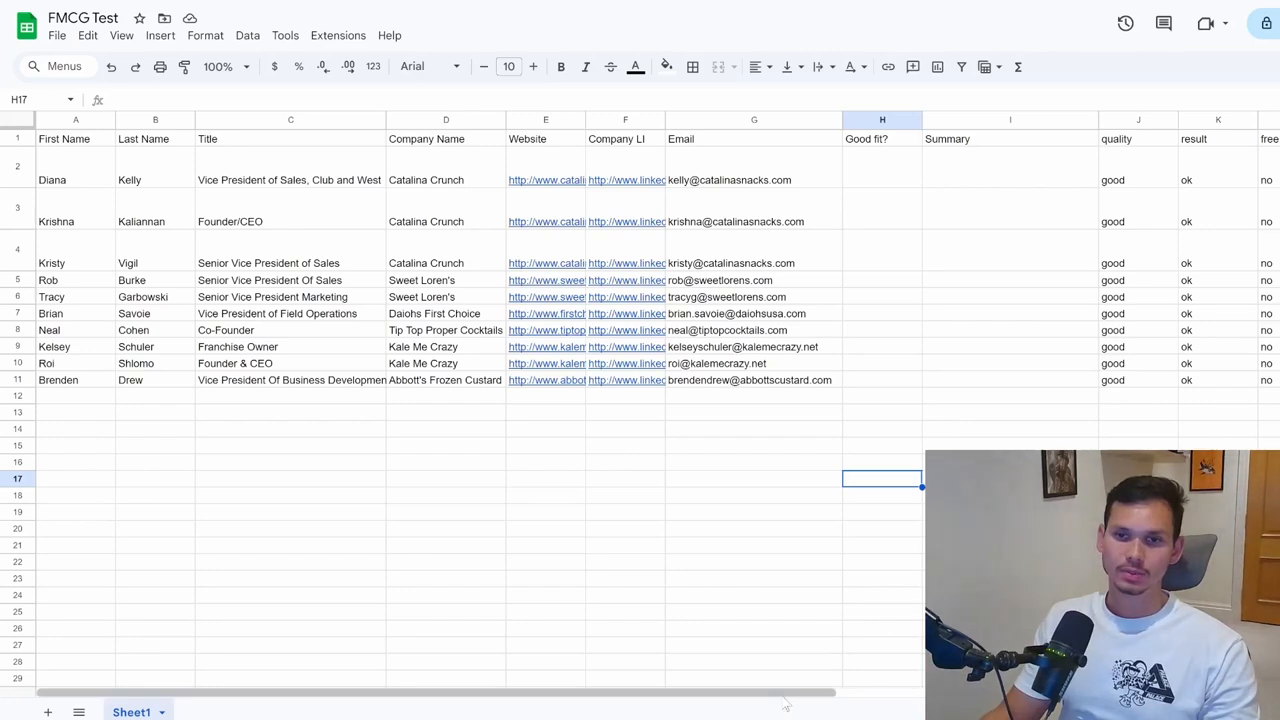
# In the FMCG Test sheet, set row 10's quality to risky and its result to catchall
pyautogui.moveTo(786, 704); pyautogui.dragTo(894, 692)
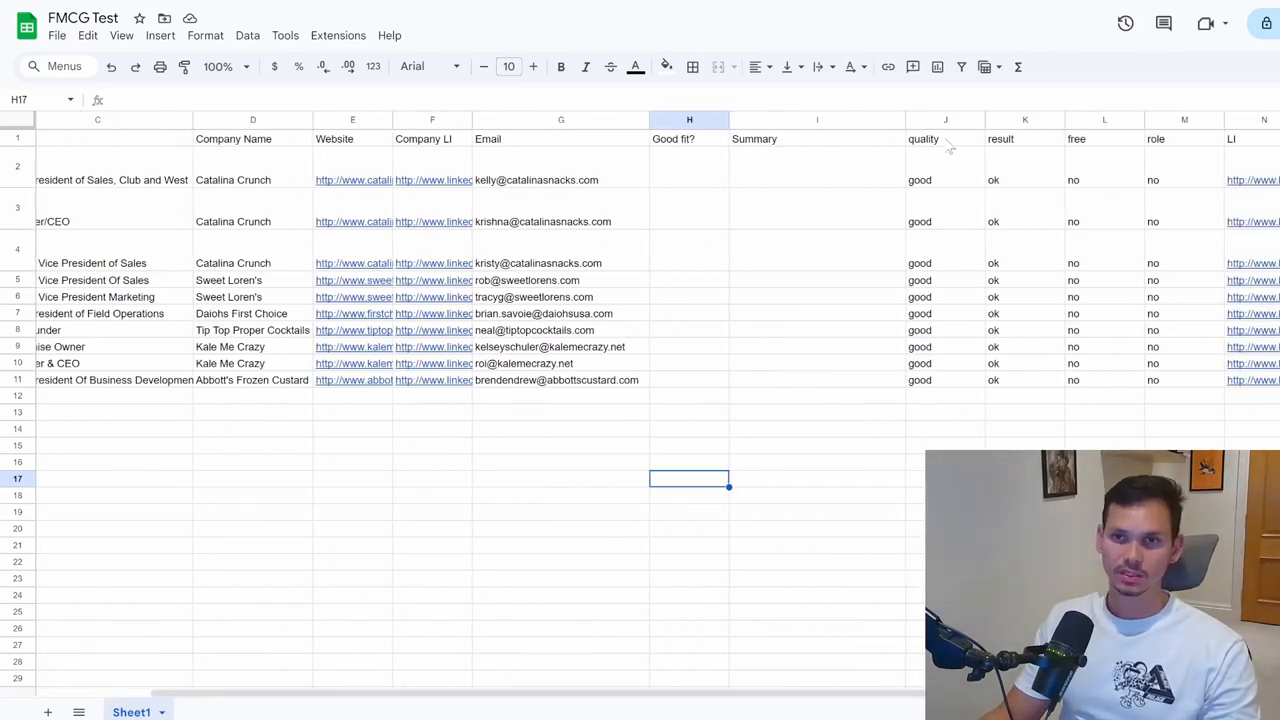
pyautogui.moveTo(947, 141); pyautogui.dragTo(967, 381)
pyautogui.click(967, 414)
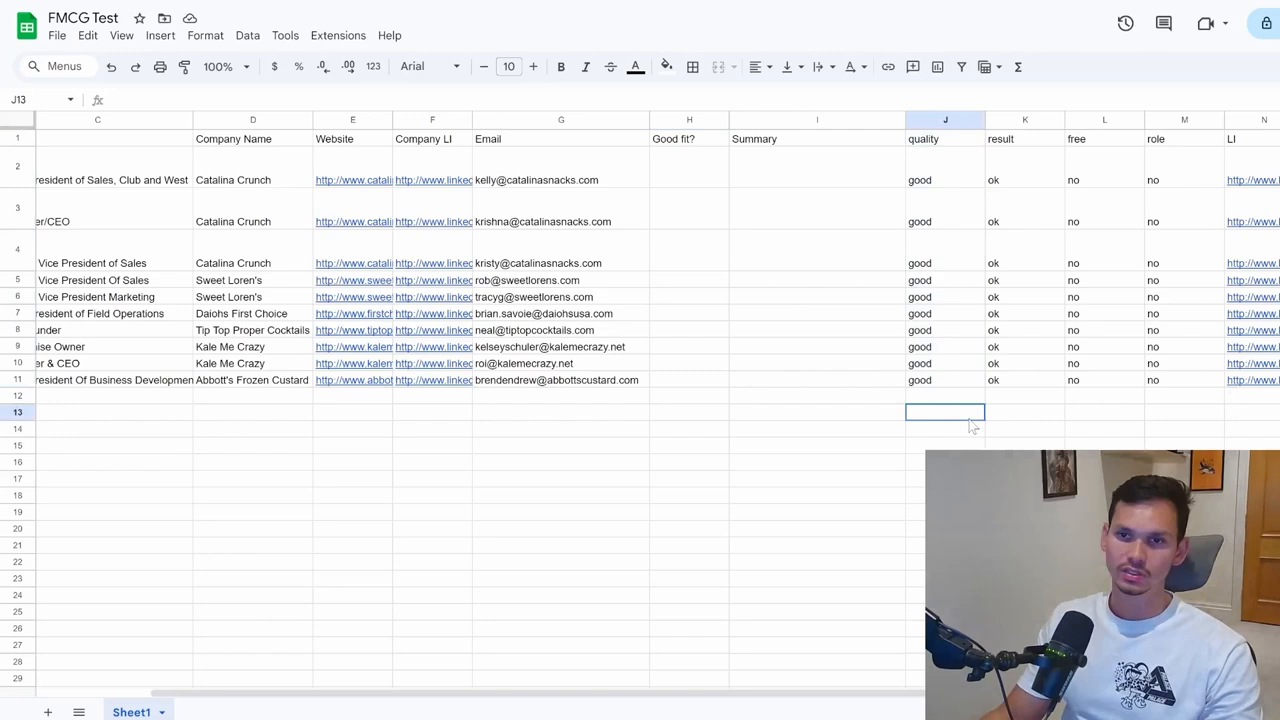
pyautogui.click(944, 366)
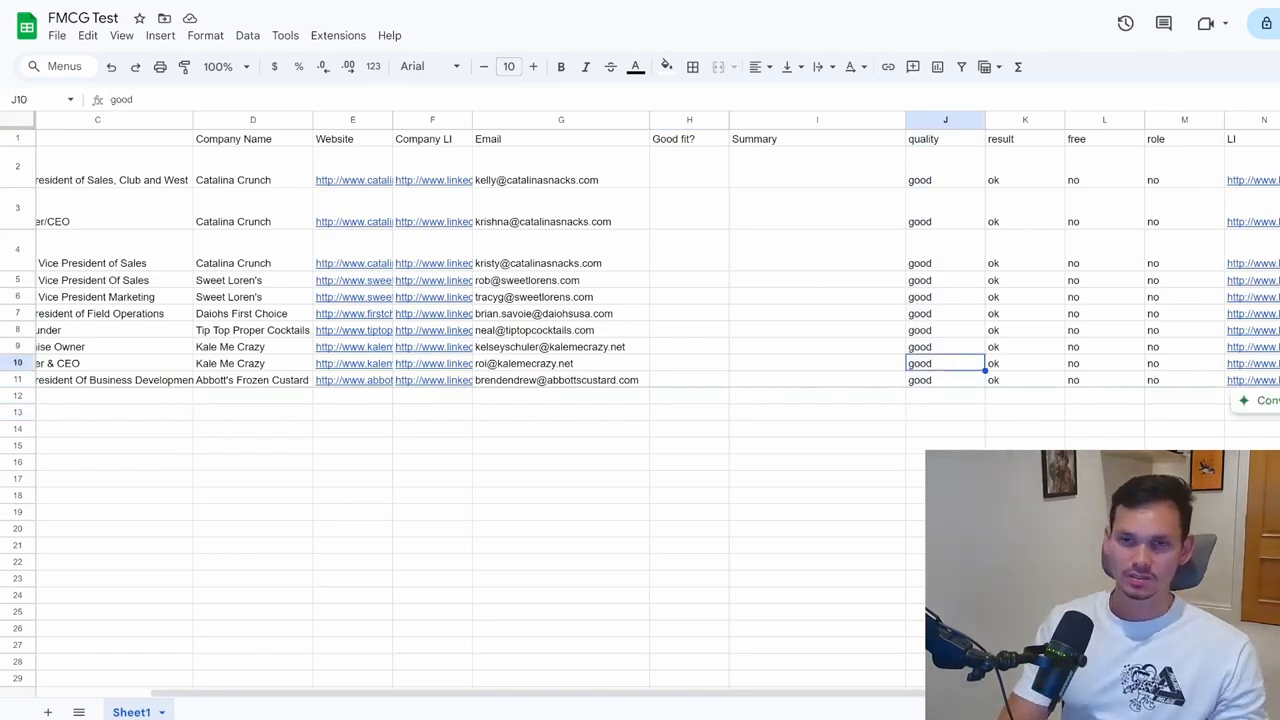
pyautogui.write('risky')
pyautogui.press('Return')
pyautogui.press('Right')
pyautogui.press('Up')
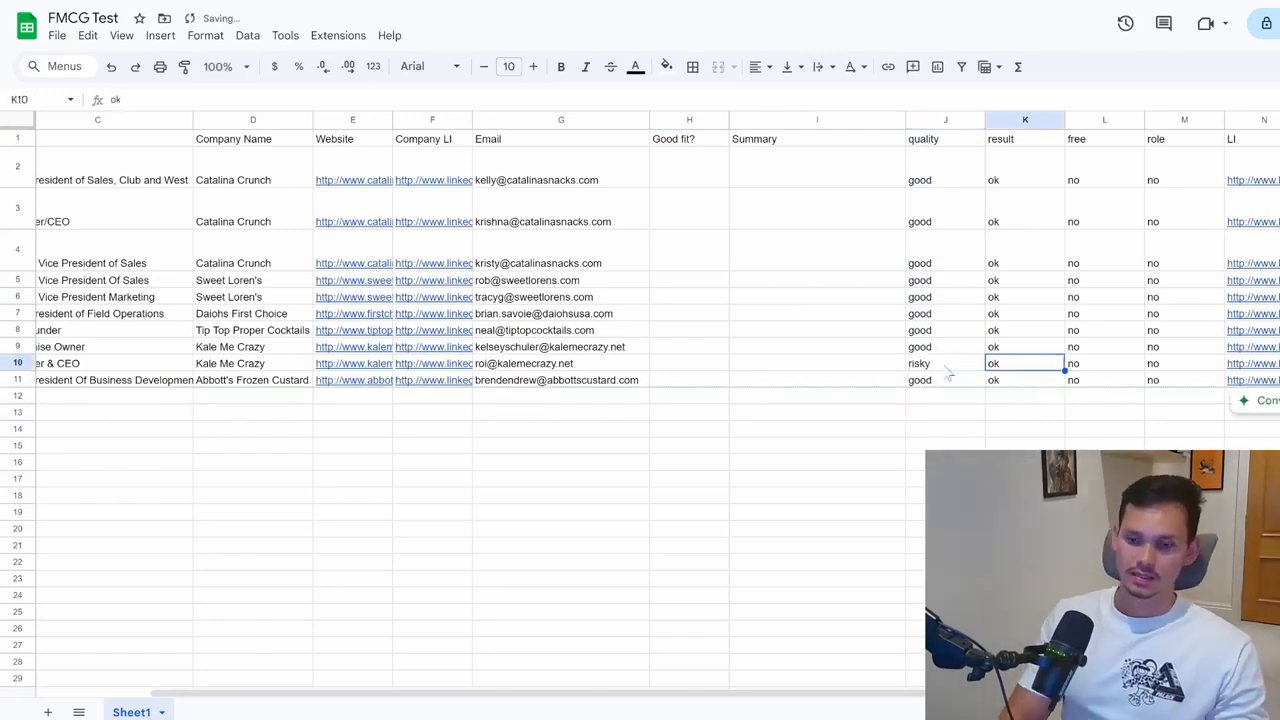
pyautogui.write('catchall')
pyautogui.press('Return')
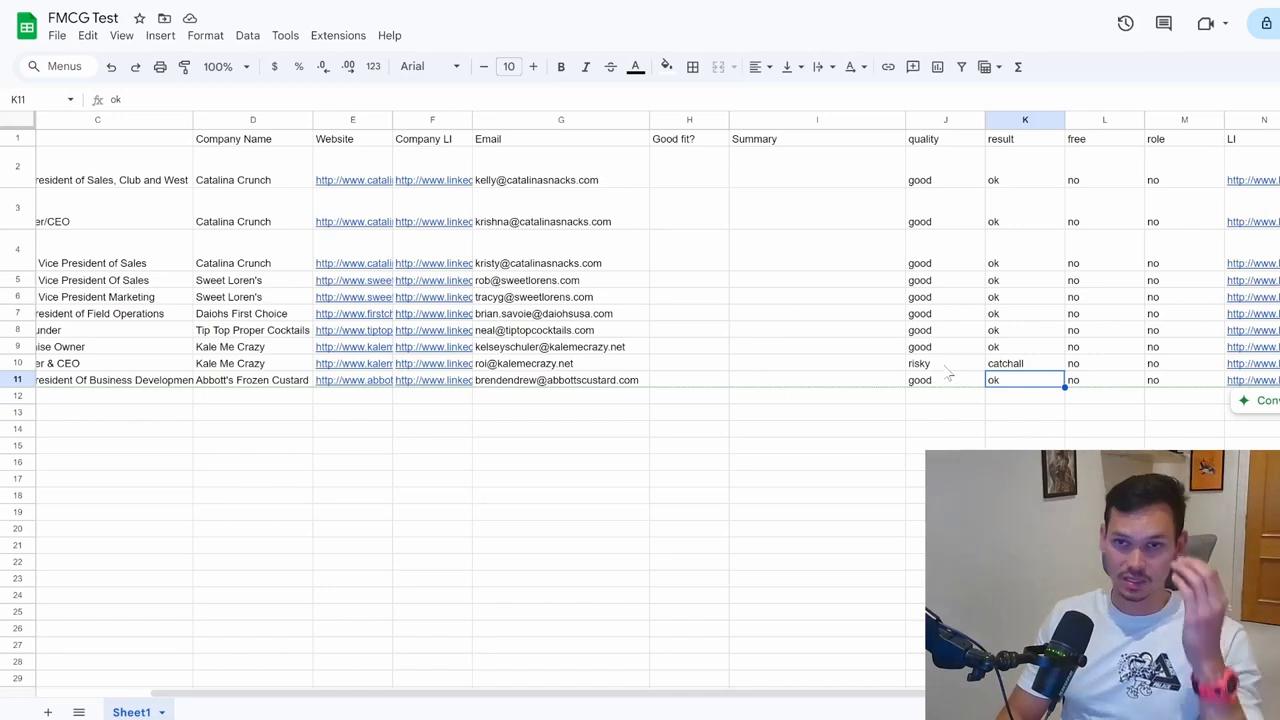
pyautogui.press('Up')
pyautogui.press('Left')
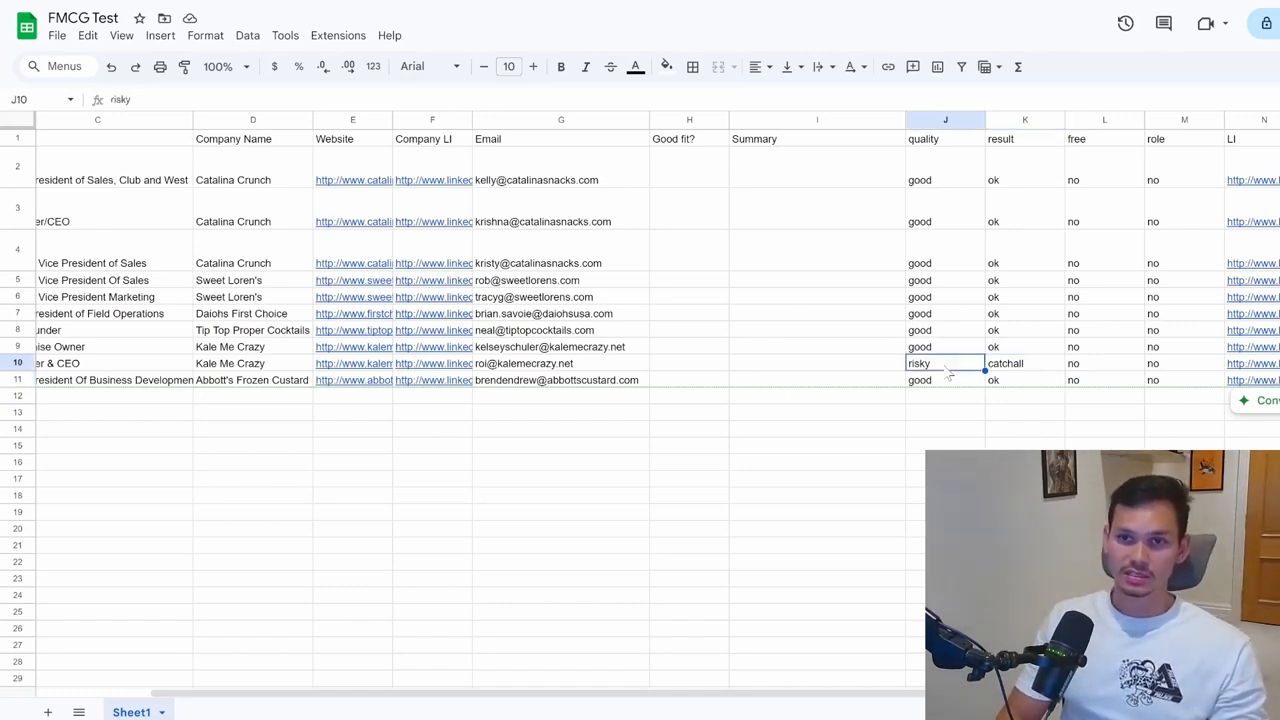
pyautogui.press('Right')
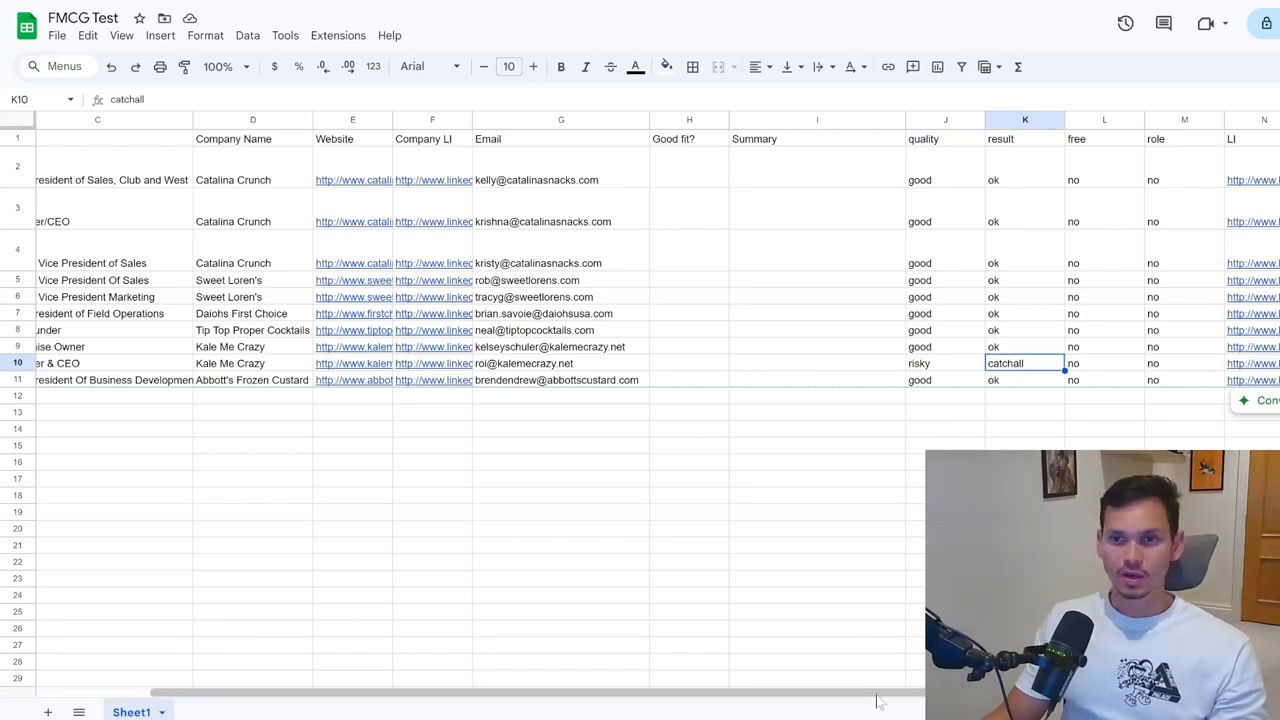
# Review the Title and Company Name entries for the first lead in row 2
pyautogui.moveTo(876, 700); pyautogui.dragTo(652, 678)
pyautogui.click(445, 528)
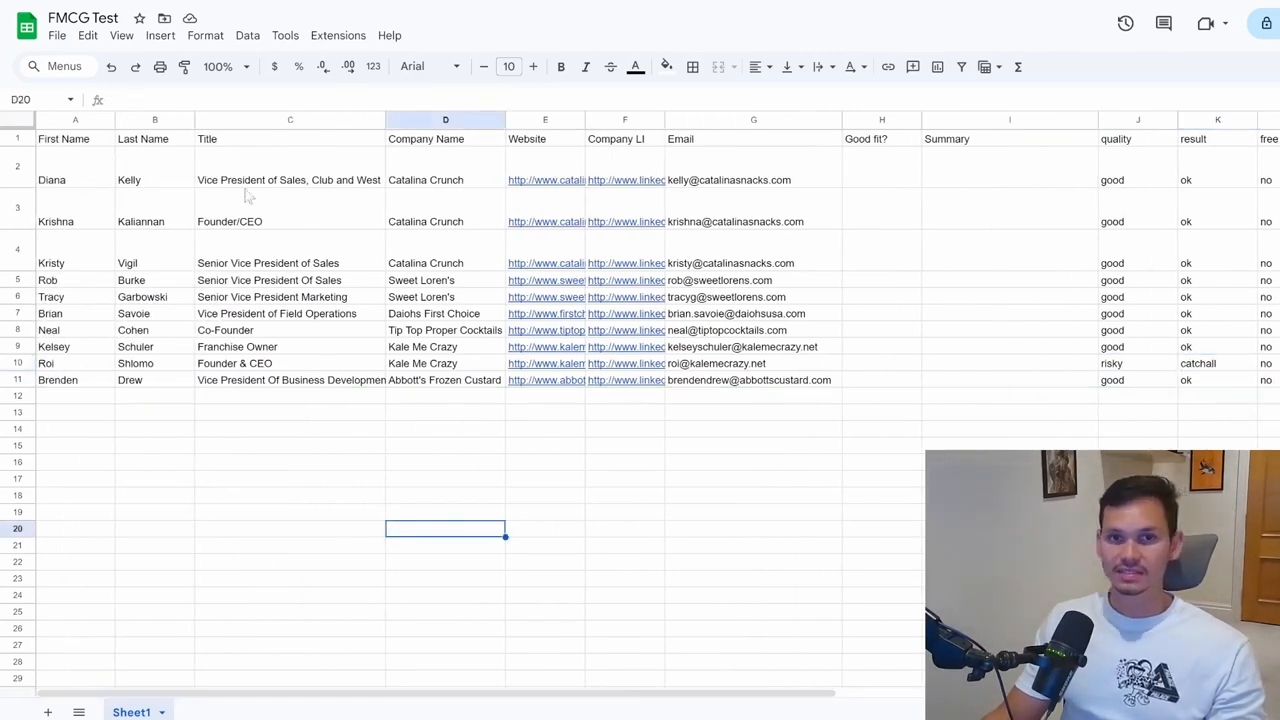
pyautogui.click(284, 178)
pyautogui.click(466, 171)
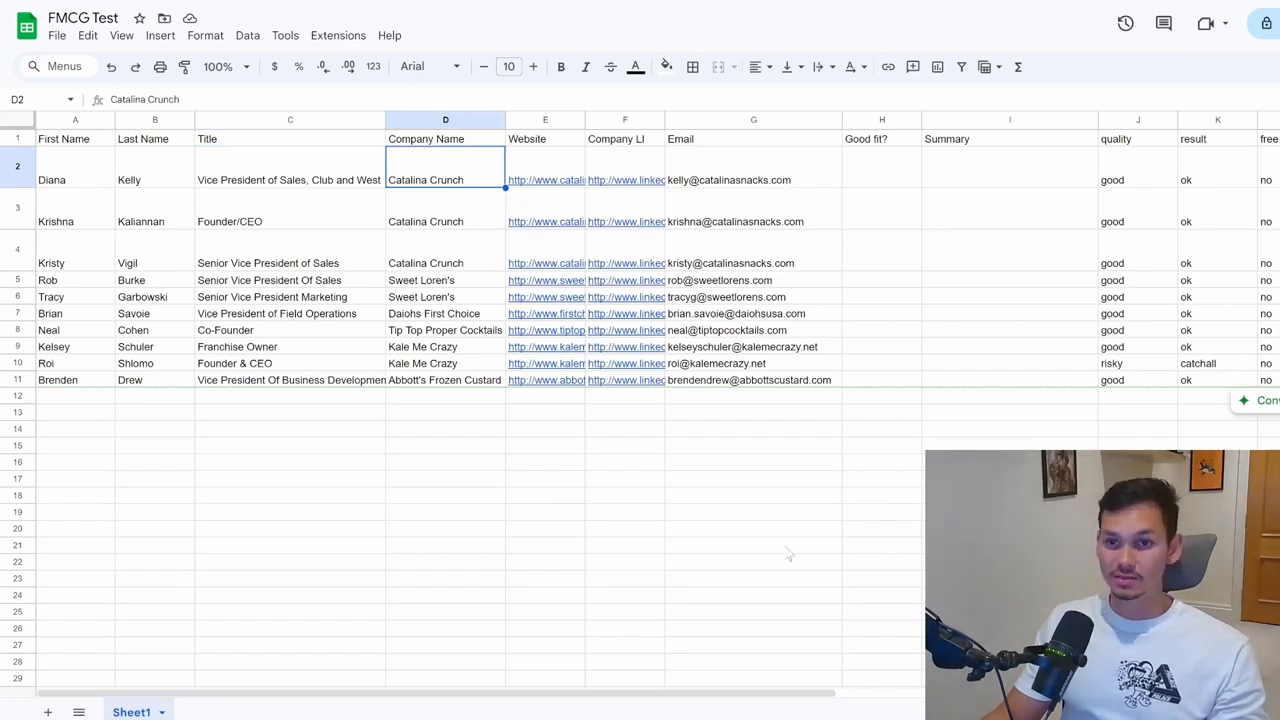
pyautogui.moveTo(740, 693); pyautogui.dragTo(607, 716)
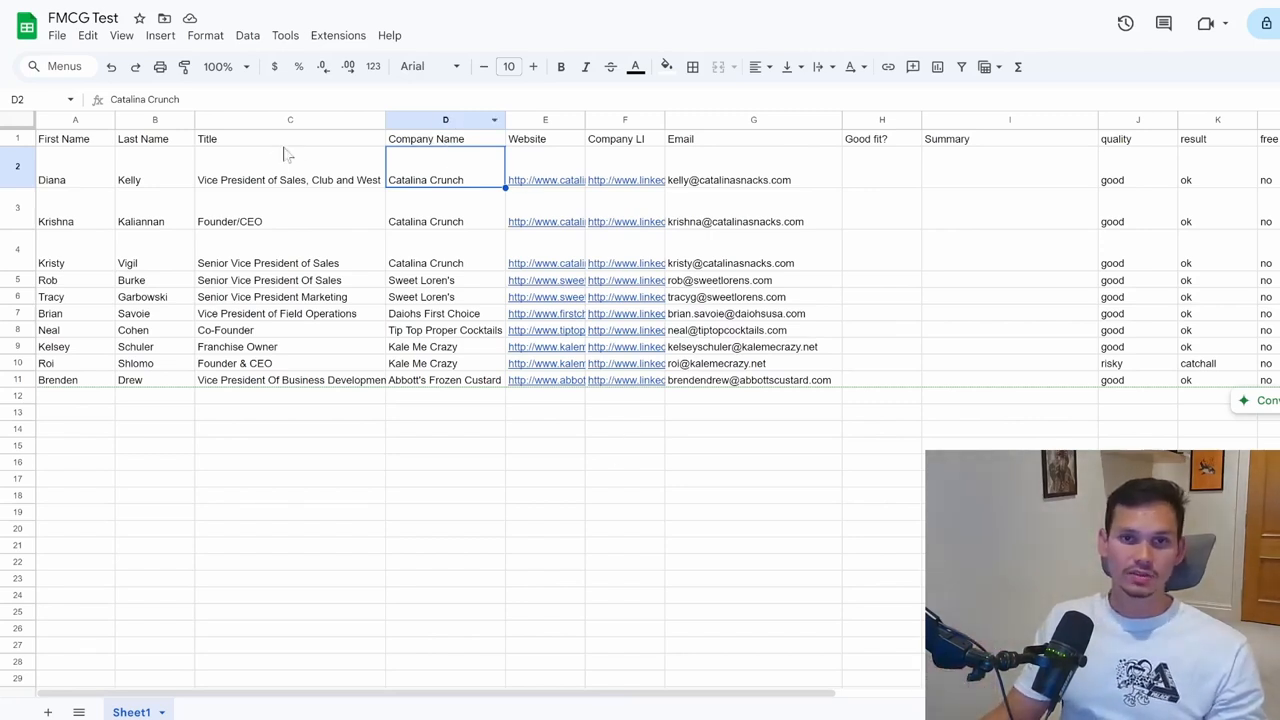
pyautogui.click(322, 177)
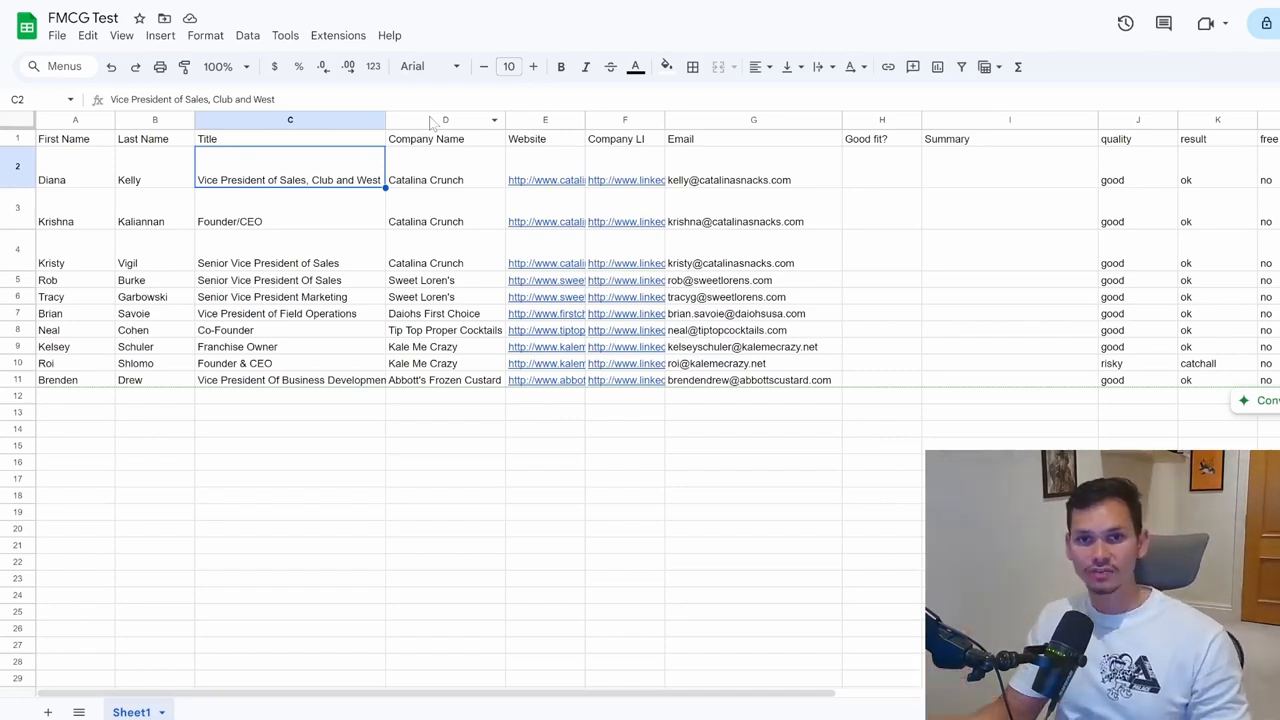
pyautogui.click(449, 183)
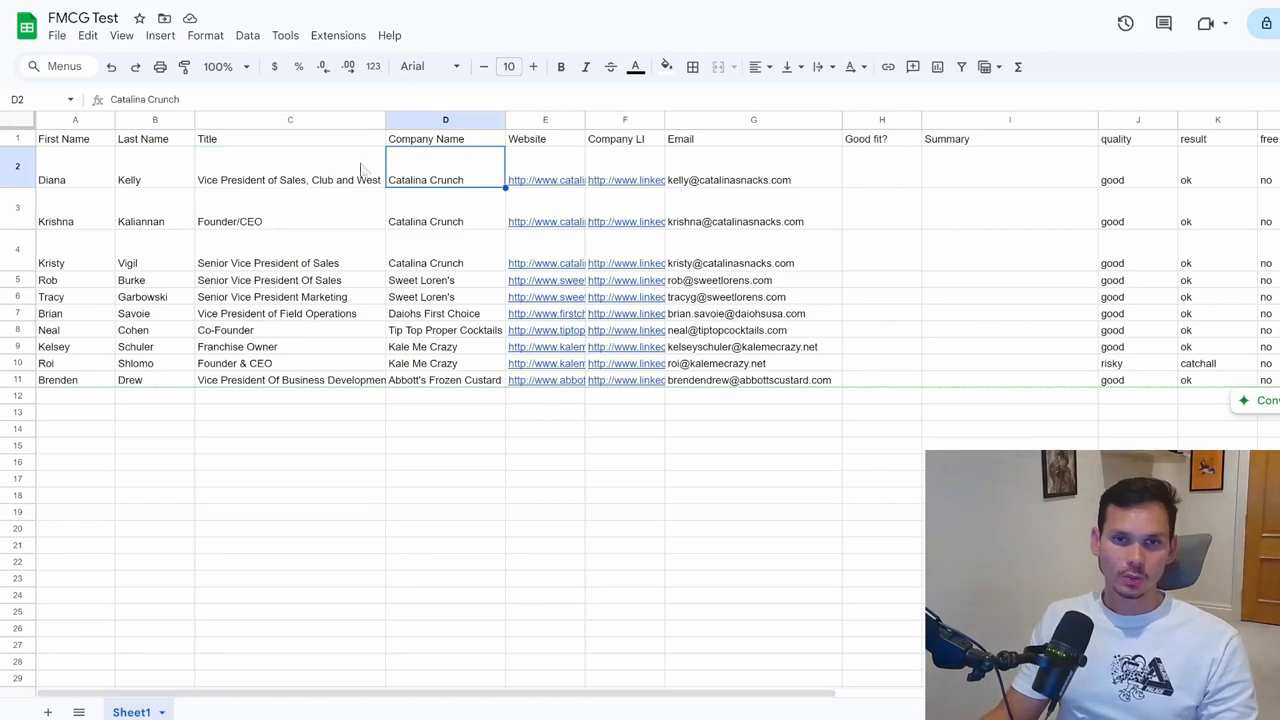
pyautogui.click(313, 171)
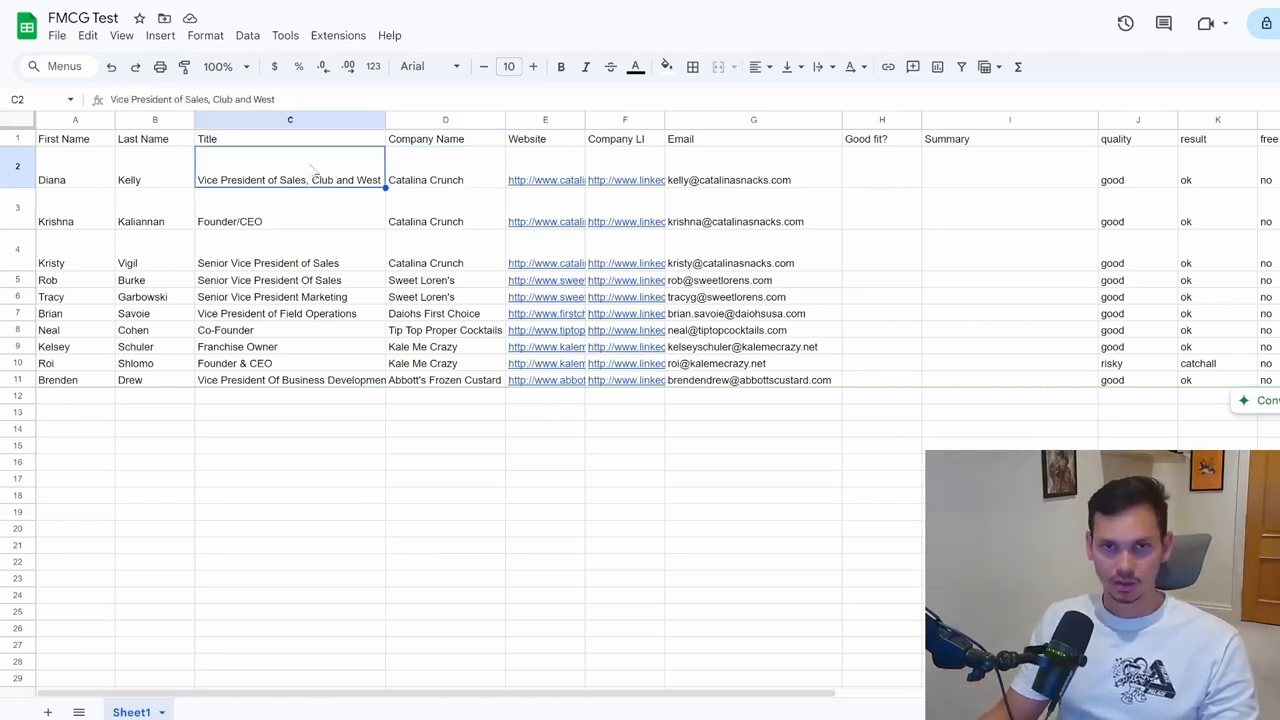
# Insert one empty column between the Title and Company Name columns
pyautogui.click(445, 120)
pyautogui.rightClick(445, 120)
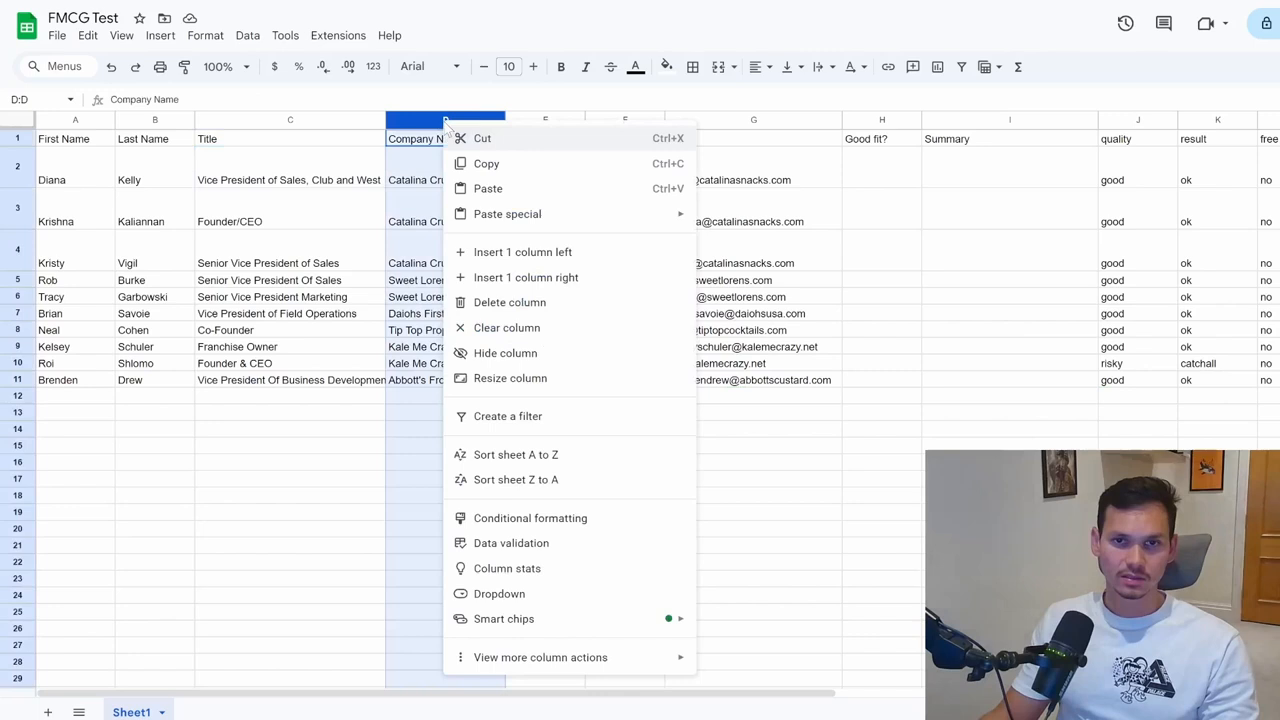
pyautogui.click(582, 251)
pyautogui.click(418, 164)
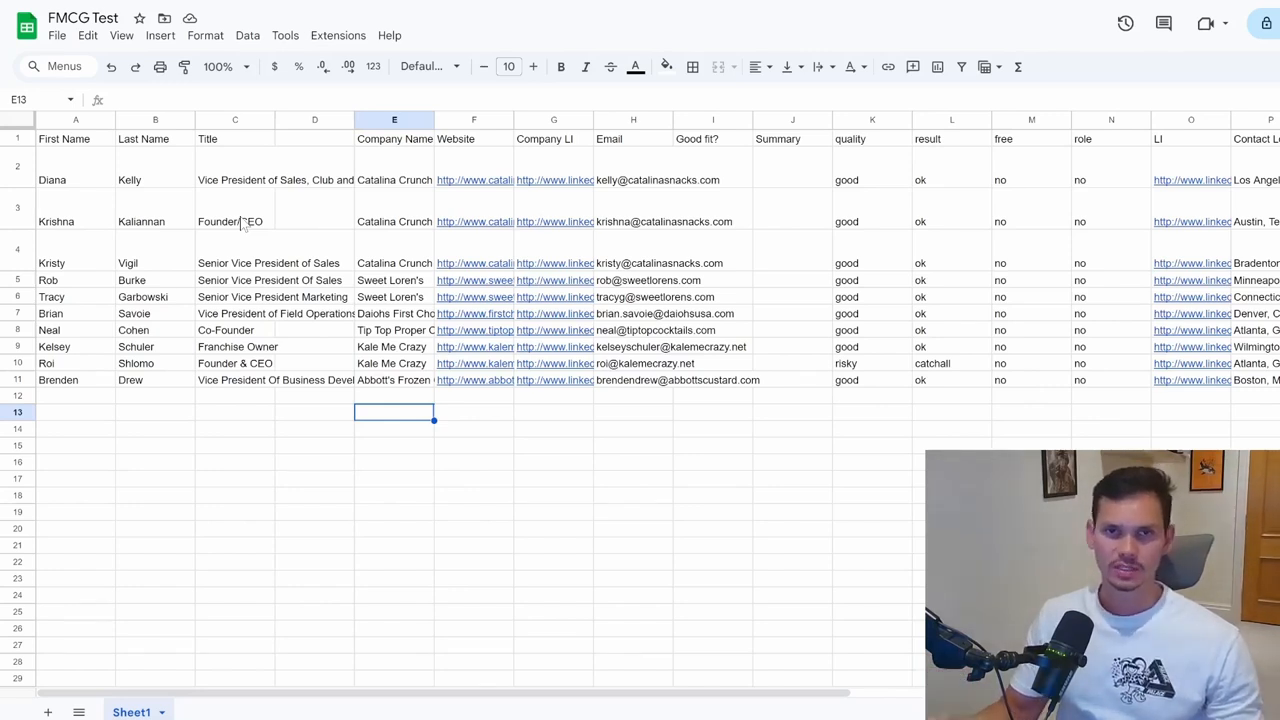
# Open the Lead Formatter extension for this sheet
pyautogui.click(285, 36)
pyautogui.moveTo(350, 39)
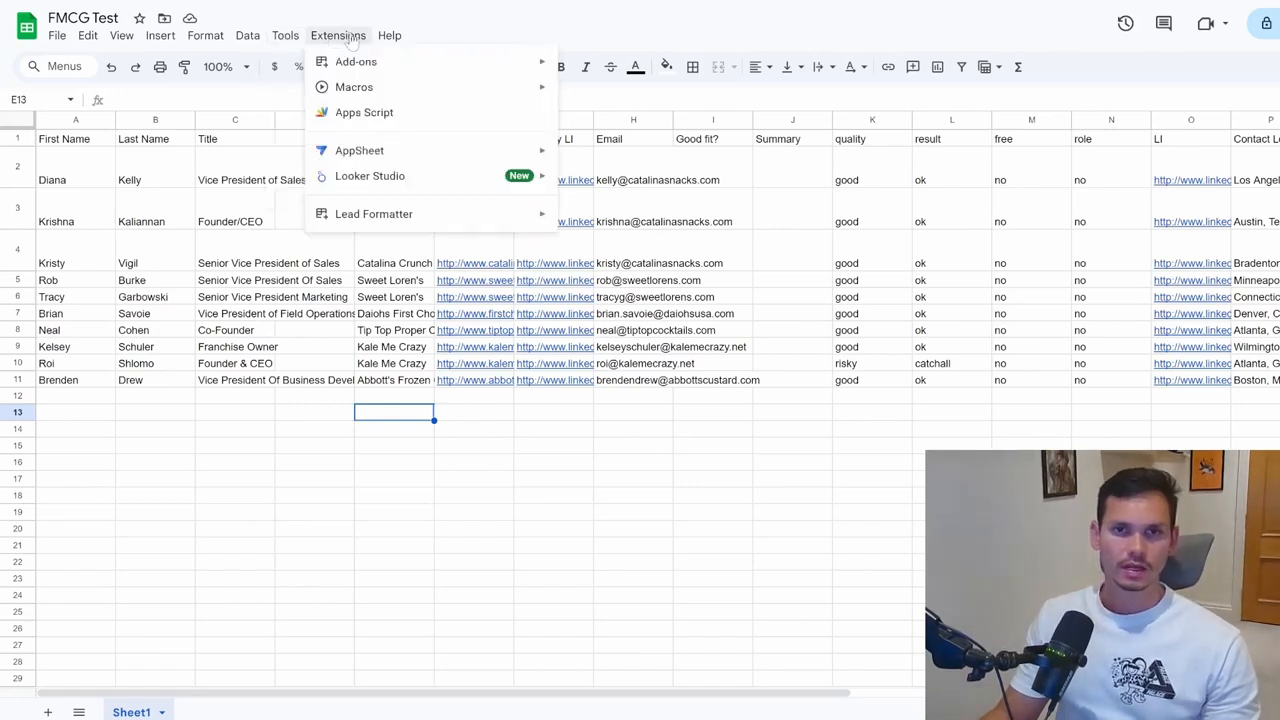
pyautogui.moveTo(434, 220)
pyautogui.click(598, 216)
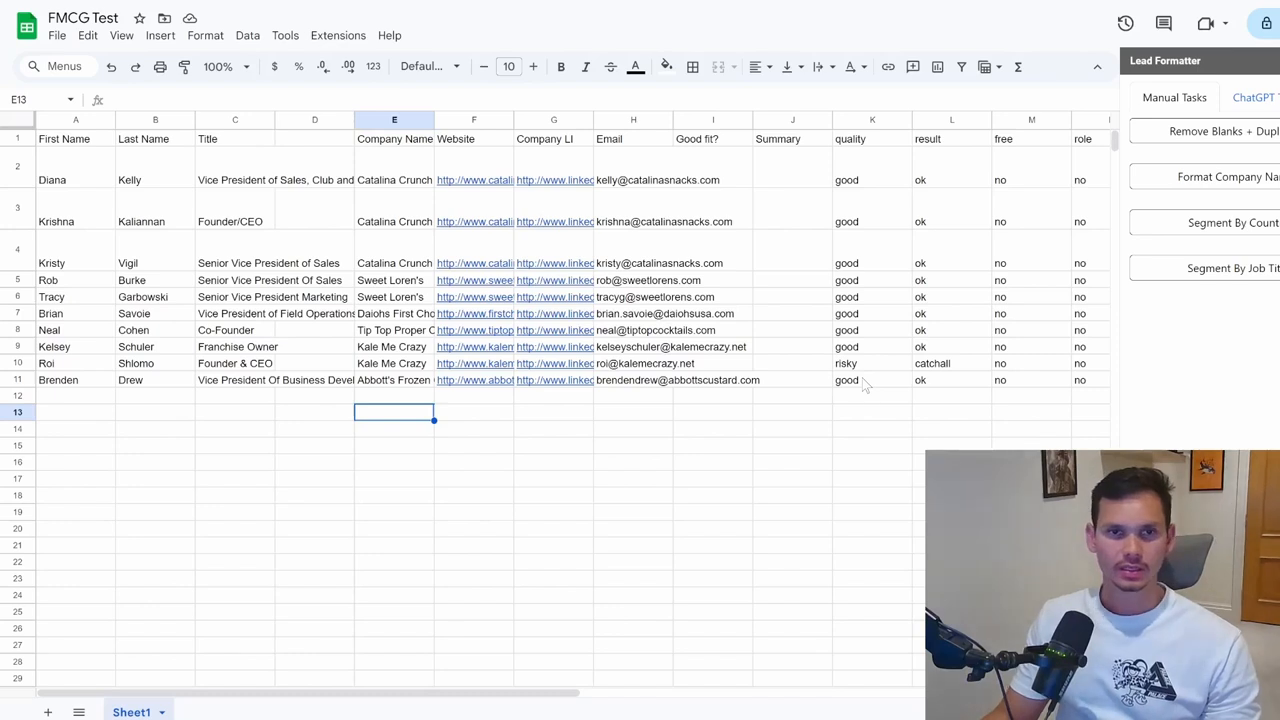
# Remove blanks and duplicates using first names in A, emails in H and company names in E, filling missing names from emails, and widen column E
pyautogui.click(1220, 140)
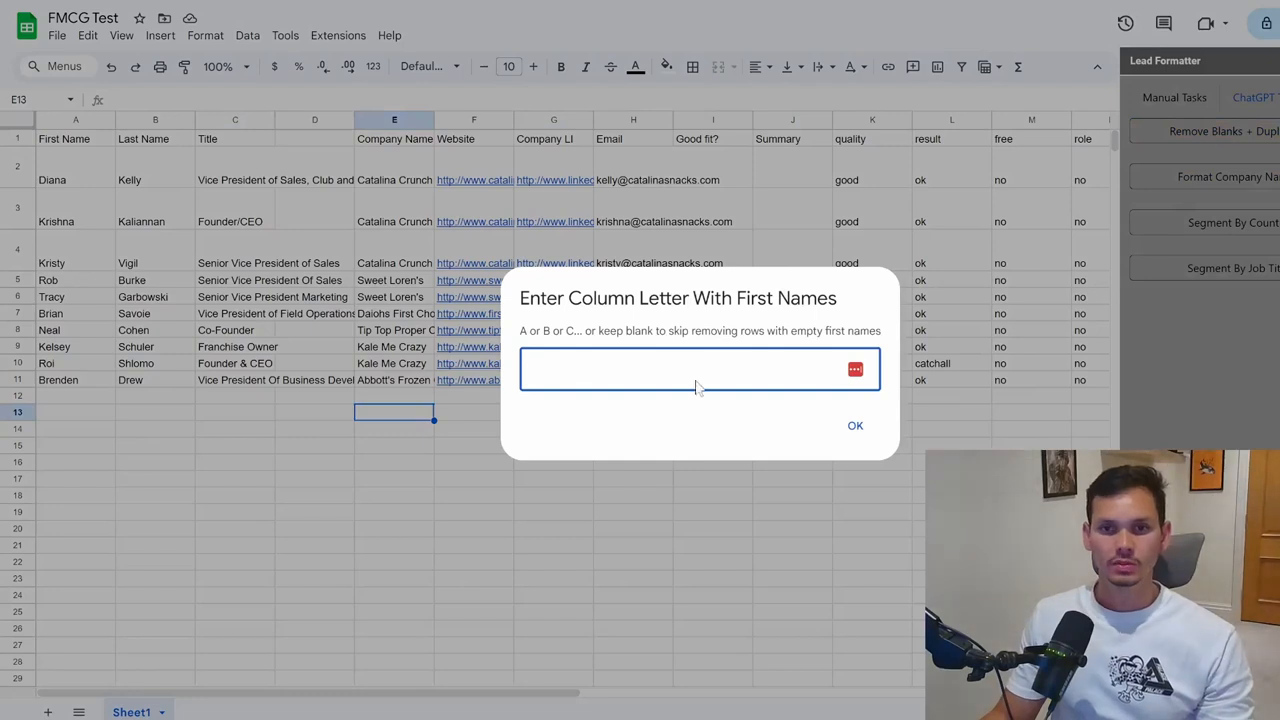
pyautogui.write('a')
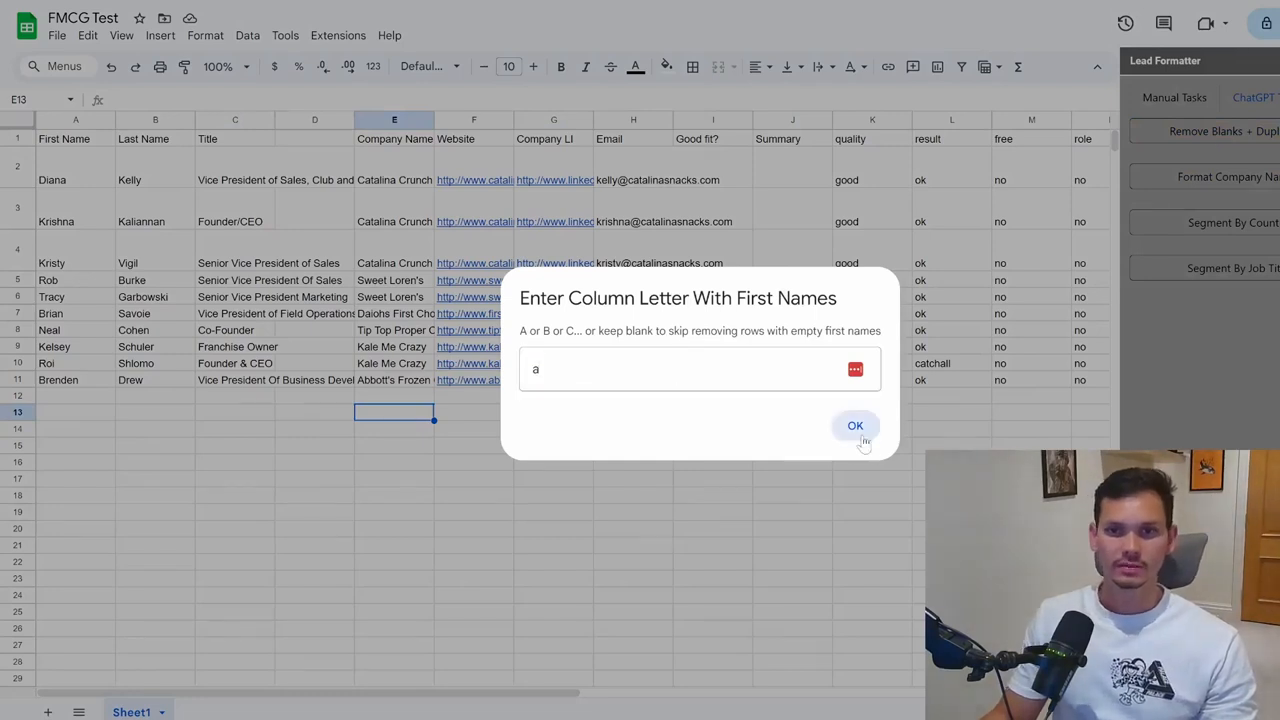
pyautogui.click(856, 428)
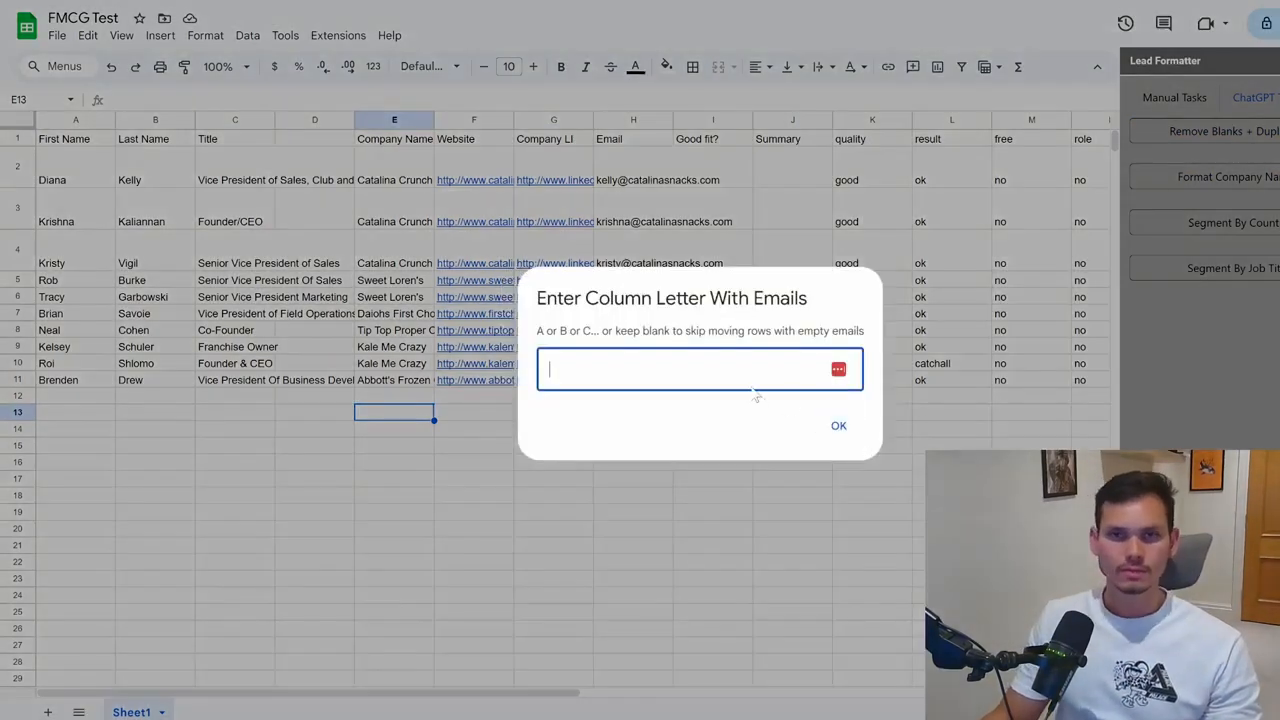
pyautogui.write('h')
pyautogui.click(838, 427)
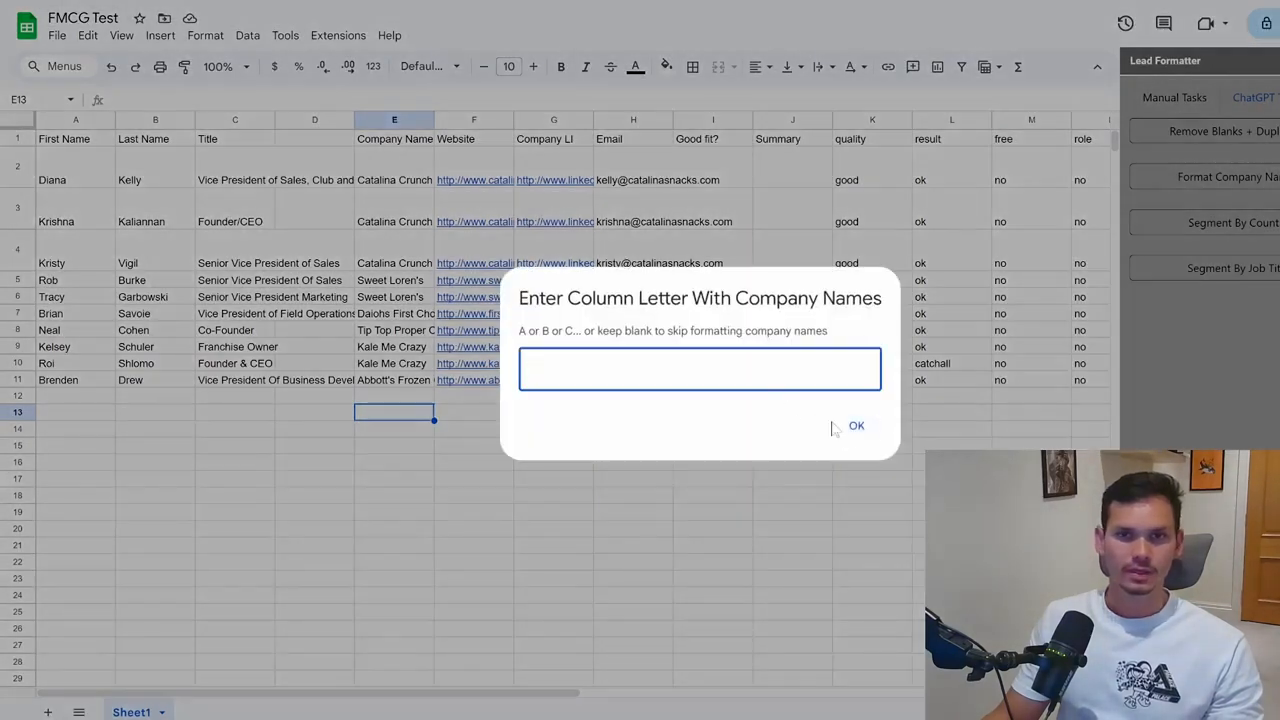
pyautogui.write('e')
pyautogui.click(856, 426)
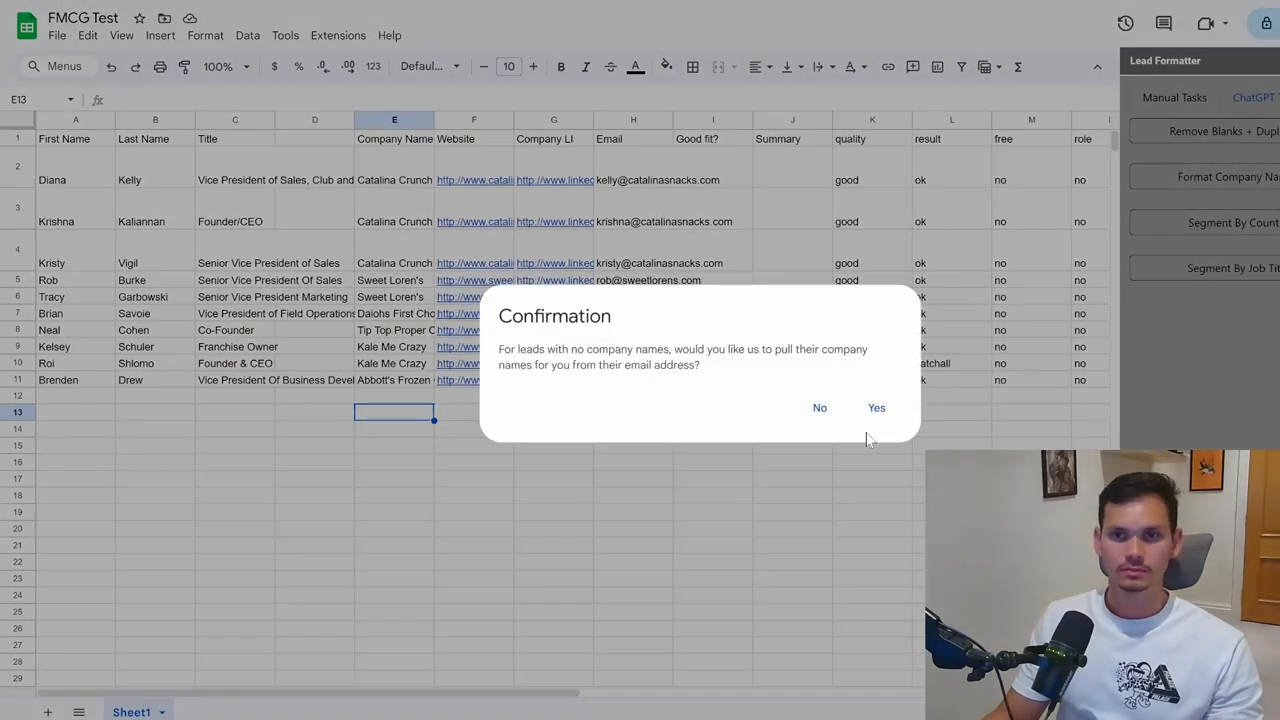
pyautogui.click(871, 407)
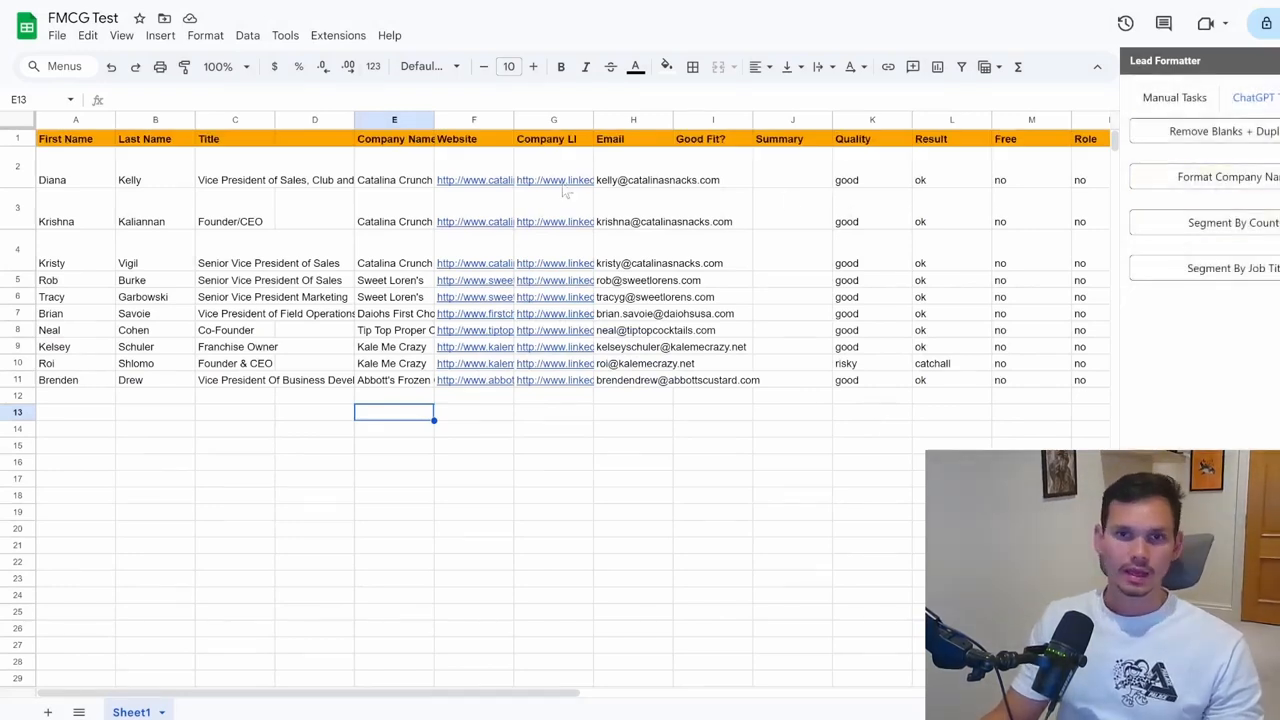
pyautogui.moveTo(435, 119); pyautogui.dragTo(509, 119)
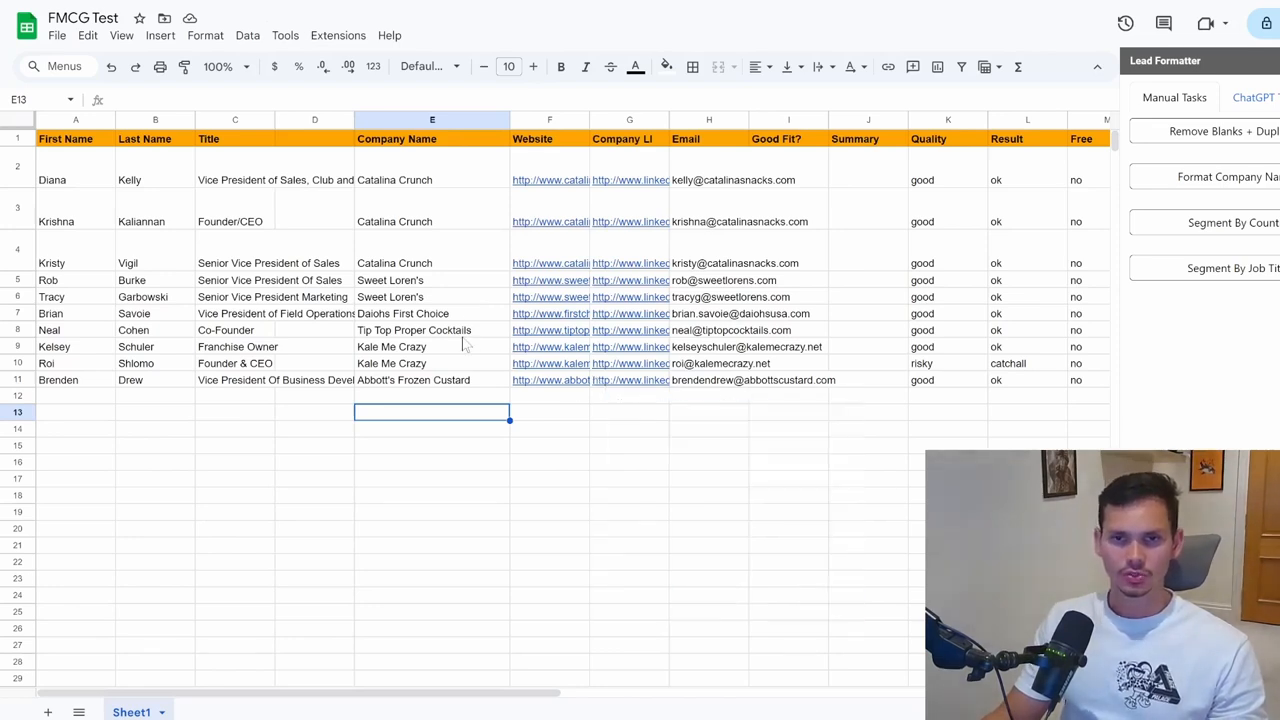
# Switch to the app (64) workbook in Excel, widen column F and copy its company names from F2 to F75
pyautogui.click(650, 717)
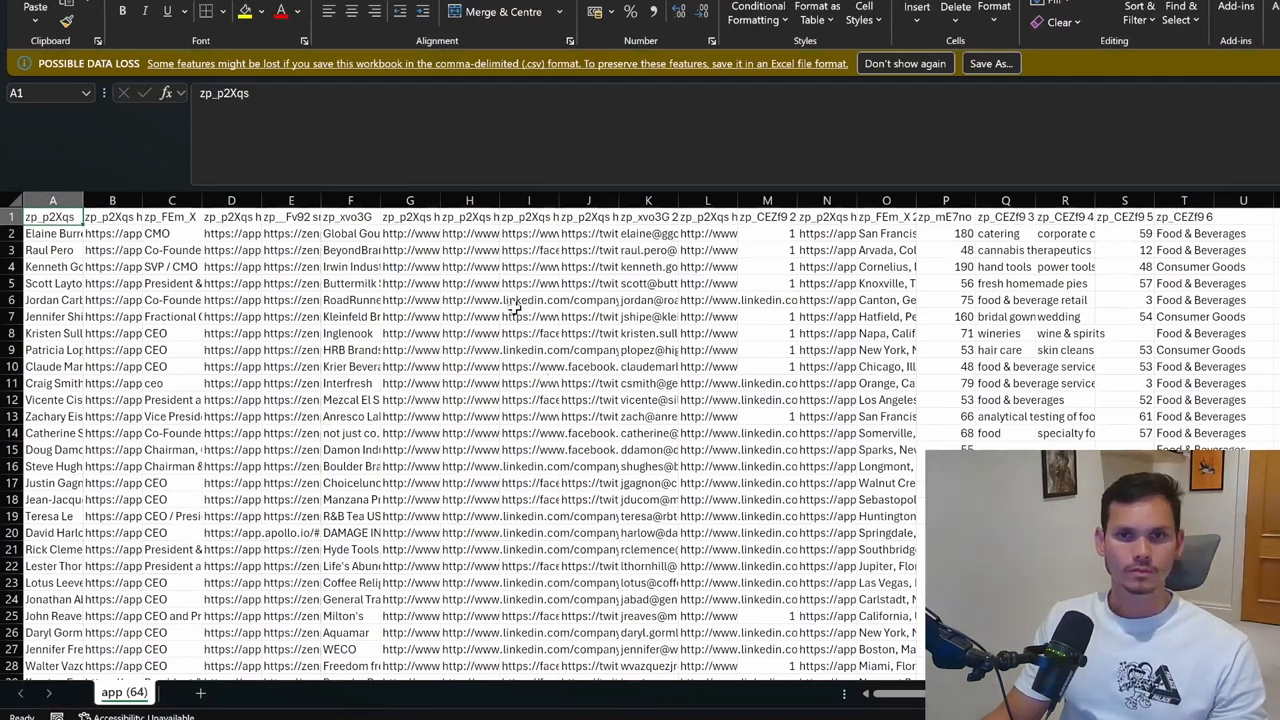
pyautogui.click(405, 266)
pyautogui.moveTo(381, 200); pyautogui.dragTo(613, 206)
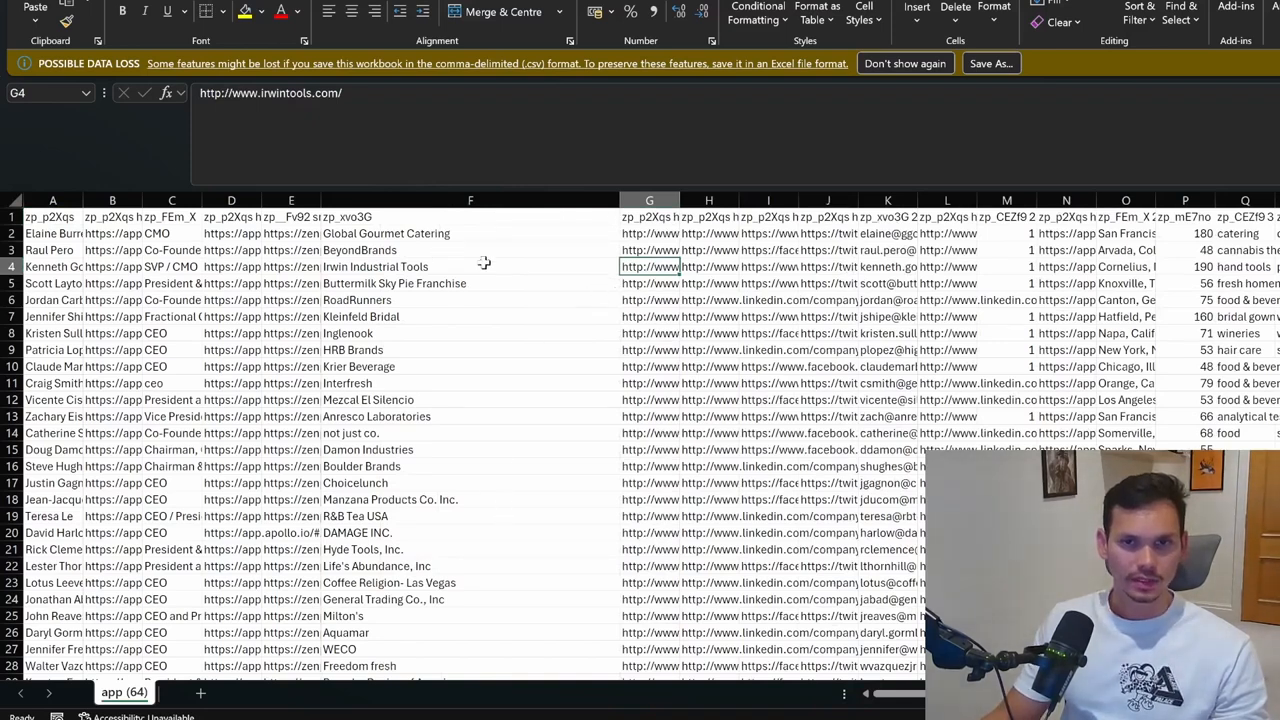
pyautogui.scroll(-6, 483, 263)
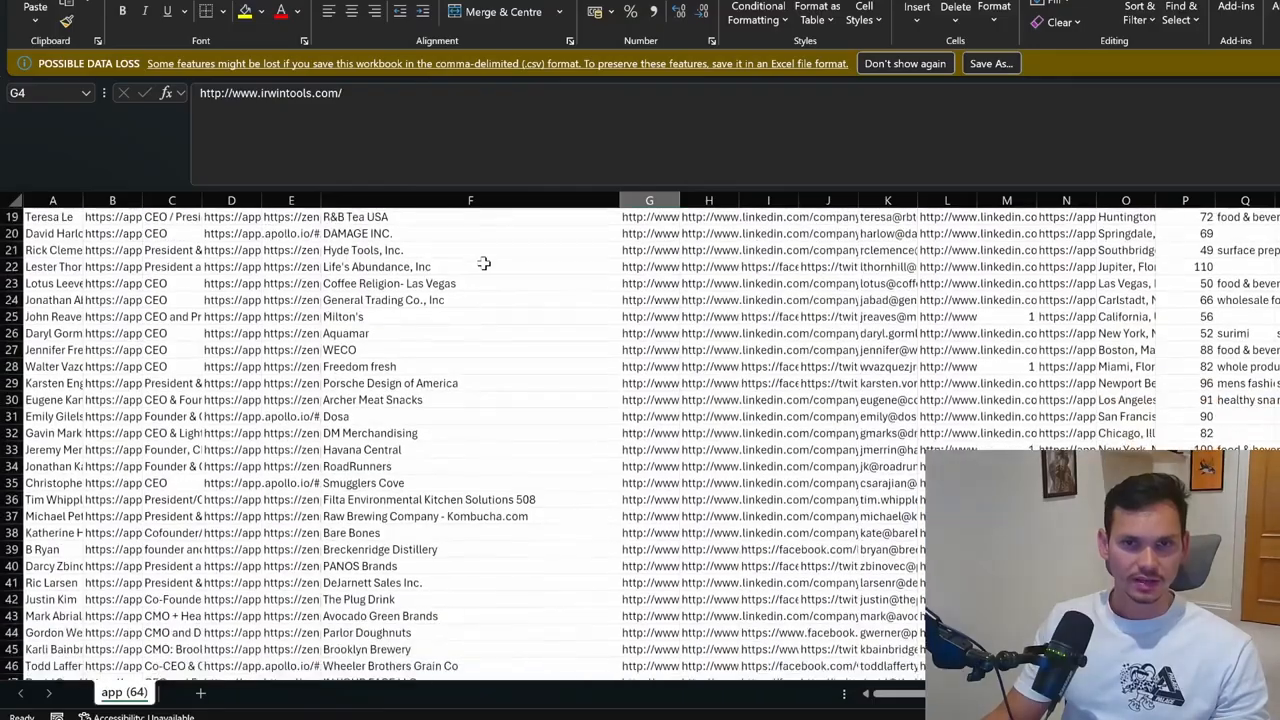
pyautogui.scroll(7, 484, 263)
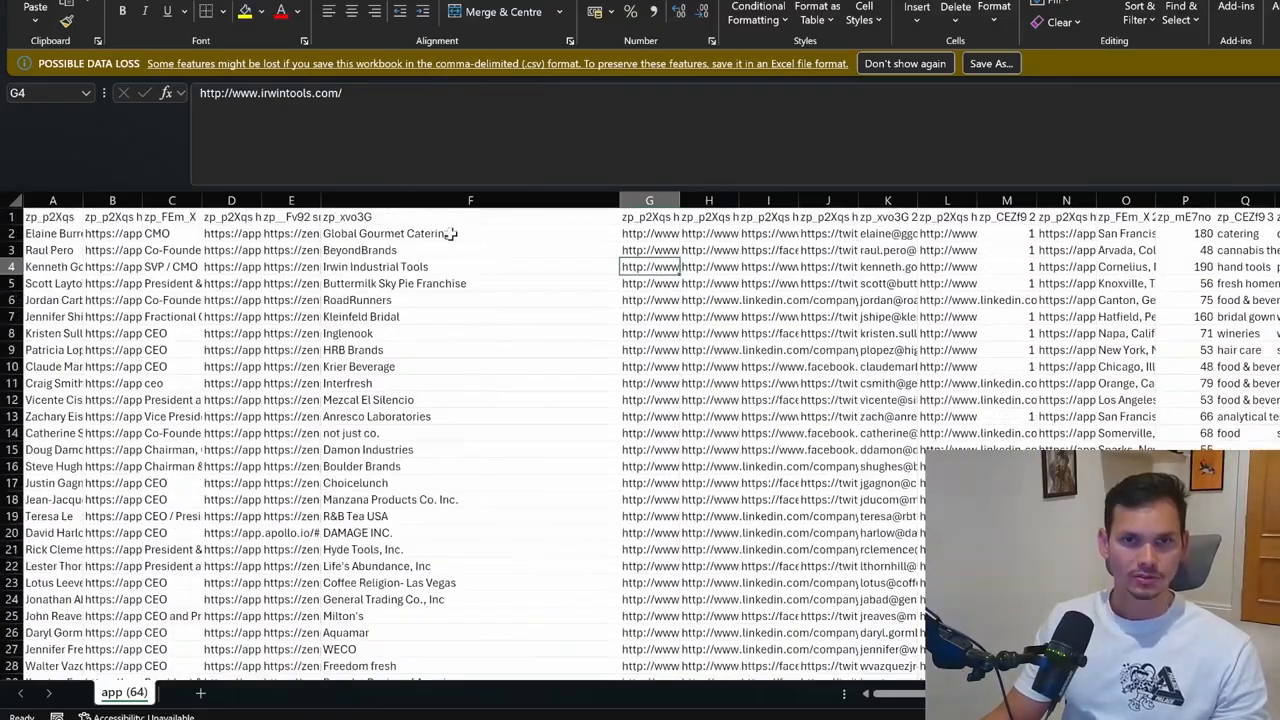
pyautogui.moveTo(451, 233); pyautogui.dragTo(493, 648)
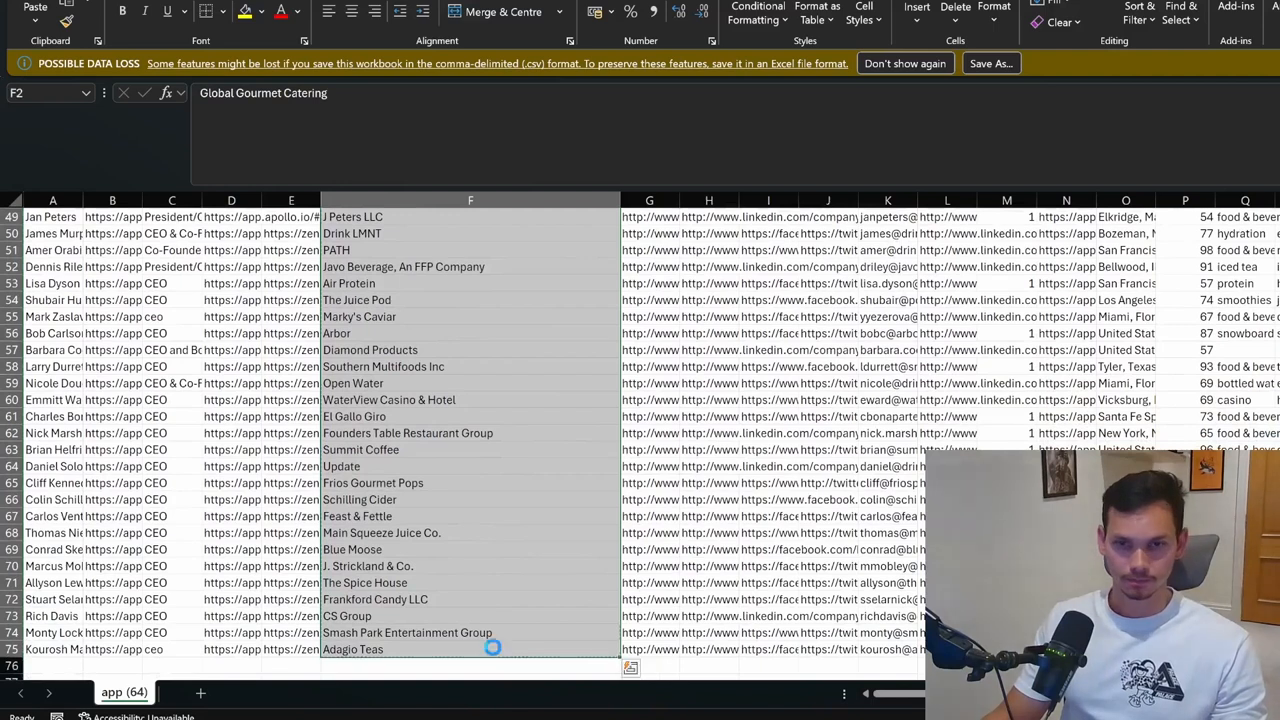
pyautogui.hotkey('ctrl', 'c')
# Return to the FMCG Test sheet and paste the copied company names into the Company Name column starting at E12
pyautogui.moveTo(718, 712)
pyautogui.click(775, 675)
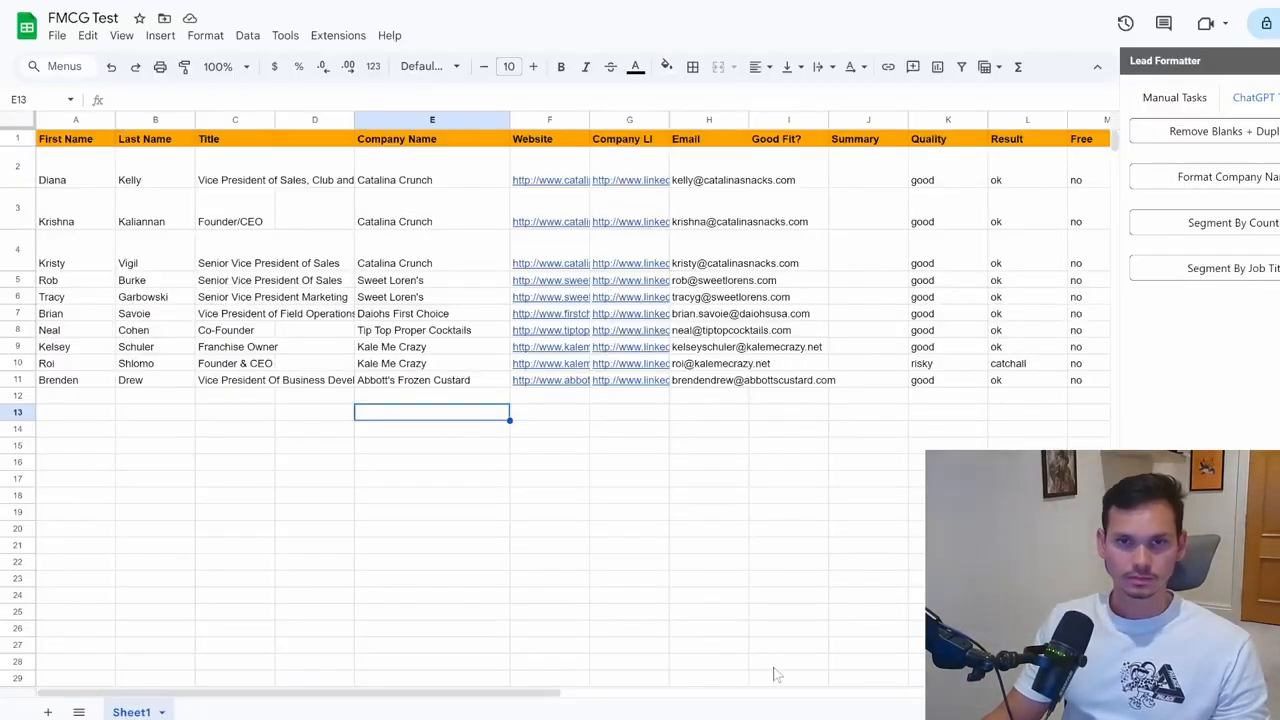
pyautogui.click(452, 397)
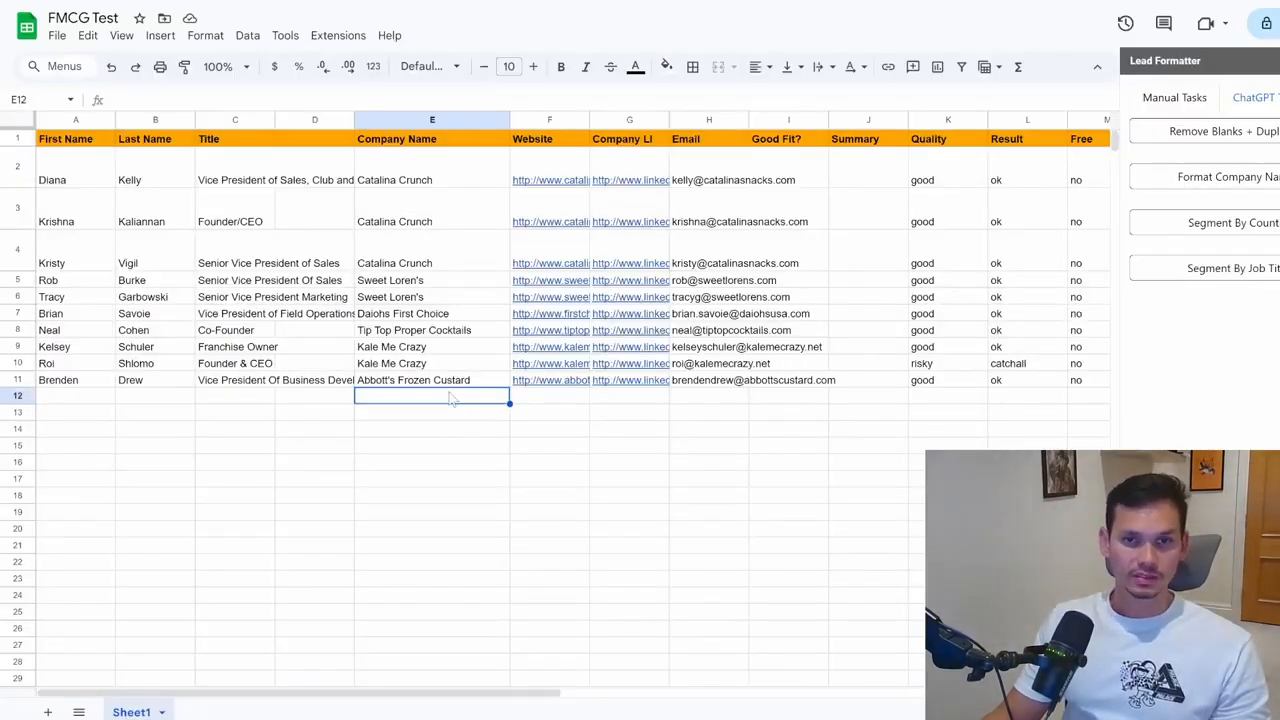
pyautogui.hotkey('ctrl', 'v')
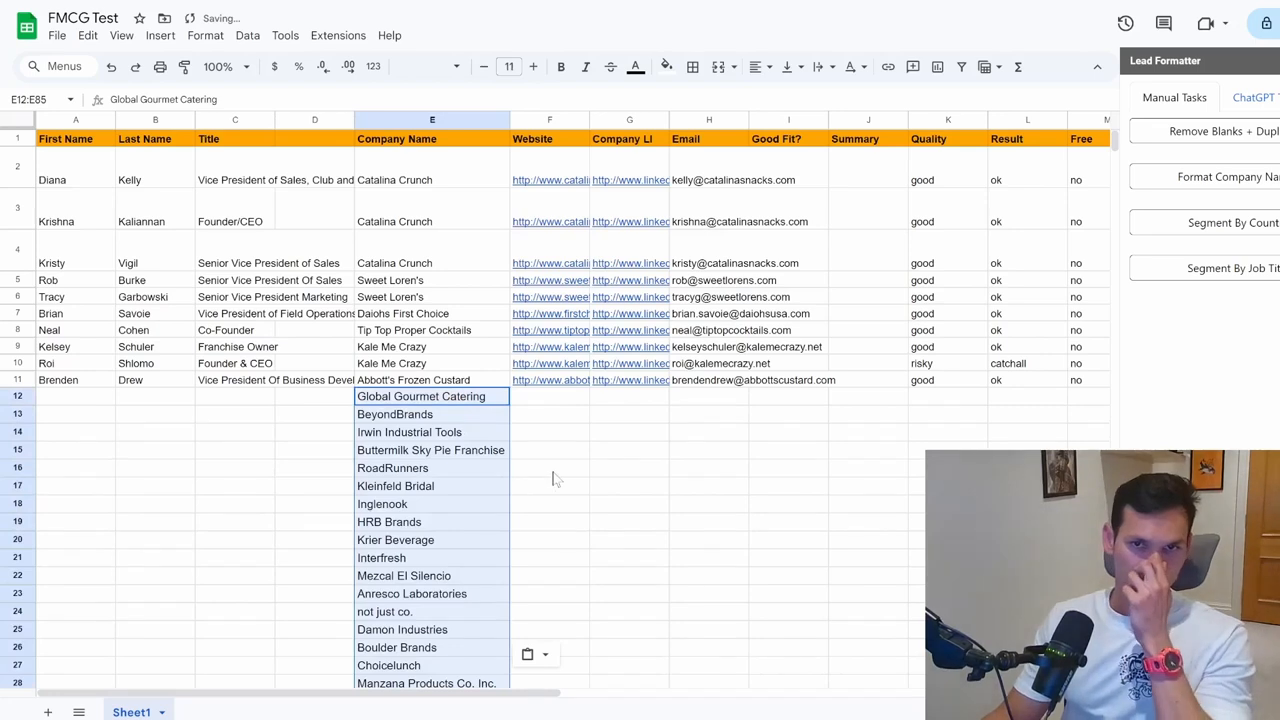
pyautogui.click(554, 477)
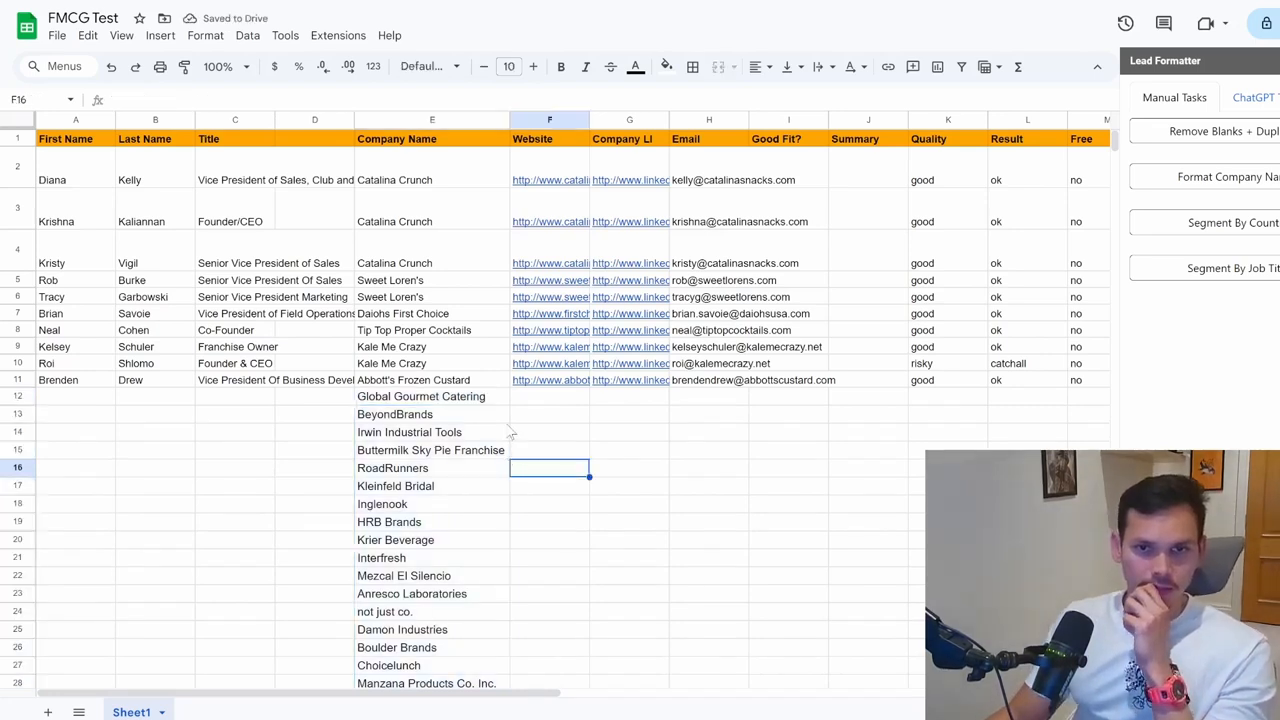
# Review the pasted company names for legal suffixes and inconsistent capitalization, such as Manzana Products Co. Inc. and IN YOUR FACE LLC
pyautogui.scroll(-2, 507, 440)
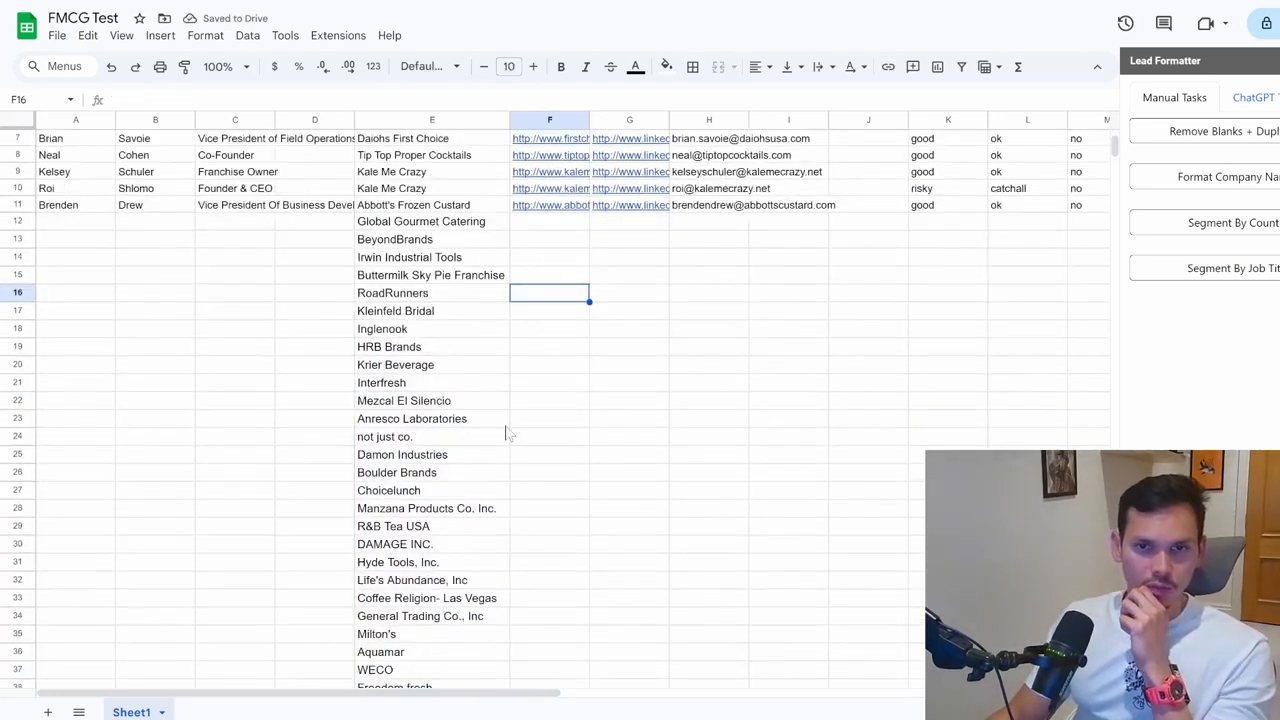
pyautogui.click(497, 514)
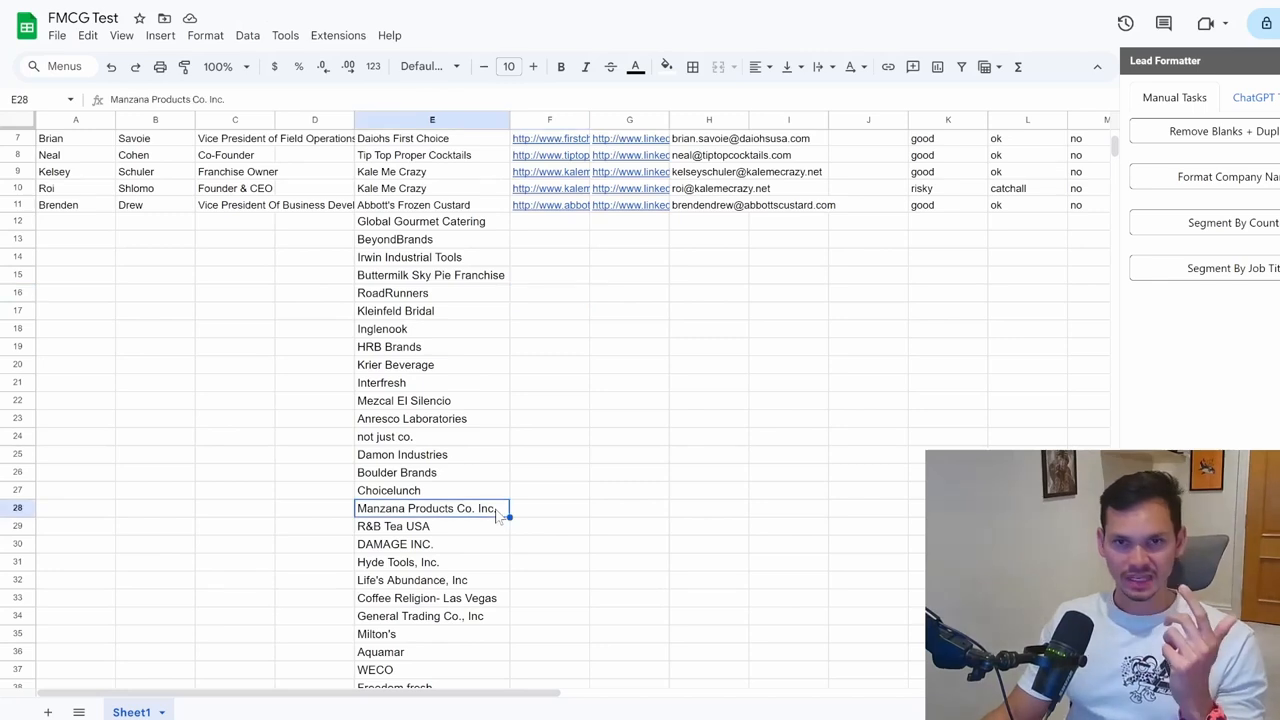
pyautogui.scroll(-3, 485, 582)
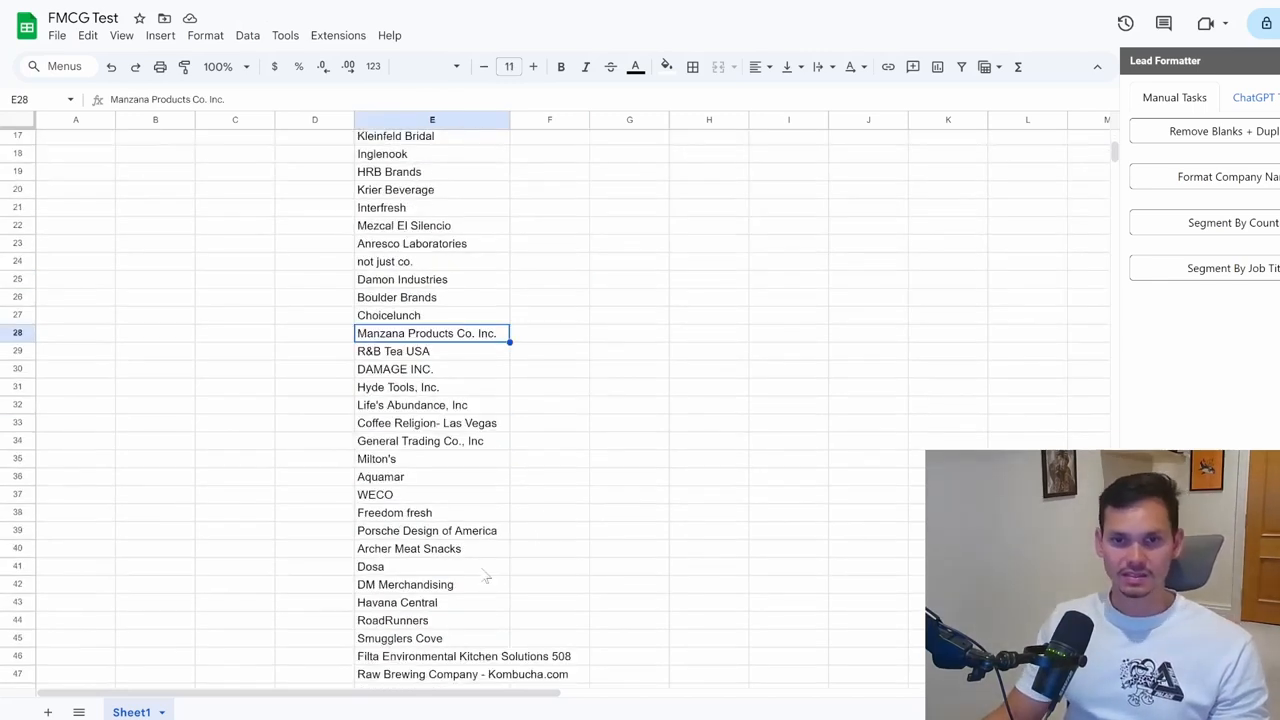
pyautogui.scroll(-2, 485, 577)
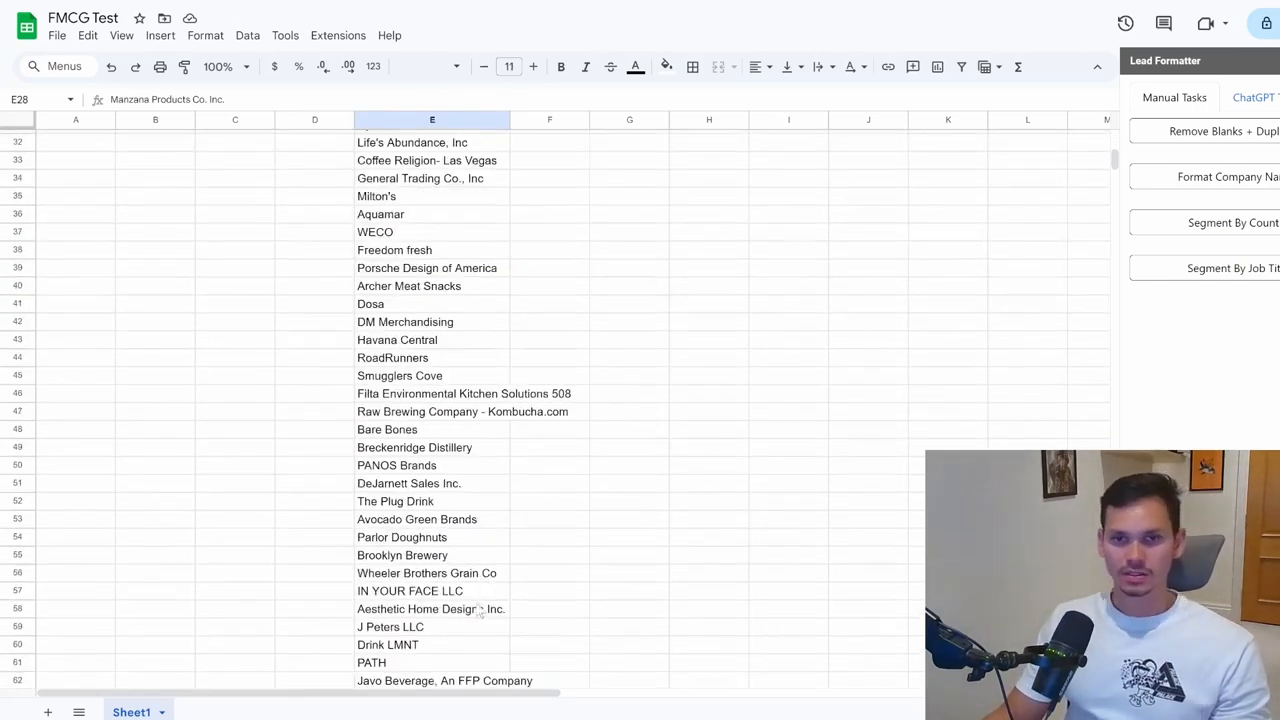
pyautogui.click(477, 592)
pyautogui.scroll(-3, 480, 528)
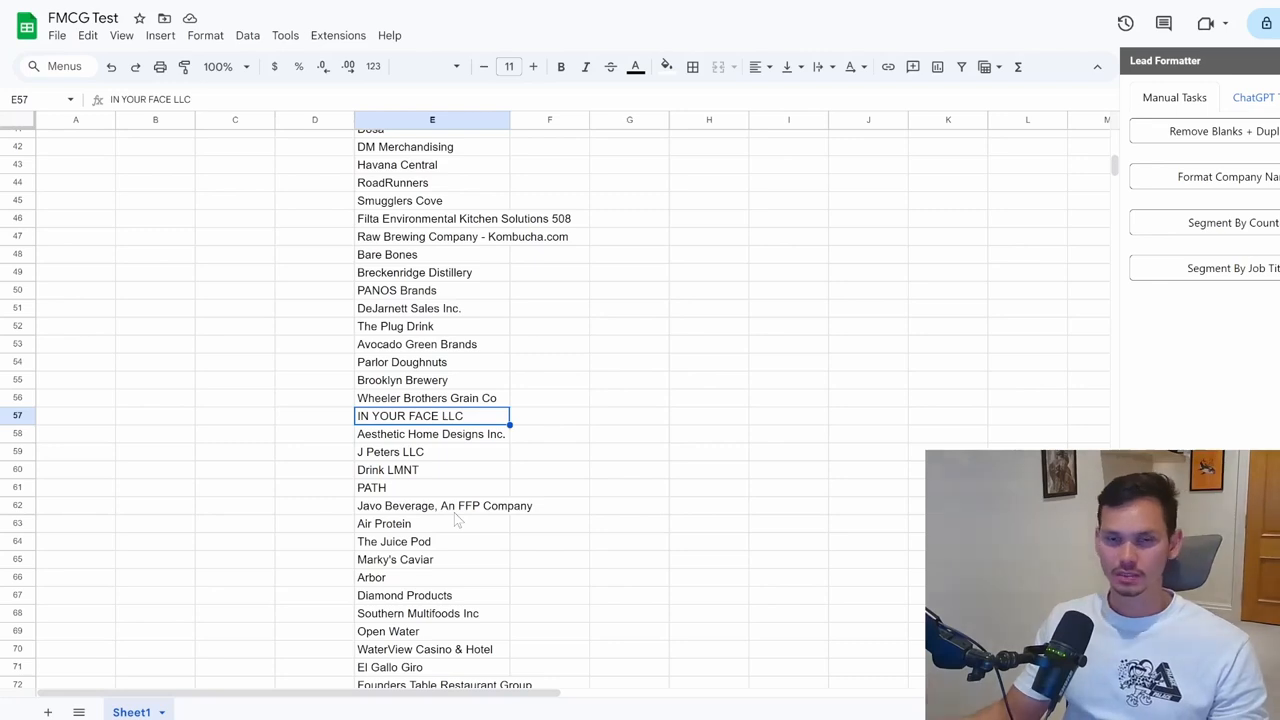
pyautogui.scroll(-2, 455, 515)
pyautogui.scroll(-10, 455, 510)
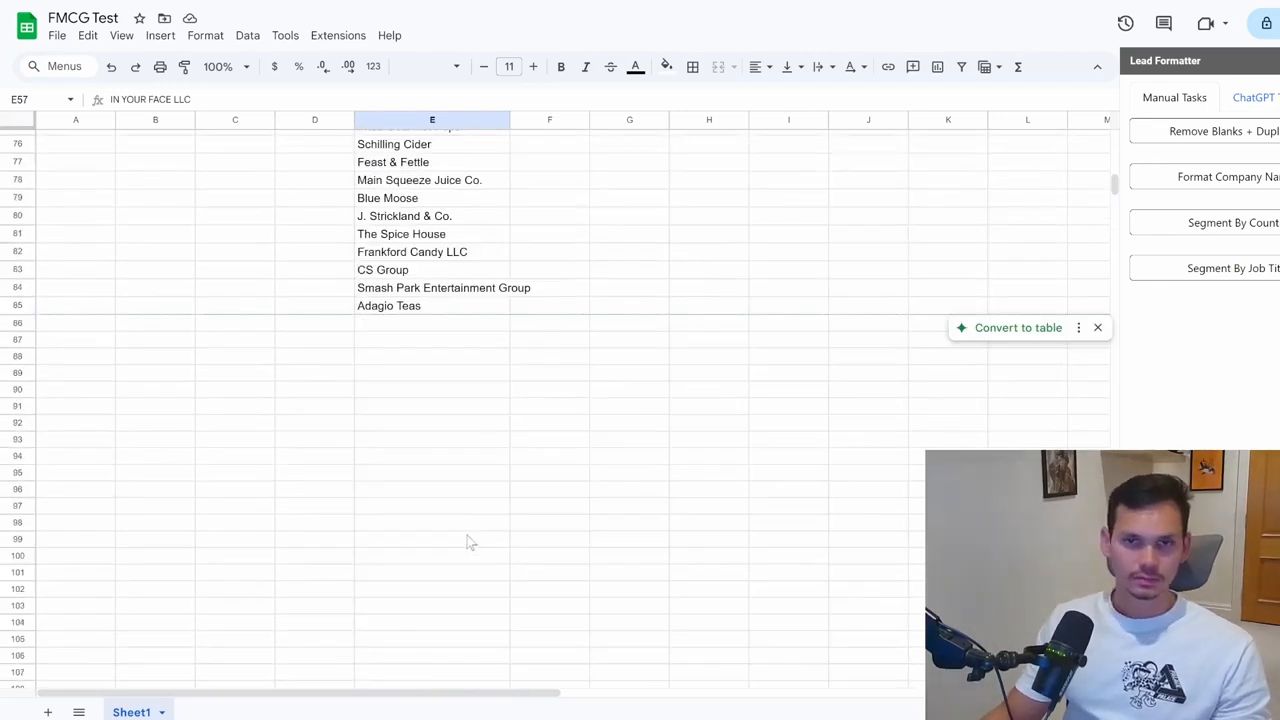
pyautogui.scroll(20, 469, 537)
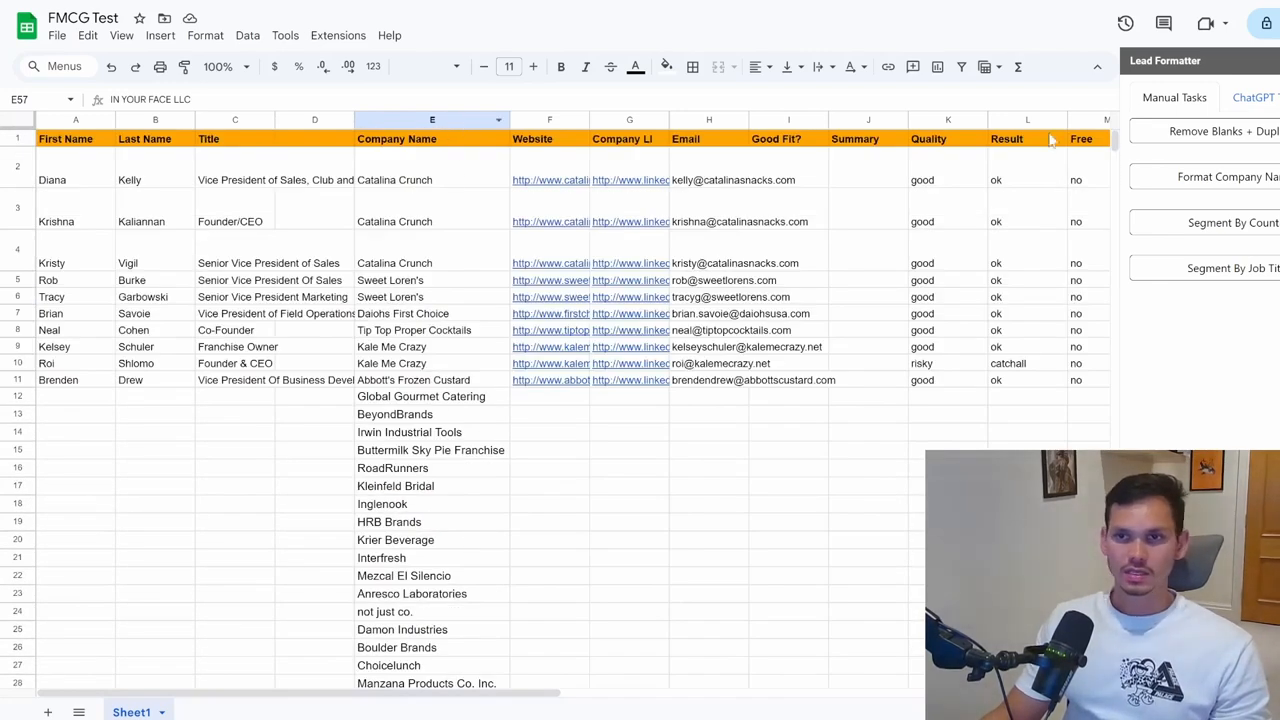
# Format the company names in column E with Lead Formatter and acknowledge the character limit recommendation
pyautogui.click(1243, 180)
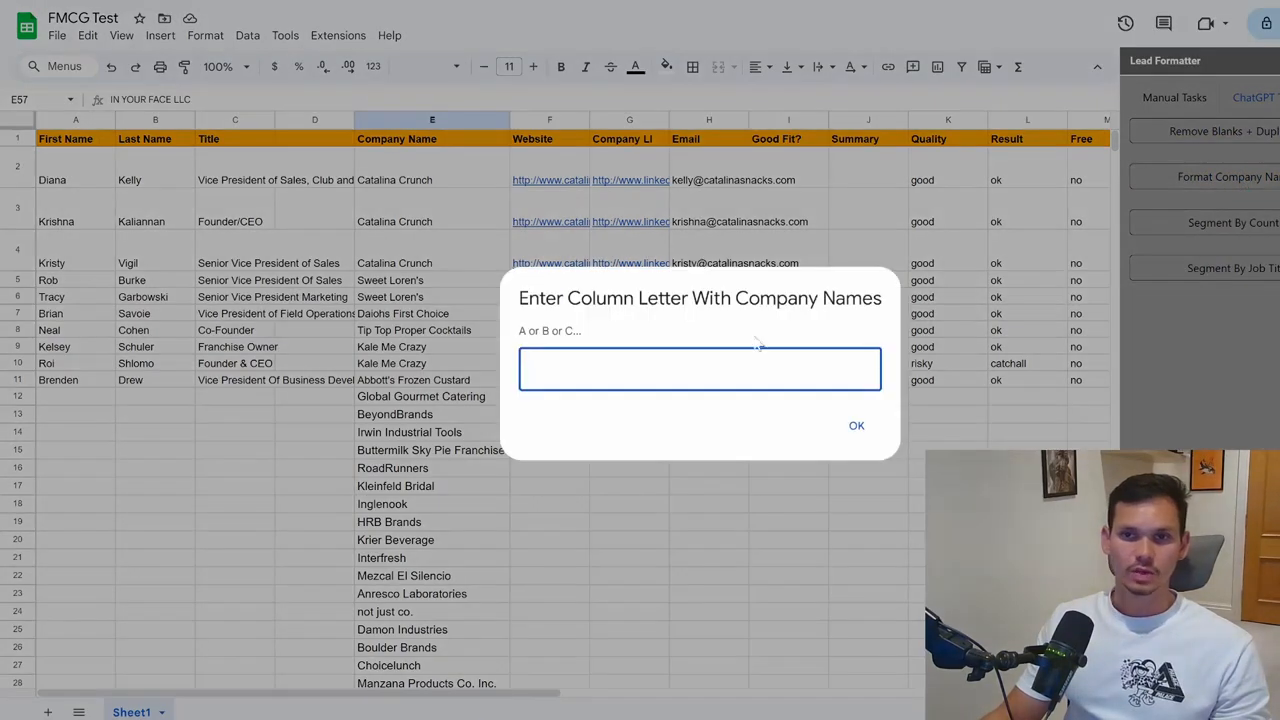
pyautogui.write('E')
pyautogui.click(866, 430)
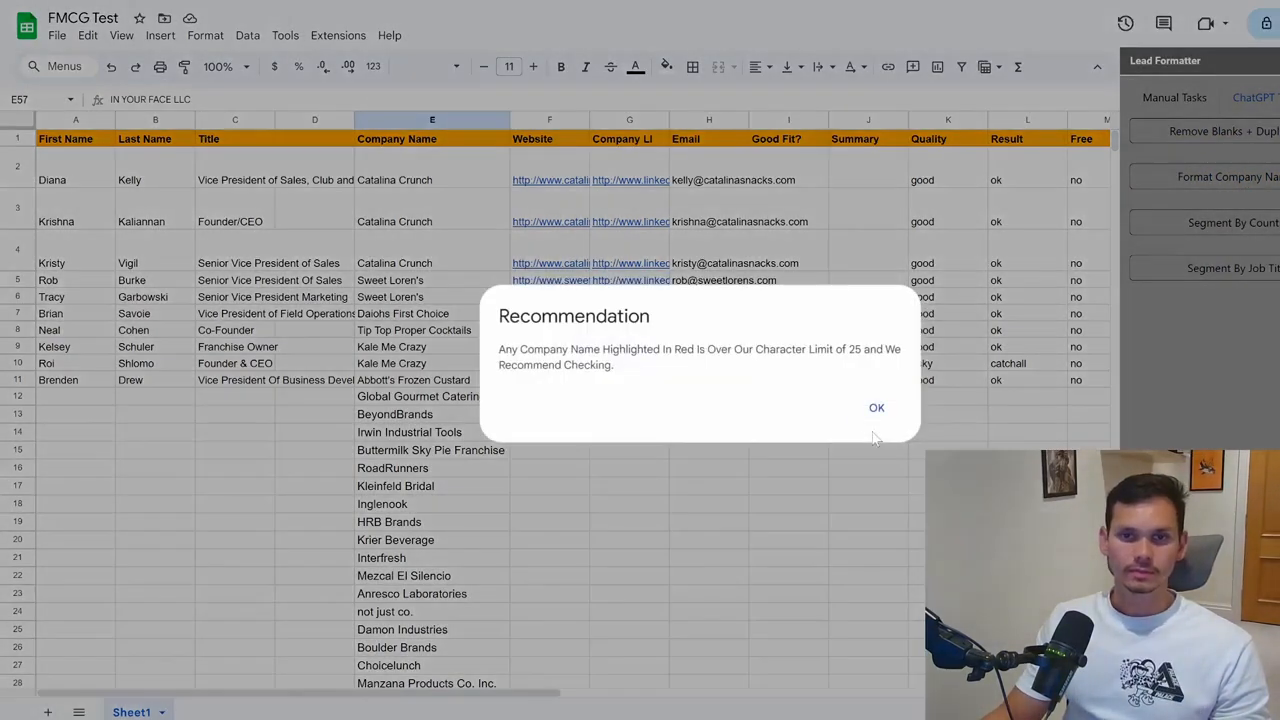
pyautogui.click(876, 409)
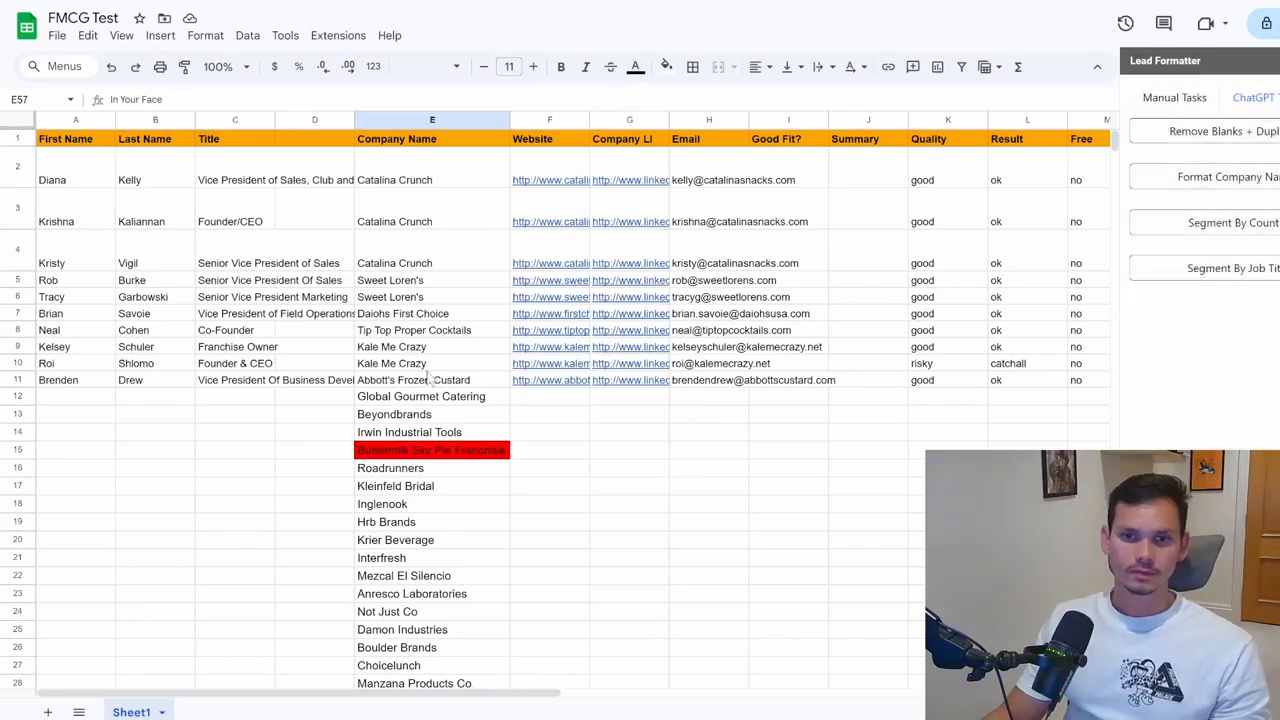
# Examine the formatted company names down column E, checking the entries highlighted in red for excessive length
pyautogui.scroll(-5, 430, 377)
pyautogui.scroll(-8, 430, 377)
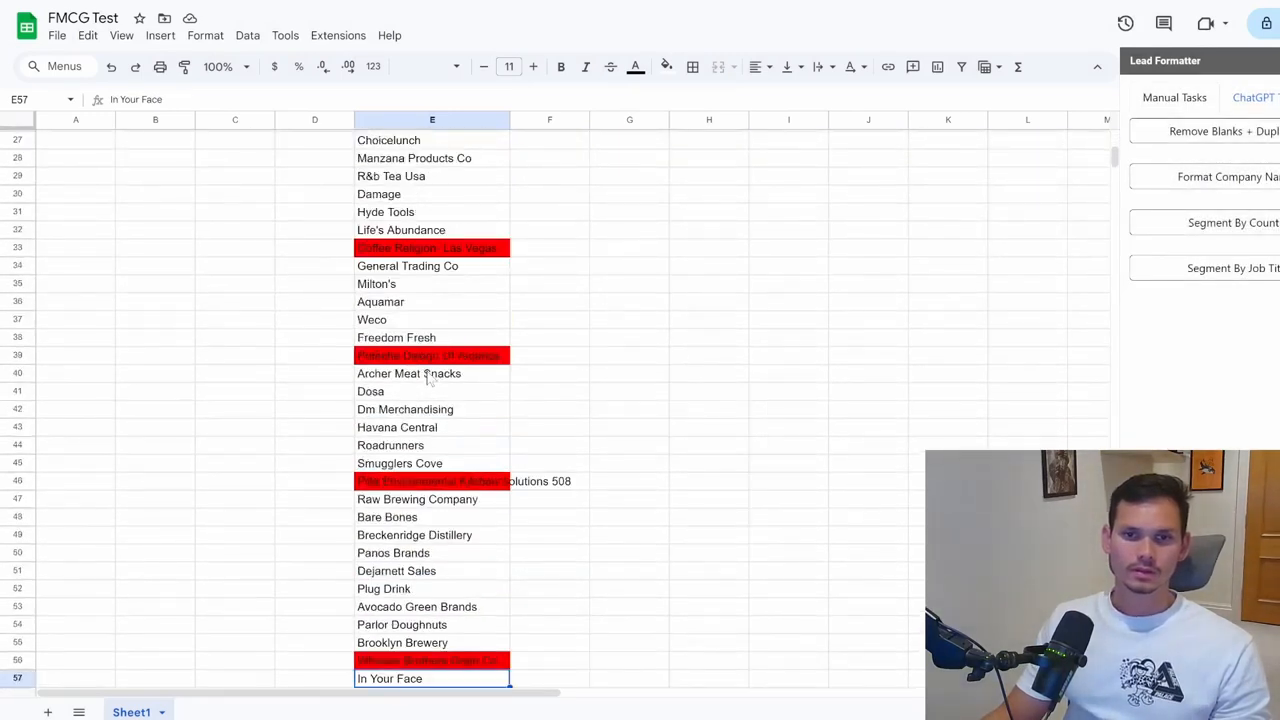
pyautogui.scroll(-6, 428, 376)
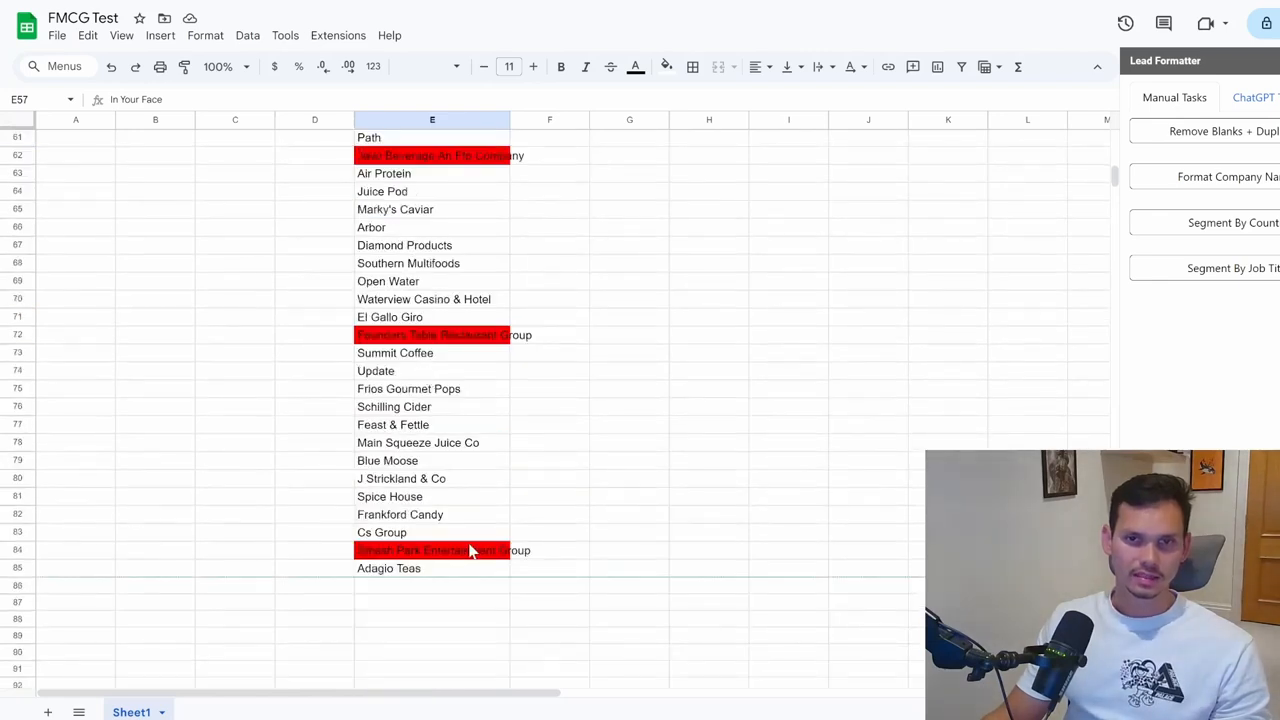
pyautogui.scroll(6, 472, 550)
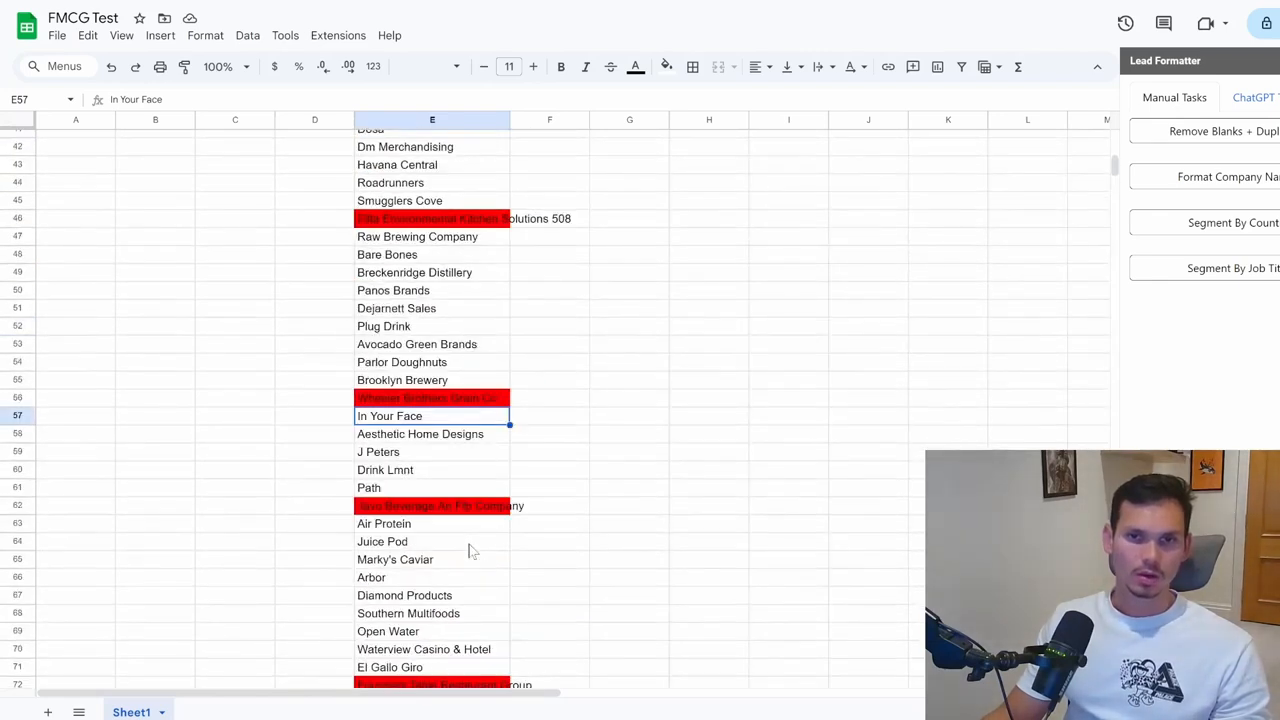
pyautogui.scroll(14, 472, 550)
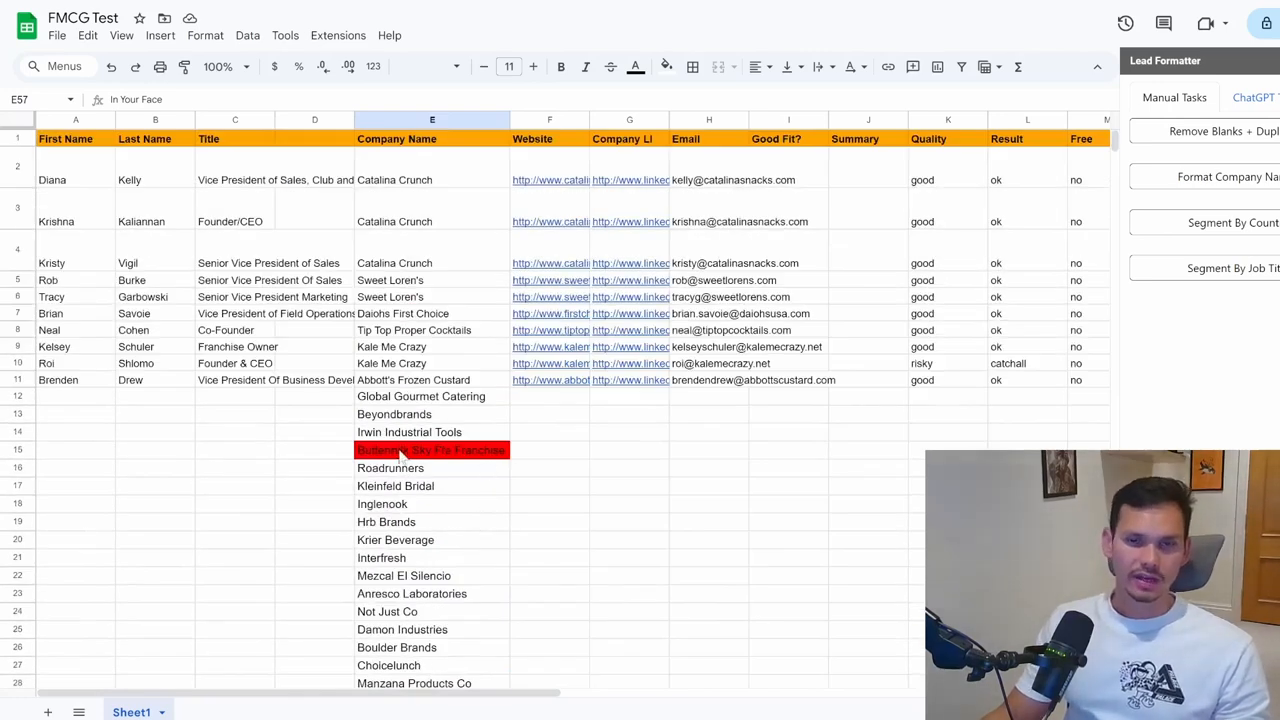
pyautogui.scroll(-2, 425, 453)
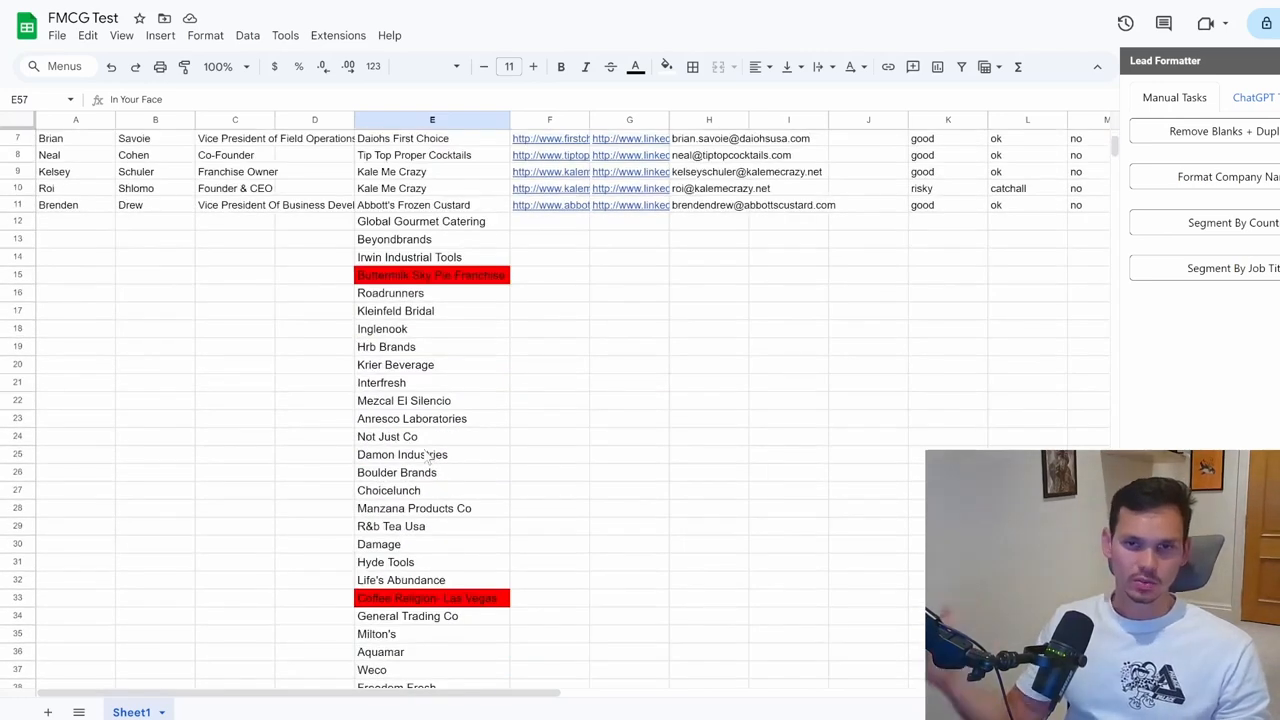
pyautogui.scroll(-1, 455, 369)
pyautogui.scroll(-4, 455, 369)
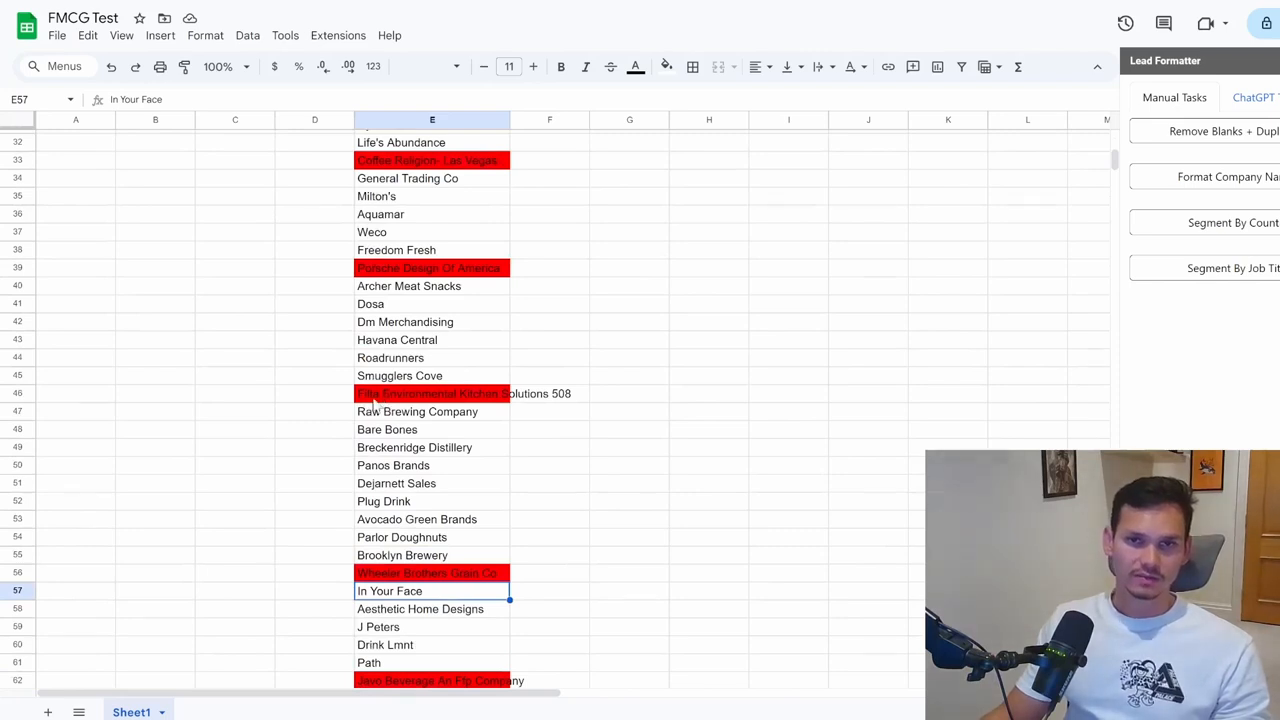
# Shorten the company name in E46 to Filta by removing "Environmental Kitchen Solutions 508"
pyautogui.click(376, 396)
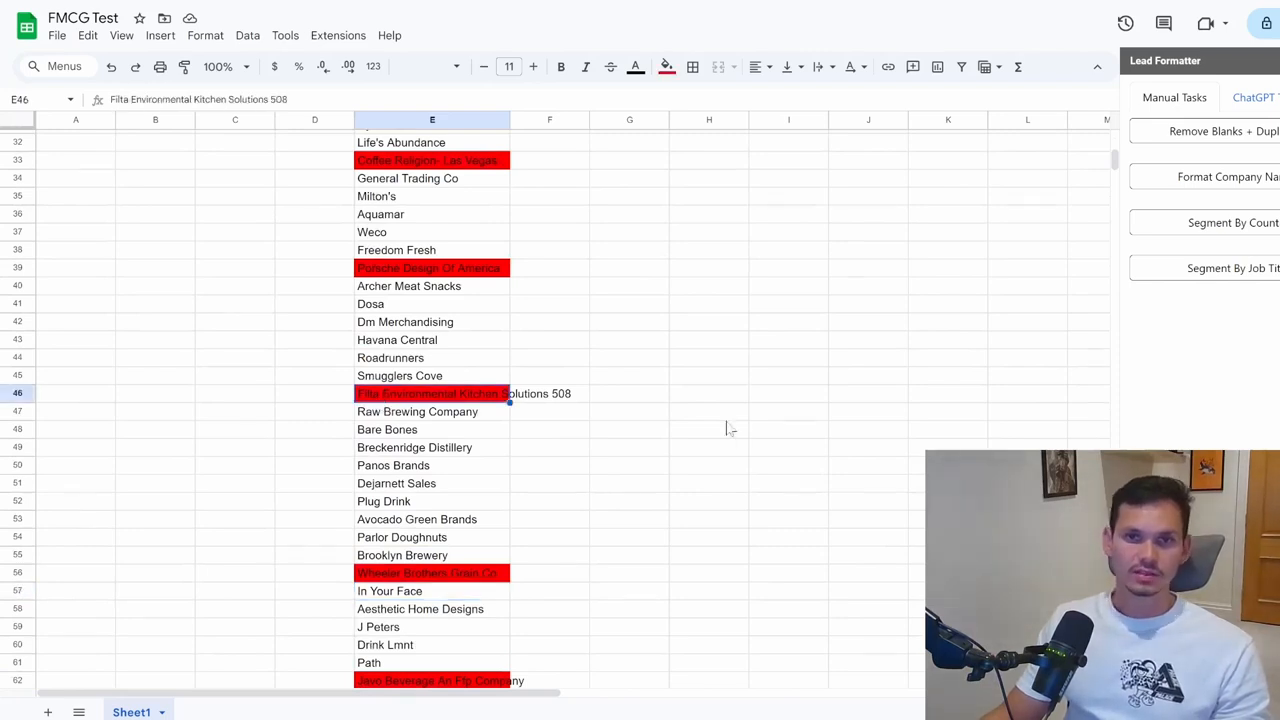
pyautogui.moveTo(131, 100); pyautogui.dragTo(290, 100)
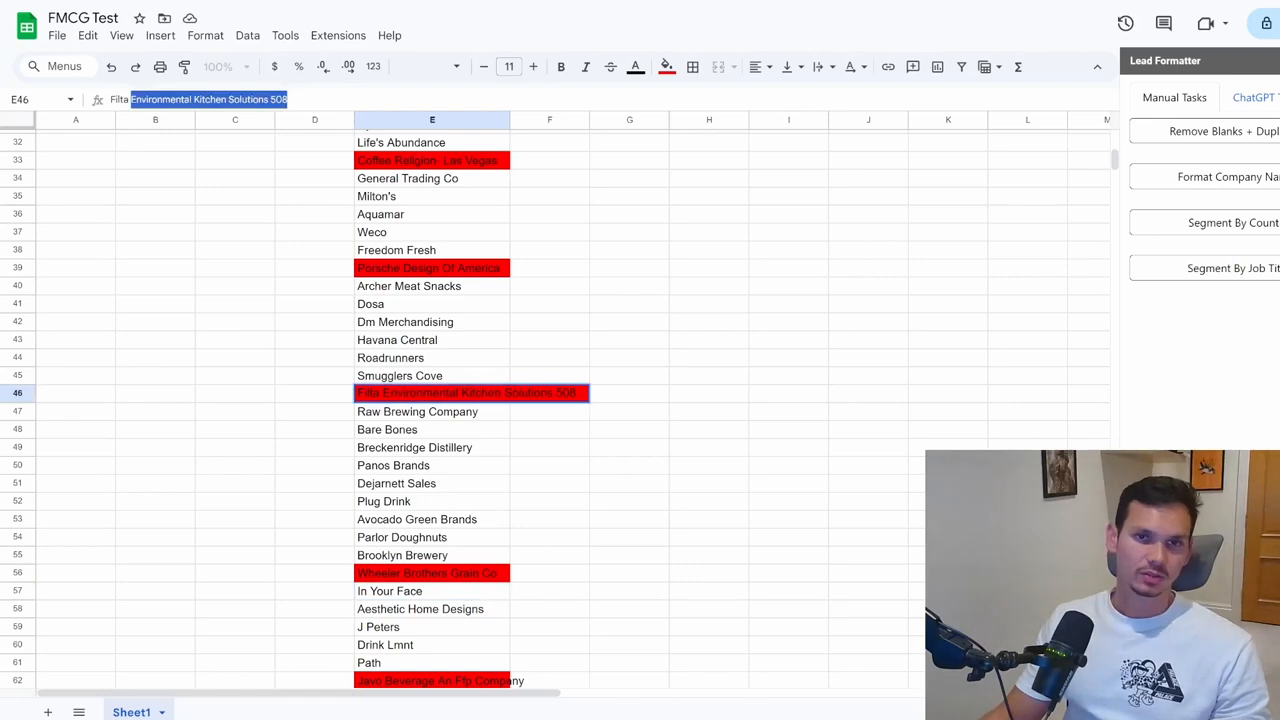
pyautogui.press('BackSpace')
pyautogui.press('Return')
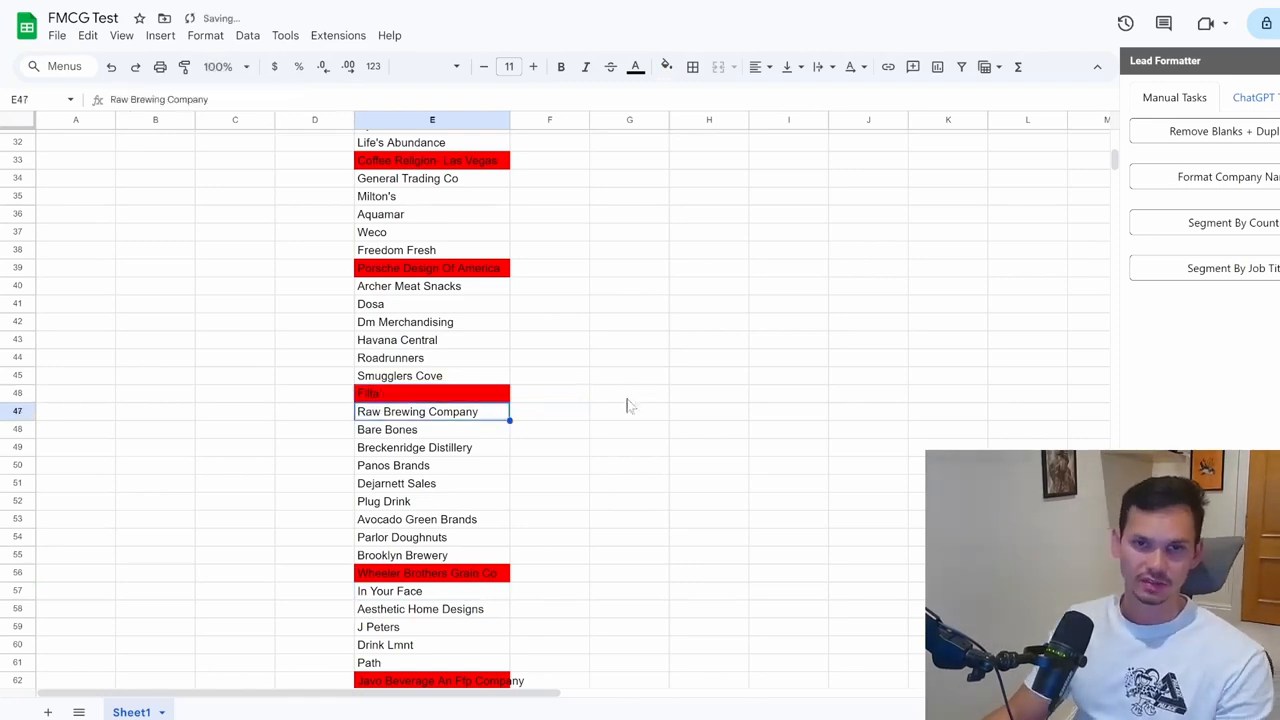
# Shorten the company name in E56 to Wheeler Brothers Grain by removing "Co"
pyautogui.click(424, 576)
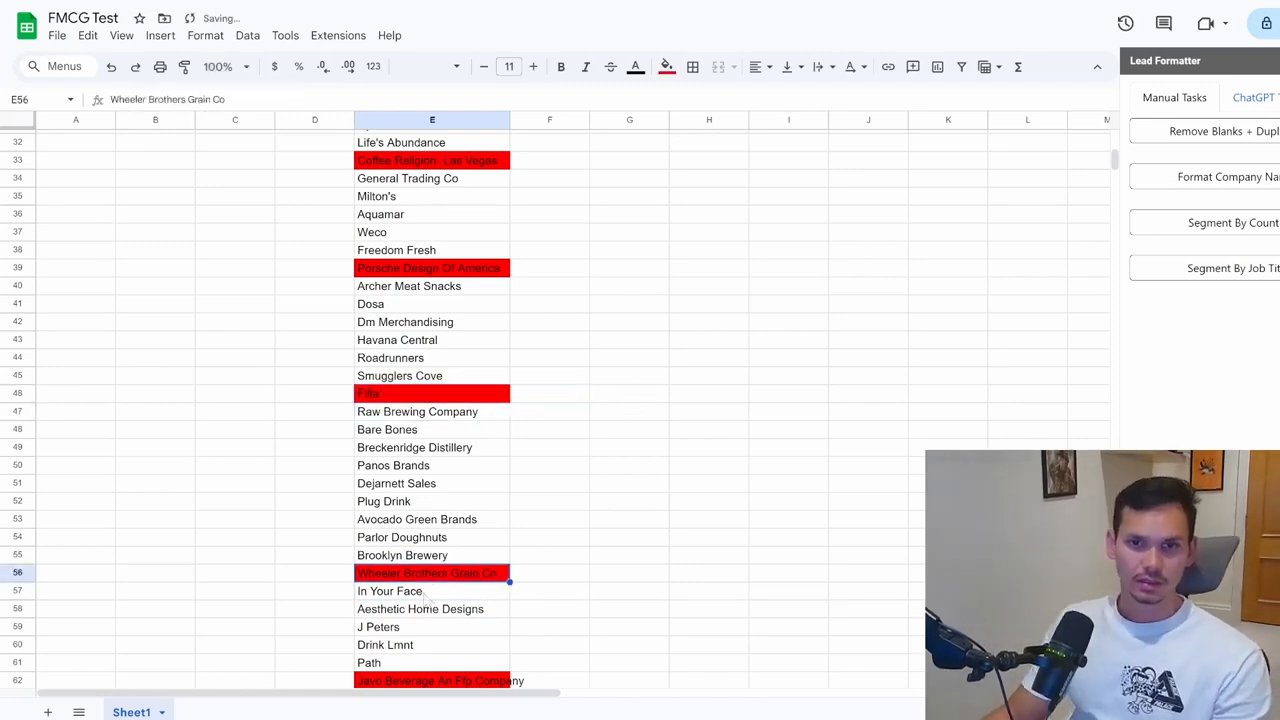
pyautogui.click(211, 99)
pyautogui.press('Delete')
pyautogui.press('Delete')
pyautogui.press('Return')
pyautogui.scroll(-2, 531, 563)
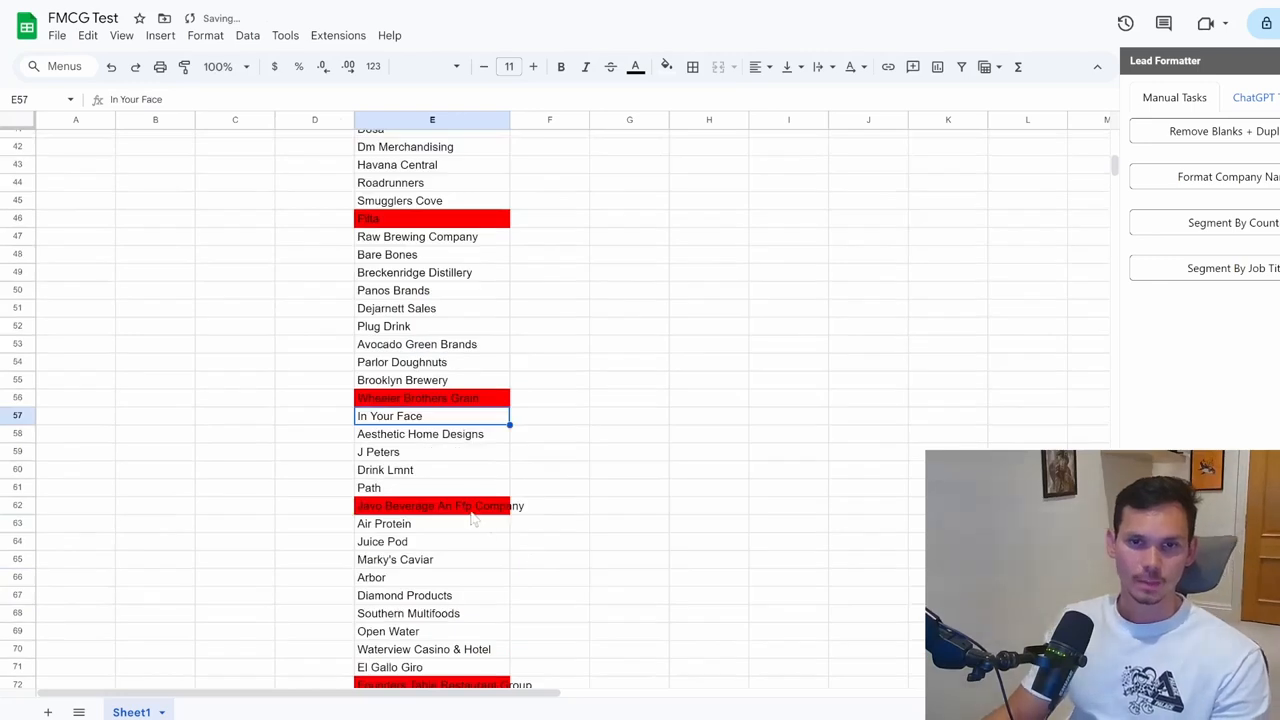
# Shorten the overlong Javo Beverage company name in E62
pyautogui.click(474, 508)
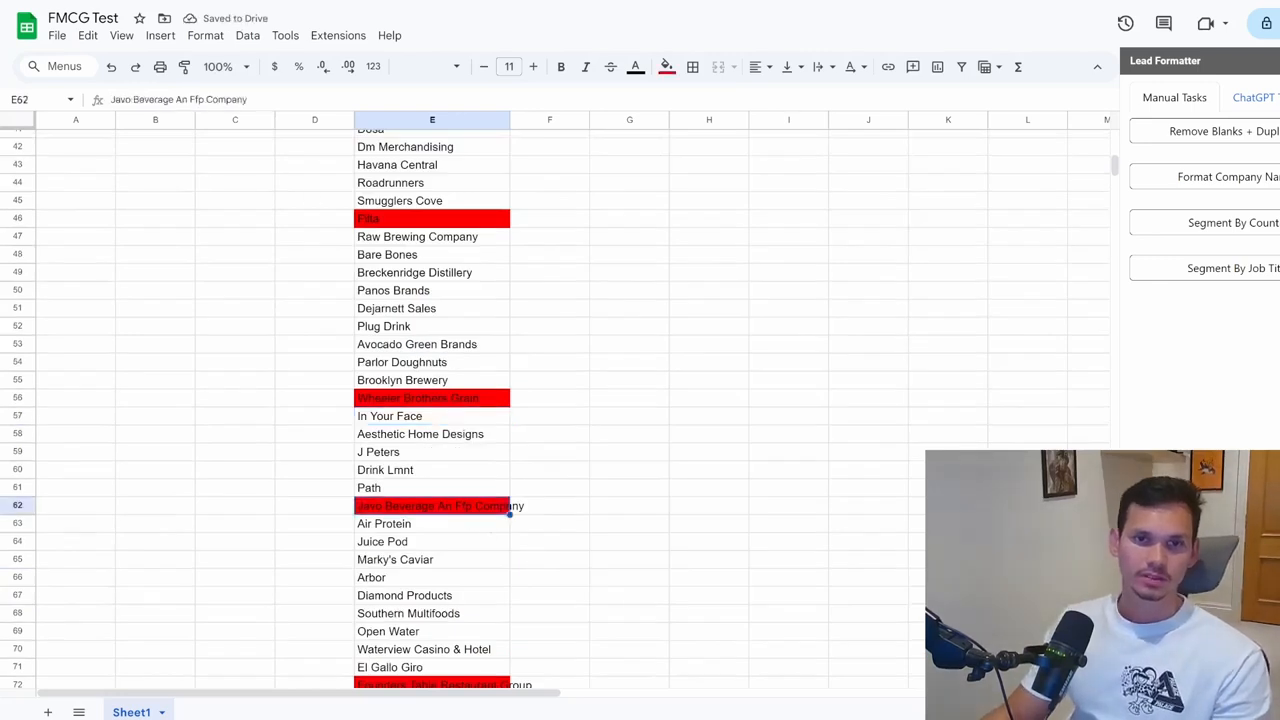
pyautogui.hotkey('shift', 'End')
pyautogui.press('Delete')
pyautogui.press('Return')
# Review the formatted company names in the first rows of column E
pyautogui.scroll(8, 490, 443)
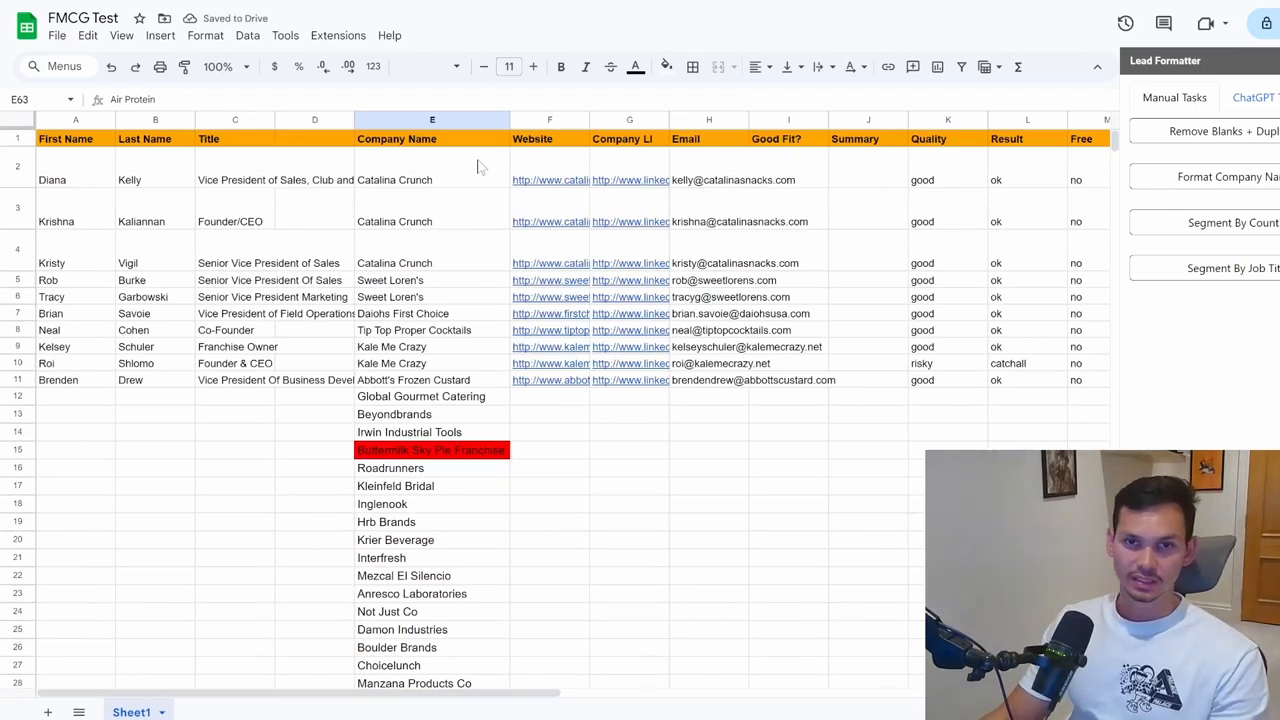
pyautogui.moveTo(474, 178); pyautogui.dragTo(448, 413)
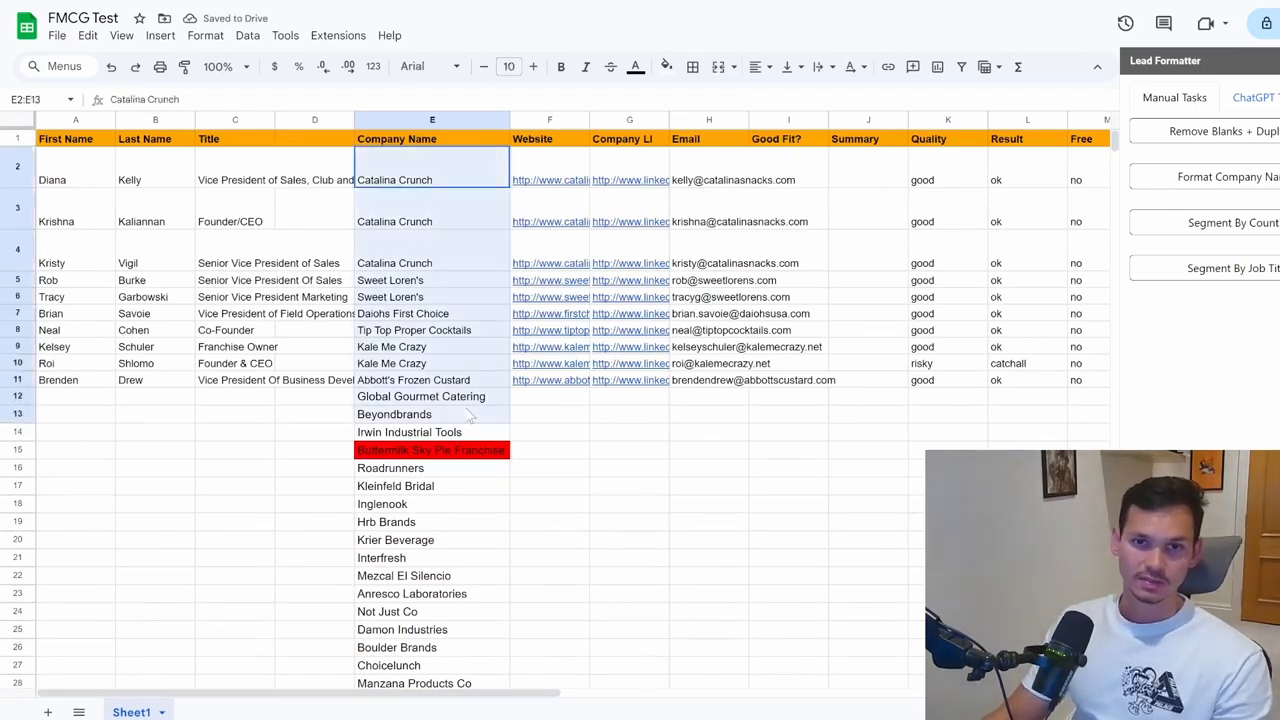
pyautogui.click(444, 524)
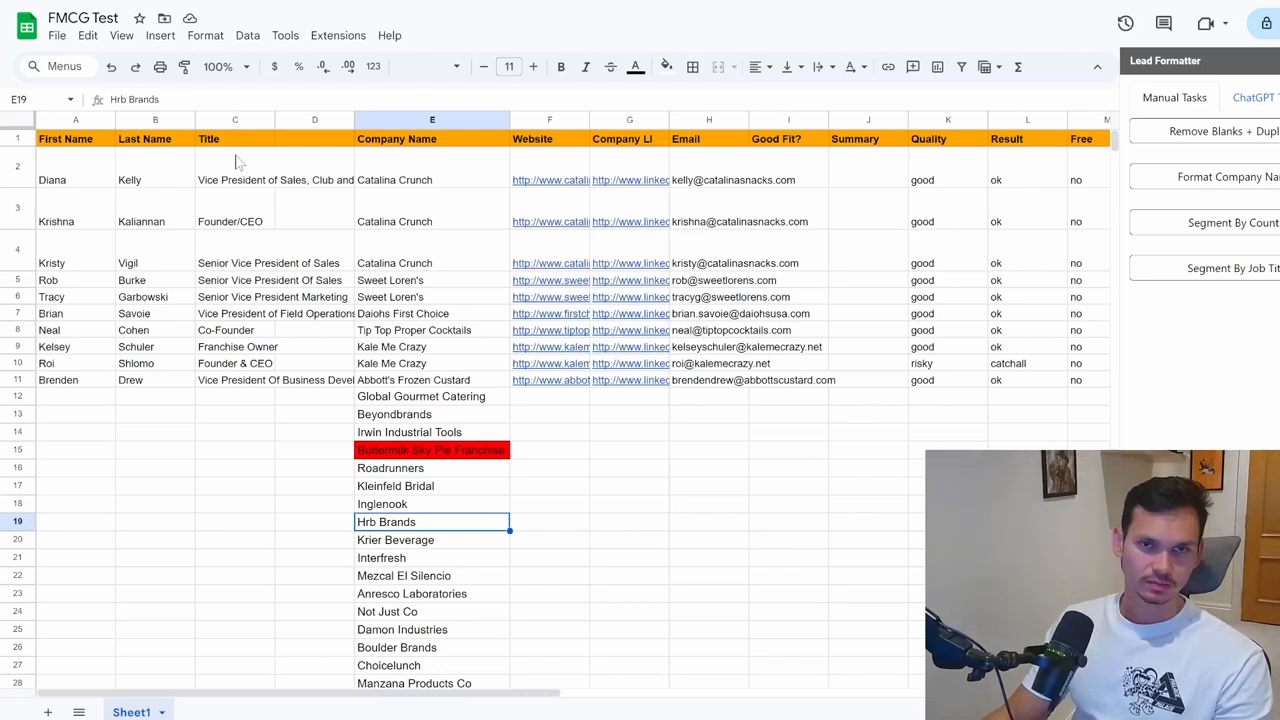
# Format the job titles in column C with Lead Formatter's ChatGPT task and output the results to column D
pyautogui.moveTo(237, 162); pyautogui.dragTo(242, 395)
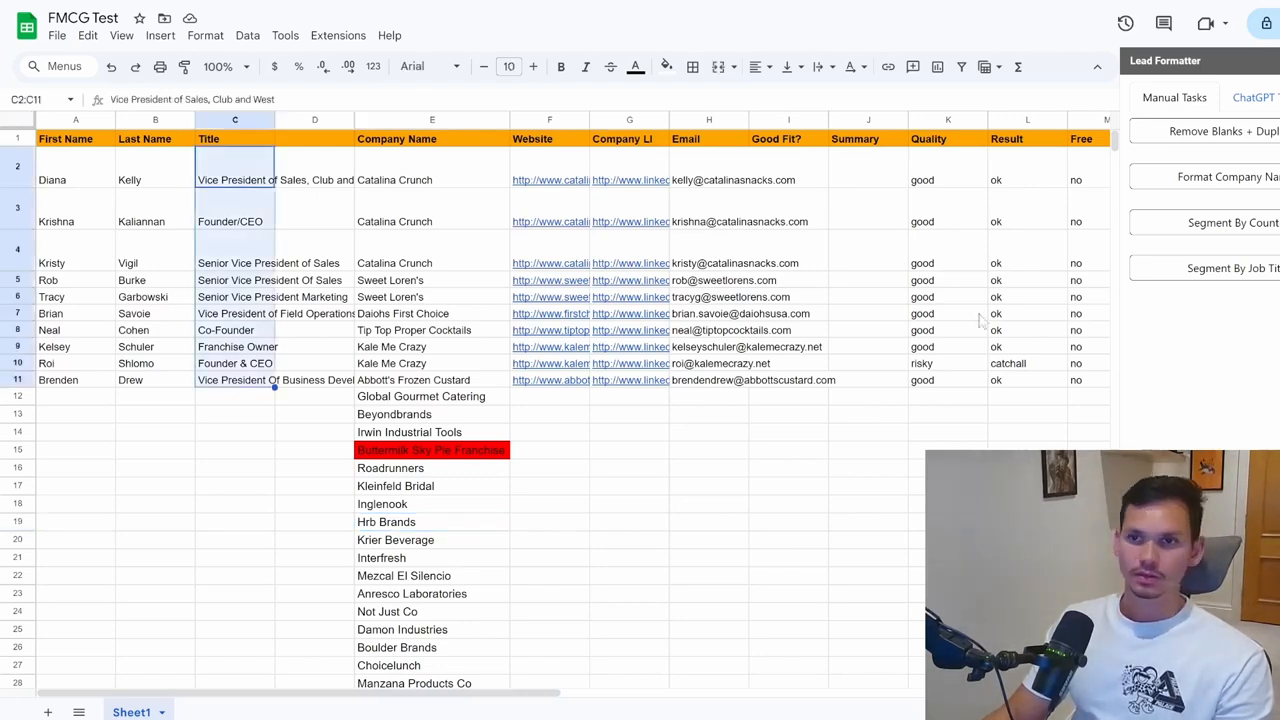
pyautogui.click(1262, 100)
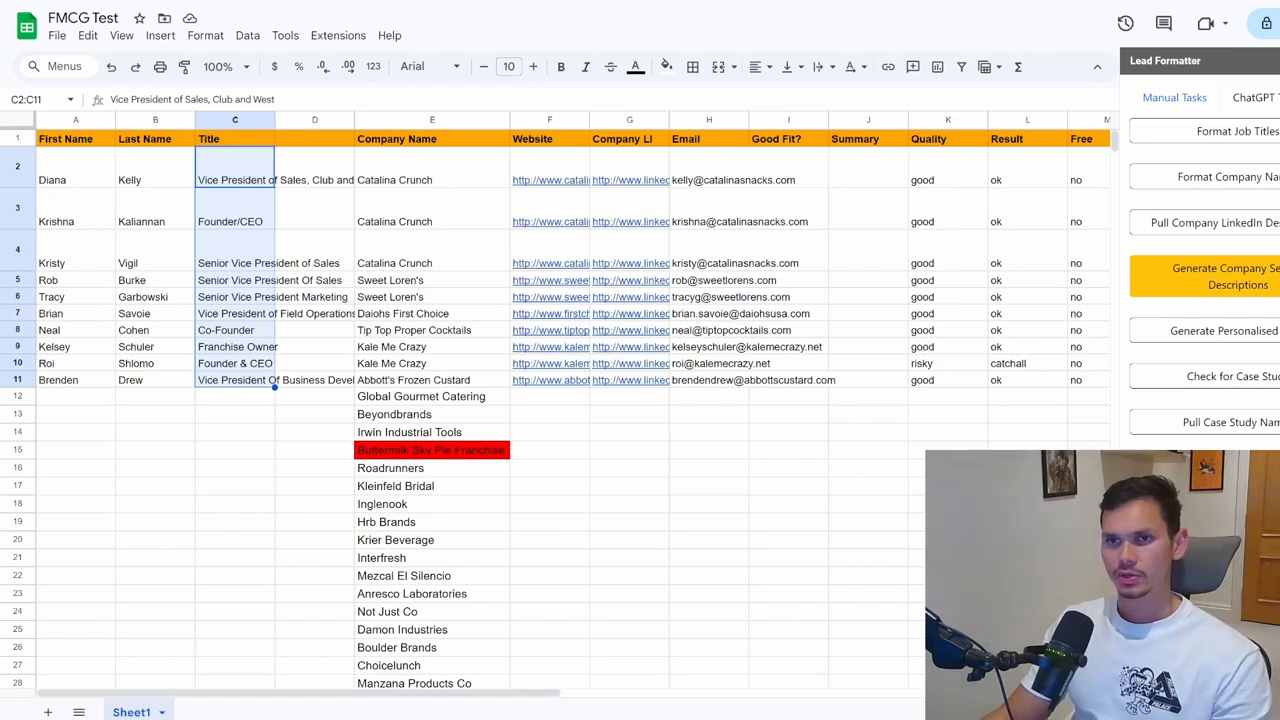
pyautogui.click(352, 222)
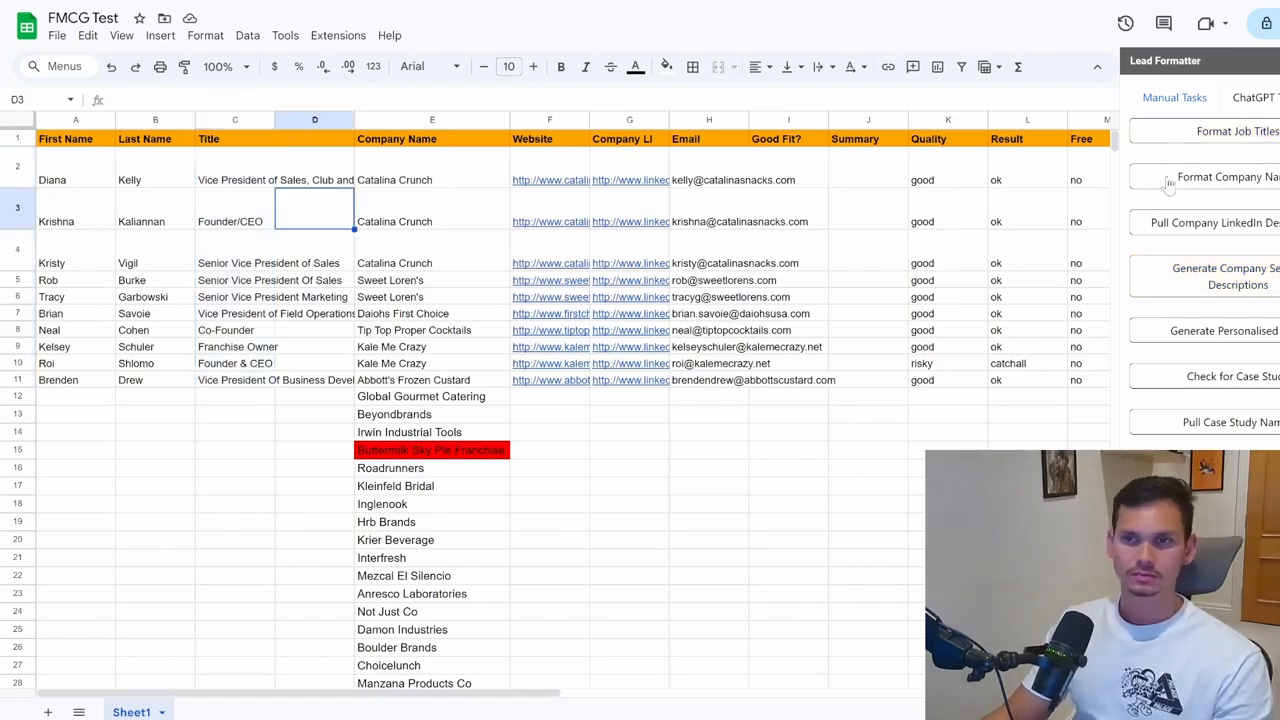
pyautogui.click(1274, 132)
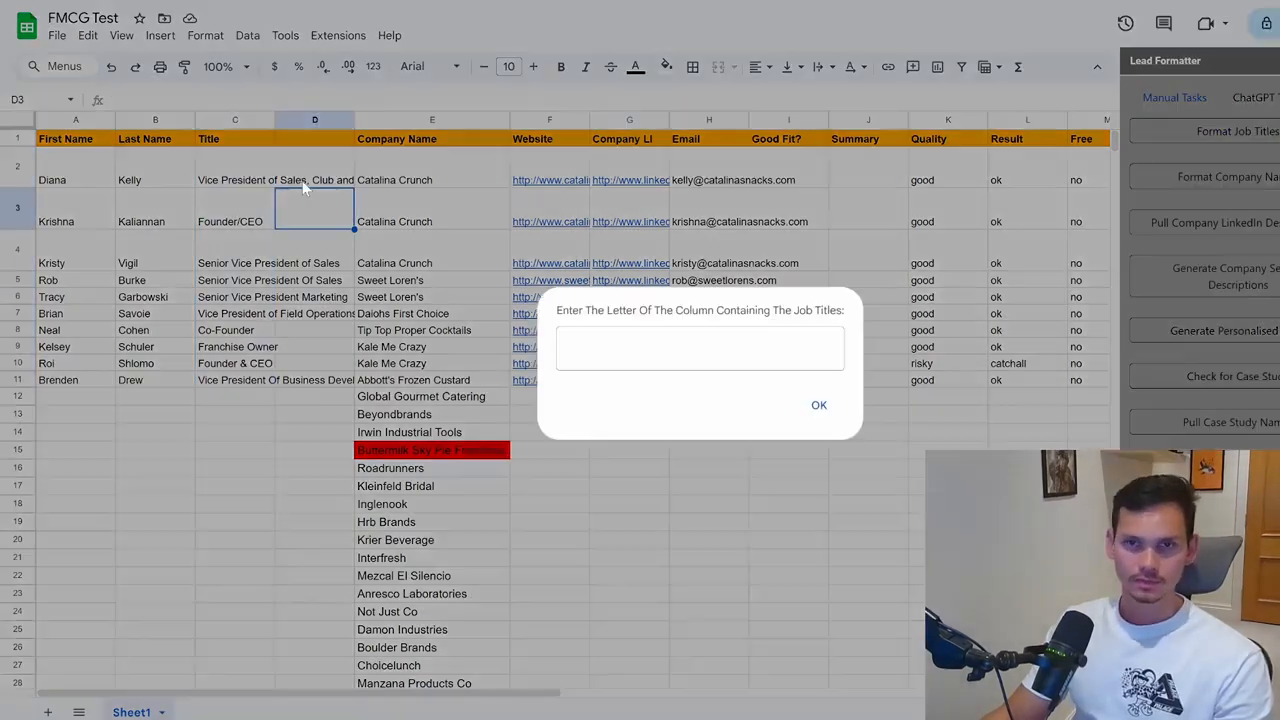
pyautogui.write('C')
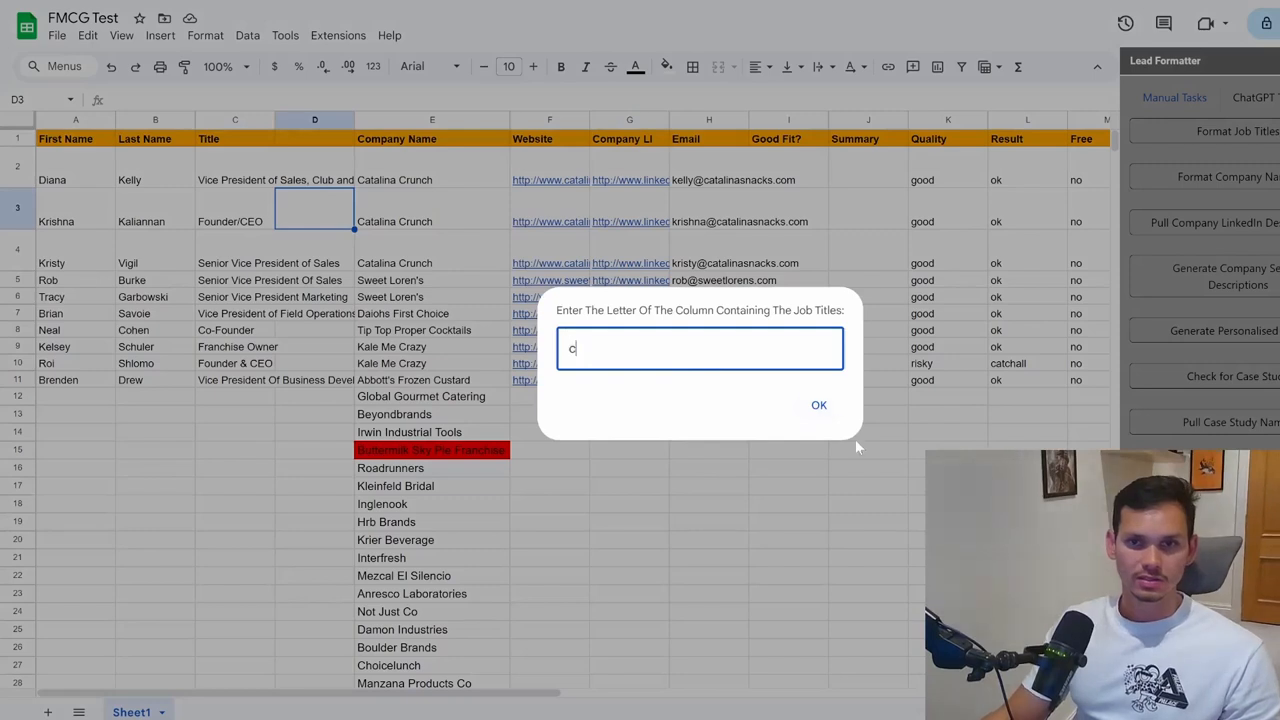
pyautogui.click(819, 405)
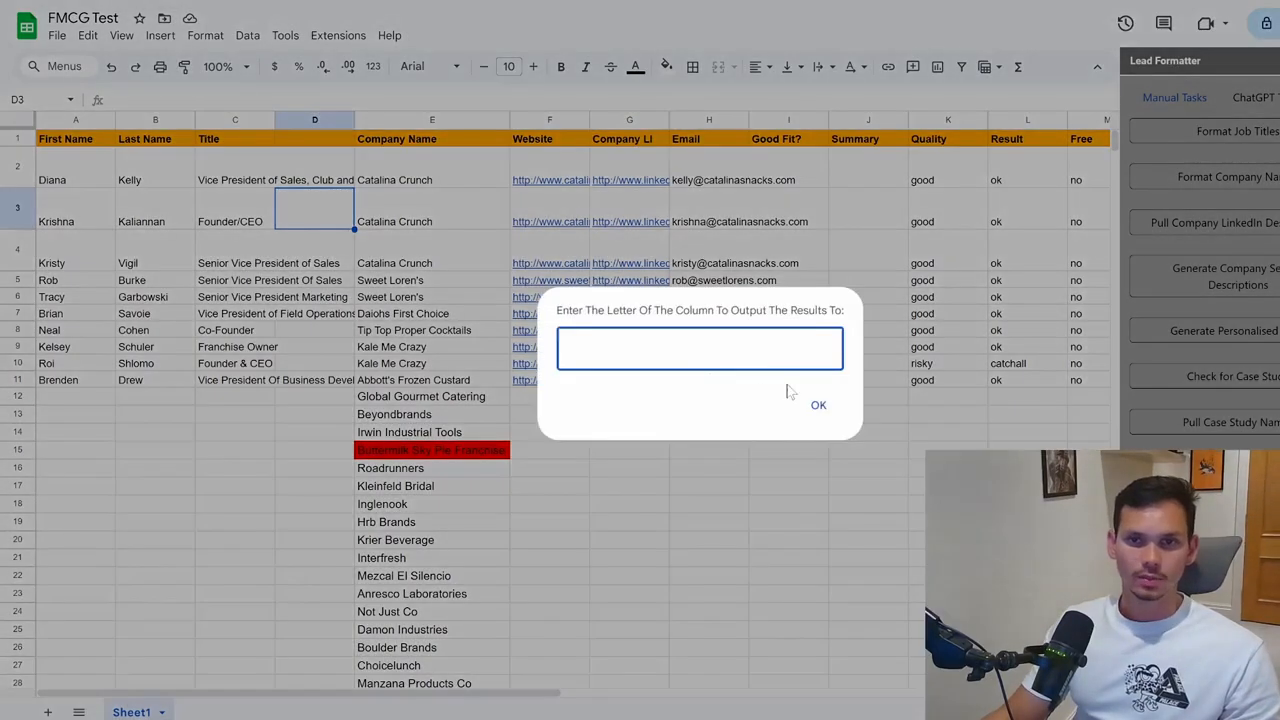
pyautogui.write('d')
pyautogui.click(819, 405)
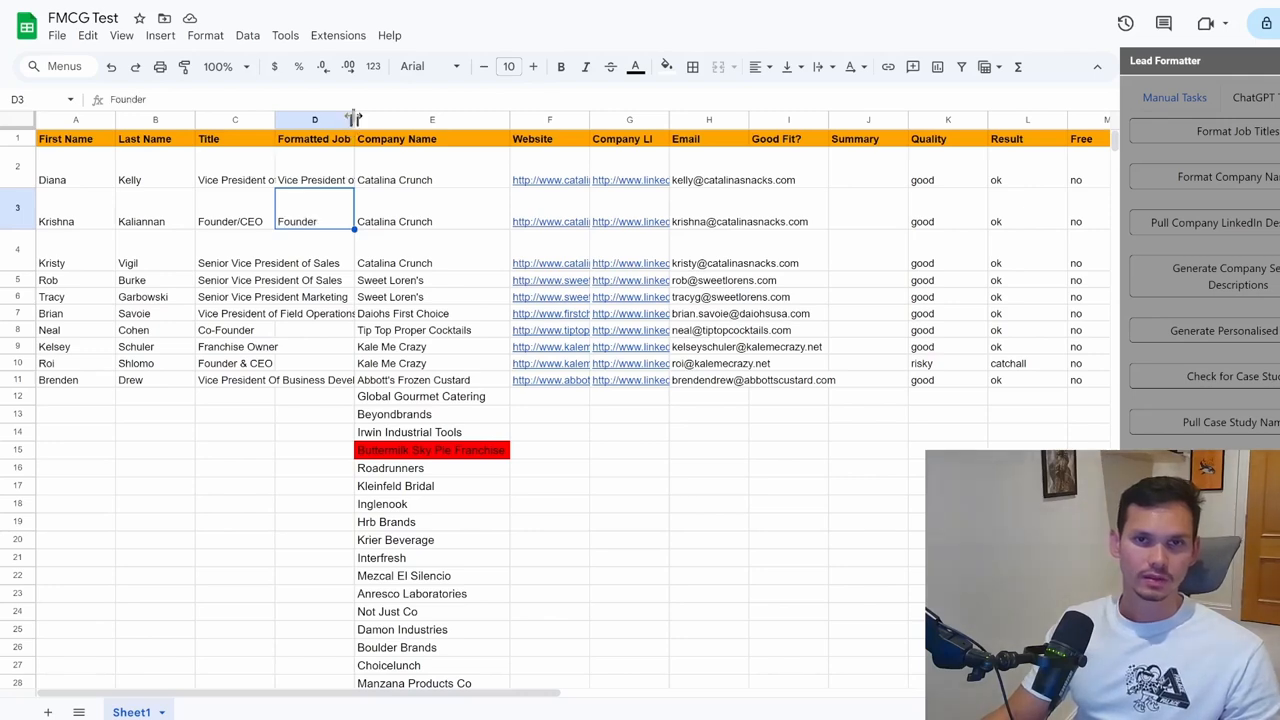
# Widen columns C and D so the original and formatted job titles can be compared in full
pyautogui.moveTo(354, 120); pyautogui.dragTo(494, 120)
pyautogui.moveTo(275, 120); pyautogui.dragTo(394, 120)
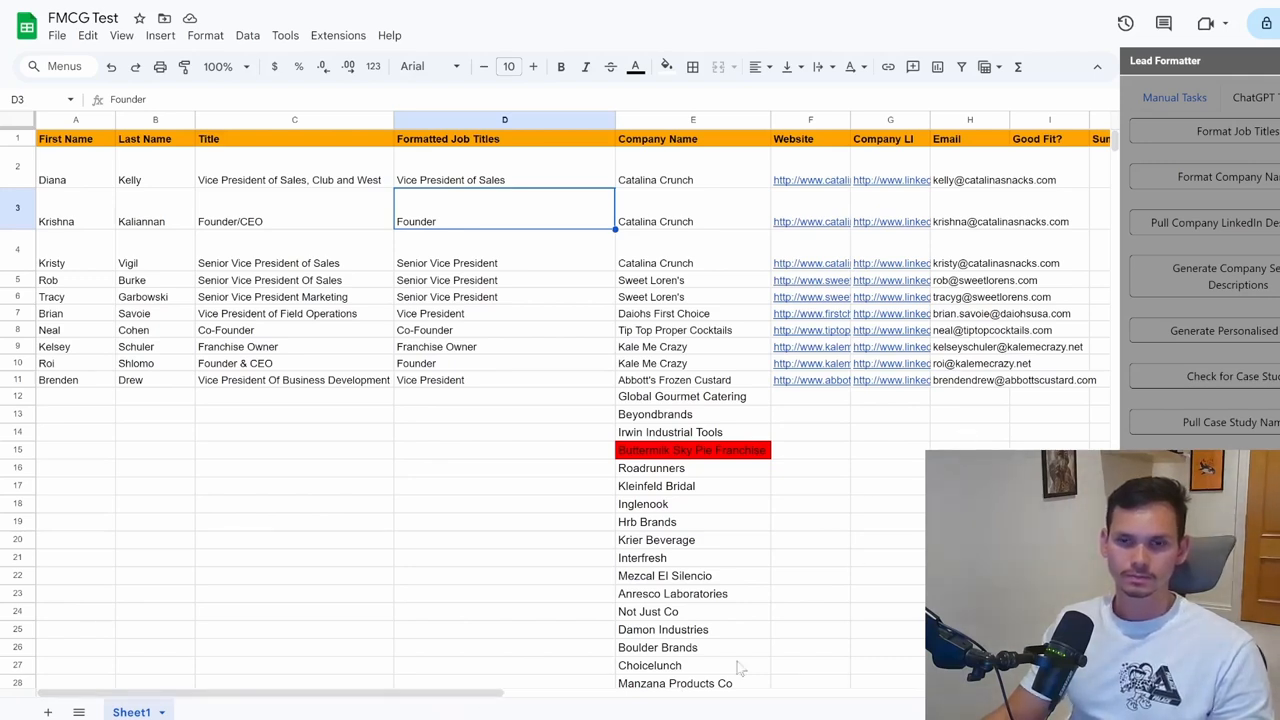
pyautogui.moveTo(480, 697); pyautogui.dragTo(484, 697)
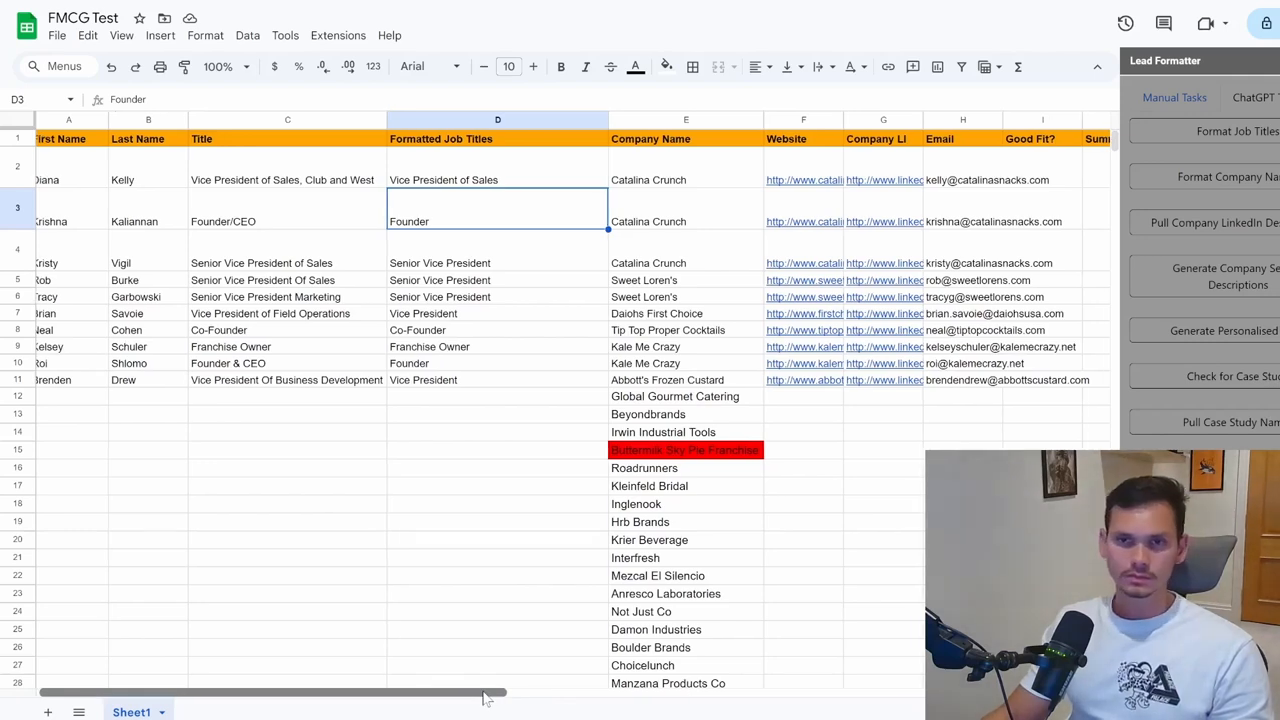
pyautogui.moveTo(484, 697); pyautogui.dragTo(470, 697)
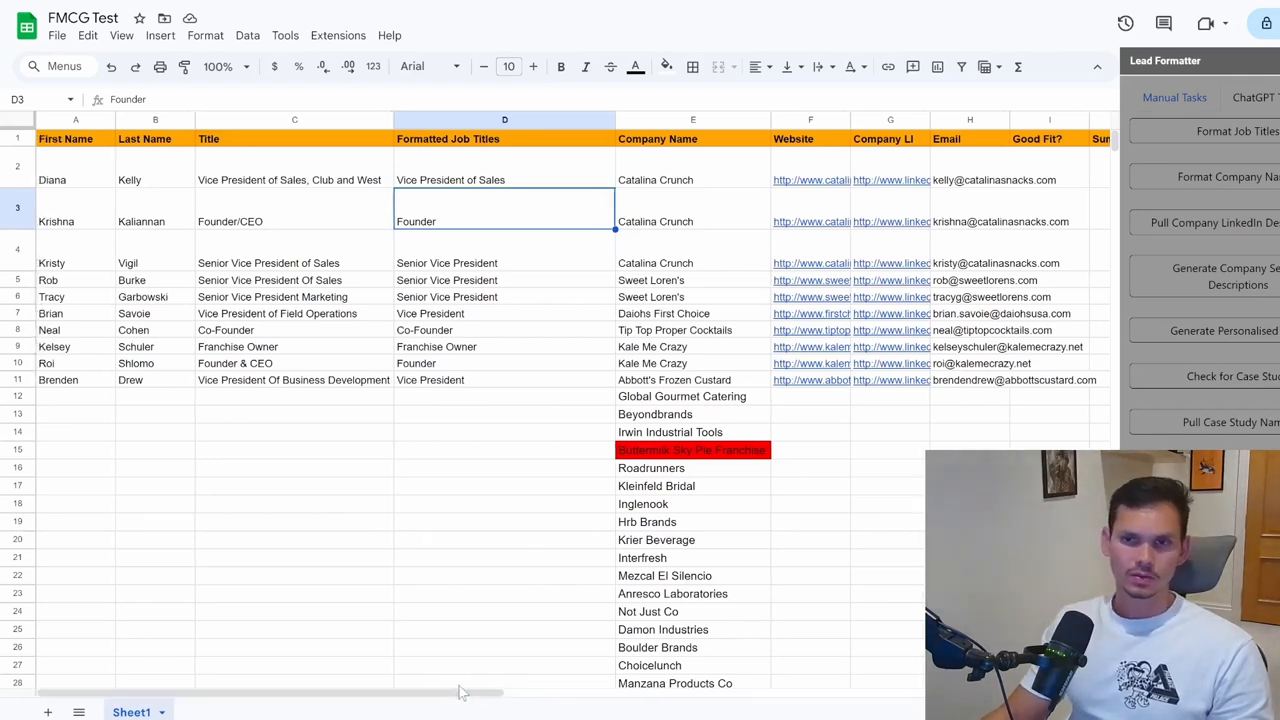
# Review the leads' first names, last names, formatted job titles, company names and email addresses in rows 2 to 11
pyautogui.click(75, 176)
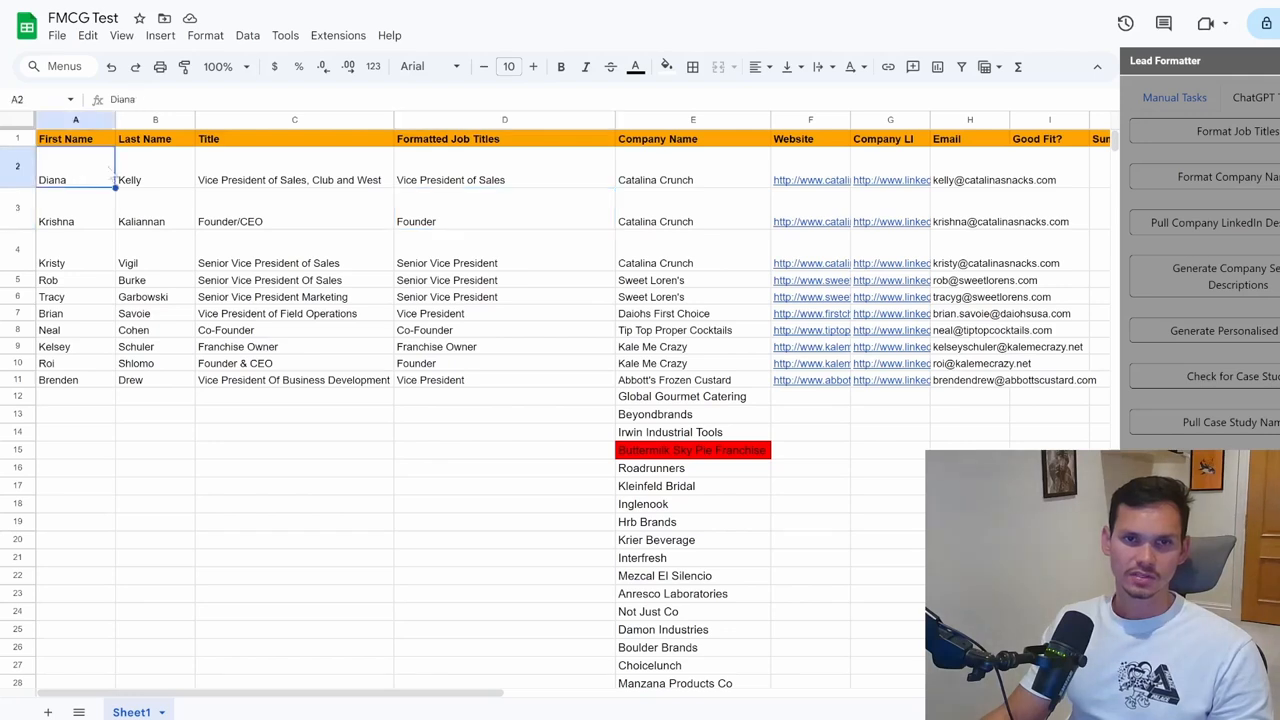
pyautogui.click(160, 175)
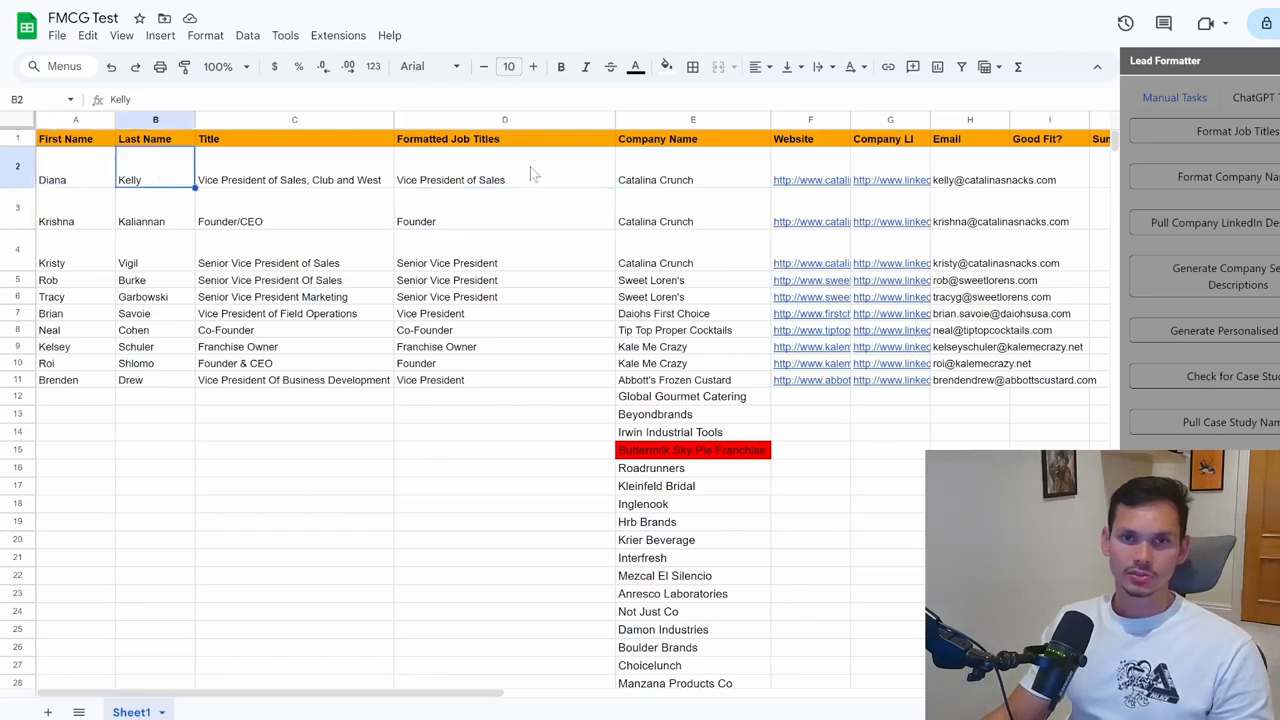
pyautogui.moveTo(532, 175); pyautogui.dragTo(530, 382)
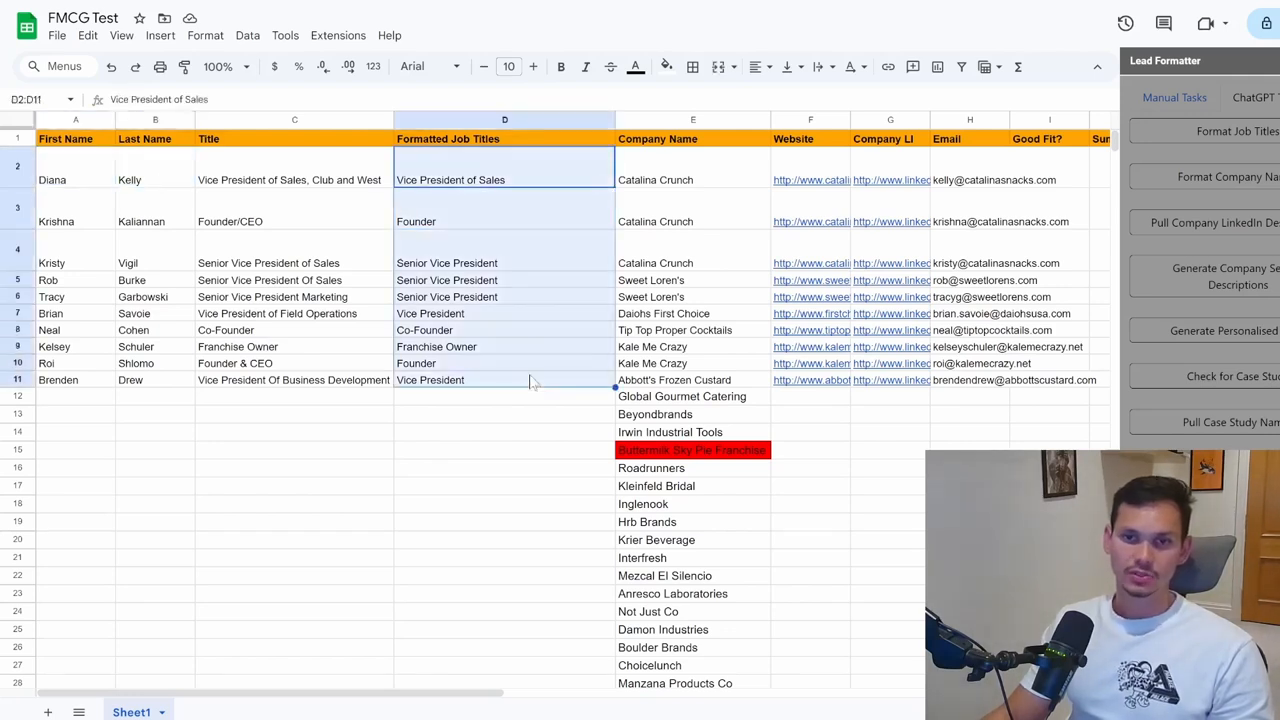
pyautogui.moveTo(690, 183); pyautogui.dragTo(729, 383)
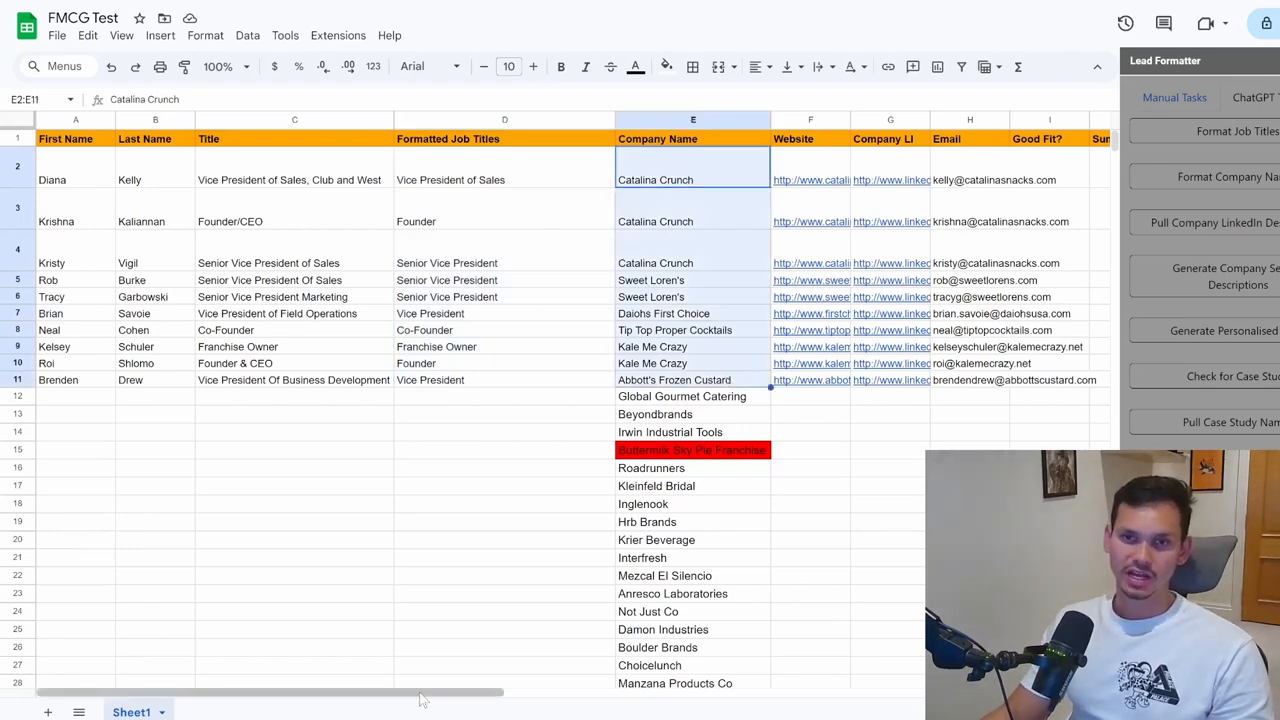
pyautogui.moveTo(422, 700); pyautogui.dragTo(626, 705)
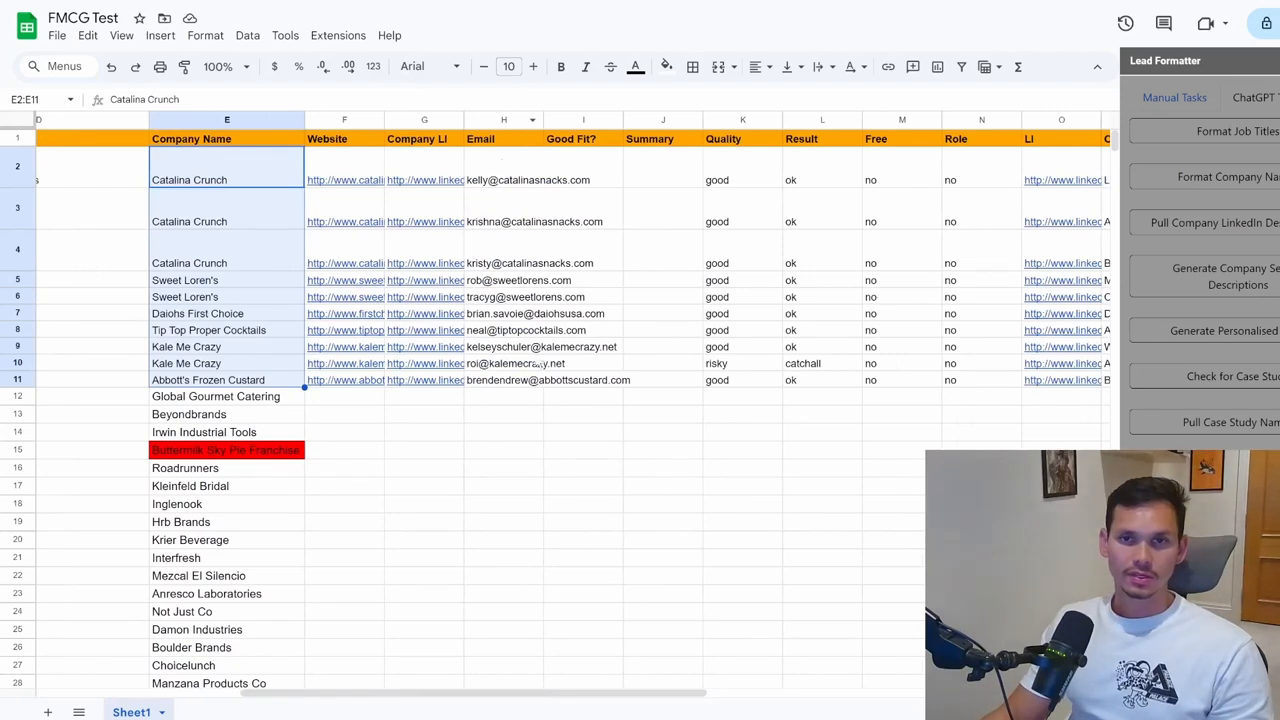
pyautogui.moveTo(505, 170); pyautogui.dragTo(520, 392)
pyautogui.click(636, 332)
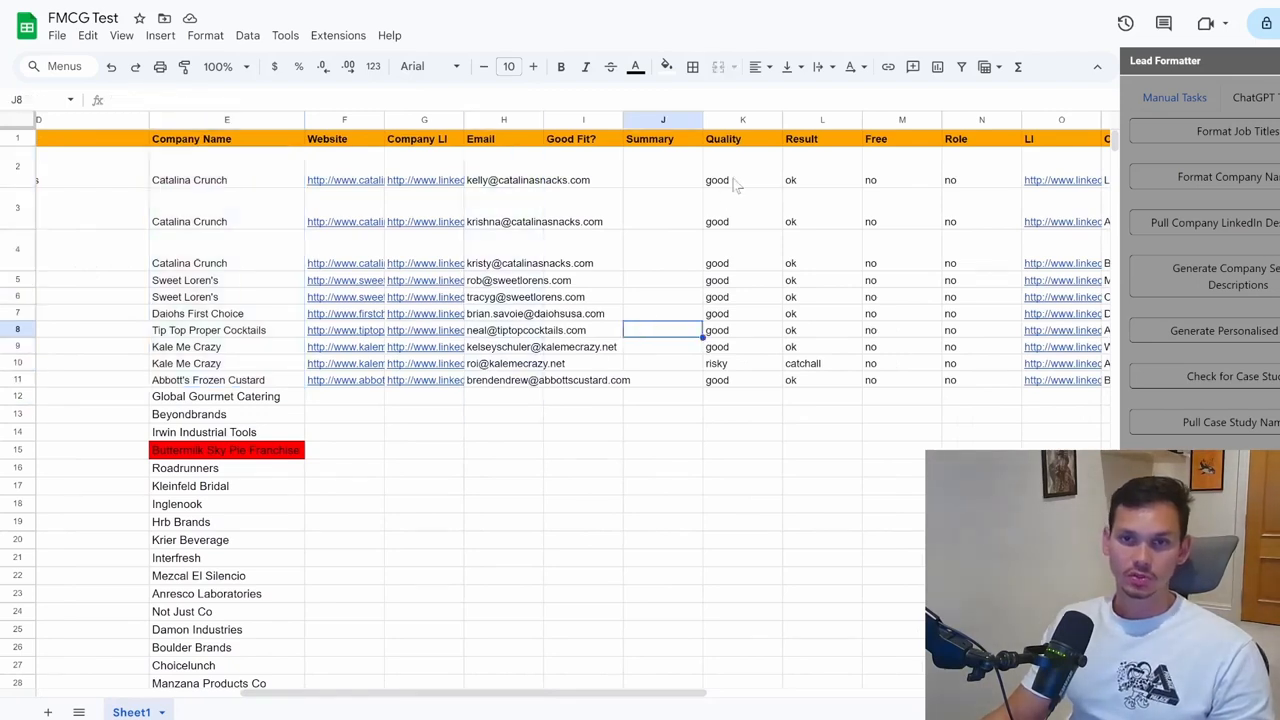
# Review the email verification results, company country, industry, employee counts and company LinkedIn descriptions in rows 2 to 11
pyautogui.moveTo(737, 170); pyautogui.dragTo(972, 388)
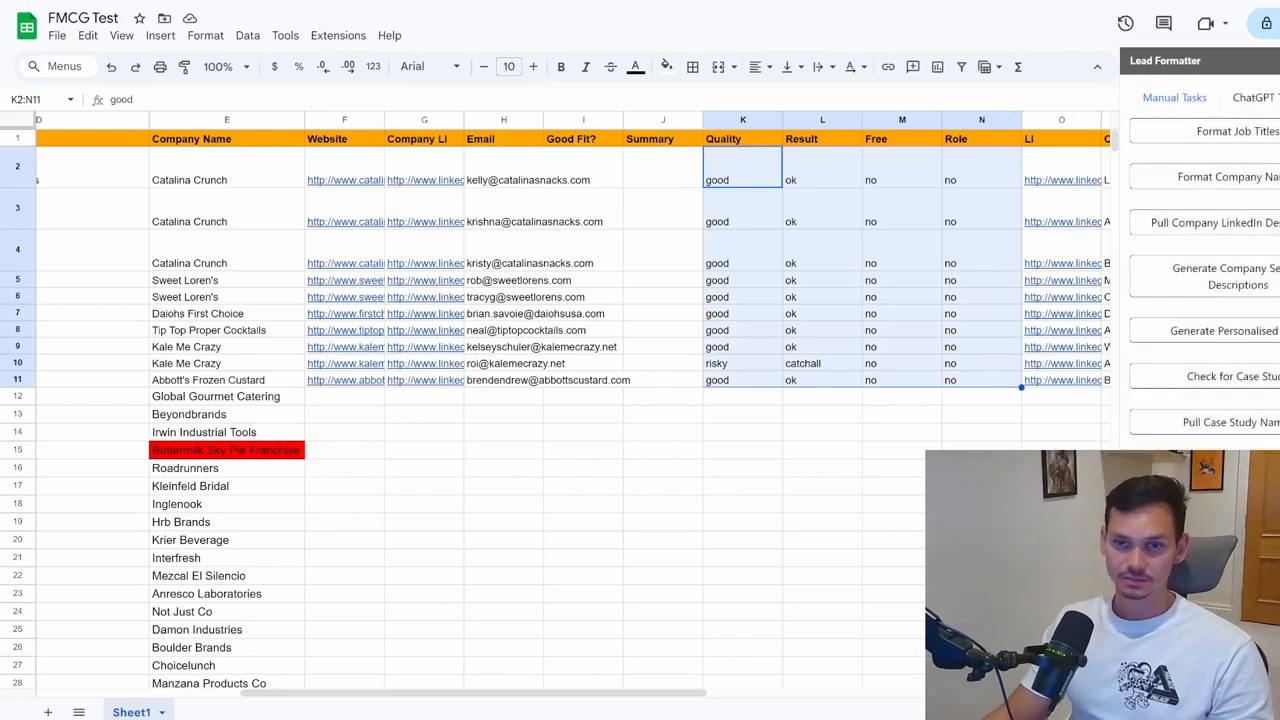
pyautogui.moveTo(645, 699); pyautogui.dragTo(817, 710)
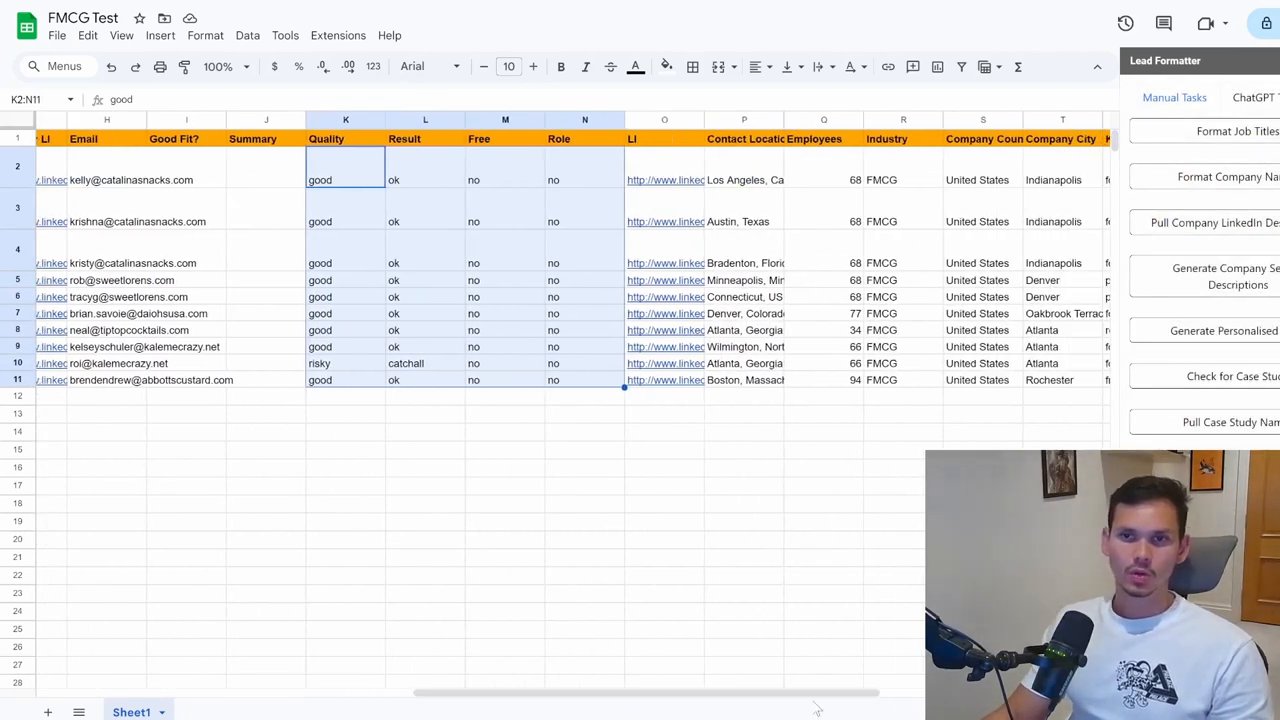
pyautogui.moveTo(990, 172); pyautogui.dragTo(1001, 388)
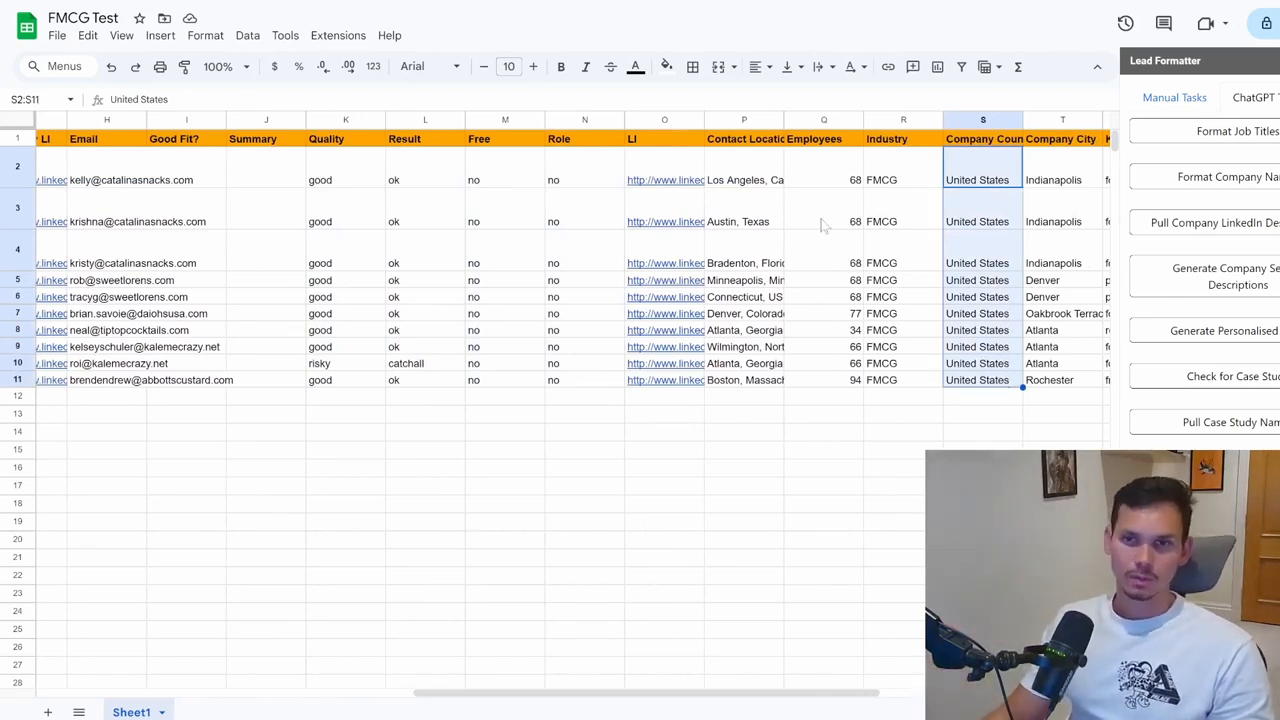
pyautogui.moveTo(906, 171); pyautogui.dragTo(906, 388)
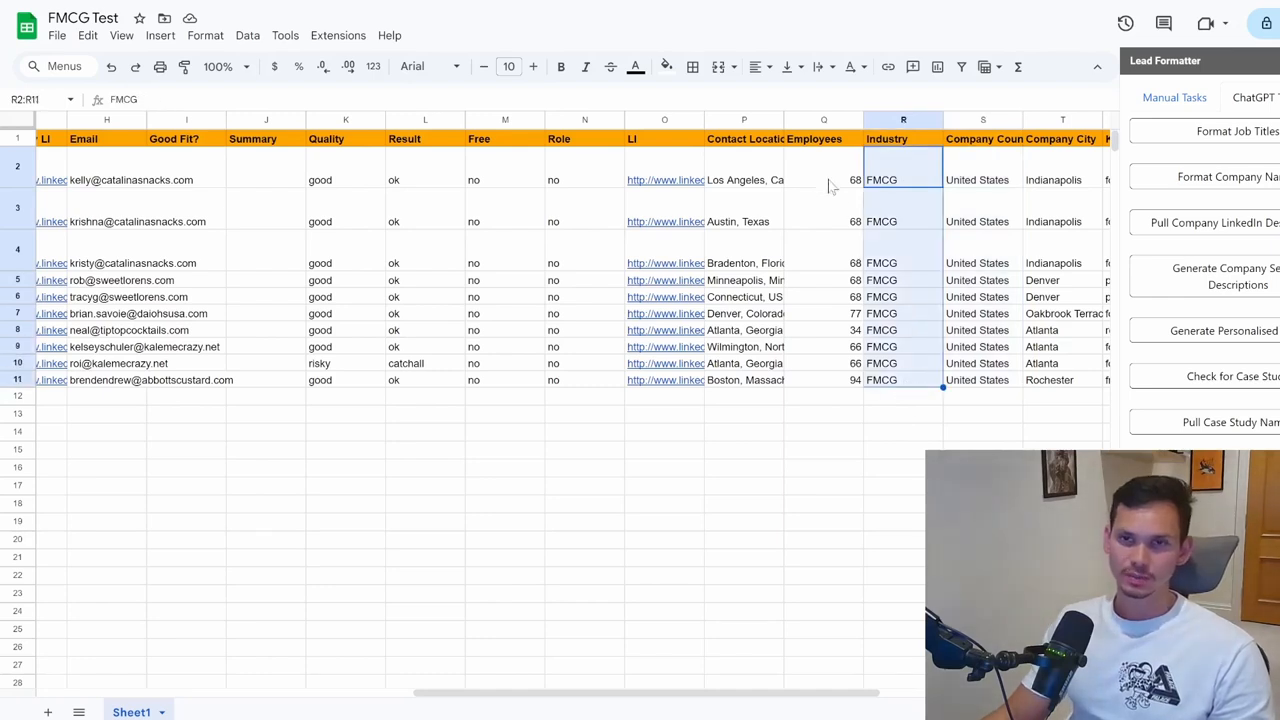
pyautogui.moveTo(828, 186); pyautogui.dragTo(822, 388)
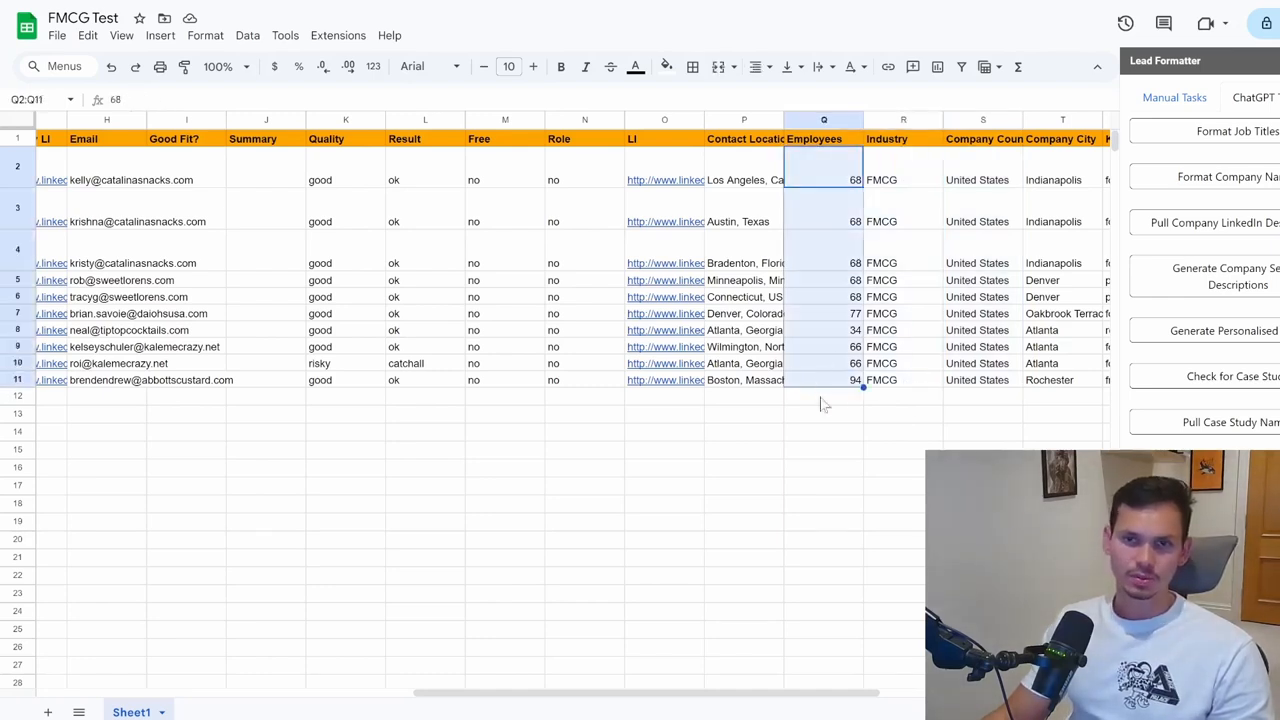
pyautogui.click(822, 402)
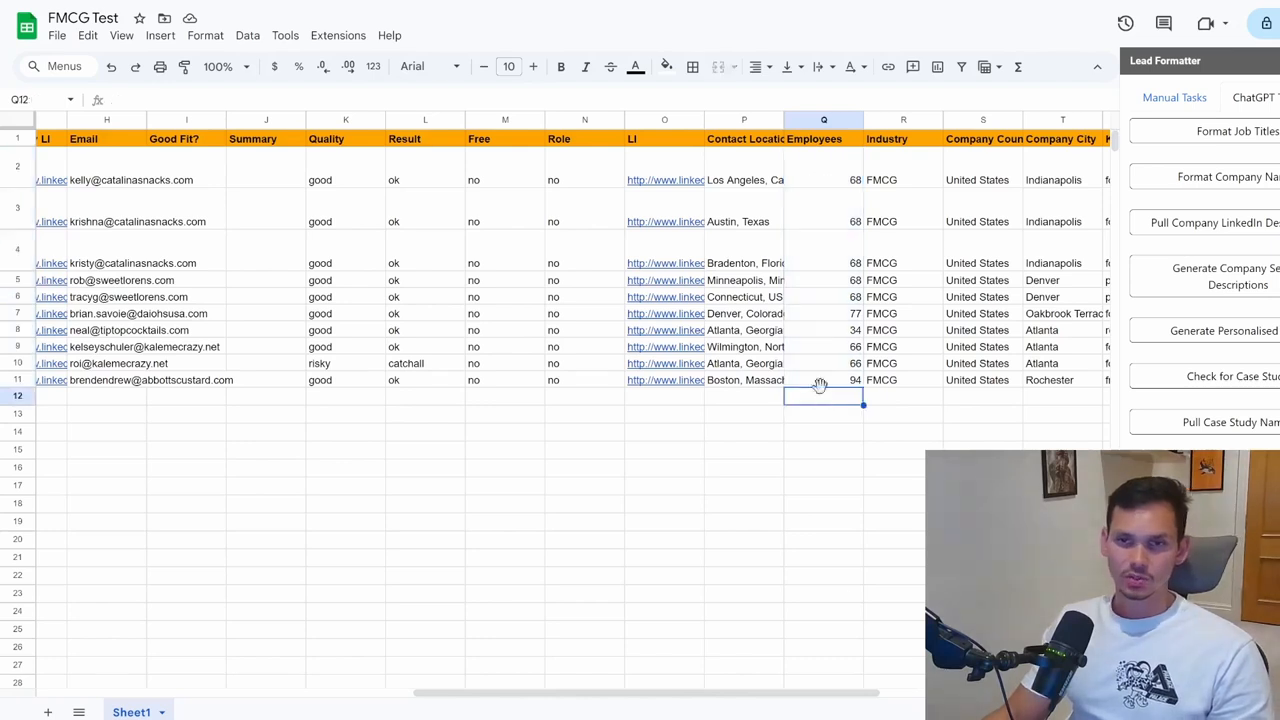
pyautogui.moveTo(820, 693); pyautogui.dragTo(965, 698)
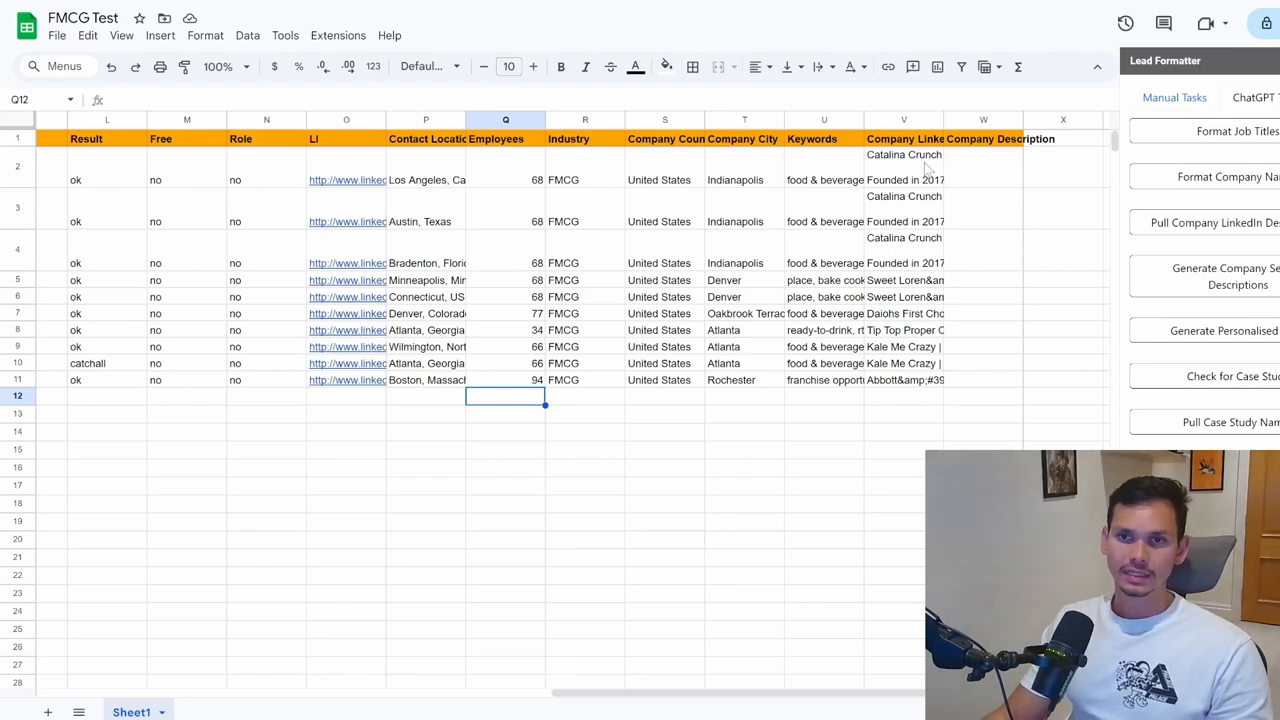
pyautogui.moveTo(927, 170); pyautogui.dragTo(912, 394)
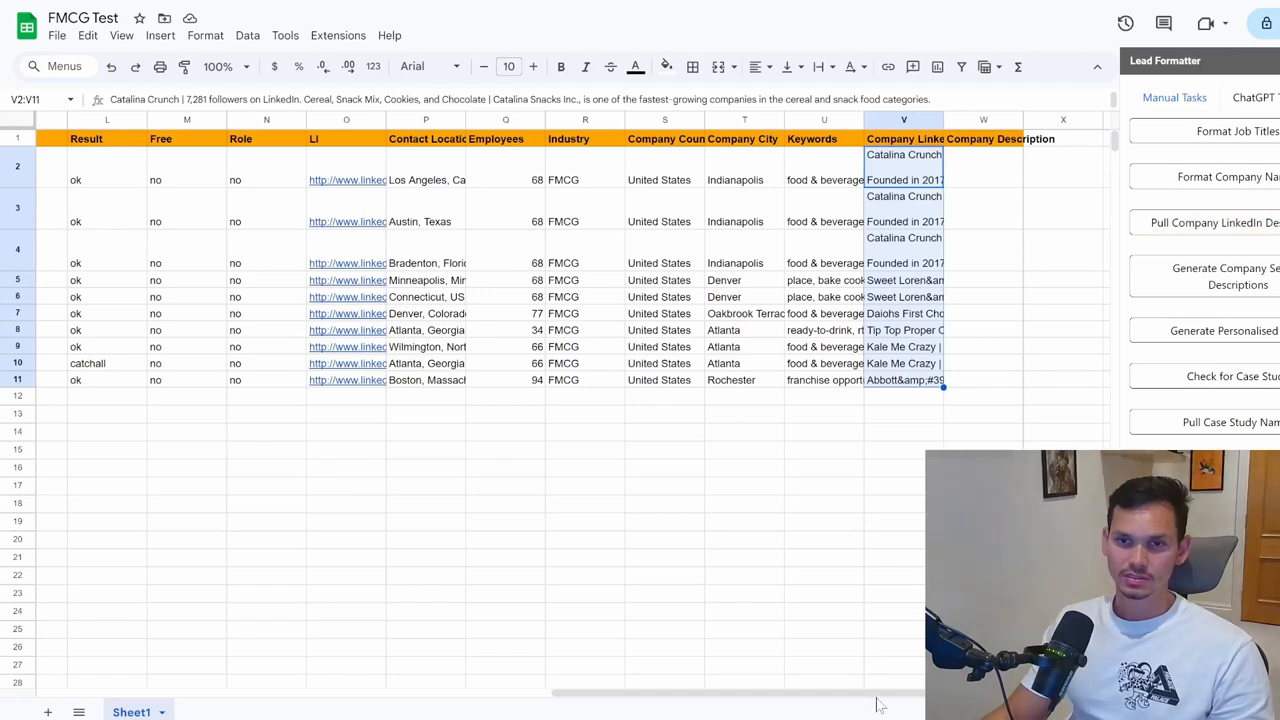
# Check the company LinkedIn links in G2:G11 and the Company Description column, selecting cell W2
pyautogui.hscroll(-3, 876, 705)
pyautogui.click(755, 575)
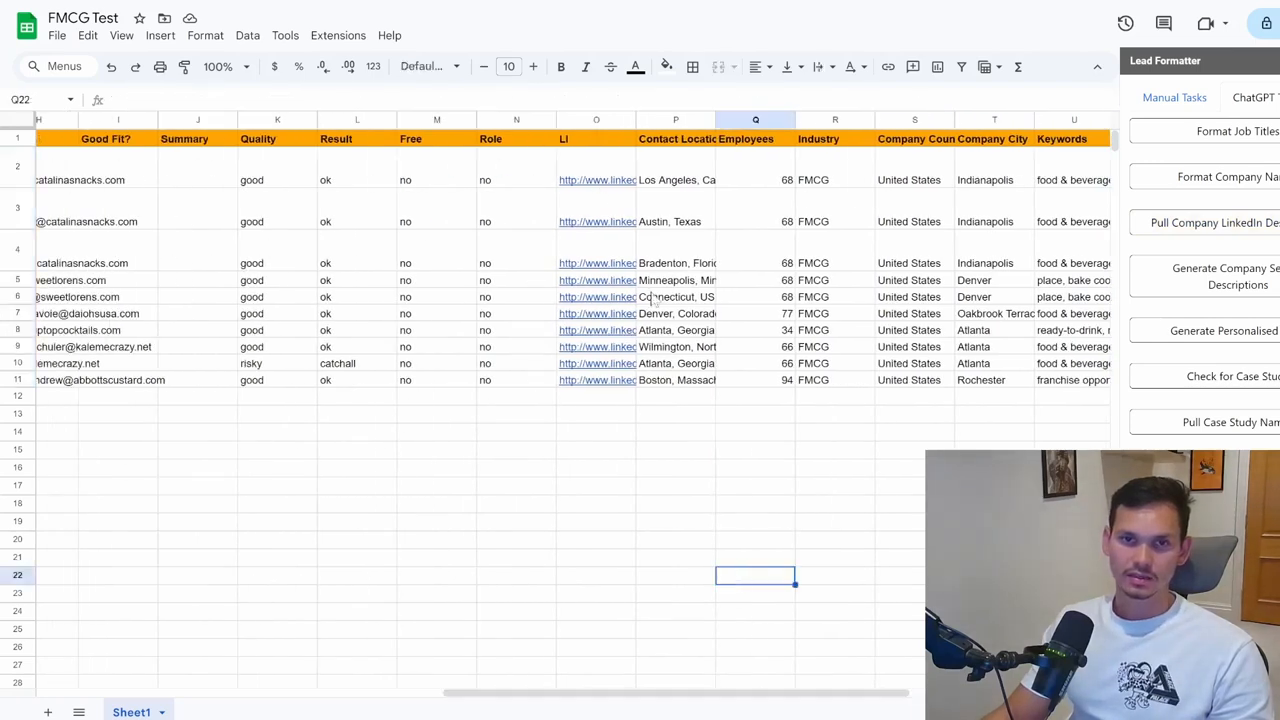
pyautogui.moveTo(686, 697); pyautogui.dragTo(419, 697)
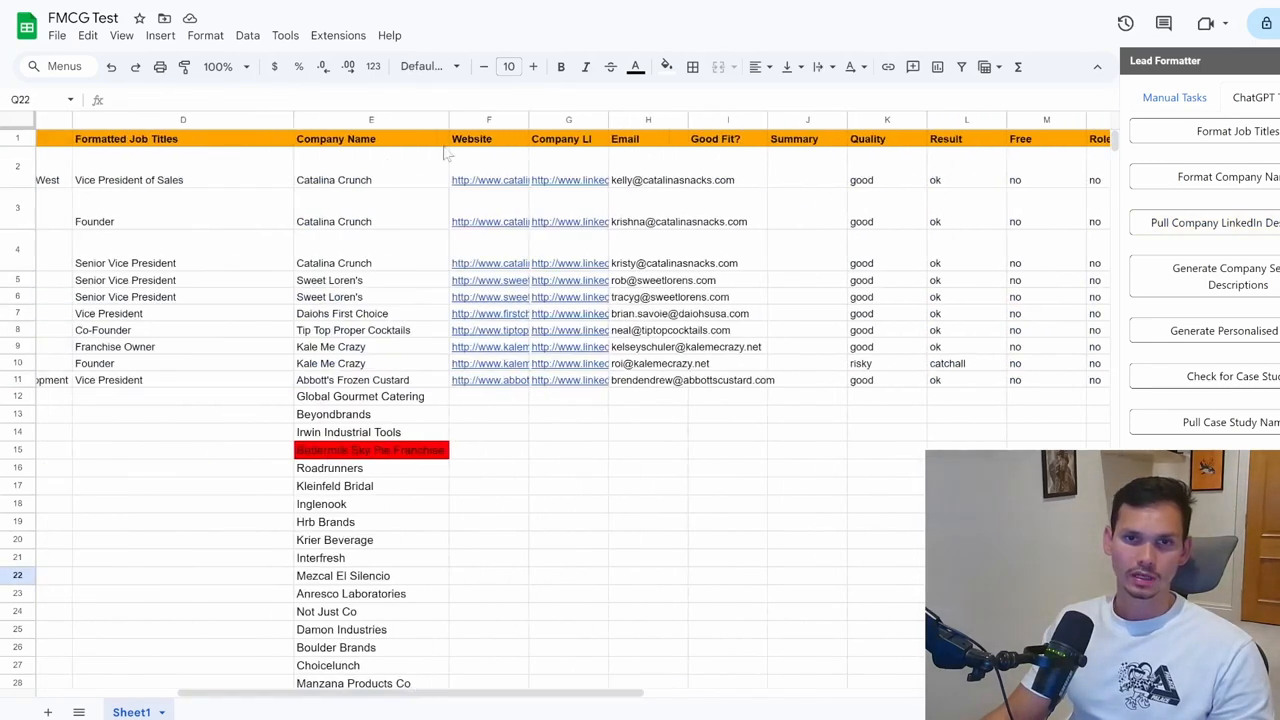
pyautogui.click(577, 166)
pyautogui.moveTo(577, 166); pyautogui.dragTo(580, 392)
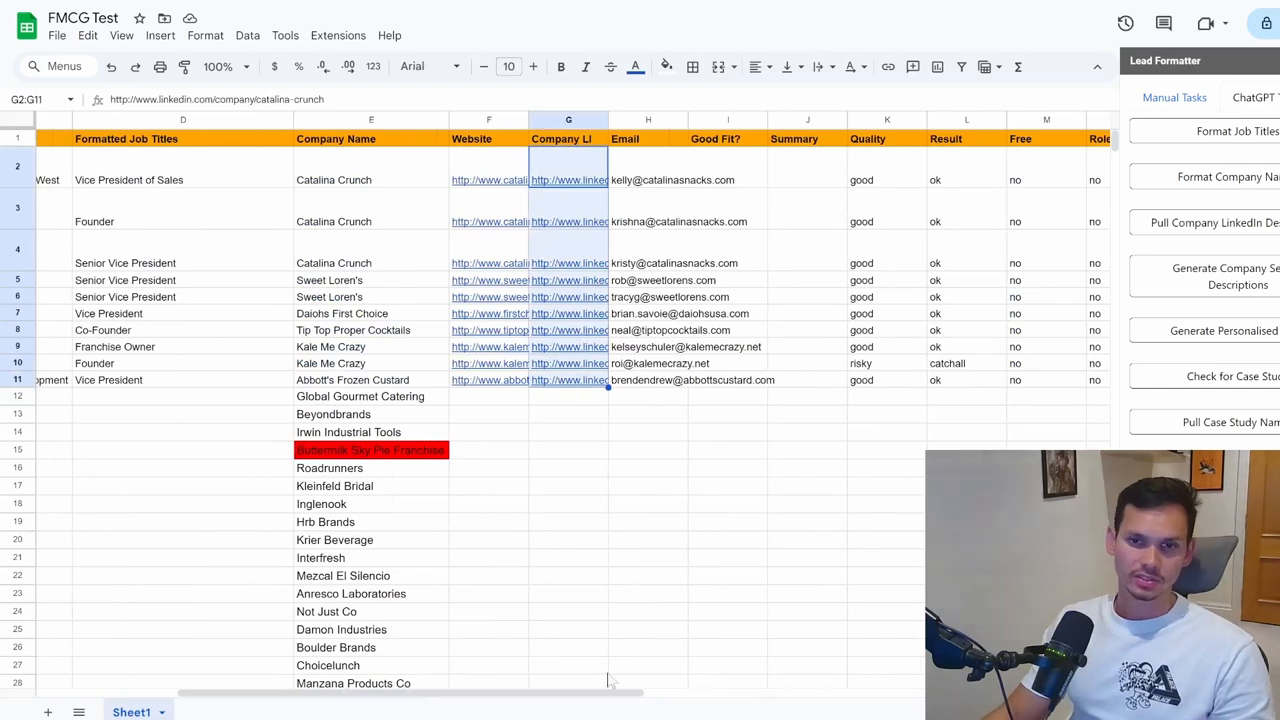
pyautogui.moveTo(582, 694); pyautogui.dragTo(988, 694)
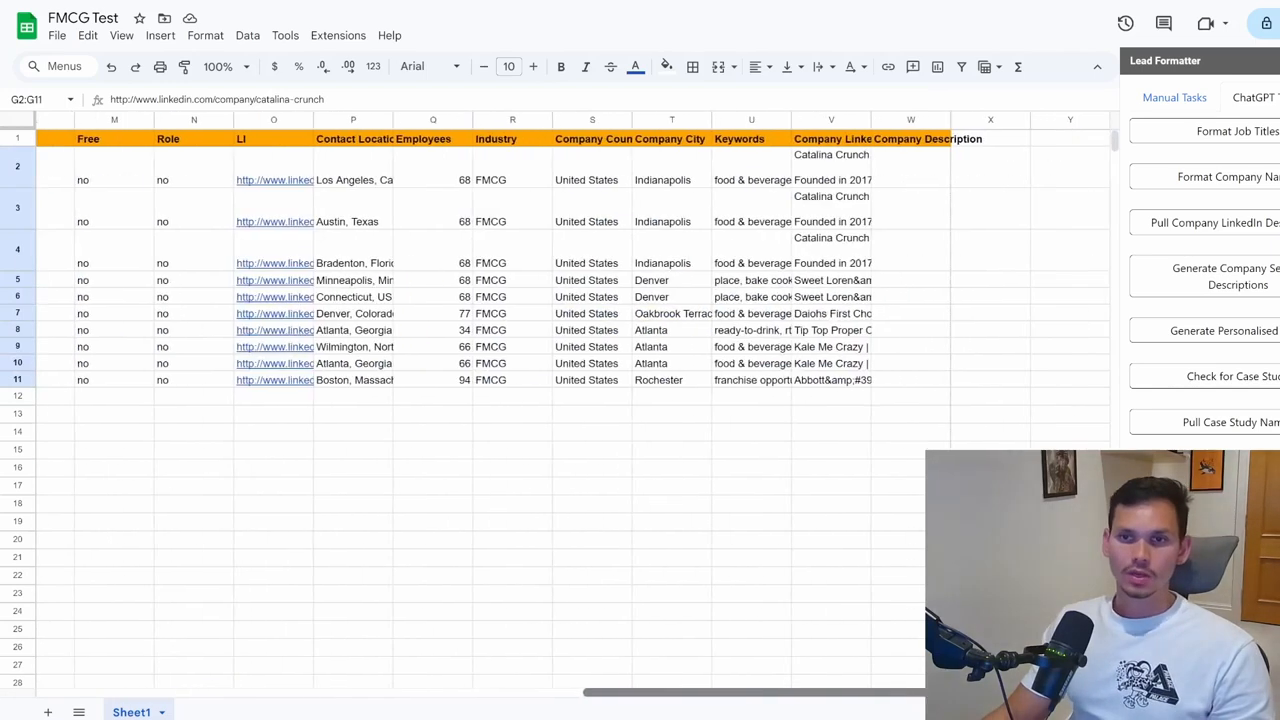
pyautogui.click(906, 184)
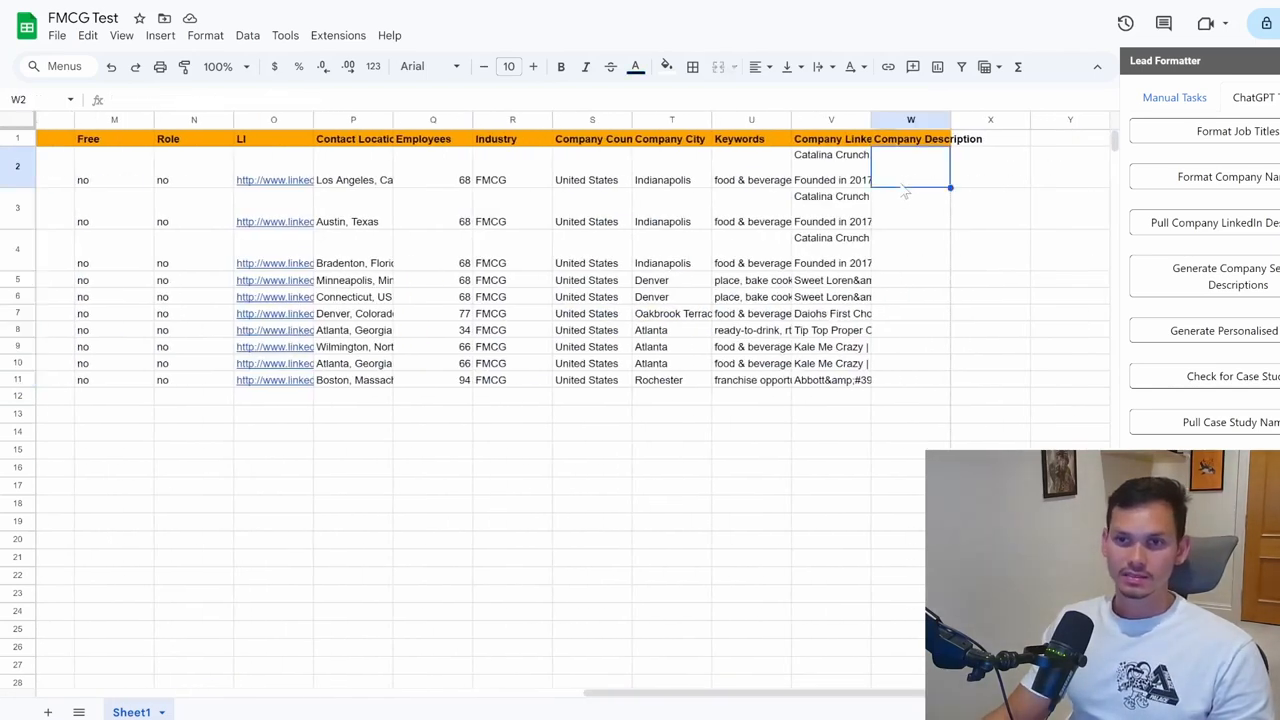
# Generate company service descriptions using column U for keywords and V for both SEO and LinkedIn descriptions, outputting to column W
pyautogui.click(905, 141)
pyautogui.click(912, 170)
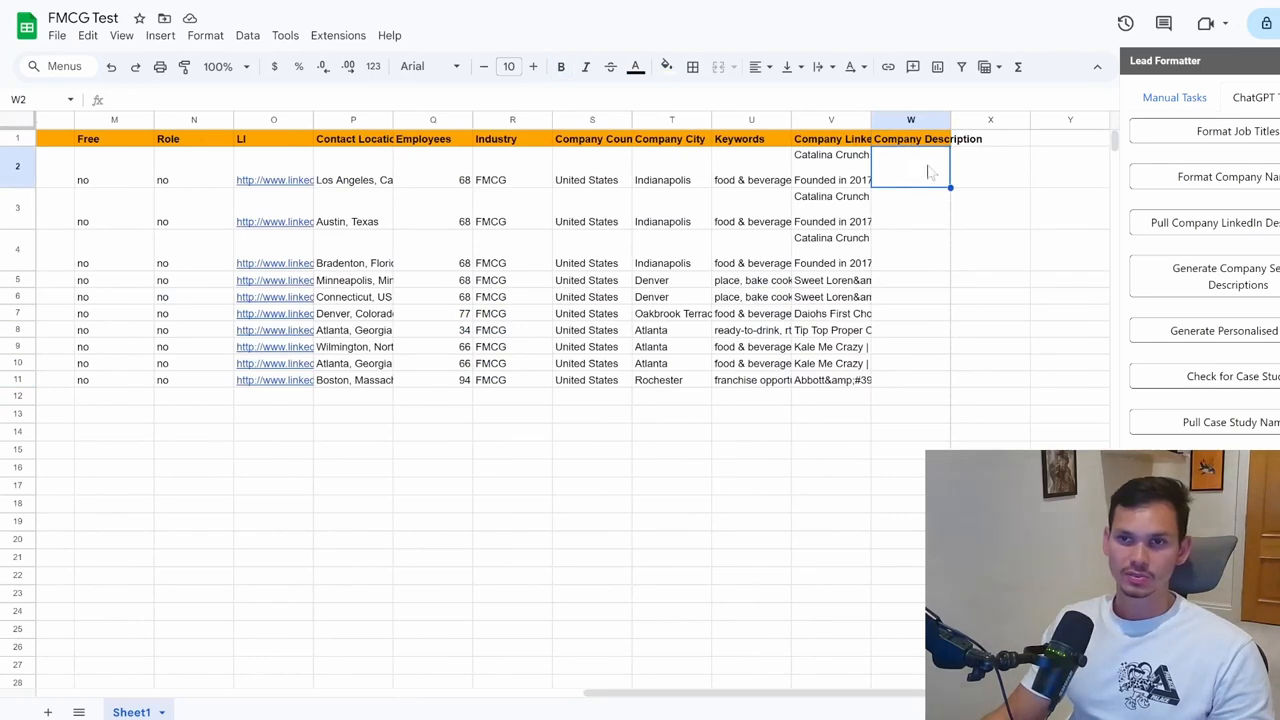
pyautogui.click(1200, 224)
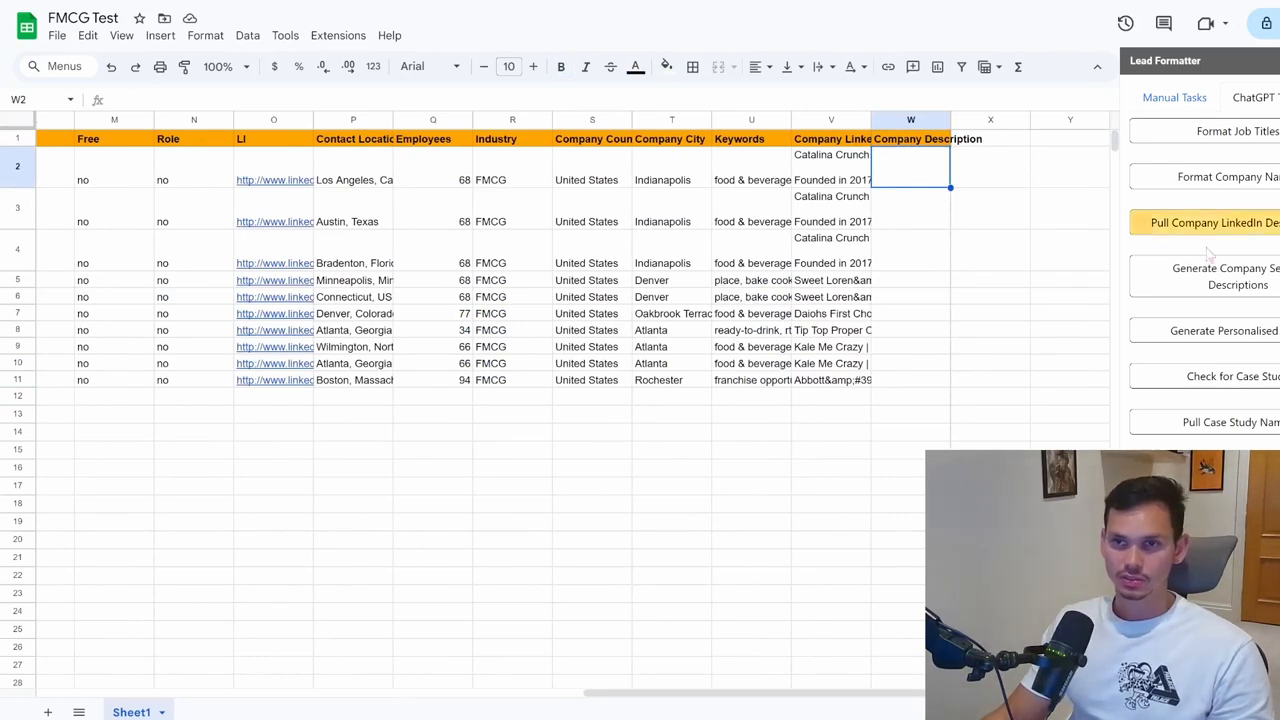
pyautogui.click(1240, 285)
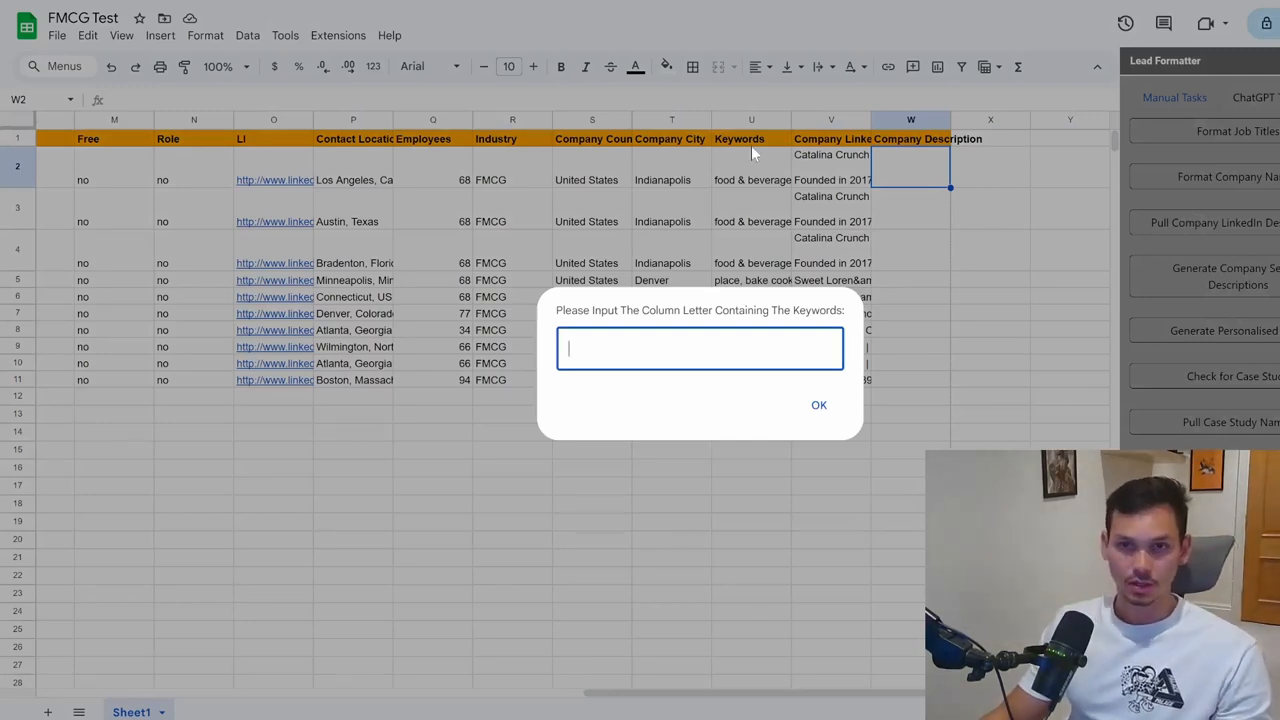
pyautogui.write('u')
pyautogui.click(819, 405)
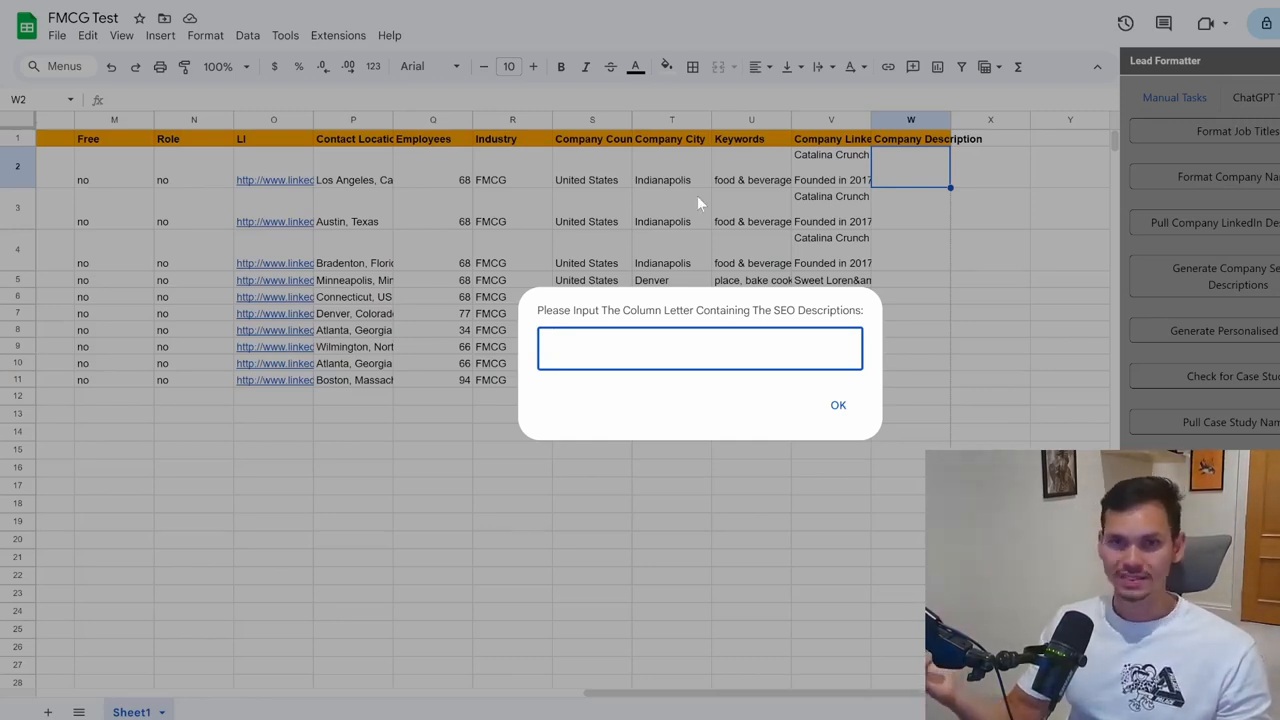
pyautogui.write('V')
pyautogui.click(838, 405)
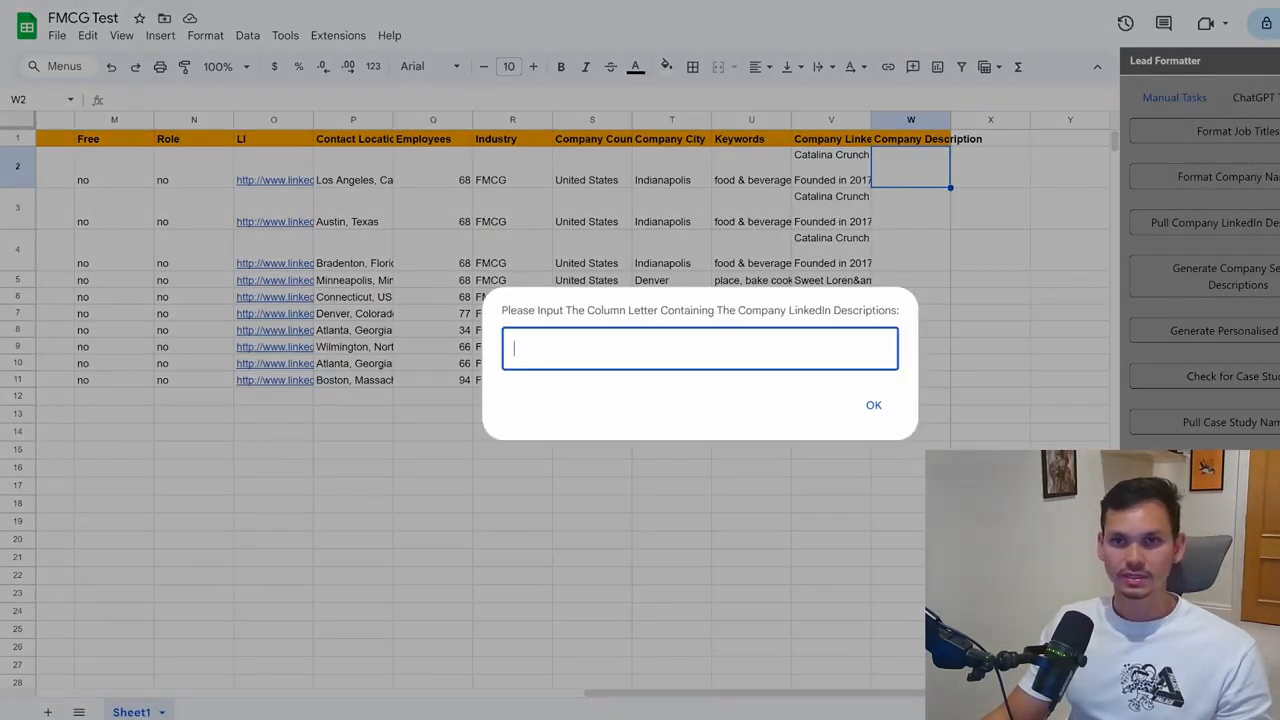
pyautogui.write('v')
pyautogui.click(871, 405)
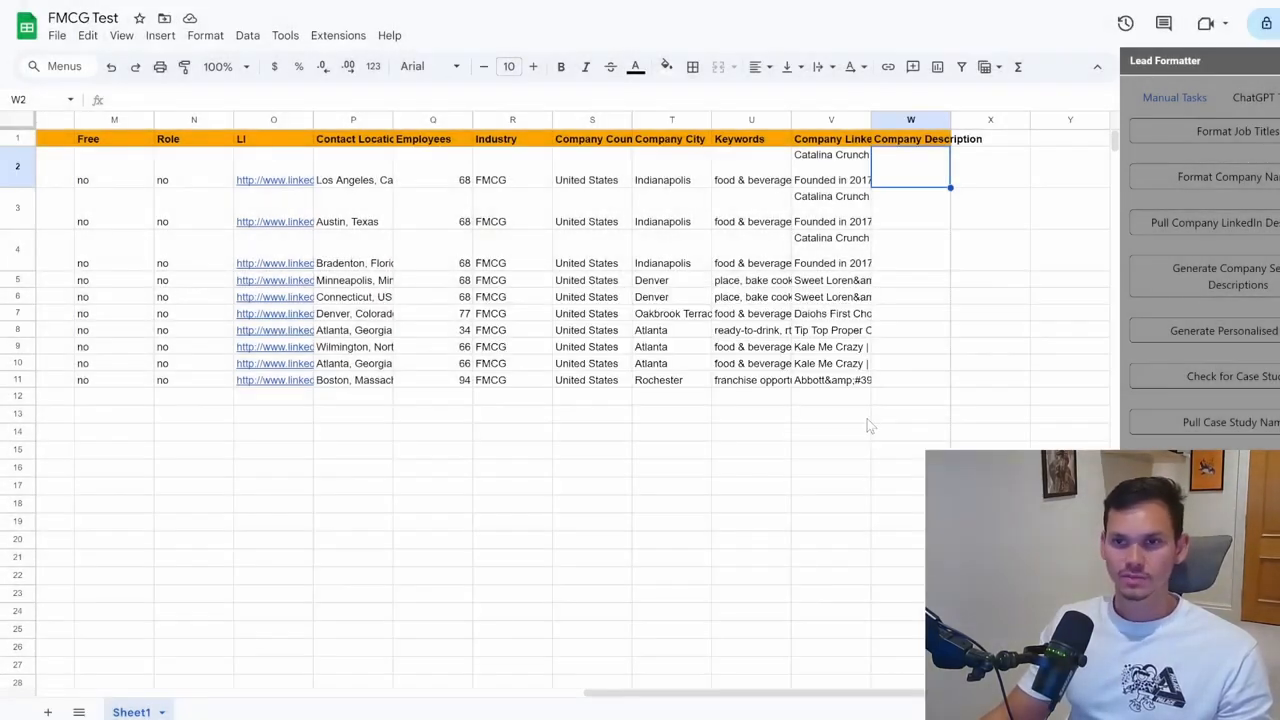
pyautogui.write('w')
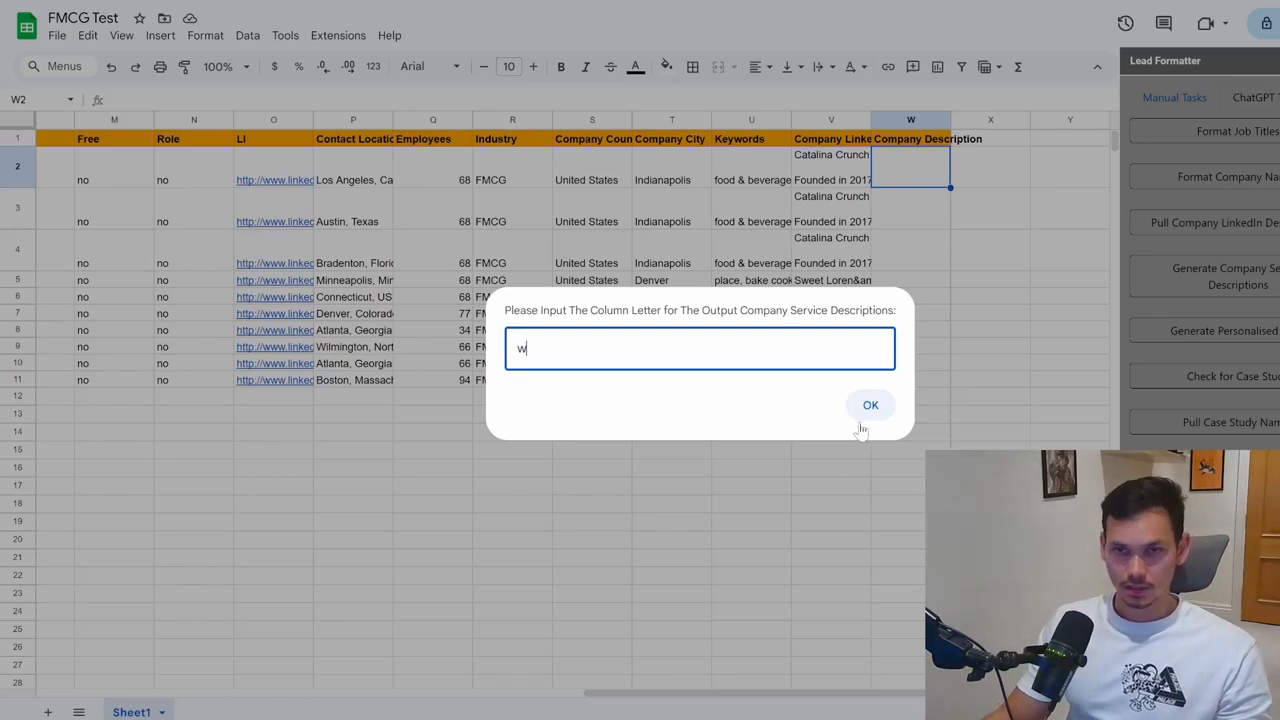
pyautogui.click(875, 420)
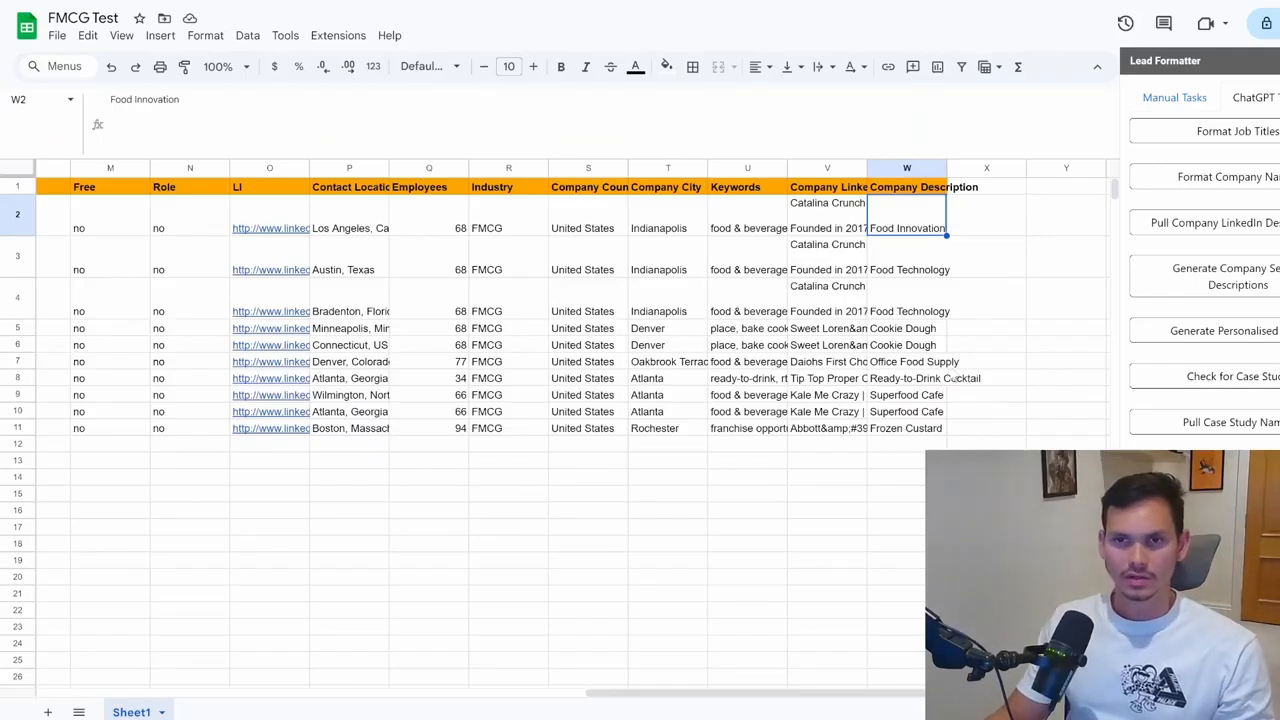
# Widen the Company LinkedIn Description column and fit the Company Description column to its contents
pyautogui.click(988, 214)
pyautogui.click(916, 220)
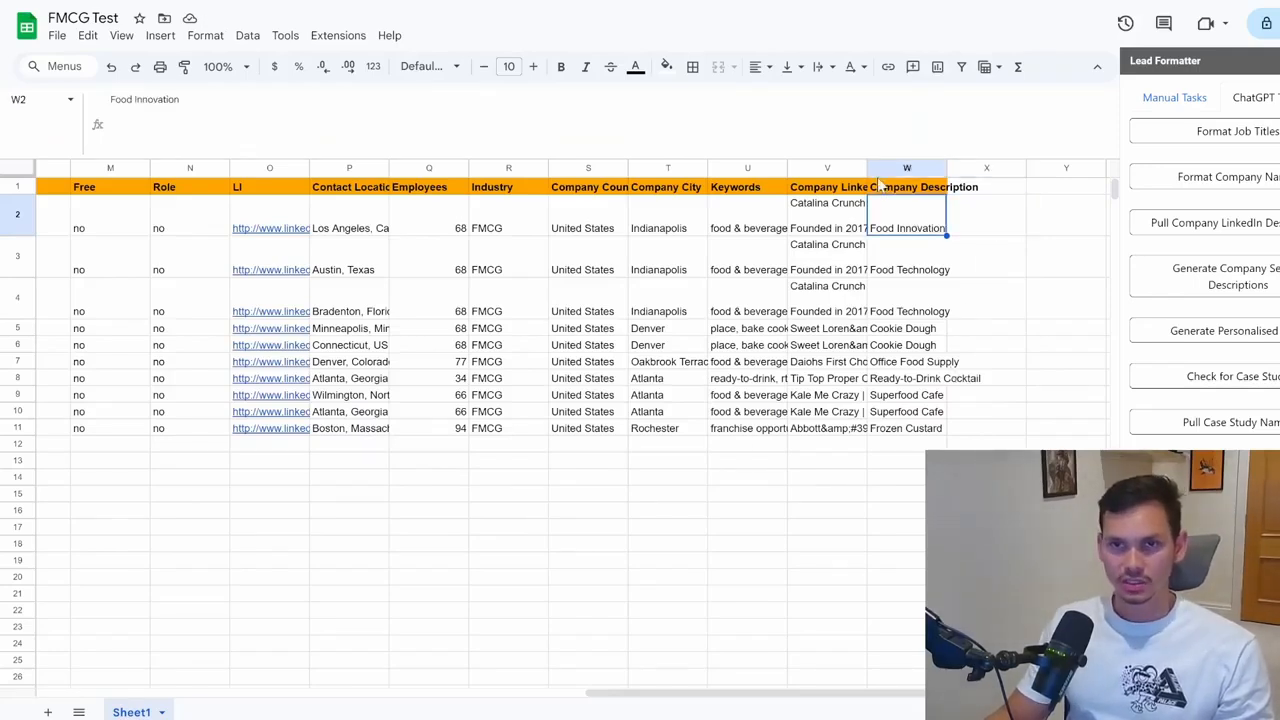
pyautogui.moveTo(867, 168); pyautogui.dragTo(971, 168)
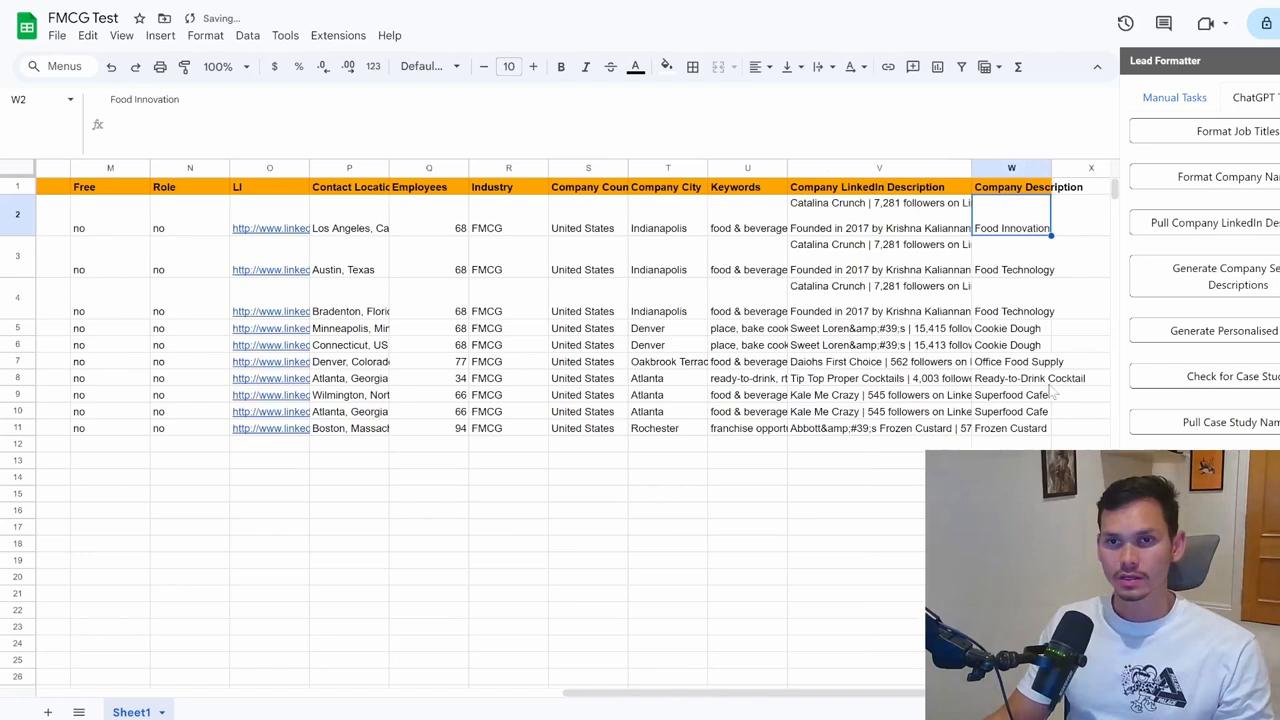
pyautogui.doubleClick(1050, 168)
pyautogui.moveTo(945, 692); pyautogui.dragTo(997, 692)
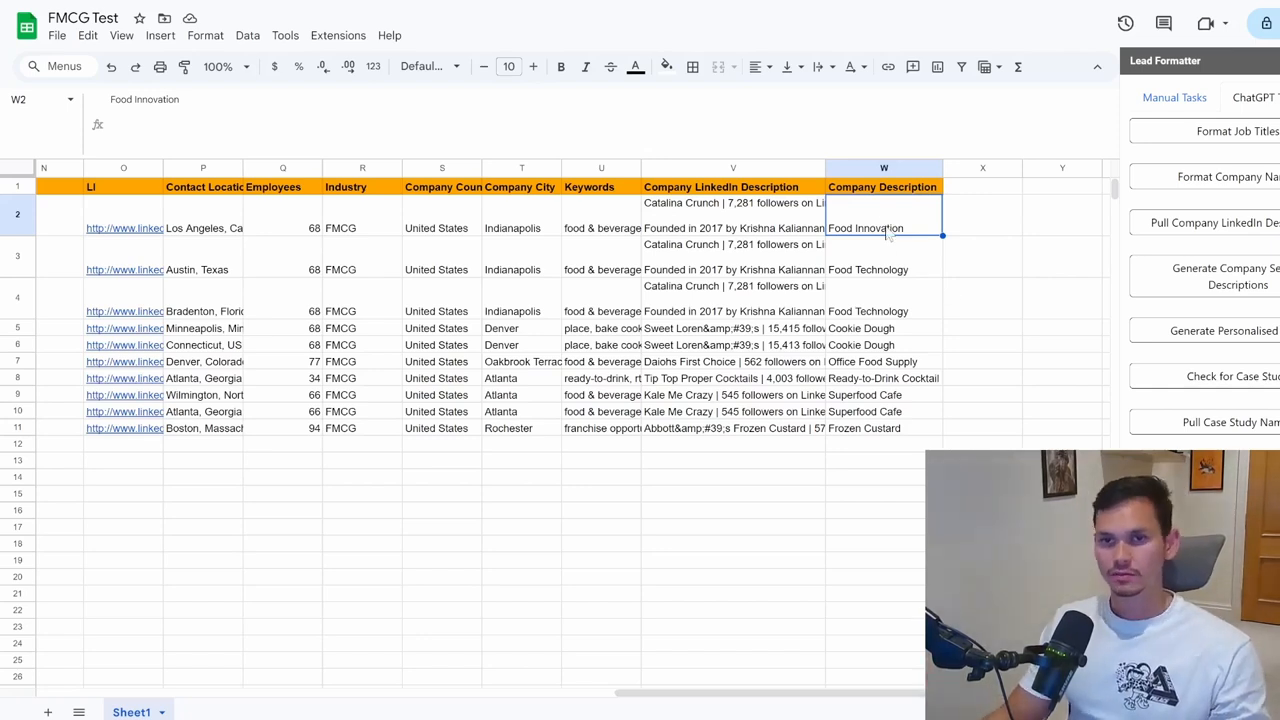
pyautogui.hscroll(-1, 590, 327)
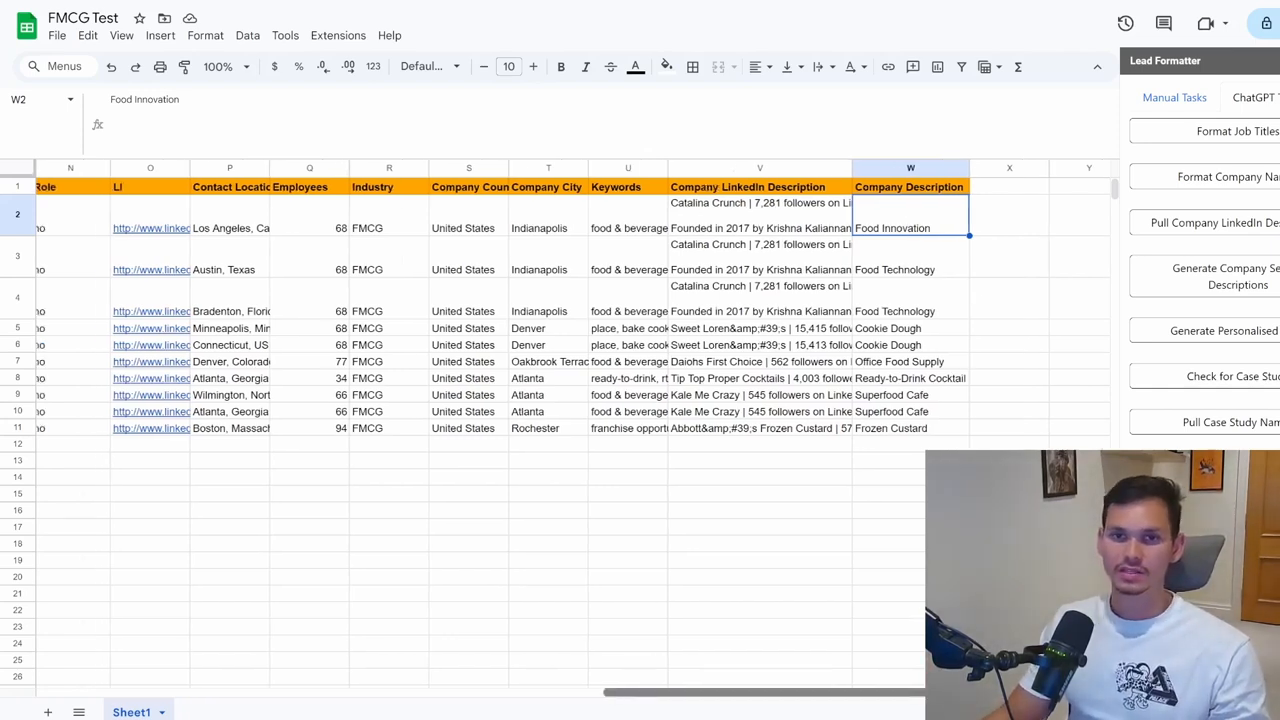
# Compare the generated company descriptions in W2:W11 with the generic industry value in R2
pyautogui.click(383, 230)
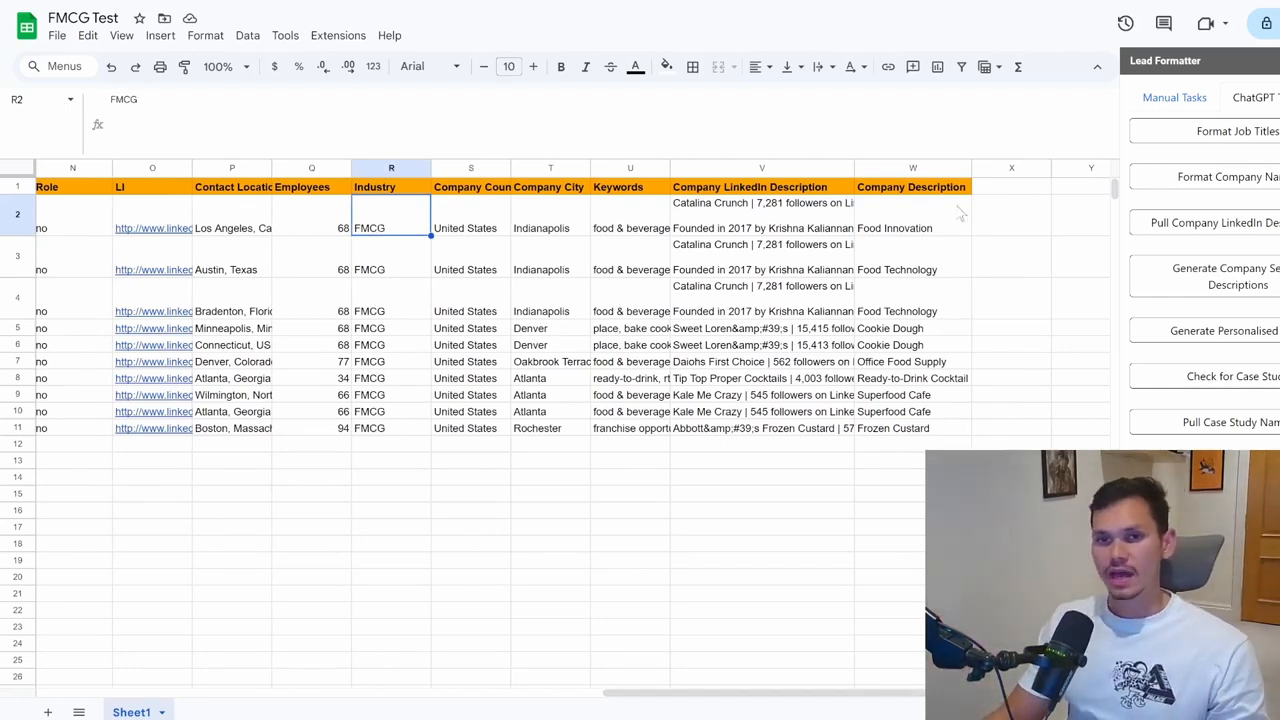
pyautogui.moveTo(960, 213); pyautogui.dragTo(970, 432)
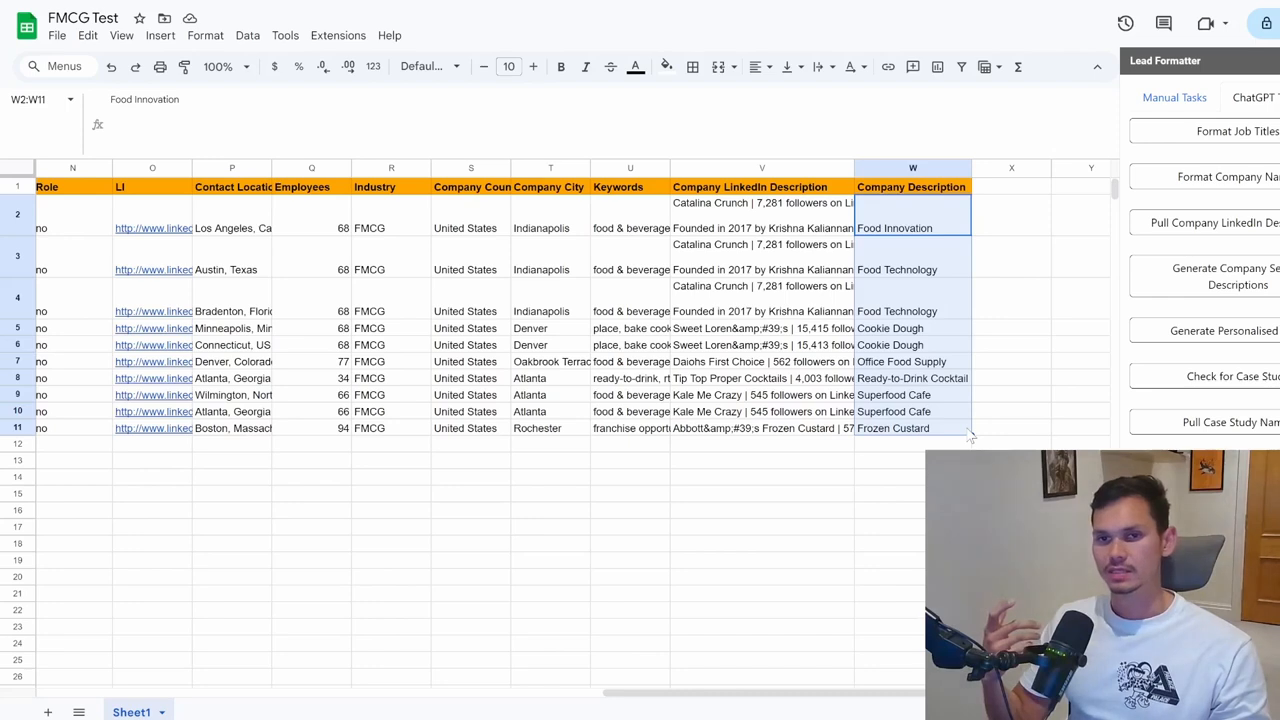
pyautogui.click(946, 430)
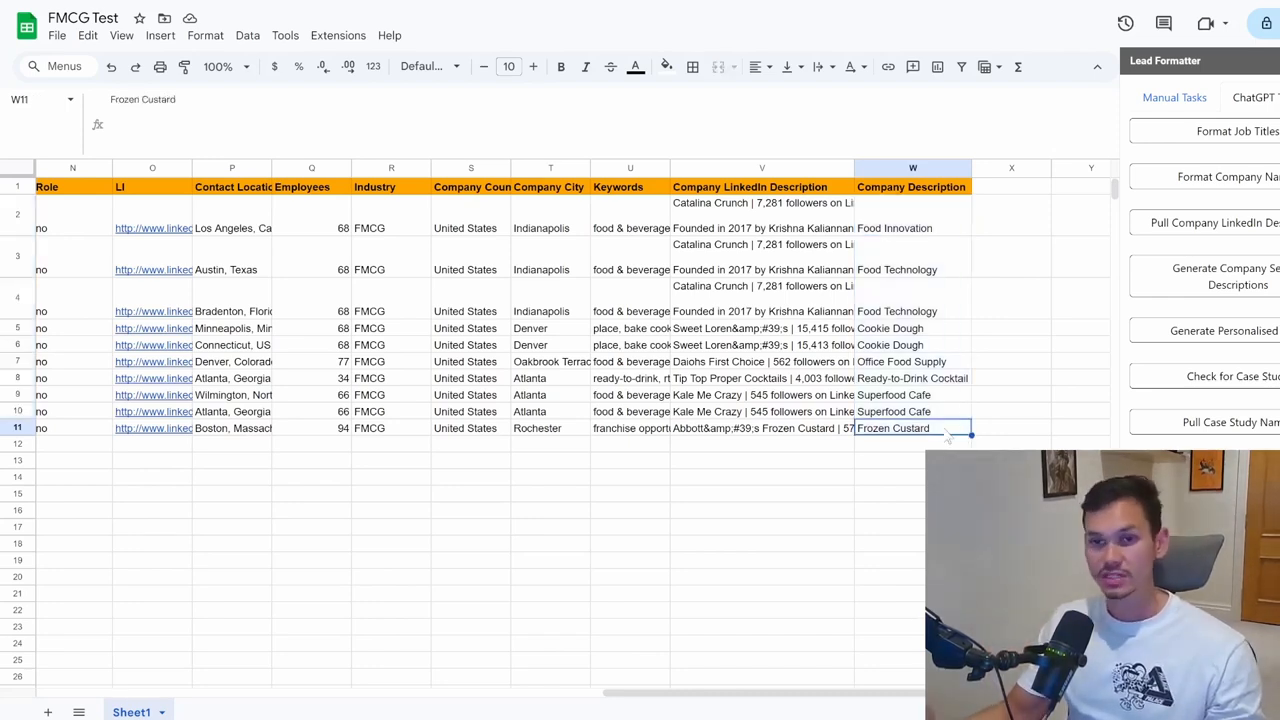
pyautogui.click(949, 416)
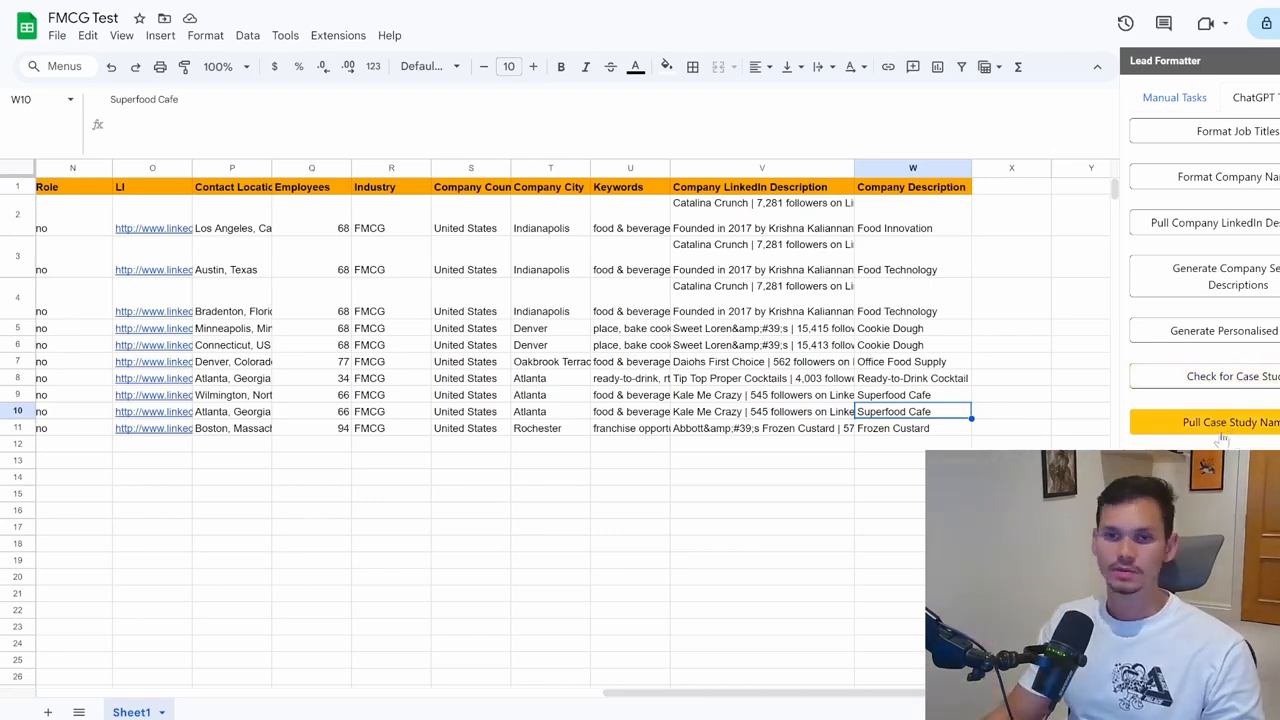
pyautogui.hscroll(-1, 550, 430)
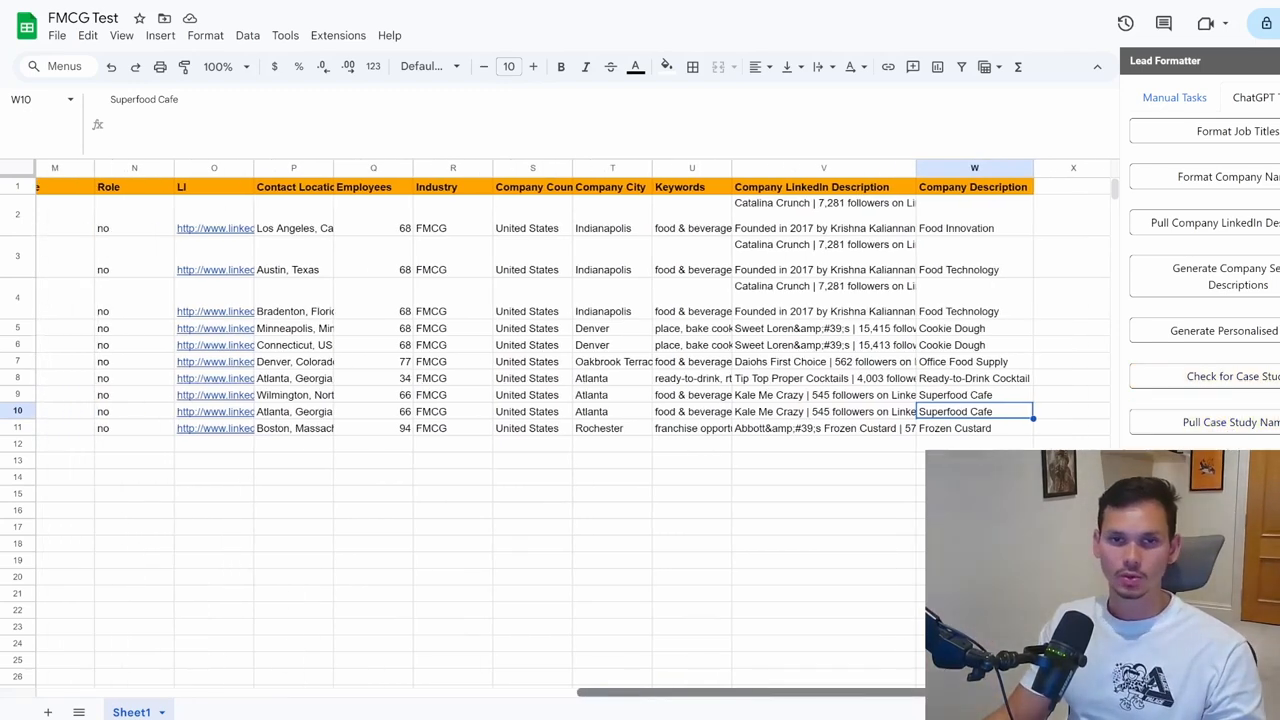
pyautogui.hscroll(-10, 560, 615)
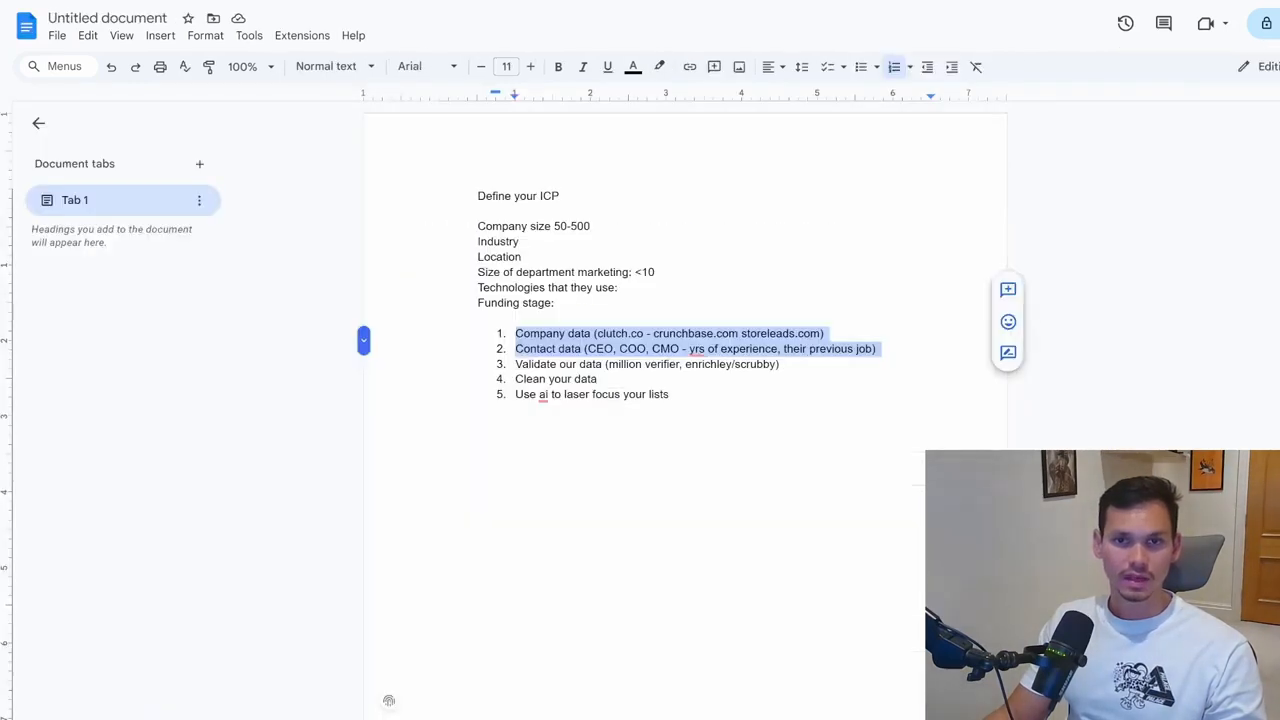
# Switch to the outline document and review list items 3 to 5 on validating data, cleaning data and using AI
pyautogui.click(604, 349)
pyautogui.moveTo(516, 364); pyautogui.dragTo(782, 364)
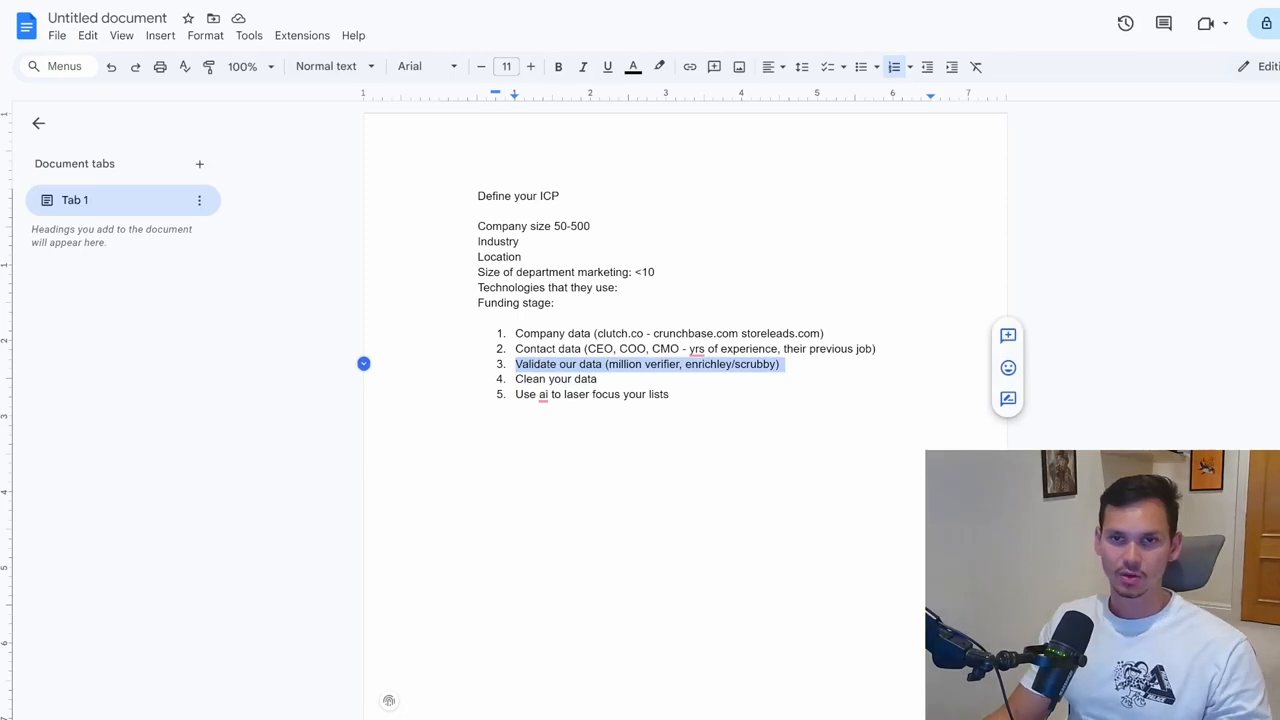
pyautogui.click(601, 379)
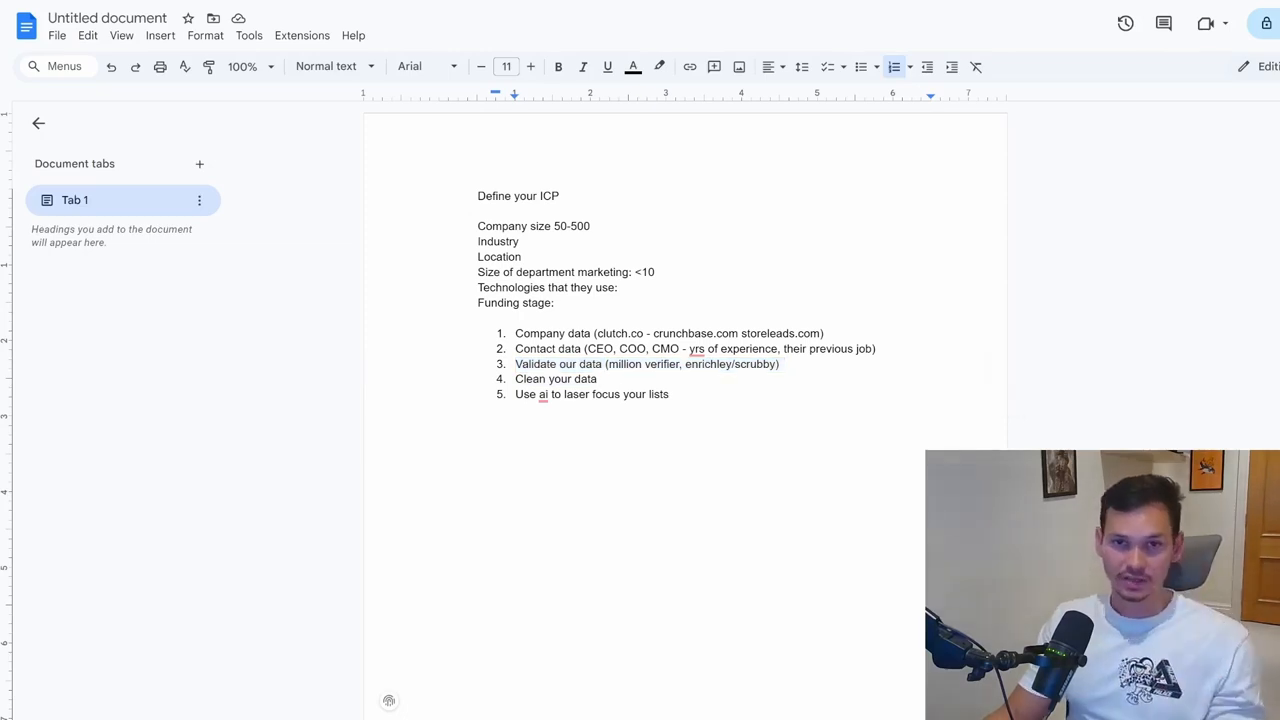
pyautogui.moveTo(601, 379); pyautogui.dragTo(516, 379)
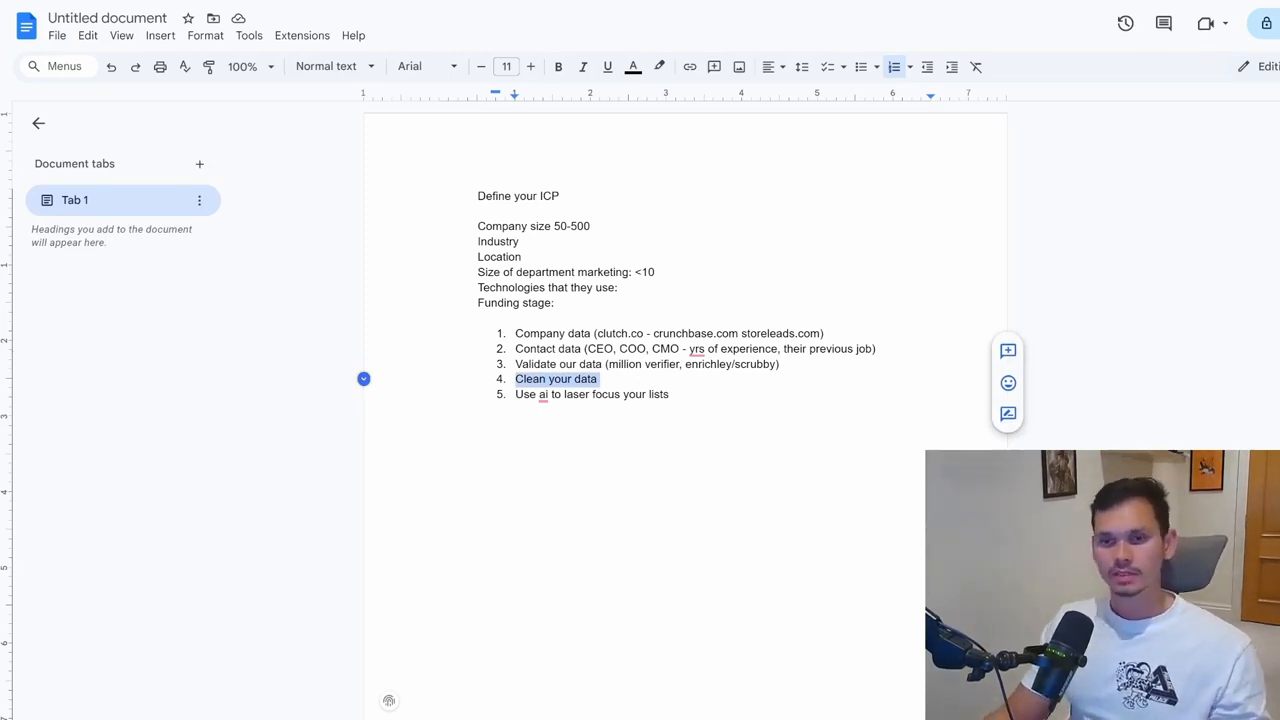
pyautogui.click(673, 394)
pyautogui.moveTo(673, 394); pyautogui.dragTo(515, 394)
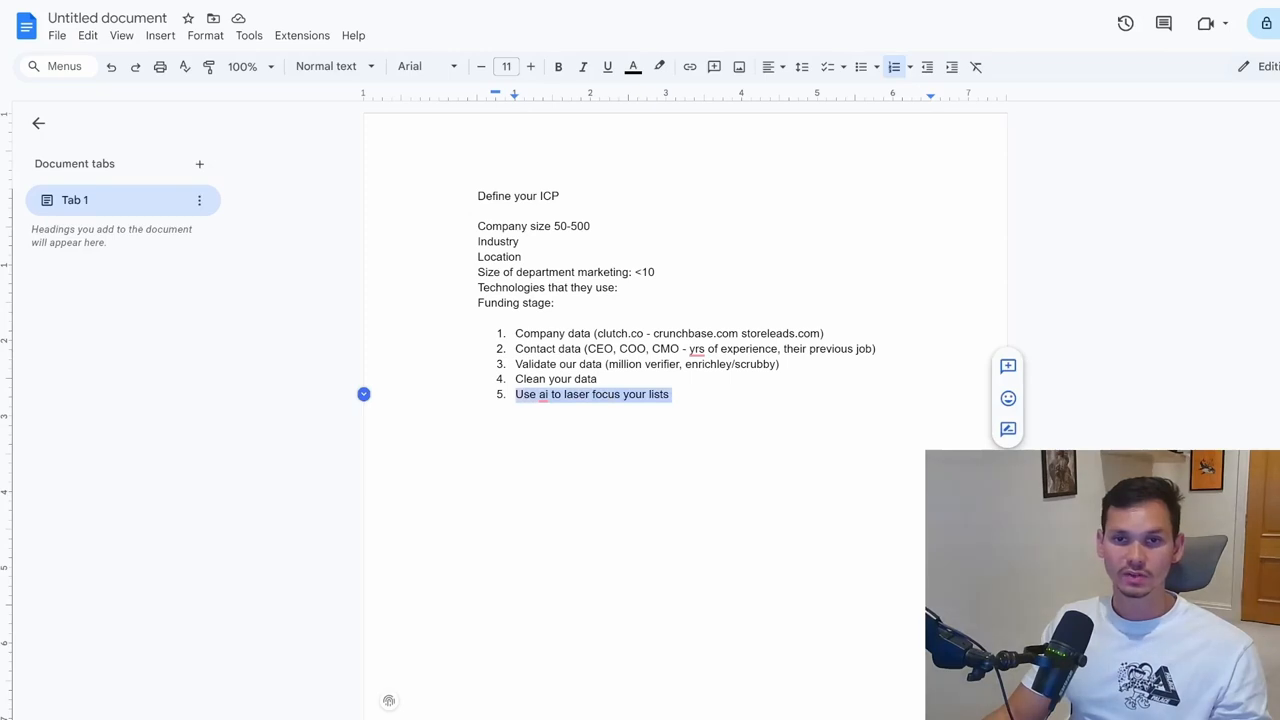
pyautogui.click(673, 394)
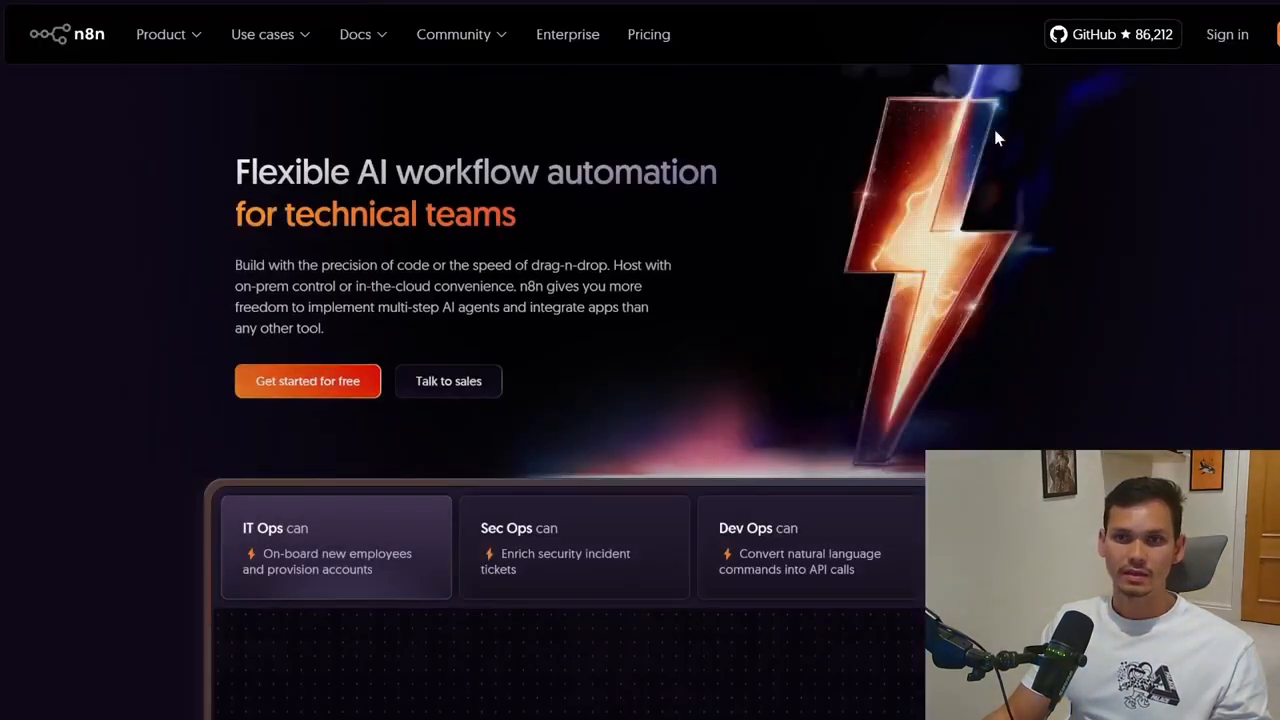
# Sign in to n8n cloud with the prefilled account name and open the Qualify ICP FMCG workflow
pyautogui.click(1247, 46)
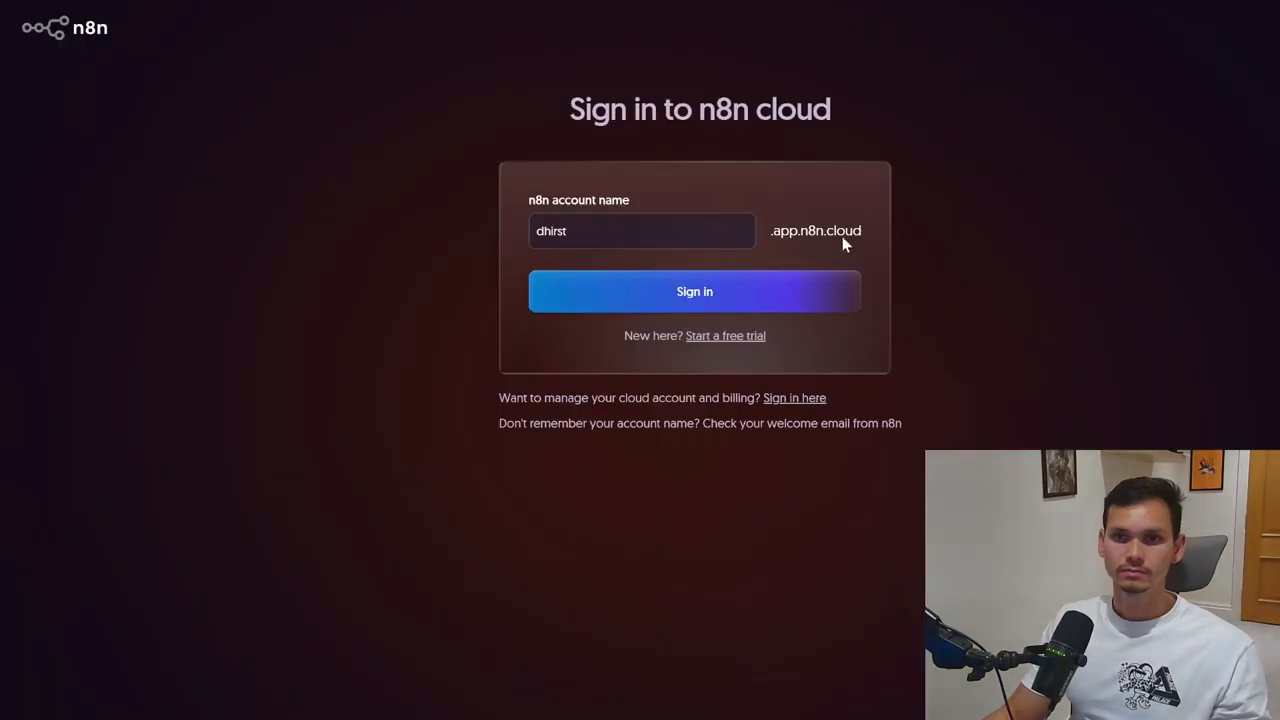
pyautogui.click(808, 302)
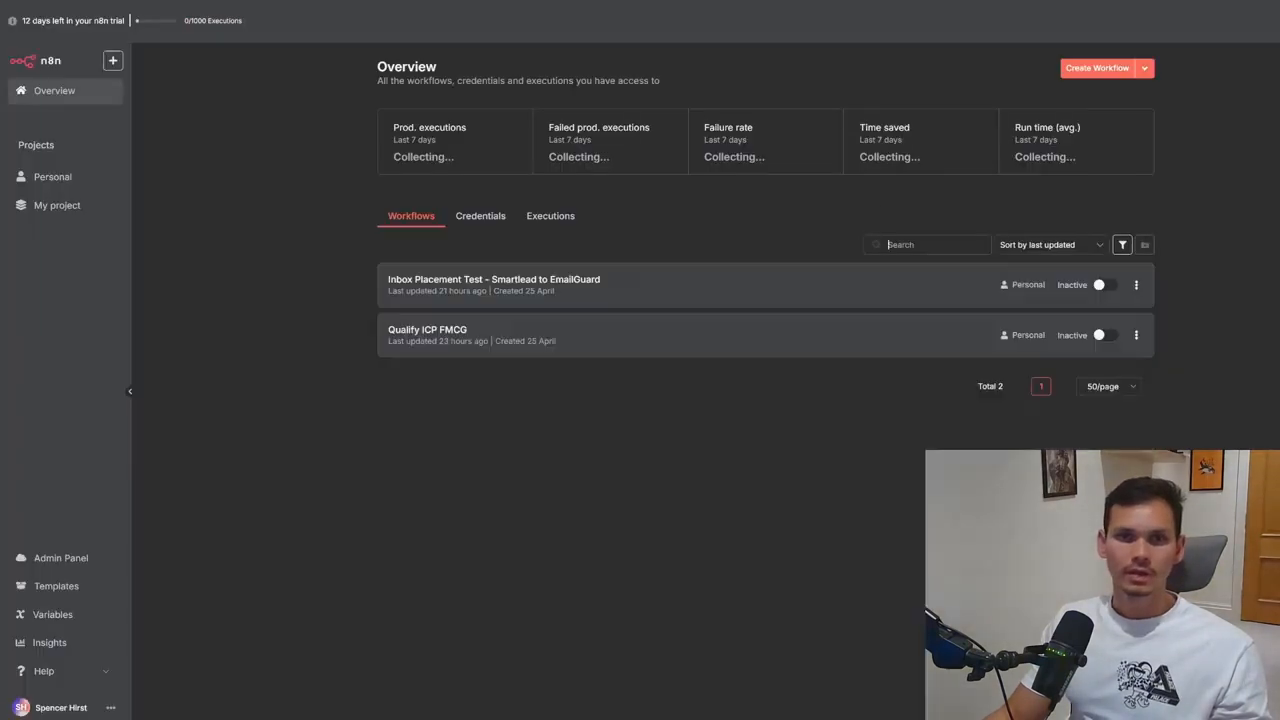
pyautogui.click(596, 341)
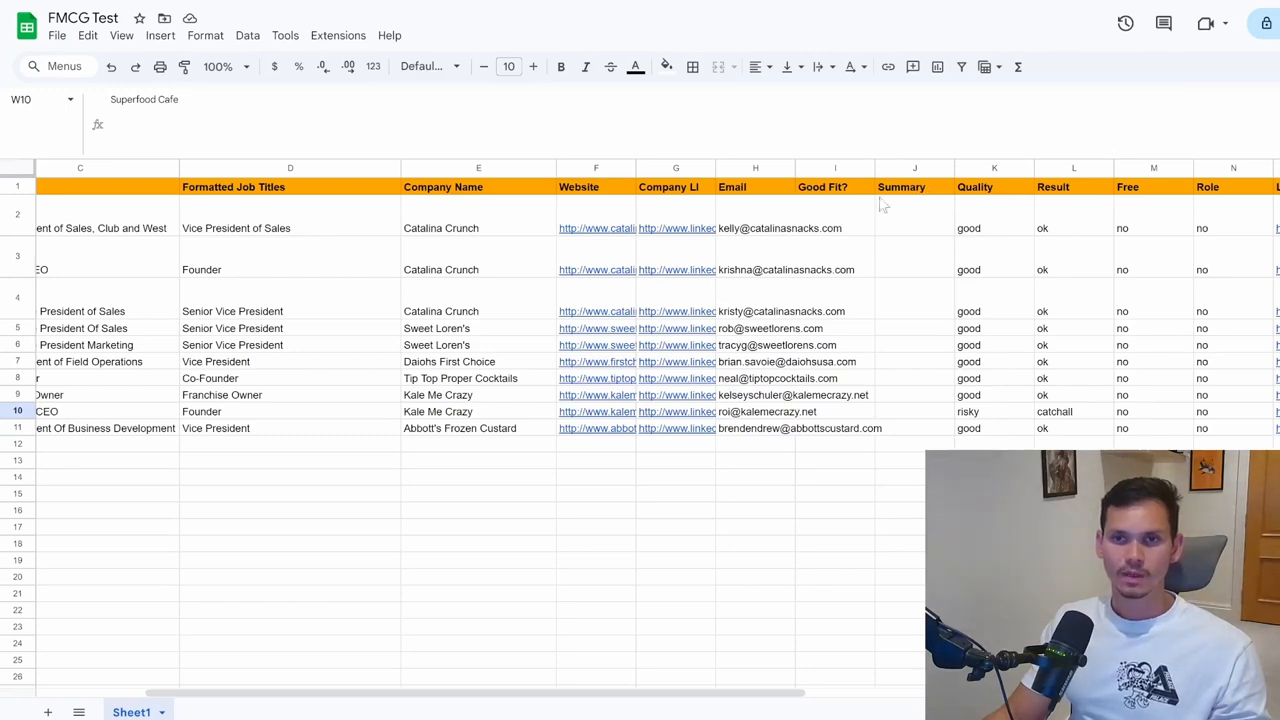
# Check the Good Fit? and Summary headers in the FMCG Test sheet, then return to the n8n workflow
pyautogui.click(828, 192)
pyautogui.click(918, 198)
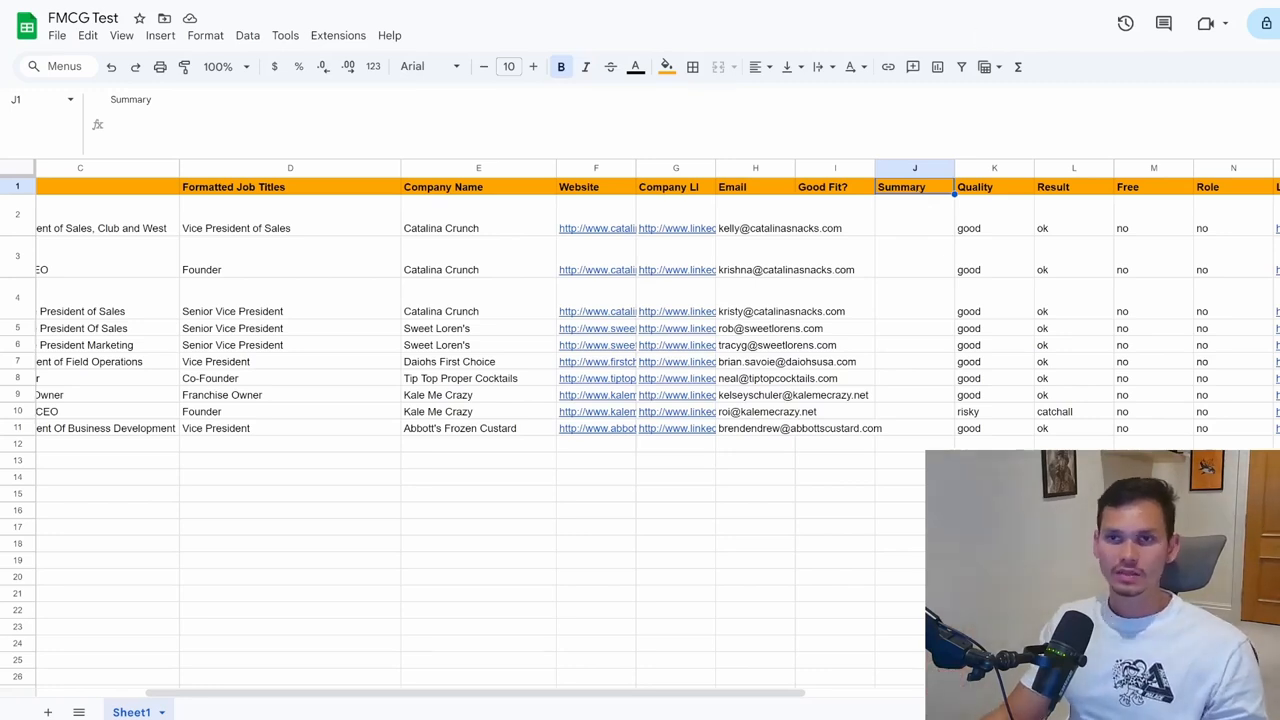
pyautogui.click(1120, 2)
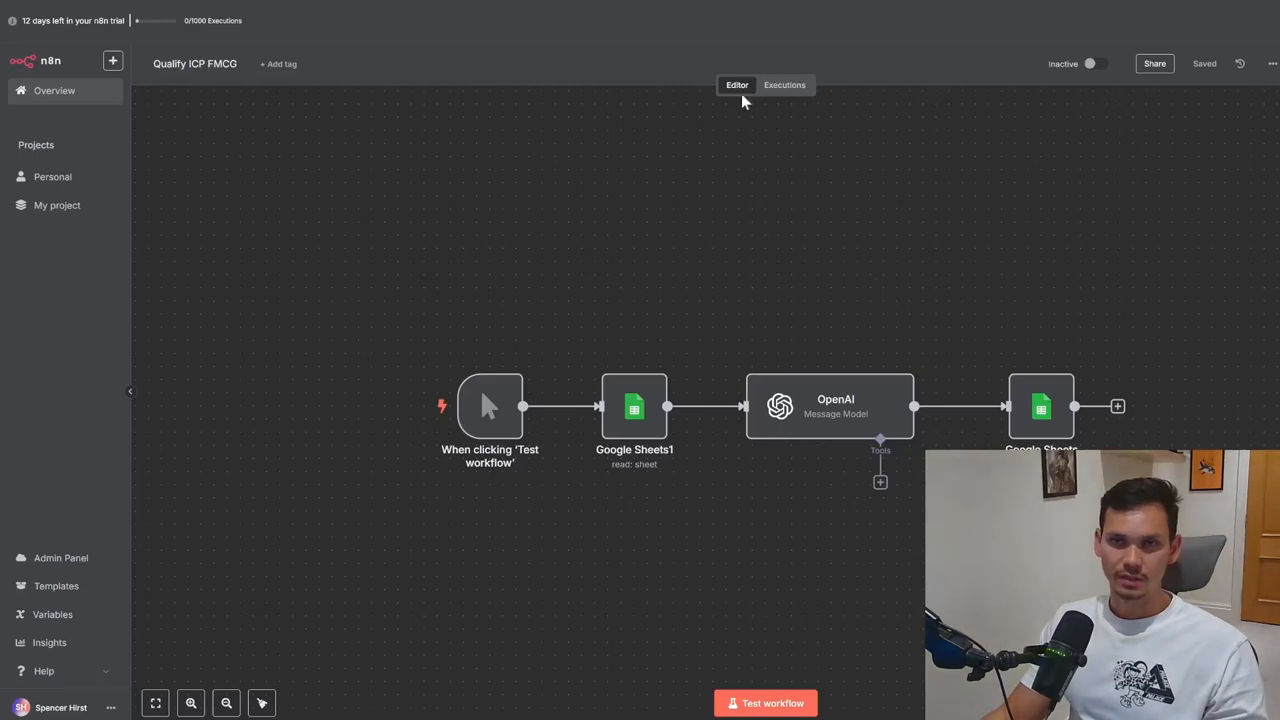
pyautogui.click(782, 2)
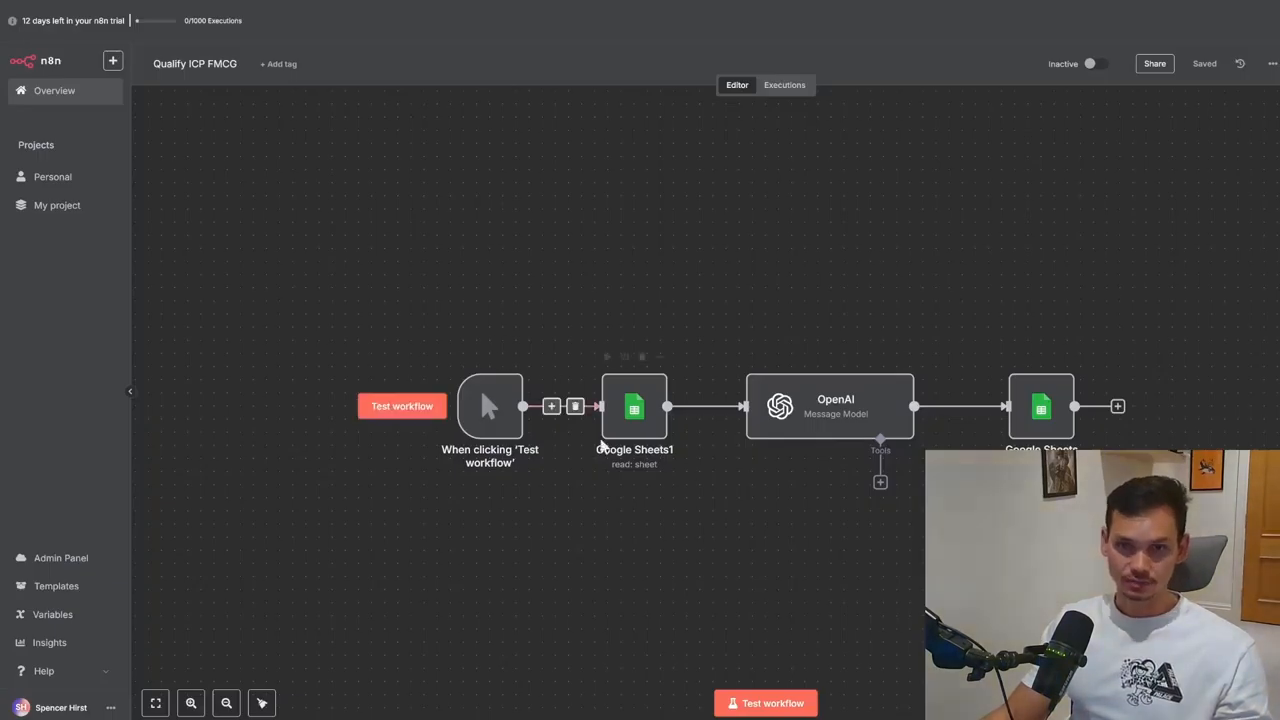
# Inspect the document, sheet and row-reading settings of the Google Sheets1 node, then return to the canvas
pyautogui.click(638, 418)
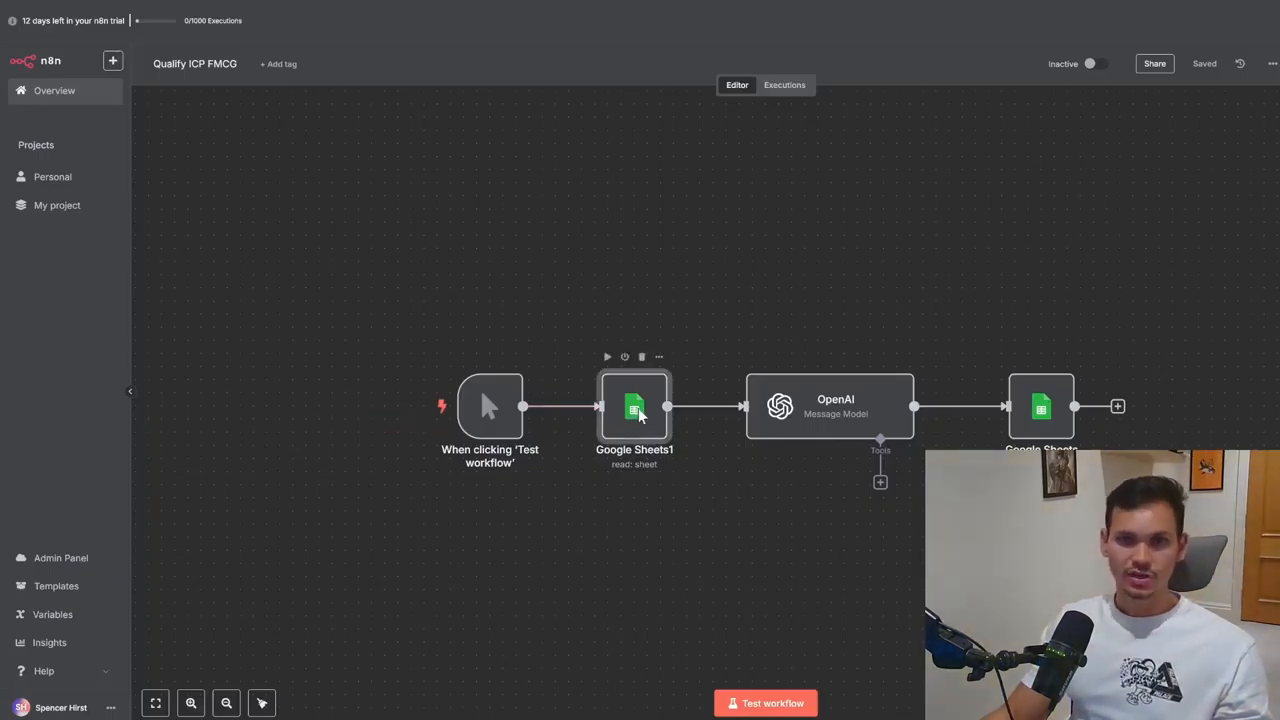
pyautogui.doubleClick(638, 418)
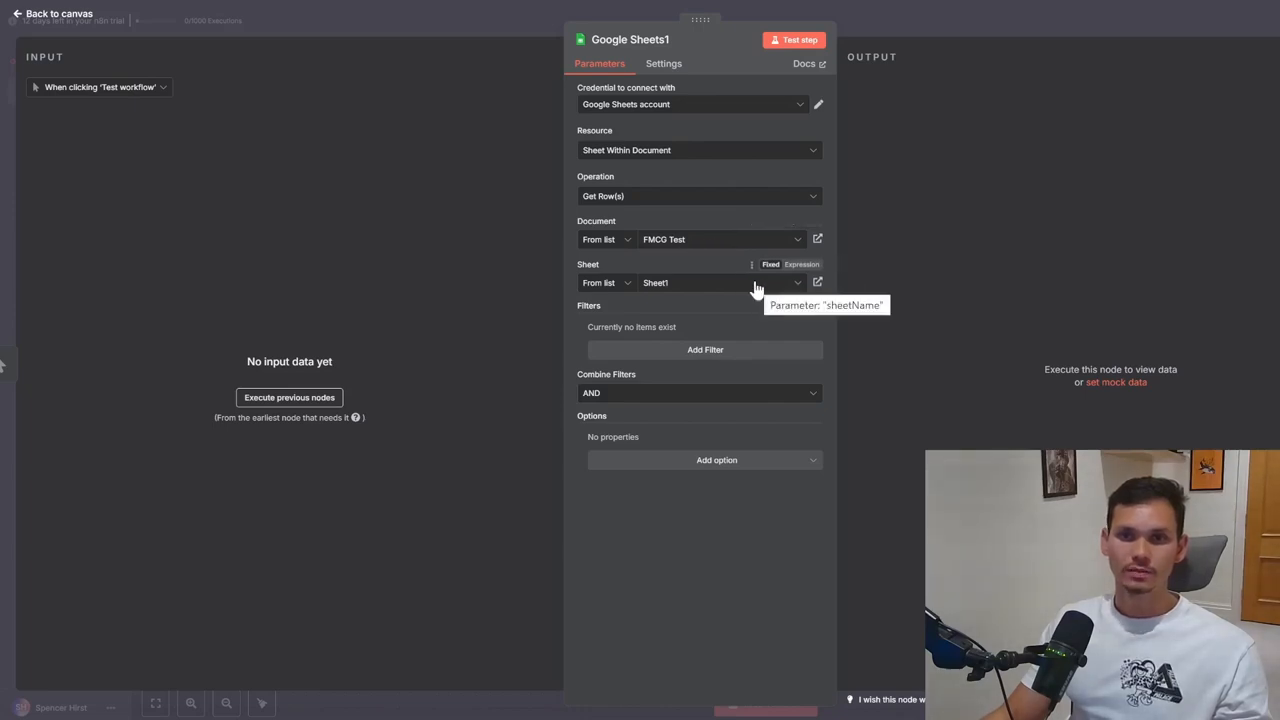
pyautogui.click(987, 12)
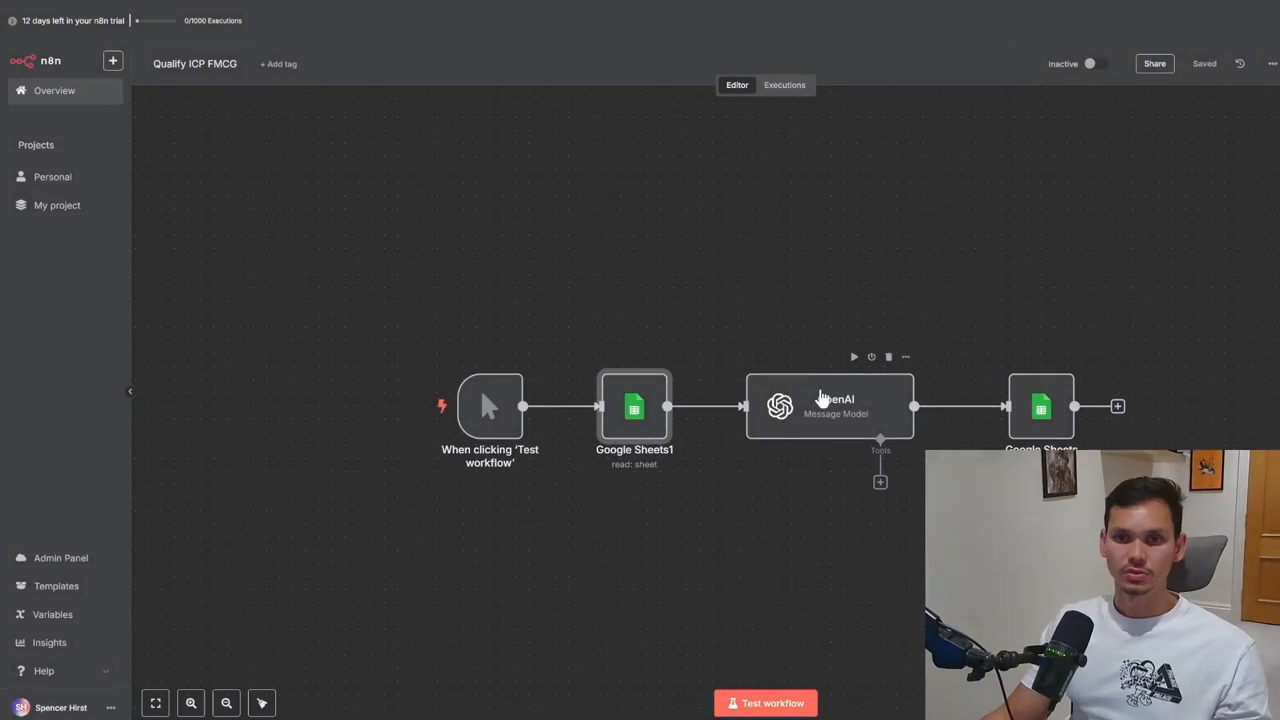
# Open the OpenAI node's settings and select OpenAi account as its credential
pyautogui.doubleClick(820, 397)
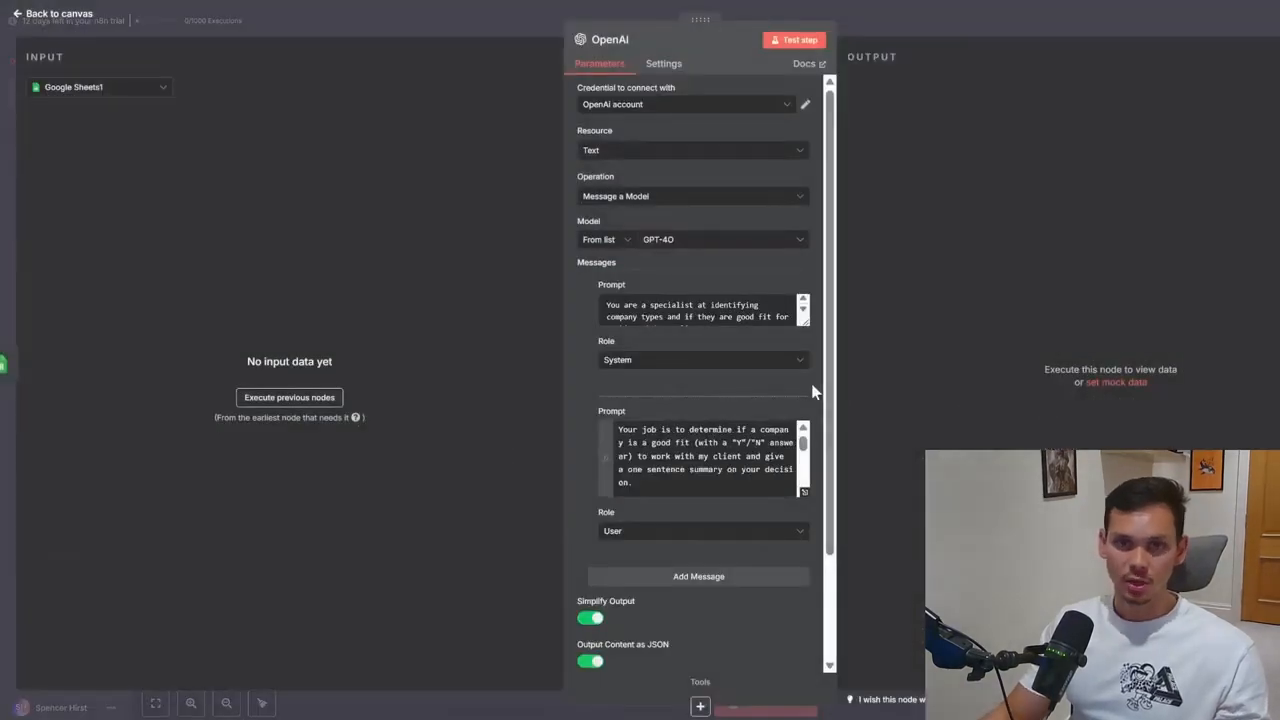
pyautogui.click(786, 108)
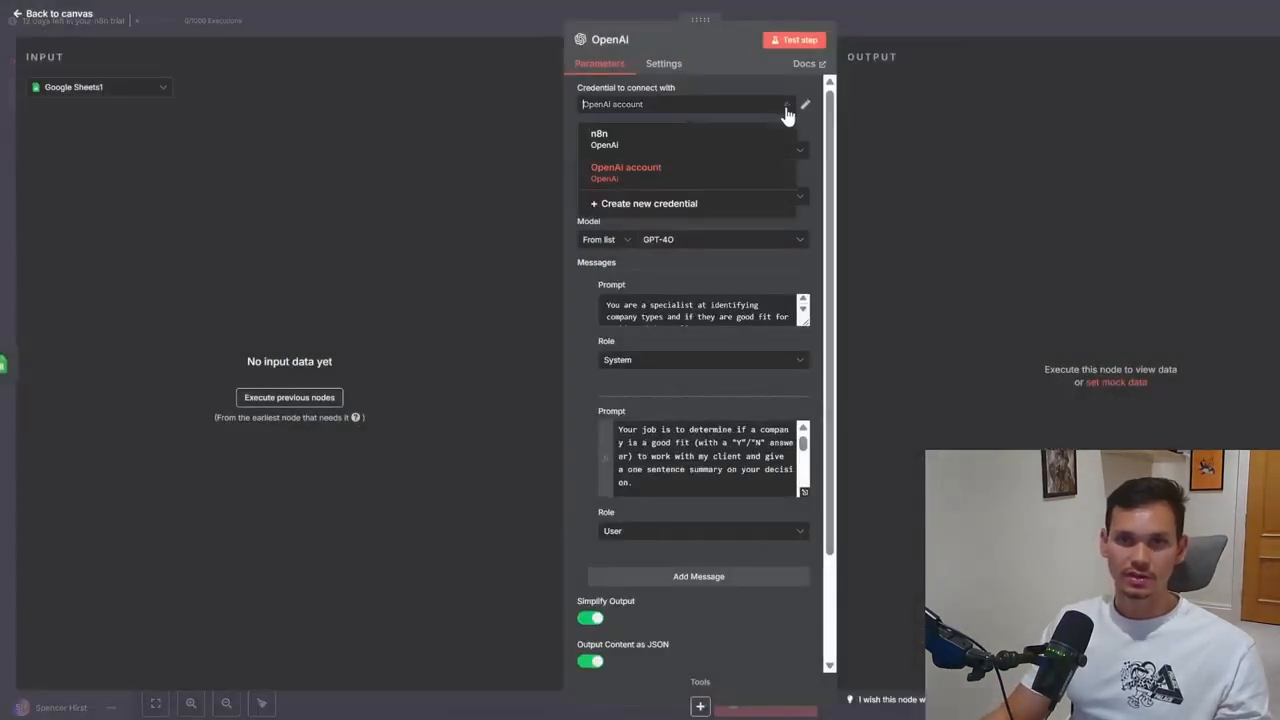
pyautogui.click(654, 172)
# View the OpenAI platform's API keys page in a new browser tab, then reselect the OpenAi account credential in the OpenAI node
pyautogui.hotkey('ctrl', 't')
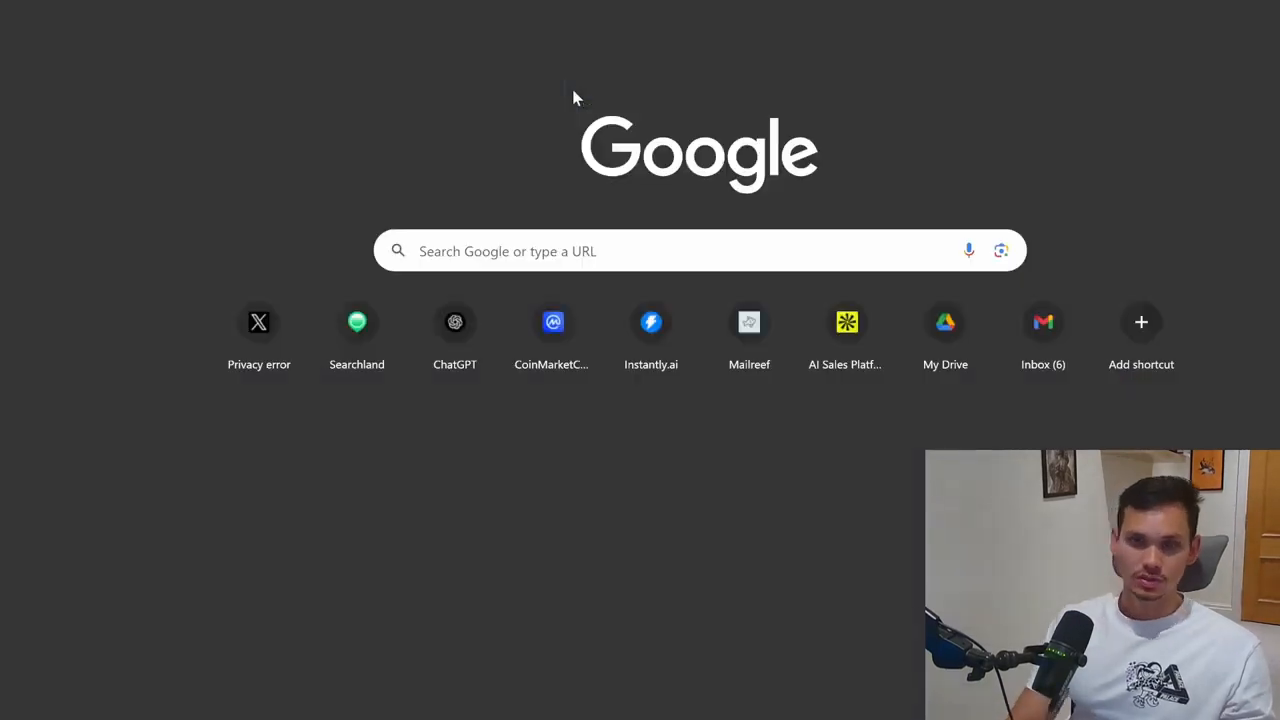
pyautogui.write('platform')
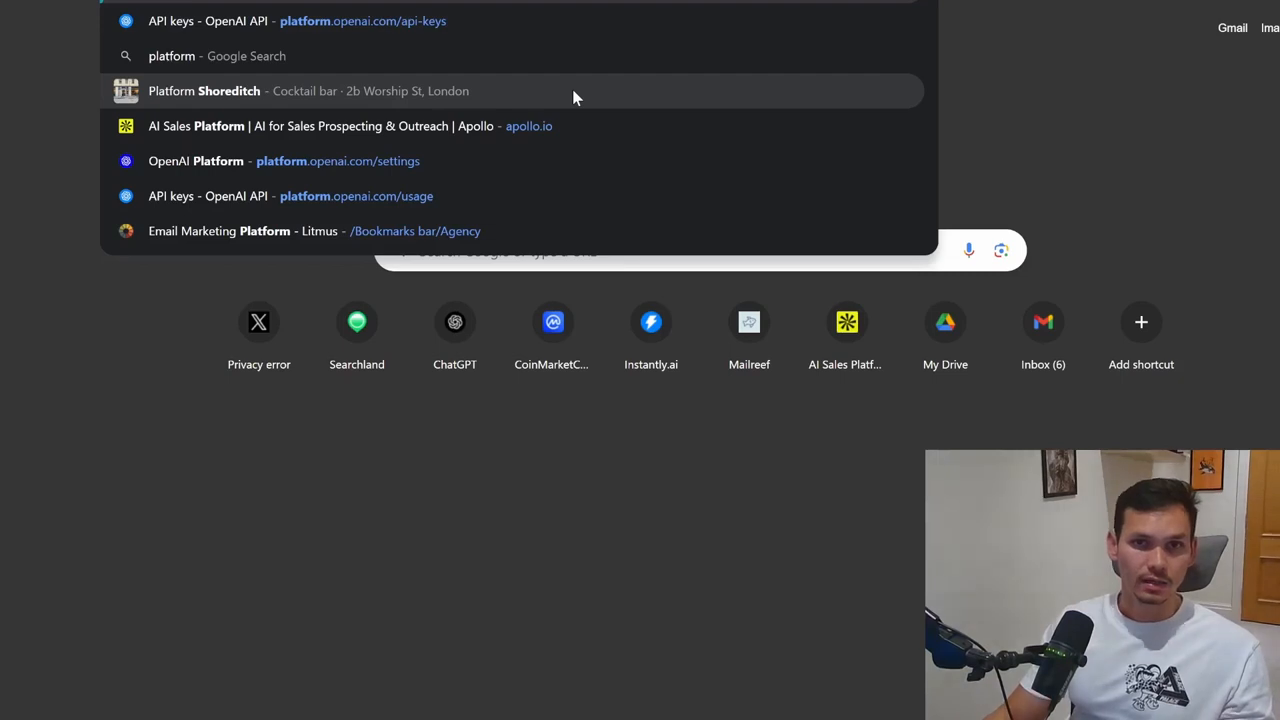
pyautogui.click(534, 21)
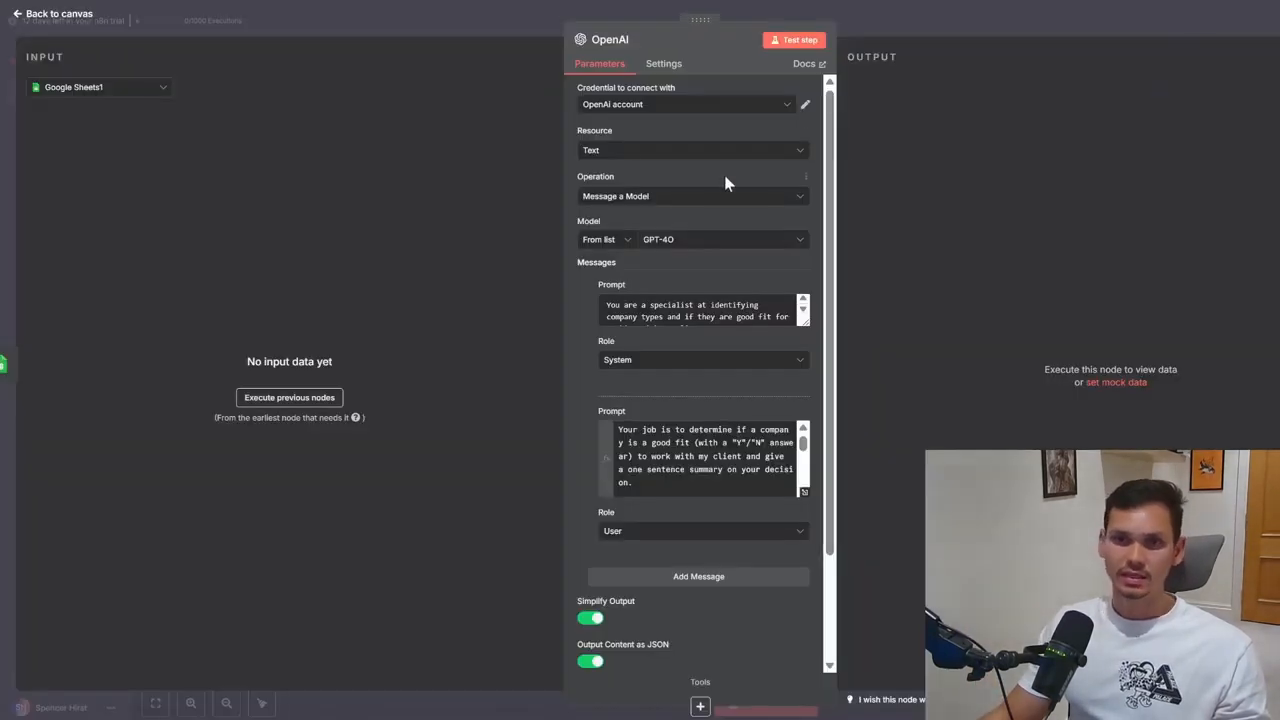
pyautogui.click(766, 106)
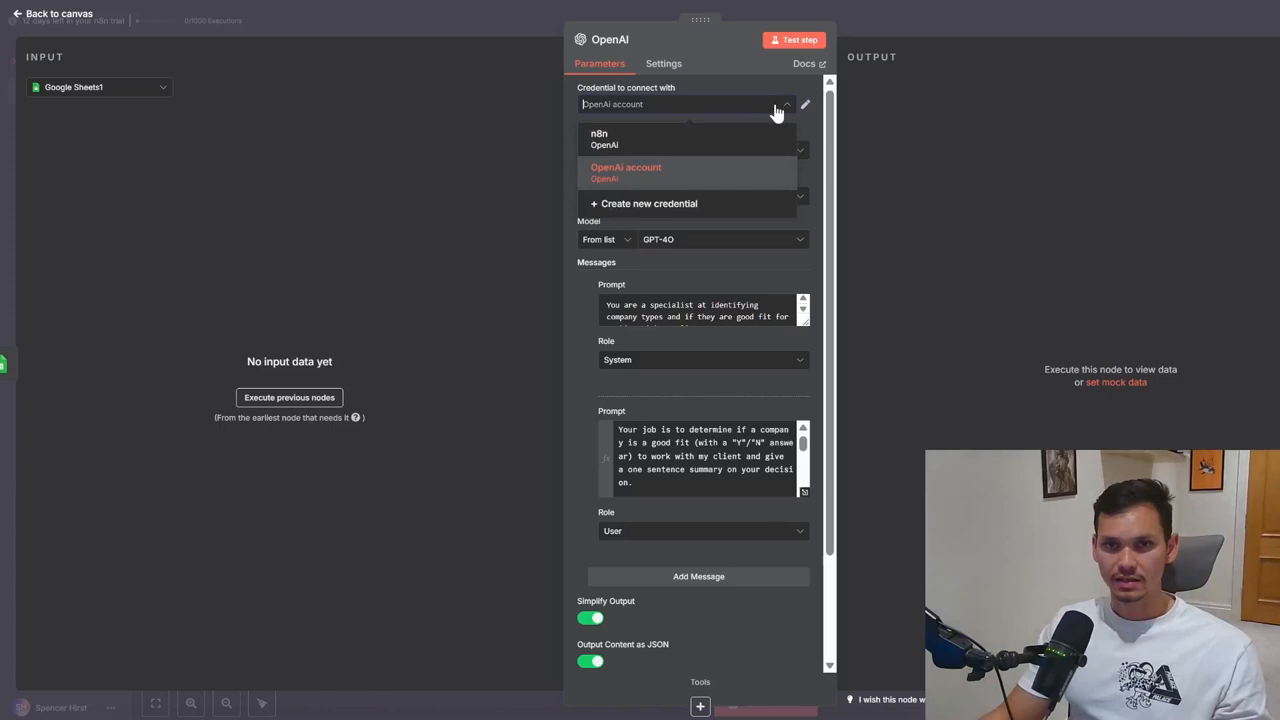
pyautogui.click(697, 174)
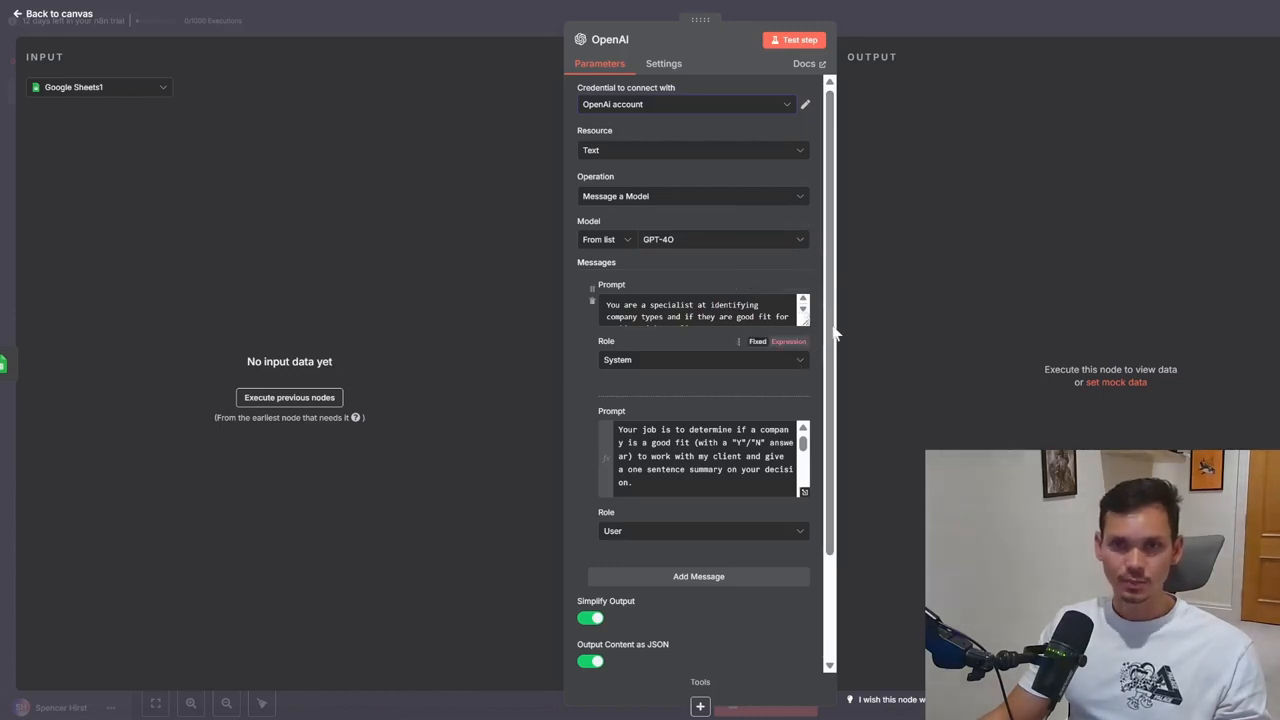
# Enlarge the System prompt box and read both the System prompt and the full User prompt, then return to the canvas
pyautogui.scroll(-1, 833, 310)
pyautogui.moveTo(806, 232); pyautogui.dragTo(815, 337)
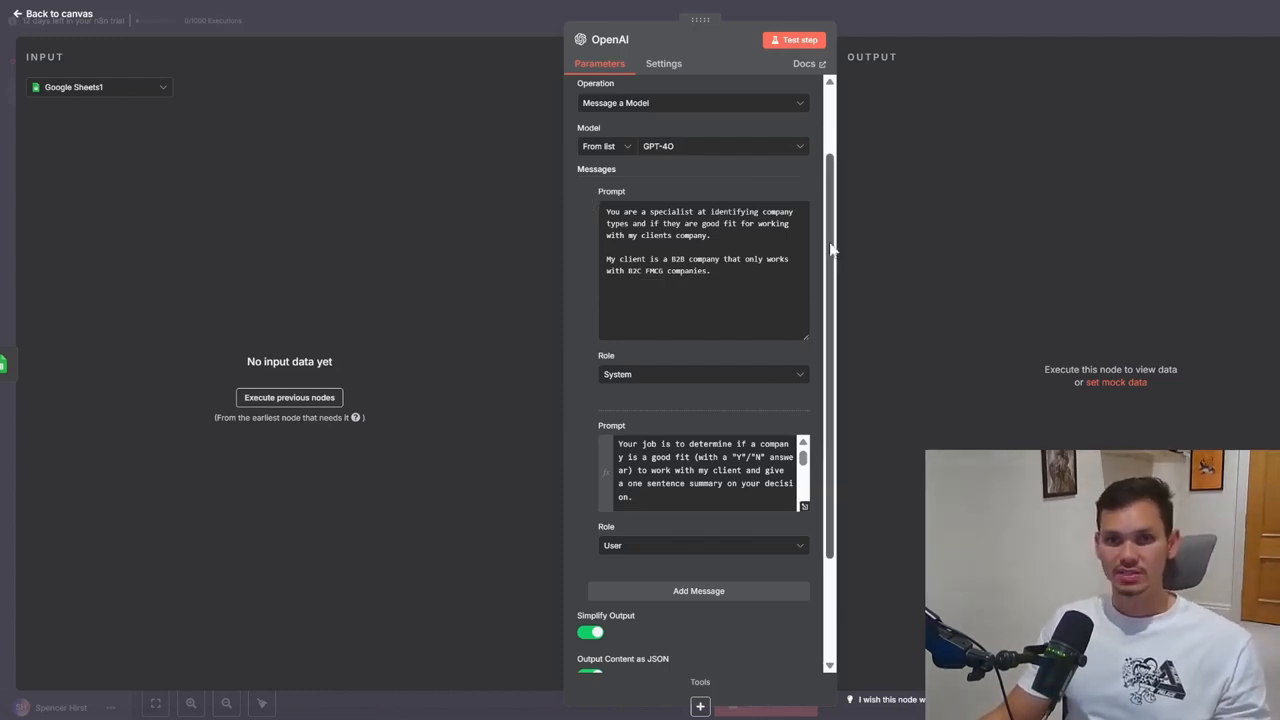
pyautogui.moveTo(830, 240); pyautogui.dragTo(813, 313)
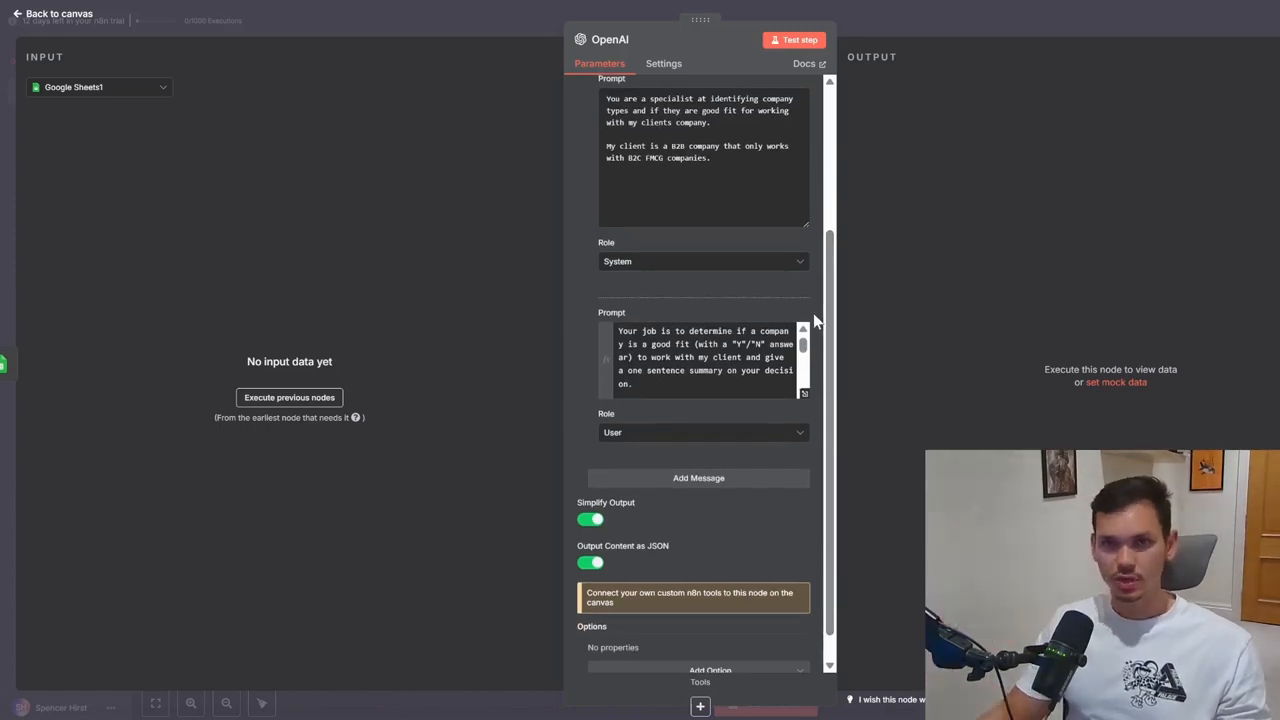
pyautogui.scroll(4, 724, 371)
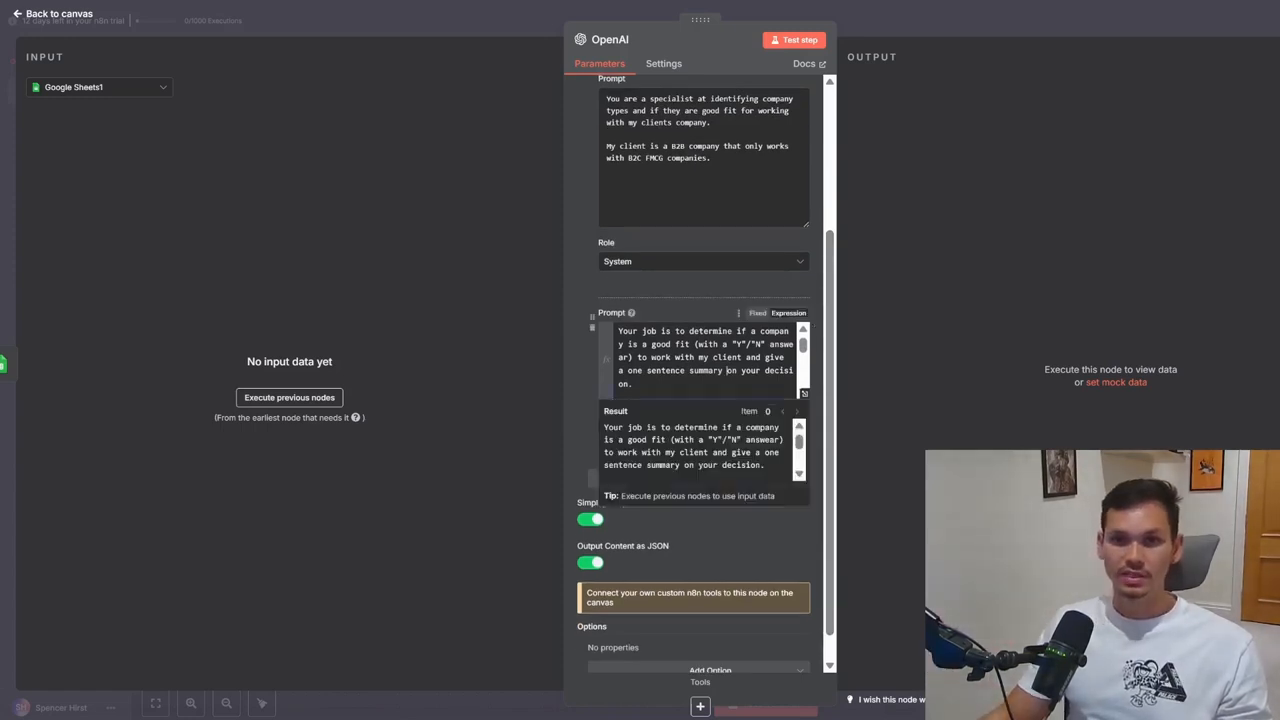
pyautogui.scroll(-4, 590, 475)
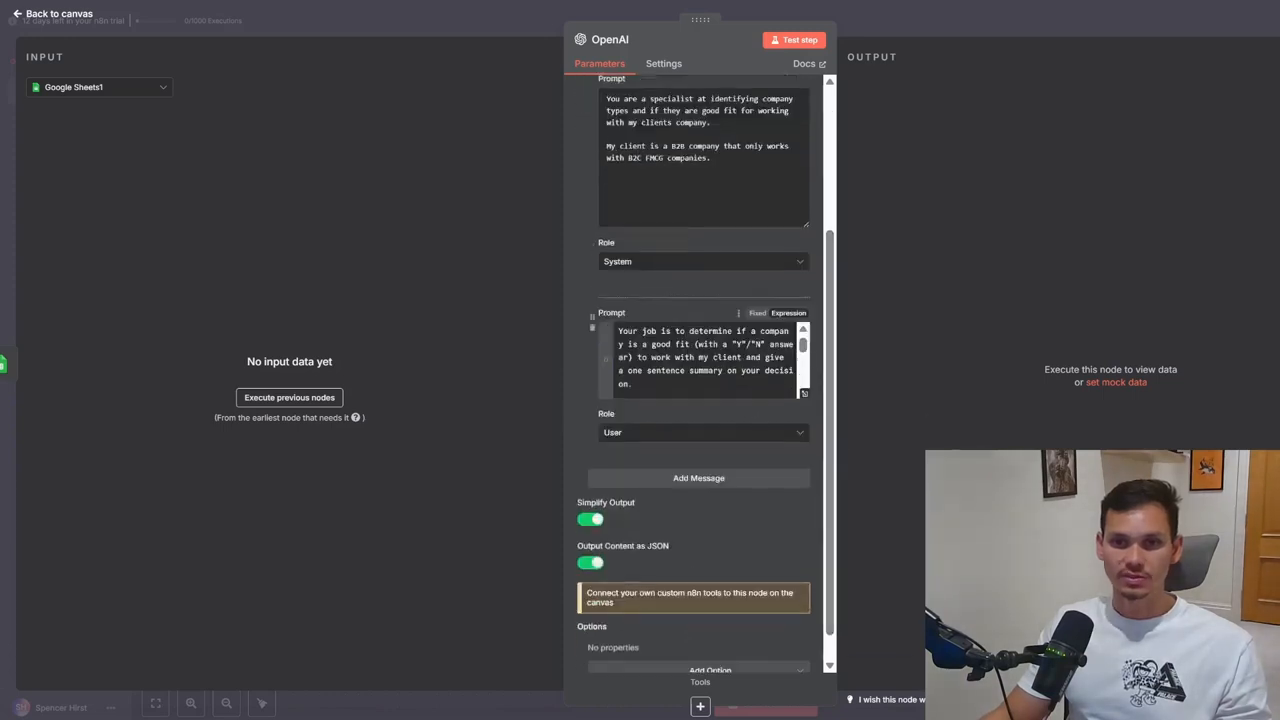
pyautogui.click(804, 393)
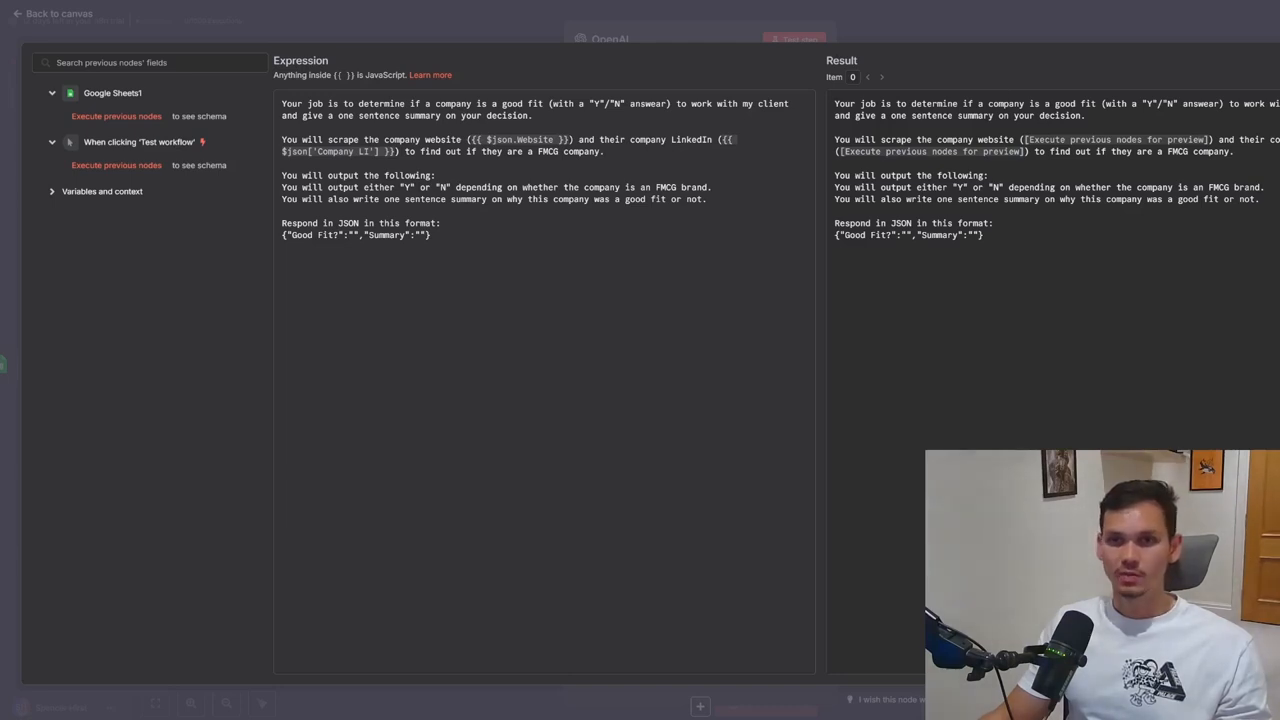
pyautogui.press('Escape')
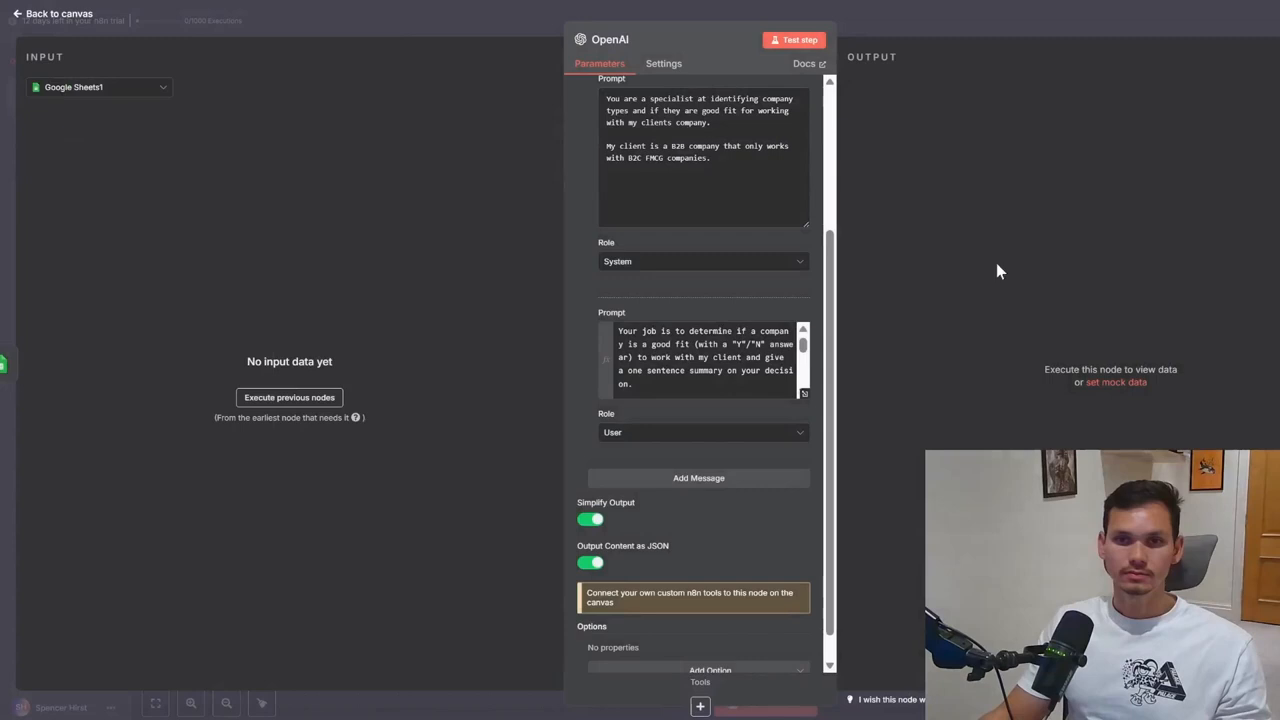
pyautogui.click(1120, 17)
# Test the Google Sheets1 node to fetch the rows and check the Website and Company LI fields in the JSON output
pyautogui.doubleClick(643, 414)
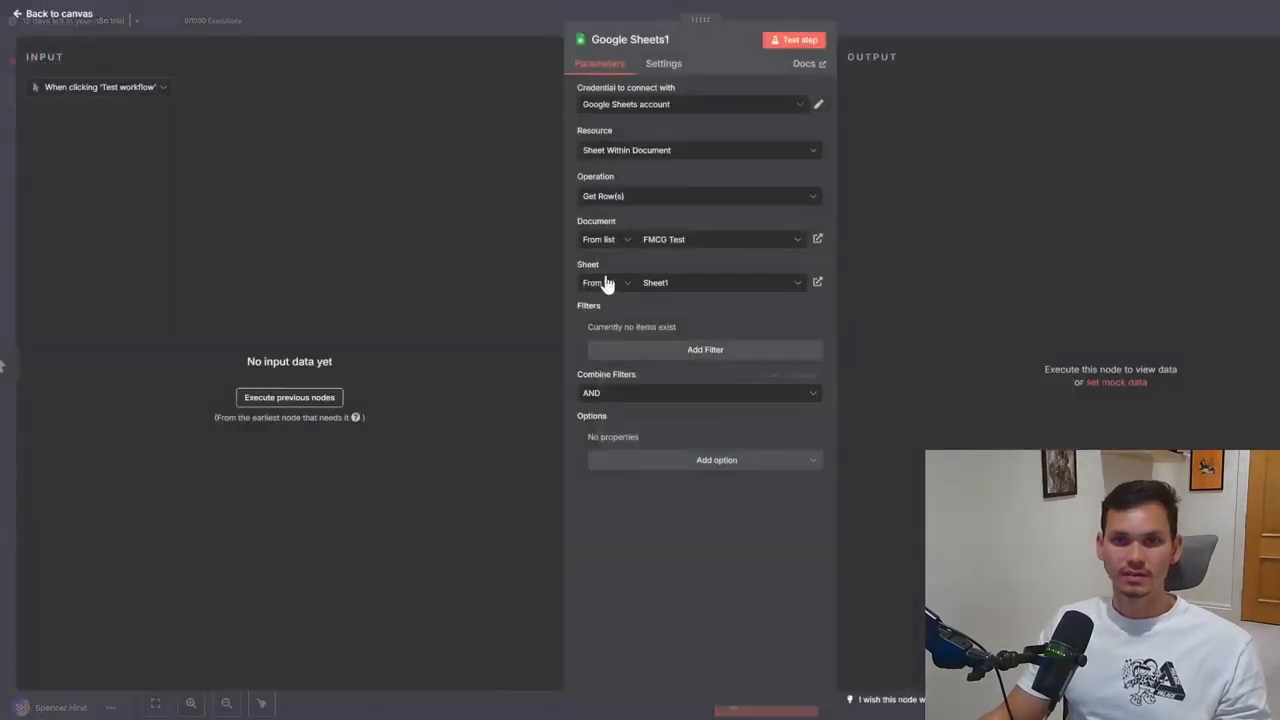
pyautogui.click(802, 40)
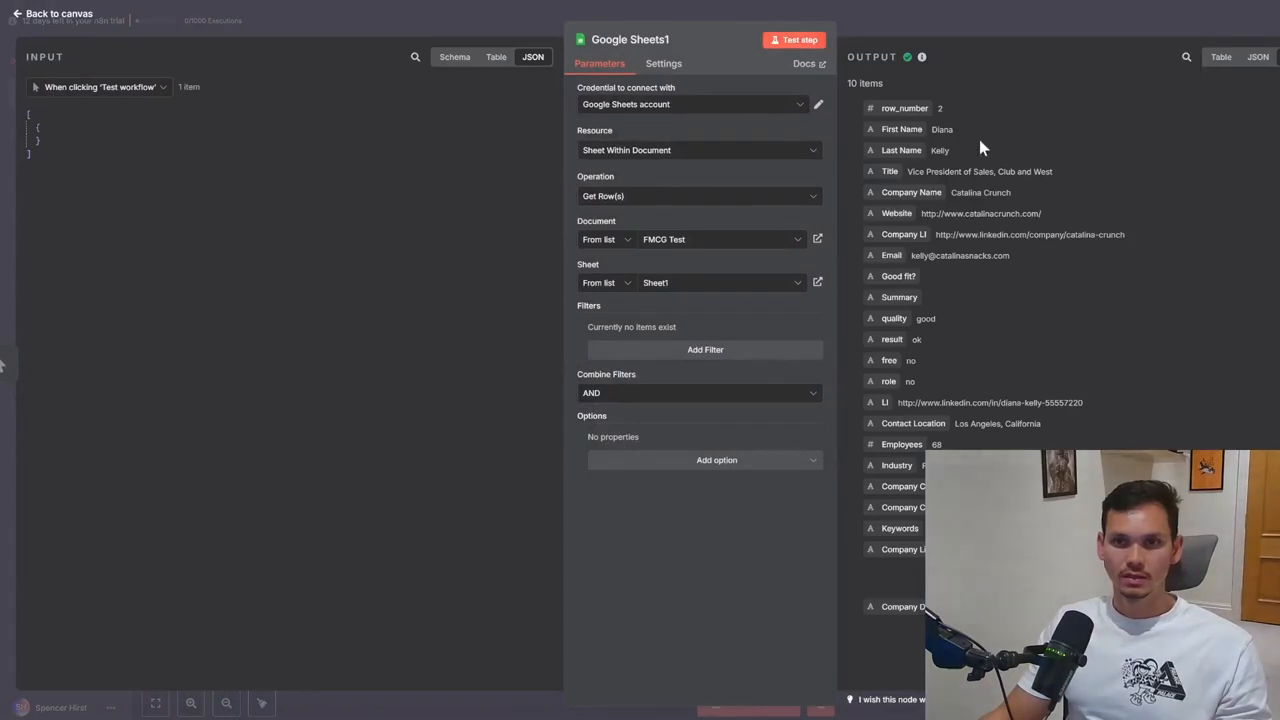
pyautogui.click(1258, 58)
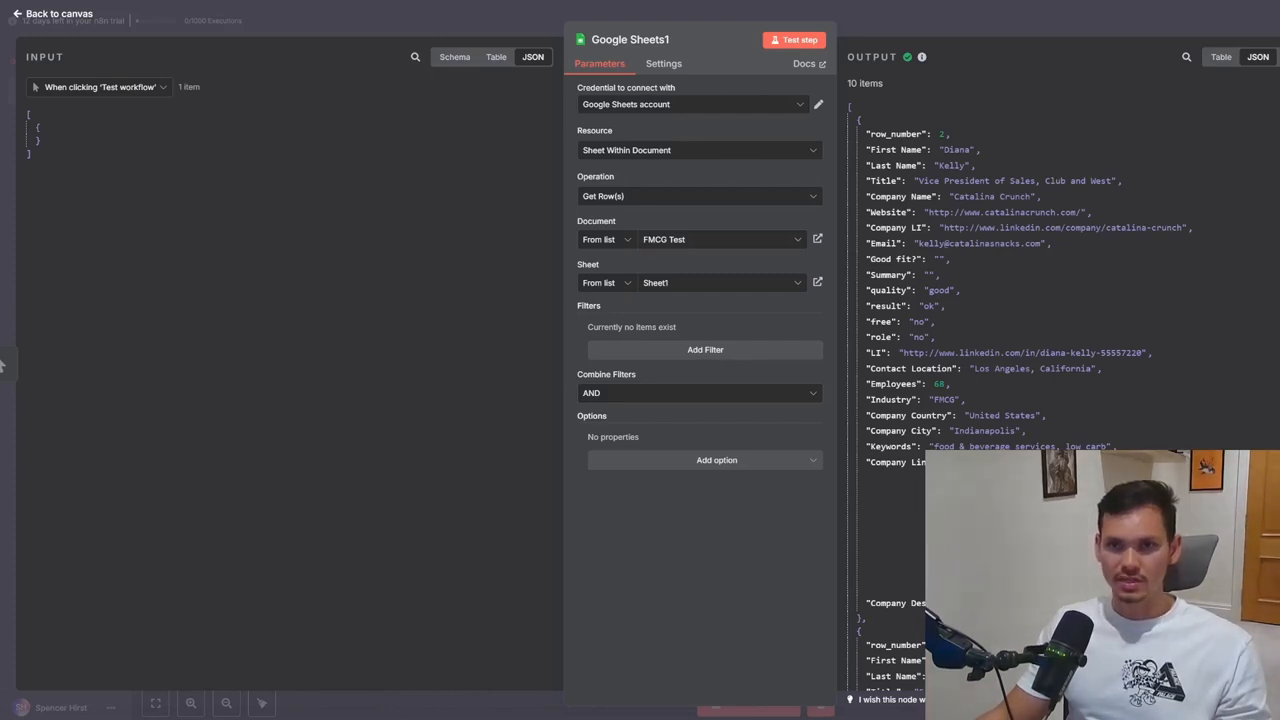
pyautogui.moveTo(866, 212); pyautogui.dragTo(1092, 212)
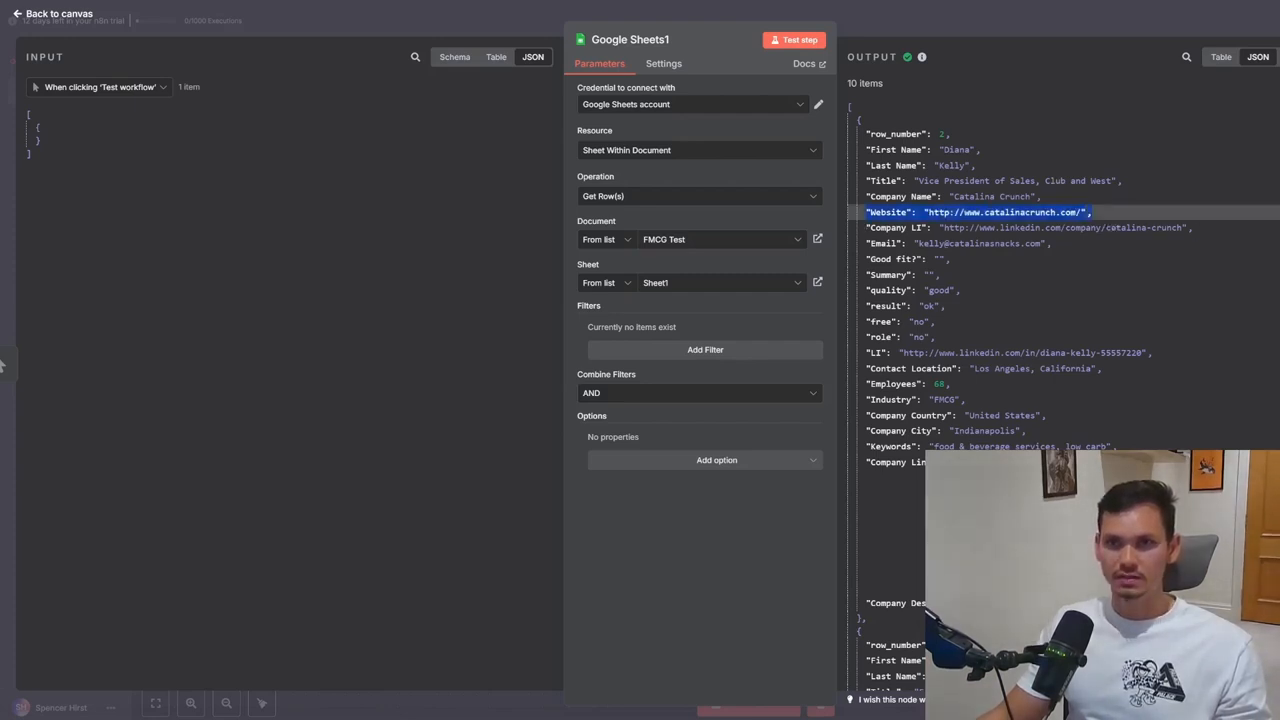
pyautogui.moveTo(1207, 229); pyautogui.dragTo(866, 231)
pyautogui.click(798, 13)
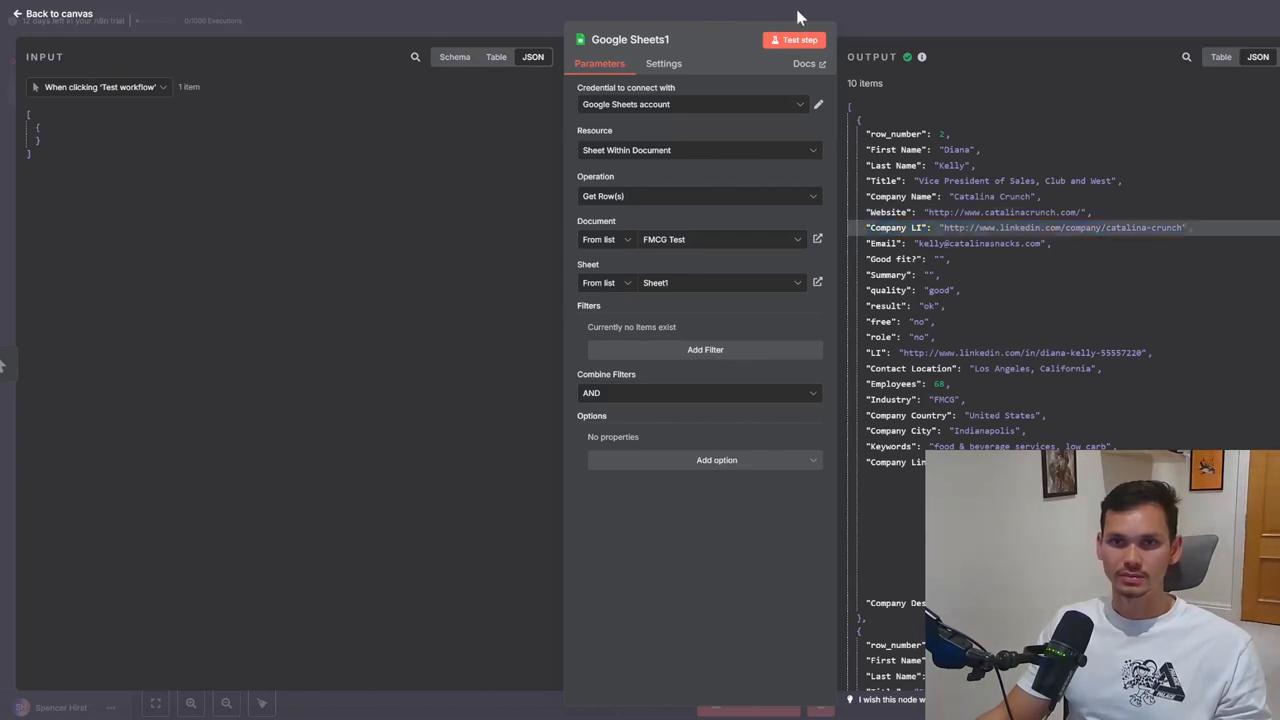
# Review the OpenAI node's full User prompt with the Website and Company LI expressions filled from the fetched rows, then return to the canvas
pyautogui.doubleClick(858, 376)
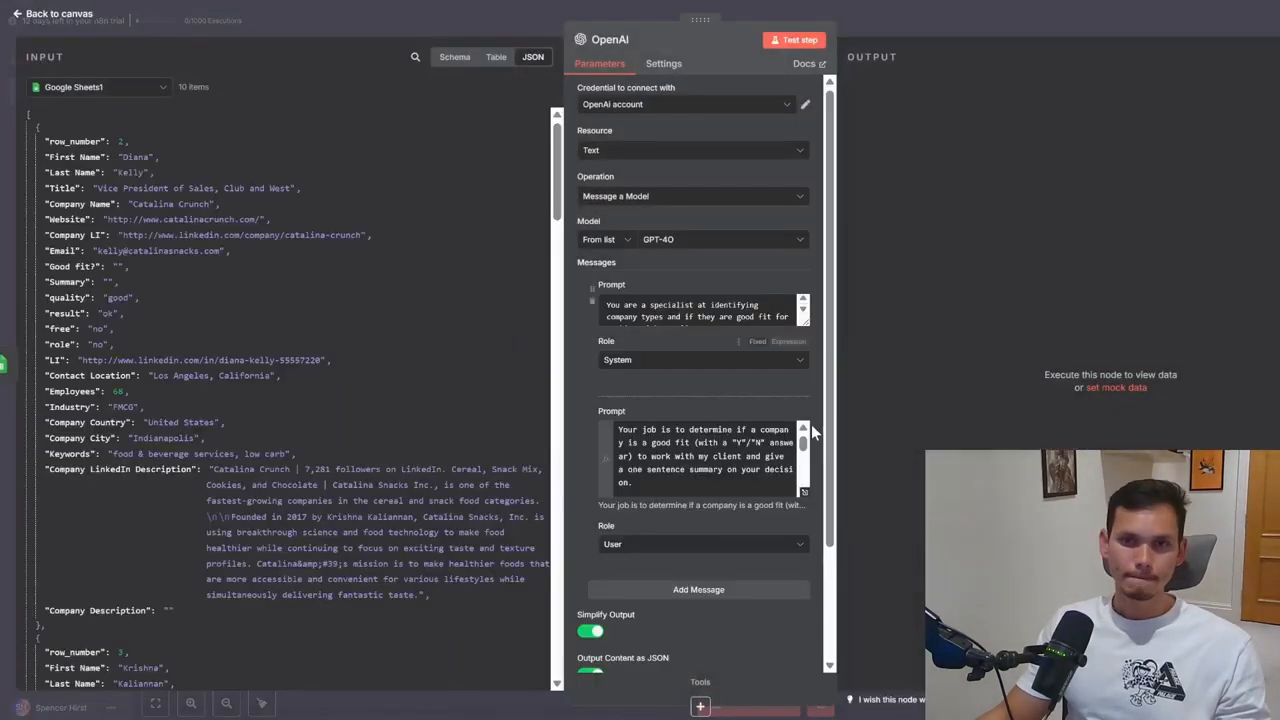
pyautogui.click(805, 491)
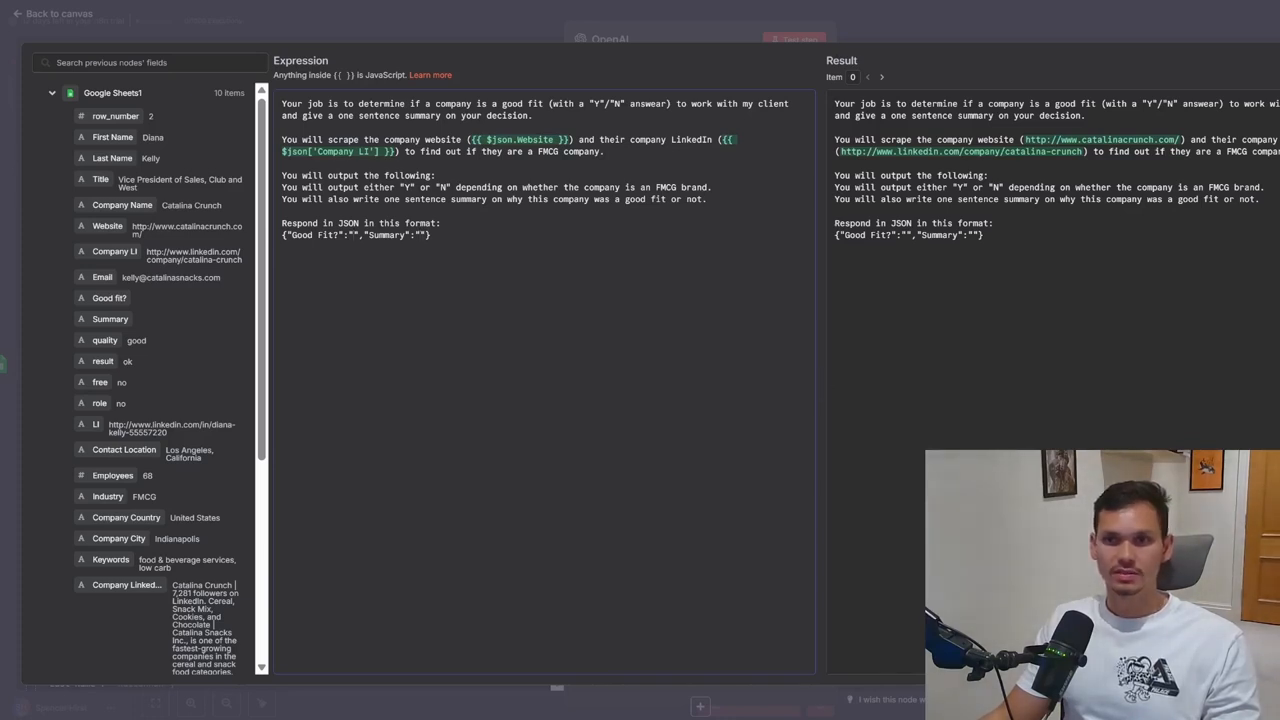
pyautogui.press('Escape')
pyautogui.click(951, 17)
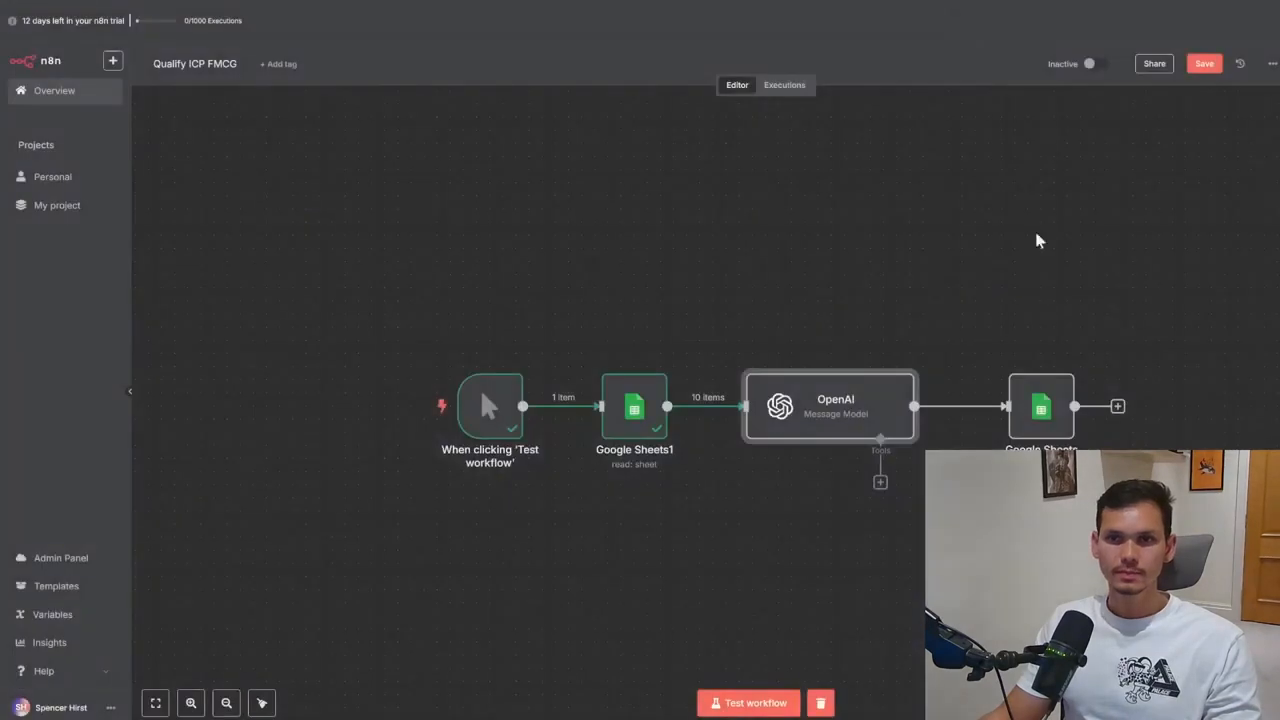
# Inspect the final Google Sheets node's Email matching and its Good fit? and Summary mappings, comparing the match column with the FMCG Test sheet
pyautogui.doubleClick(1042, 408)
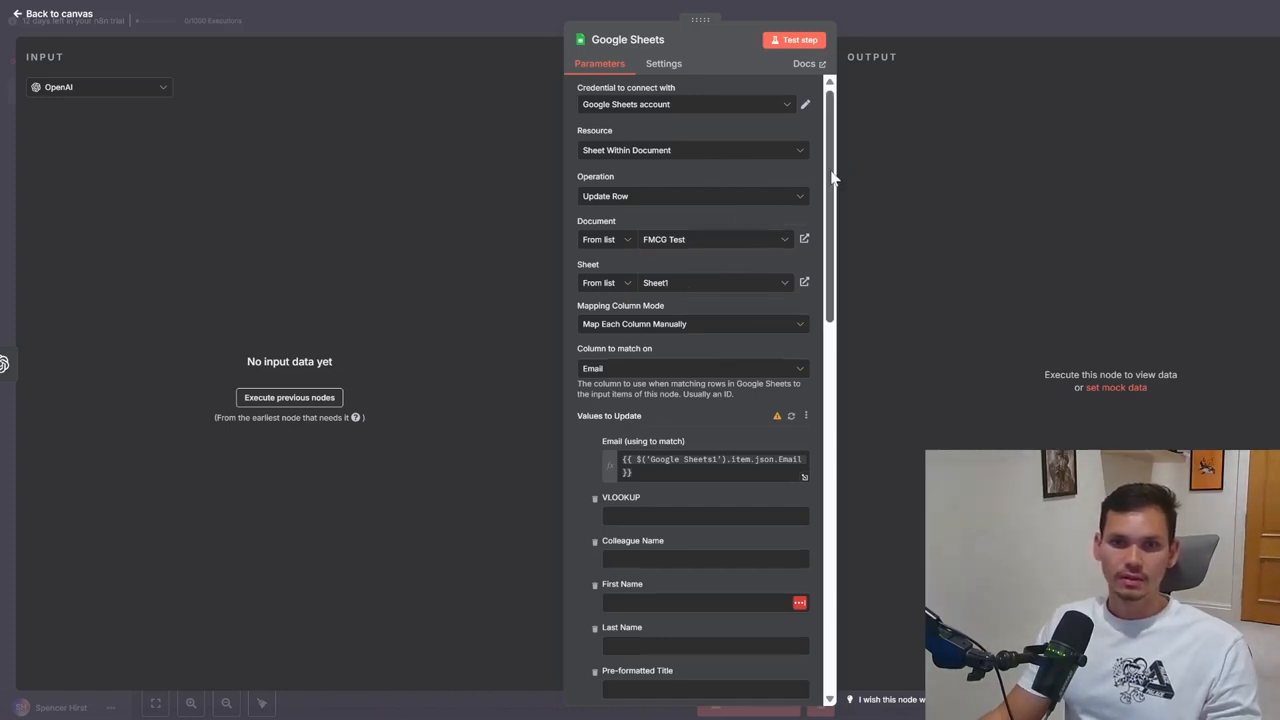
pyautogui.moveTo(831, 177); pyautogui.dragTo(833, 210)
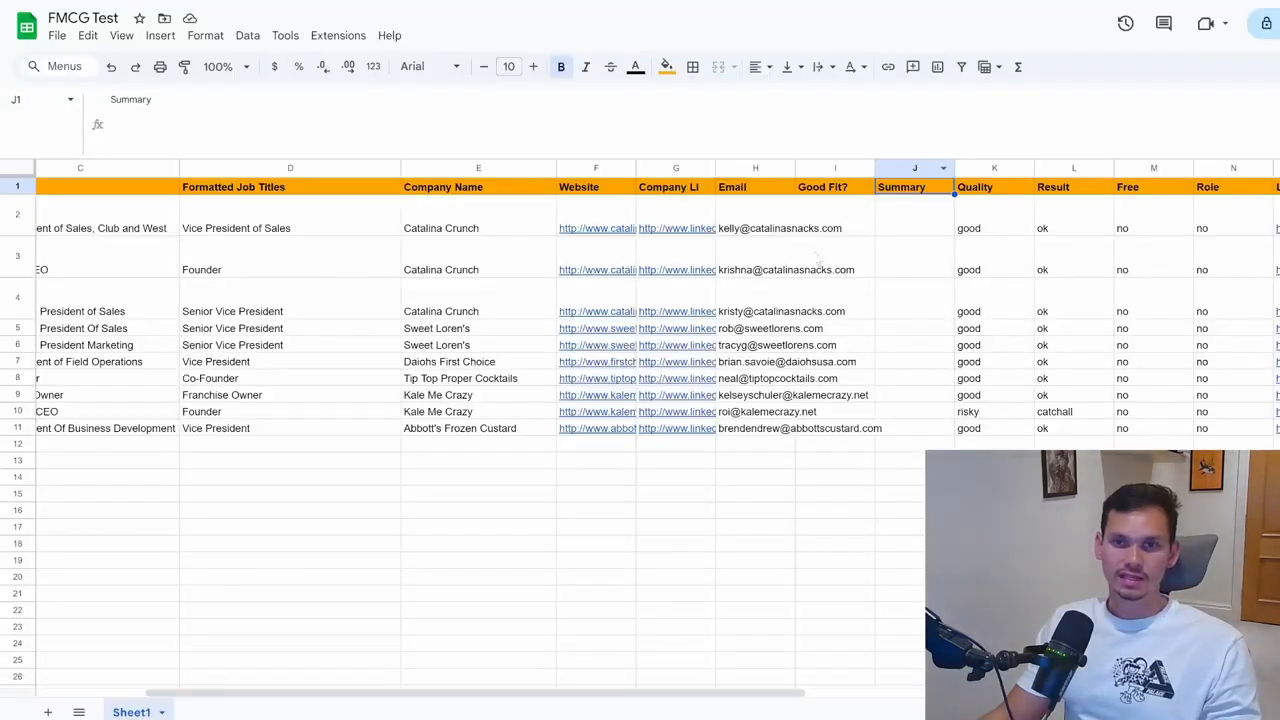
pyautogui.moveTo(752, 215); pyautogui.dragTo(758, 428)
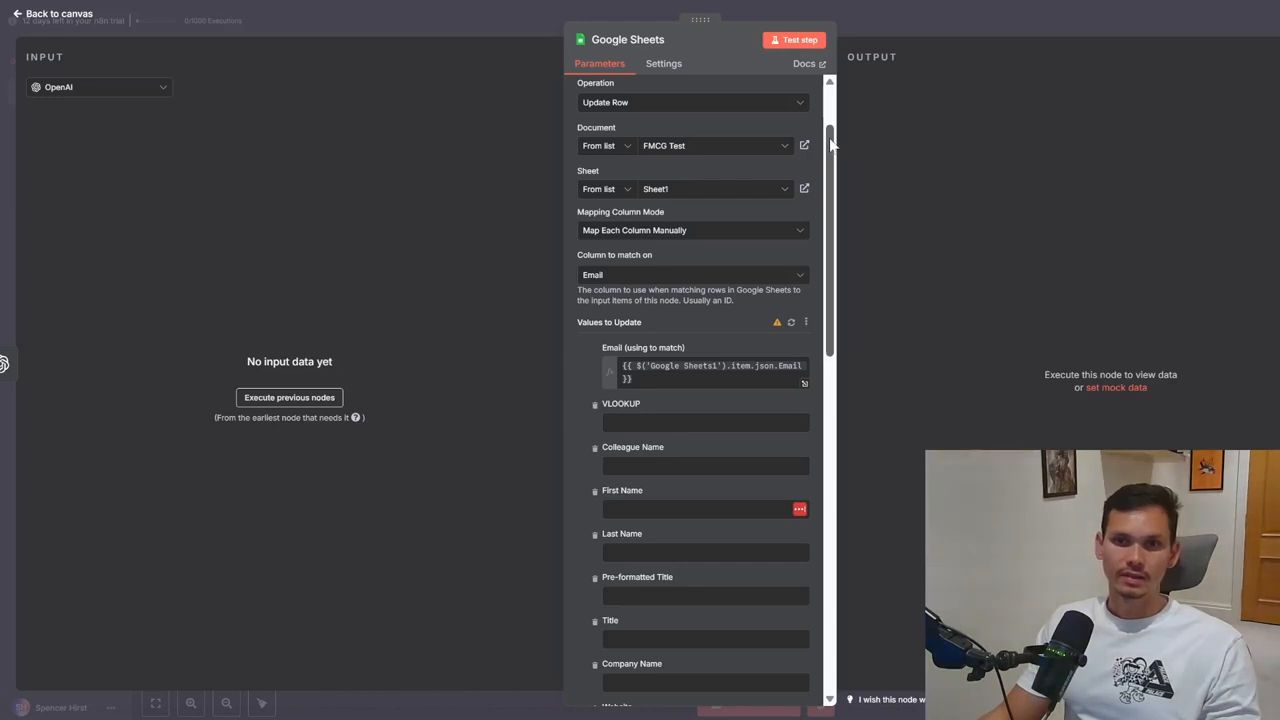
pyautogui.moveTo(831, 145); pyautogui.dragTo(798, 342)
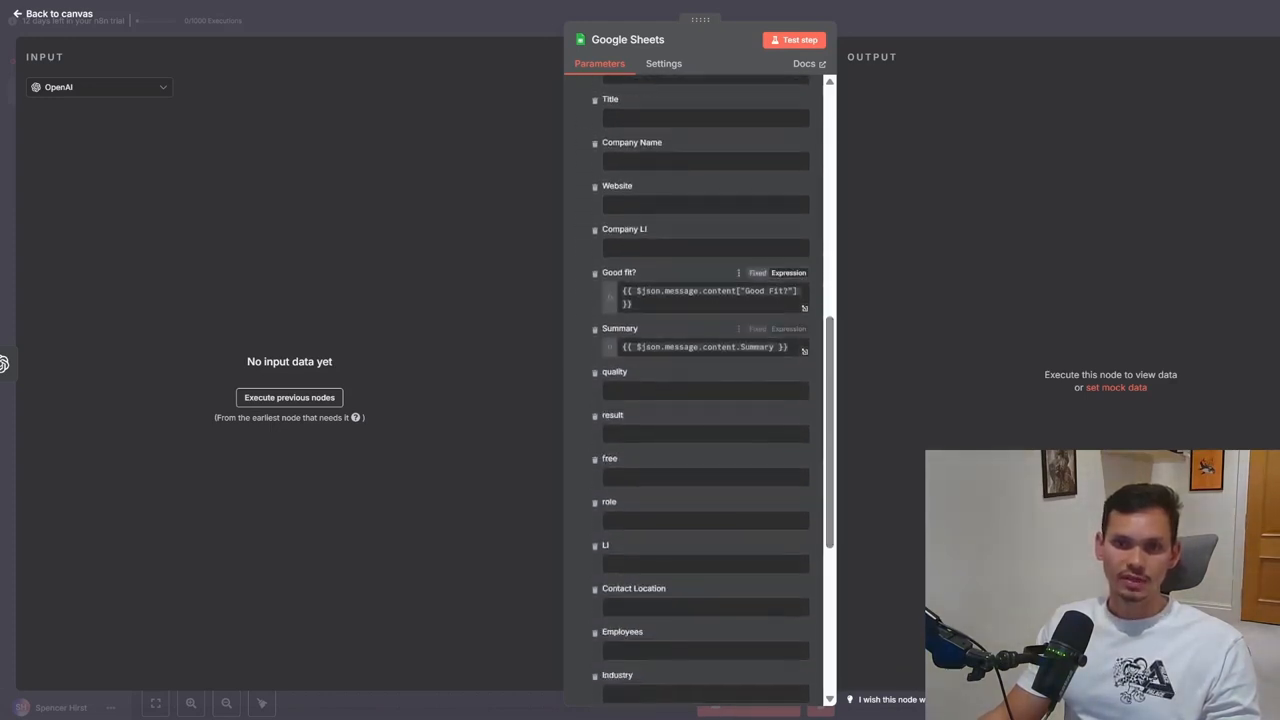
pyautogui.click(926, 17)
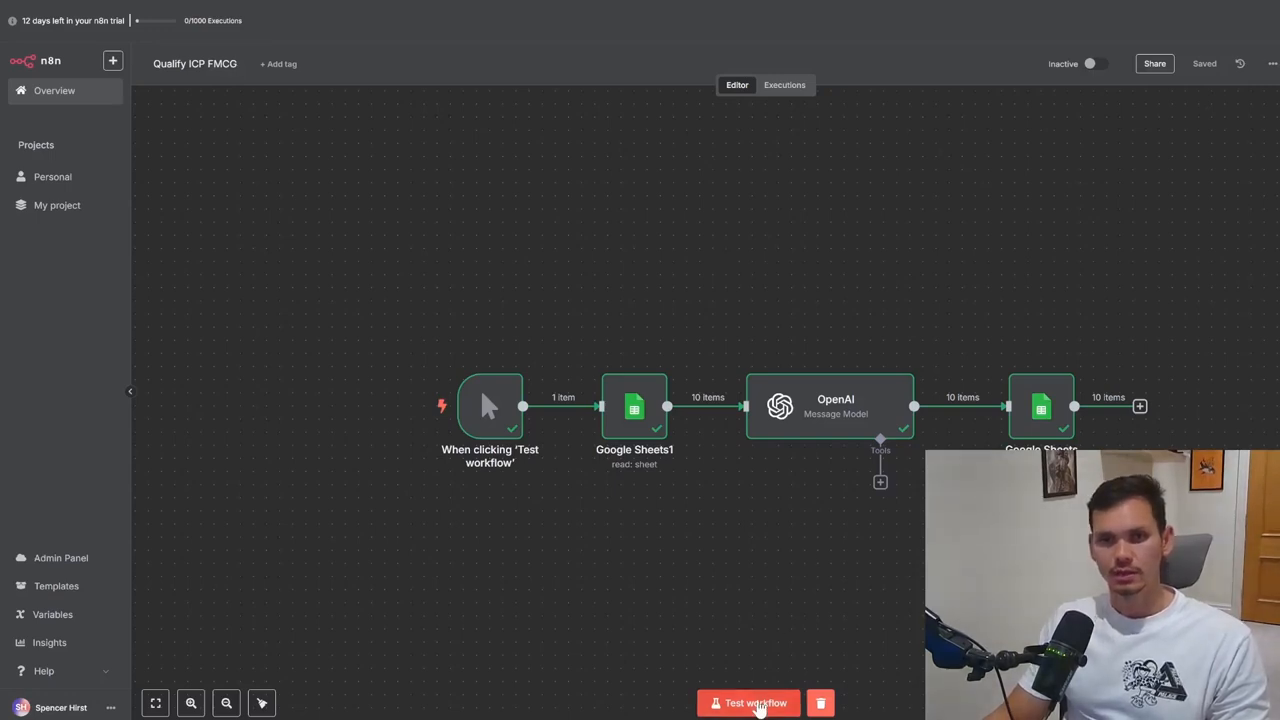
# Run a test of the whole workflow and switch to the FMCG Test sheet to view the Good Fit? and Summary columns
pyautogui.click(760, 703)
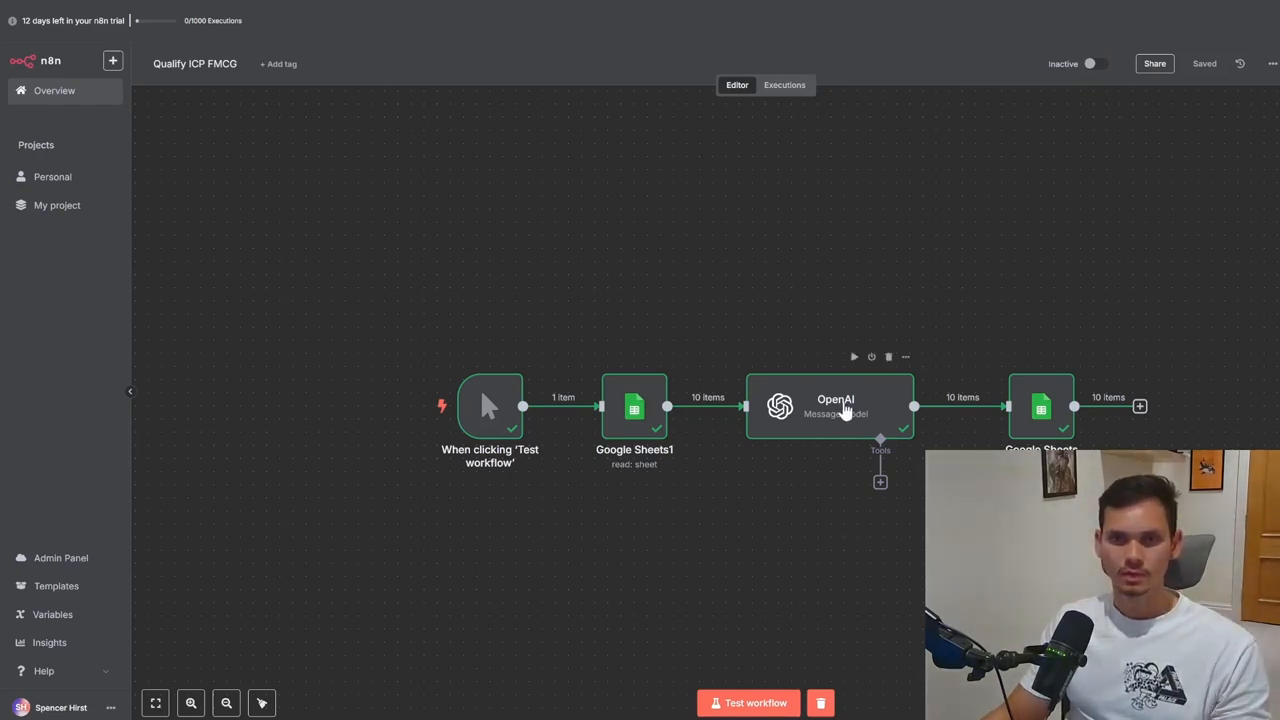
pyautogui.hotkey('ctrl', 'Tab')
pyautogui.click(1002, 462)
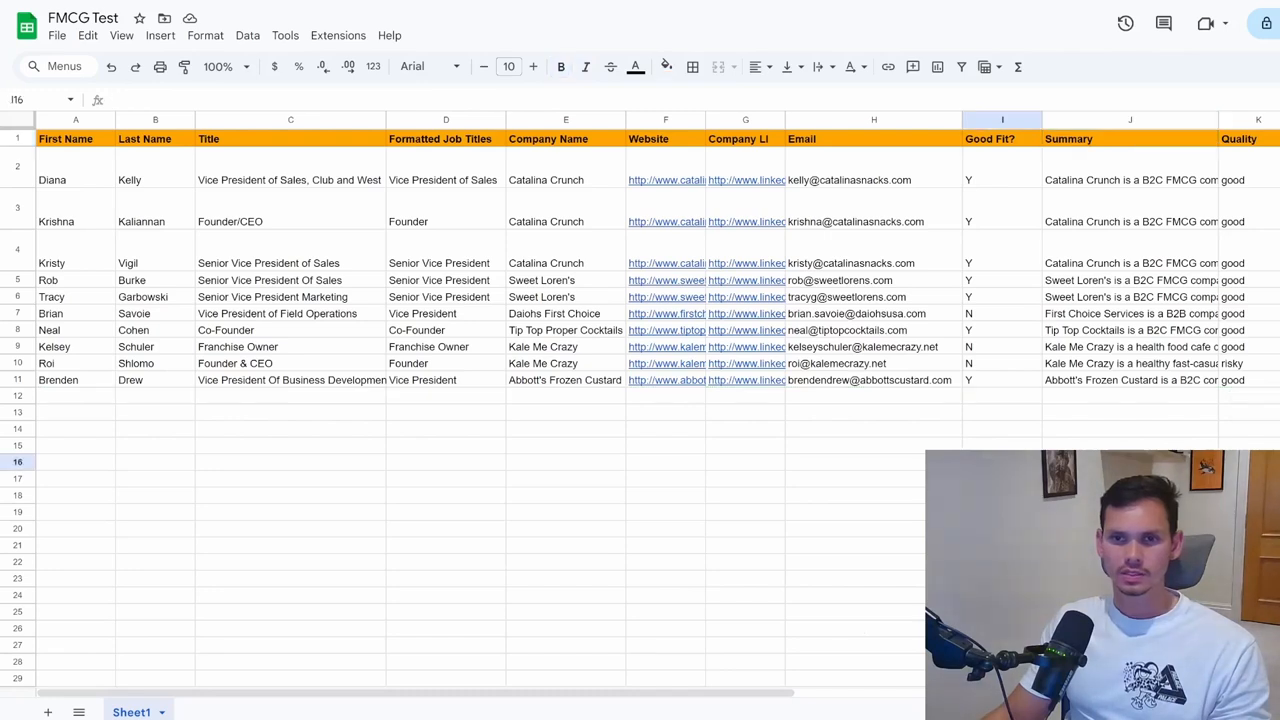
pyautogui.moveTo(737, 694); pyautogui.dragTo(845, 686)
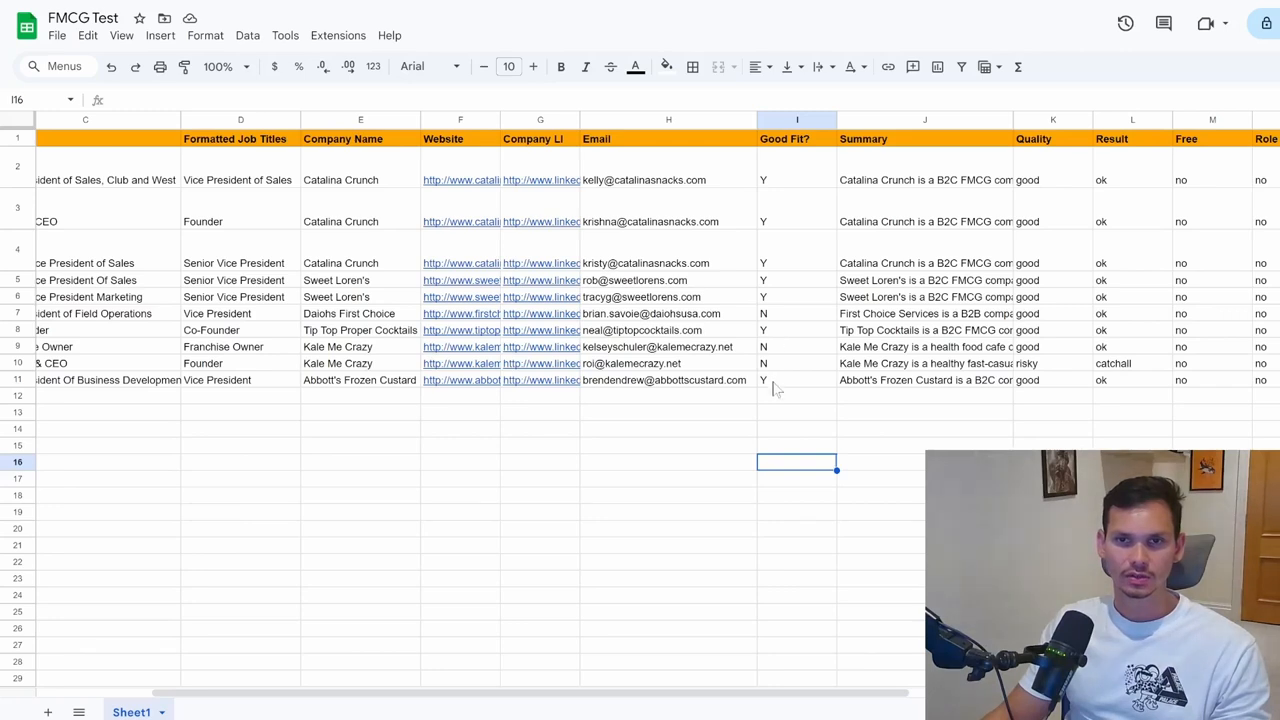
# Widen the Summary column and read the summaries in rows 2, 7 and 9
pyautogui.moveTo(1014, 120); pyautogui.dragTo(1245, 120)
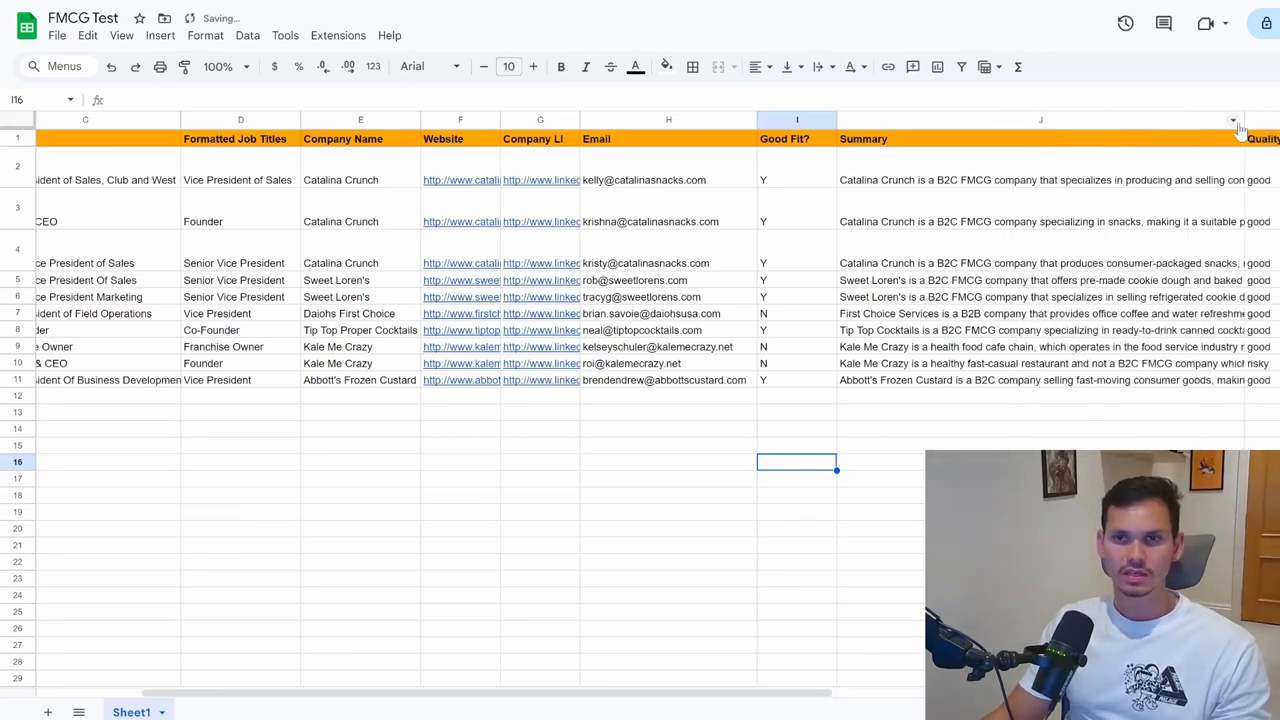
pyautogui.moveTo(826, 693); pyautogui.dragTo(887, 692)
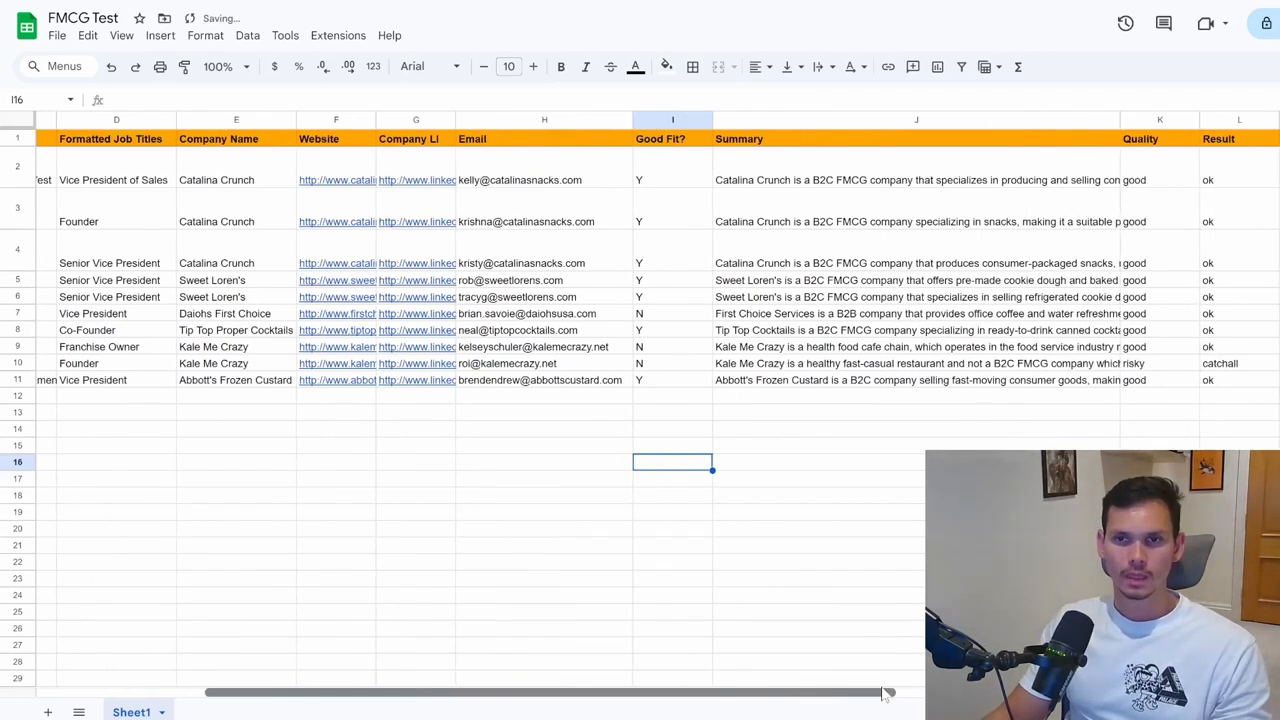
pyautogui.click(898, 172)
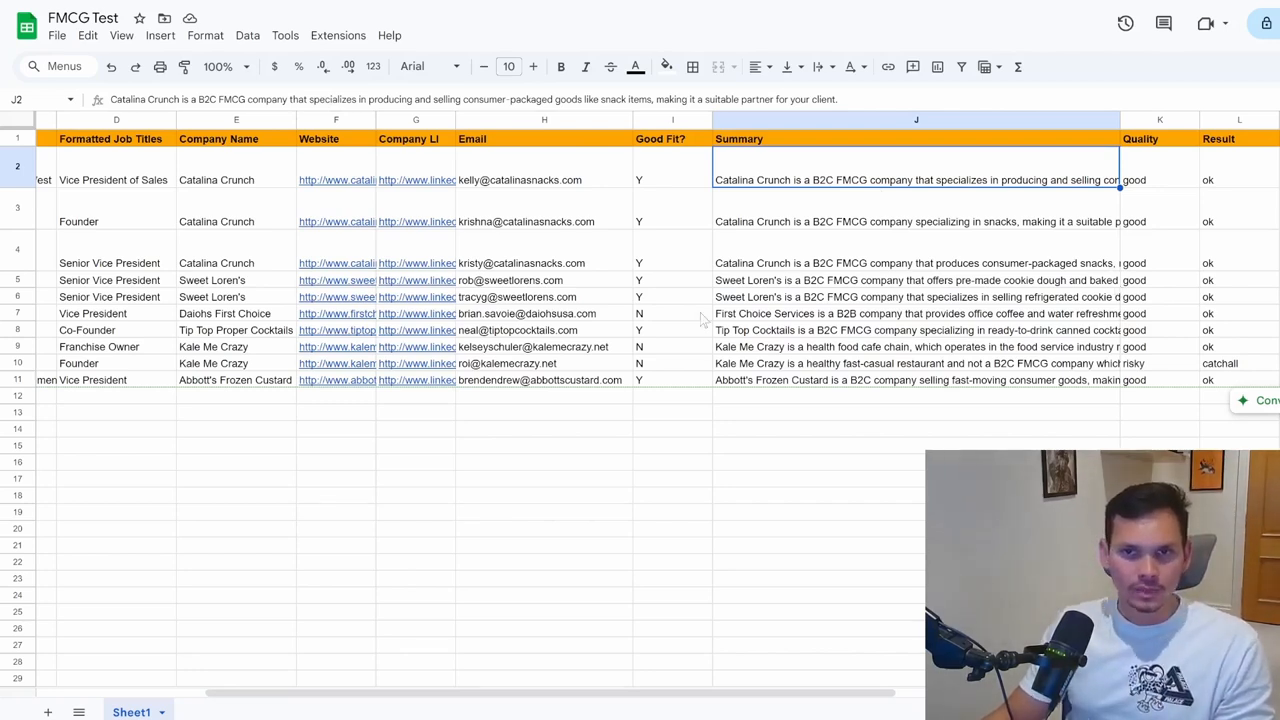
pyautogui.click(664, 318)
pyautogui.click(752, 317)
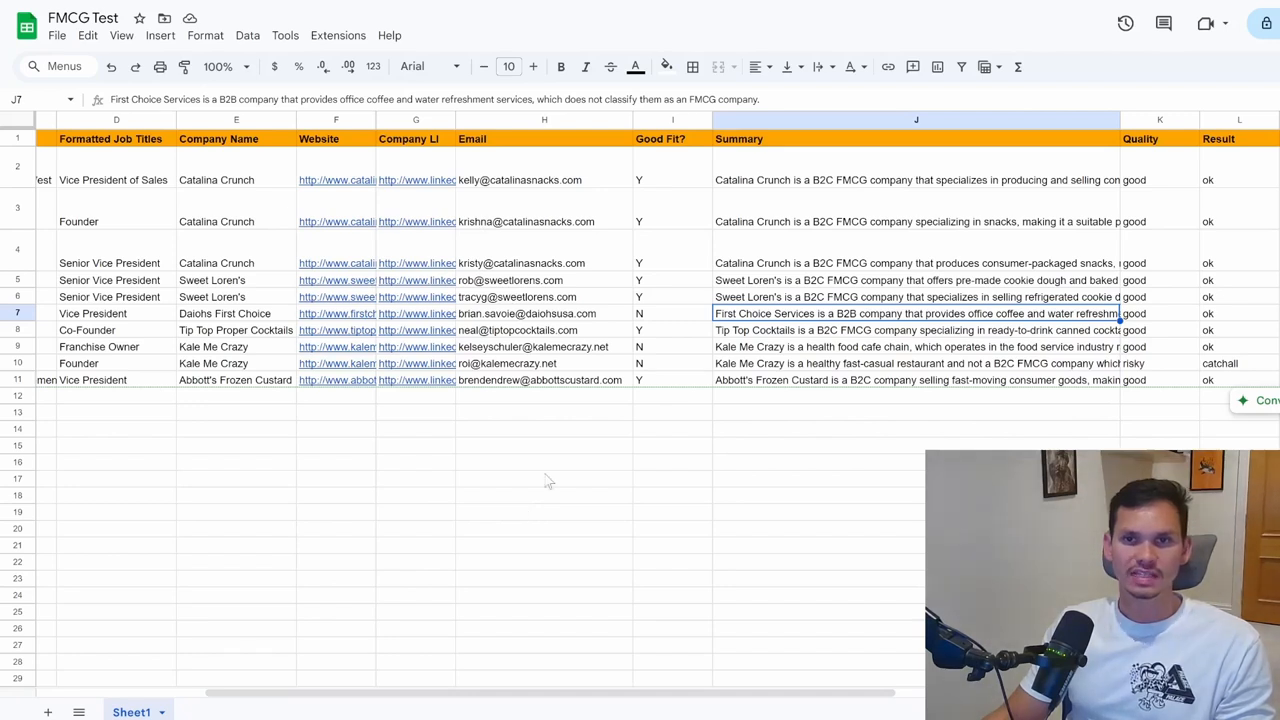
pyautogui.click(773, 349)
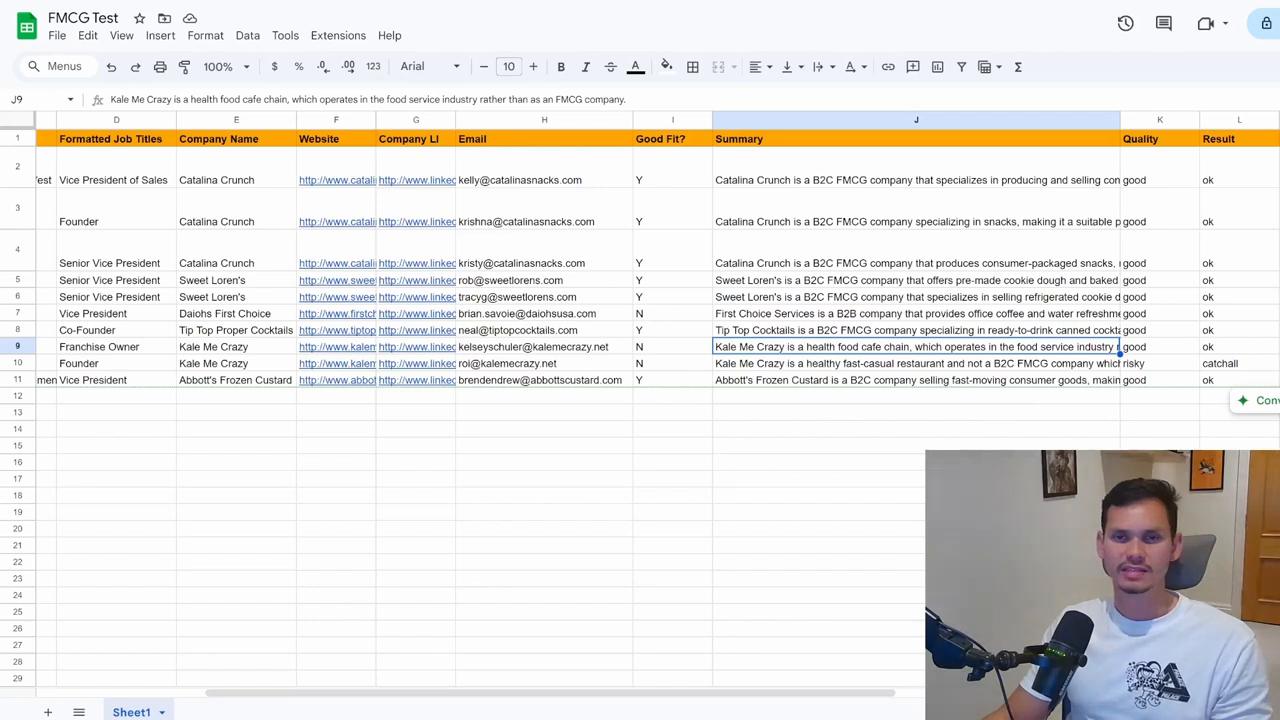
pyautogui.click(721, 446)
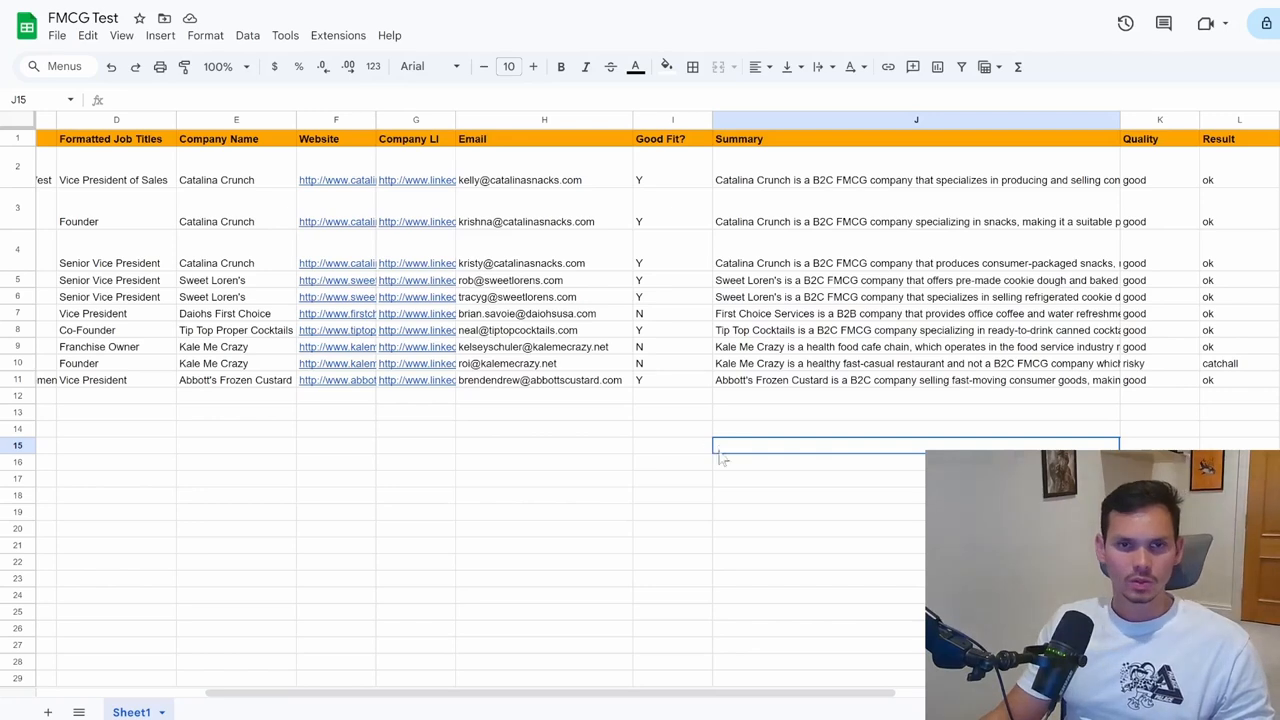
# Review the Good Fit? verdicts in rows 2 to 11 together with their company summaries
pyautogui.moveTo(675, 167); pyautogui.dragTo(690, 382)
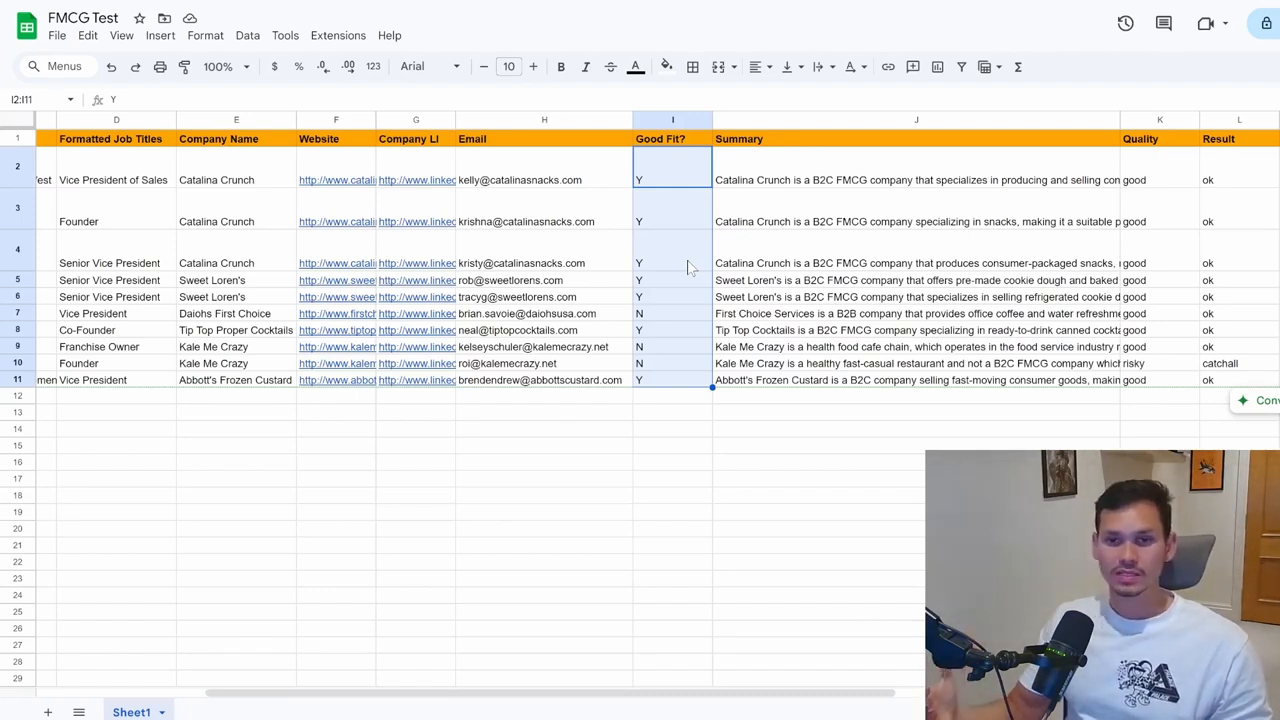
pyautogui.click(700, 432)
pyautogui.moveTo(676, 178); pyautogui.dragTo(882, 387)
pyautogui.click(865, 418)
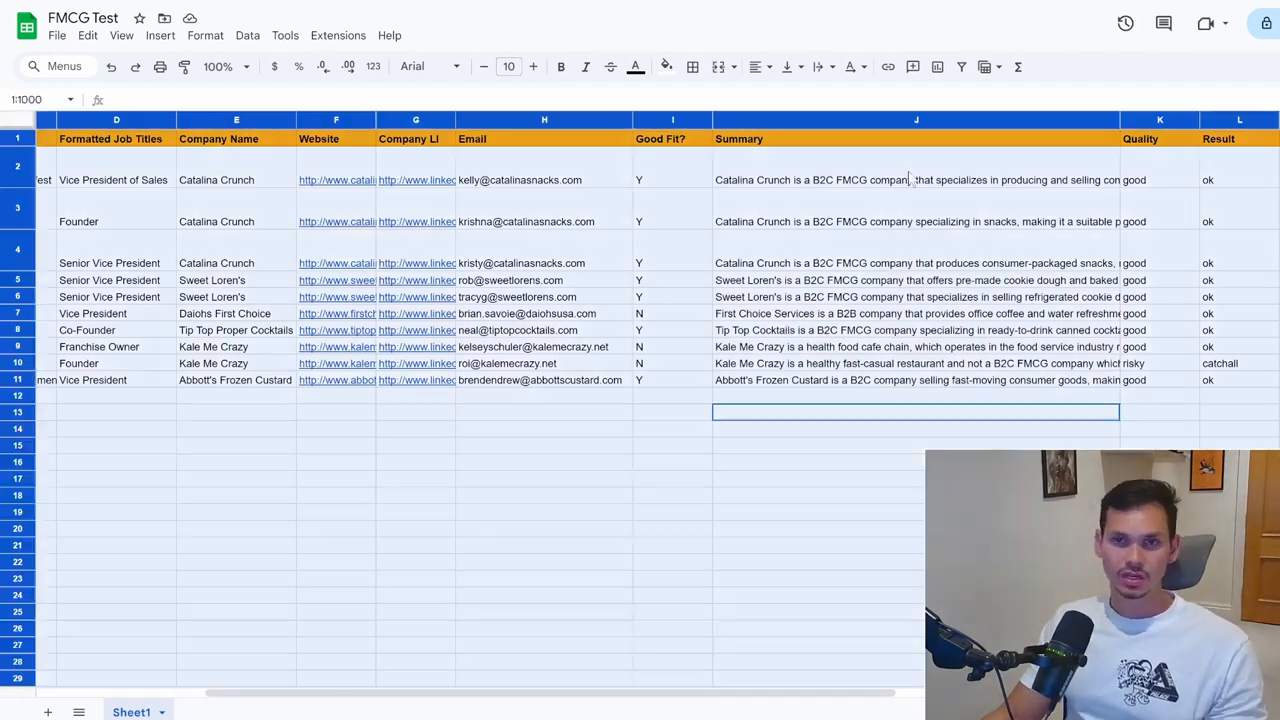
# Add a filter to the whole sheet and sort the rows by the Good Fit? column from A to Z
pyautogui.hotkey('ctrl', 'a')
pyautogui.click(961, 66)
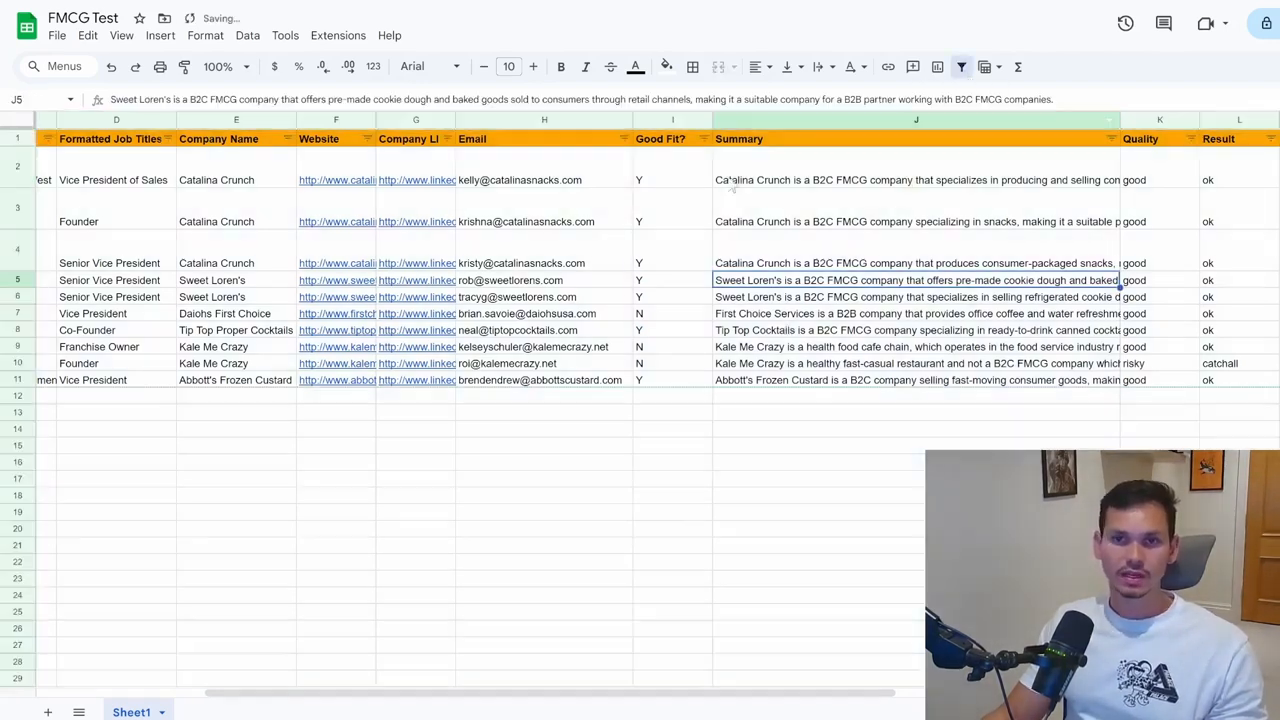
pyautogui.click(704, 139)
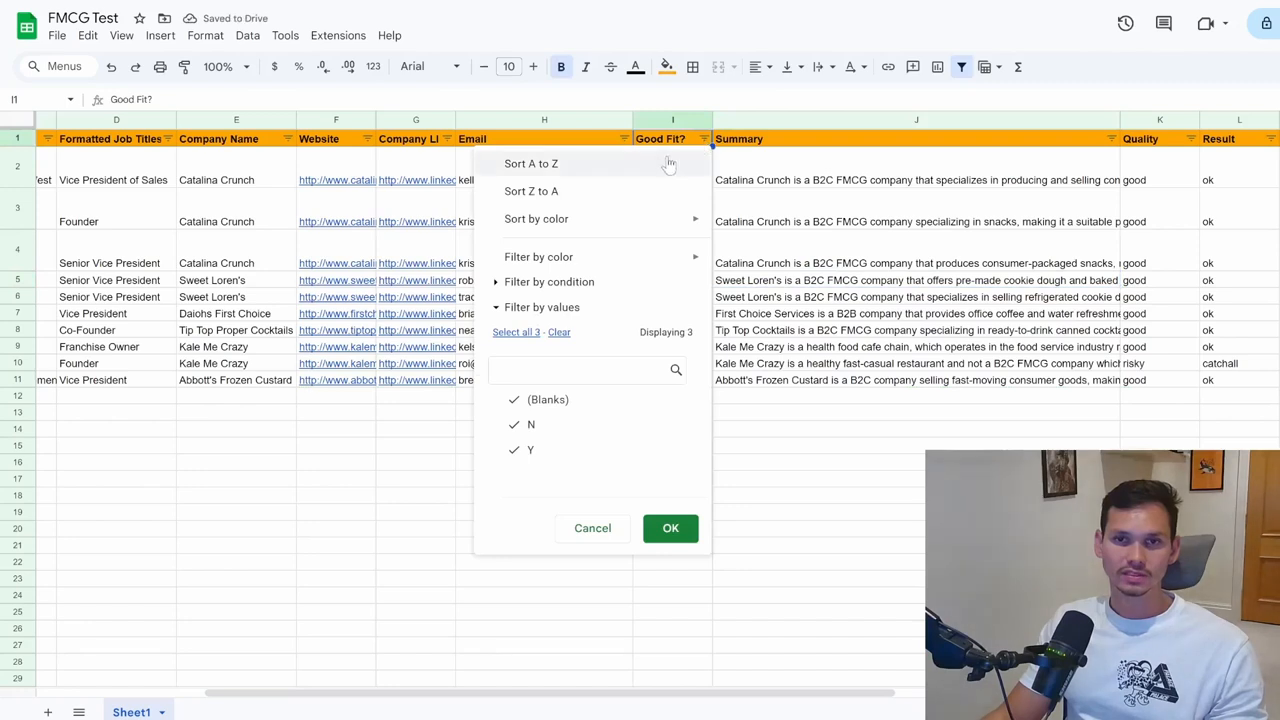
pyautogui.click(530, 163)
pyautogui.click(760, 312)
# Cut the three whole rows marked N in the Good Fit? column, rows 2 to 4
pyautogui.click(14, 156)
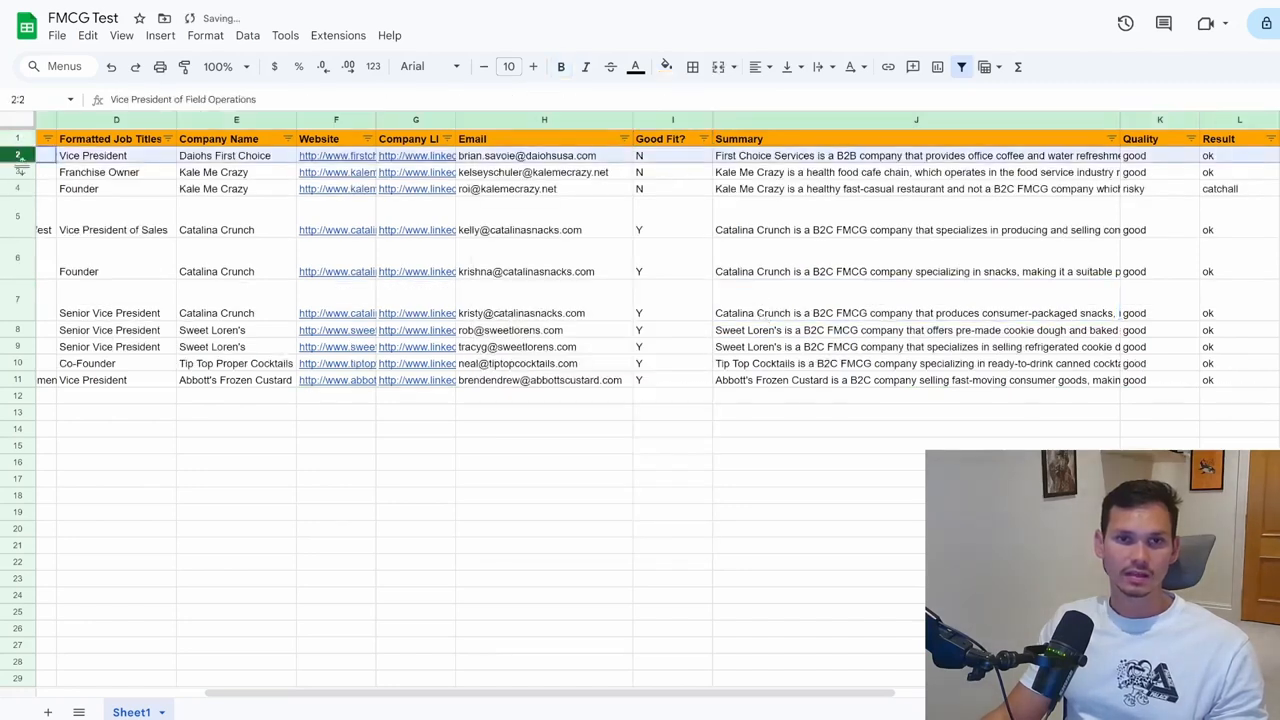
pyautogui.keyDown('shift'); pyautogui.click(17, 188); pyautogui.keyUp('shift')
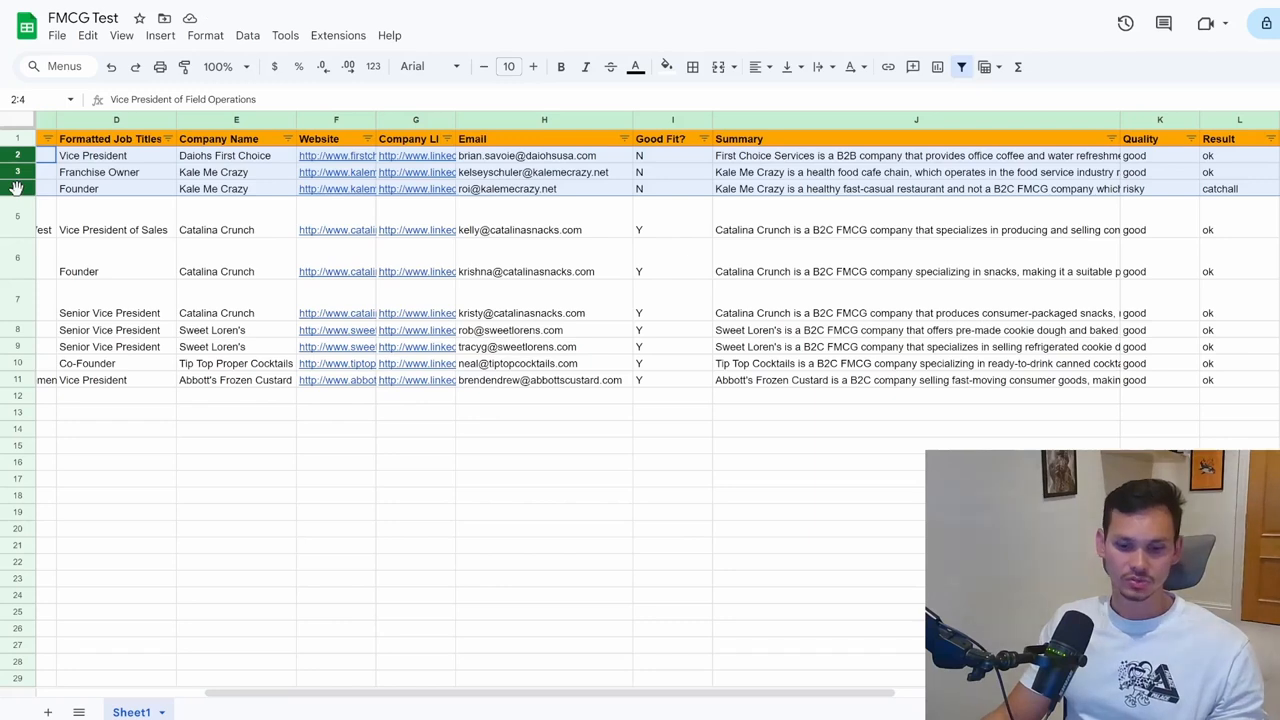
pyautogui.hotkey('ctrl', 'c')
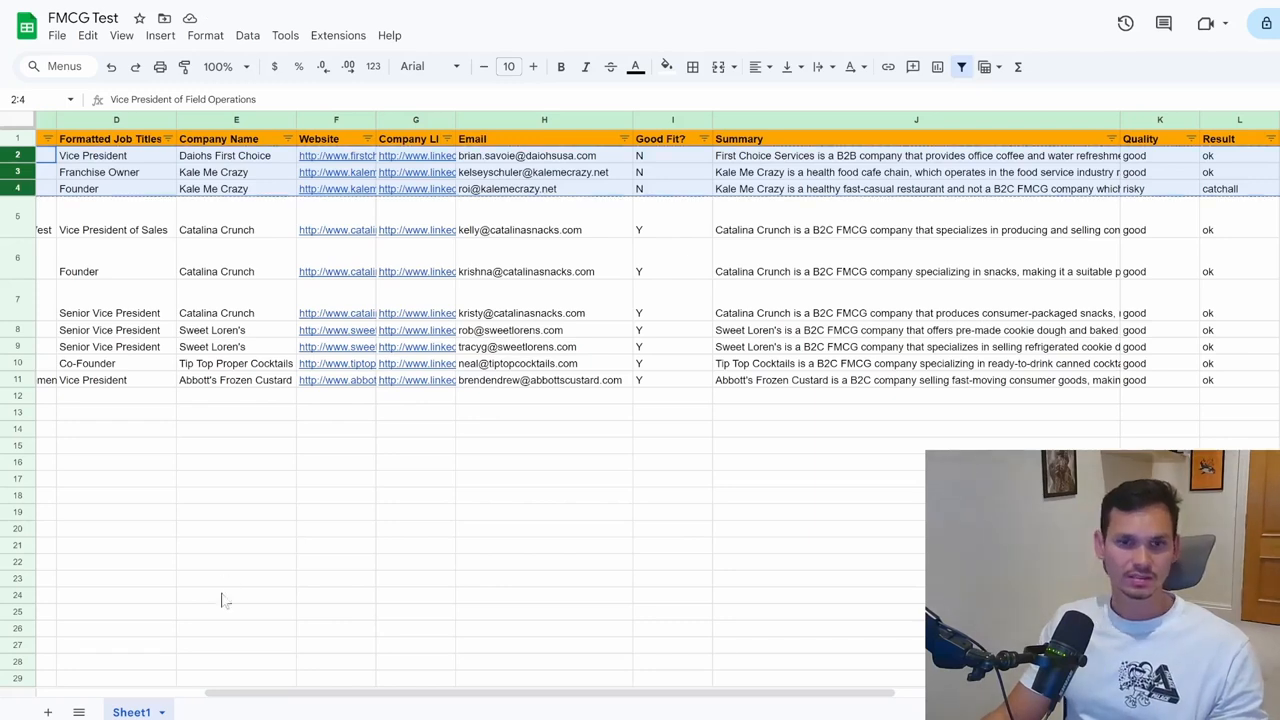
# Add a new sheet named "N ICP" and paste the cut rows into it starting at cell A1
pyautogui.click(48, 712)
pyautogui.doubleClick(205, 712)
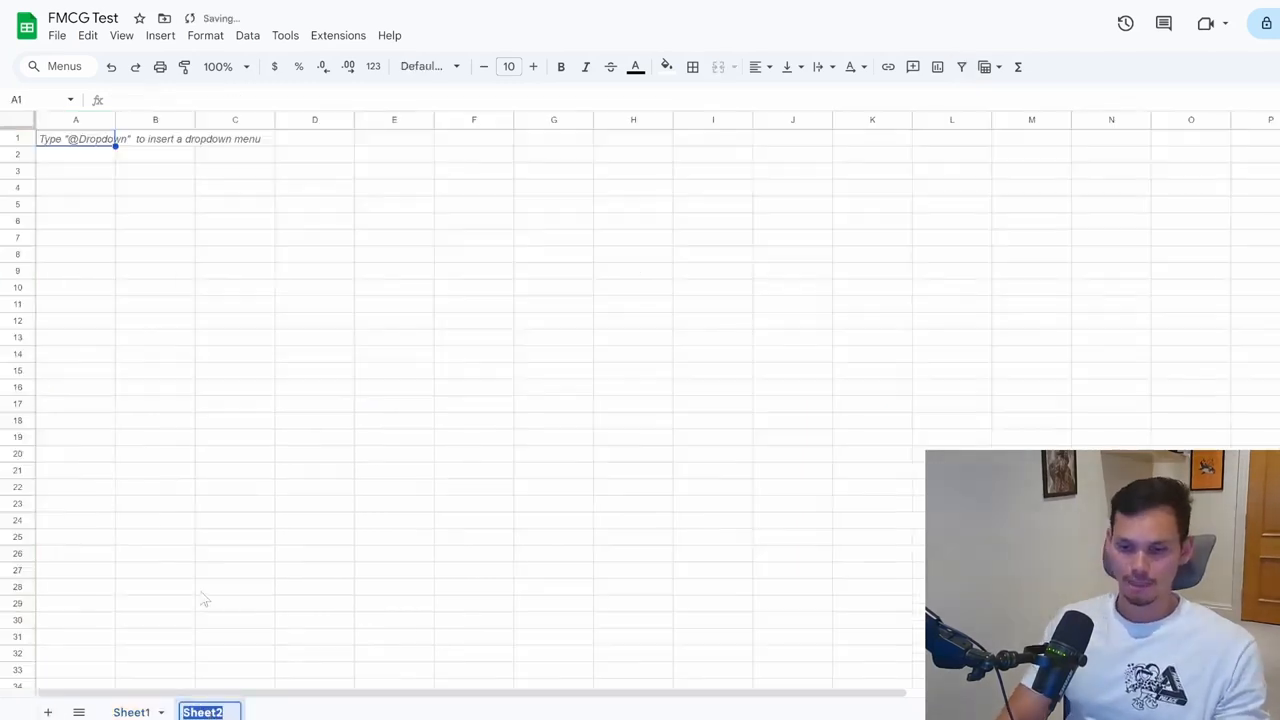
pyautogui.write('N ICP')
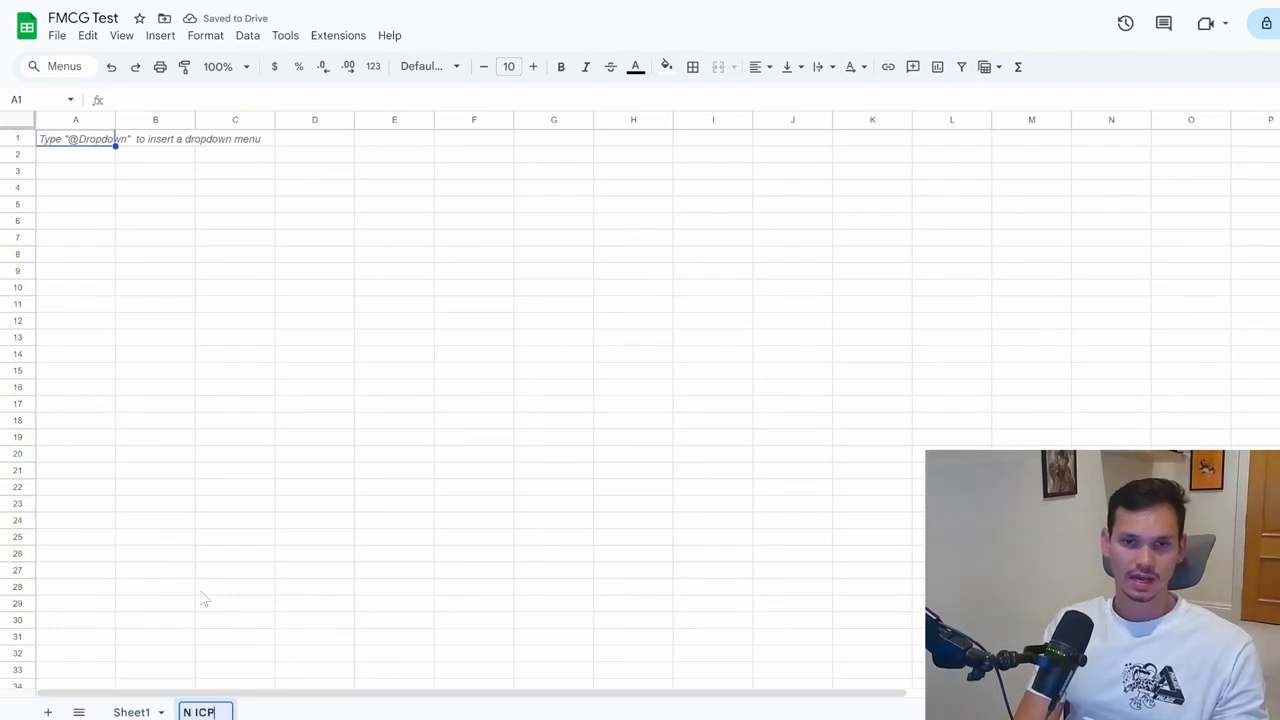
pyautogui.press('Return')
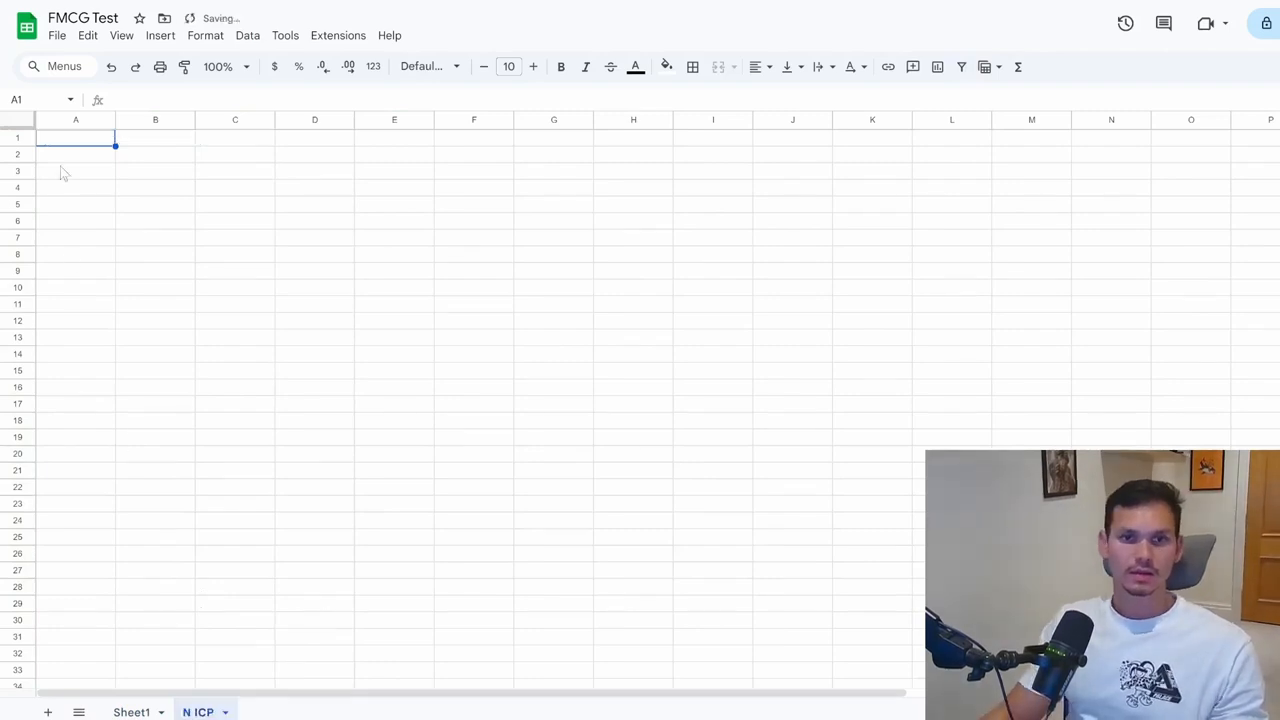
pyautogui.hotkey('ctrl', 'v')
pyautogui.click(444, 306)
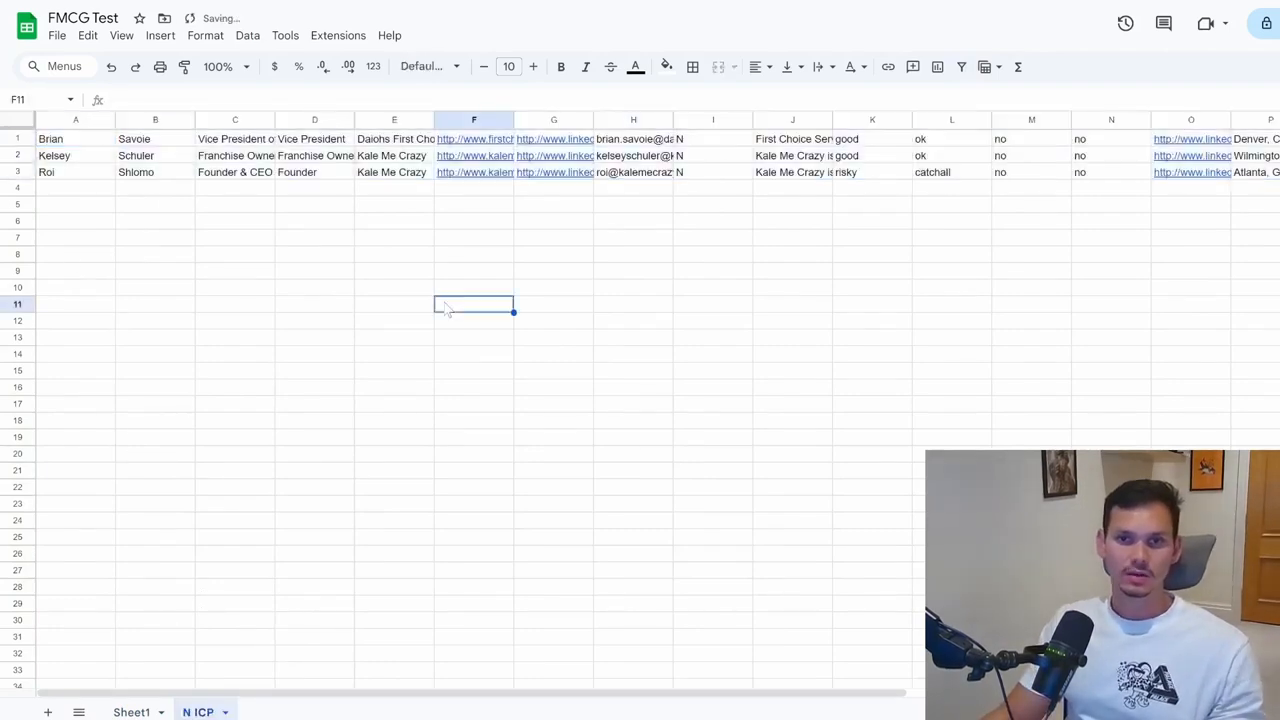
# Return to Sheet1 and delete the emptied rows 2 to 4
pyautogui.click(131, 712)
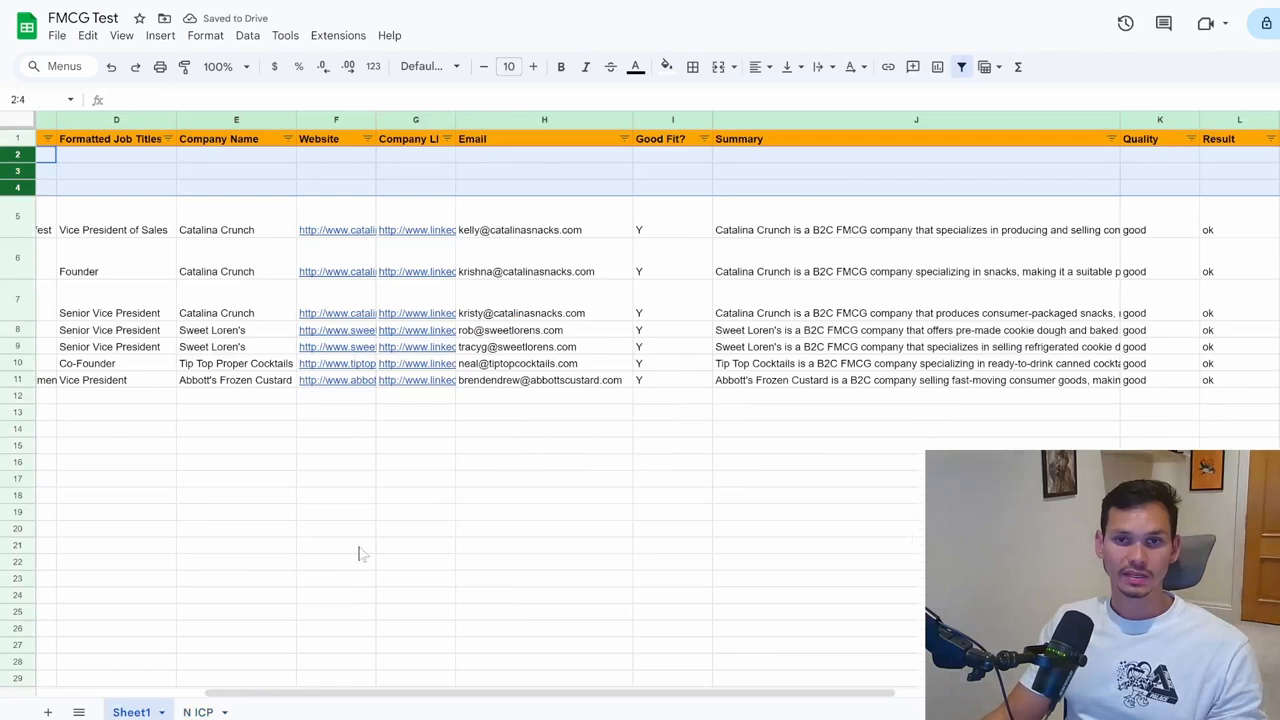
pyautogui.click(672, 463)
pyautogui.moveTo(17, 155); pyautogui.dragTo(18, 182)
pyautogui.rightClick(18, 182)
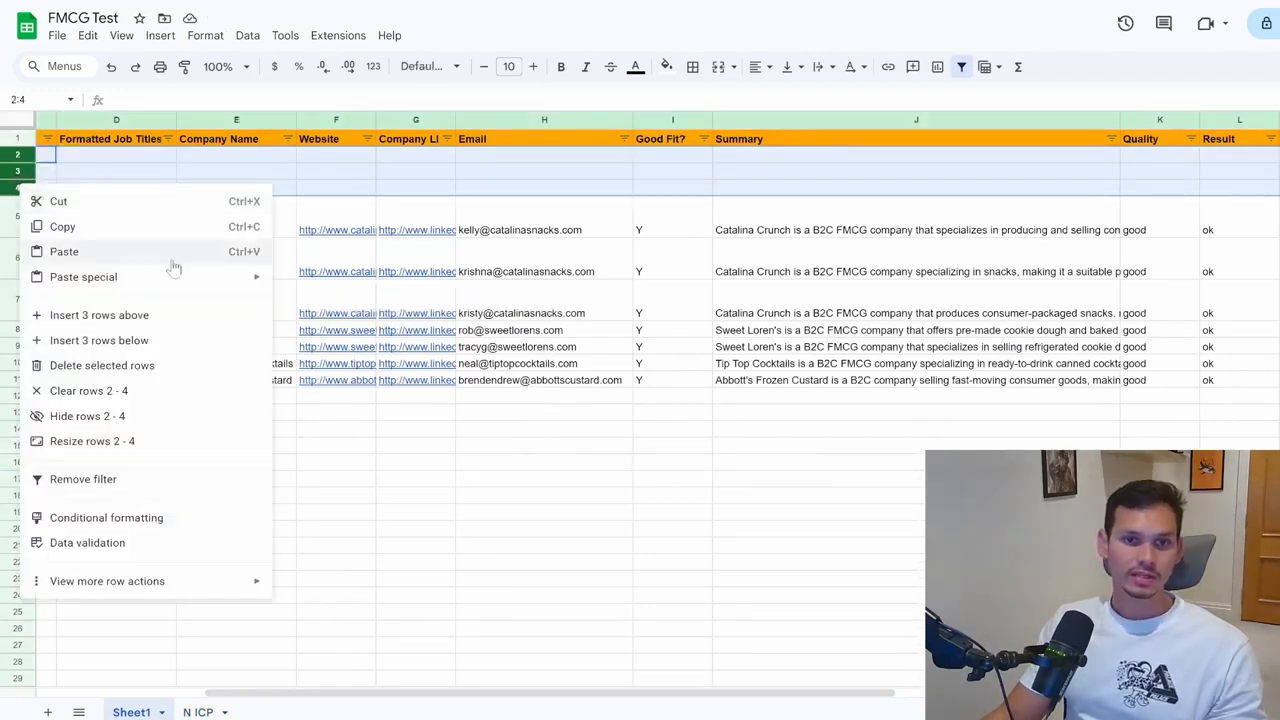
pyautogui.click(145, 368)
pyautogui.click(753, 398)
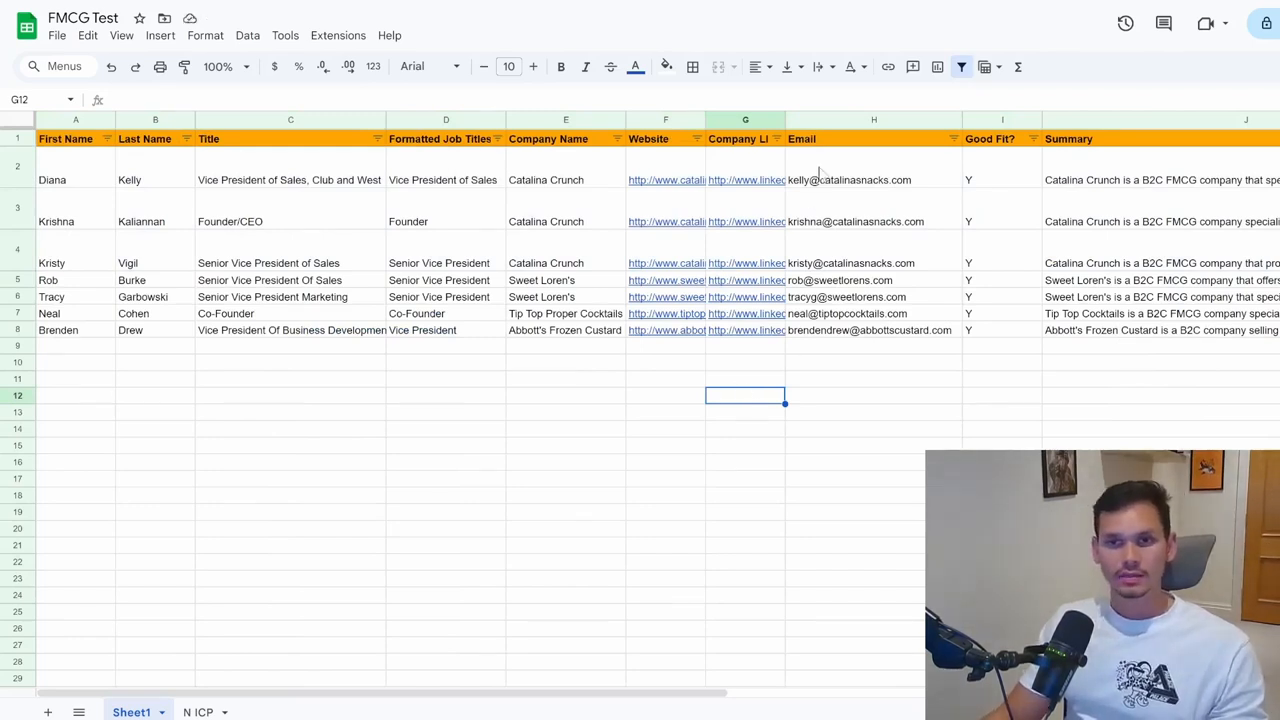
# Review the Email, Good Fit? and Summary entries of the remaining qualified leads in rows 2 to 8
pyautogui.moveTo(819, 173); pyautogui.dragTo(1005, 335)
pyautogui.click(1011, 365)
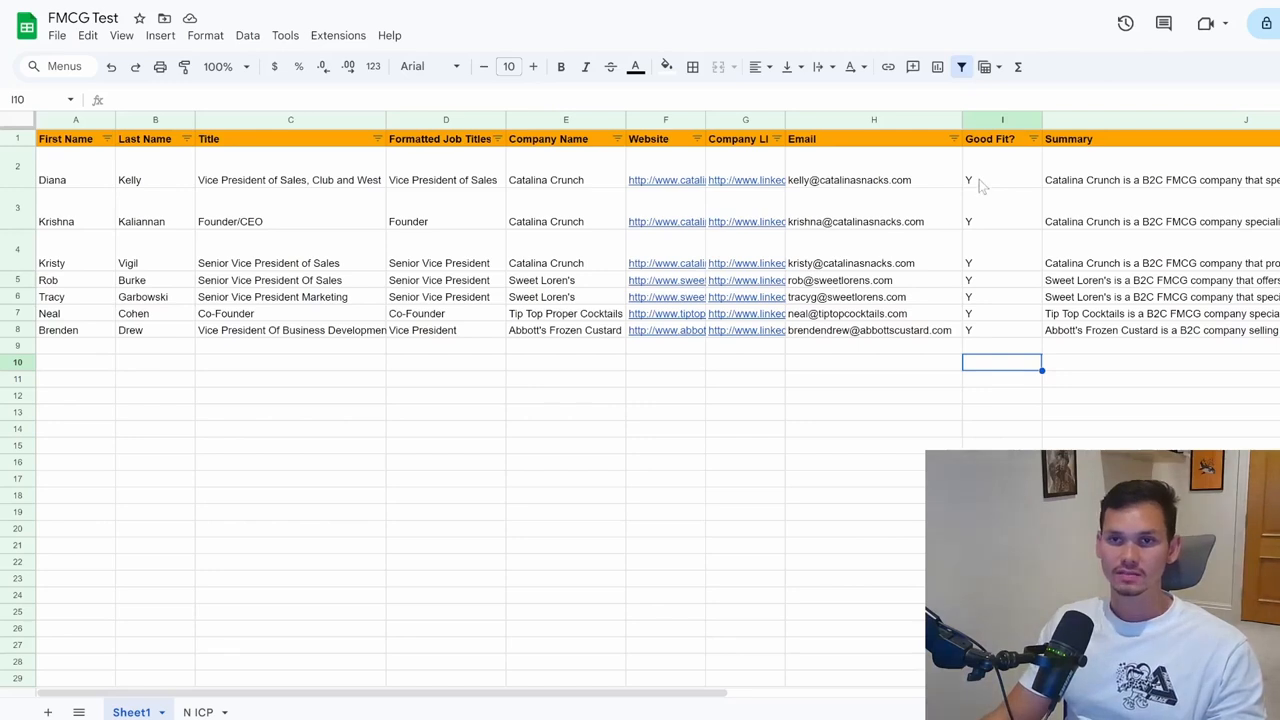
pyautogui.moveTo(982, 185); pyautogui.dragTo(1080, 220)
pyautogui.moveTo(1134, 281); pyautogui.dragTo(1100, 335)
pyautogui.click(1076, 367)
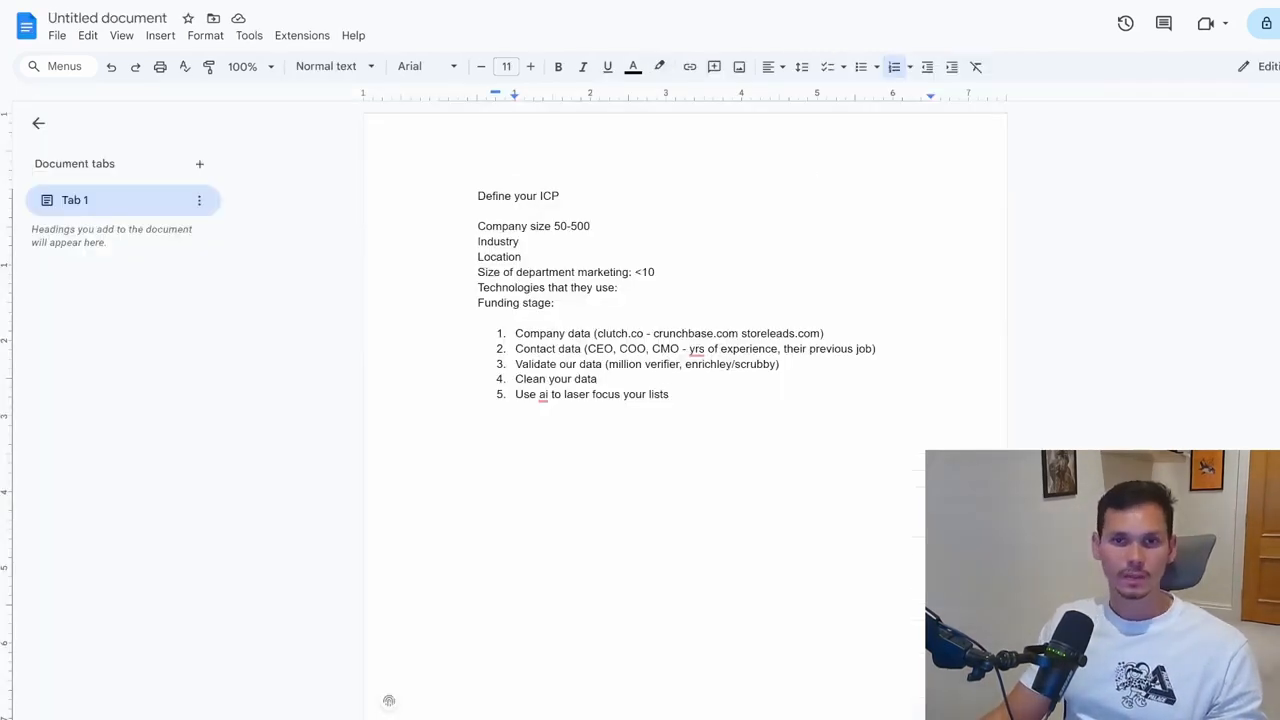
# Switch to the Google Docs outline and review its list points from "Company data" to "Use ai to laser focus your lists"
pyautogui.moveTo(516, 334); pyautogui.dragTo(828, 334)
pyautogui.click(828, 334)
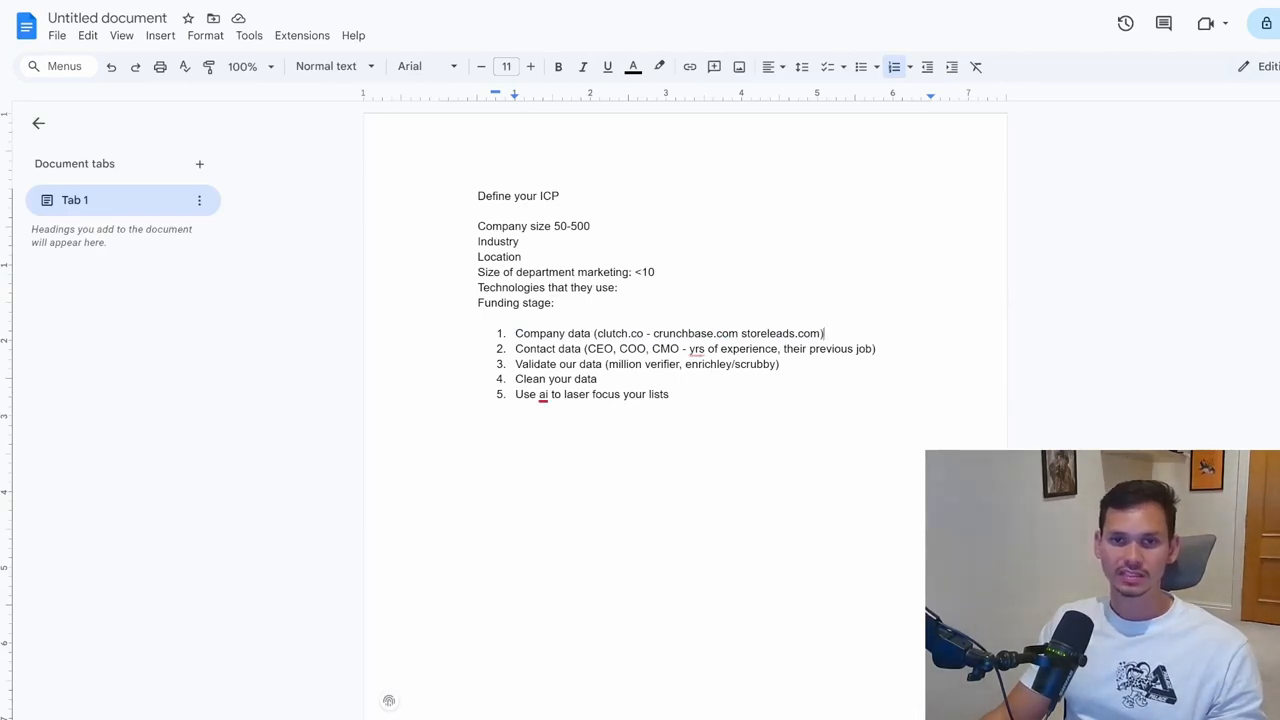
pyautogui.moveTo(516, 394); pyautogui.dragTo(672, 394)
pyautogui.click(672, 394)
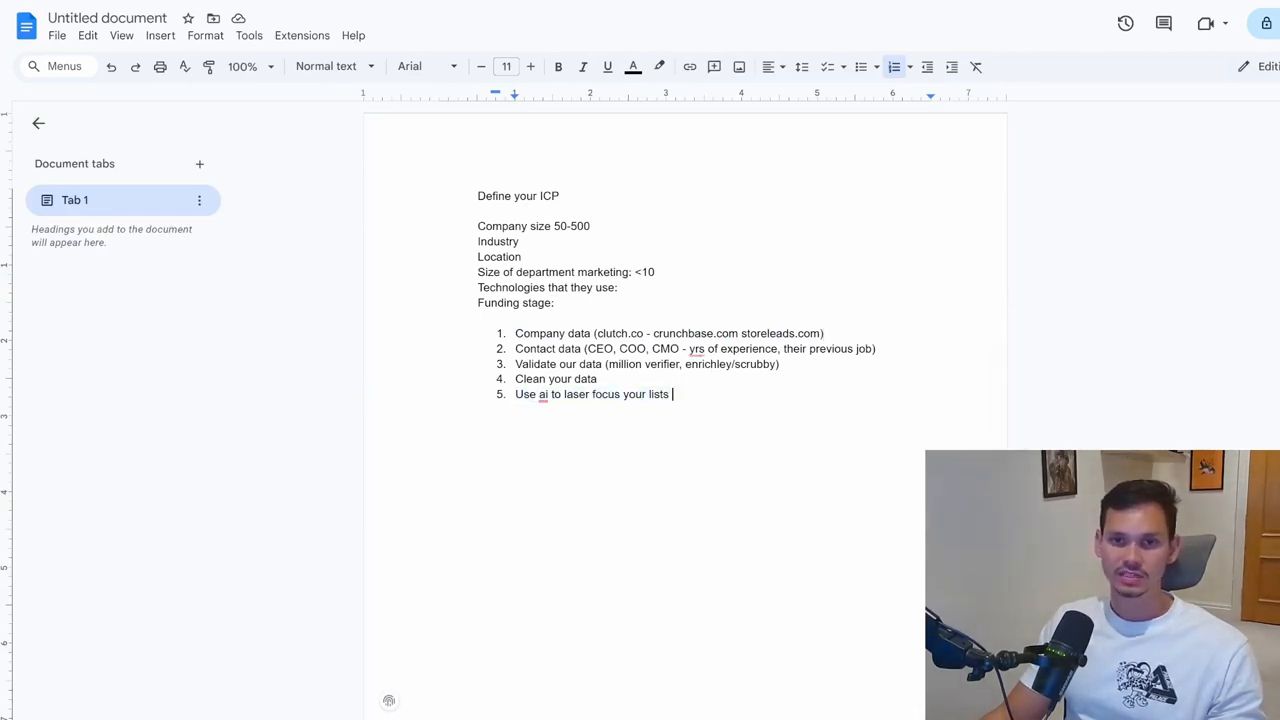